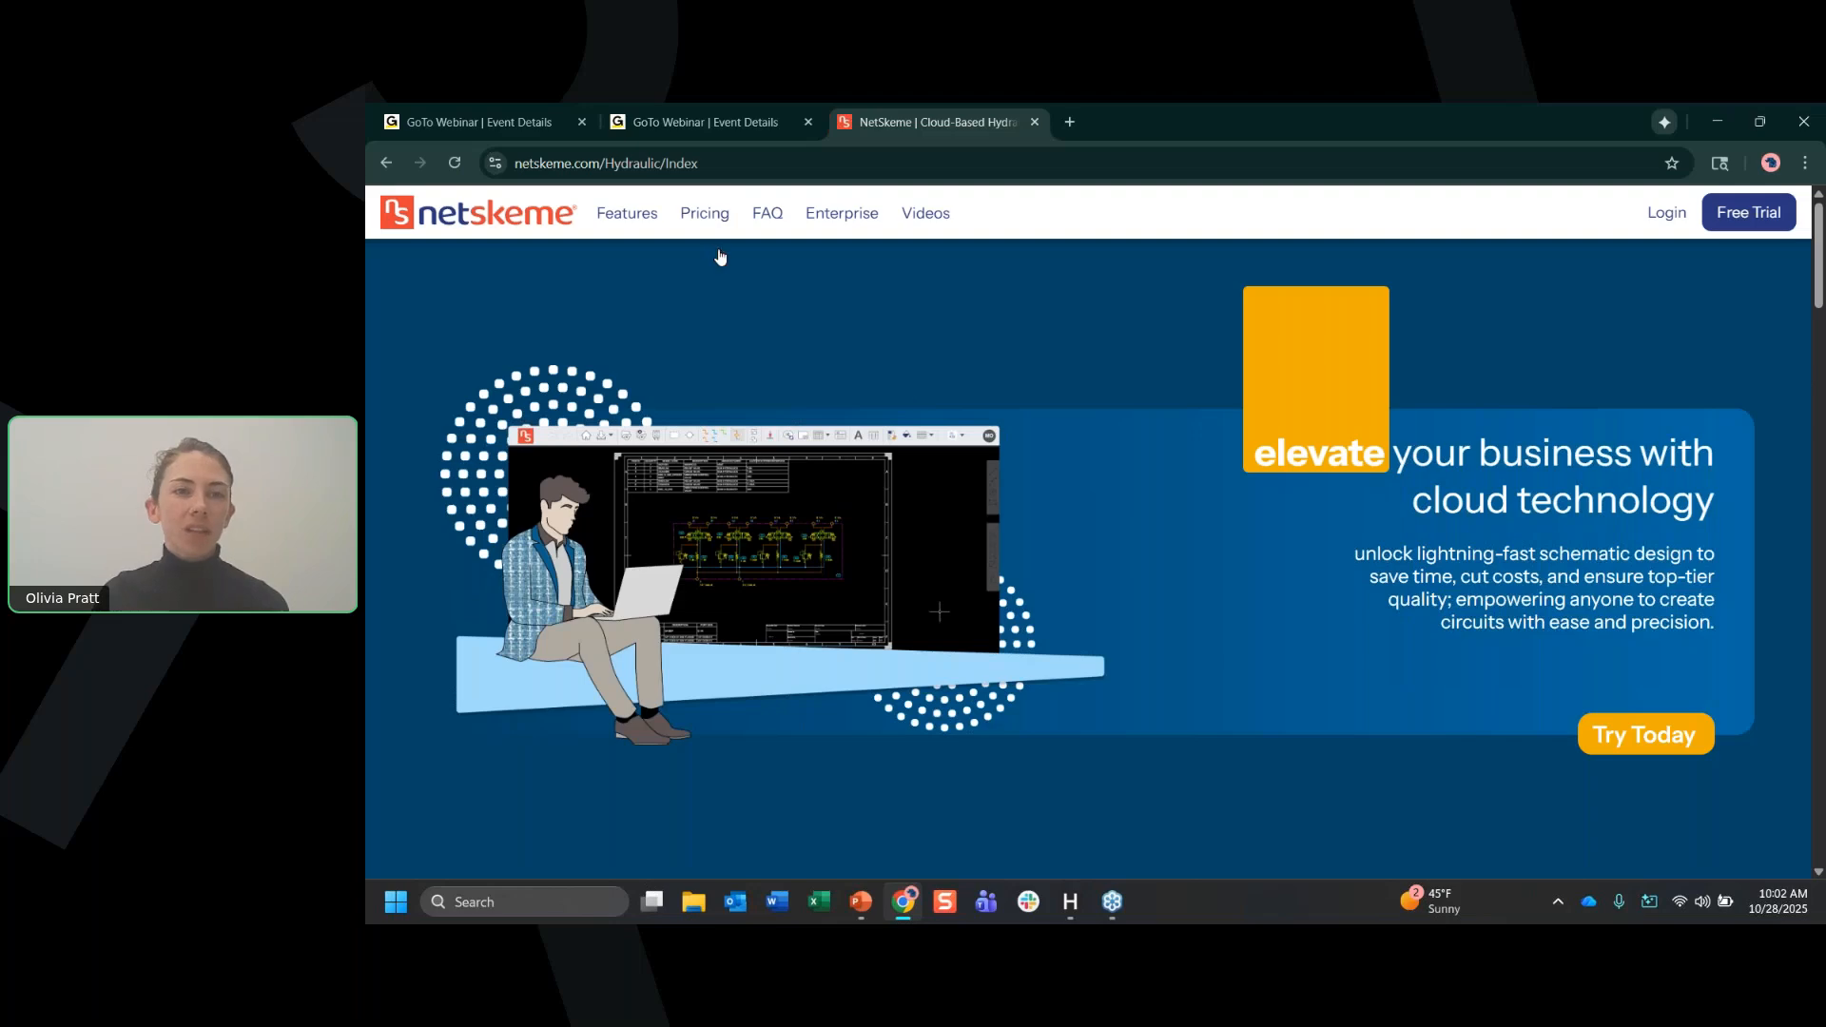
Review the feature lists and prices of netskeme, netskeme plus and HyDraw CAD on the website's pricing page.
{"action": "left_click", "coordinate": [705, 213]}
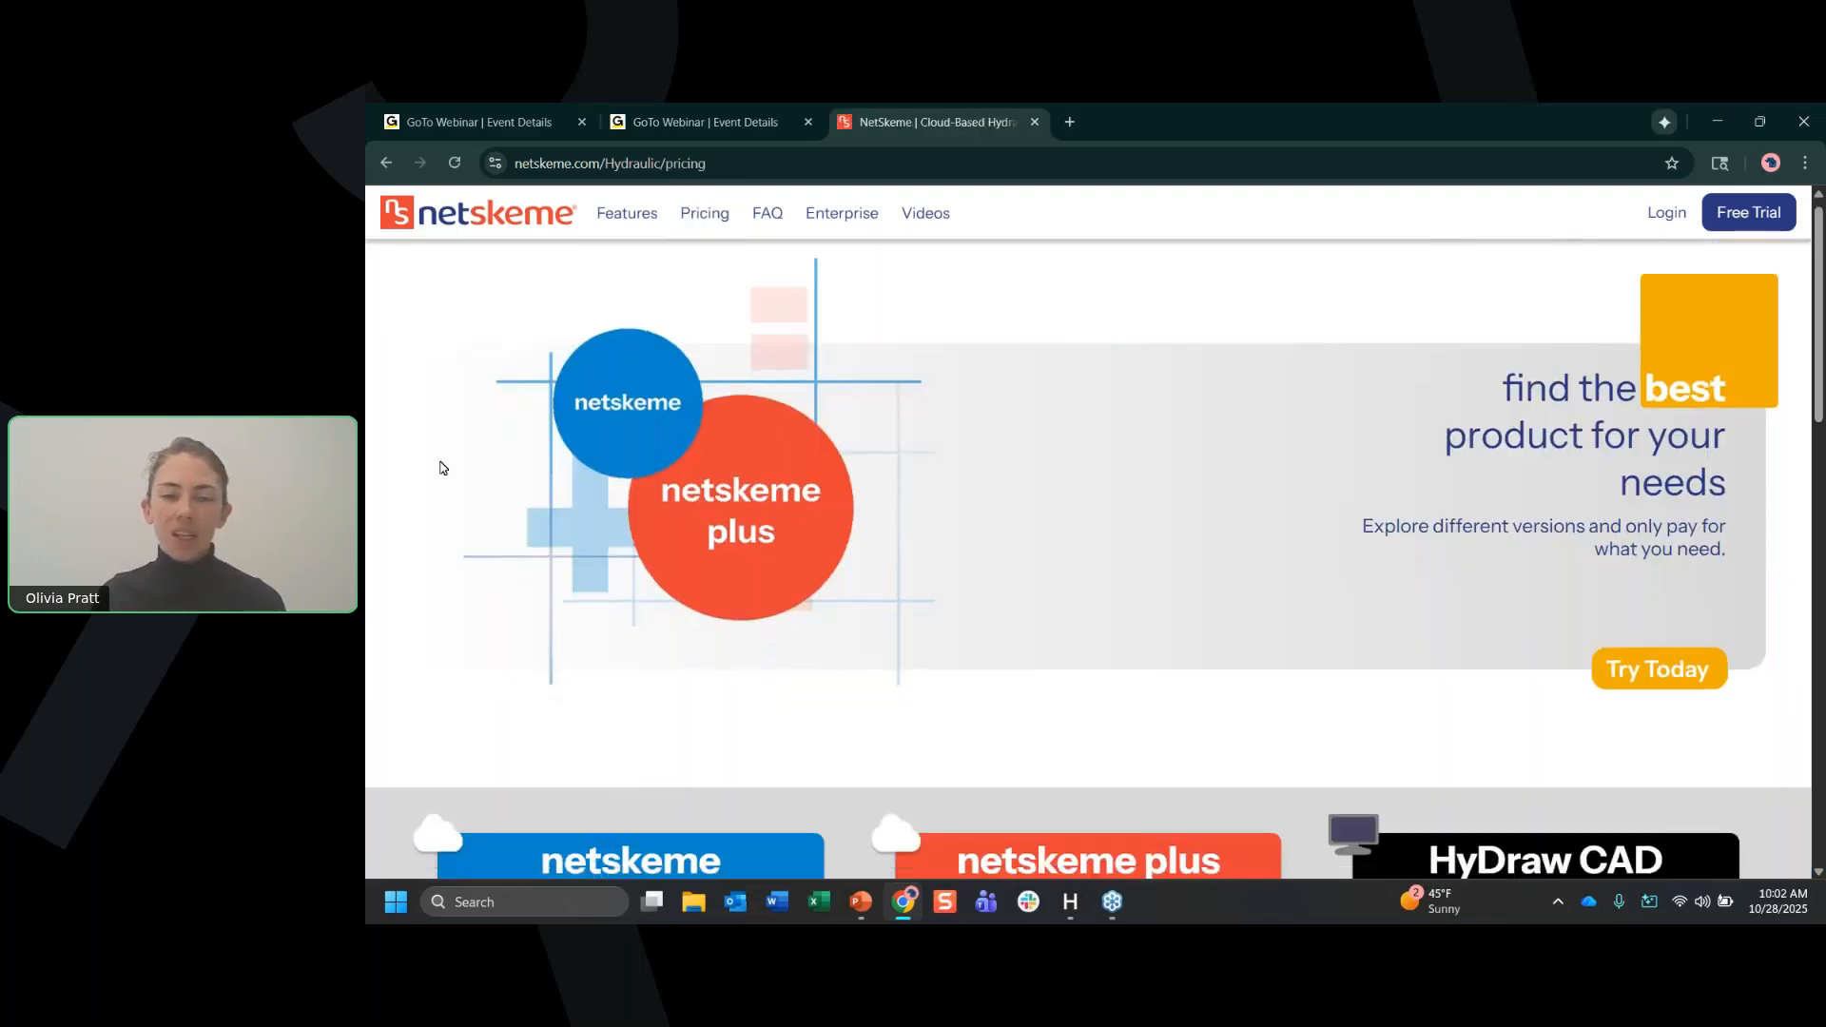
{"action": "scroll", "coordinate": [439, 462], "scroll_direction": "down", "scroll_amount": 5}
{"action": "scroll", "coordinate": [392, 469], "scroll_direction": "down", "scroll_amount": 1}
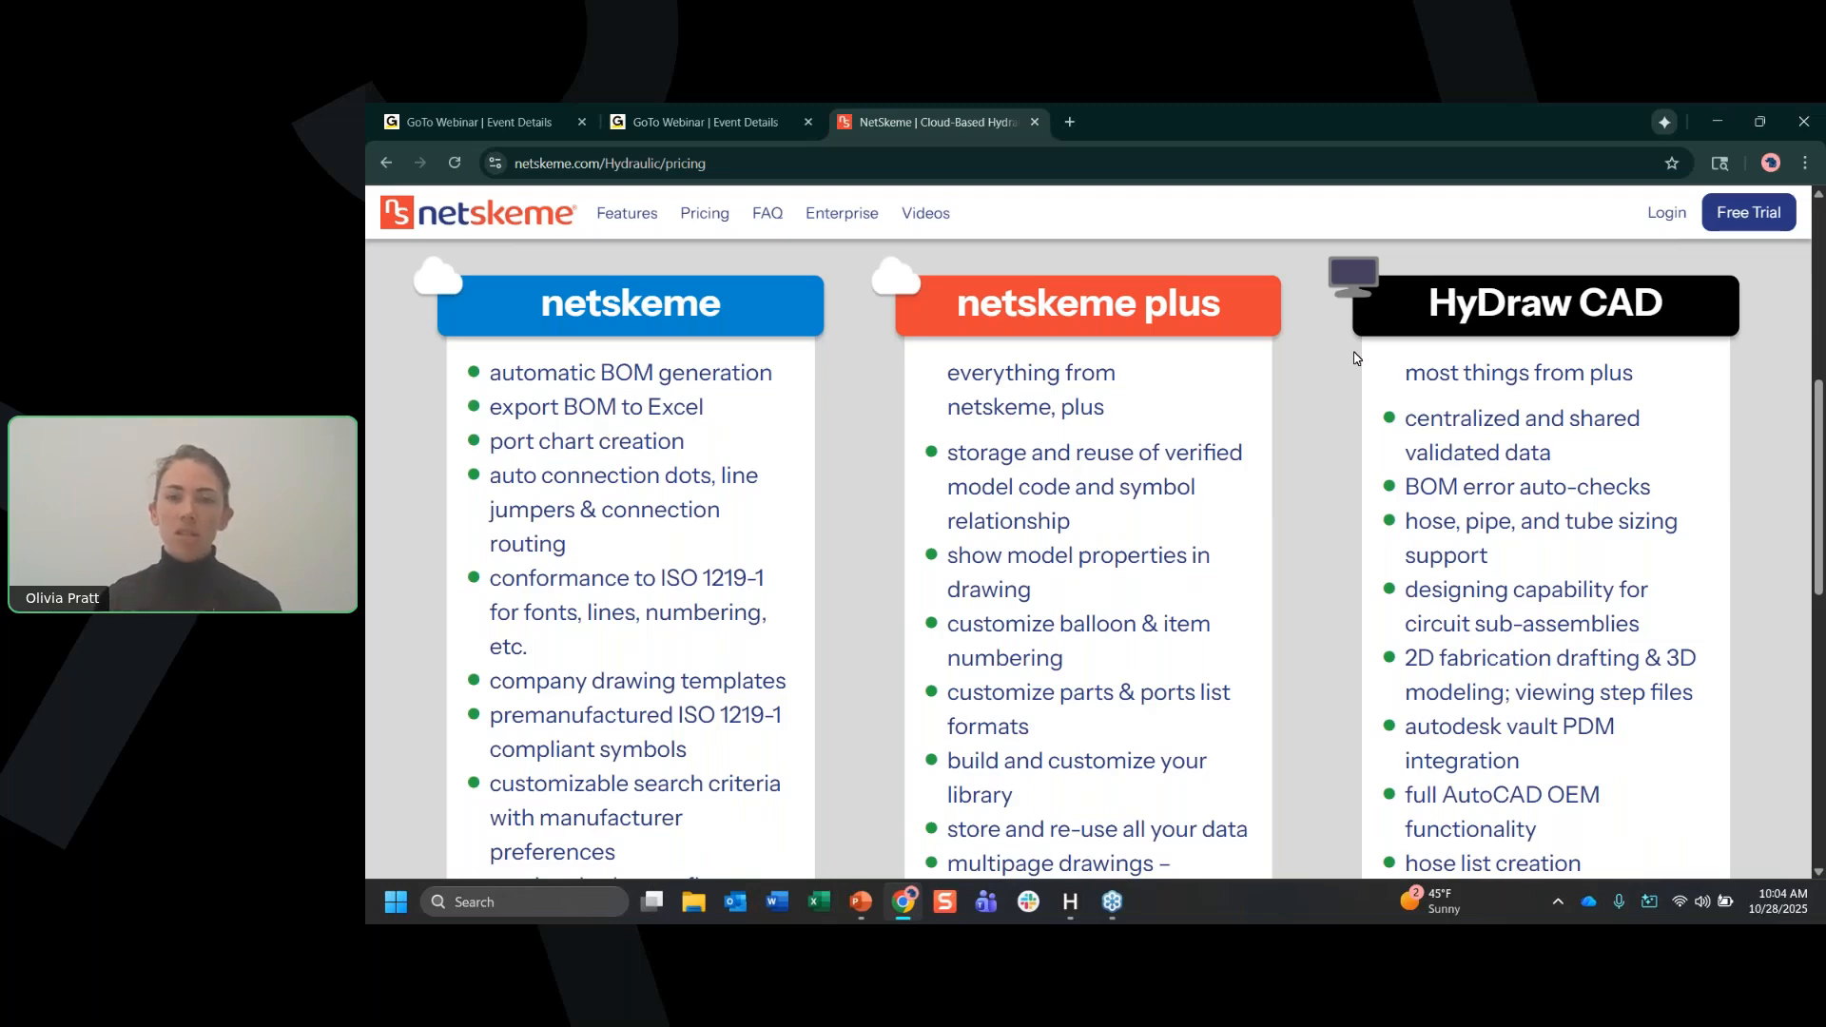
{"action": "scroll", "coordinate": [1303, 418], "scroll_direction": "down", "scroll_amount": 4}
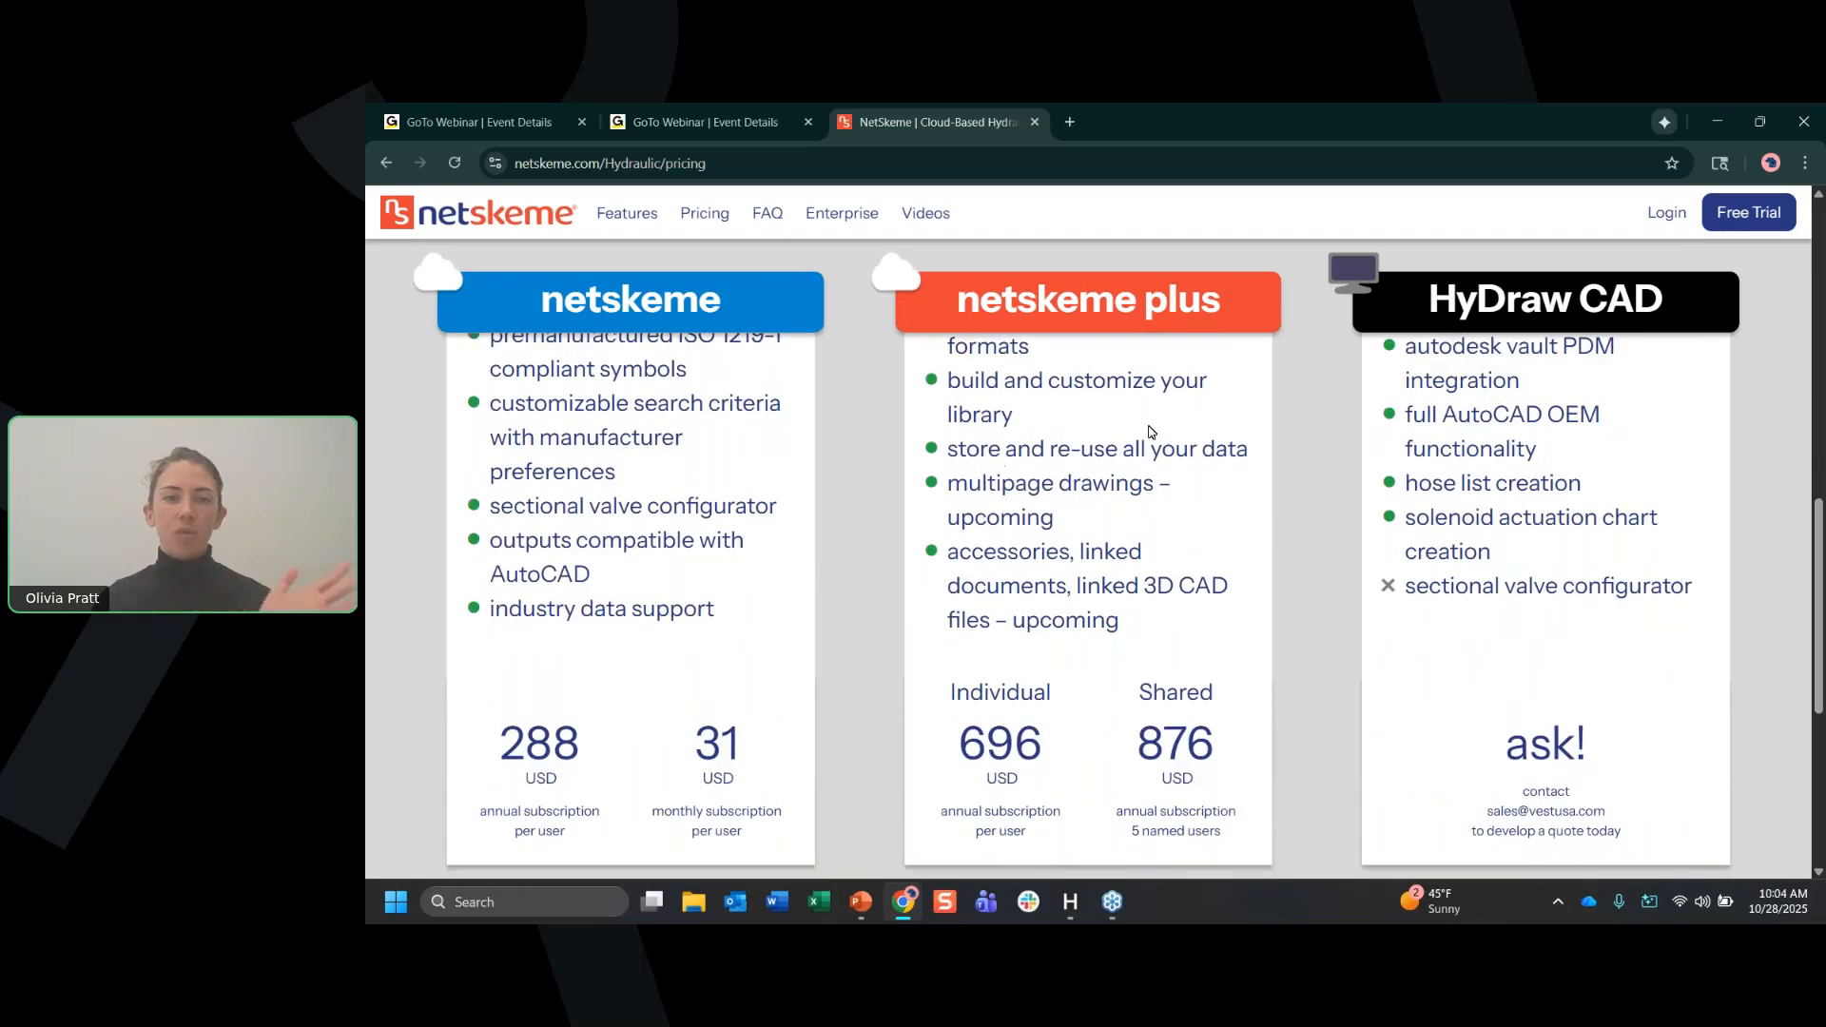
{"action": "scroll", "coordinate": [1275, 495], "scroll_direction": "down", "scroll_amount": 3}
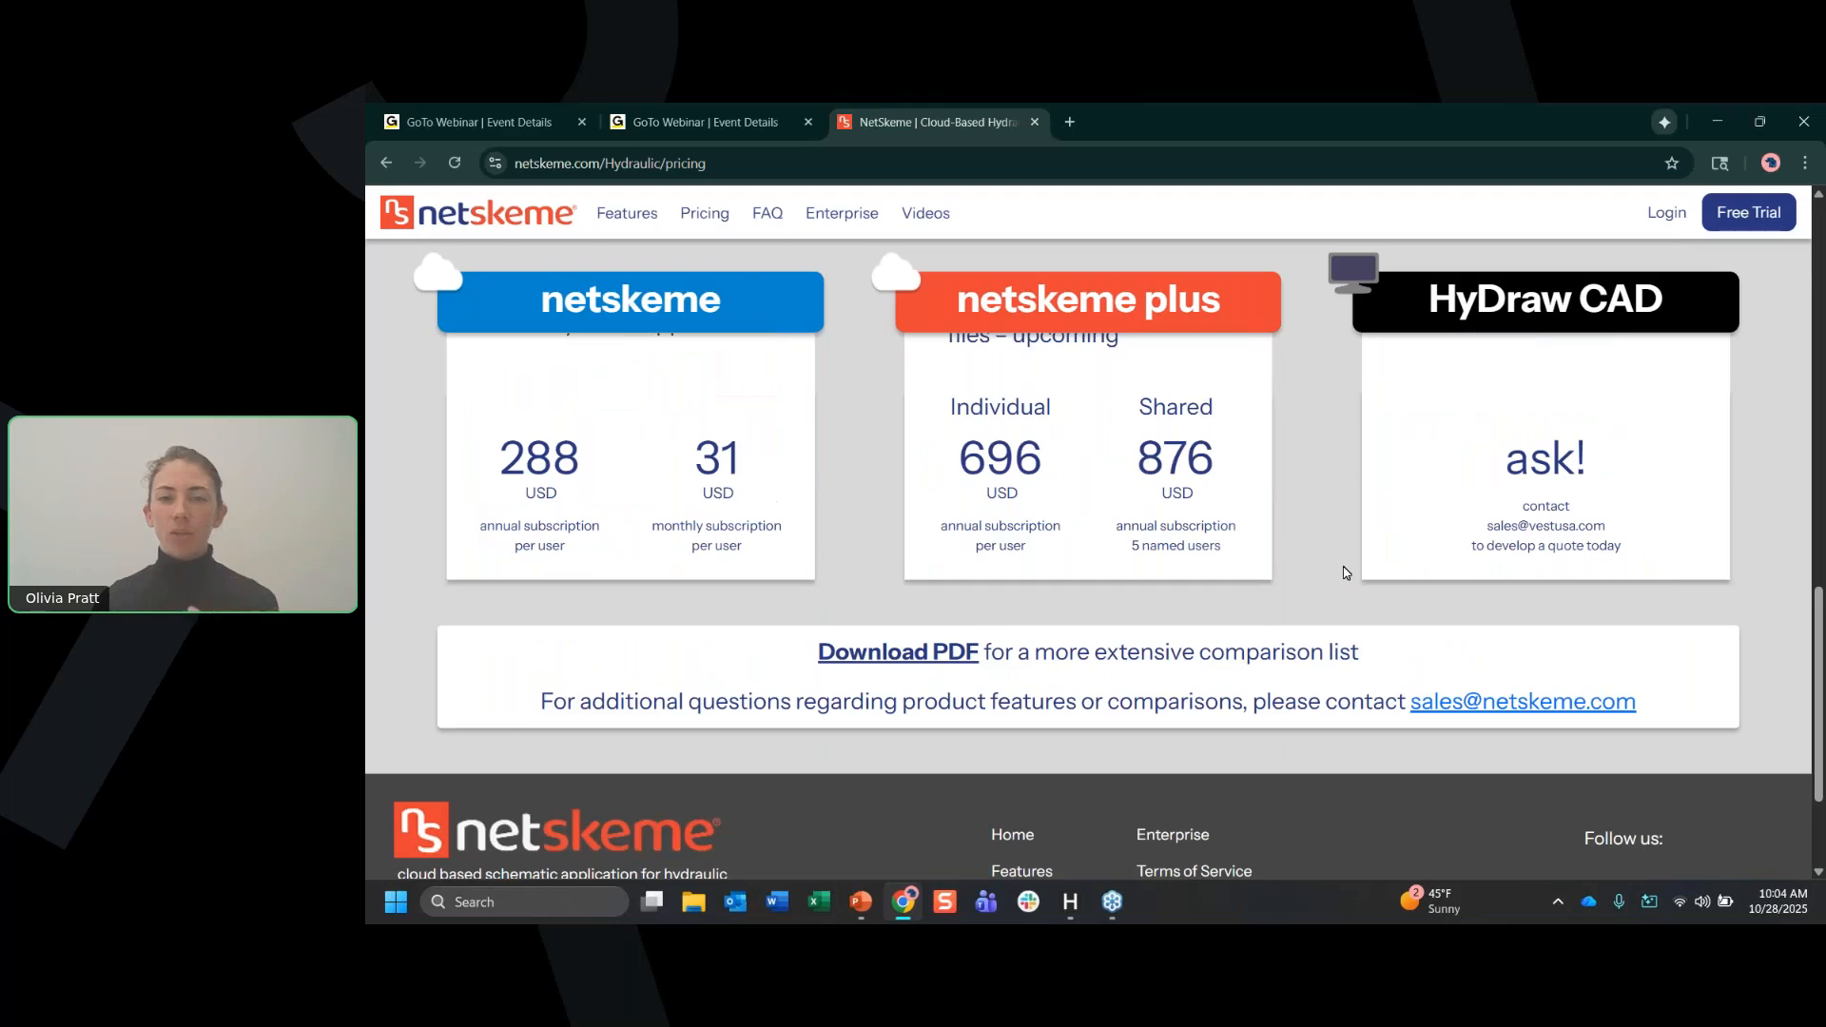
{"action": "scroll", "coordinate": [1341, 580], "scroll_direction": "up", "scroll_amount": 3}
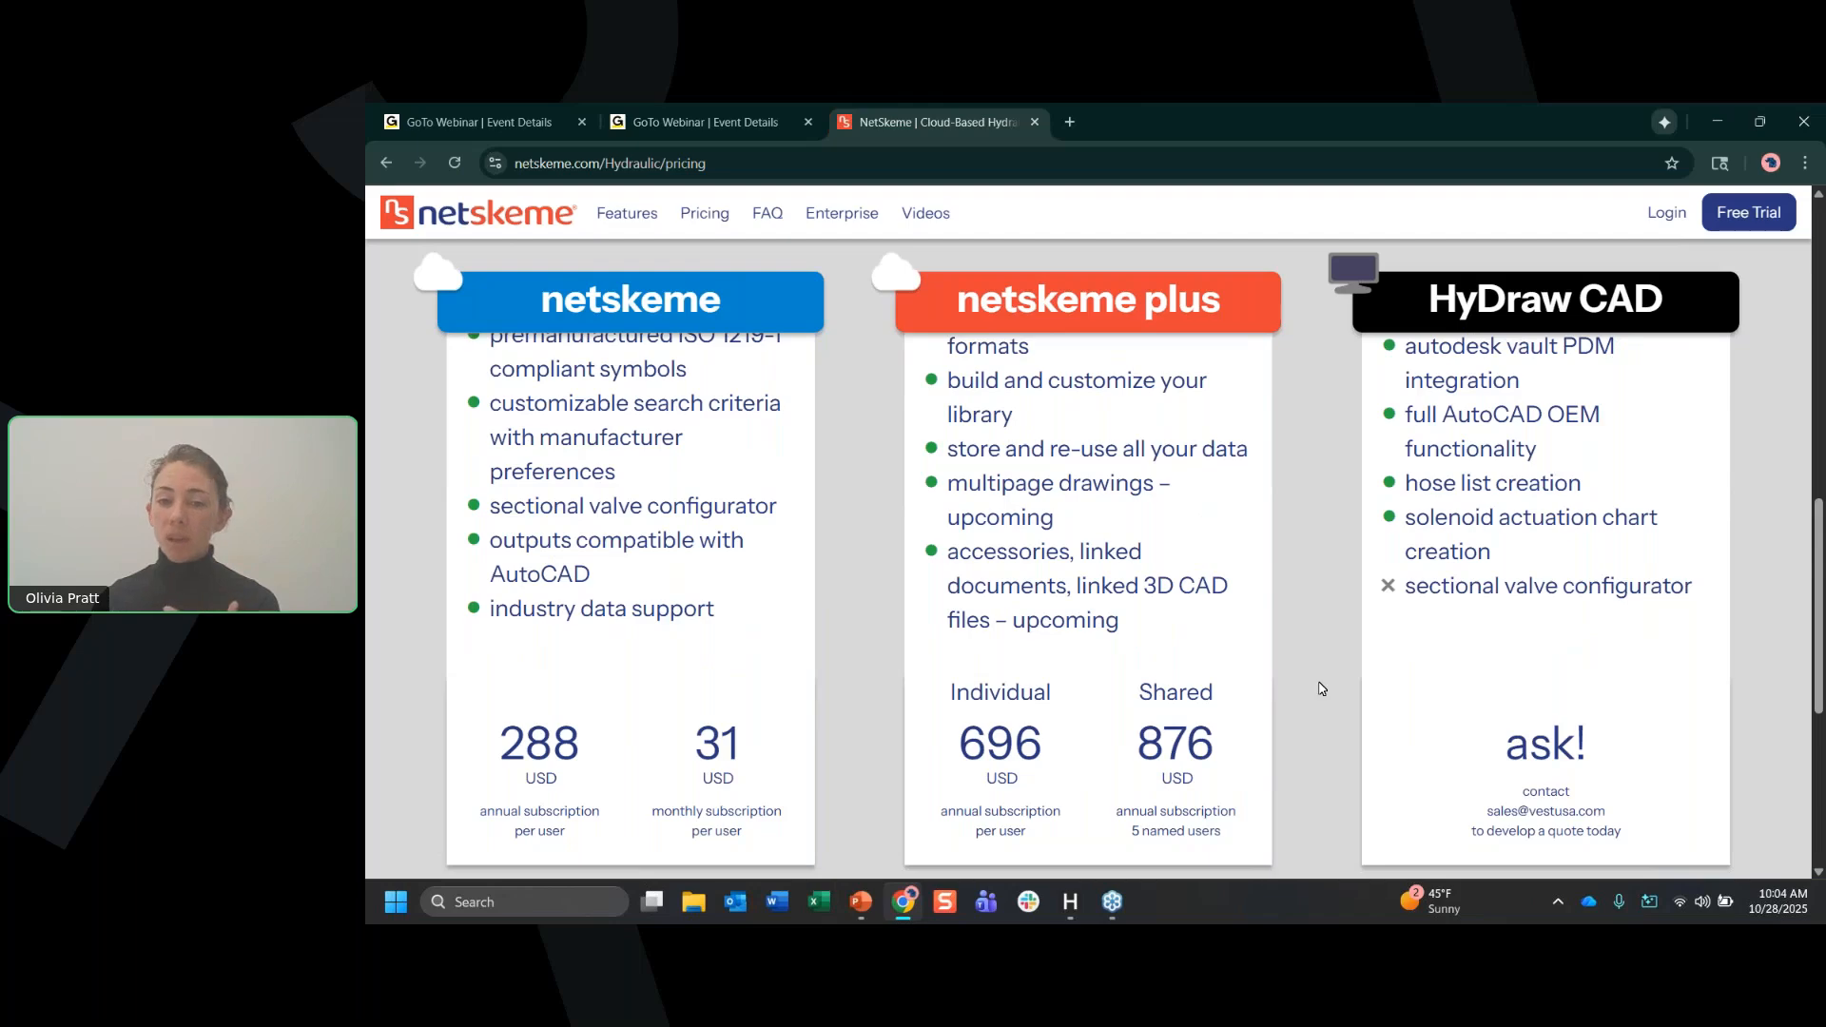
{"action": "scroll", "coordinate": [1319, 688], "scroll_direction": "up", "scroll_amount": 2}
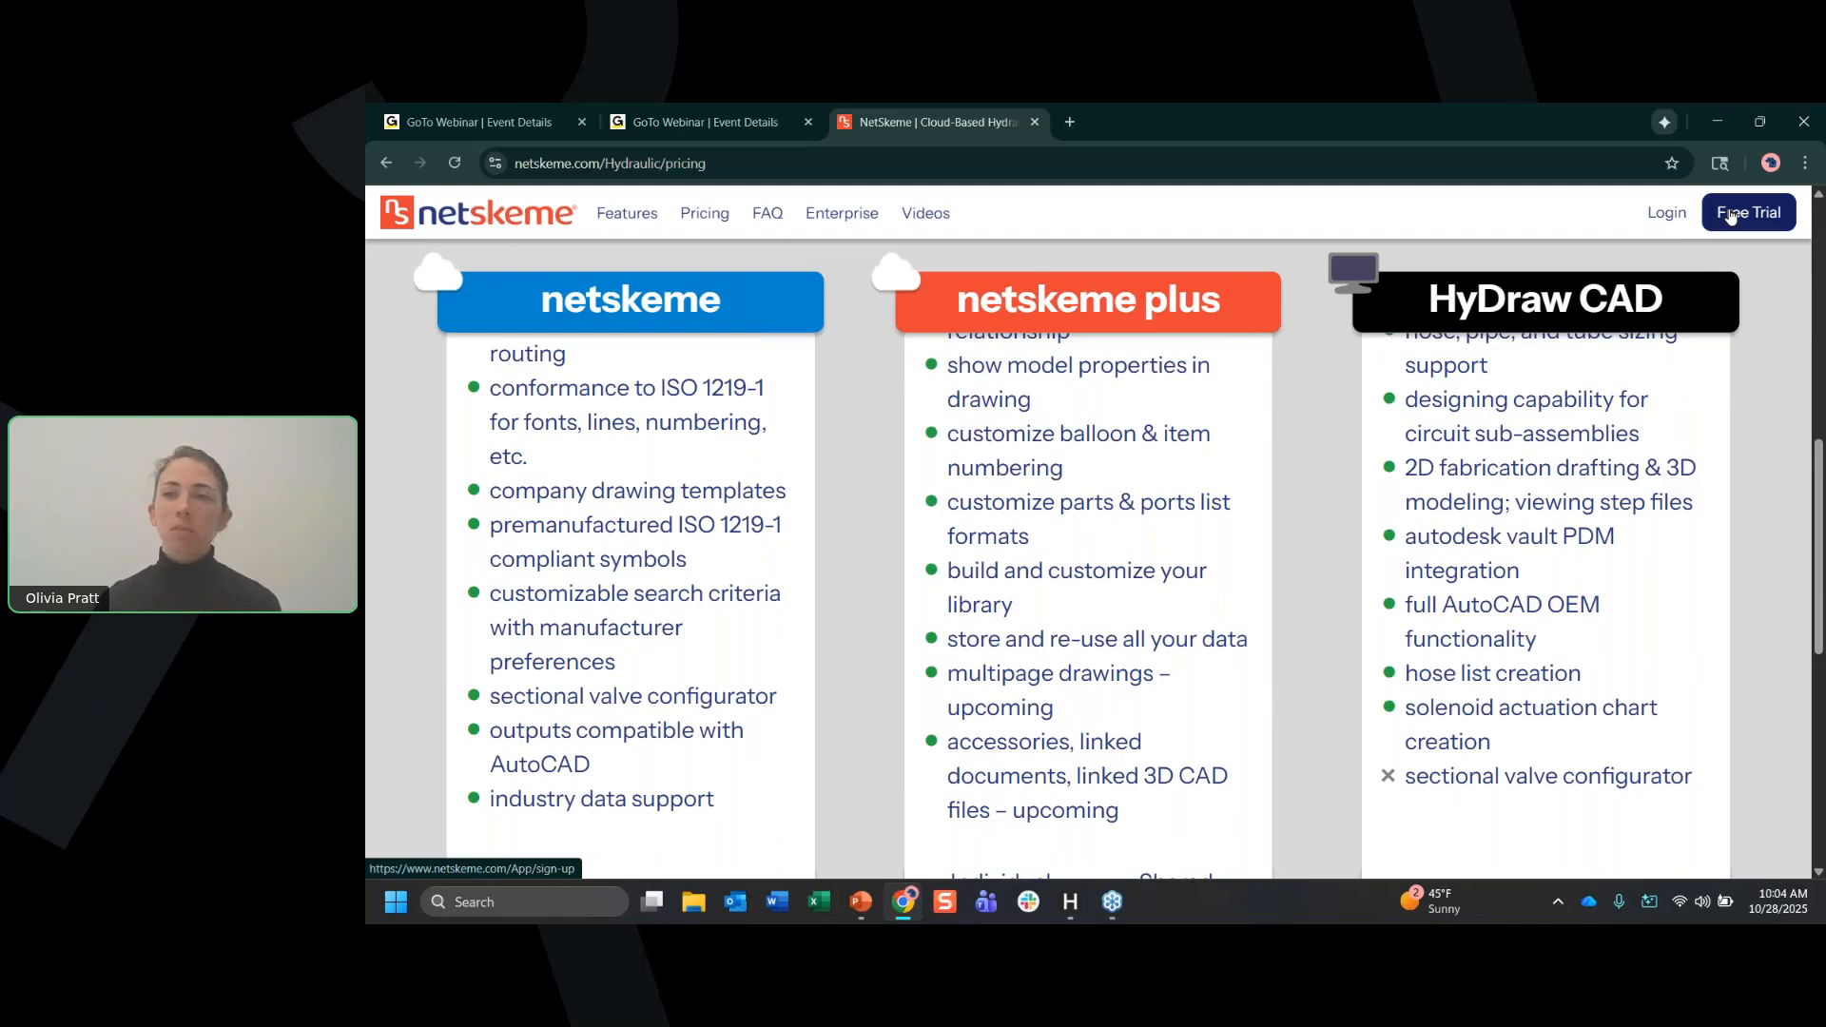
Sign in to NetSkeme with the saved credentials and agree to continue despite the earlier open session.
{"action": "left_click", "coordinate": [1665, 217]}
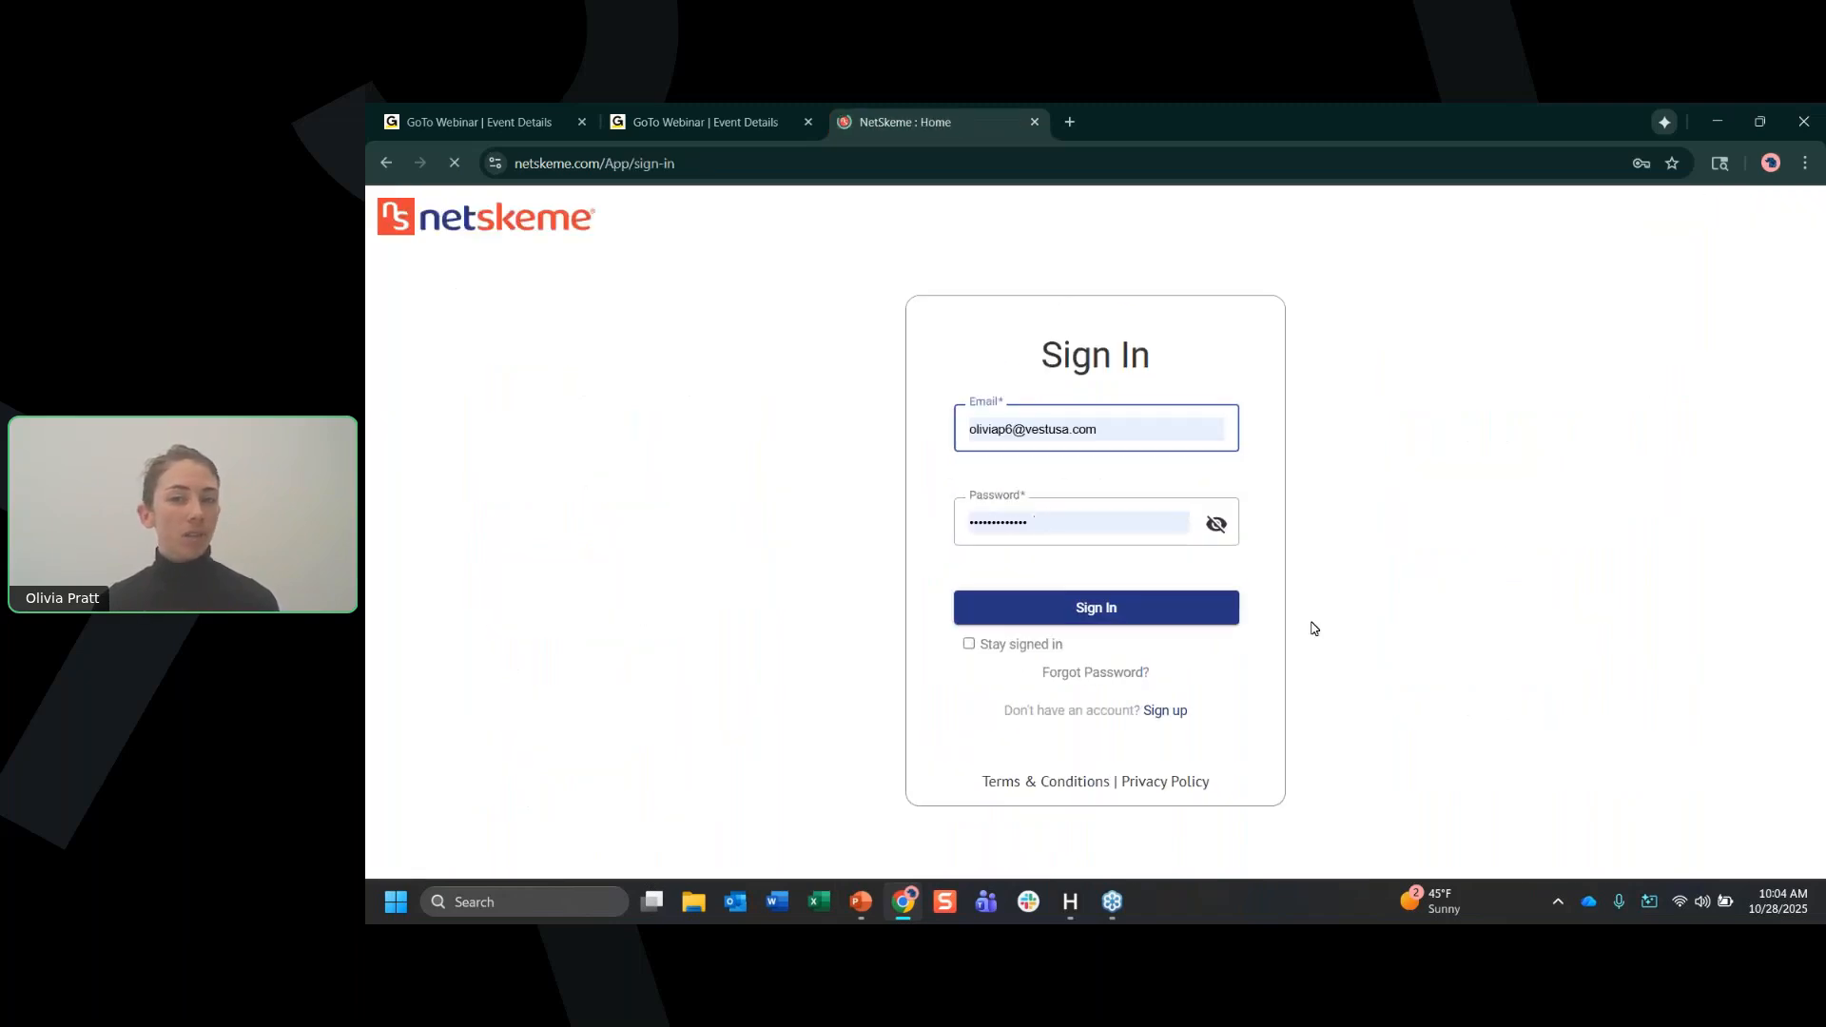
{"action": "left_click", "coordinate": [1209, 613]}
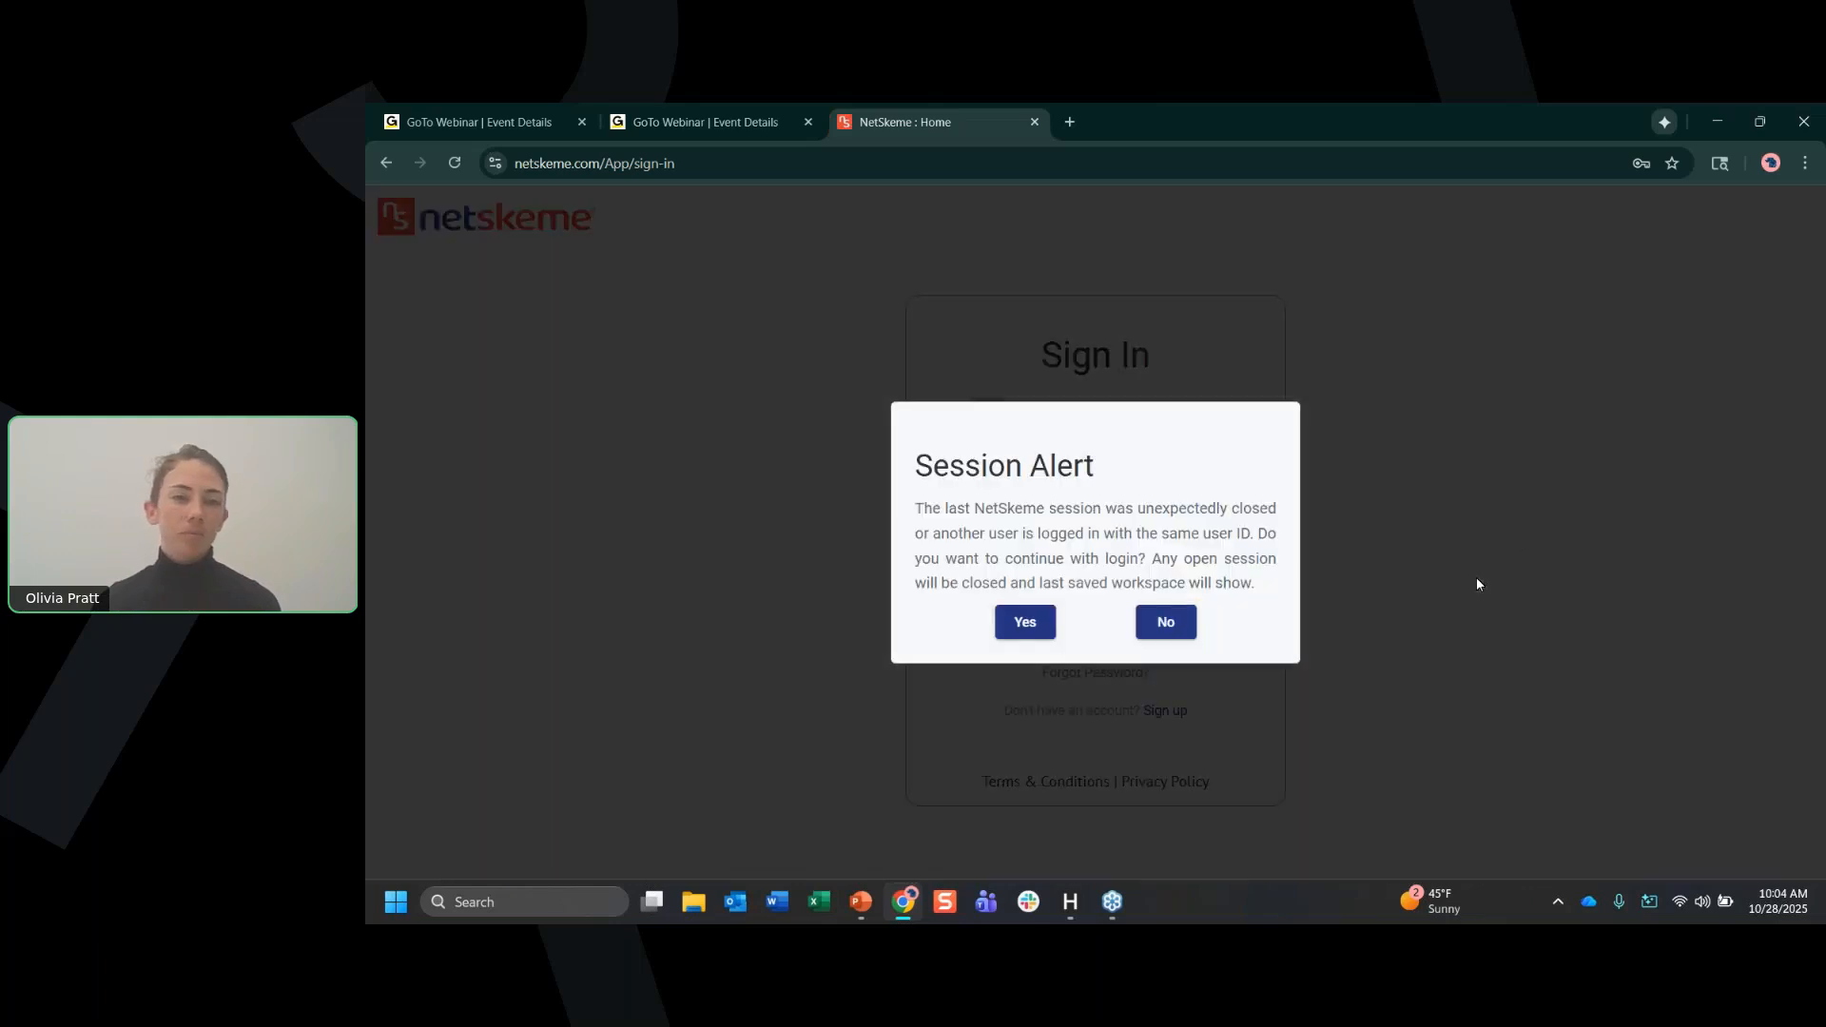
{"action": "left_click", "coordinate": [1025, 624]}
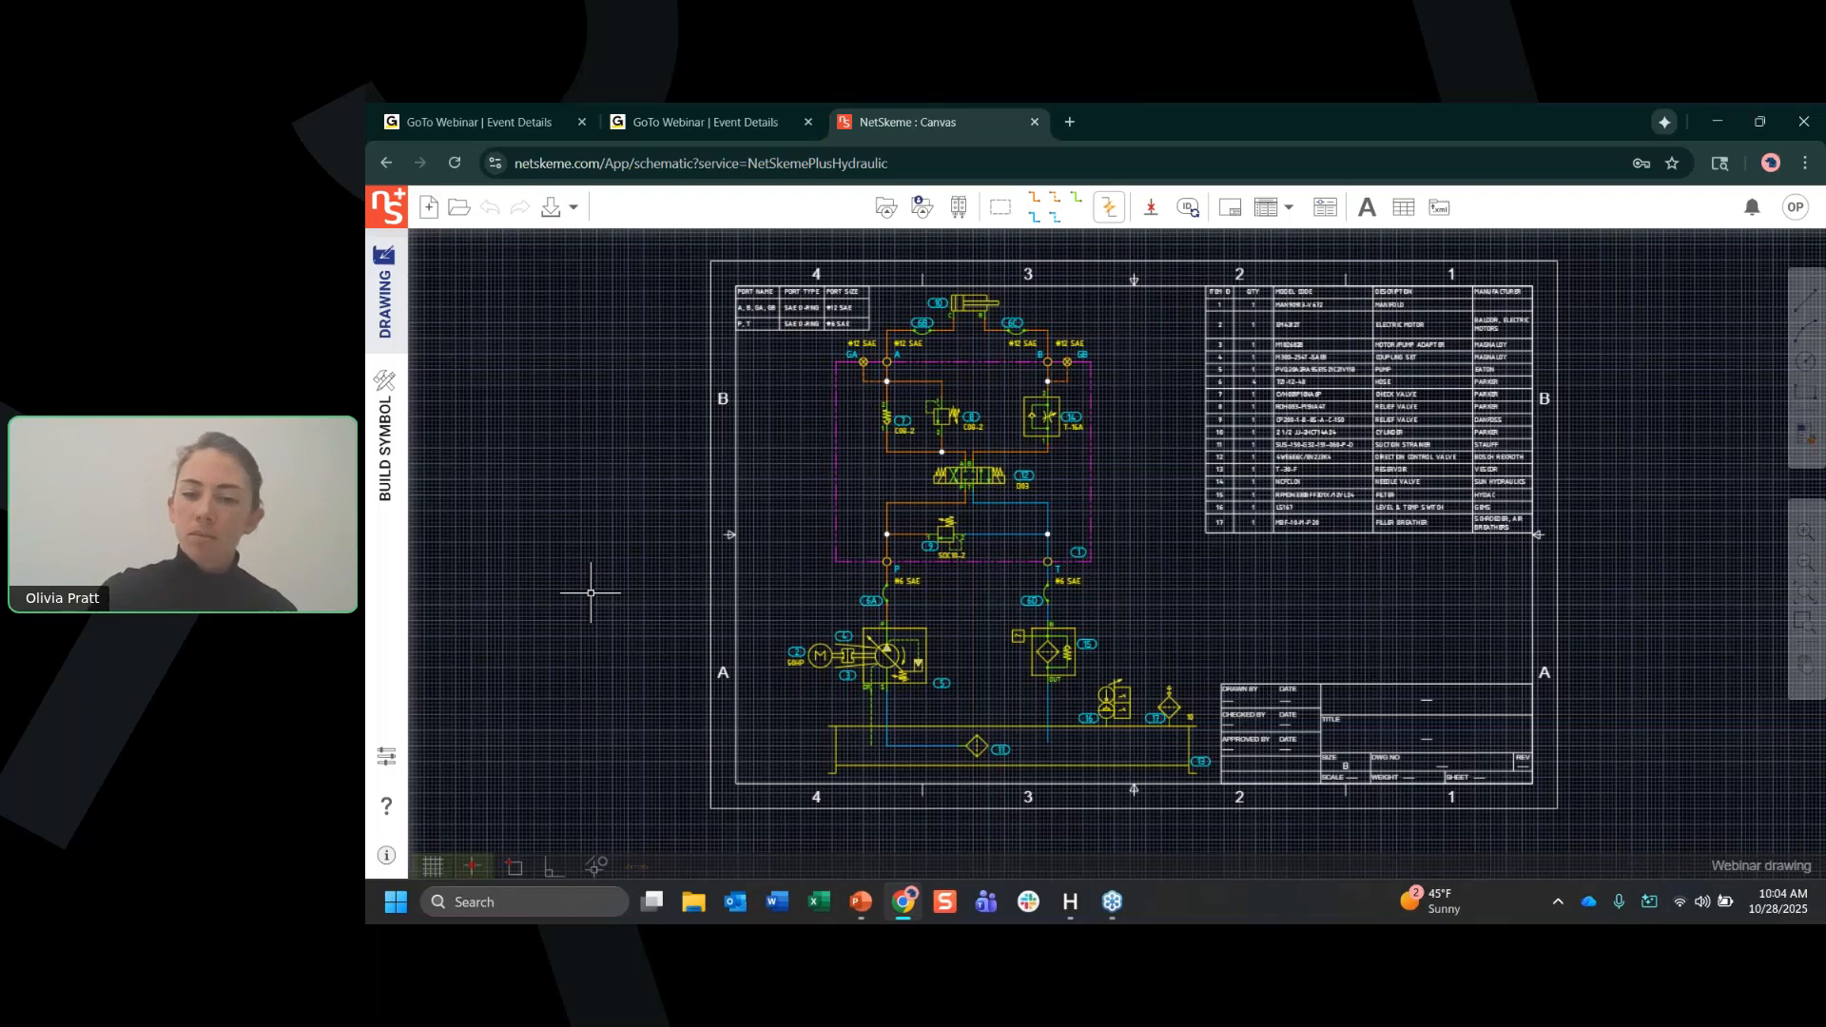
Show the drawing canvas full screen and enlarge the hydraulic schematic so the whole sheet fills the view.
{"action": "key", "text": "F11"}
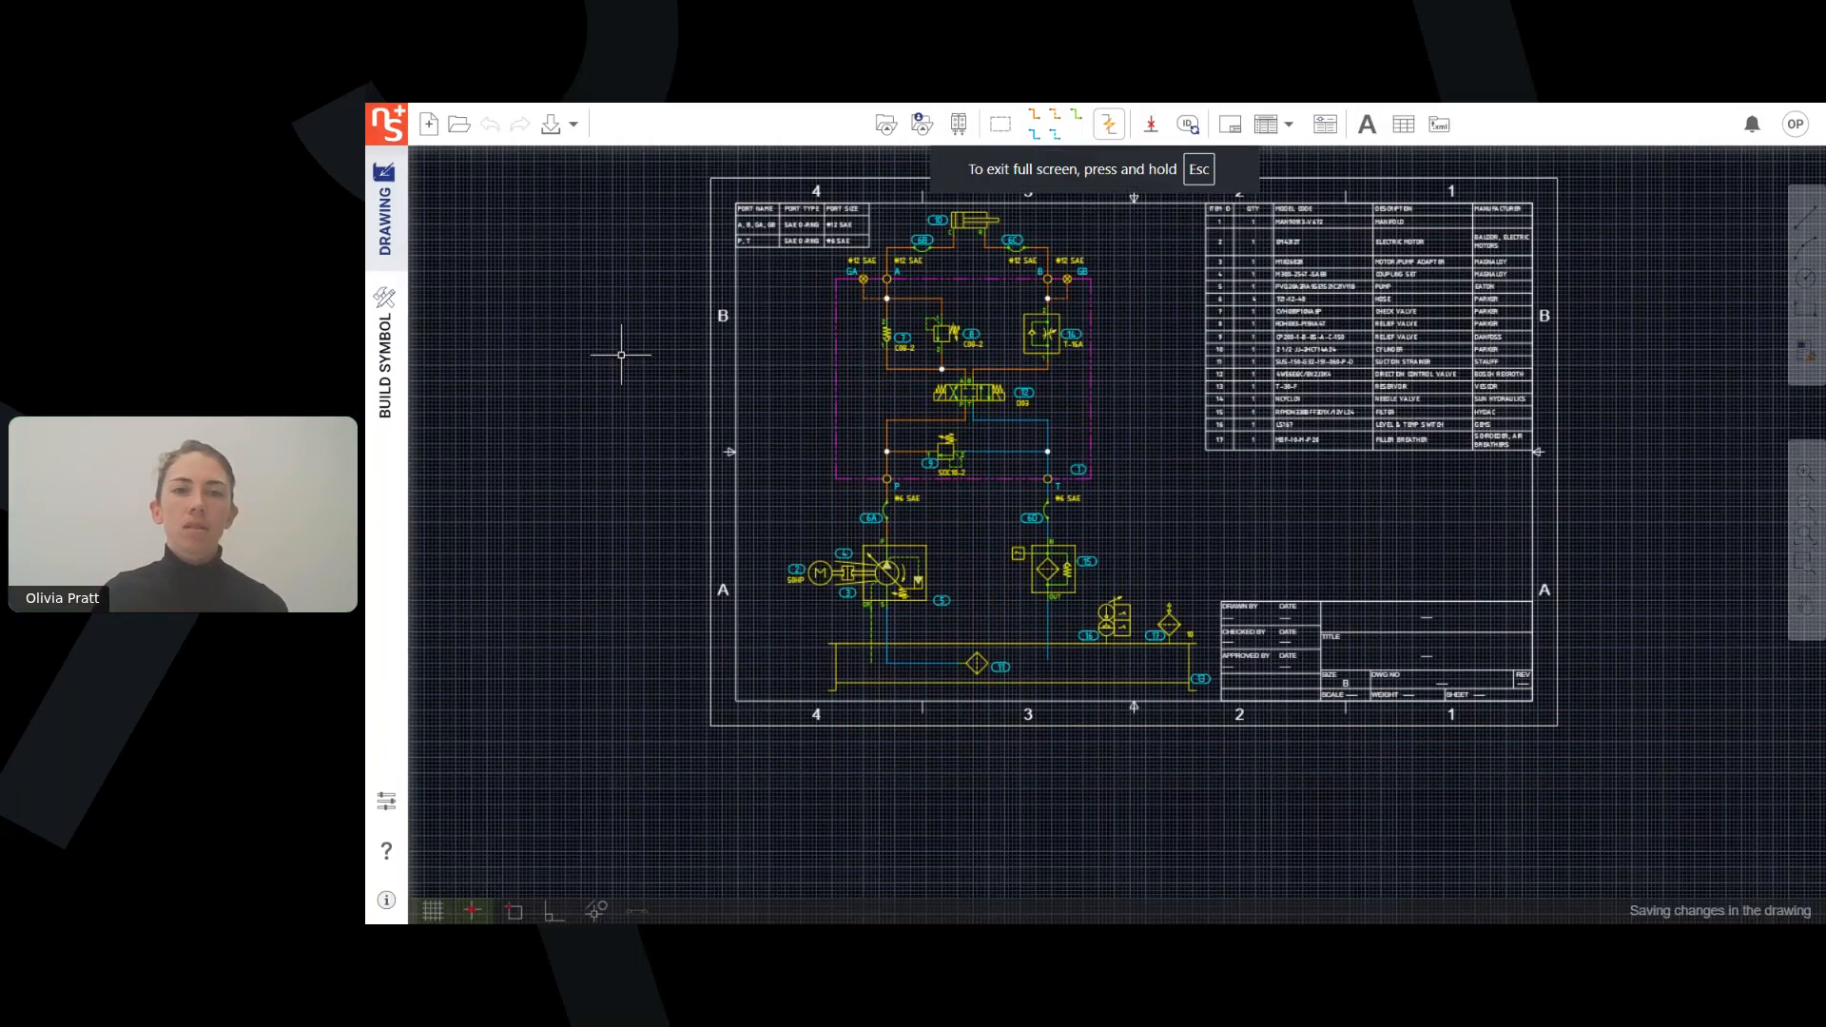
{"action": "middle_click_drag", "start_coordinate": [606, 331], "coordinate": [613, 414]}
{"action": "scroll", "coordinate": [615, 416], "scroll_direction": "up", "scroll_amount": 2}
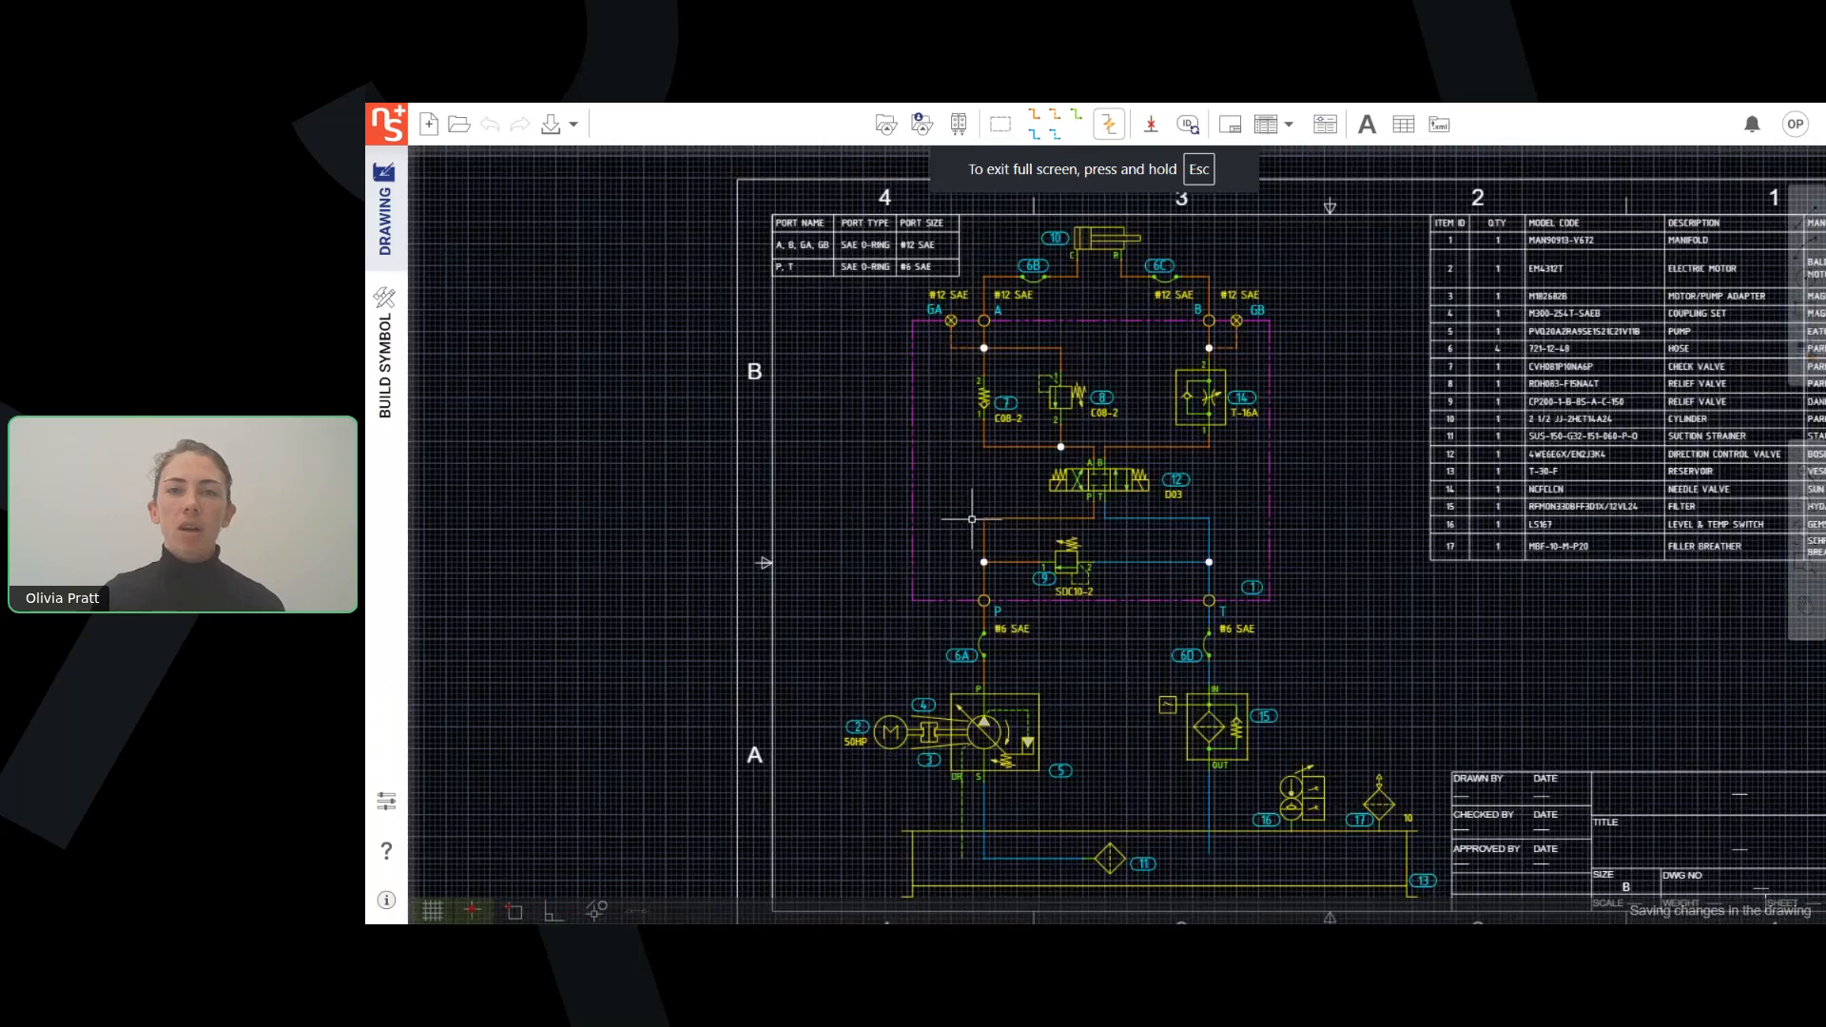
{"action": "middle_click_drag", "start_coordinate": [1080, 555], "coordinate": [944, 548]}
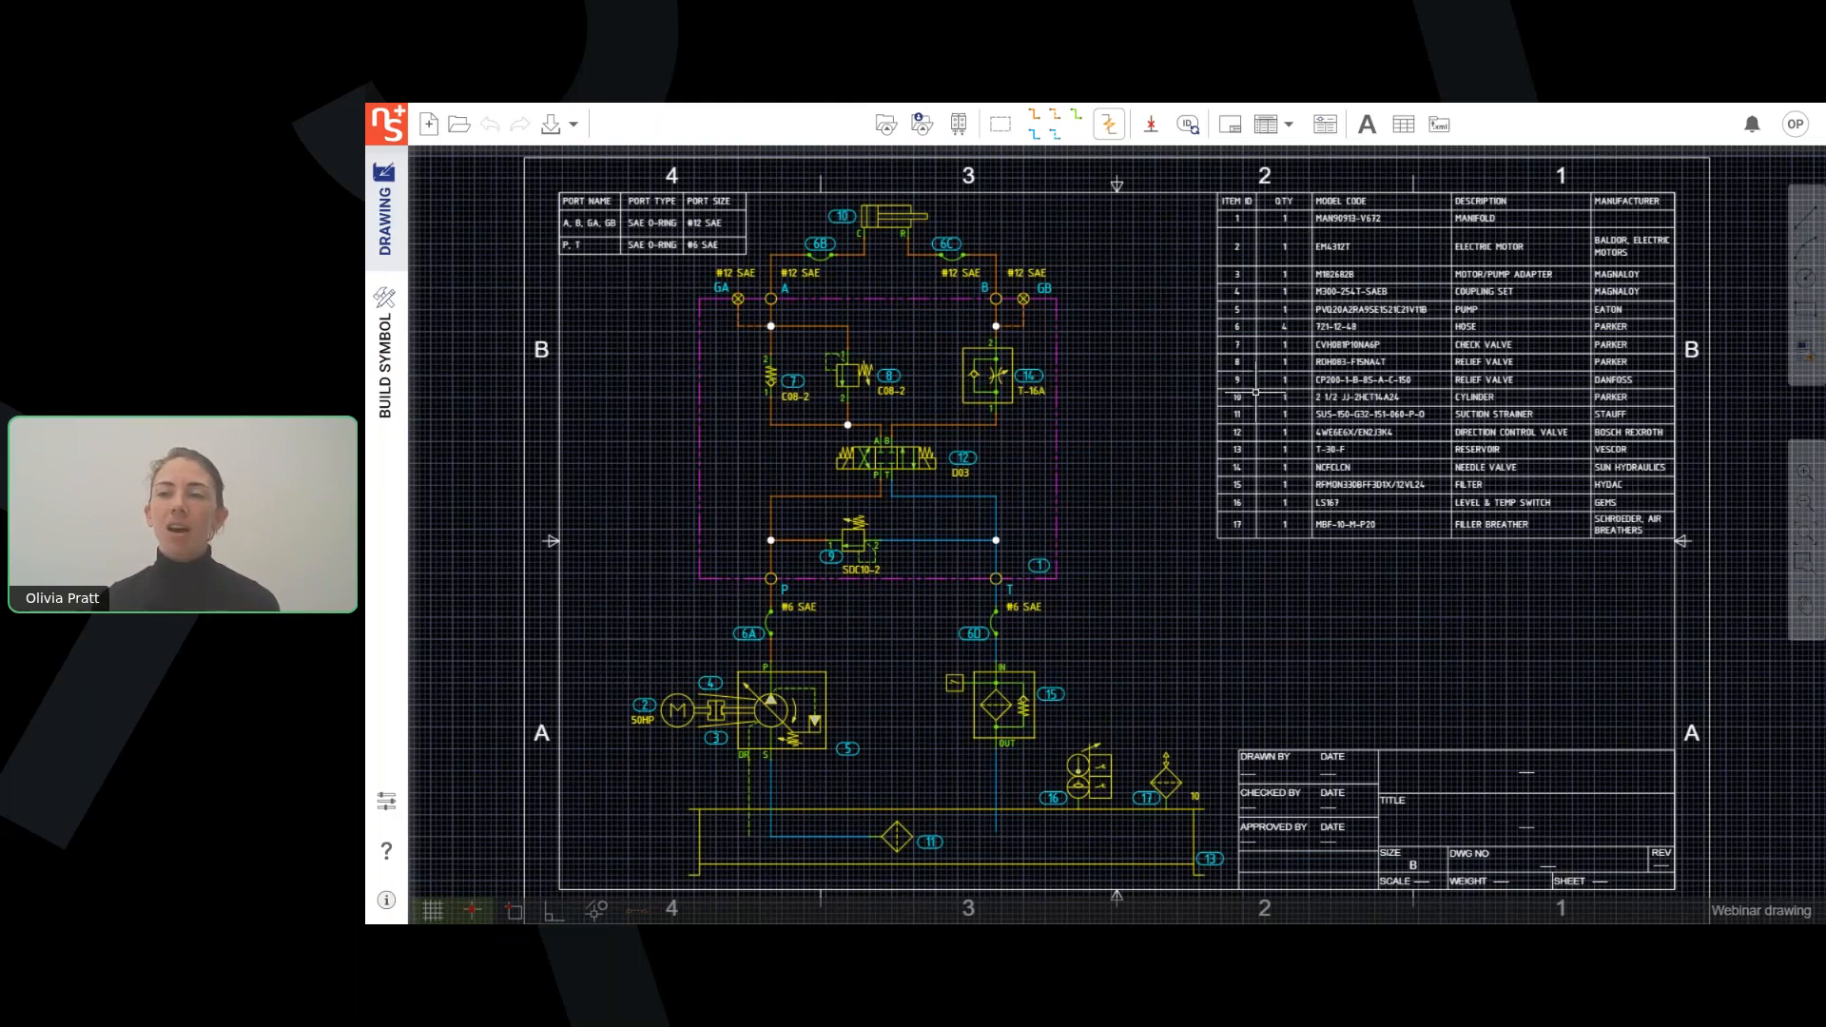
Look over the account's subscription details and available plans, and close them.
{"action": "left_click", "coordinate": [1796, 127]}
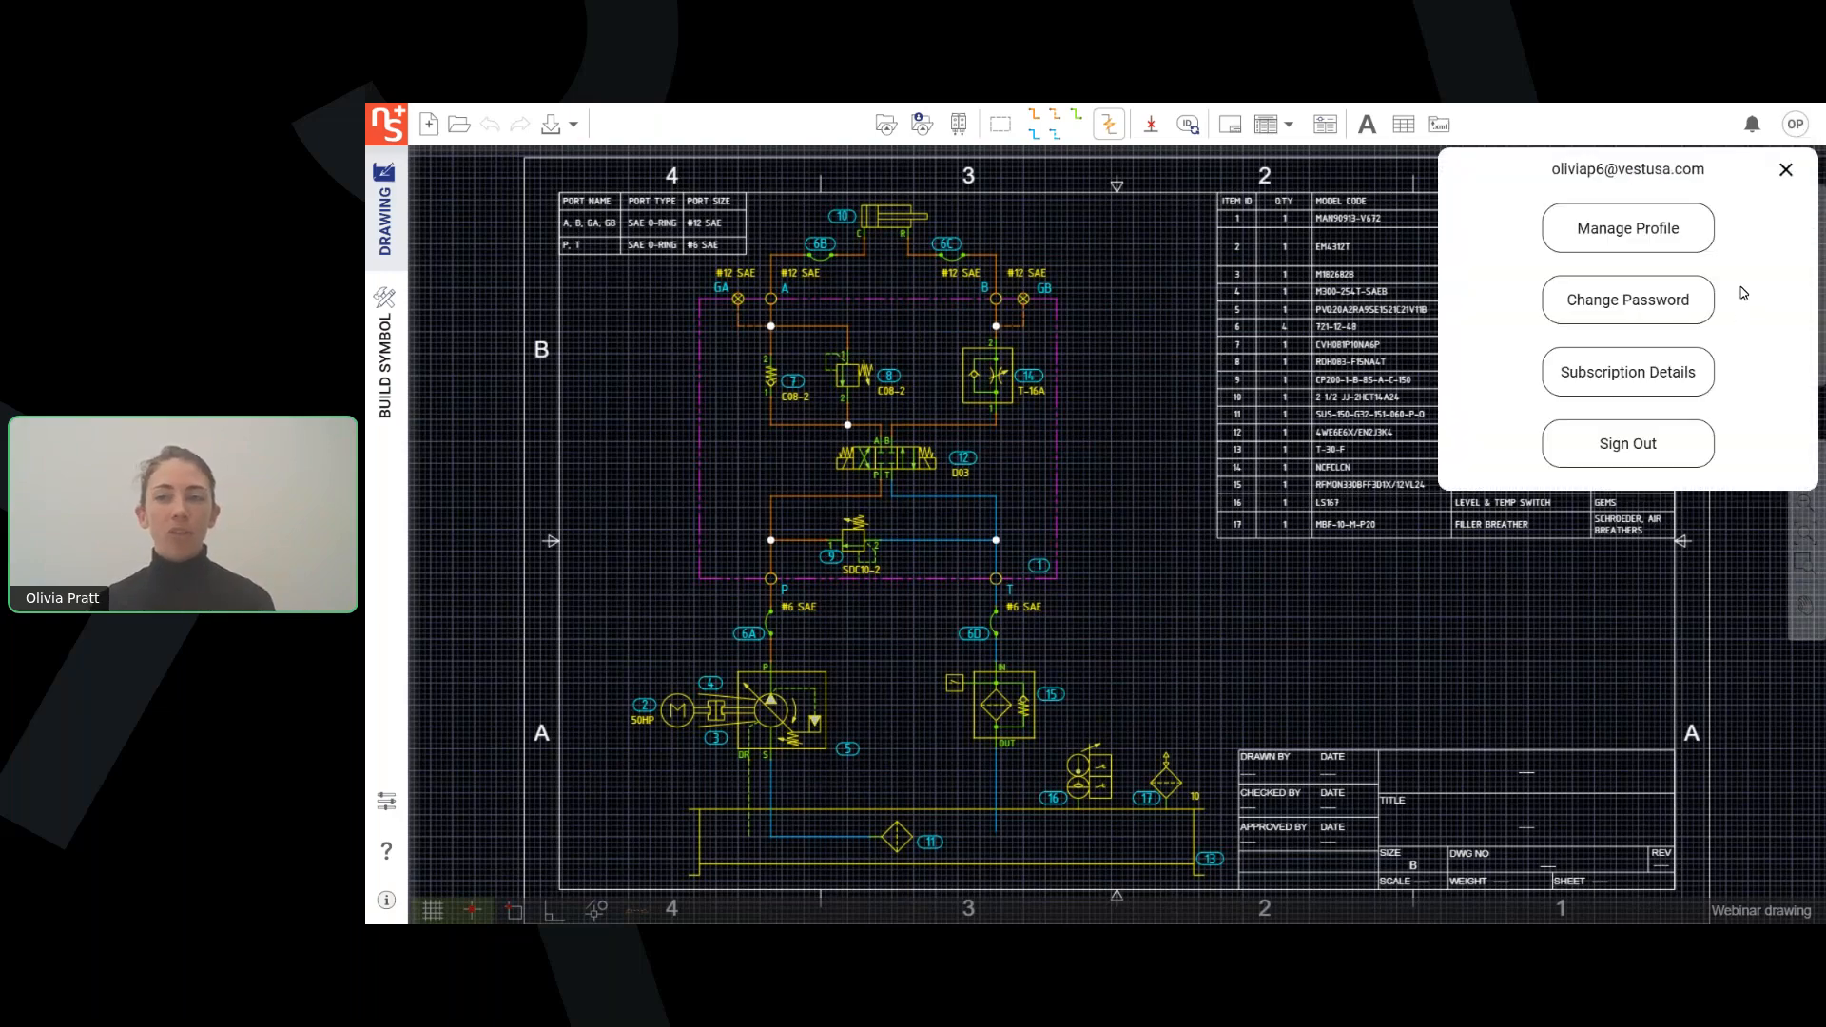
{"action": "left_click", "coordinate": [1631, 385]}
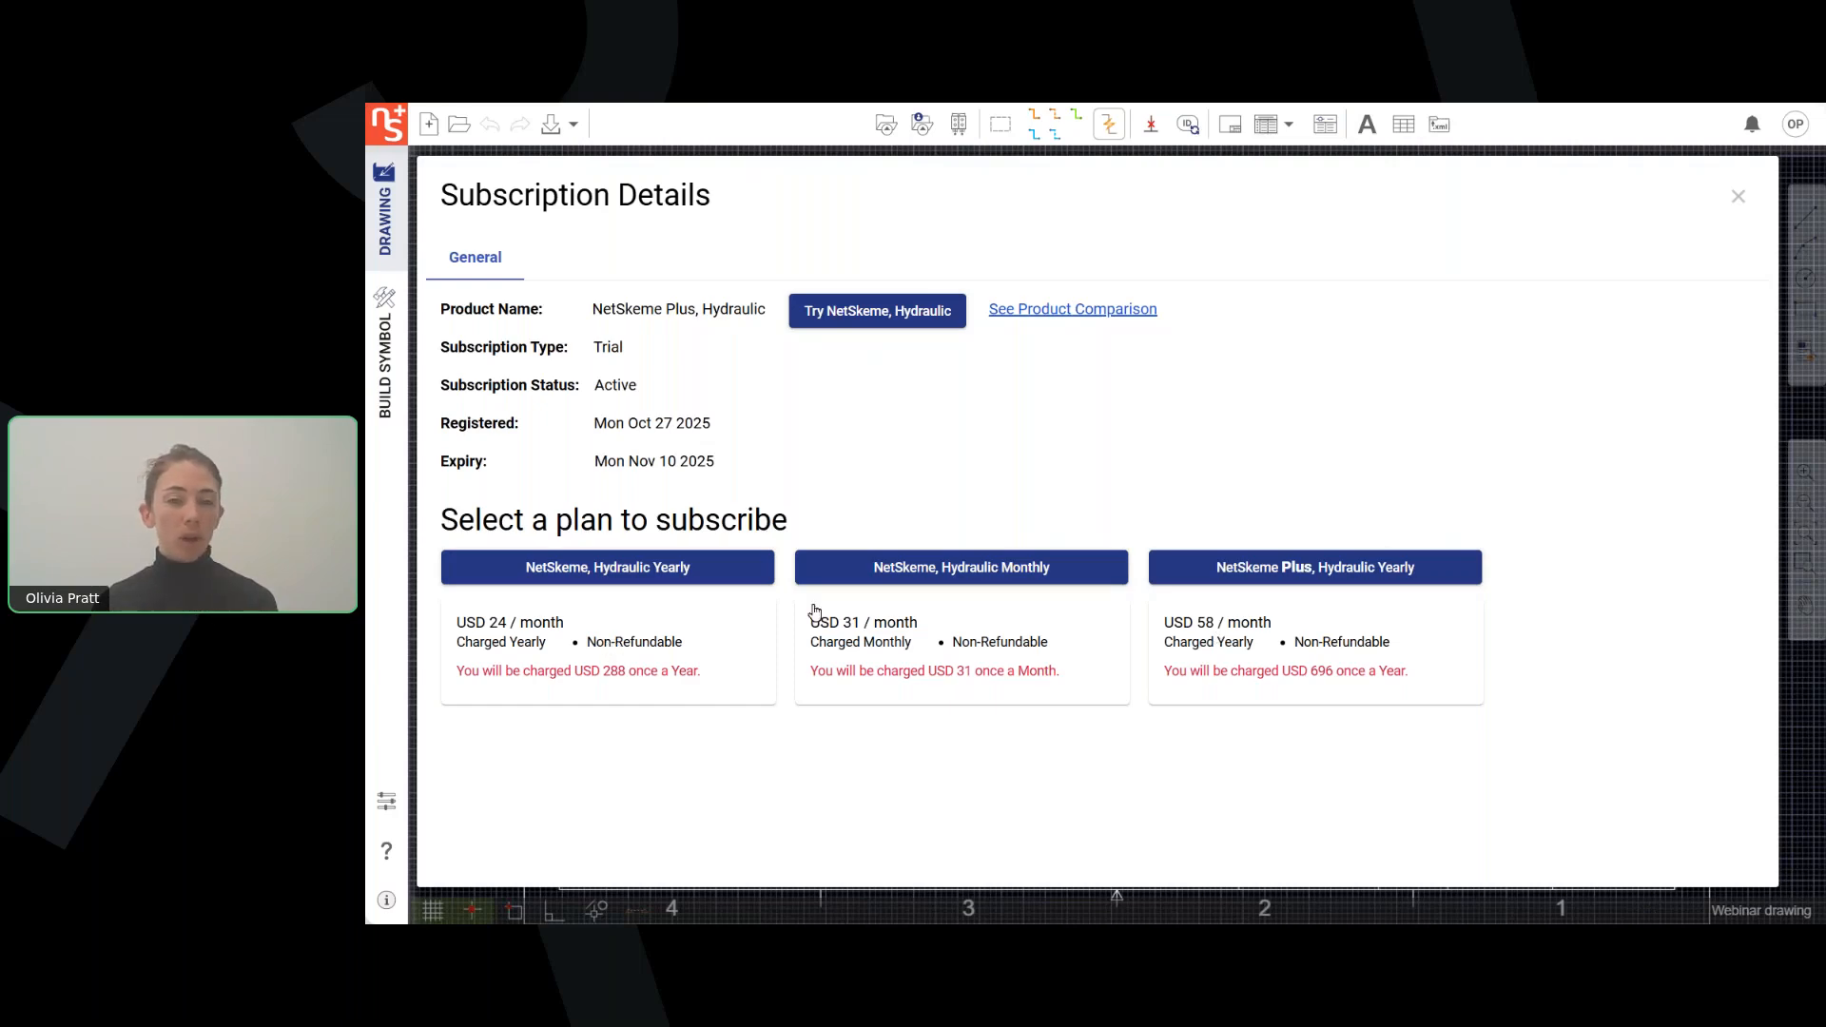
{"action": "left_click", "coordinate": [1739, 196]}
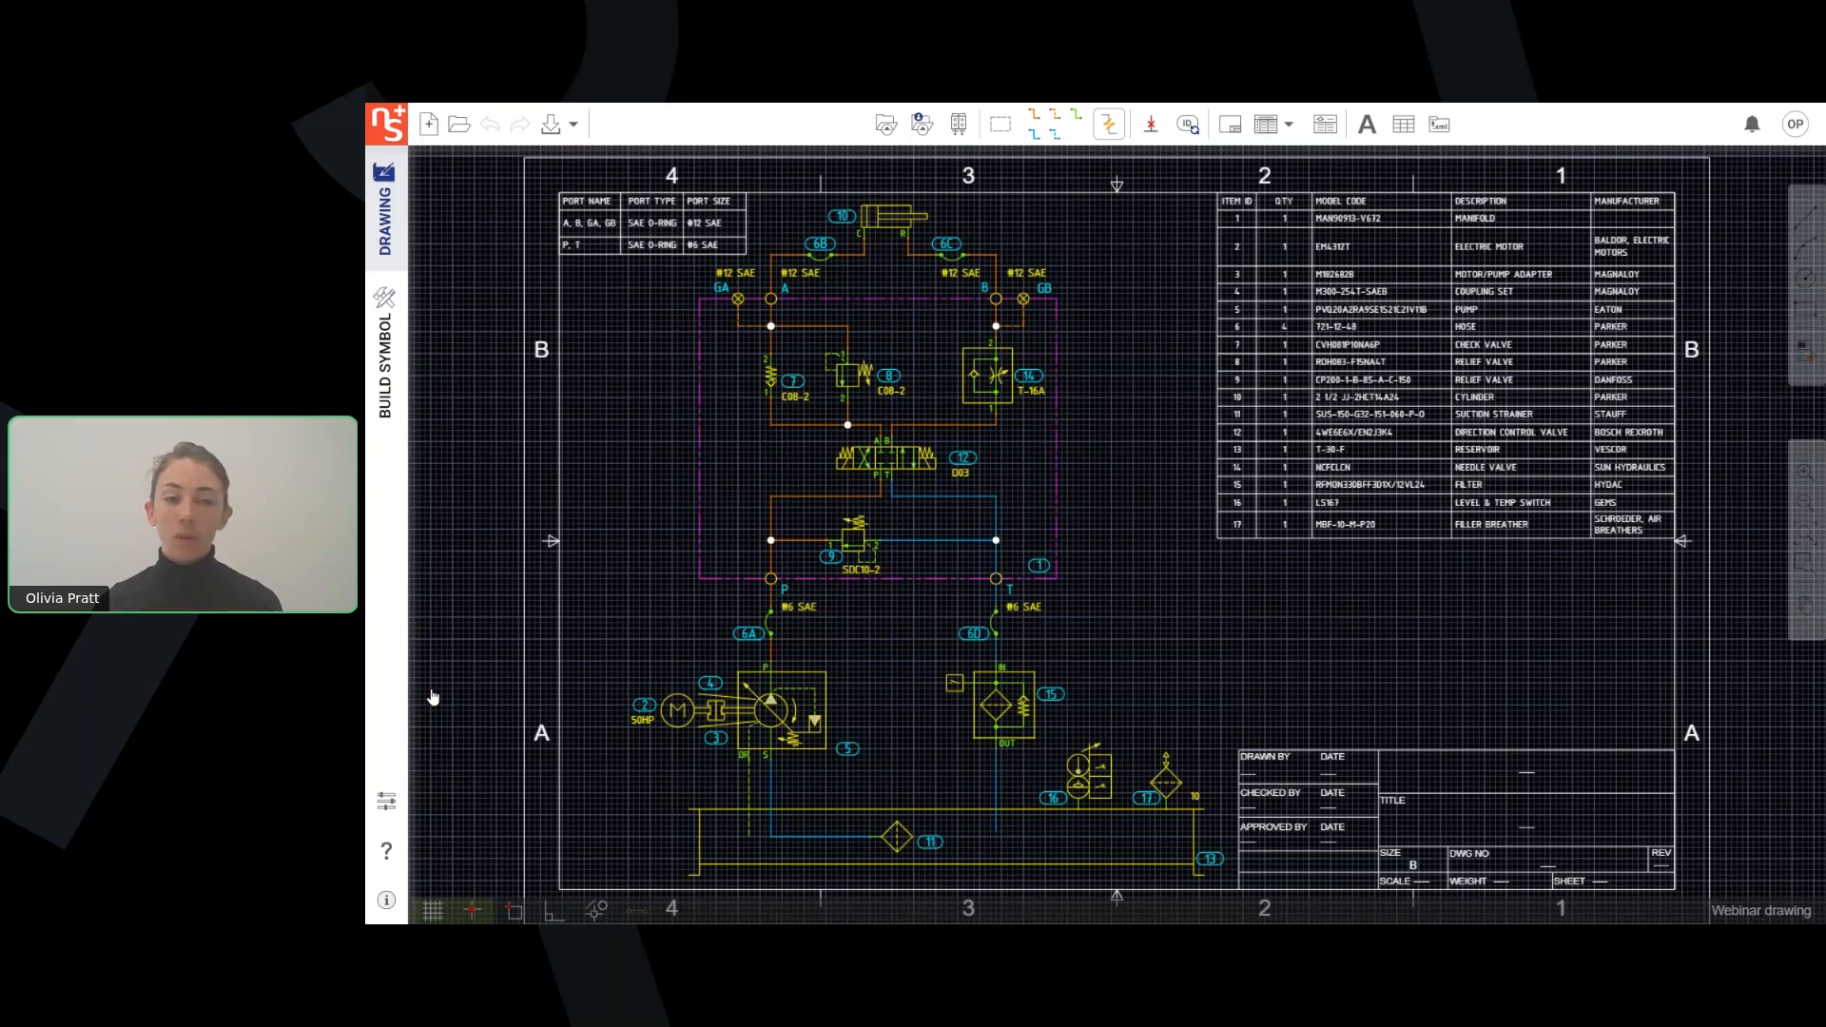
Review the application settings, drawing templates, selected preferred manufacturers and property settings, and close the settings without changes.
{"action": "left_click", "coordinate": [386, 801]}
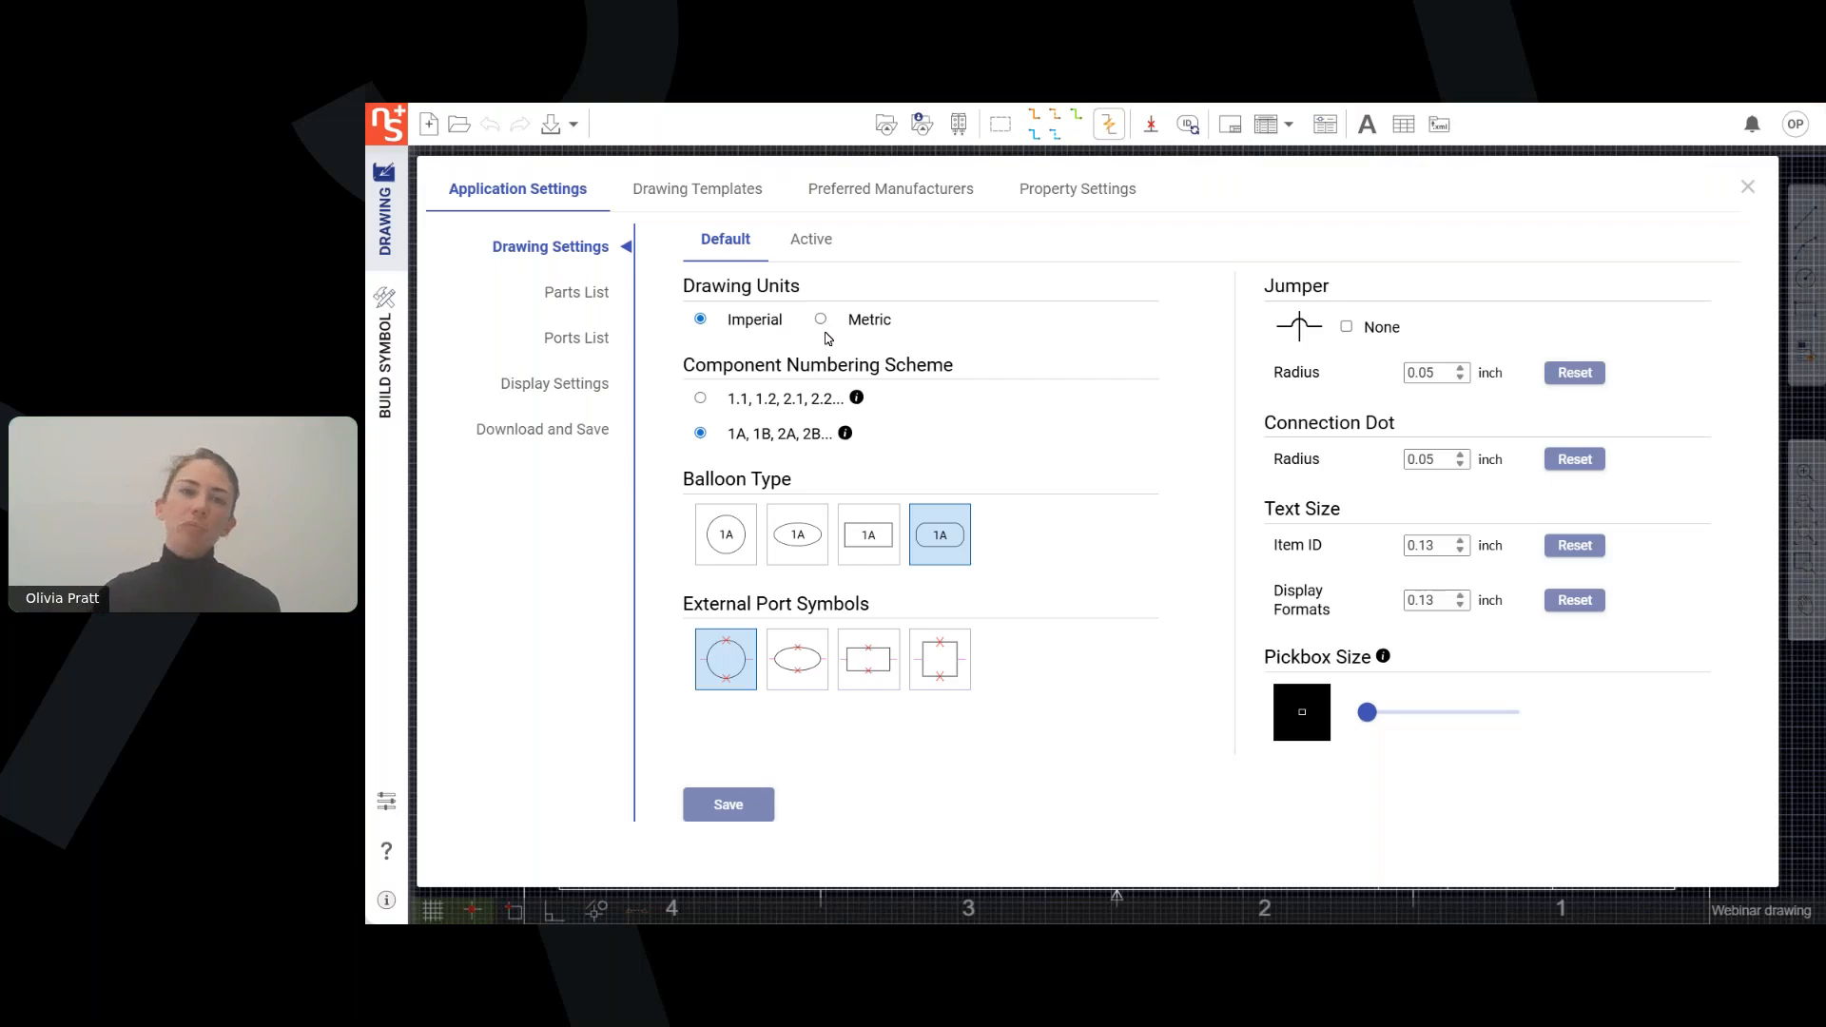
{"action": "left_click", "coordinate": [735, 191]}
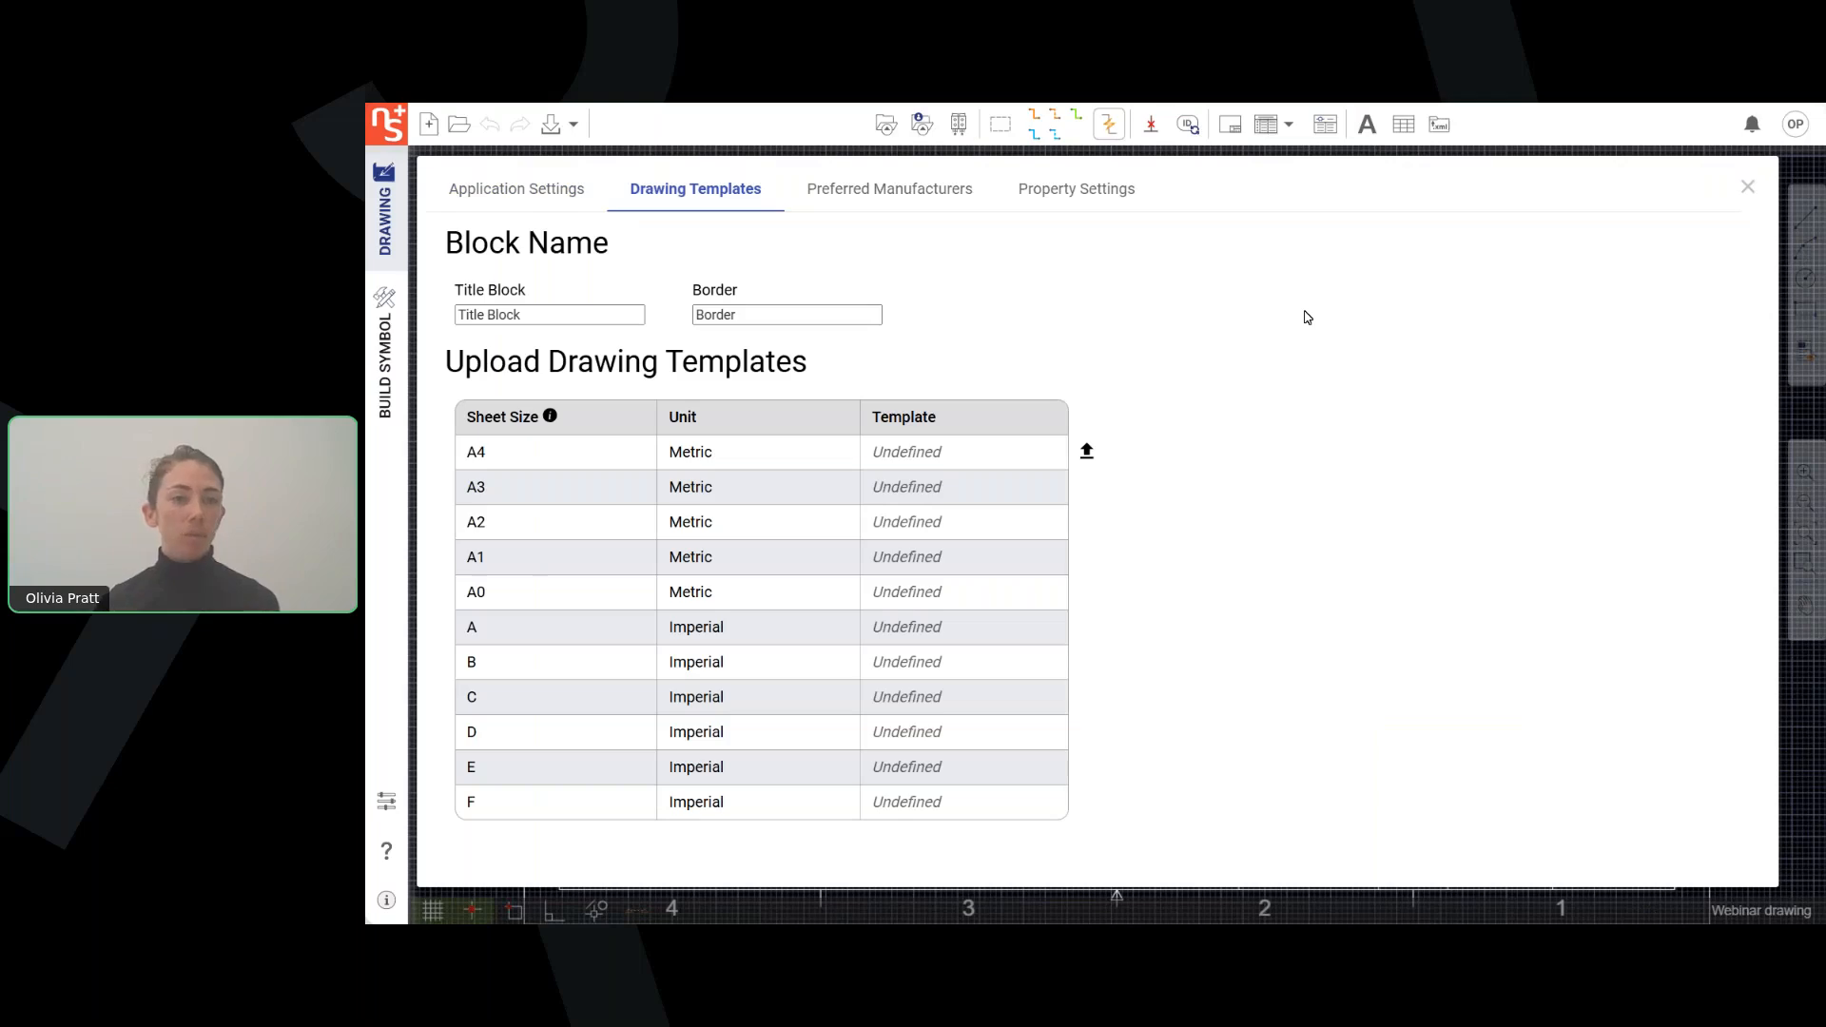
{"action": "left_click", "coordinate": [913, 205]}
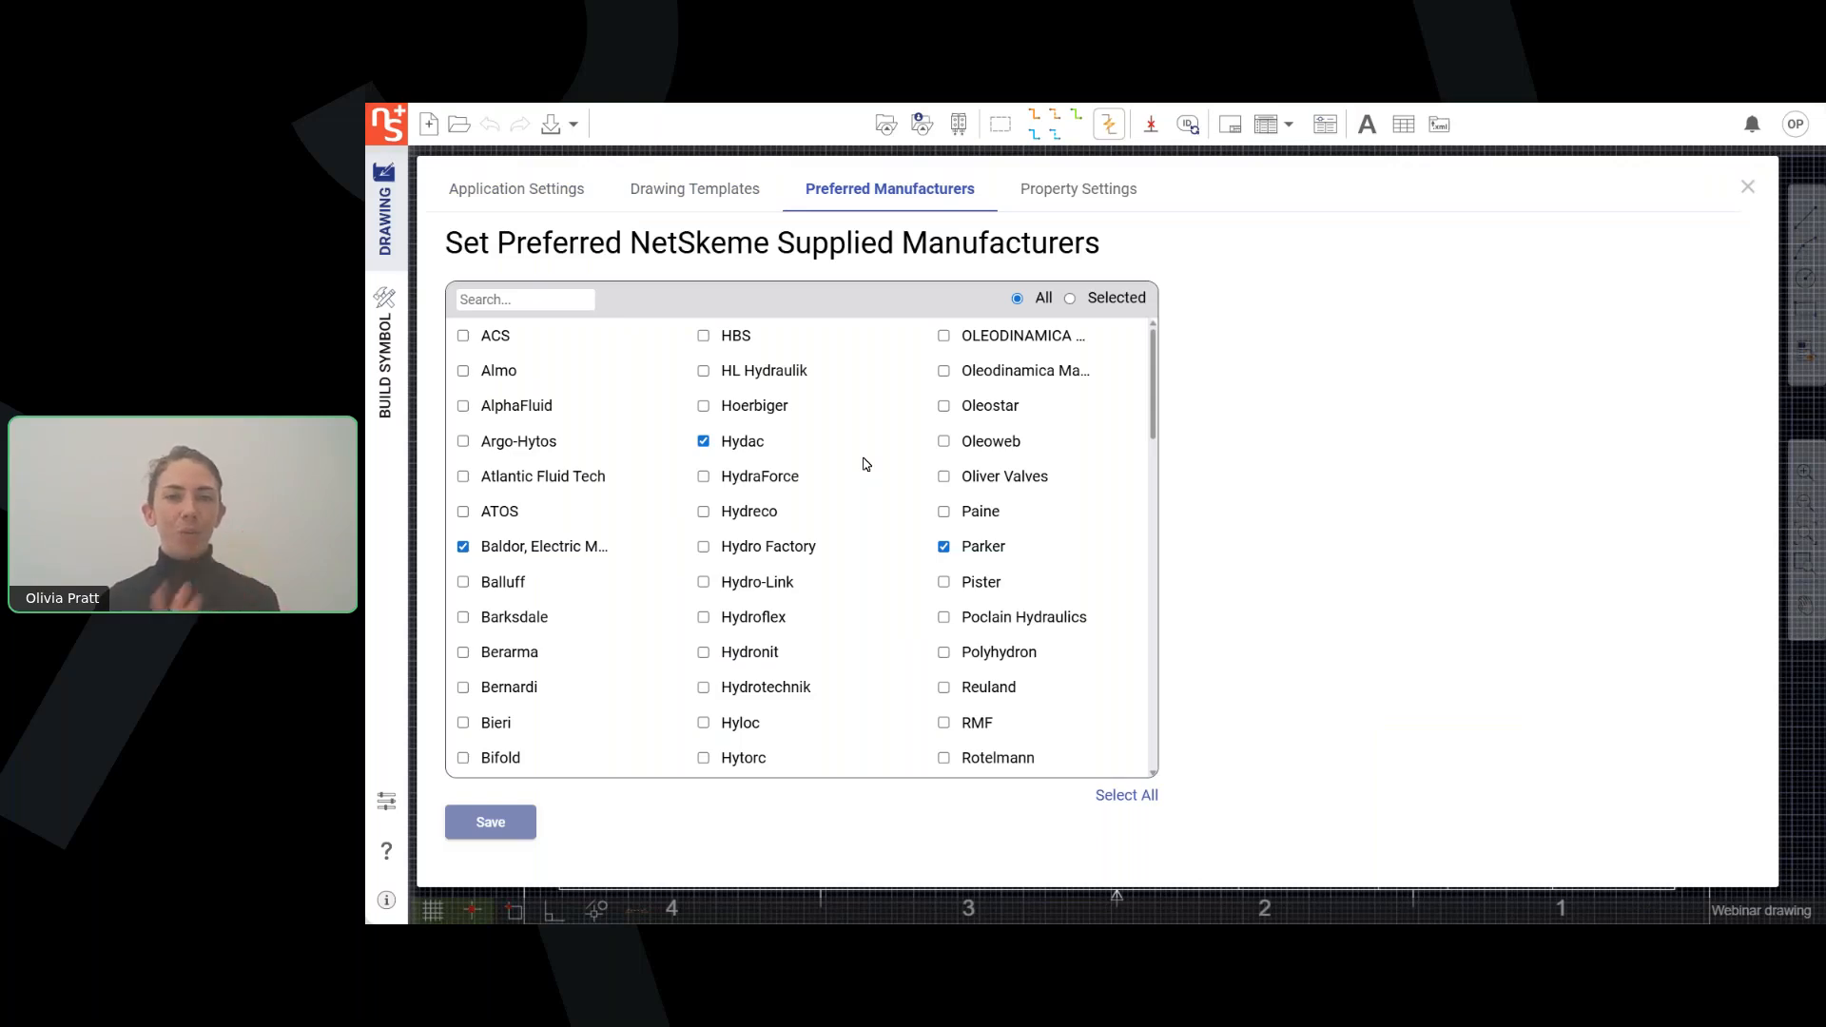
{"action": "left_click", "coordinate": [1070, 298]}
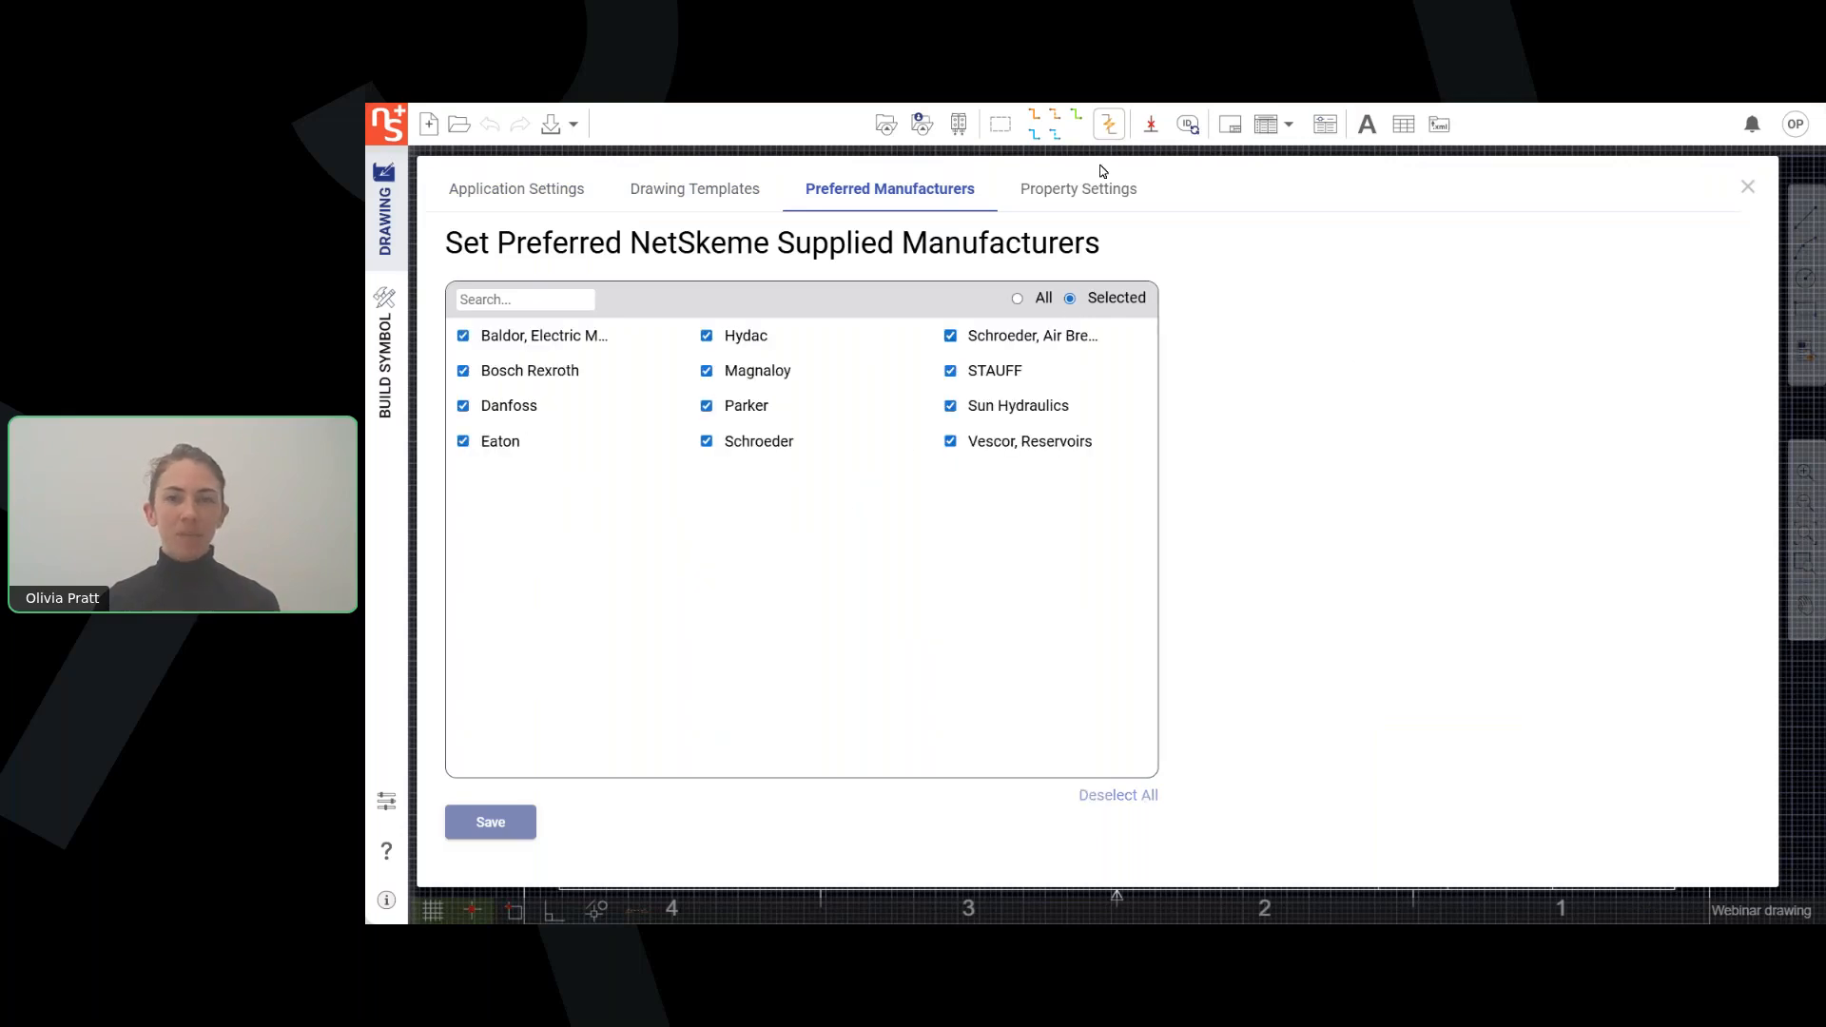
{"action": "left_click", "coordinate": [1106, 198]}
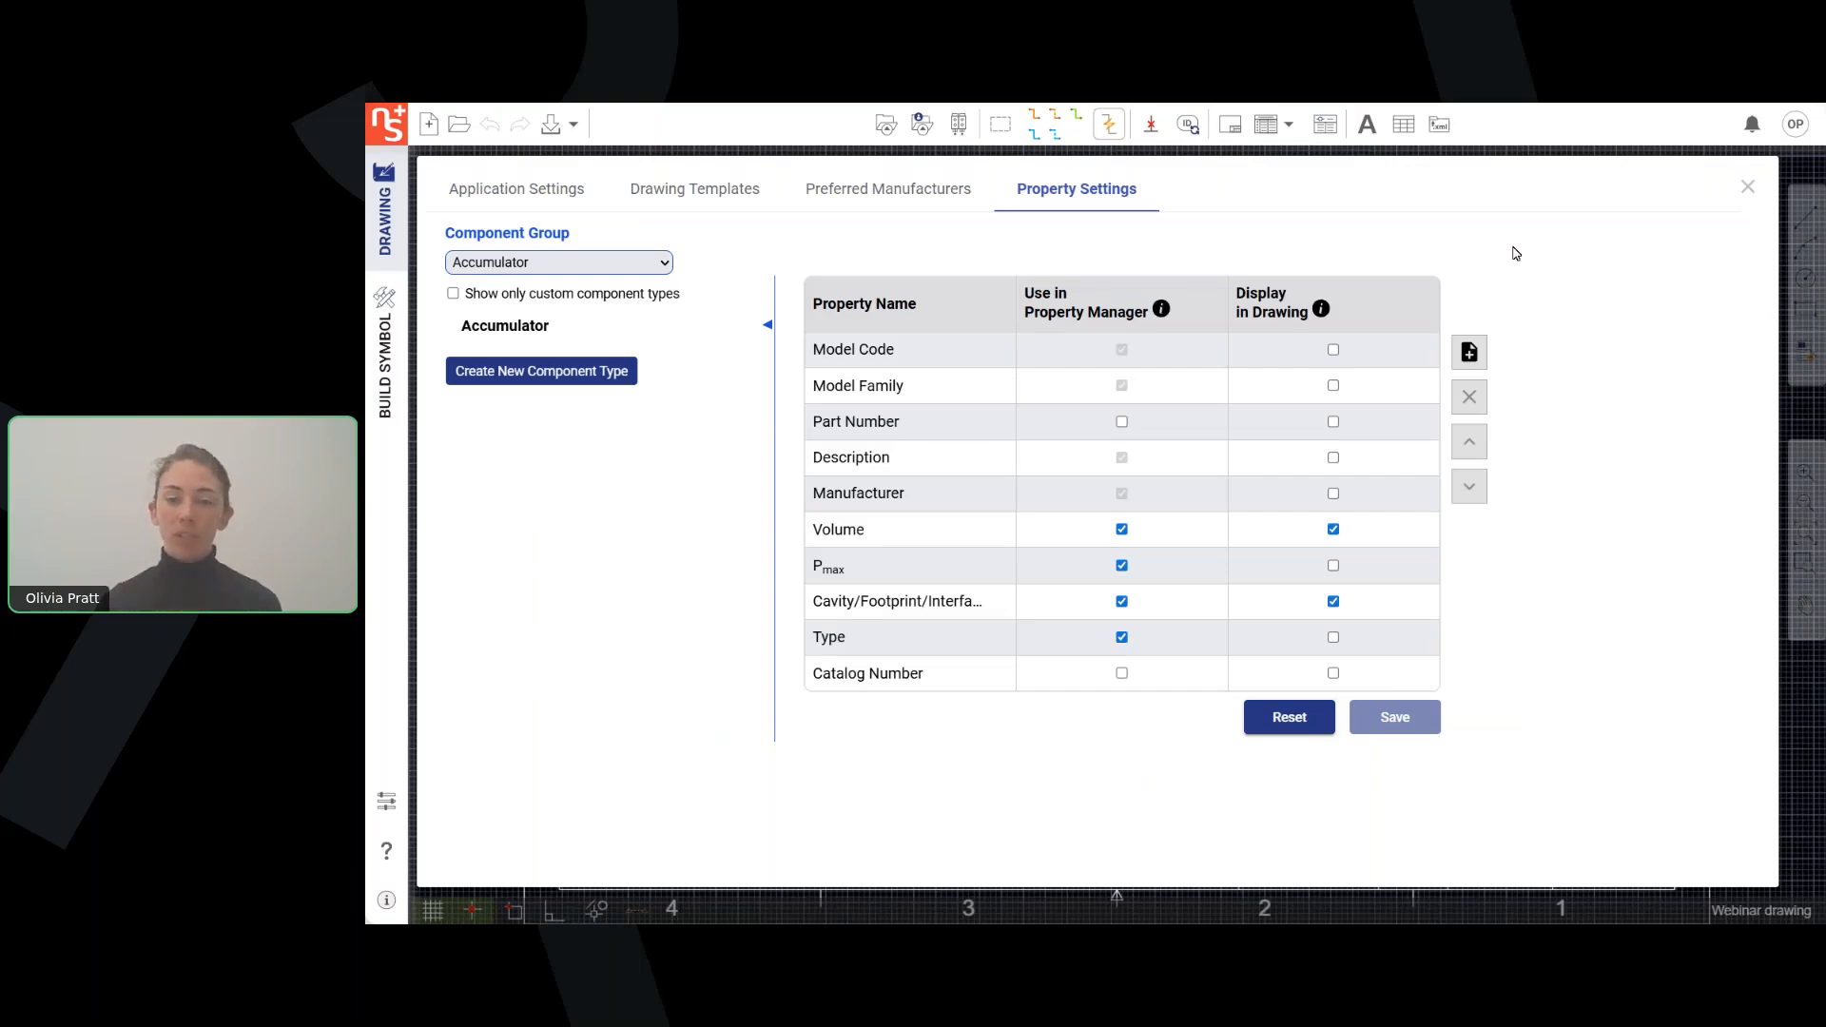
{"action": "left_click", "coordinate": [568, 205]}
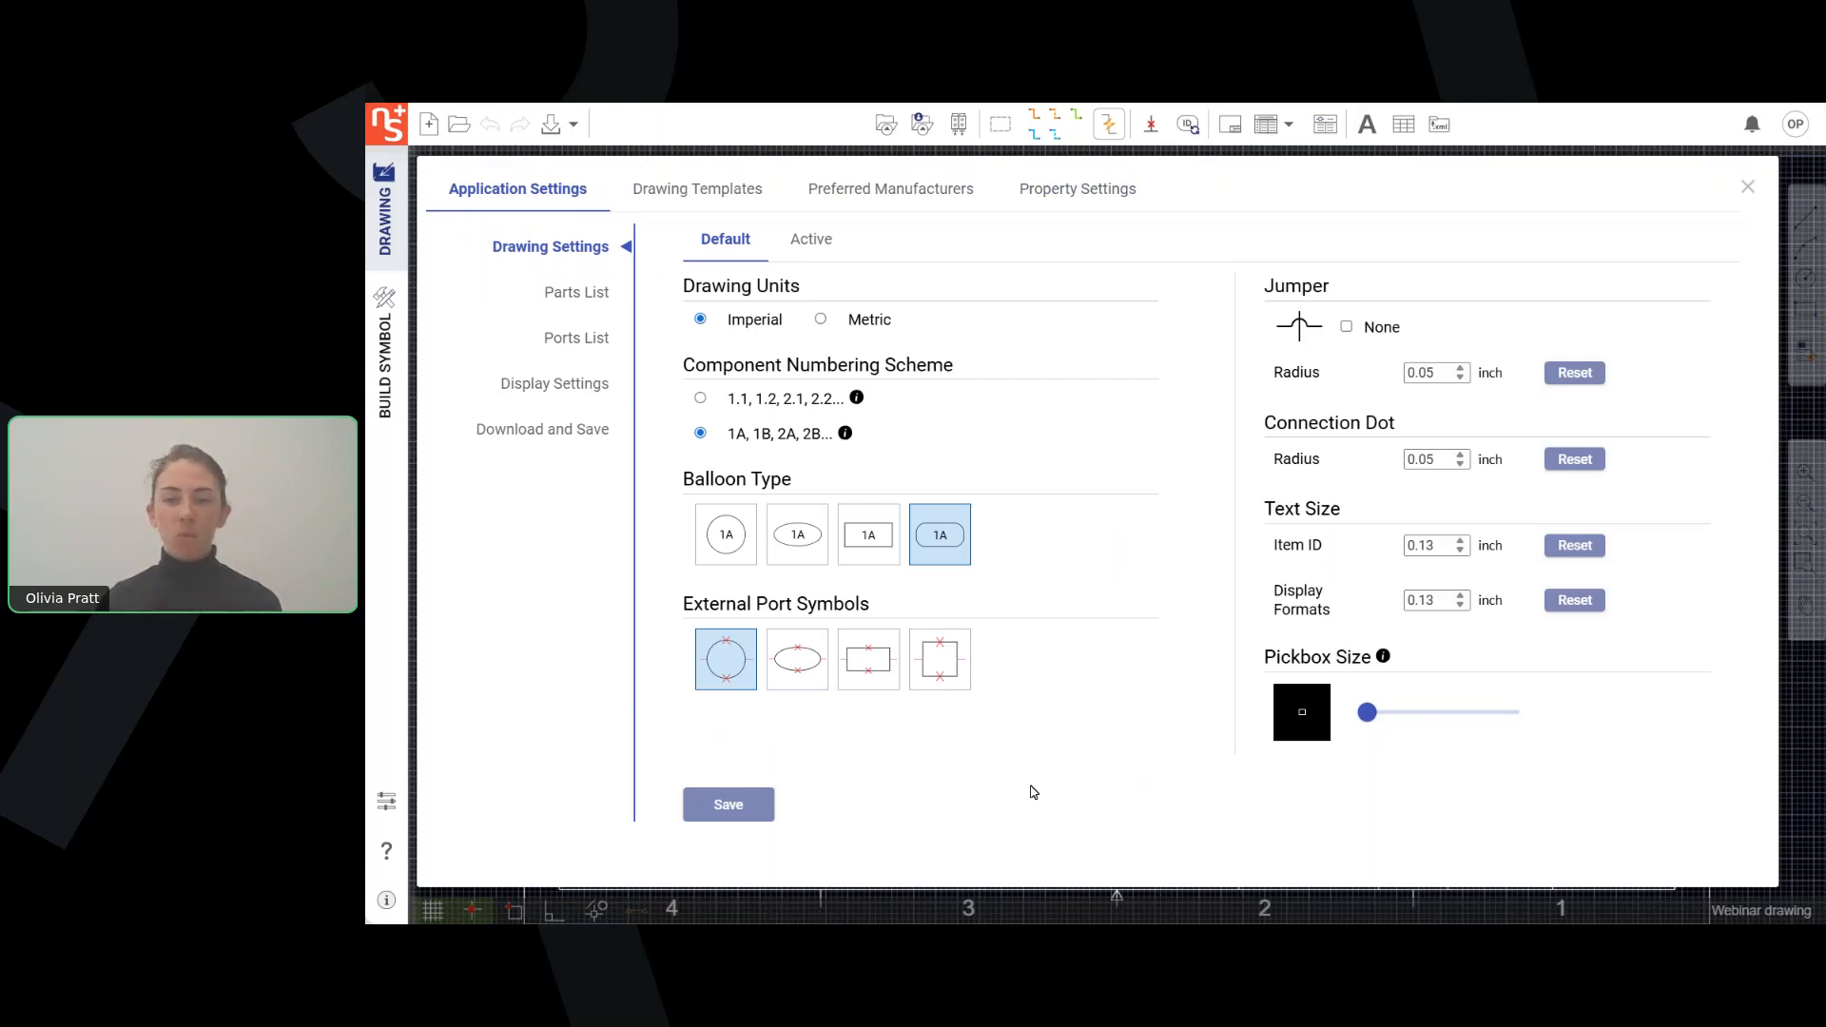
{"action": "left_click", "coordinate": [1748, 188]}
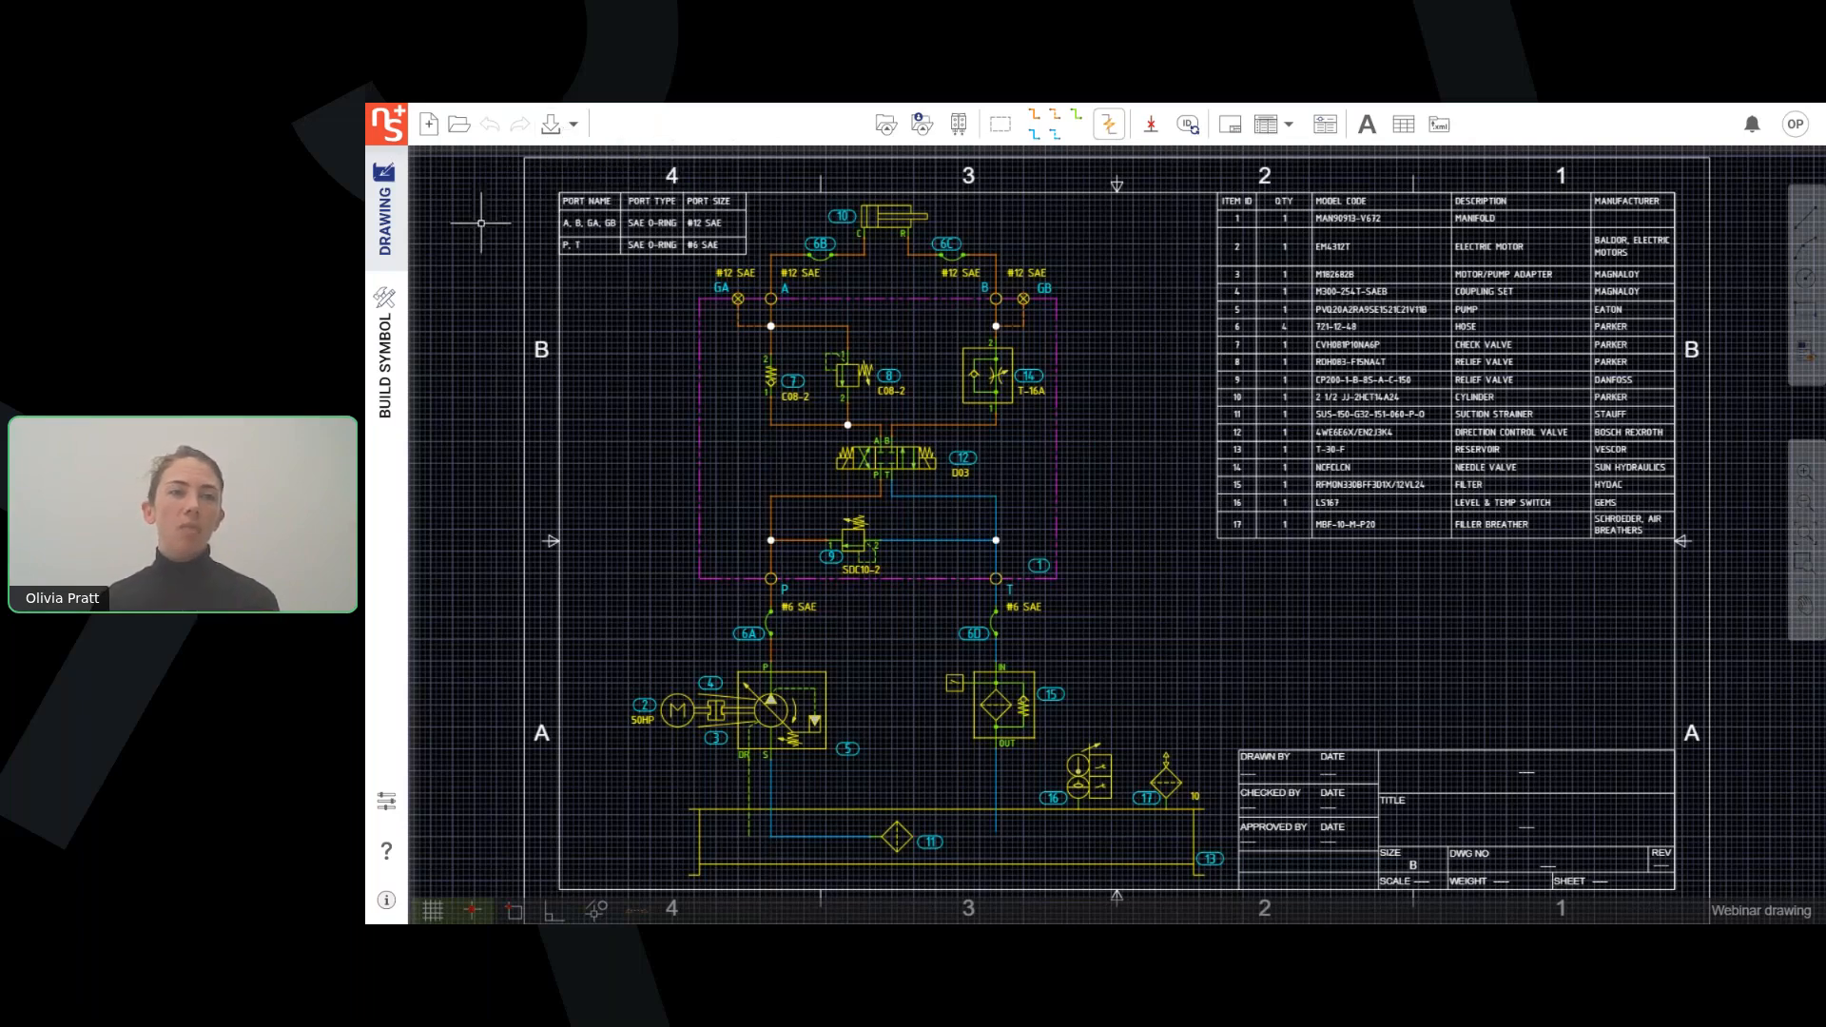
Create a new drawing from the Sheet size B (11 in X 17 in) template.
{"action": "left_click", "coordinate": [427, 126]}
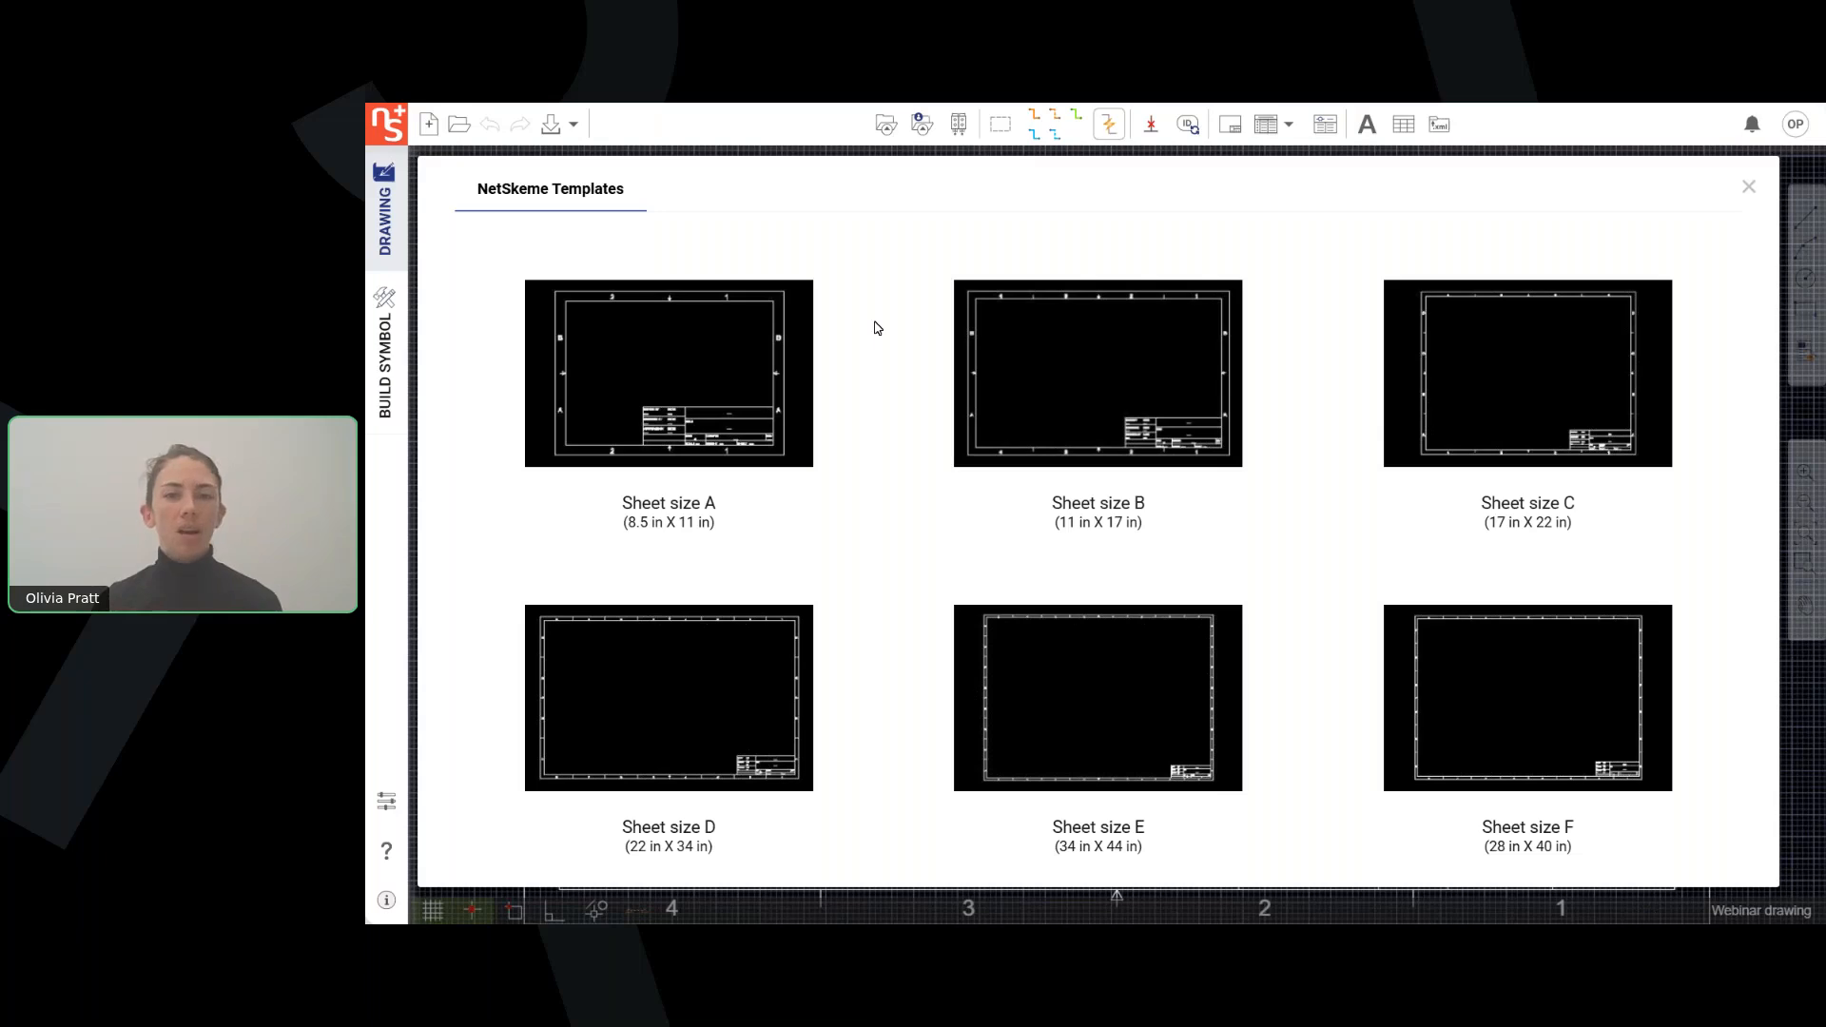
{"action": "left_click", "coordinate": [1049, 370]}
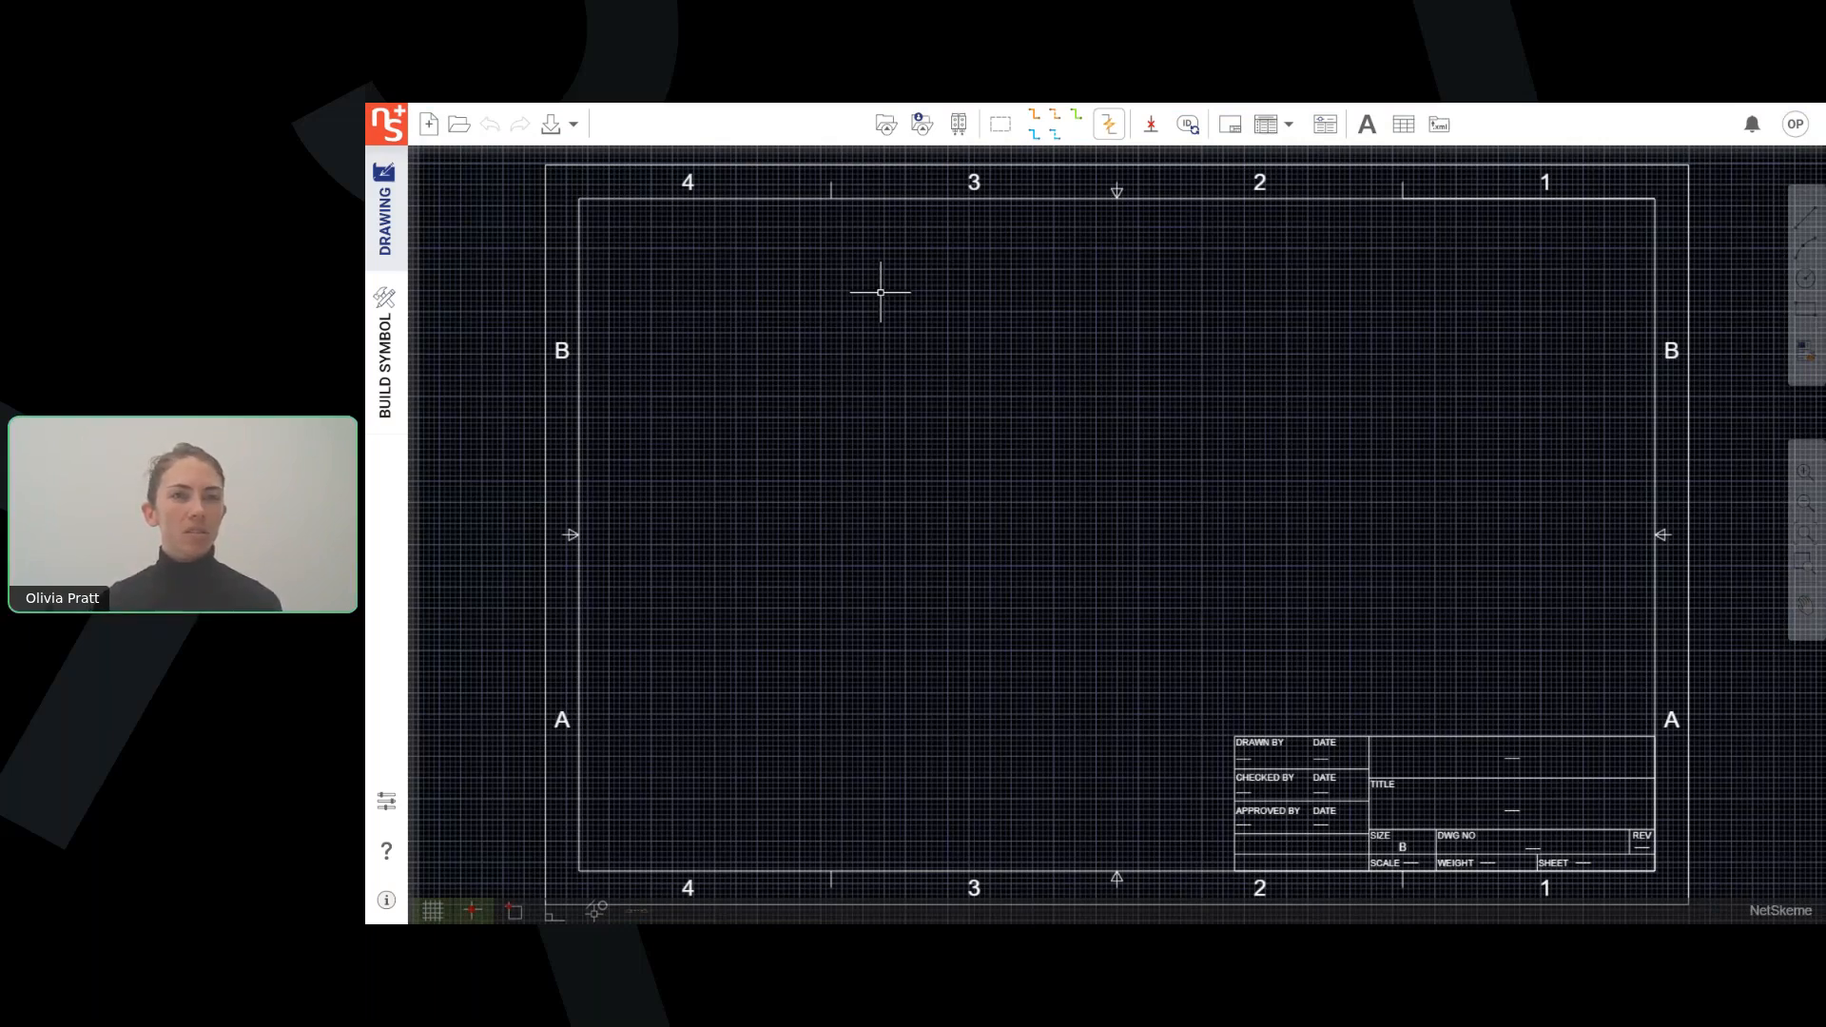
Open the Library Explorer and compare the supplied components listed by component type and grouped by manufacturer.
{"action": "left_click", "coordinate": [887, 129]}
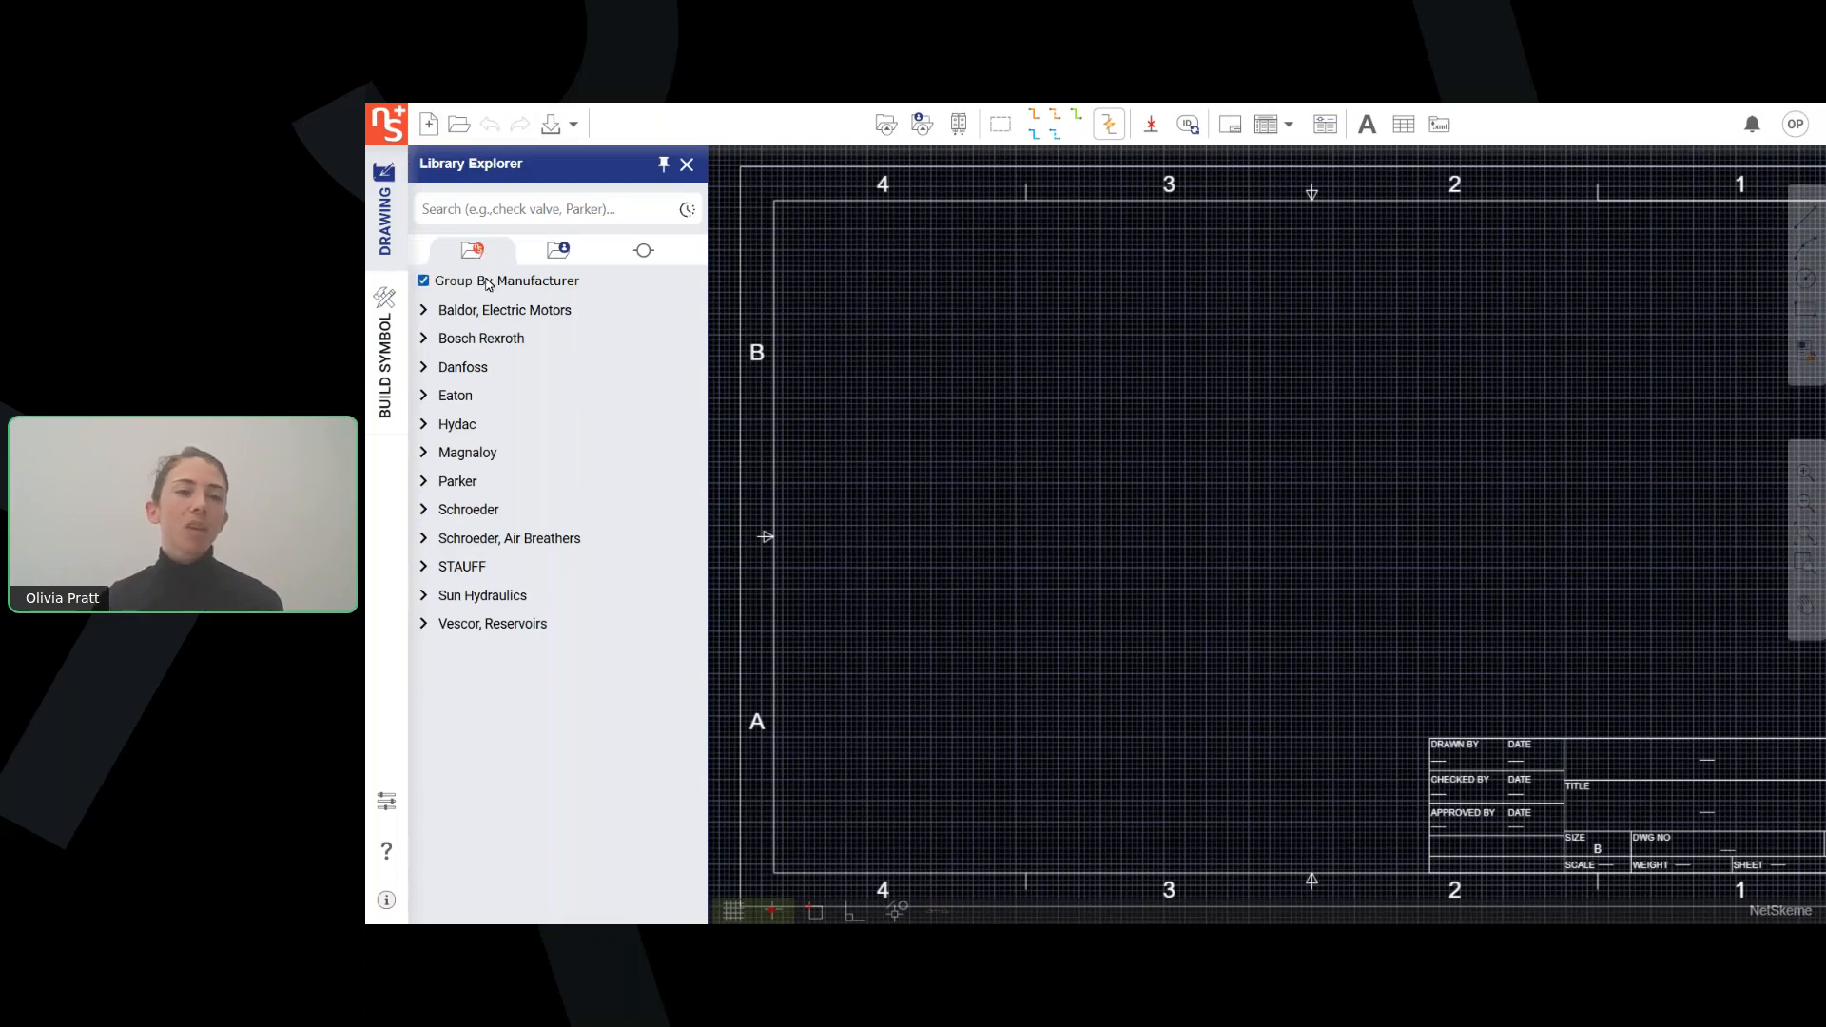
{"action": "left_click", "coordinate": [511, 284]}
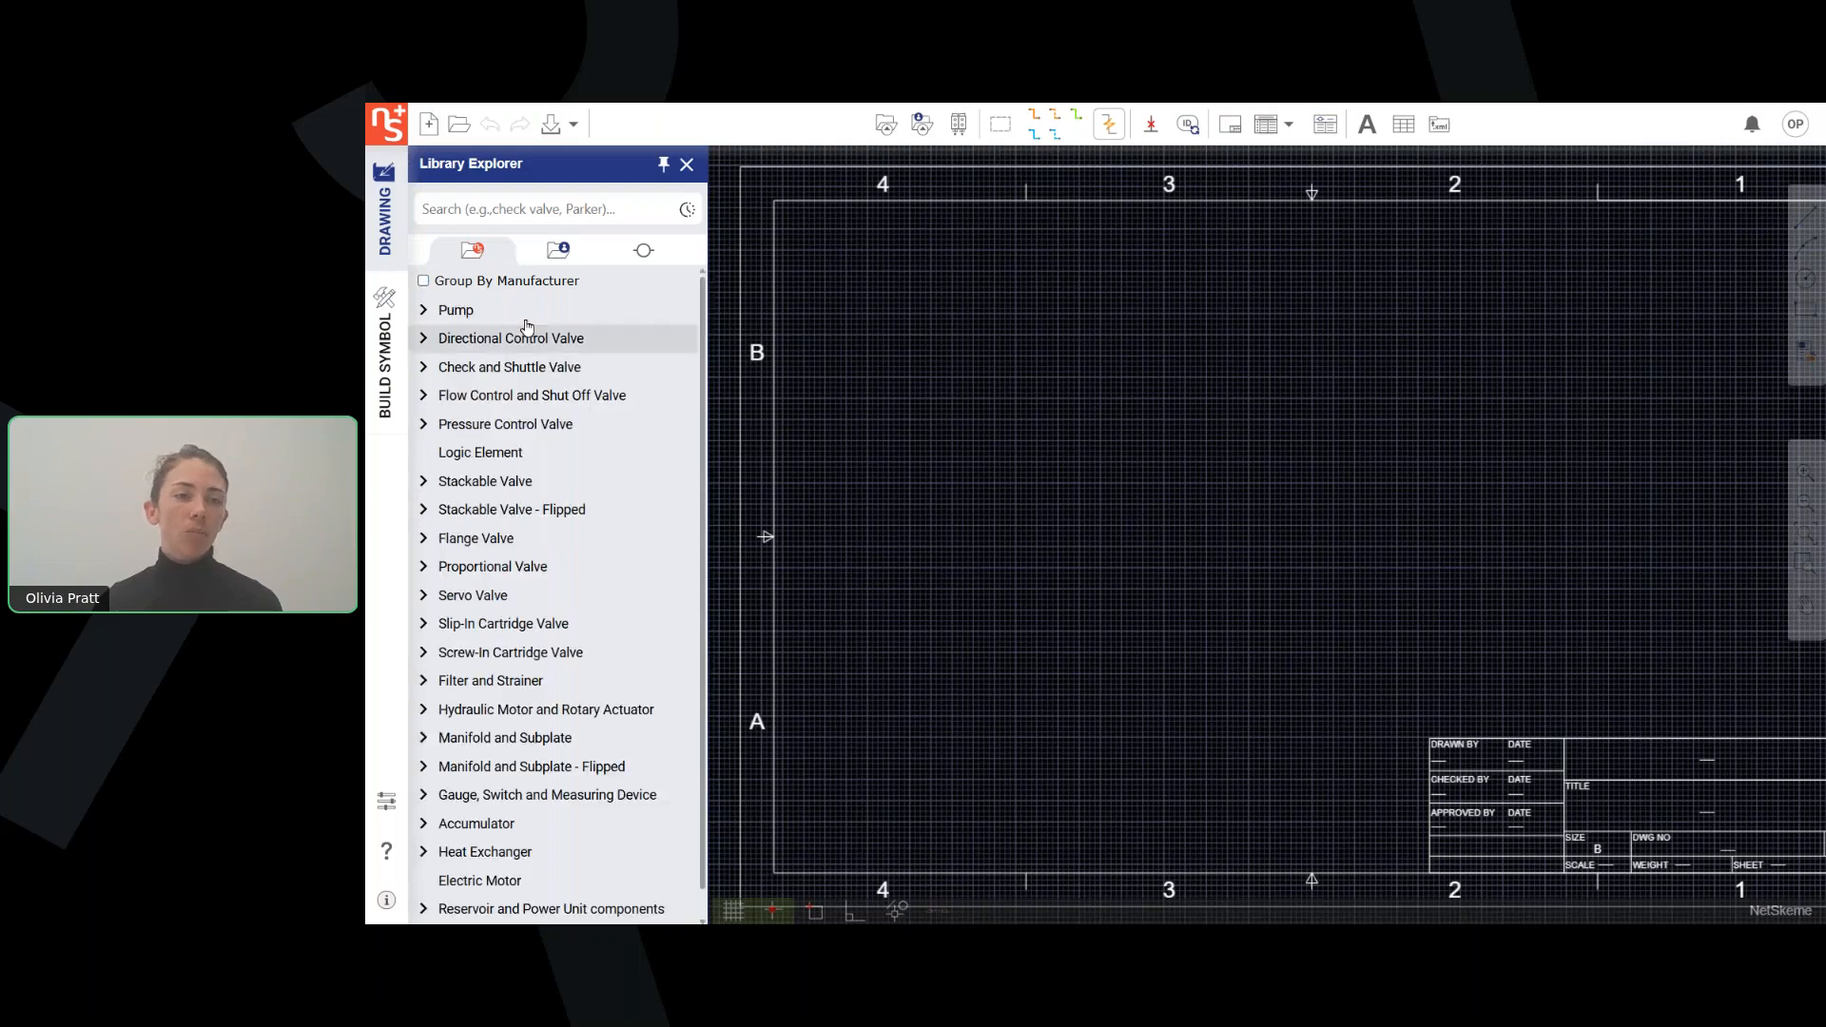
{"action": "left_click", "coordinate": [426, 278]}
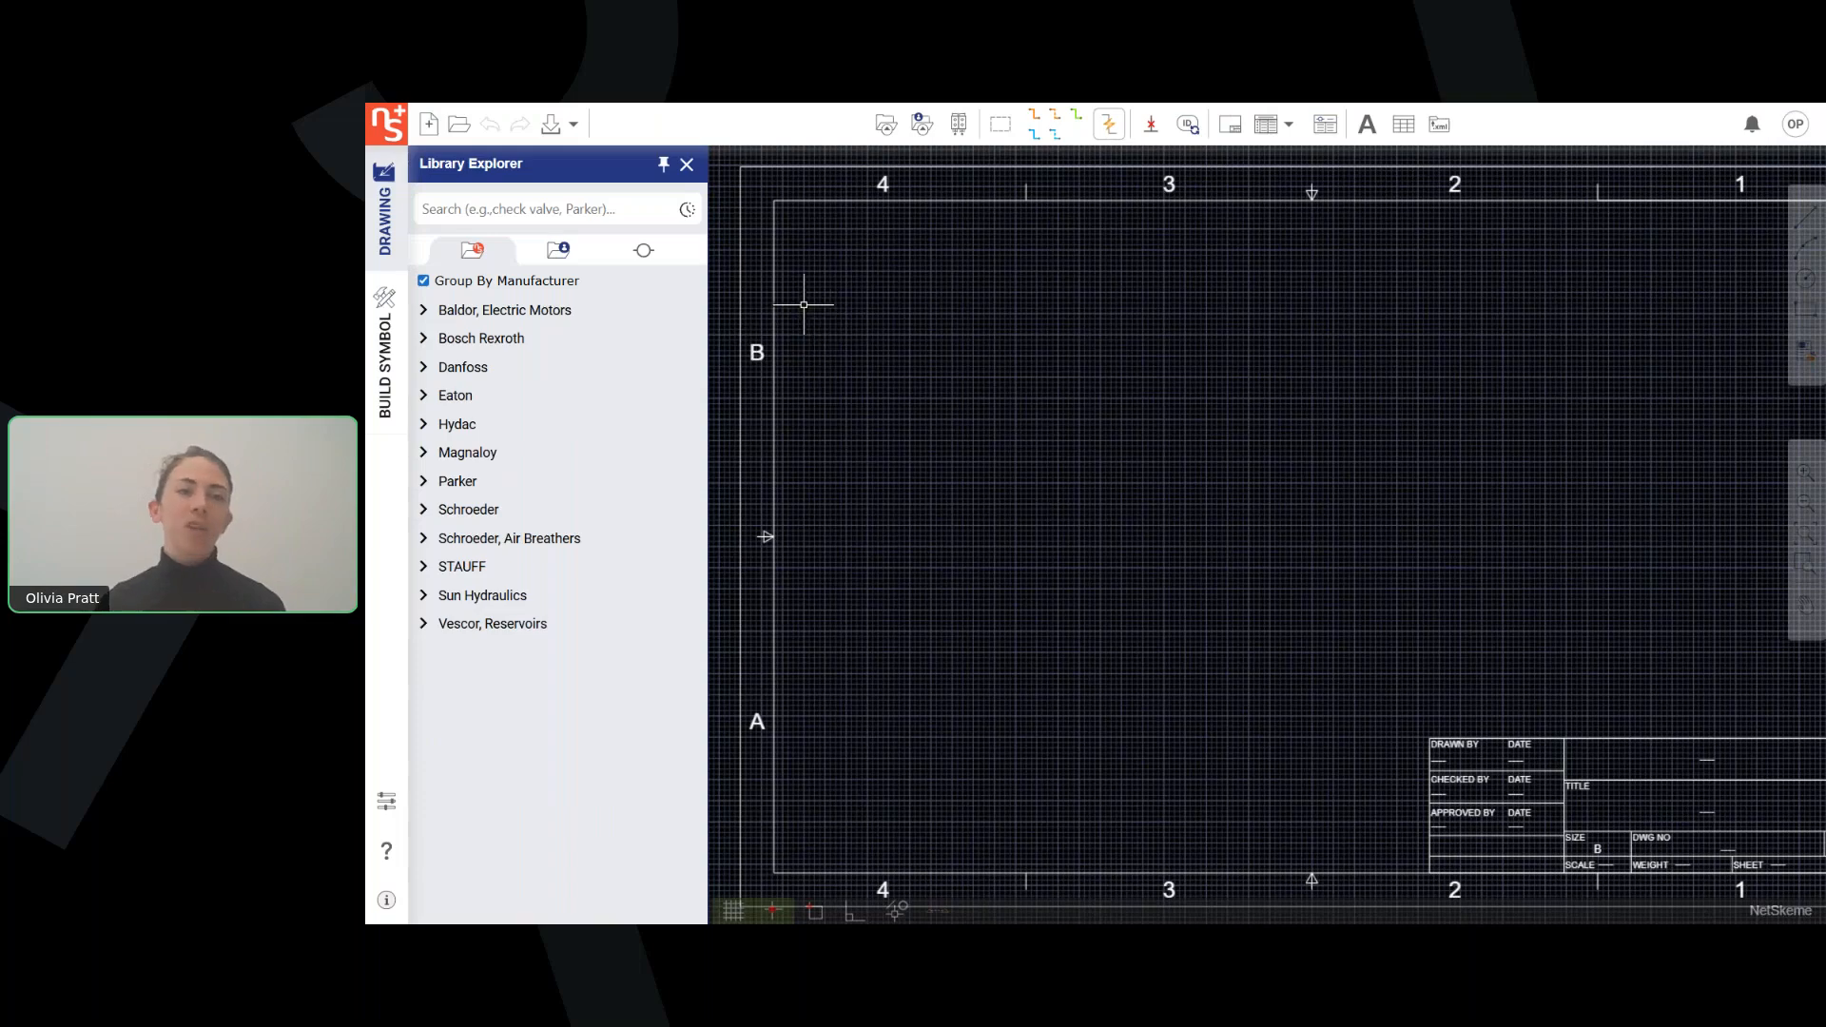
Create a child folder named "Webinar Folder" under My Library in the user's own data.
{"action": "left_click", "coordinate": [559, 255]}
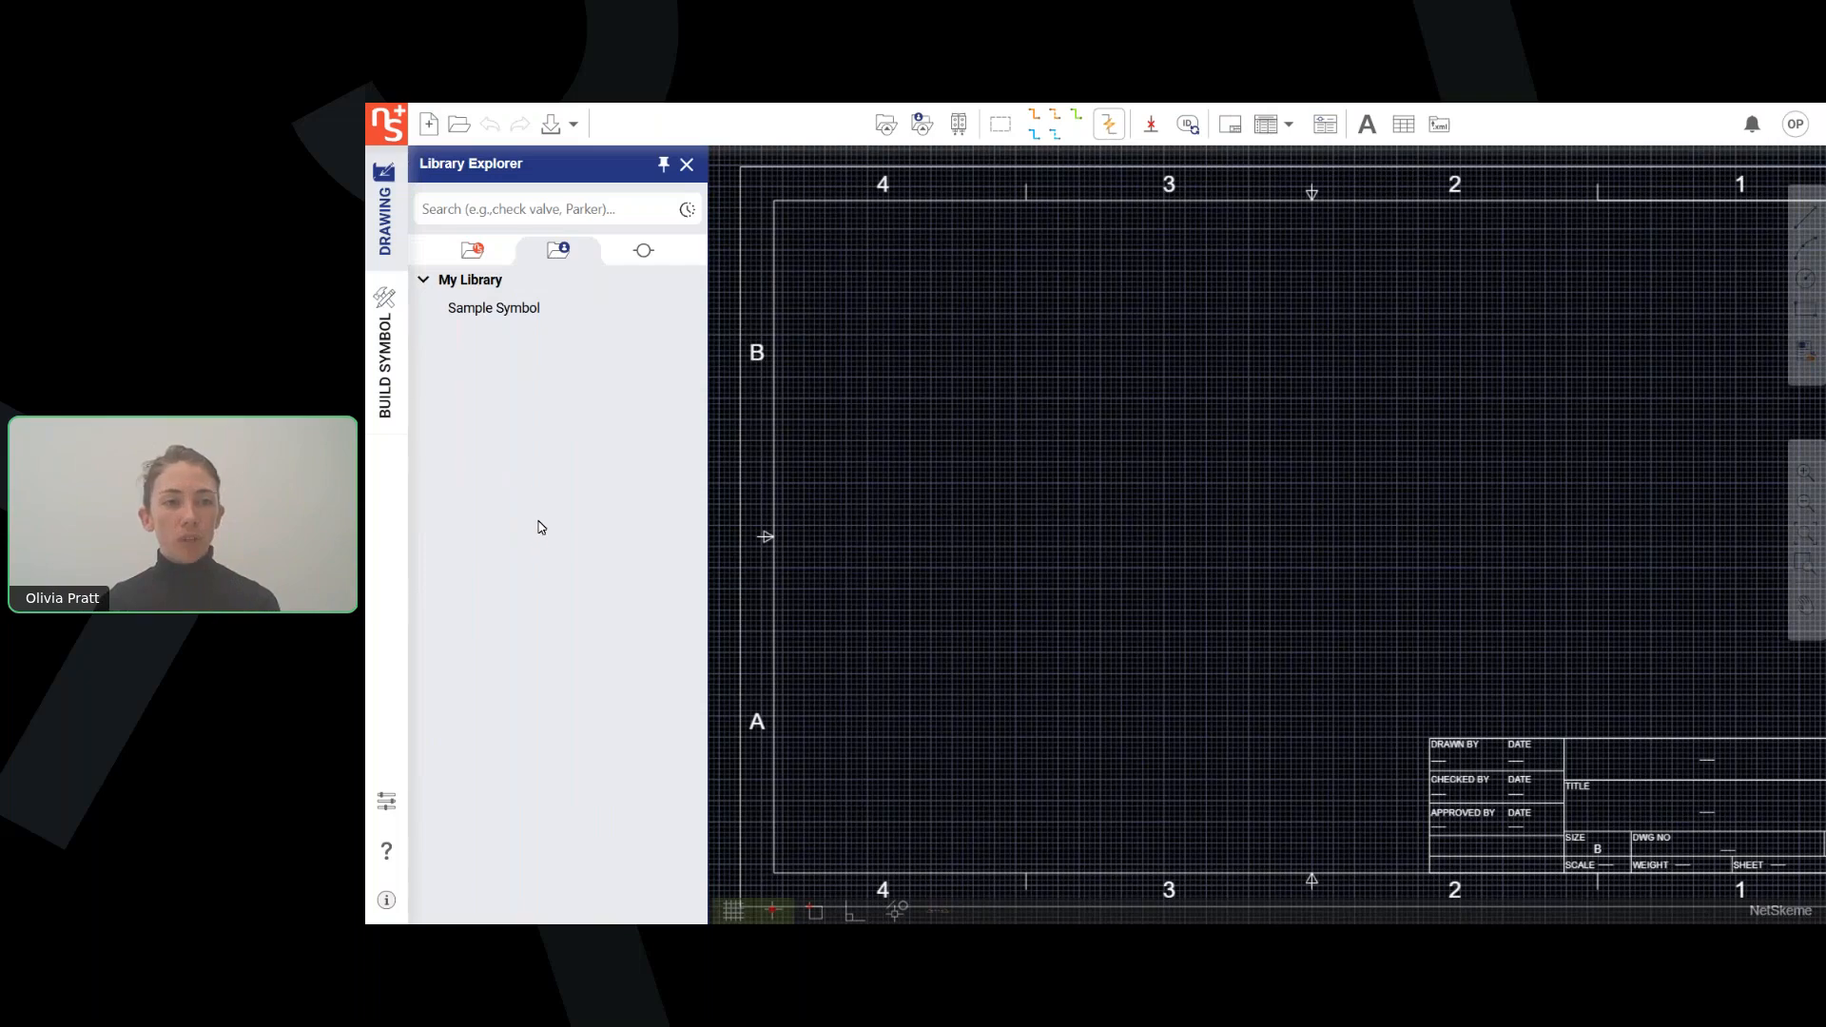
{"action": "right_click", "coordinate": [473, 285]}
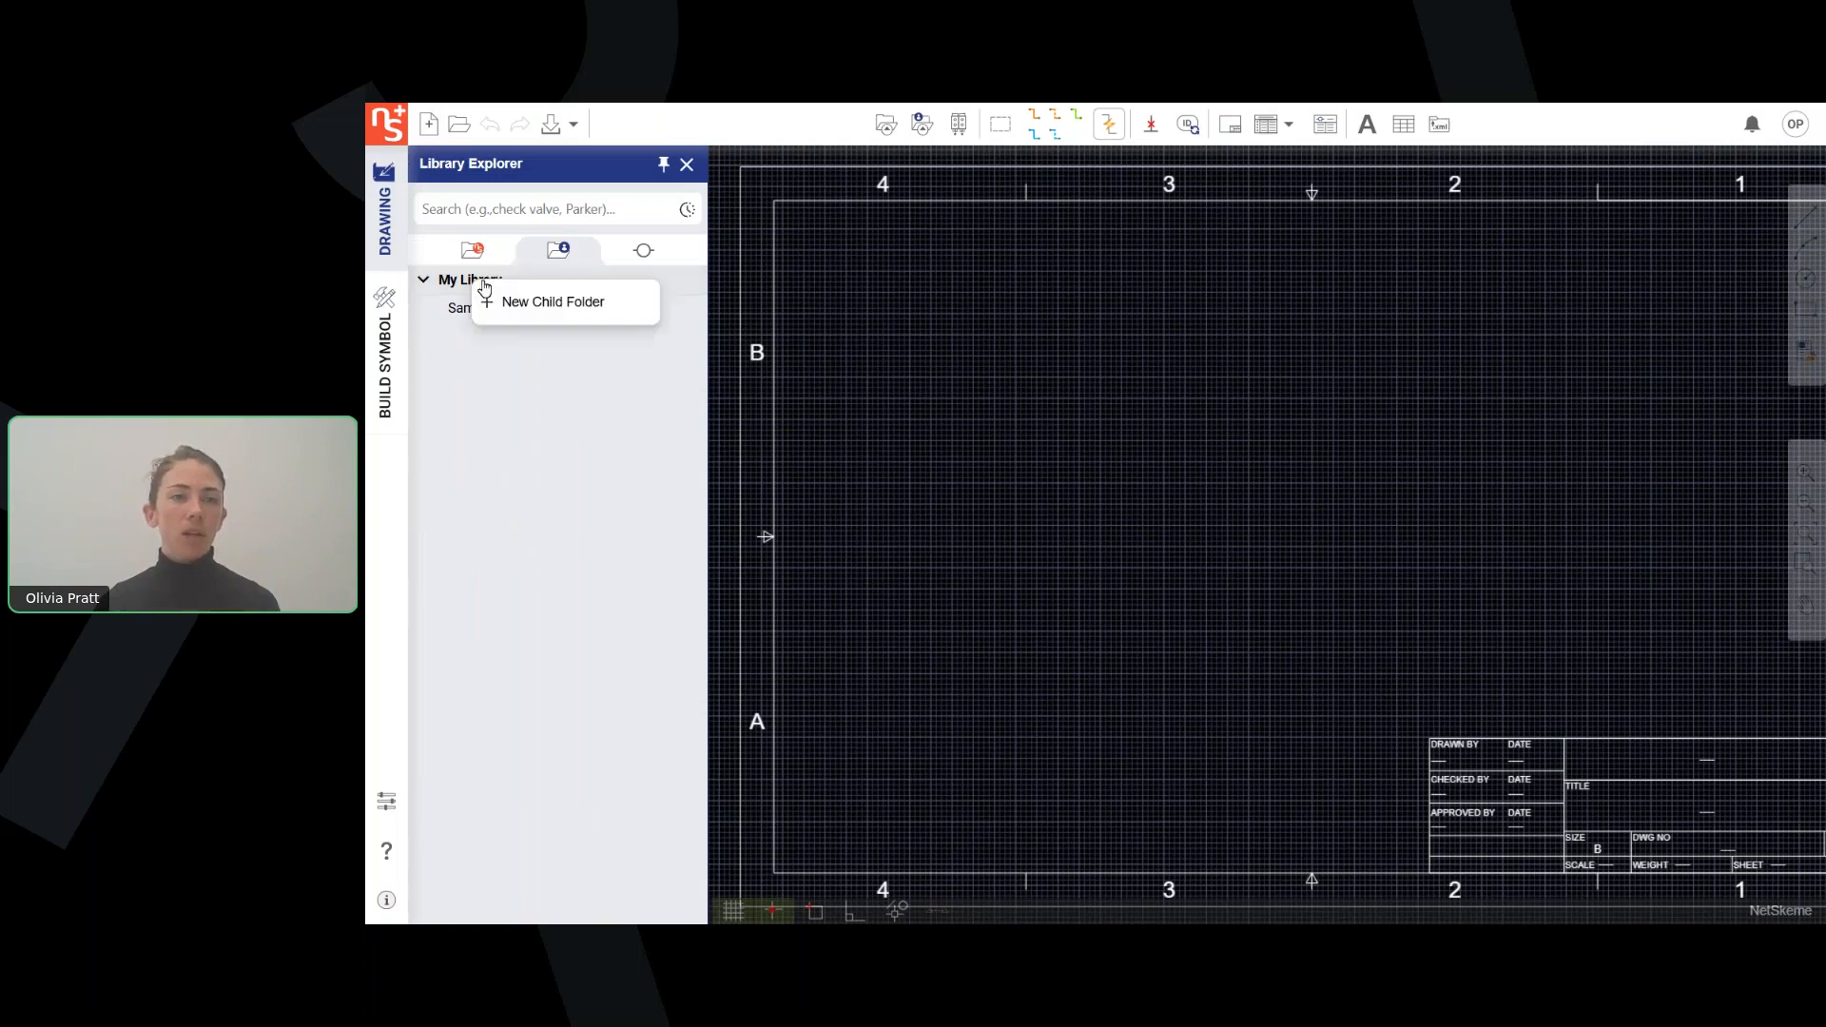
{"action": "left_click", "coordinate": [548, 303]}
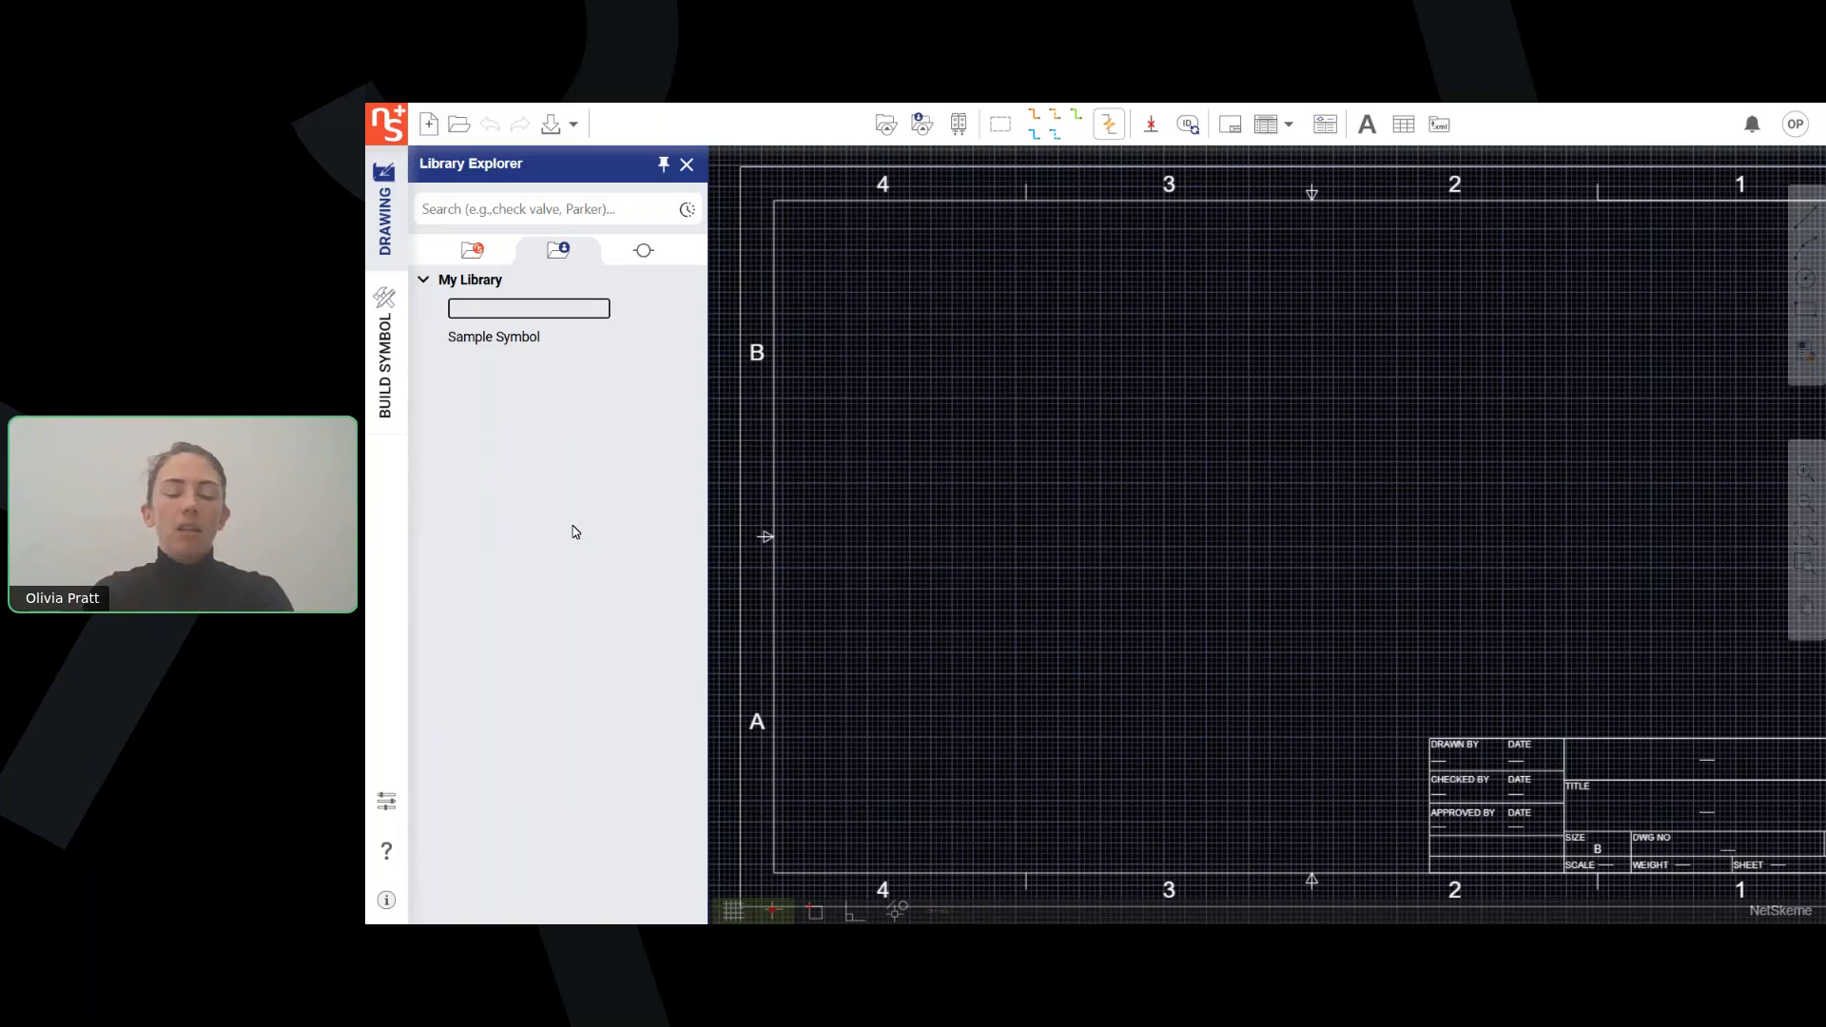
{"action": "type", "text": "Webinar Folder"}
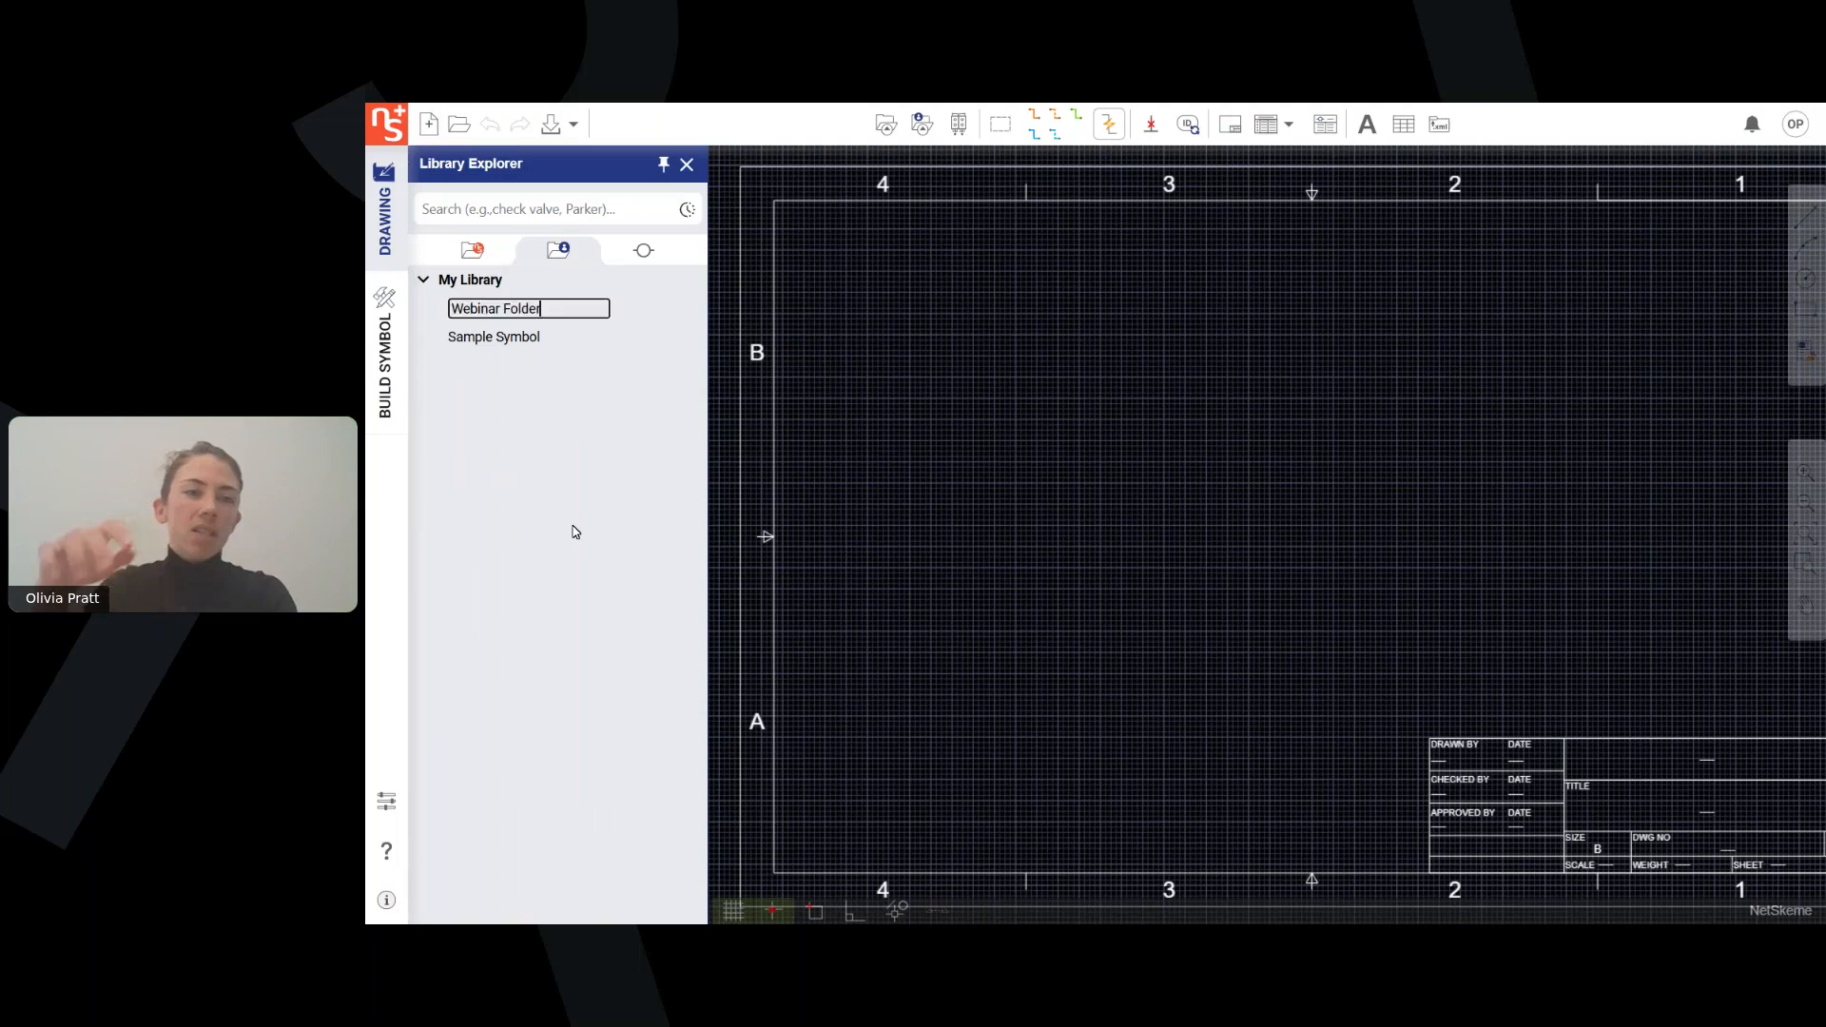
{"action": "key", "text": "Return"}
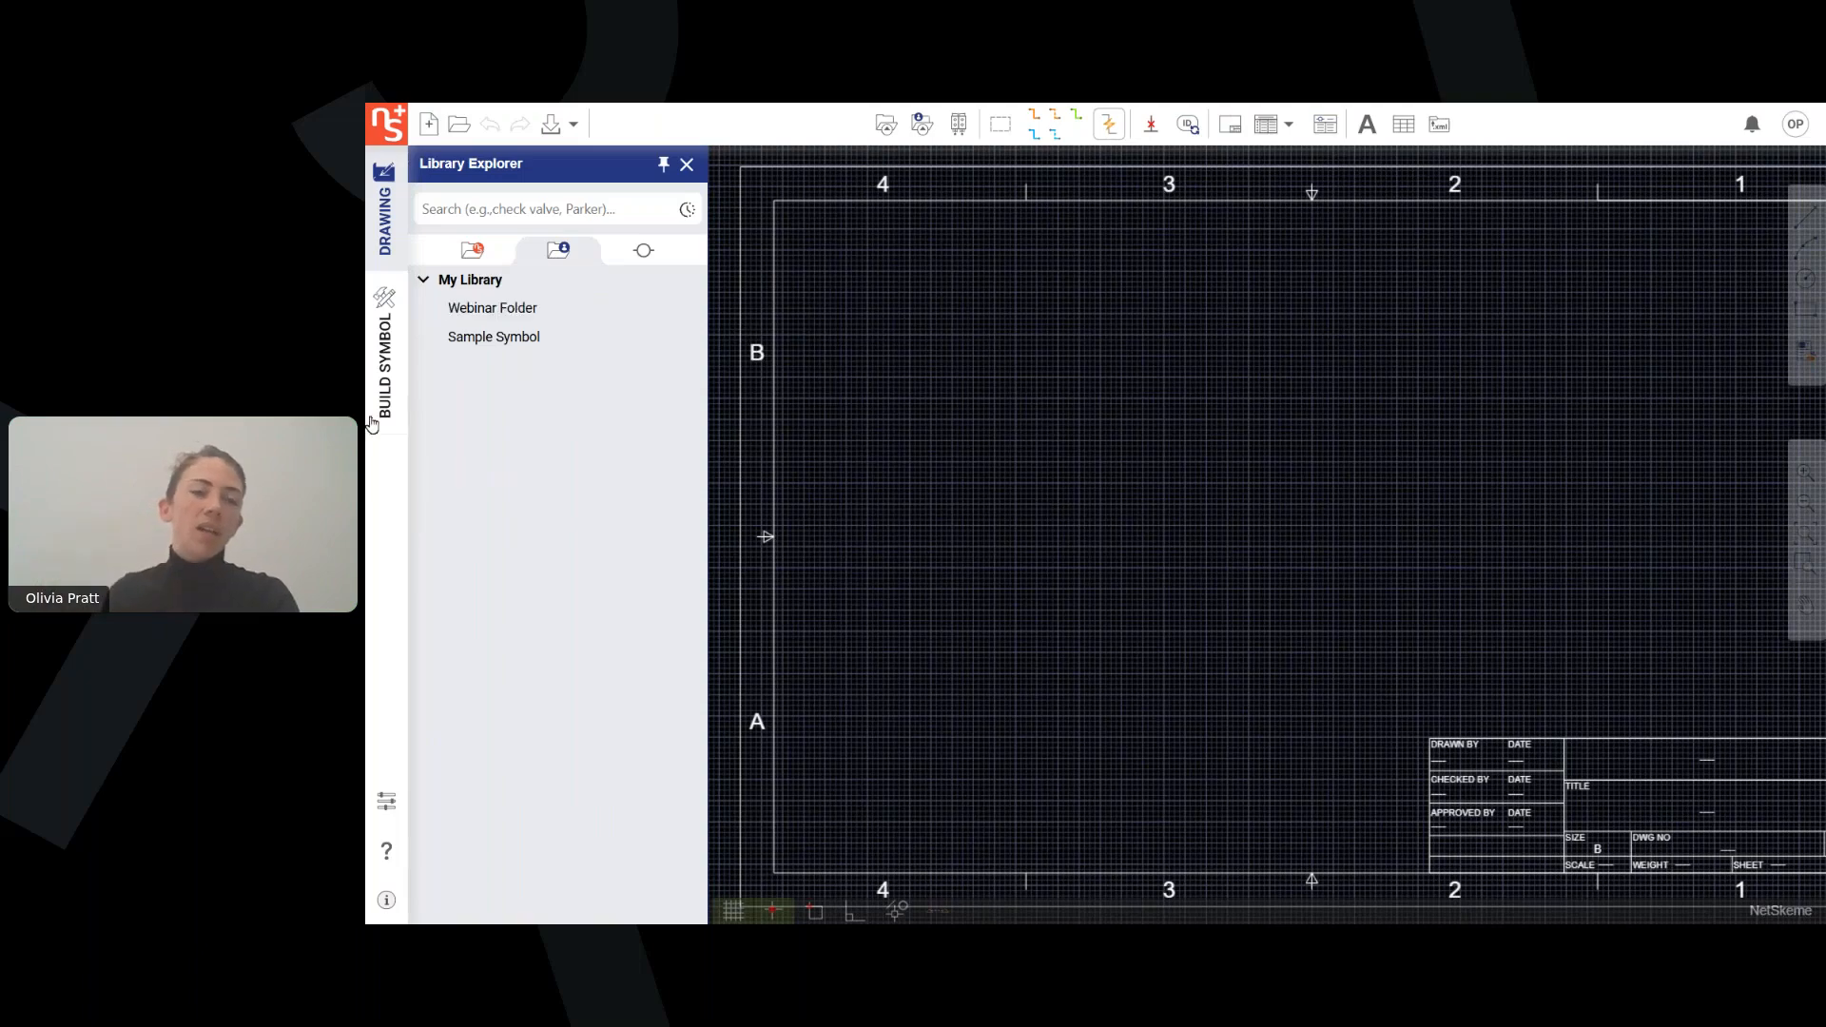
Check the management options for Webinar Folder, and display the library's external port types and sizes.
{"action": "right_click", "coordinate": [496, 308]}
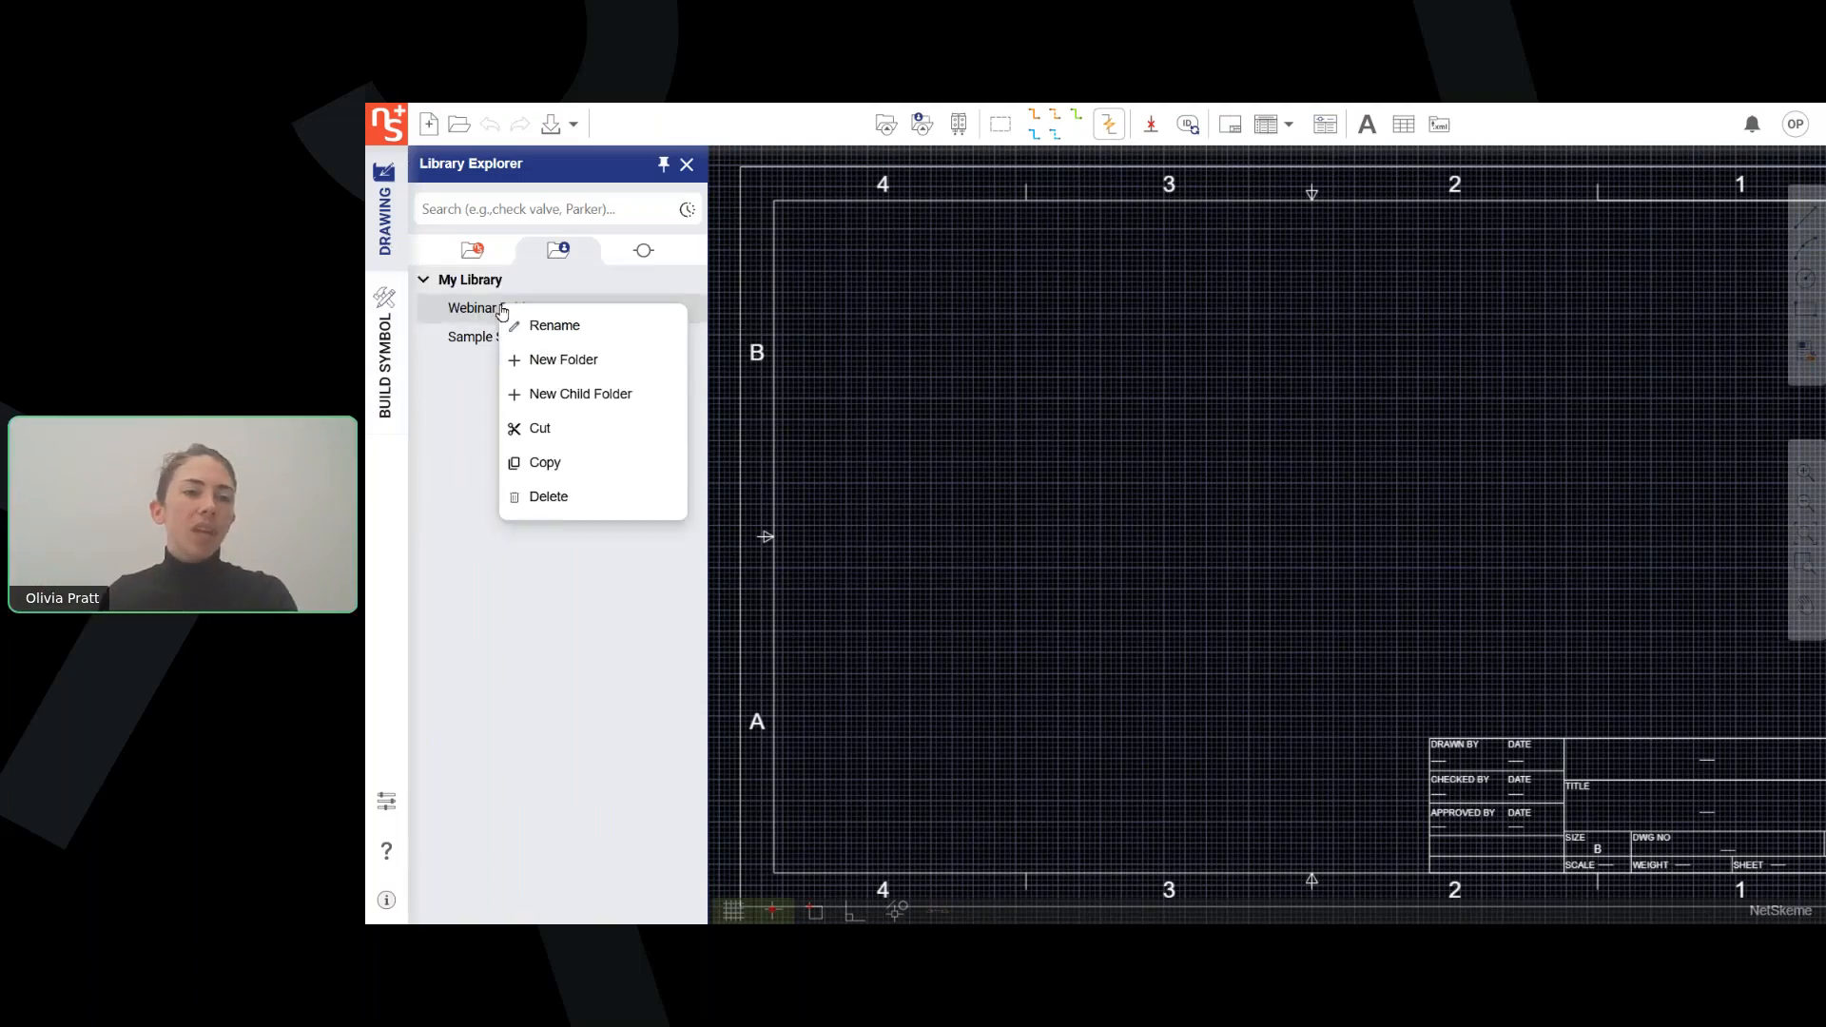
{"action": "left_click", "coordinate": [465, 419]}
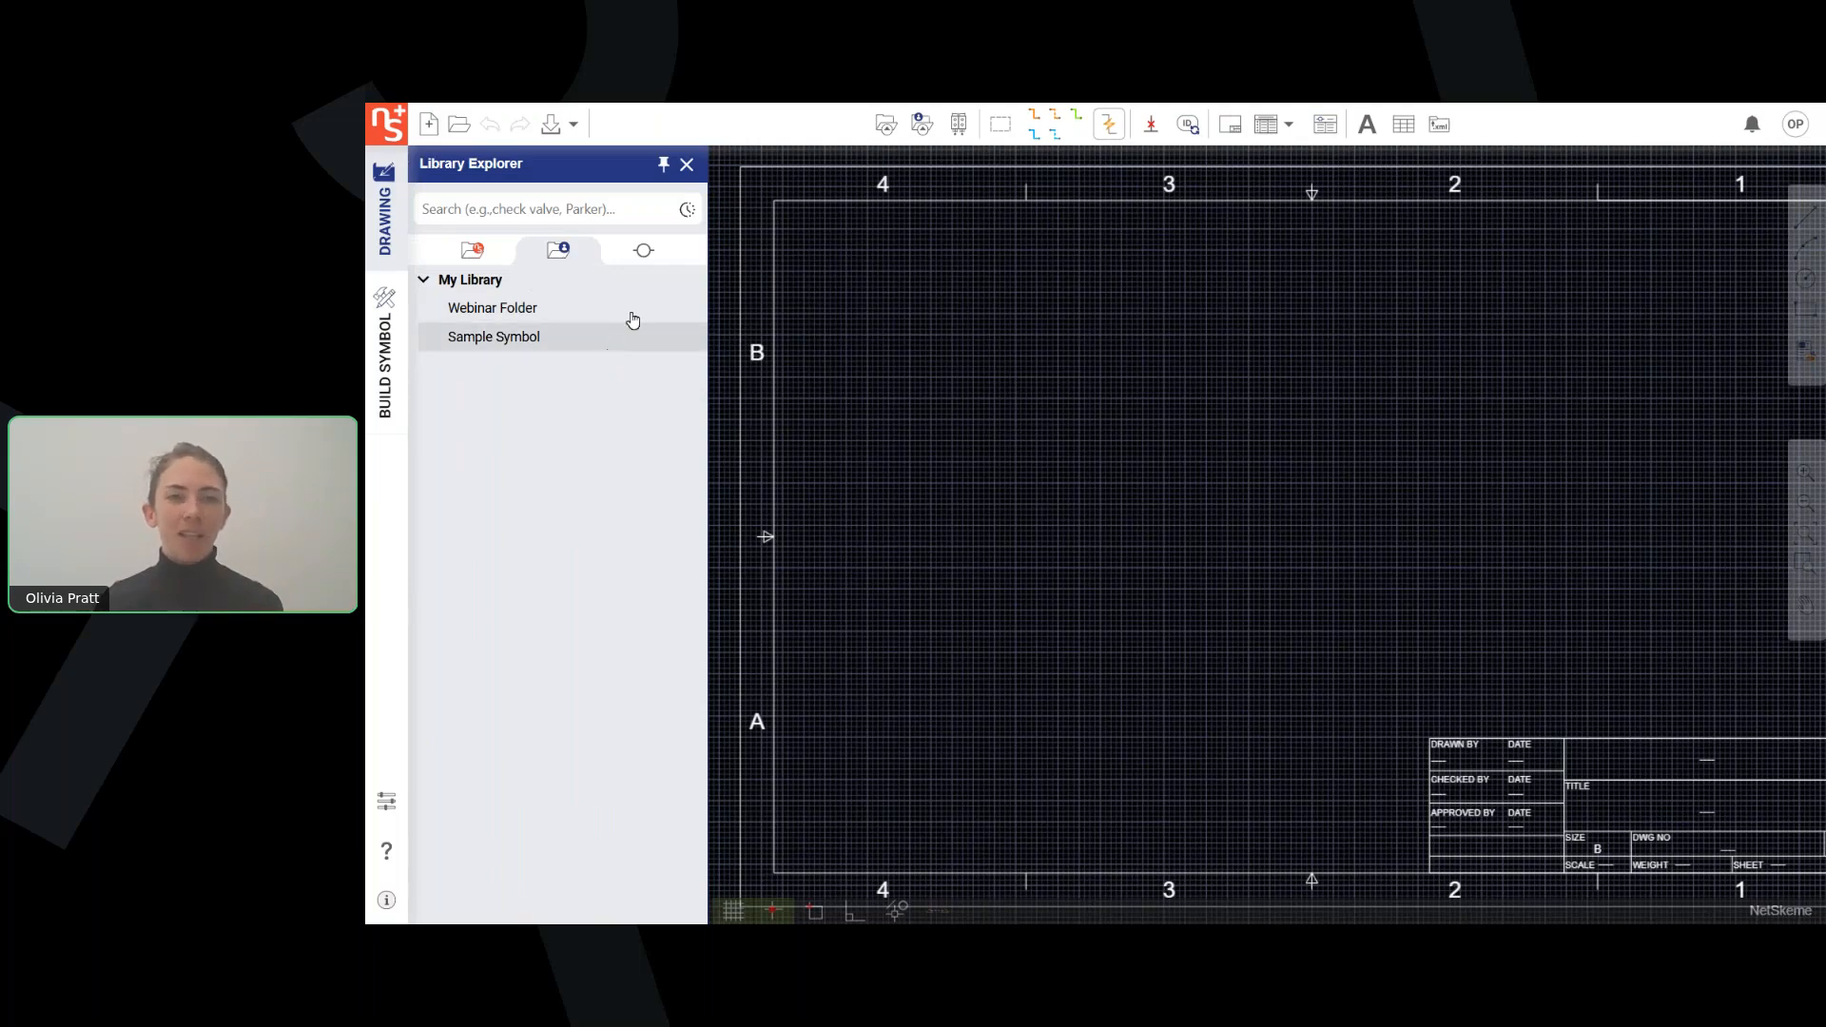
{"action": "left_click", "coordinate": [646, 258]}
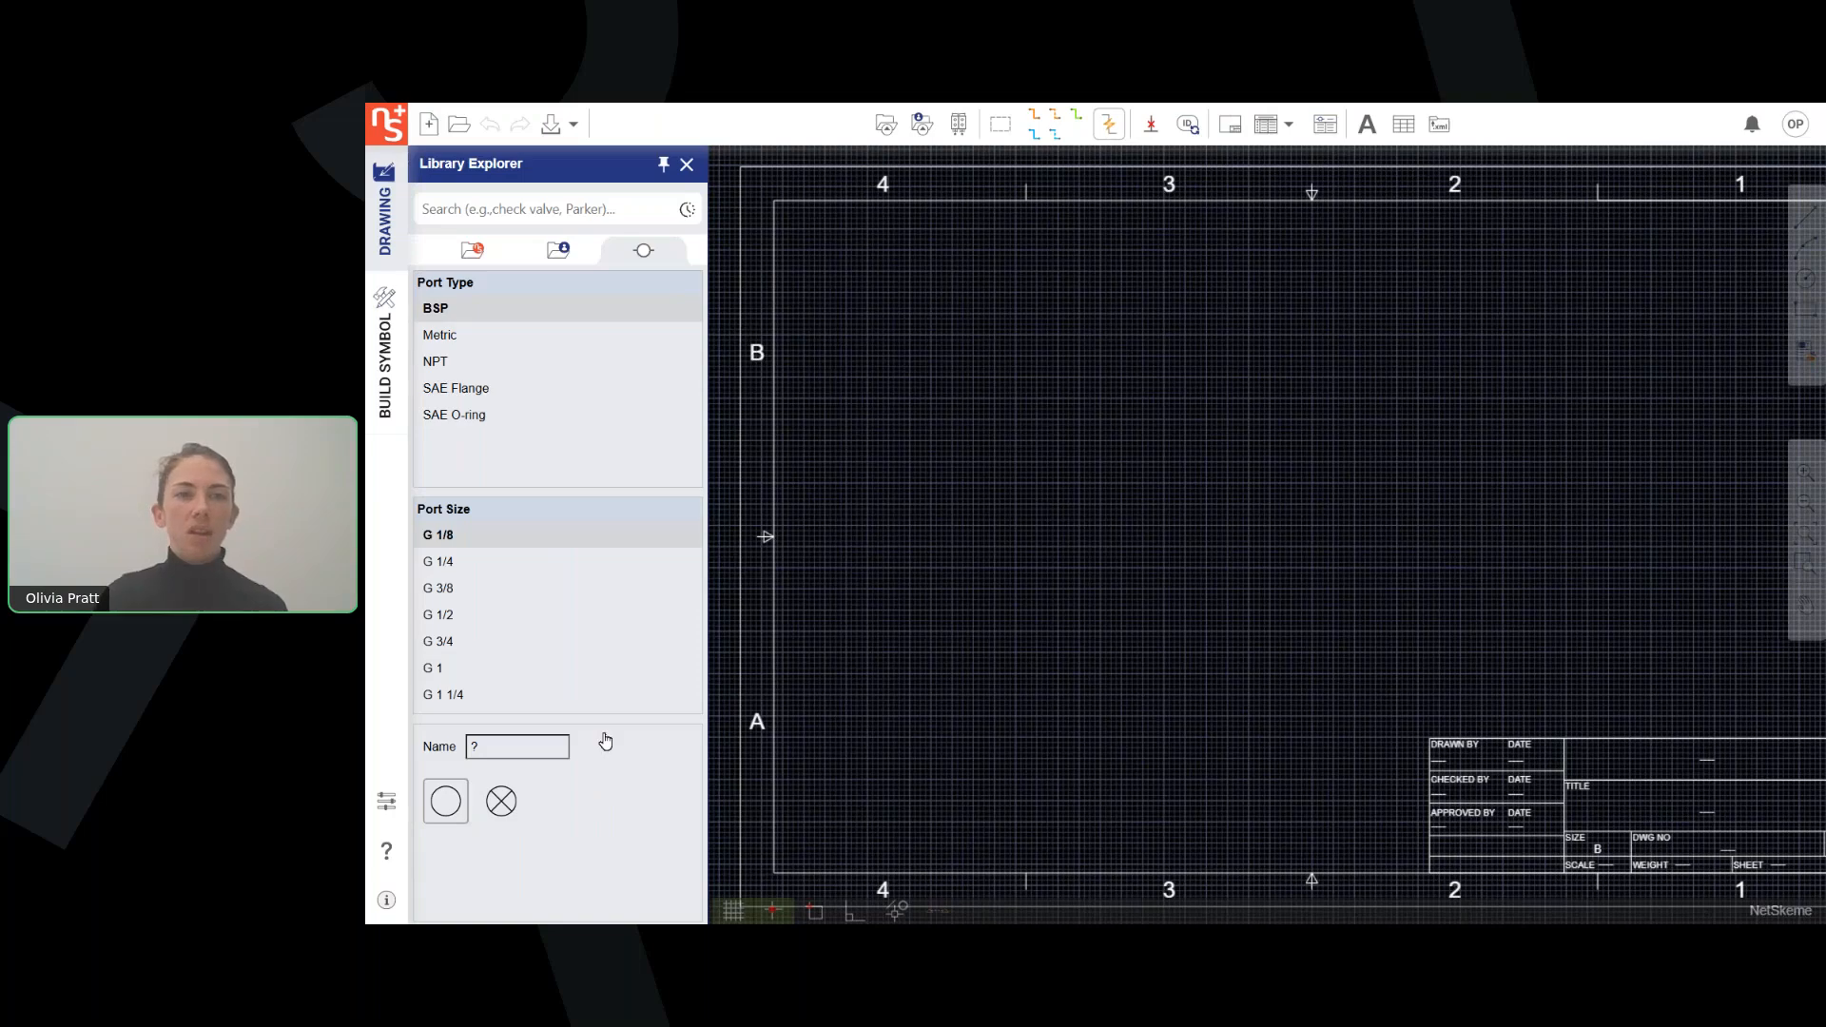
Browse the component categories offered under Parker in the NetSkeme supplied data.
{"action": "left_click", "coordinate": [473, 250]}
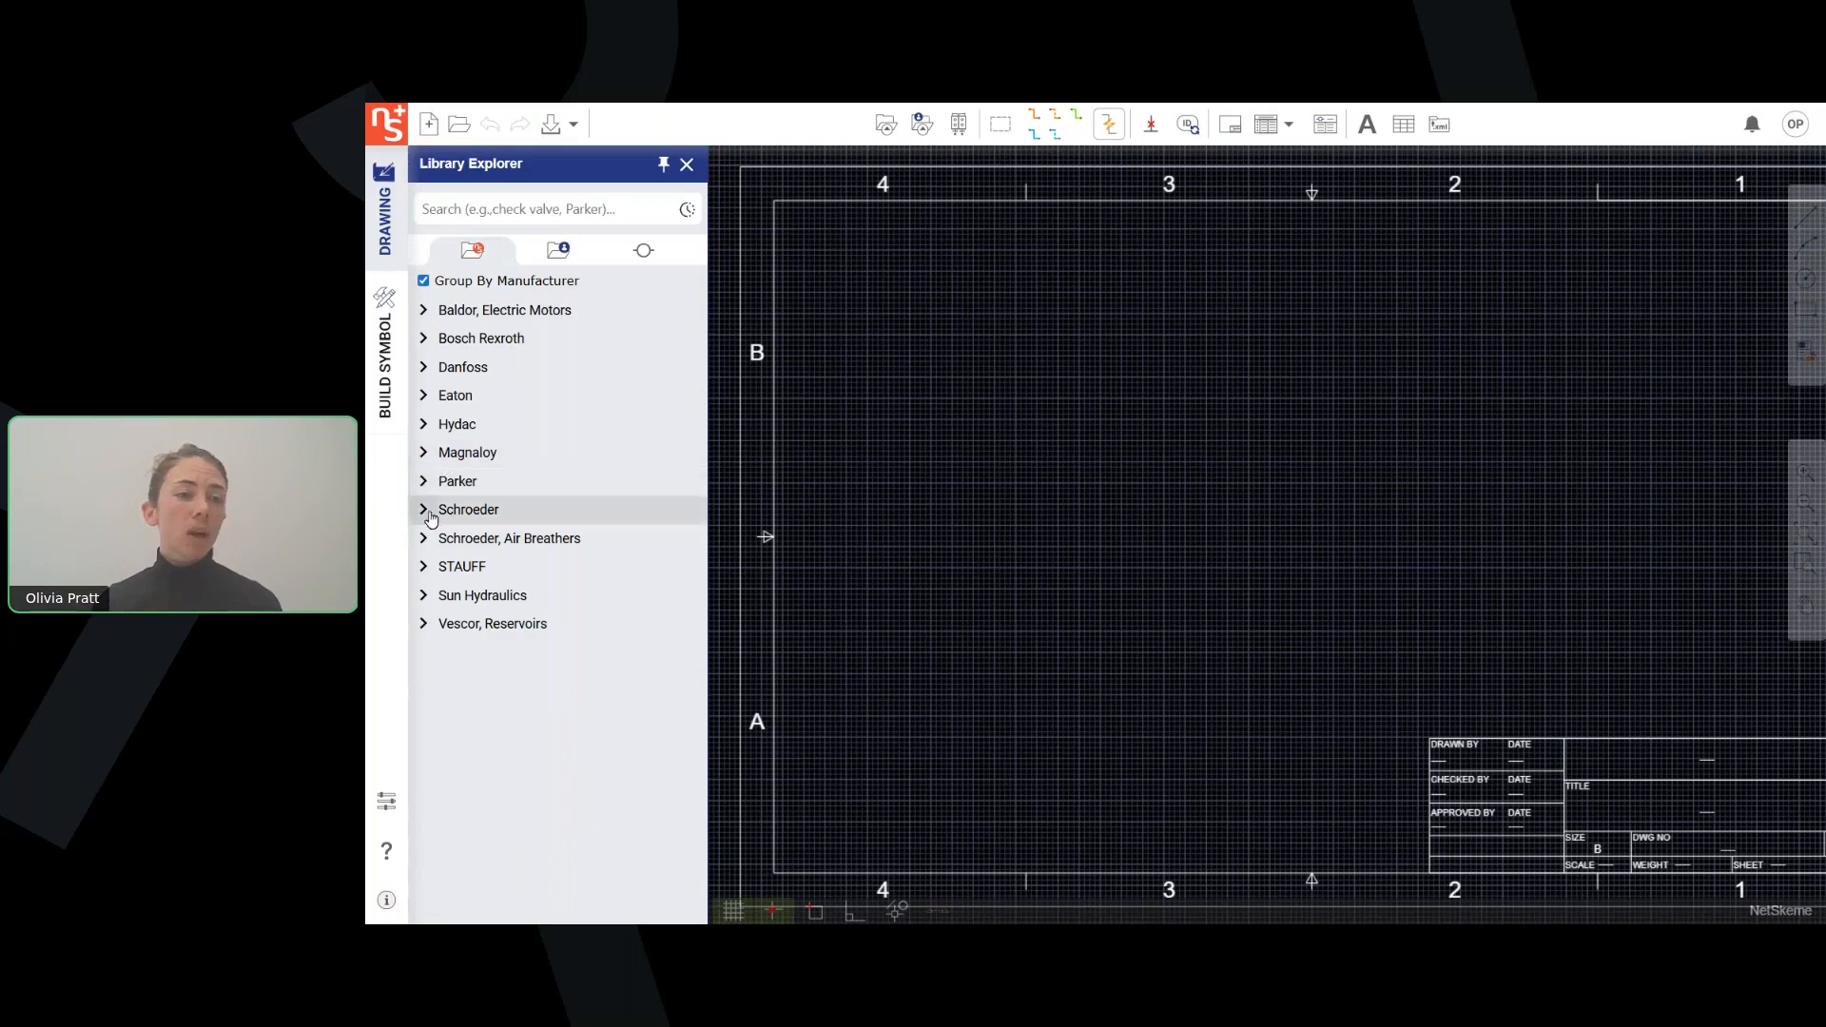
{"action": "left_click", "coordinate": [425, 482]}
{"action": "scroll", "coordinate": [574, 564], "scroll_direction": "down", "scroll_amount": 3}
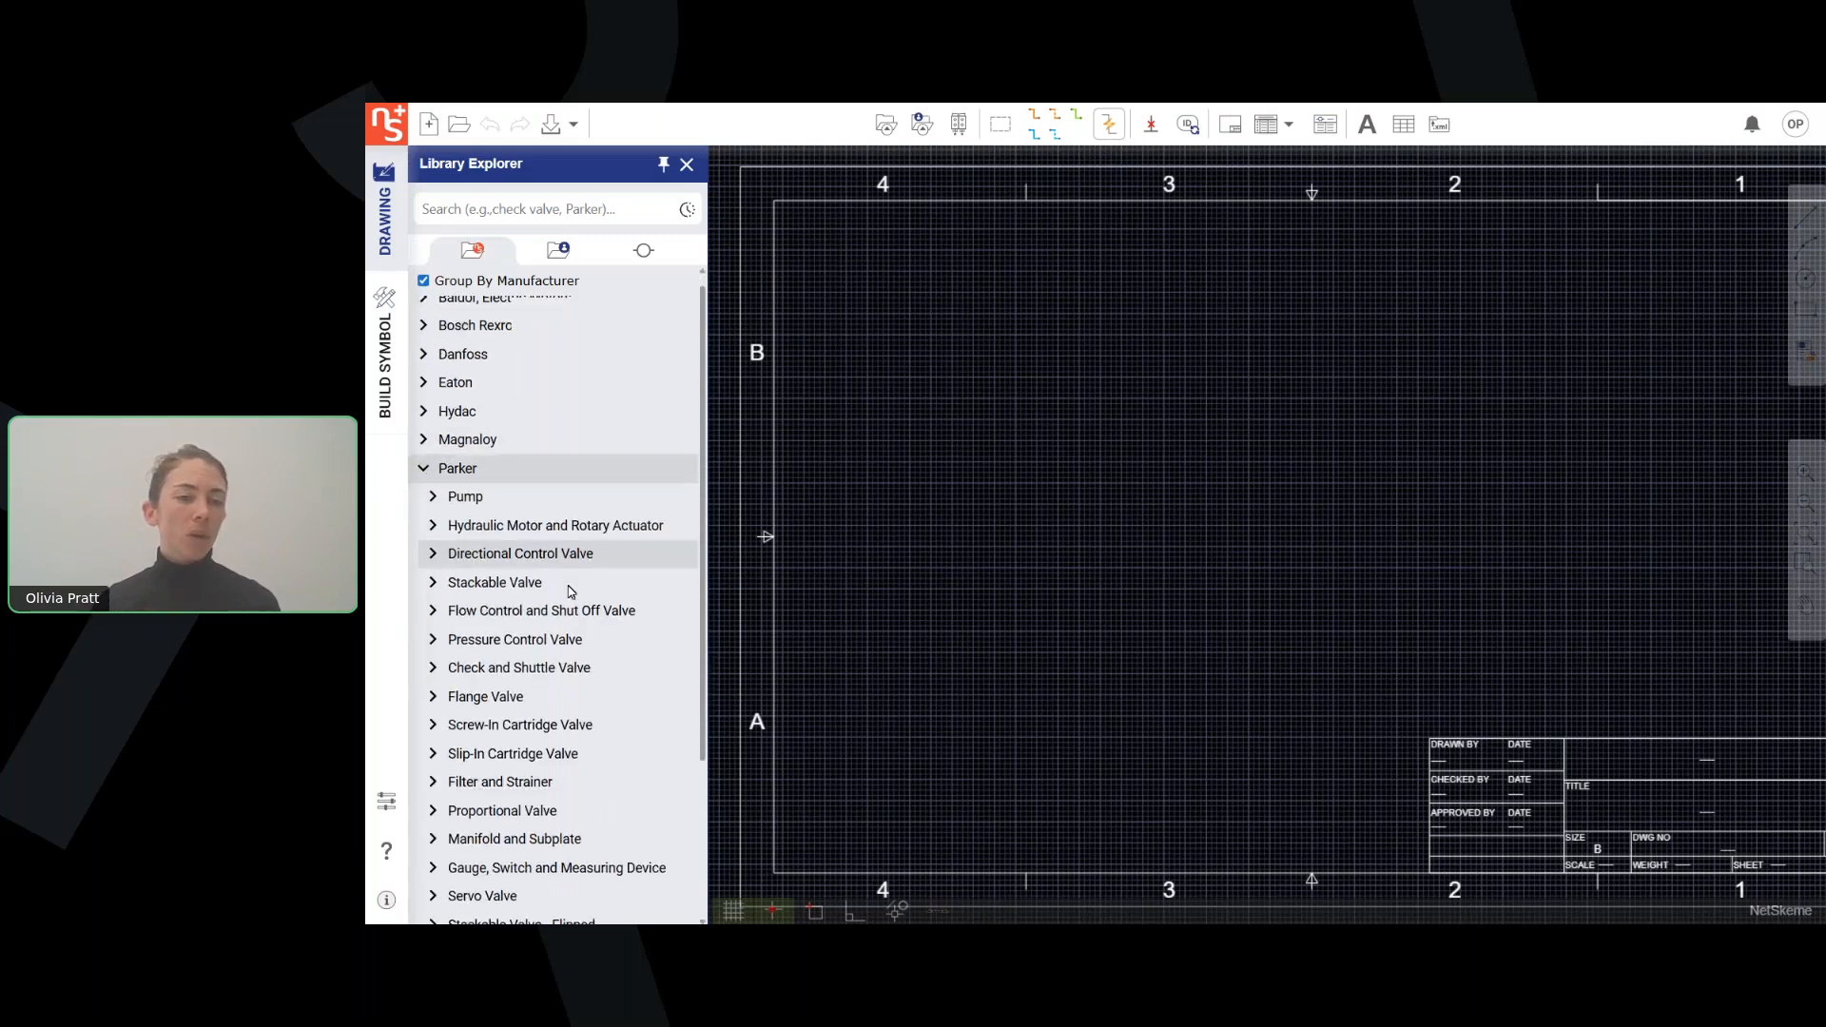
{"action": "scroll", "coordinate": [475, 513], "scroll_direction": "up", "scroll_amount": 3}
{"action": "left_click", "coordinate": [424, 482]}
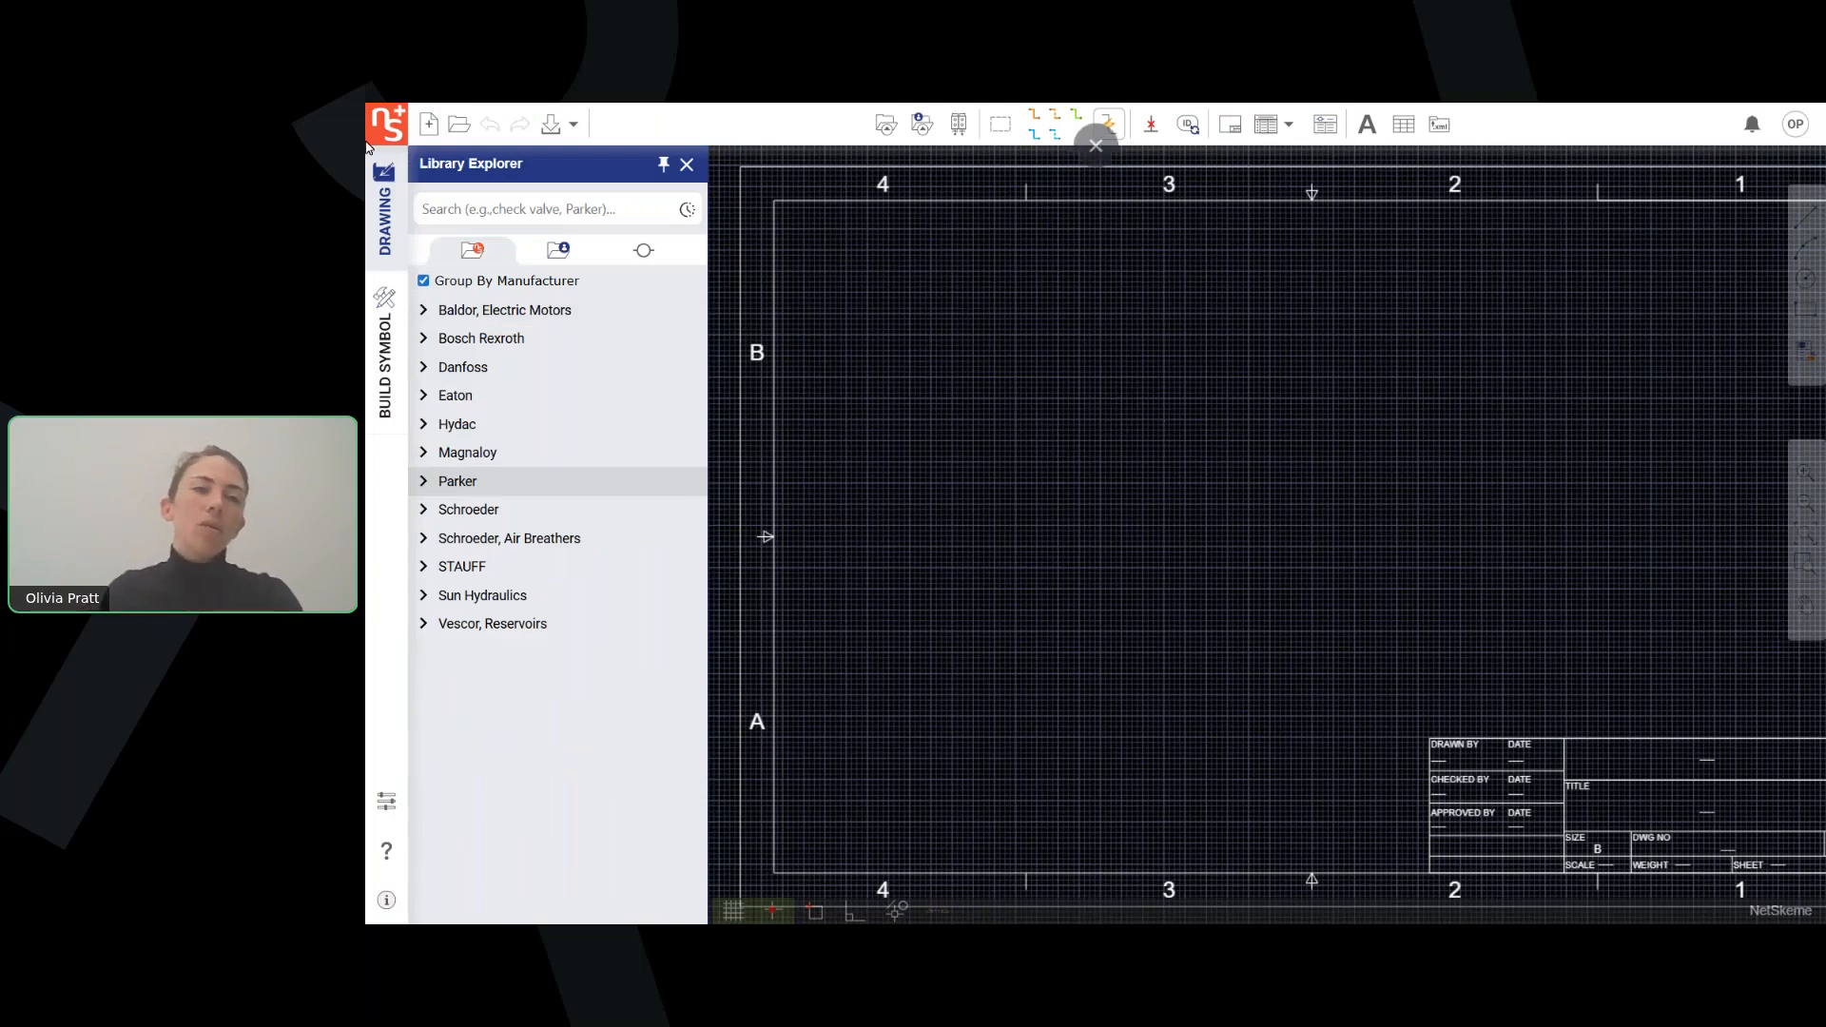
Search the supplied library for "parker check valve" and list the Check models under Screw-In Cartridge Valve.
{"action": "left_click", "coordinate": [485, 202]}
{"action": "type", "text": "par"}
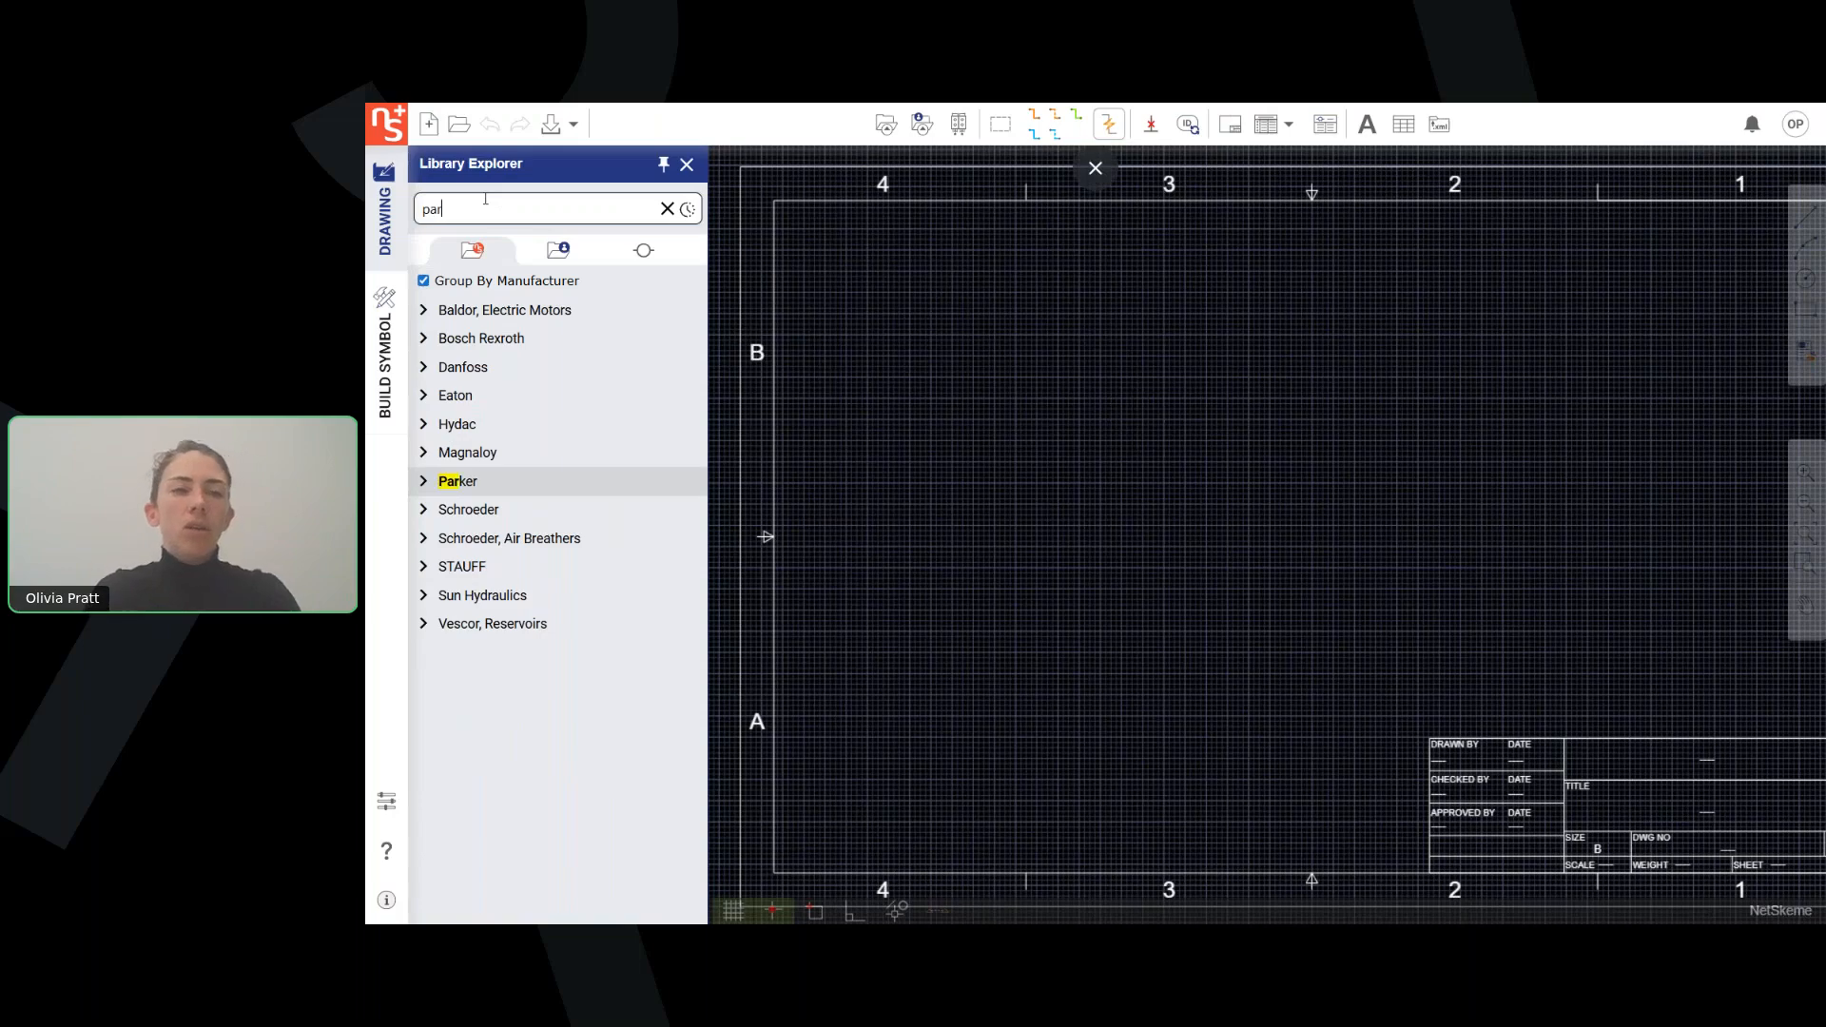
{"action": "type", "text": "ker check valve"}
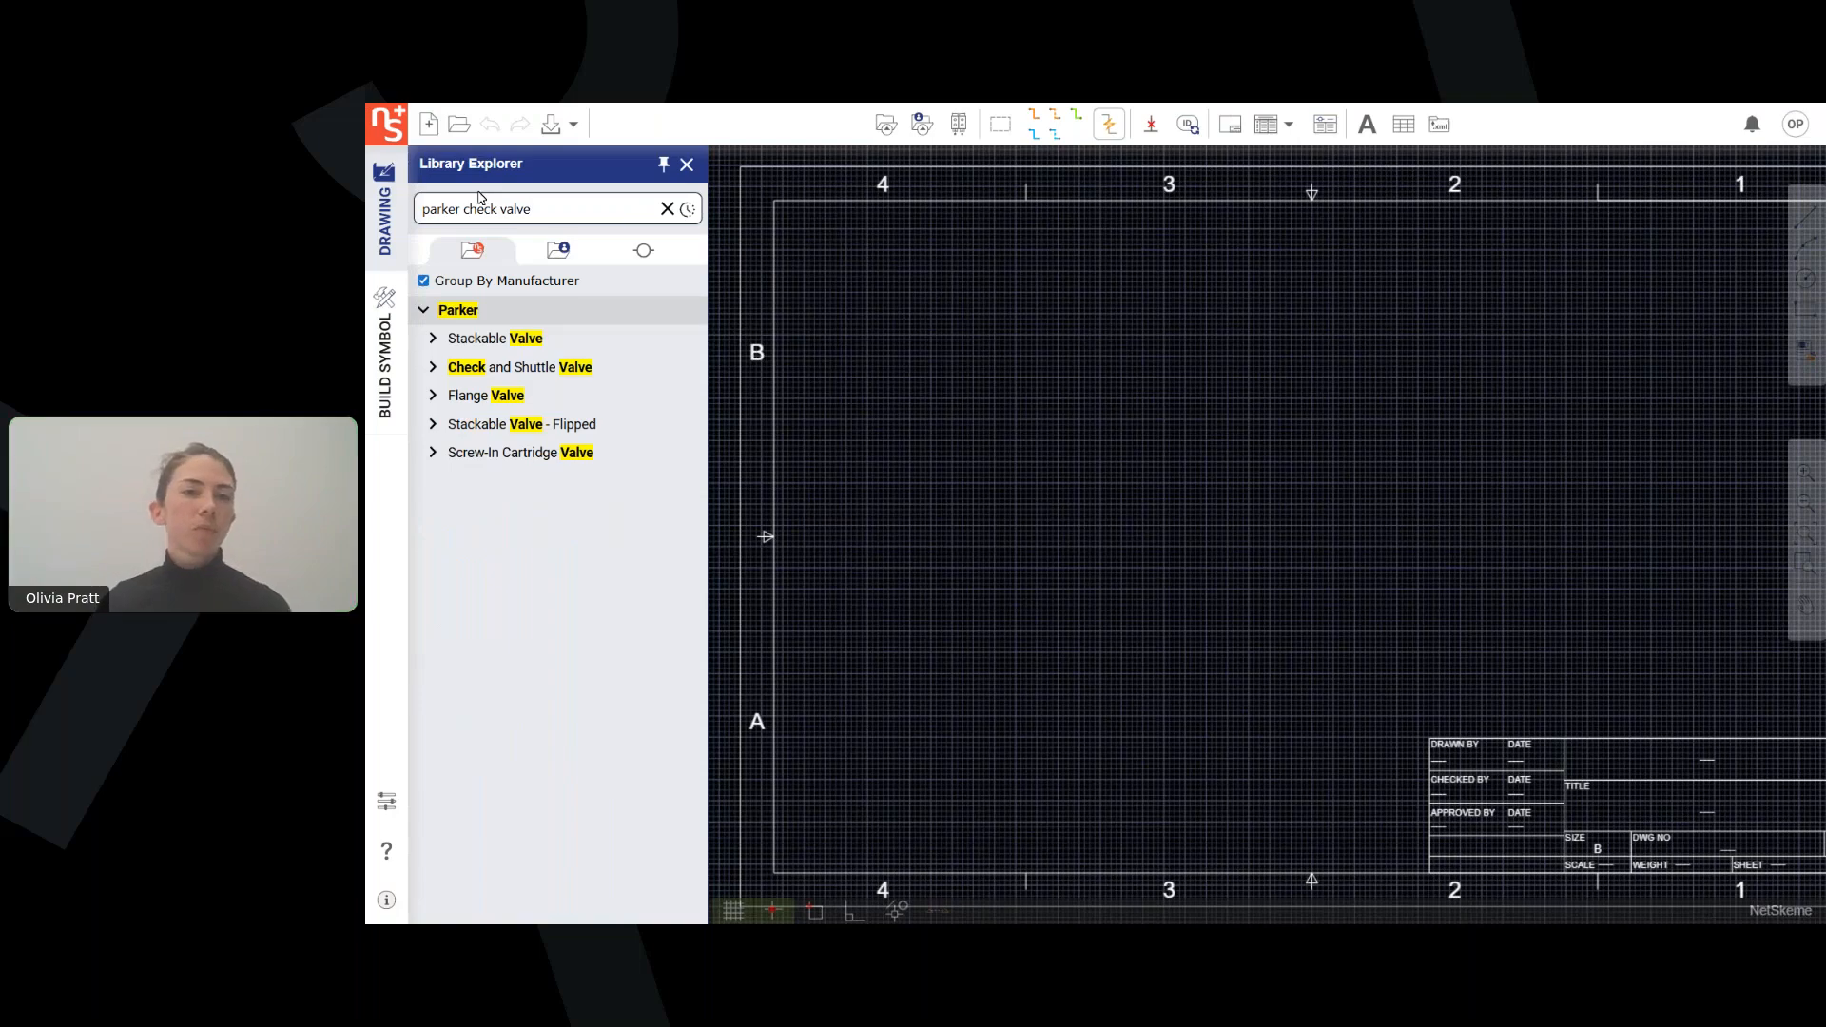
{"action": "left_click", "coordinate": [434, 453]}
{"action": "left_click", "coordinate": [466, 485]}
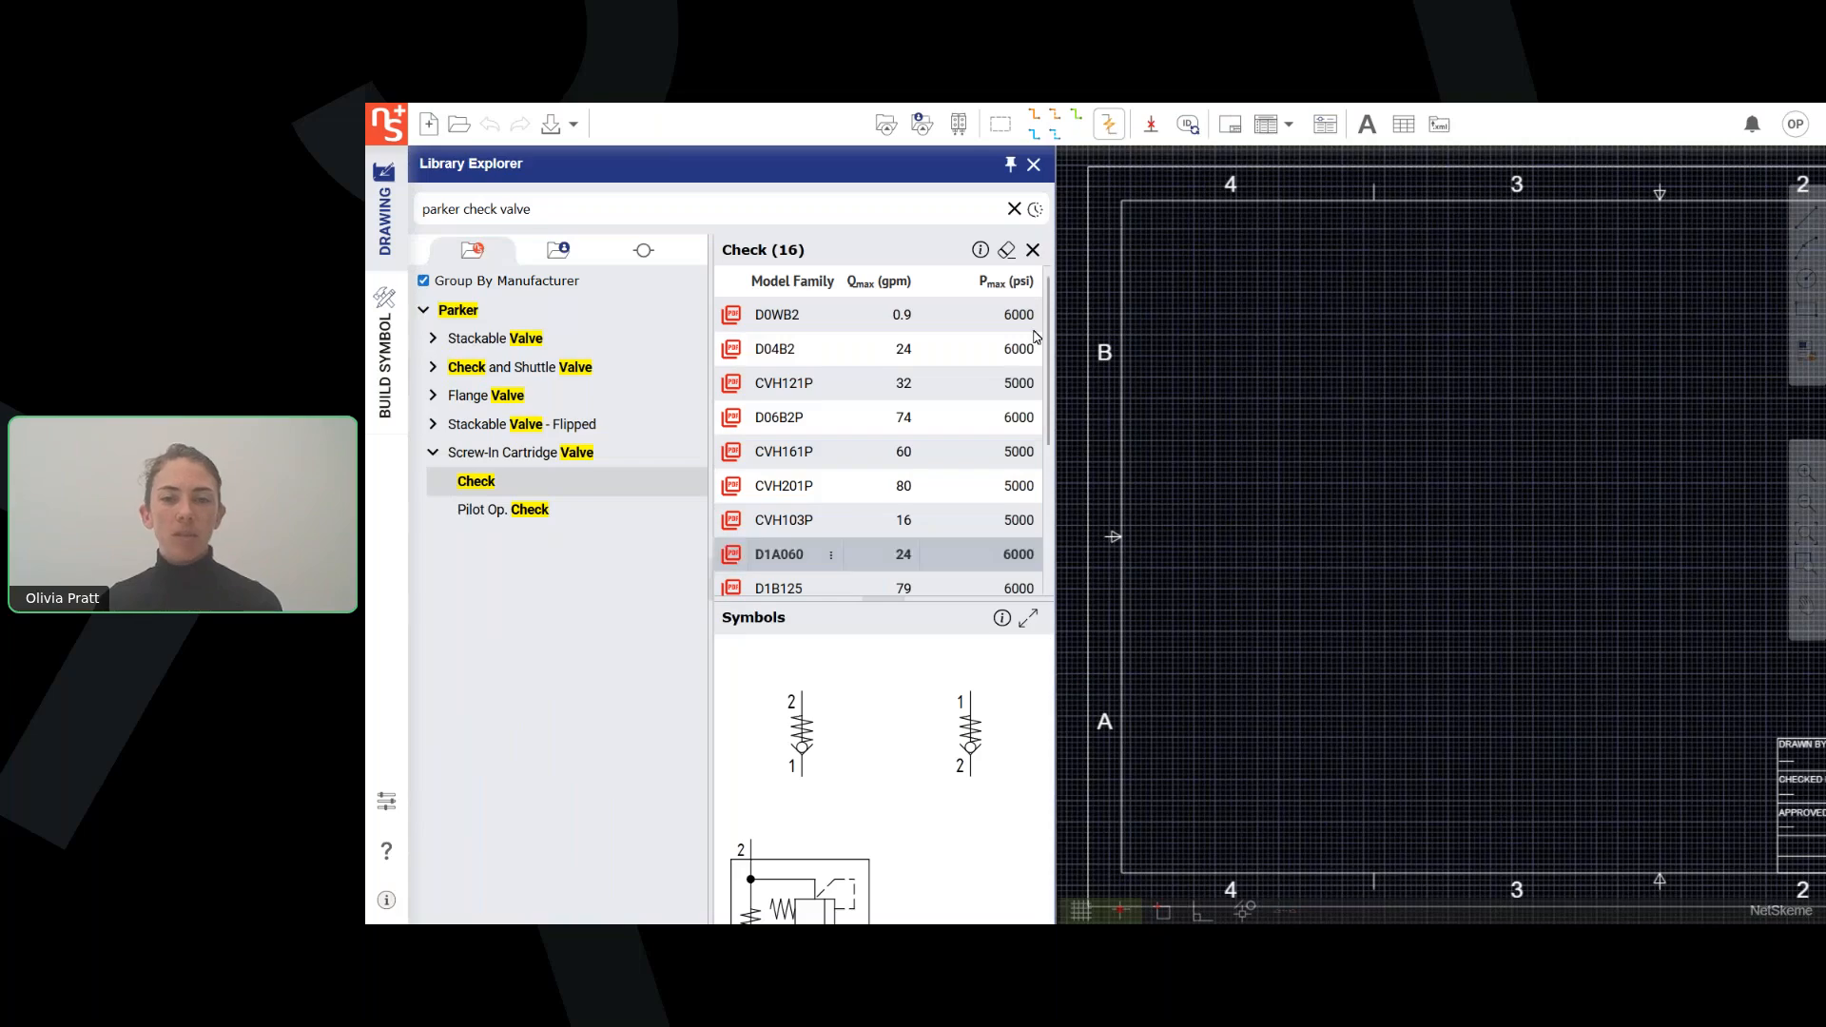
Try the expanded symbols layout, collapsing and restoring the model list beside it, and return to the reduced layout.
{"action": "left_click", "coordinate": [1029, 618]}
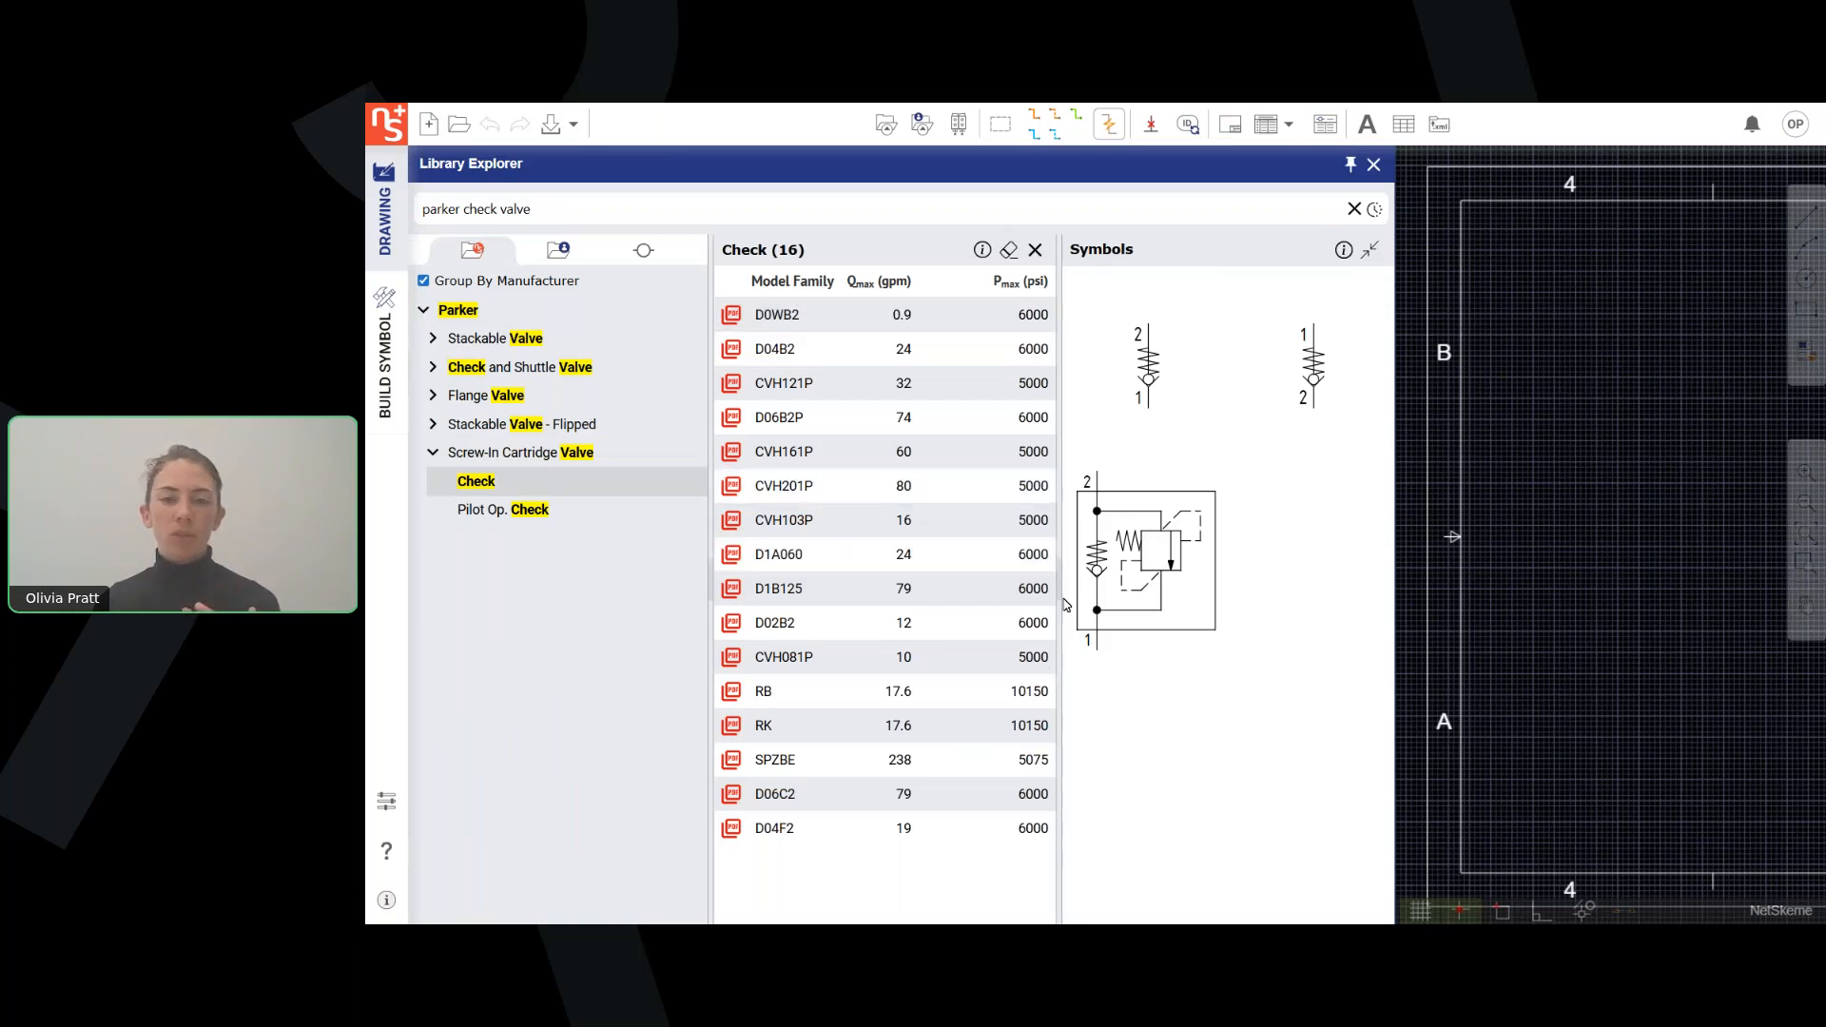
{"action": "left_click_drag", "start_coordinate": [1058, 594], "coordinate": [723, 591]}
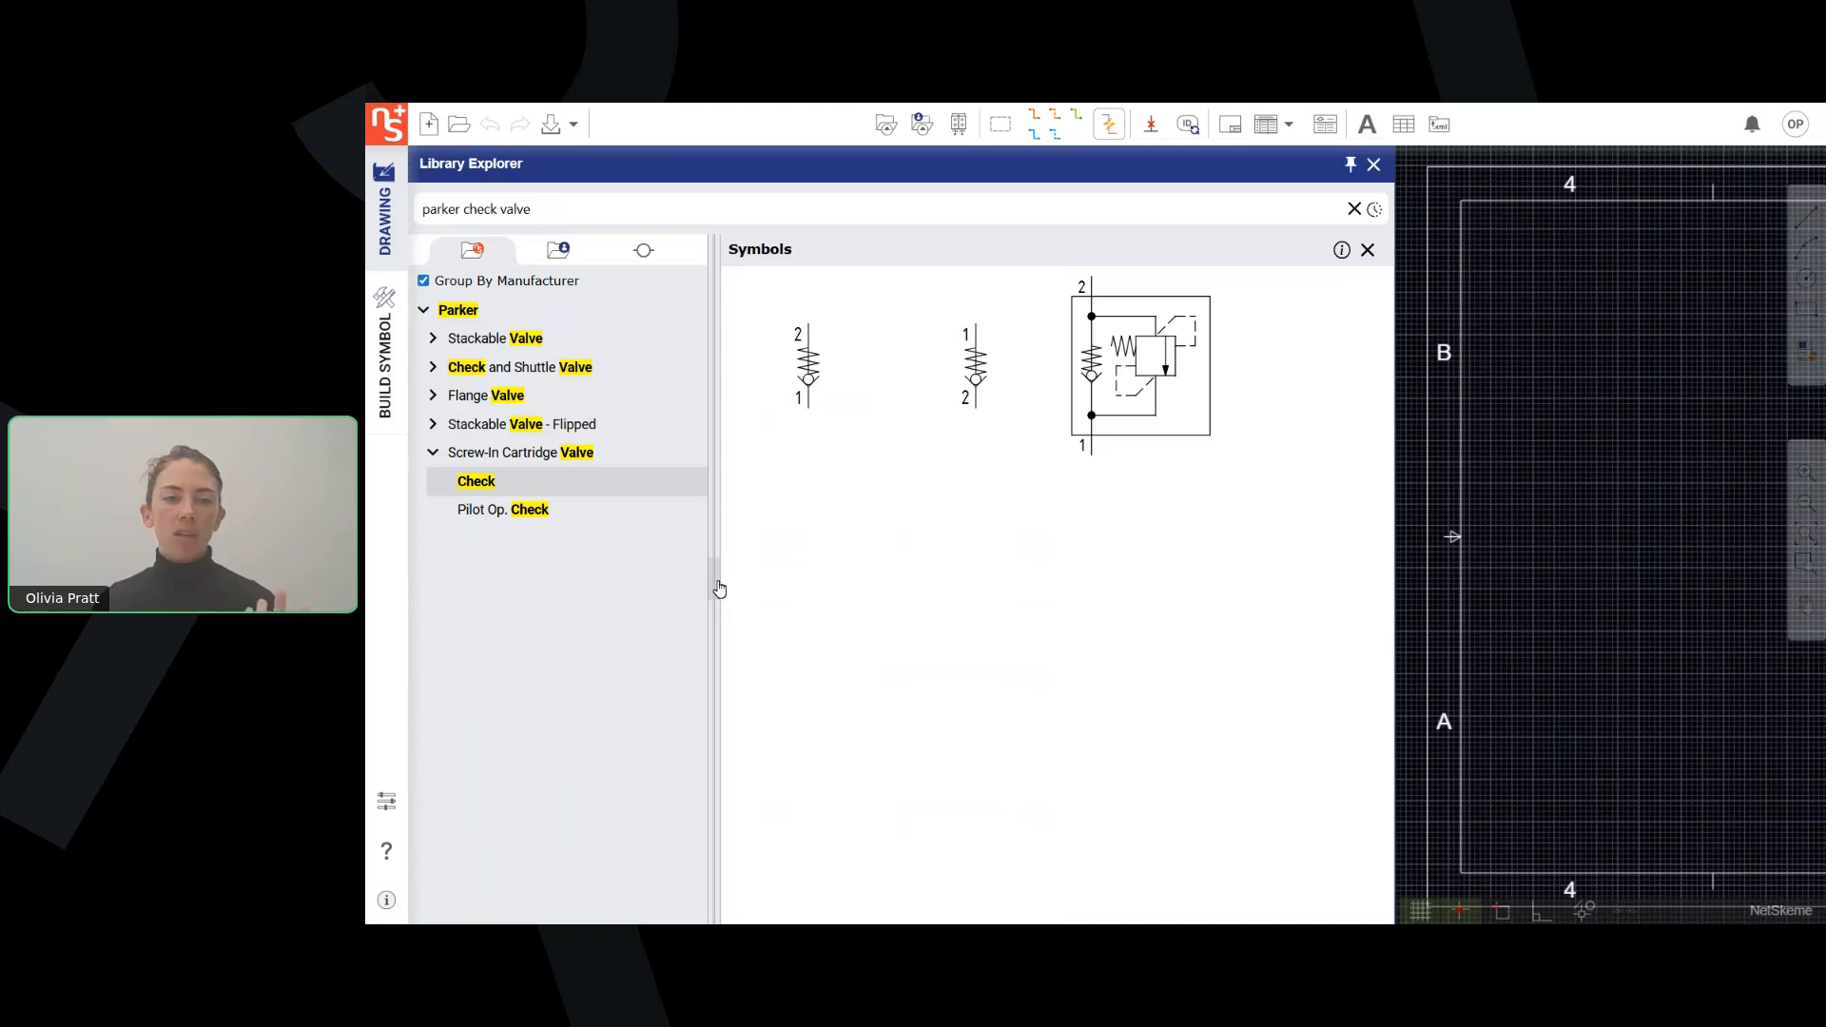
{"action": "left_click", "coordinate": [717, 589]}
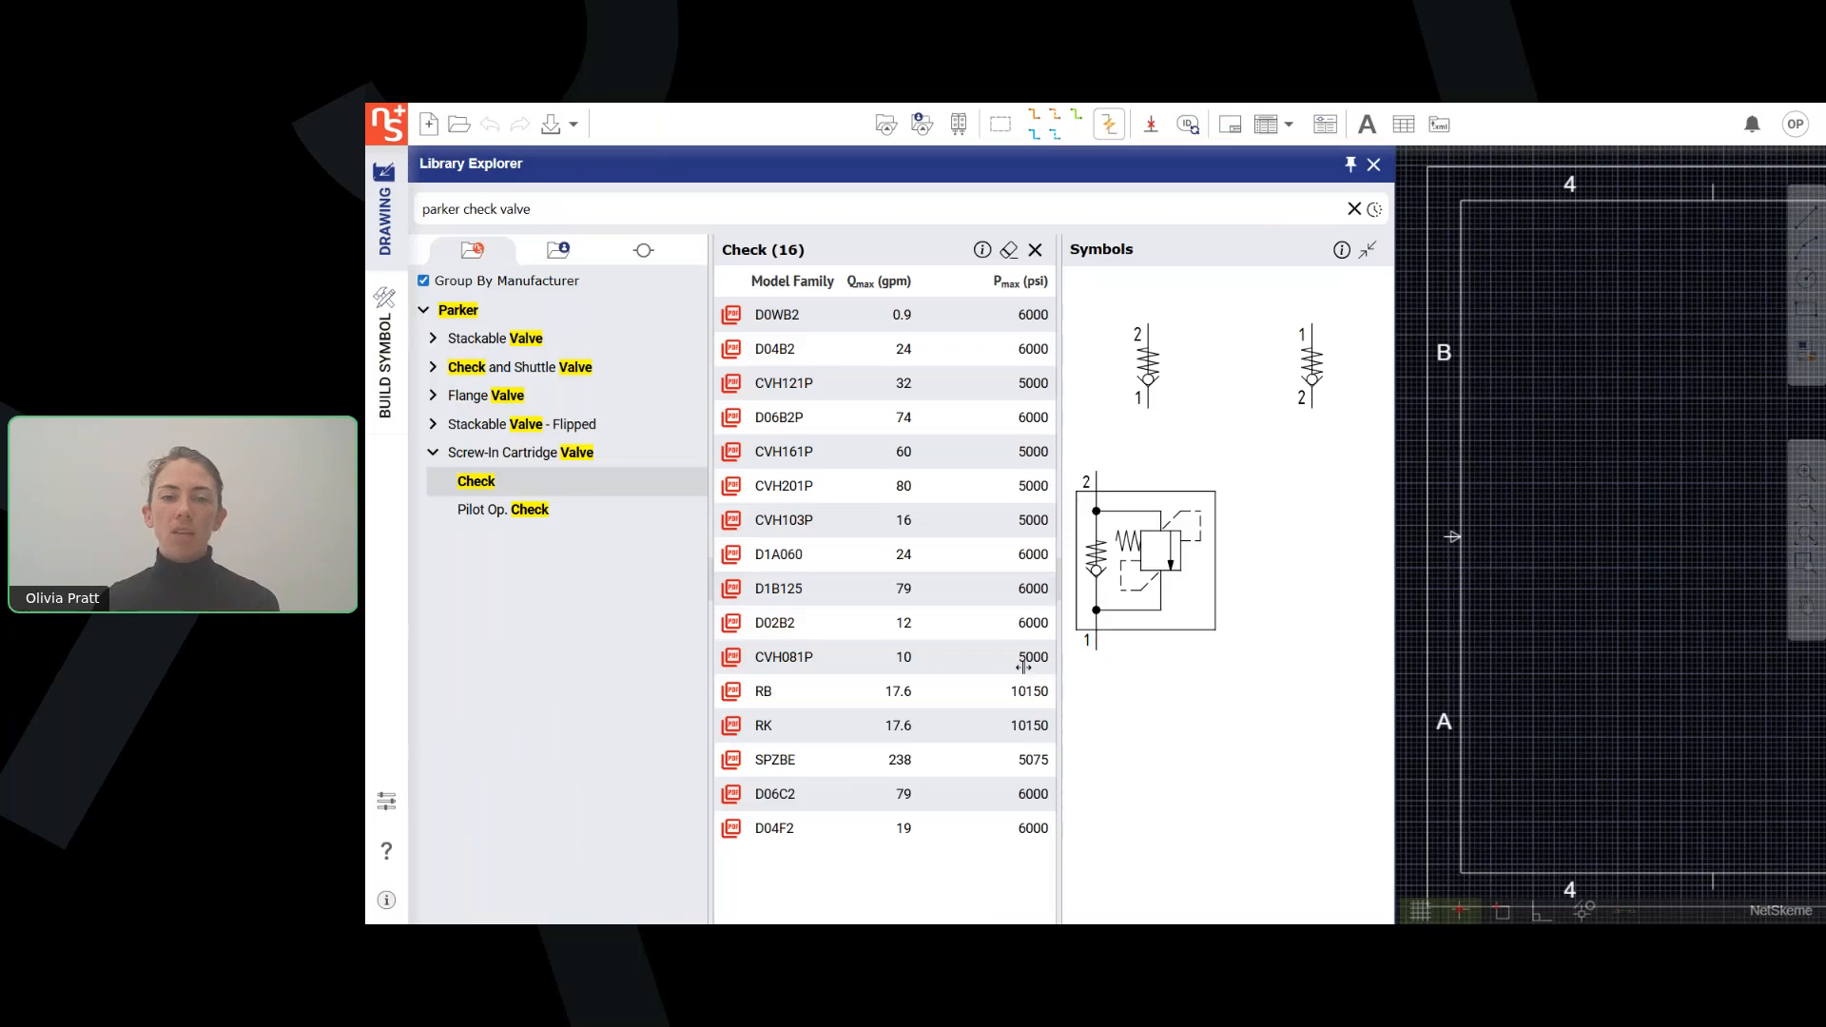
{"action": "left_click_drag", "start_coordinate": [1024, 667], "coordinate": [1037, 657]}
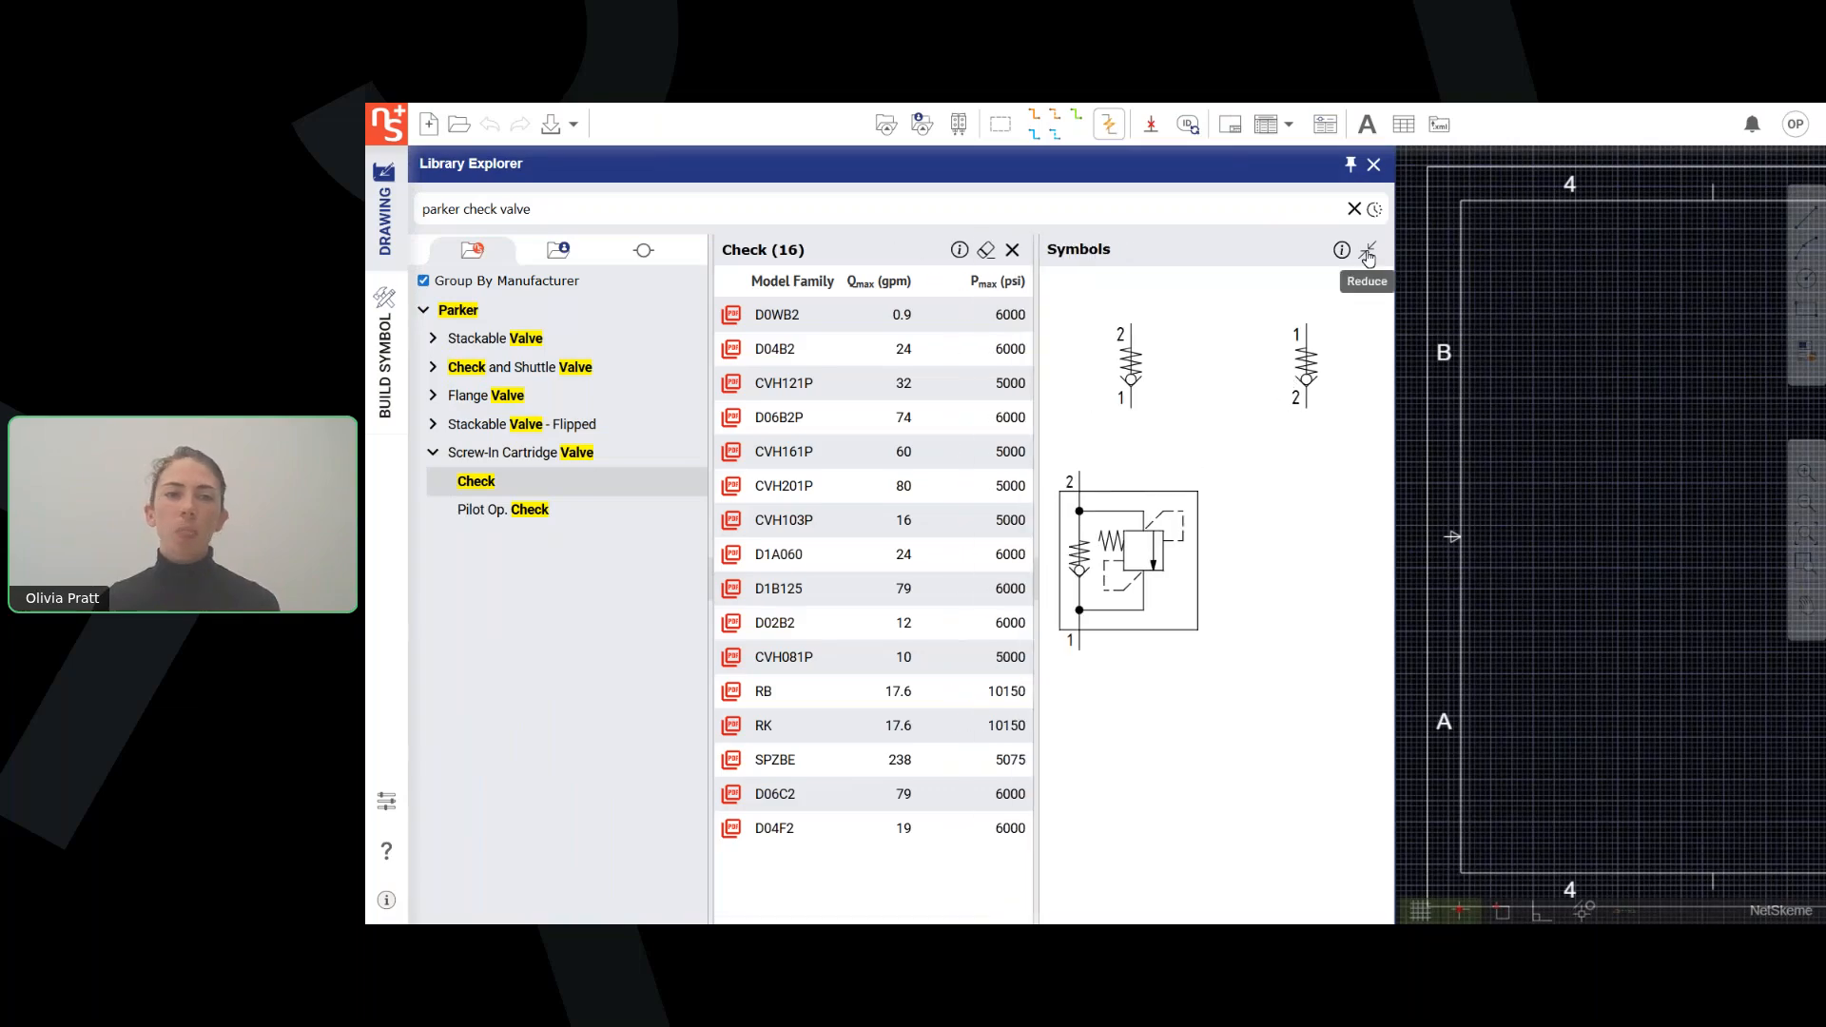
{"action": "left_click", "coordinate": [1368, 252]}
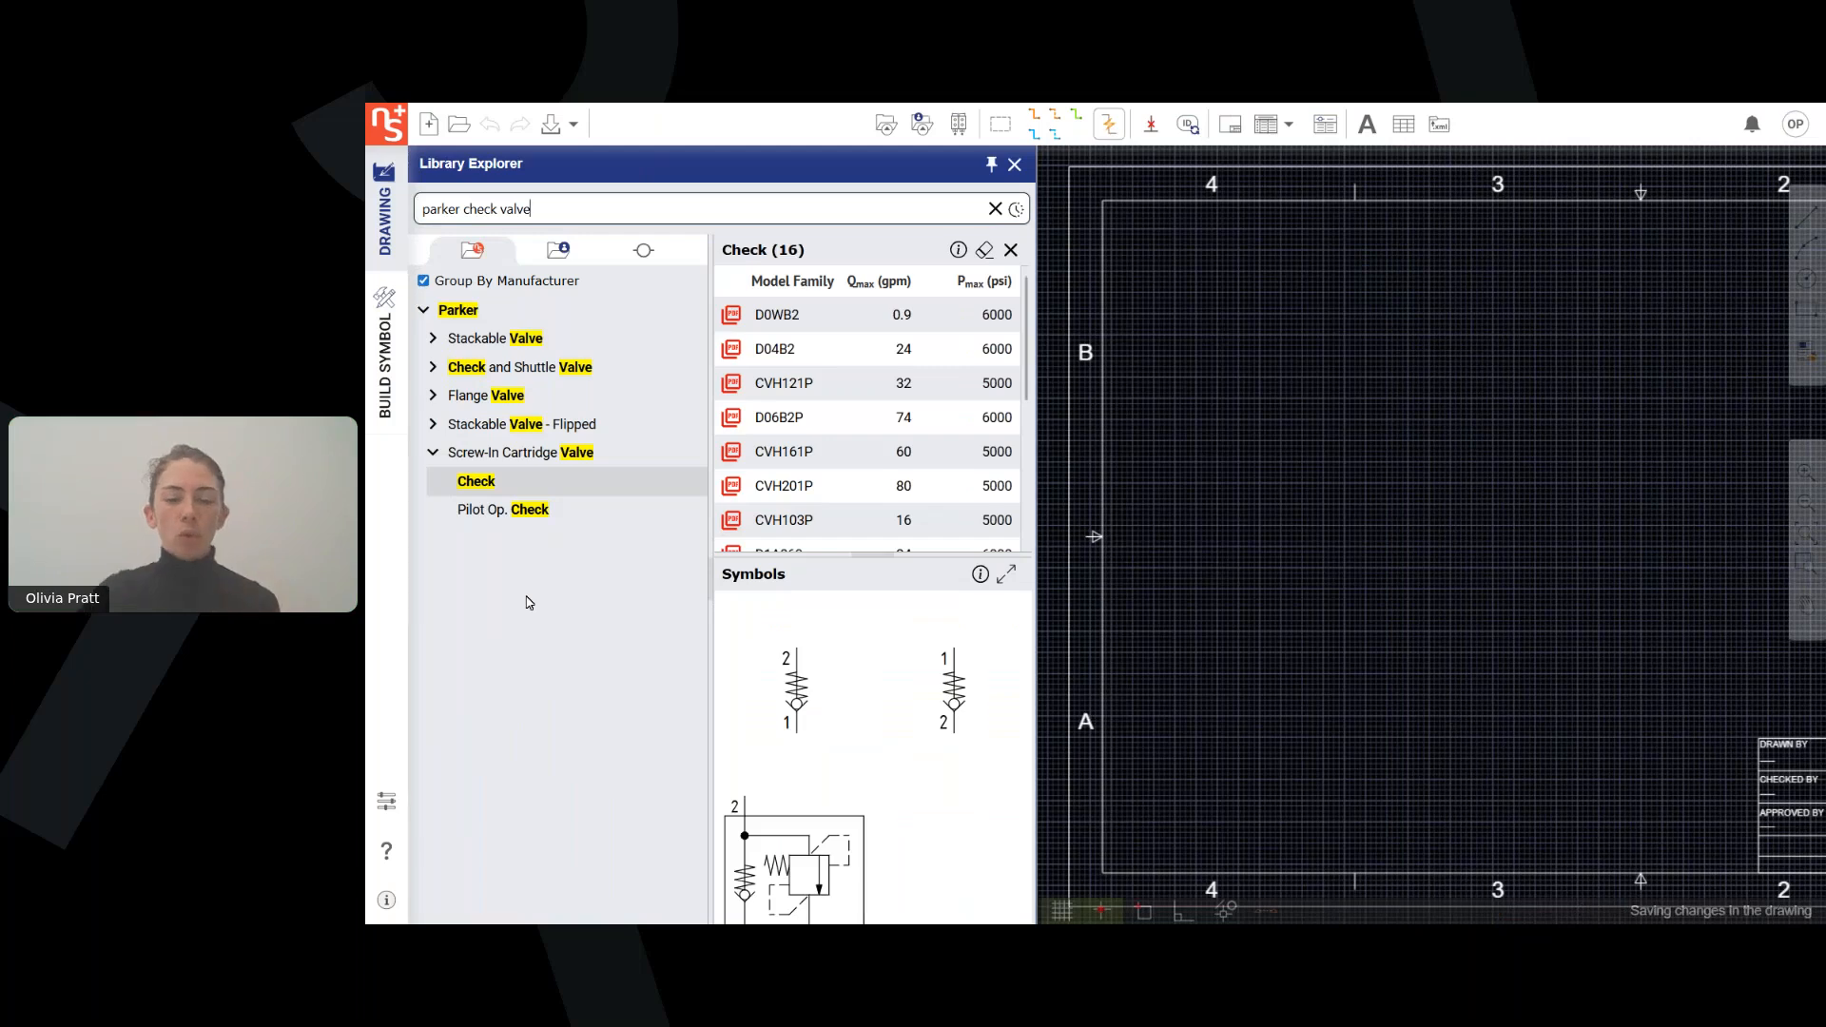
Narrow the library search to "parker check valve 5000psi 10gpm".
{"action": "key", "text": "Return"}
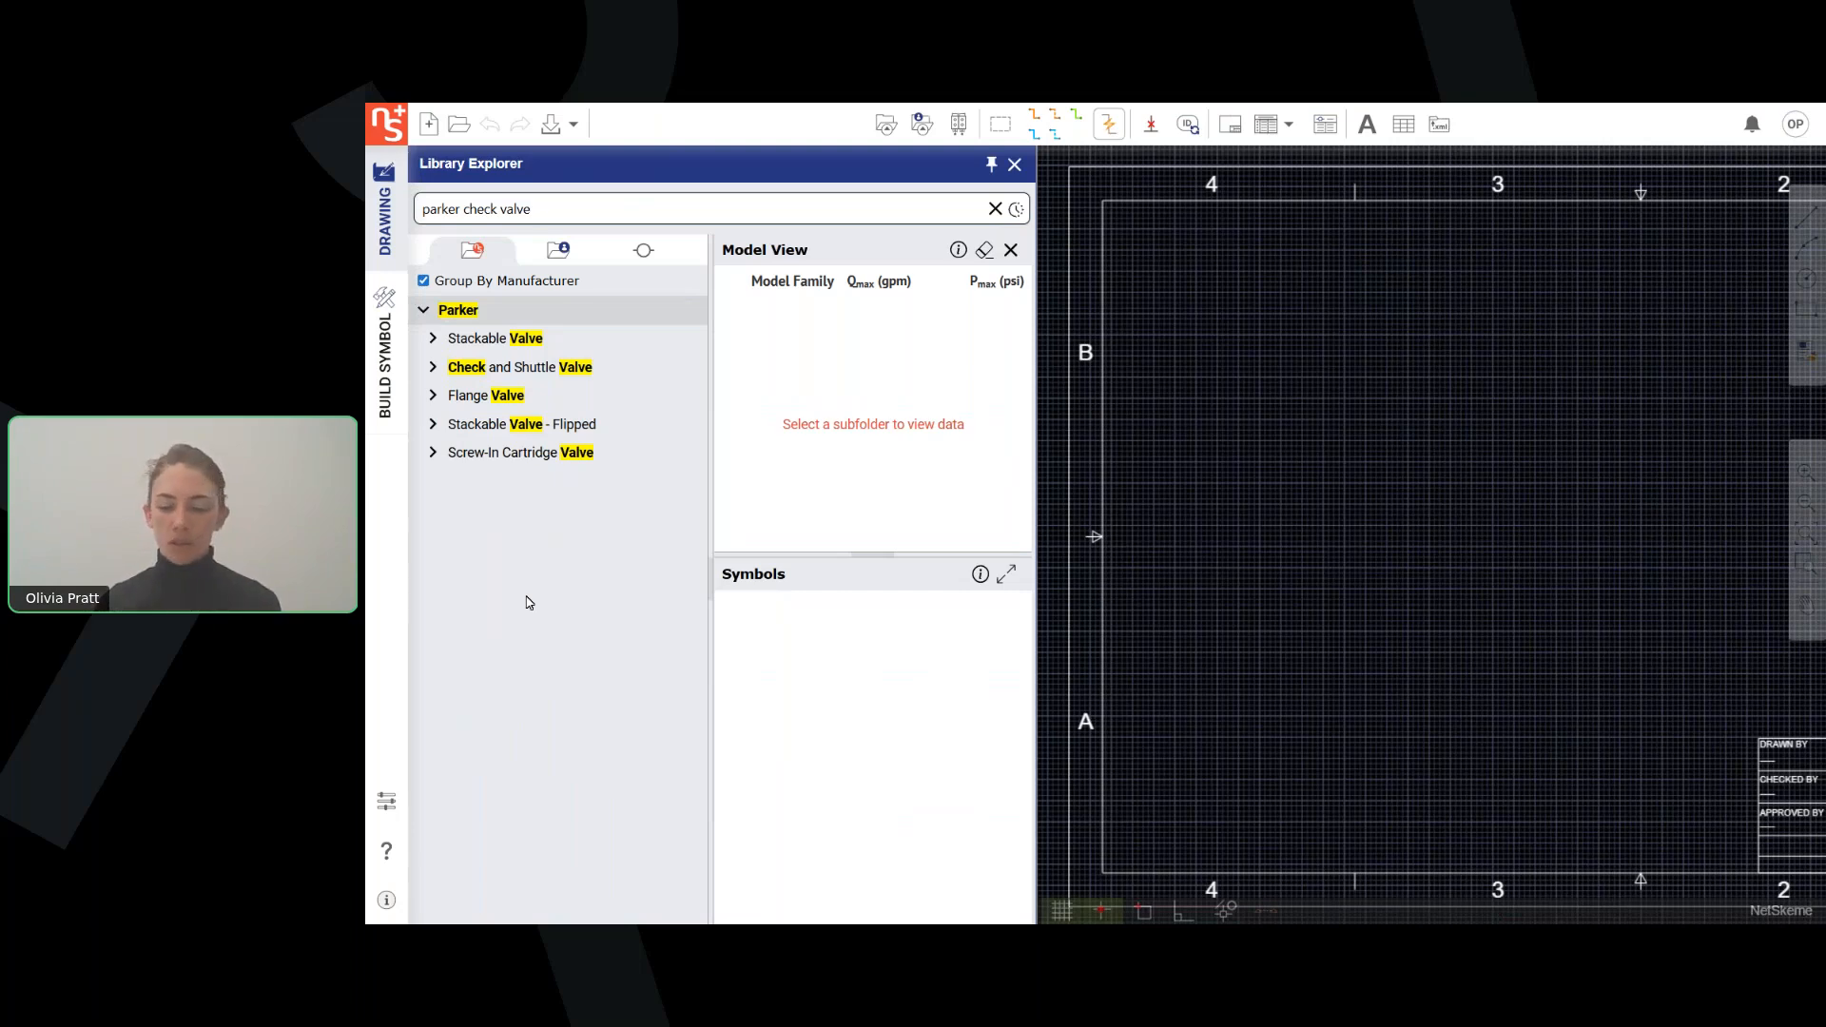
{"action": "type", "text": "5000psi"}
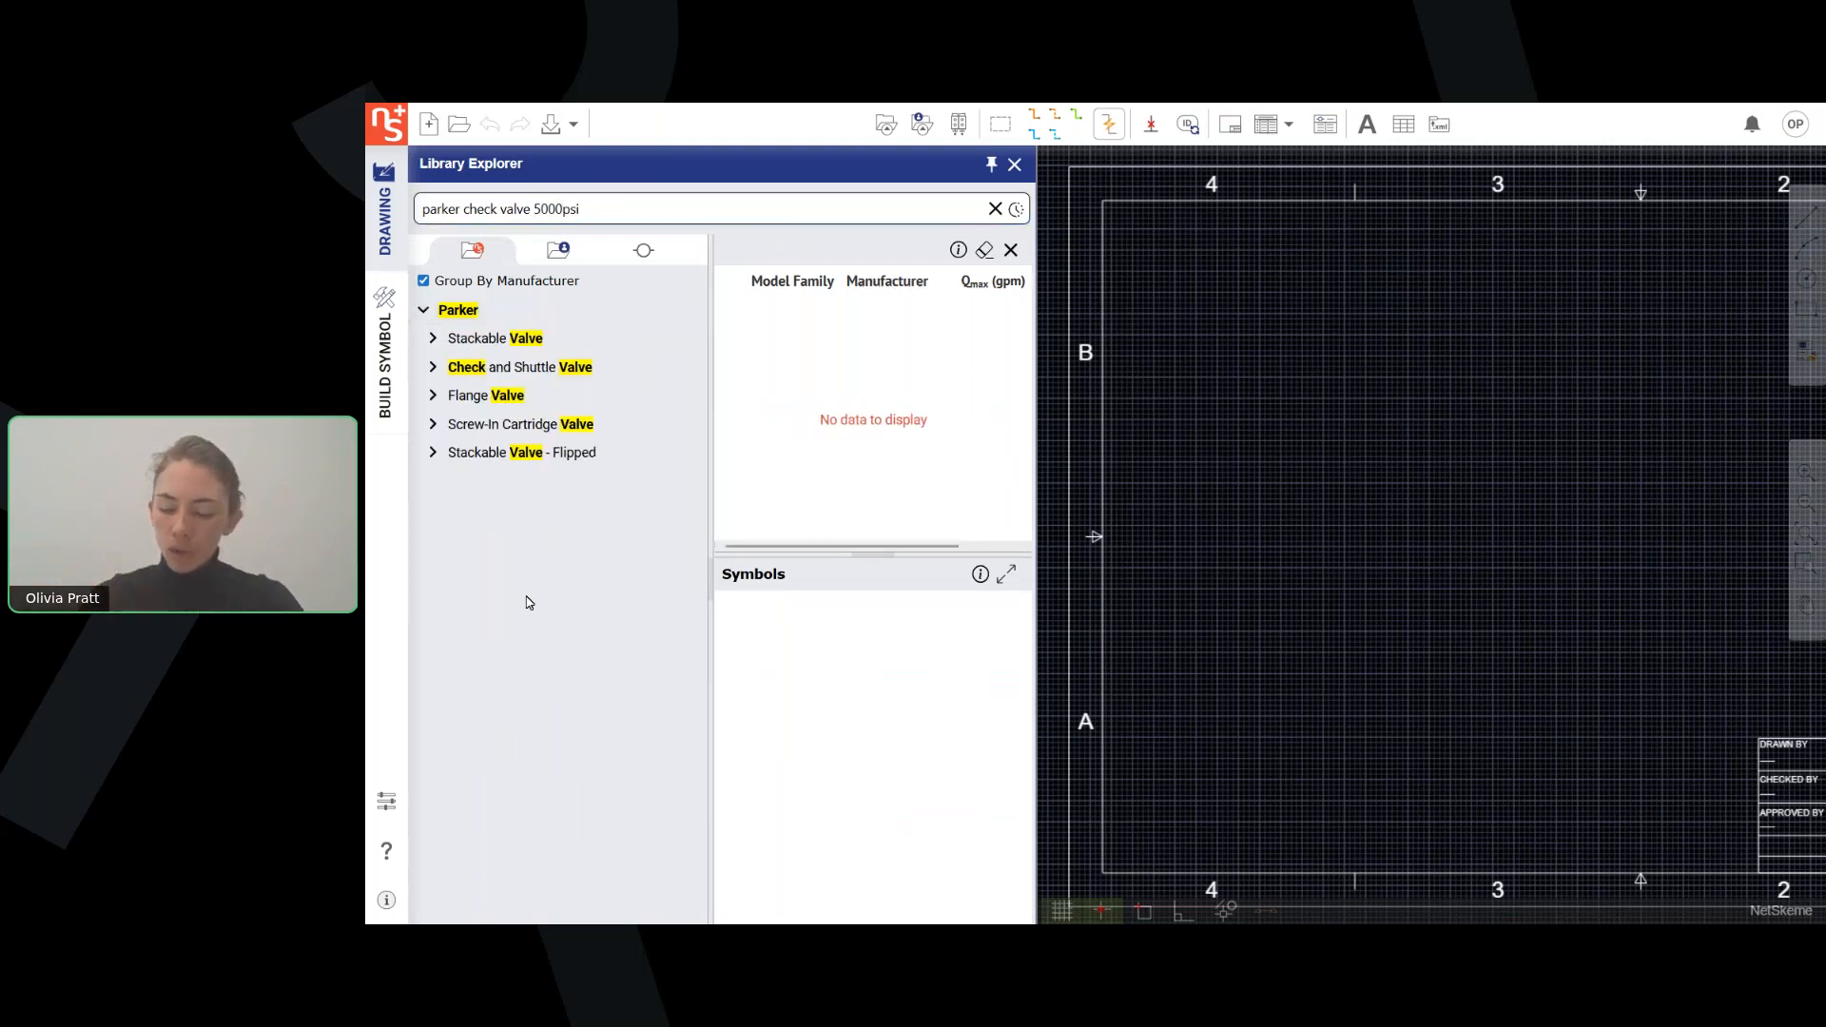
{"action": "type", "text": " 10gpm"}
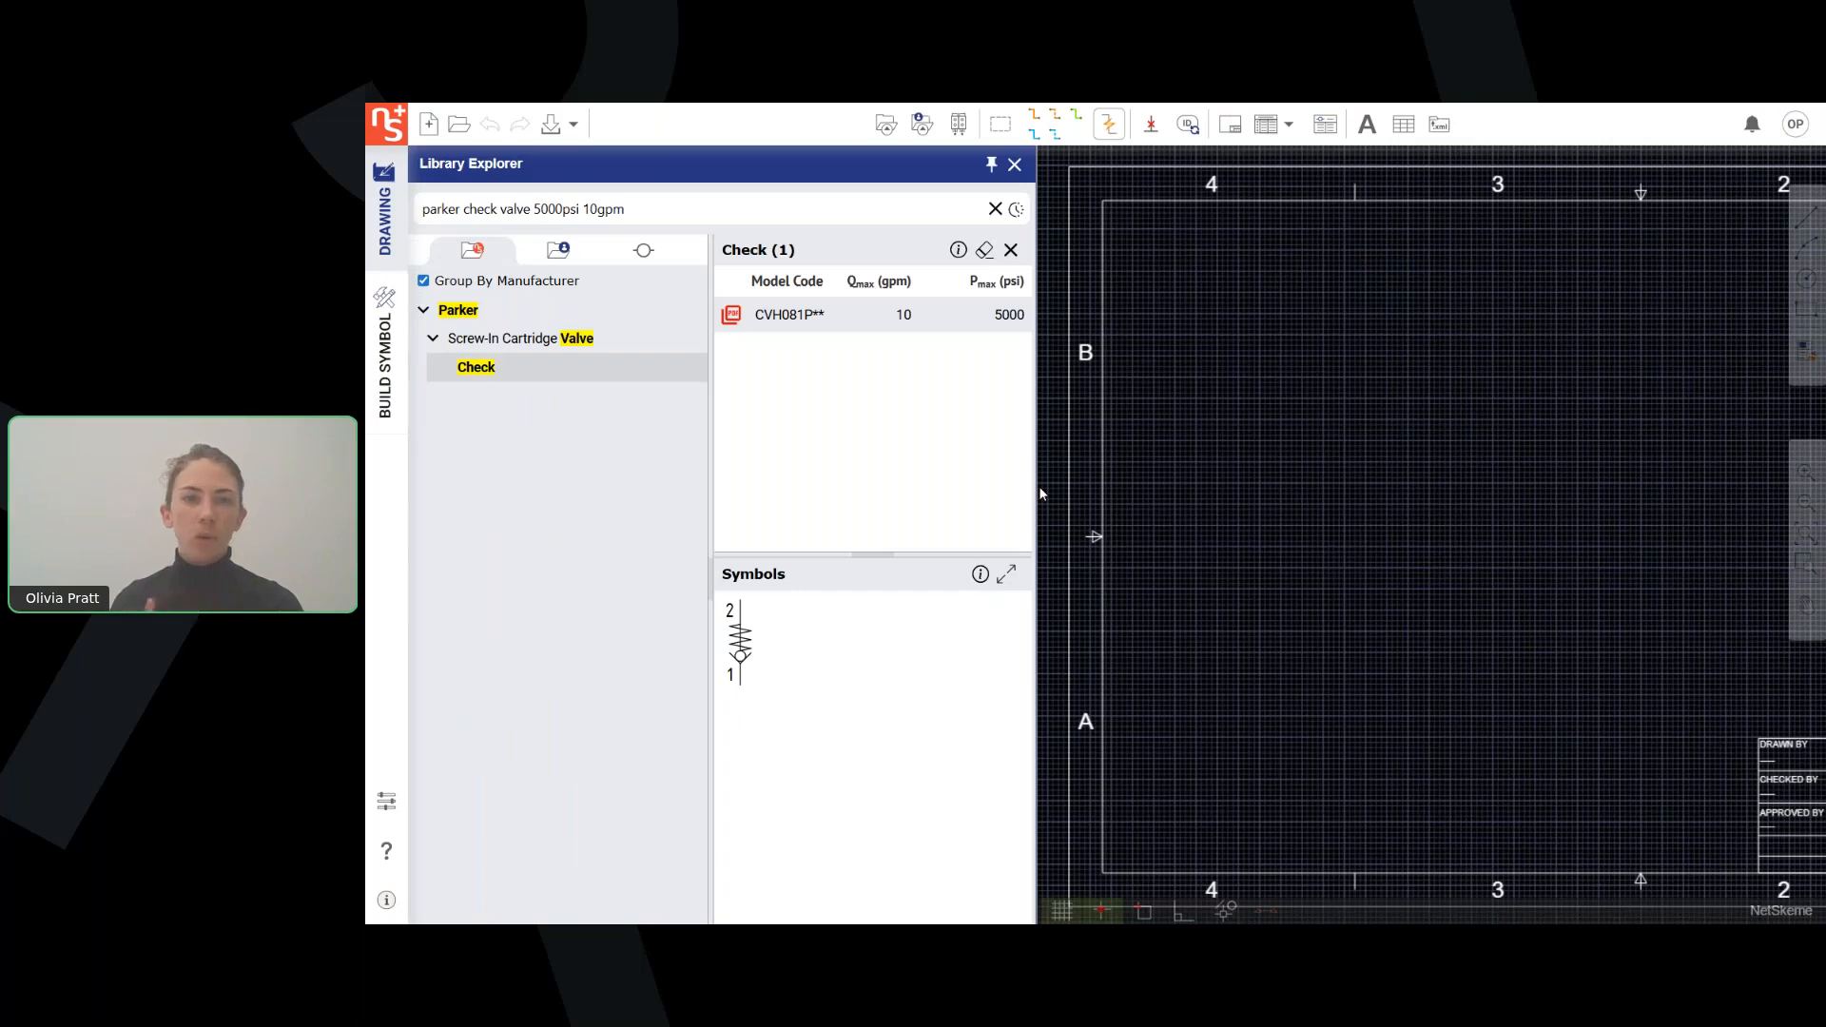
Place the symbol of the Parker CVH081P** check valve in the drawing.
{"action": "left_click", "coordinate": [770, 316]}
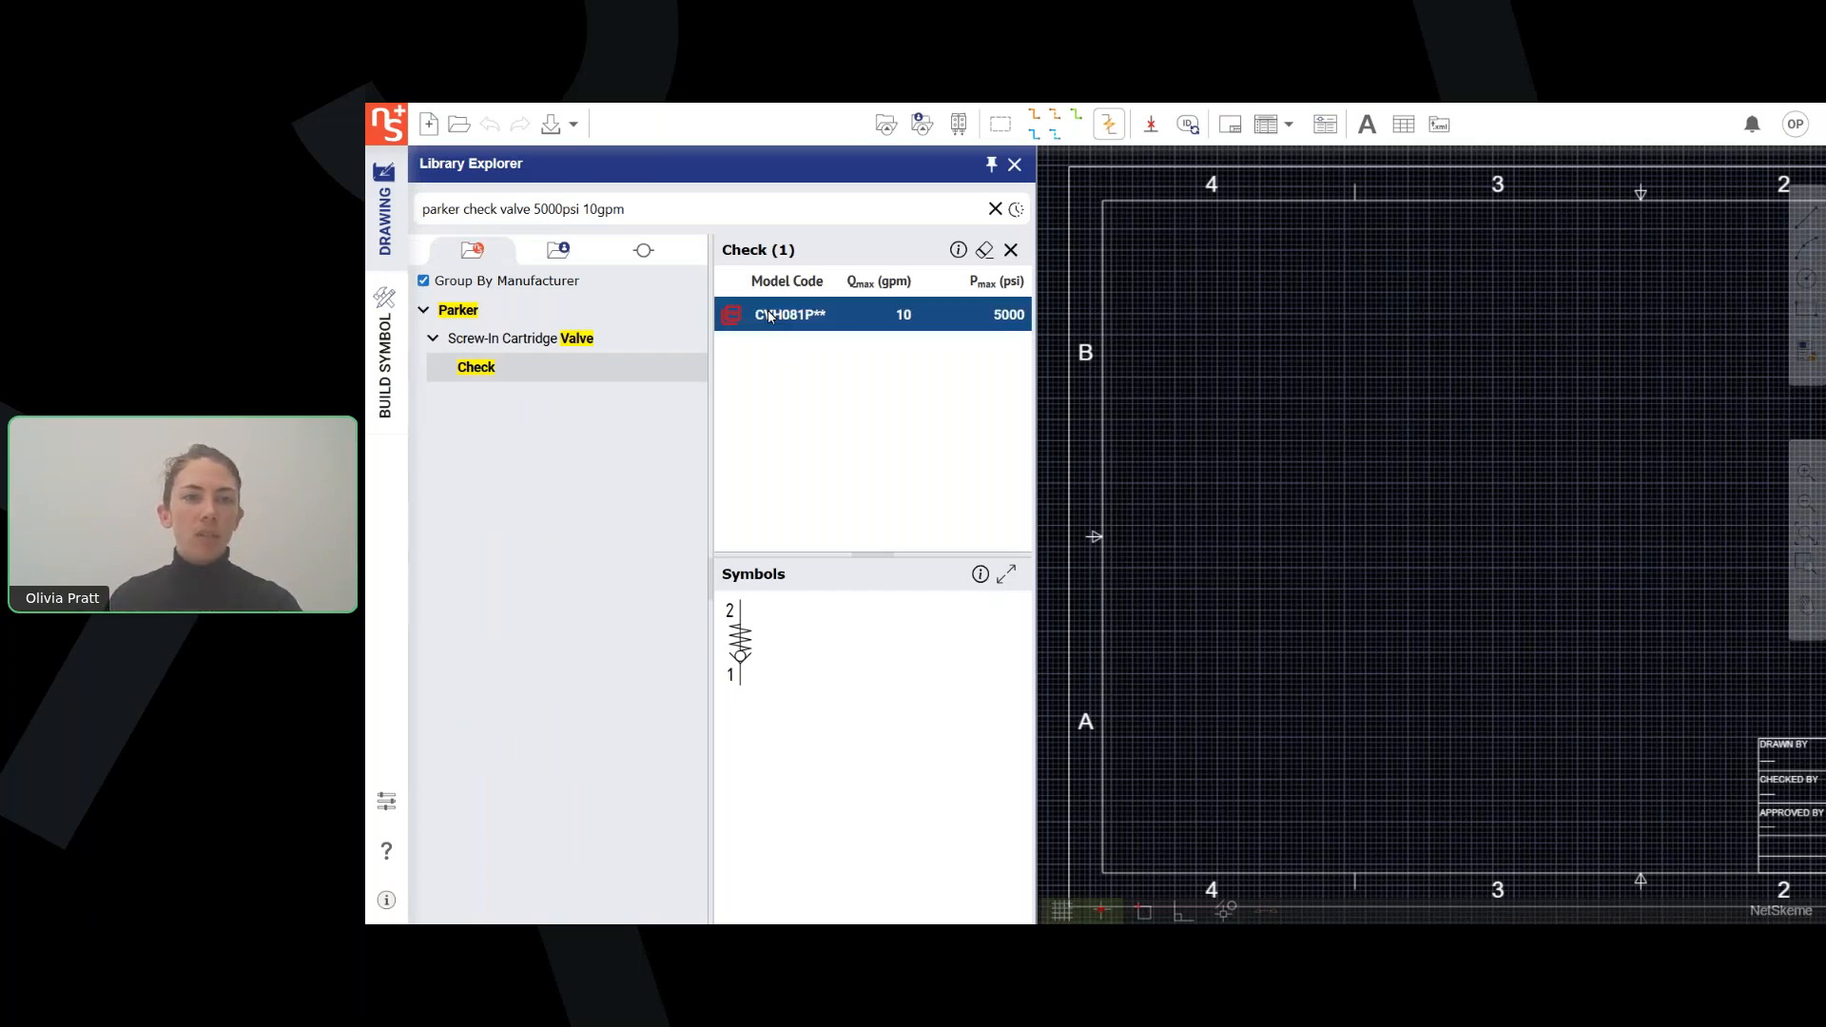
{"action": "left_click", "coordinate": [743, 631]}
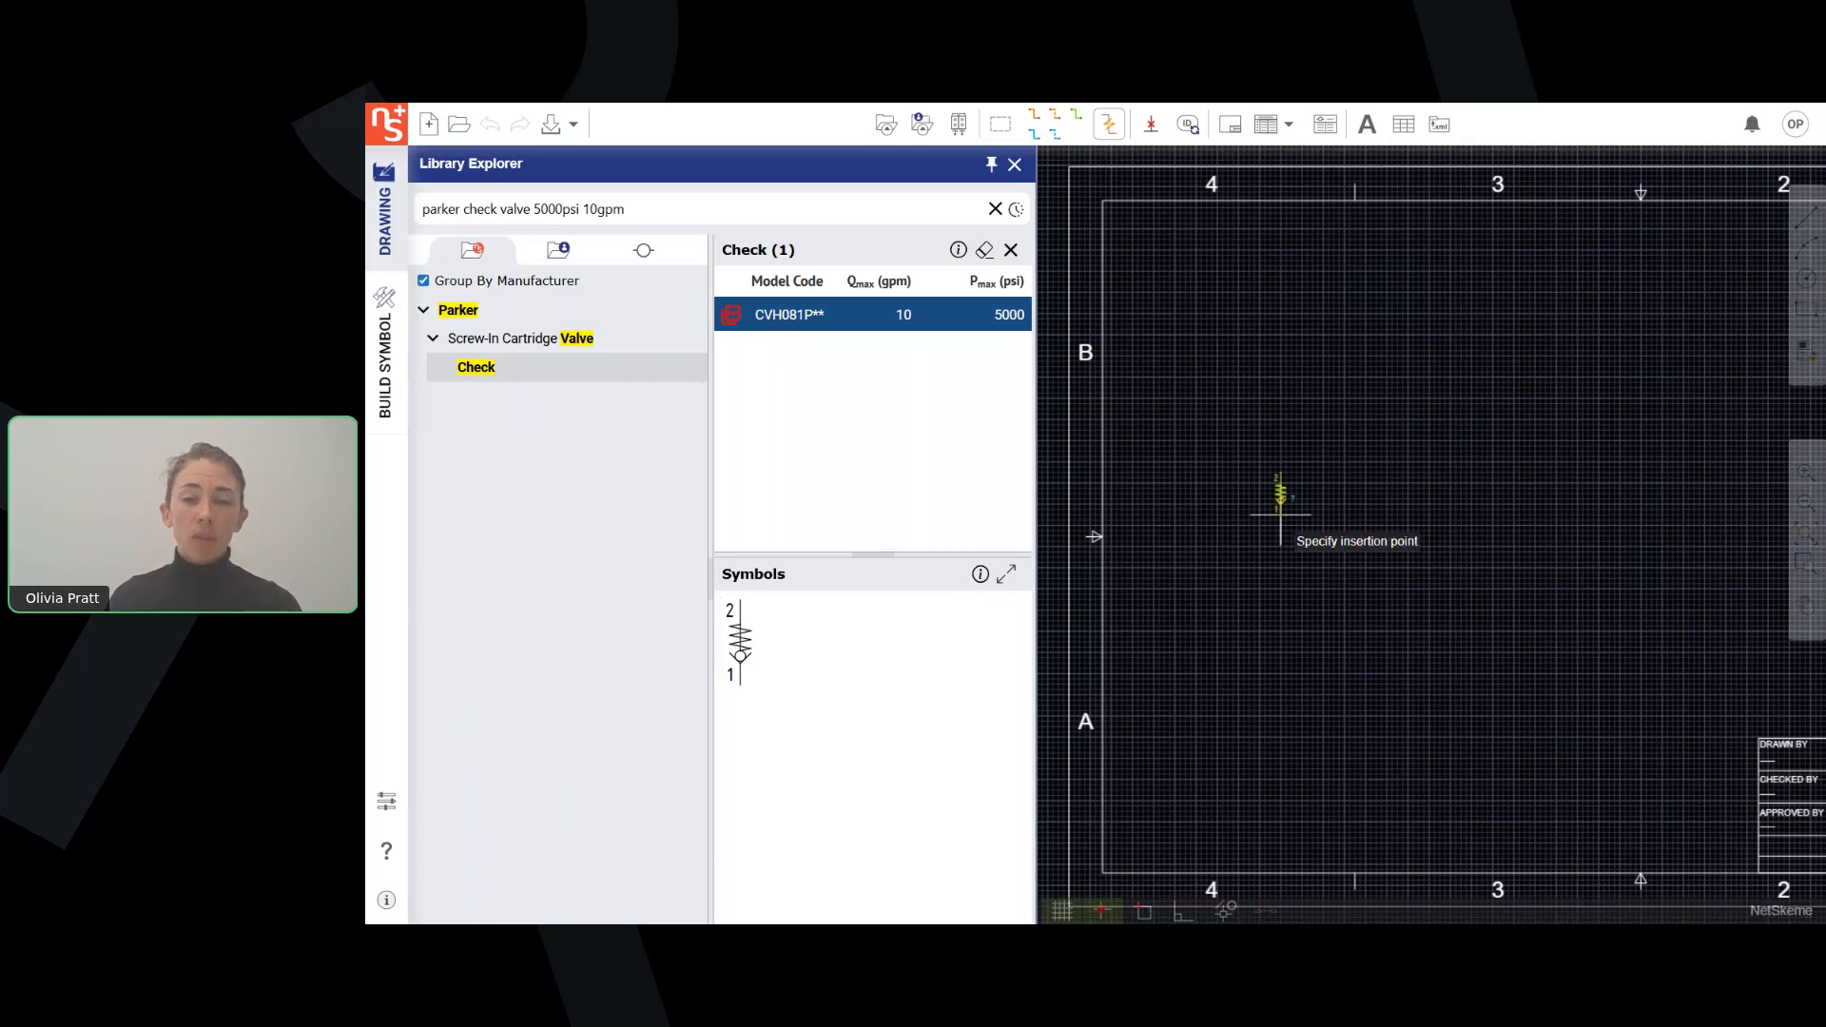
{"action": "left_click", "coordinate": [1281, 496]}
{"action": "scroll", "coordinate": [1322, 575], "scroll_direction": "up", "scroll_amount": 1}
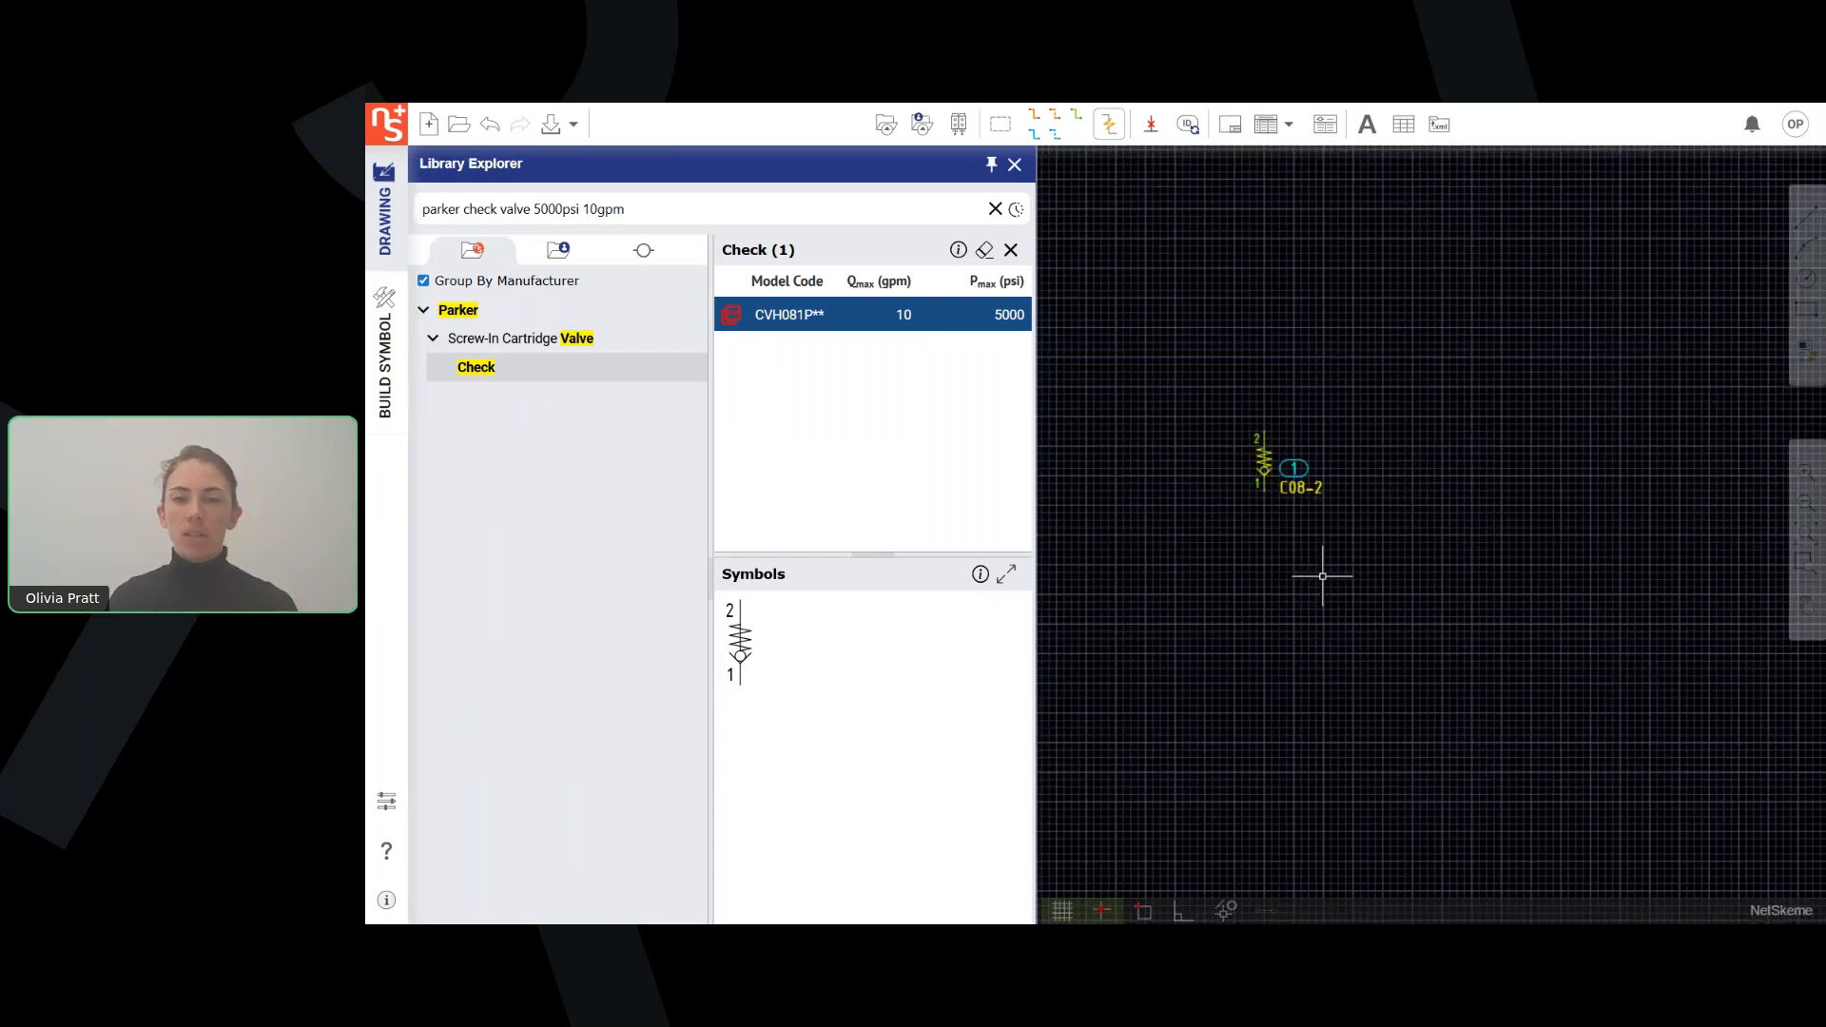
{"action": "scroll", "coordinate": [1187, 673], "scroll_direction": "up", "scroll_amount": 1}
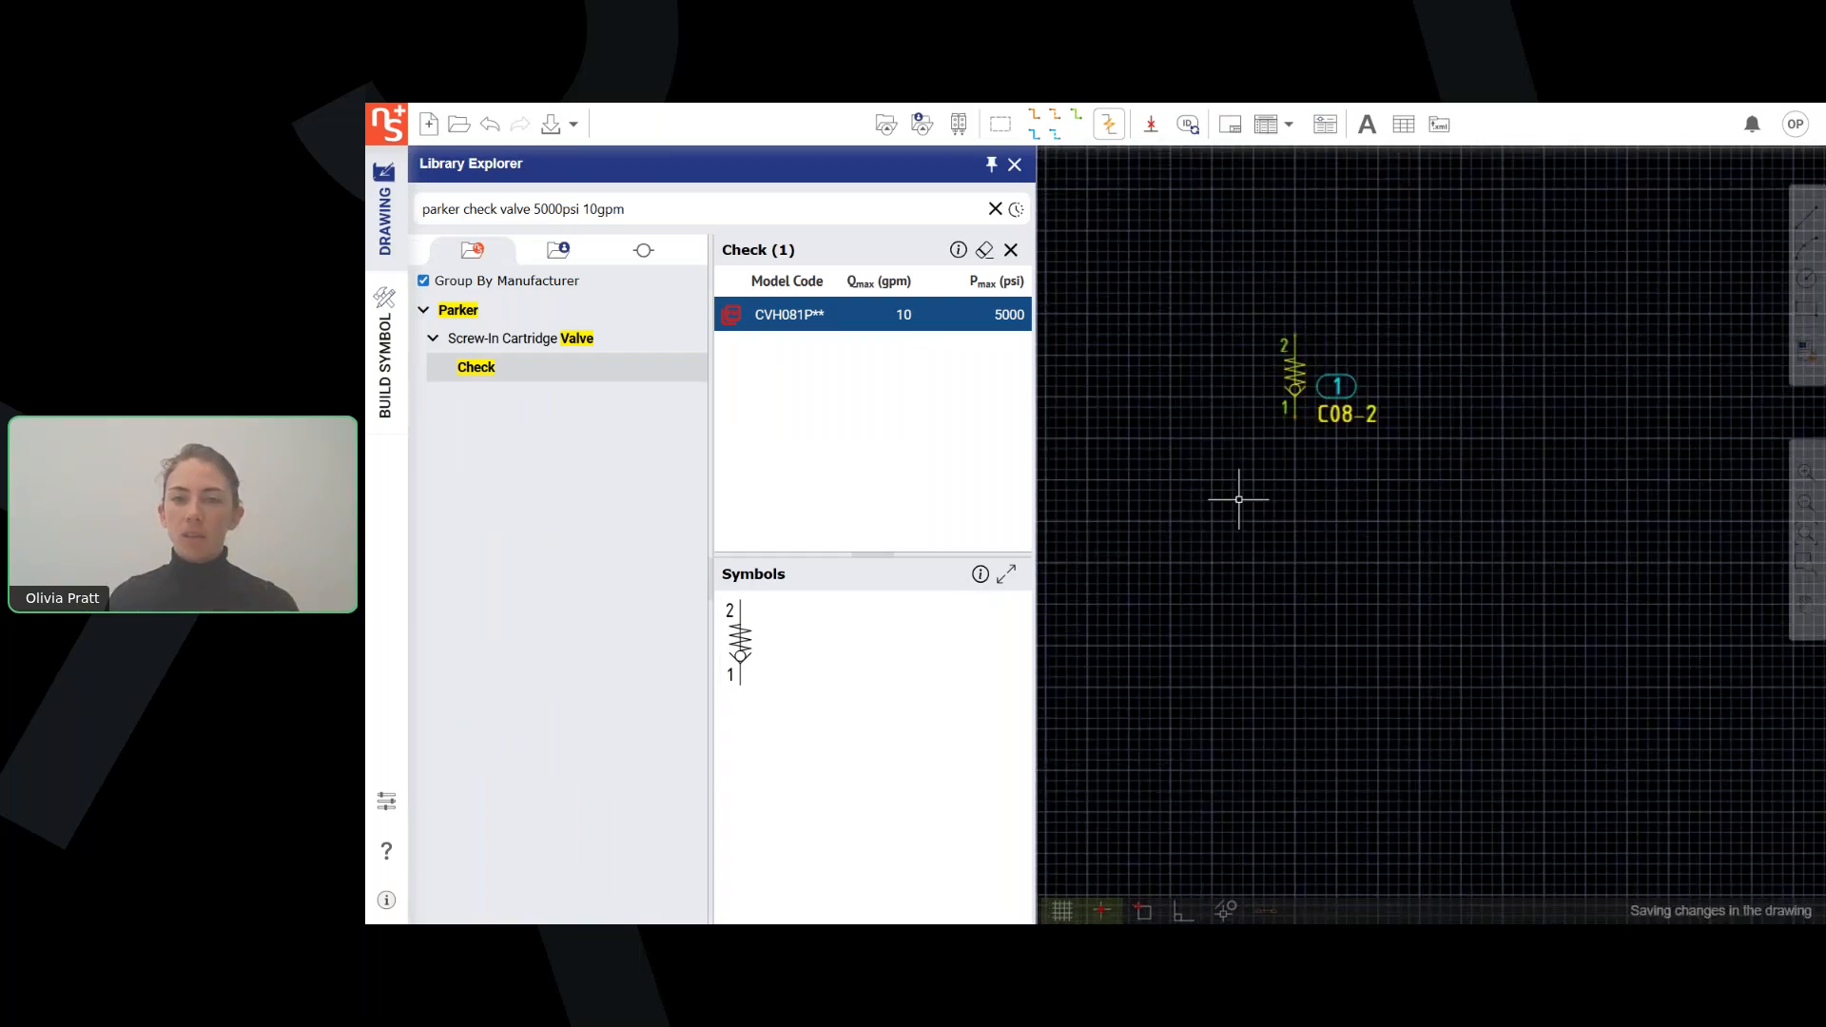
Open the placed check valve's model data for editing and review its extended model data.
{"action": "middle_click_drag", "start_coordinate": [1236, 519], "coordinate": [1225, 564]}
{"action": "scroll", "coordinate": [1229, 617], "scroll_direction": "down", "scroll_amount": 1}
{"action": "right_click", "coordinate": [1257, 455]}
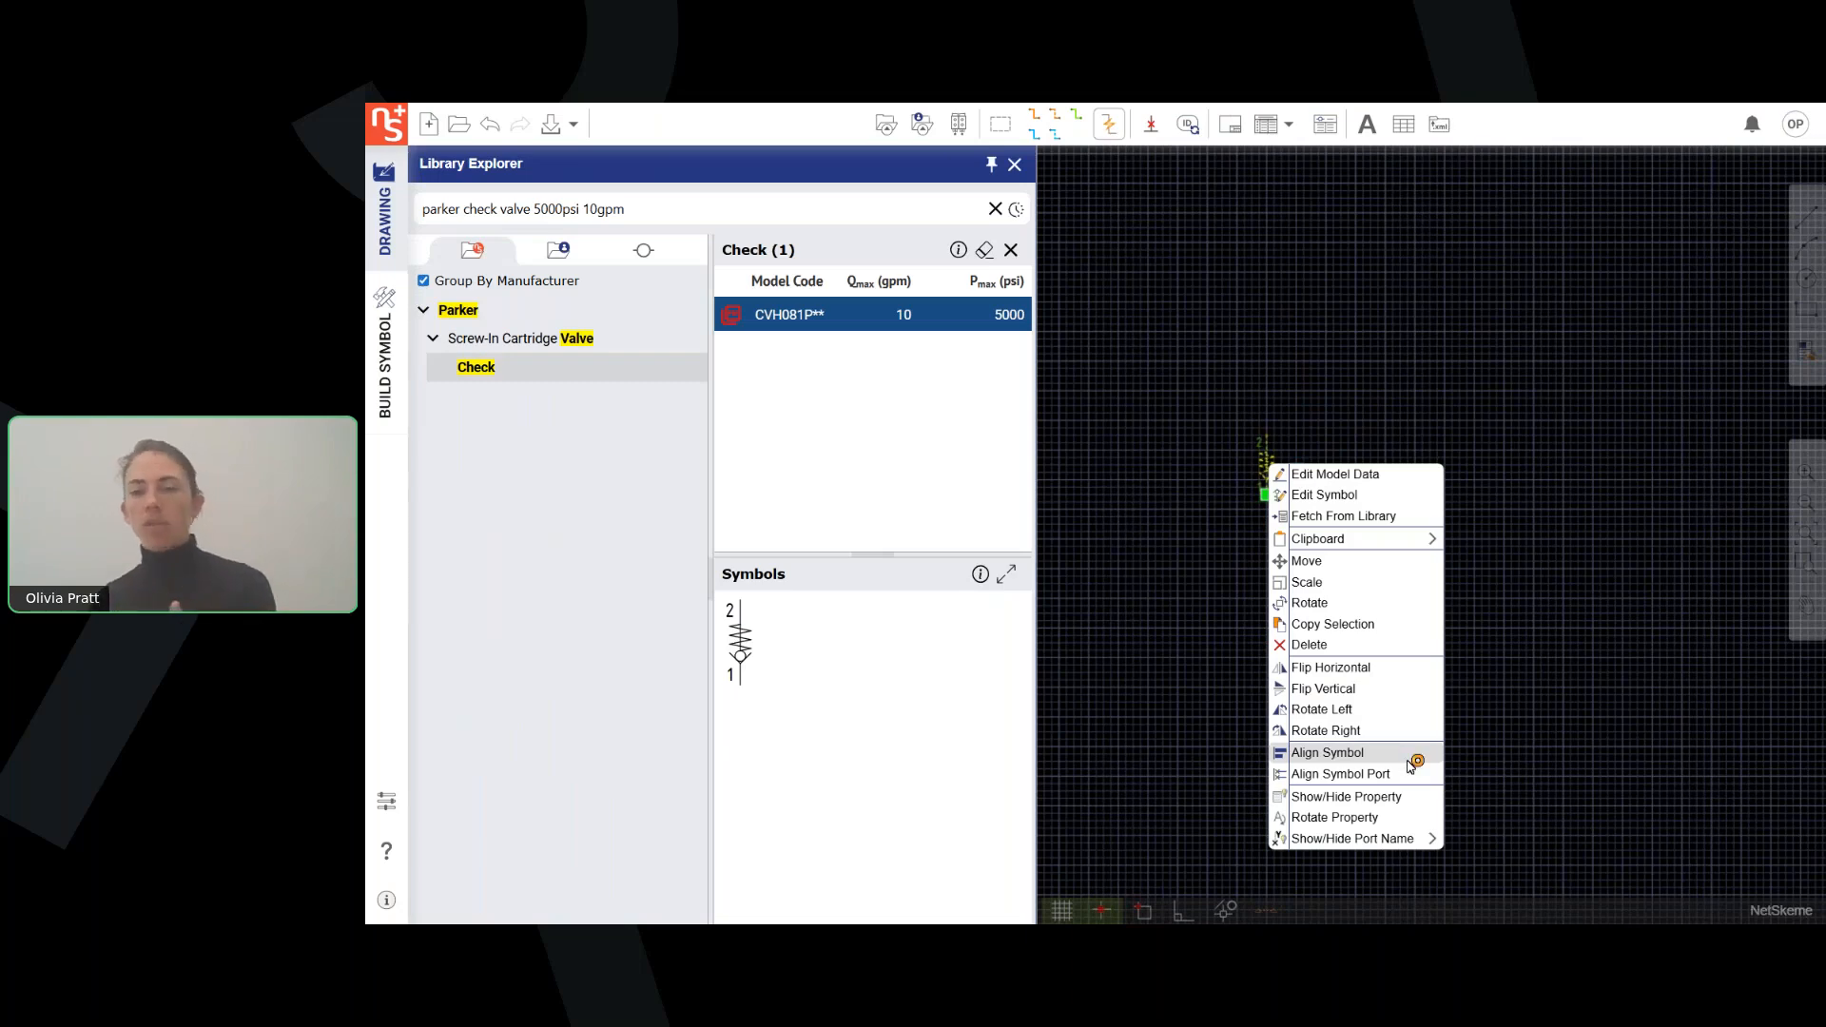
{"action": "left_click", "coordinate": [1406, 485]}
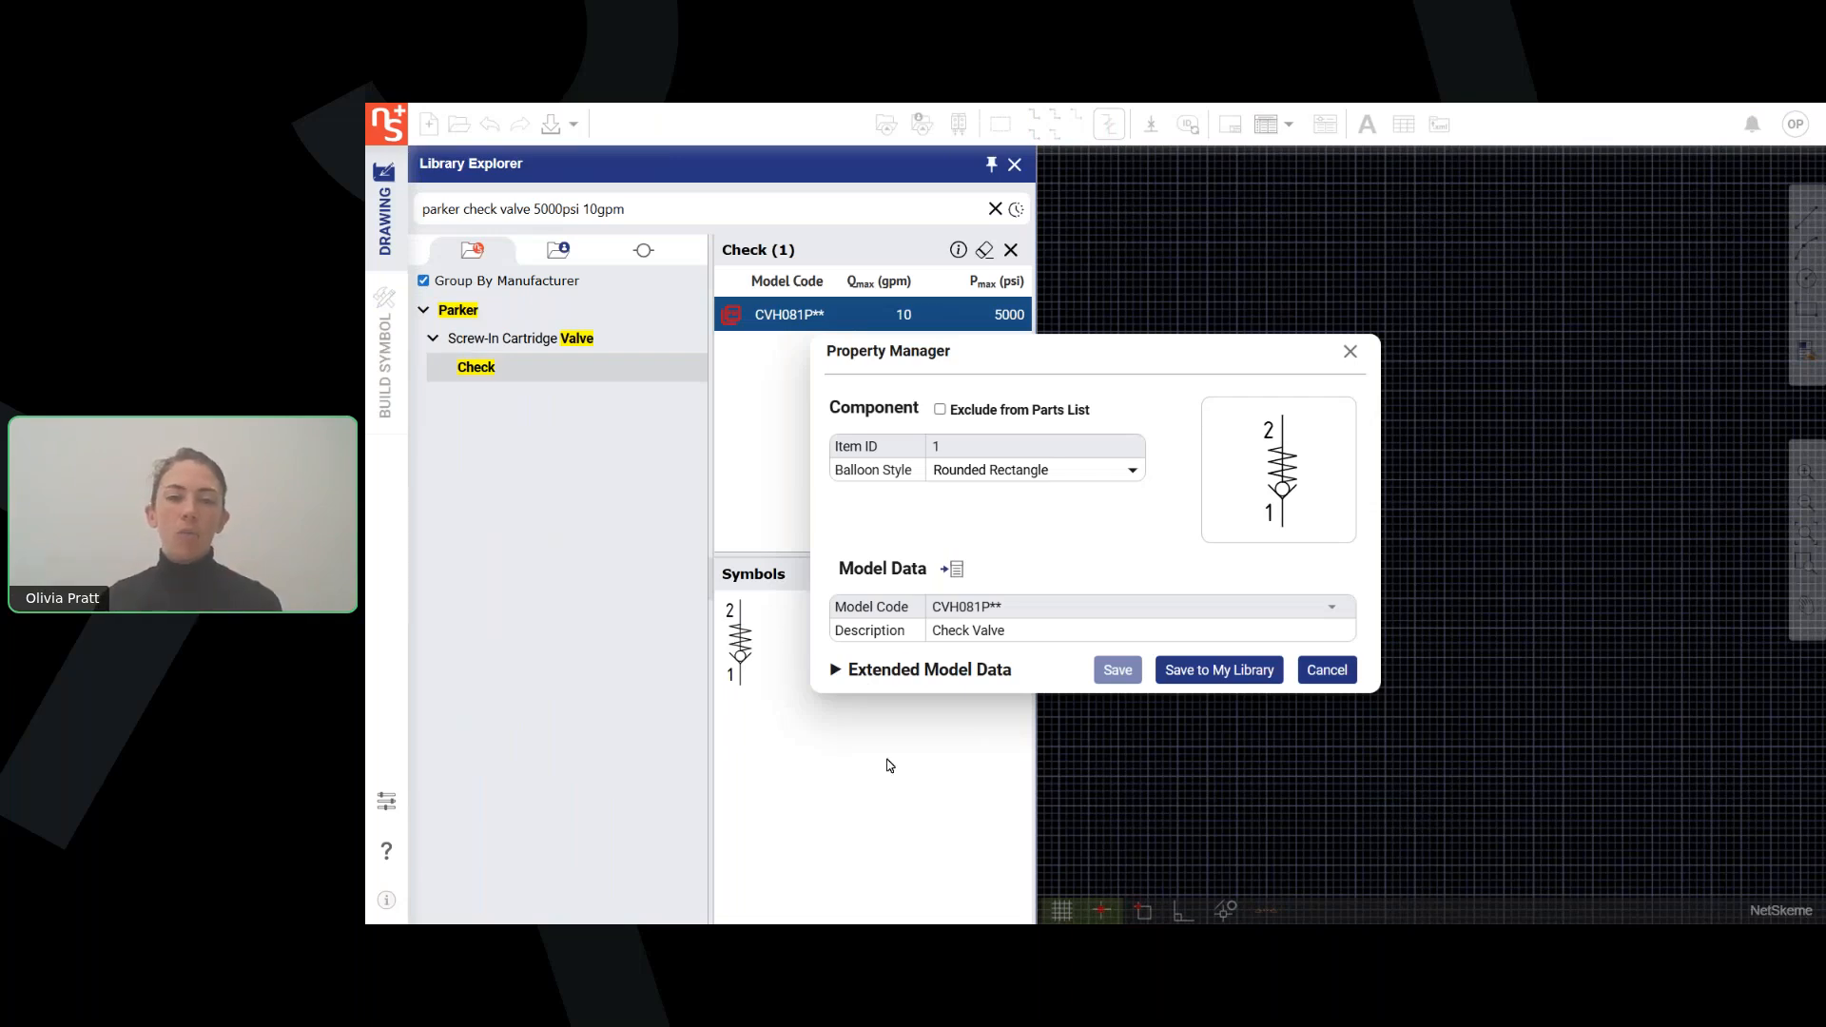
{"action": "left_click", "coordinate": [885, 672]}
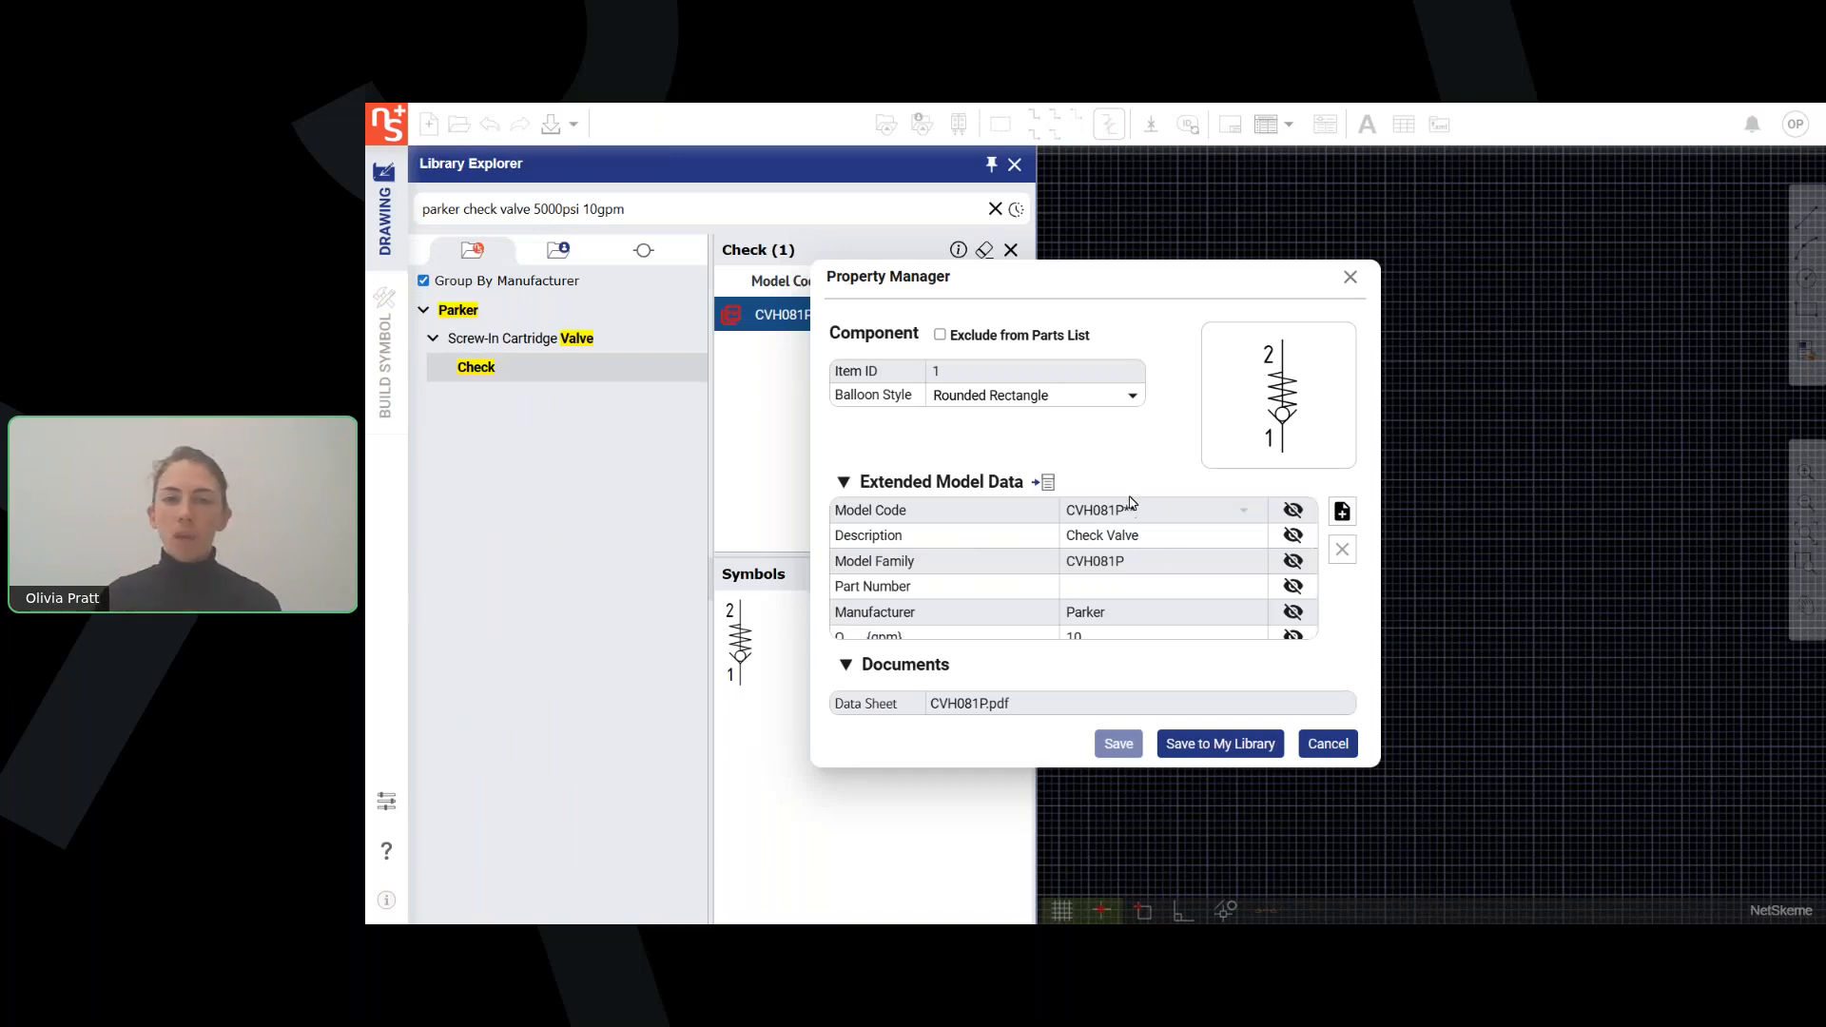
{"action": "scroll", "coordinate": [1144, 536], "scroll_direction": "down", "scroll_amount": 1}
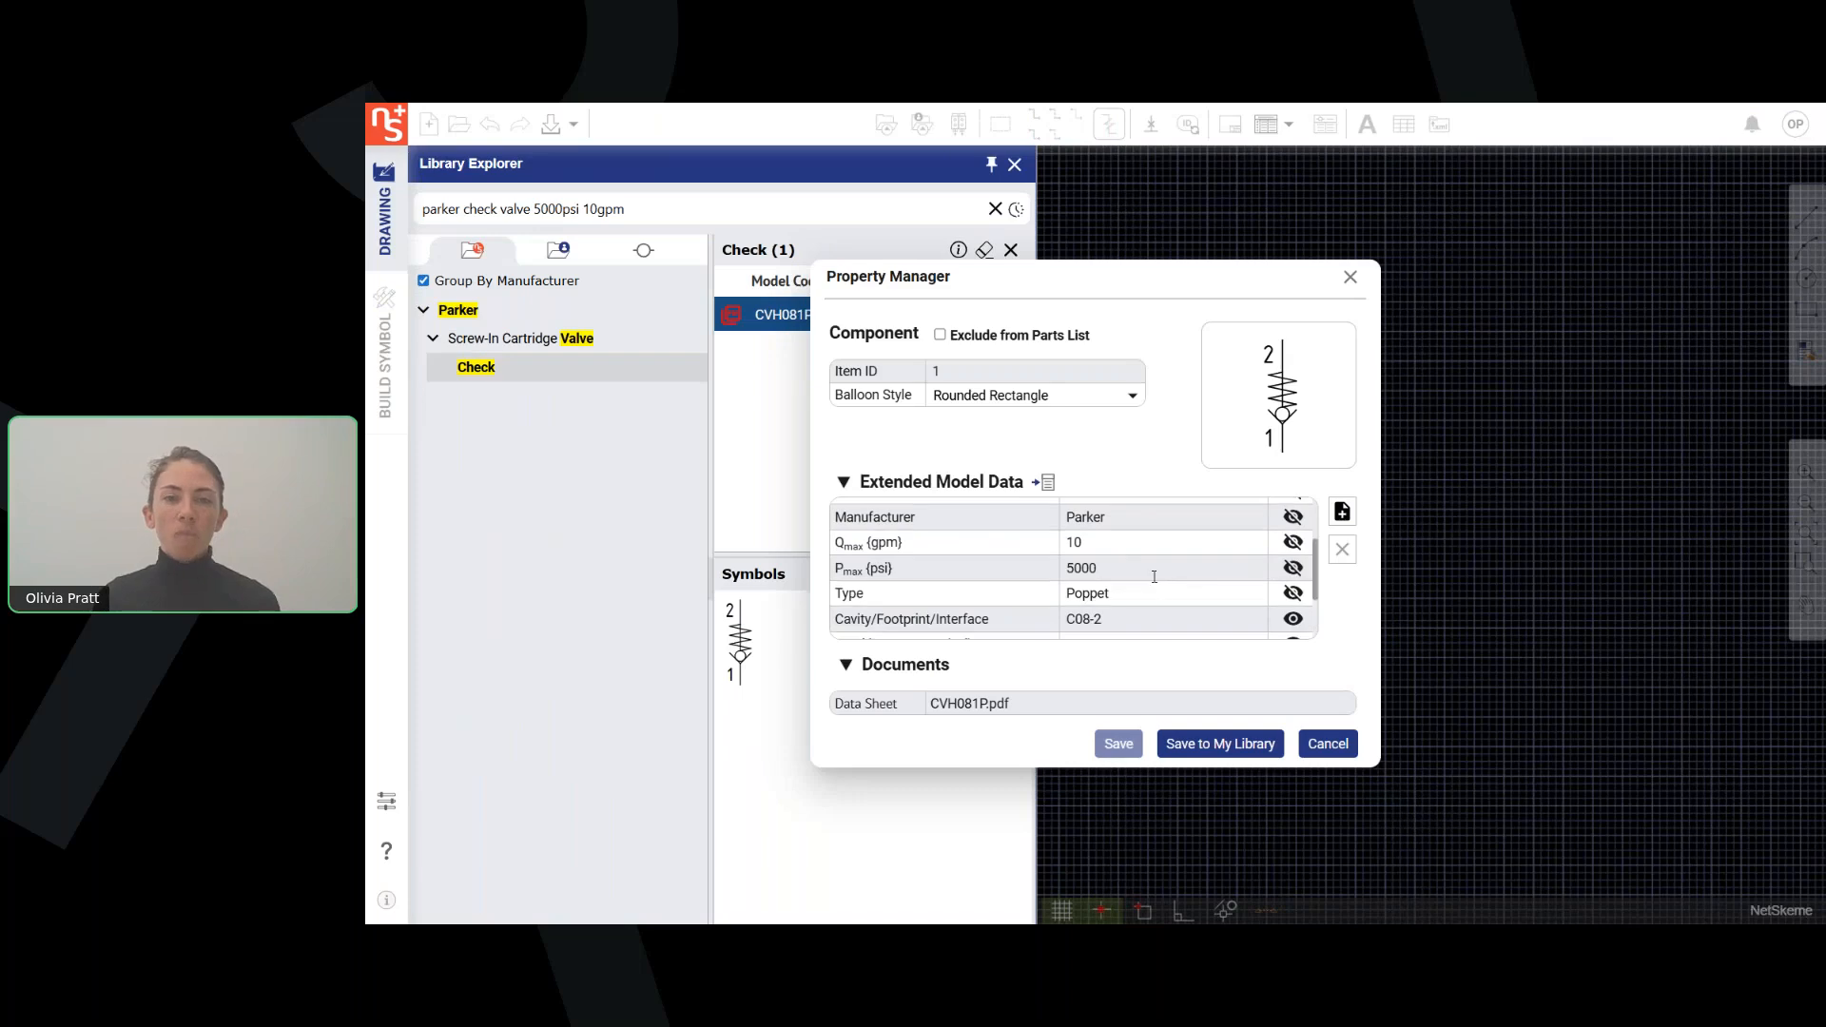
Add the List Price property from the full property list to the check valve component.
{"action": "left_click", "coordinate": [1341, 514]}
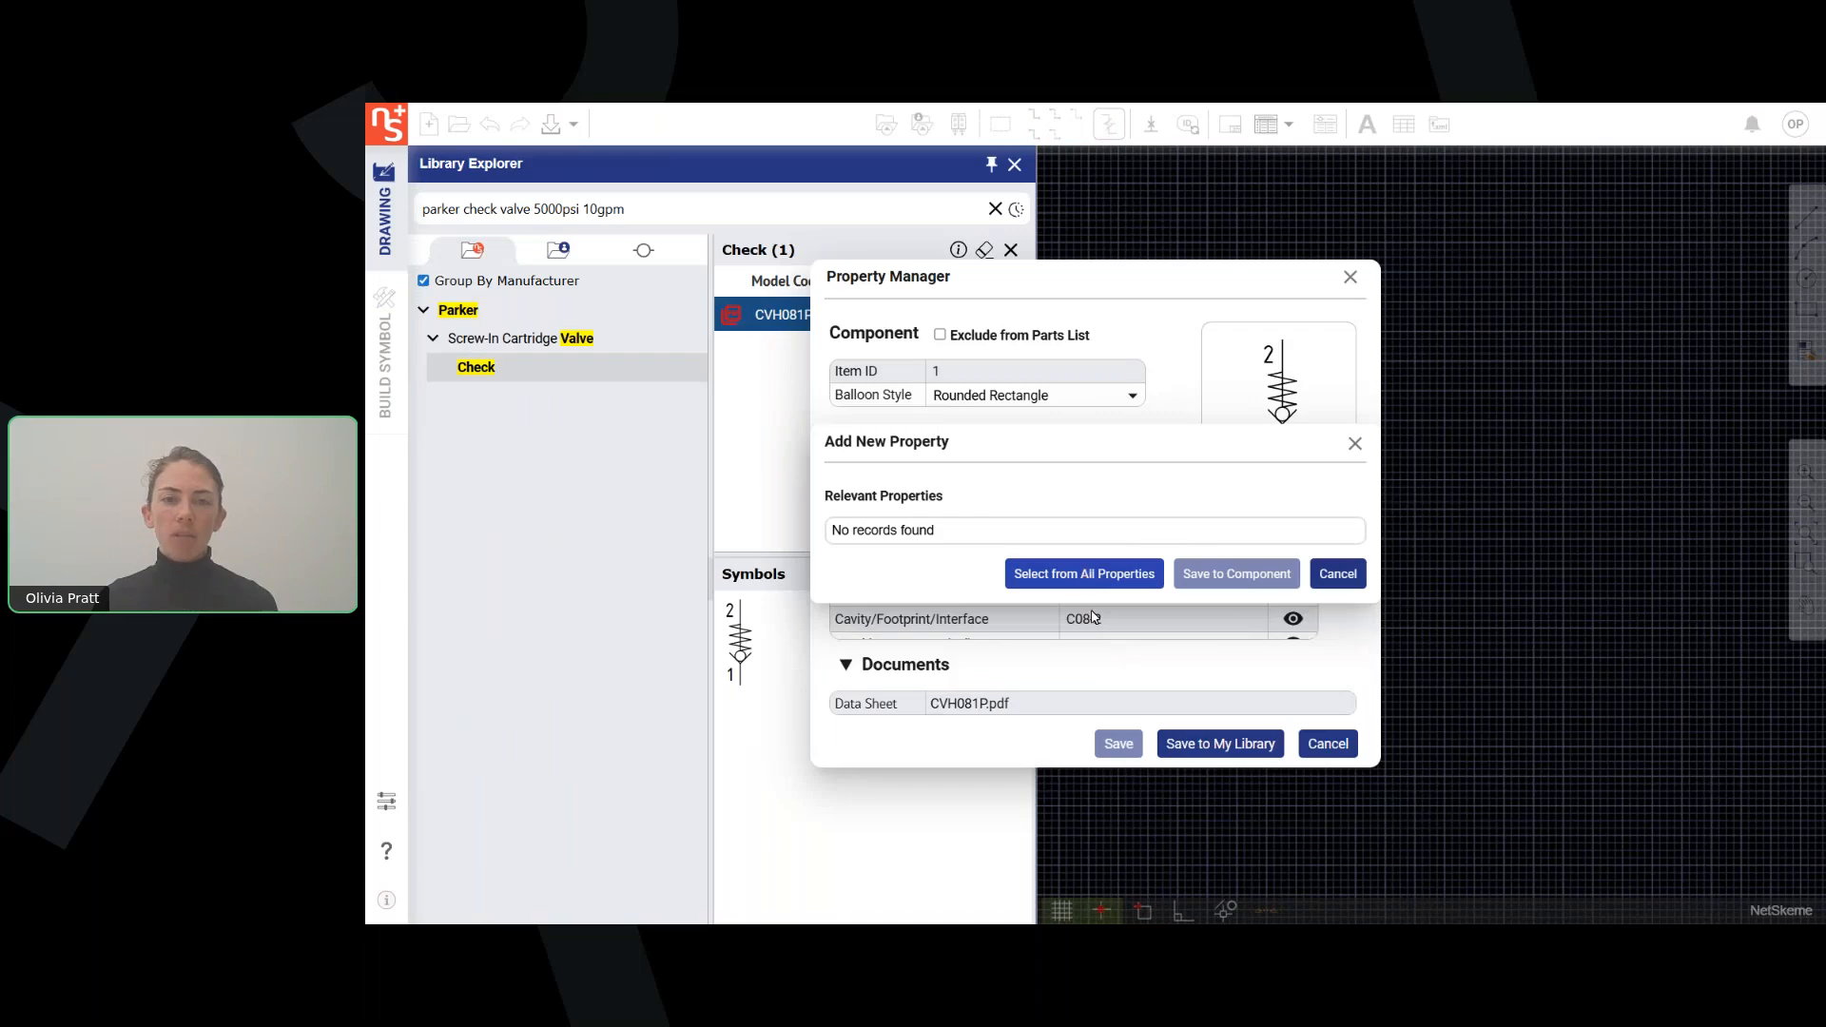
{"action": "left_click", "coordinate": [1084, 574]}
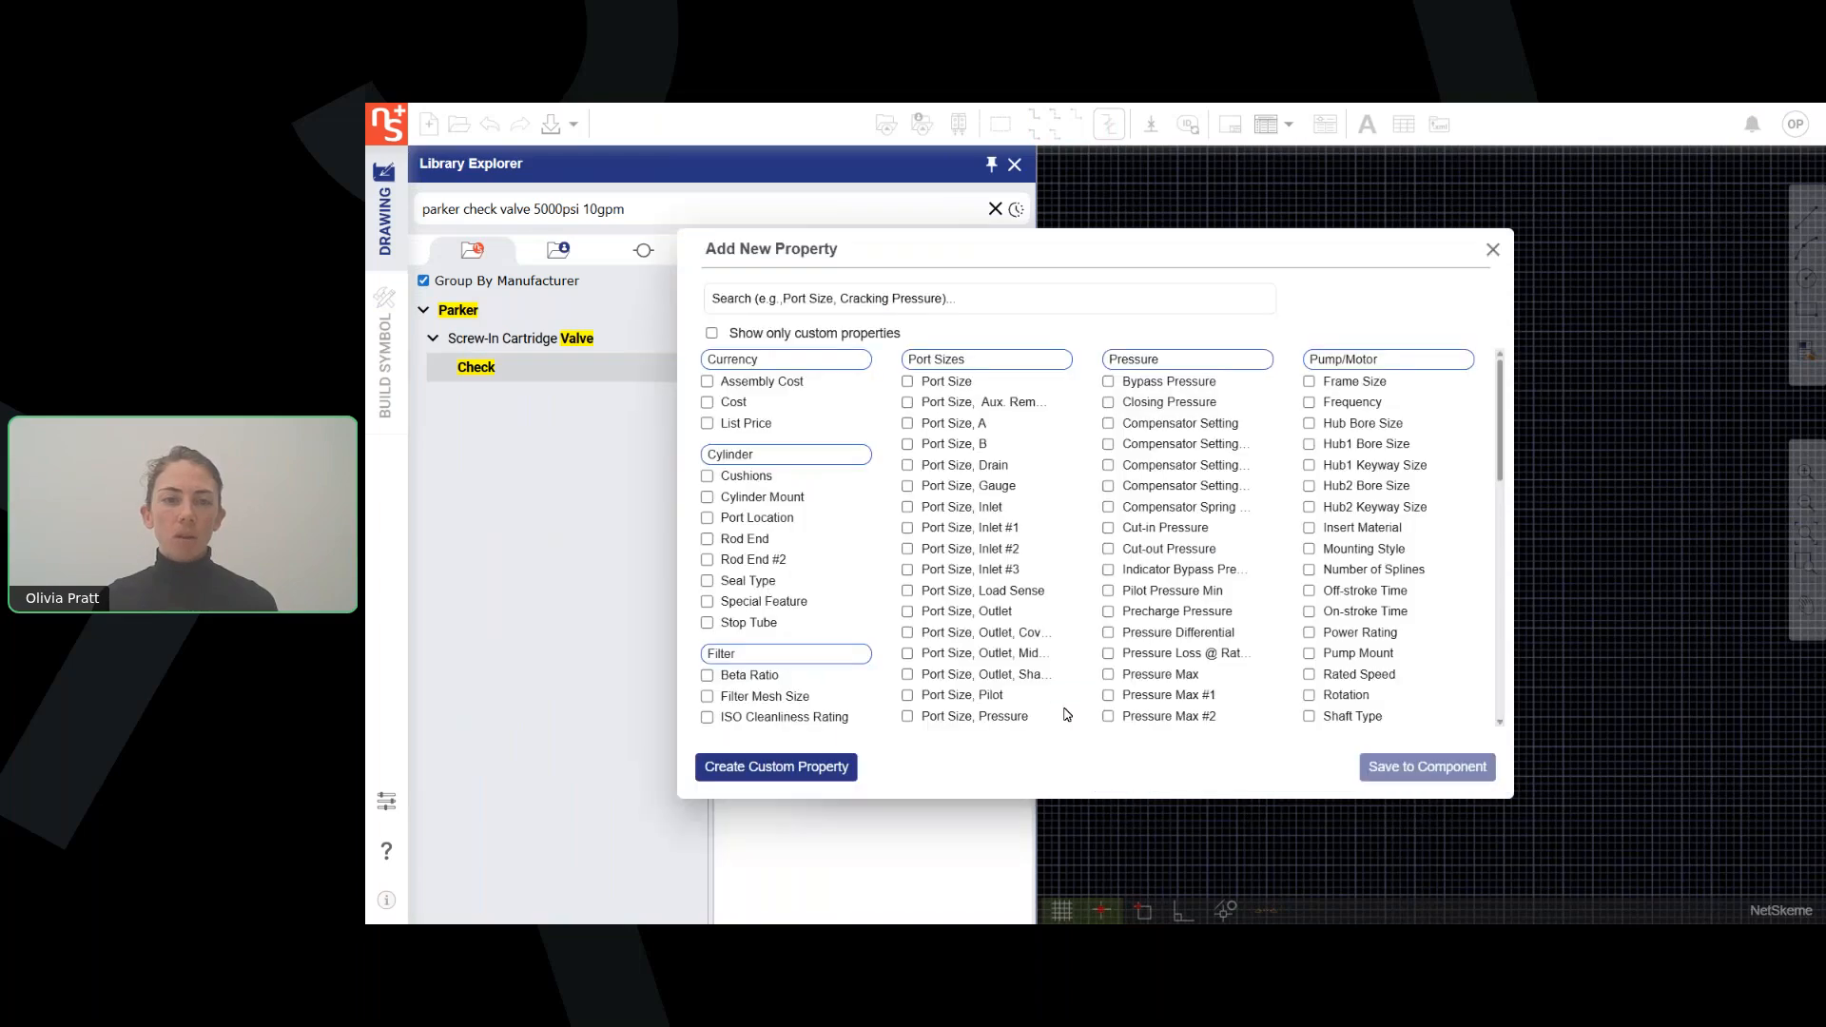
{"action": "left_click", "coordinate": [720, 428]}
{"action": "left_click", "coordinate": [1408, 773]}
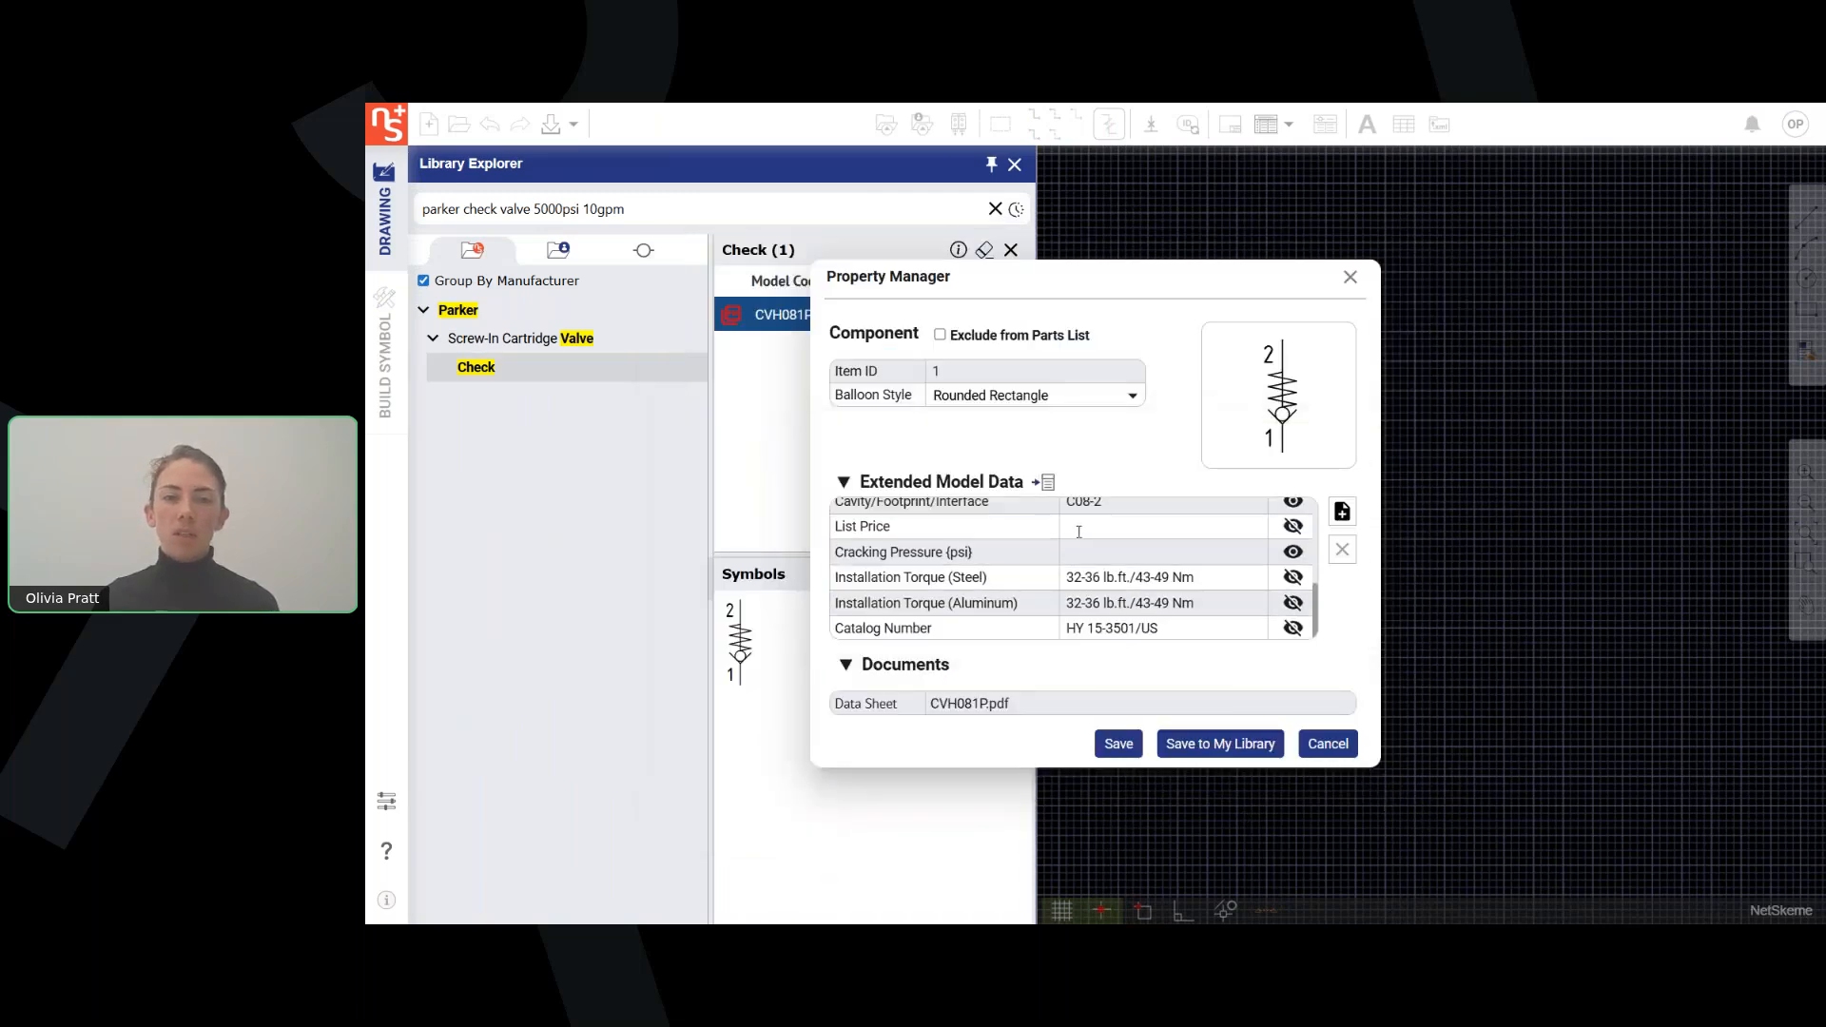
Set the check valve's list price to 20, make its Pmax value visible on the drawing, and save the properties.
{"action": "scroll", "coordinate": [1084, 552], "scroll_direction": "up", "scroll_amount": 2}
{"action": "scroll", "coordinate": [1102, 580], "scroll_direction": "down", "scroll_amount": 2}
{"action": "left_click", "coordinate": [1103, 532]}
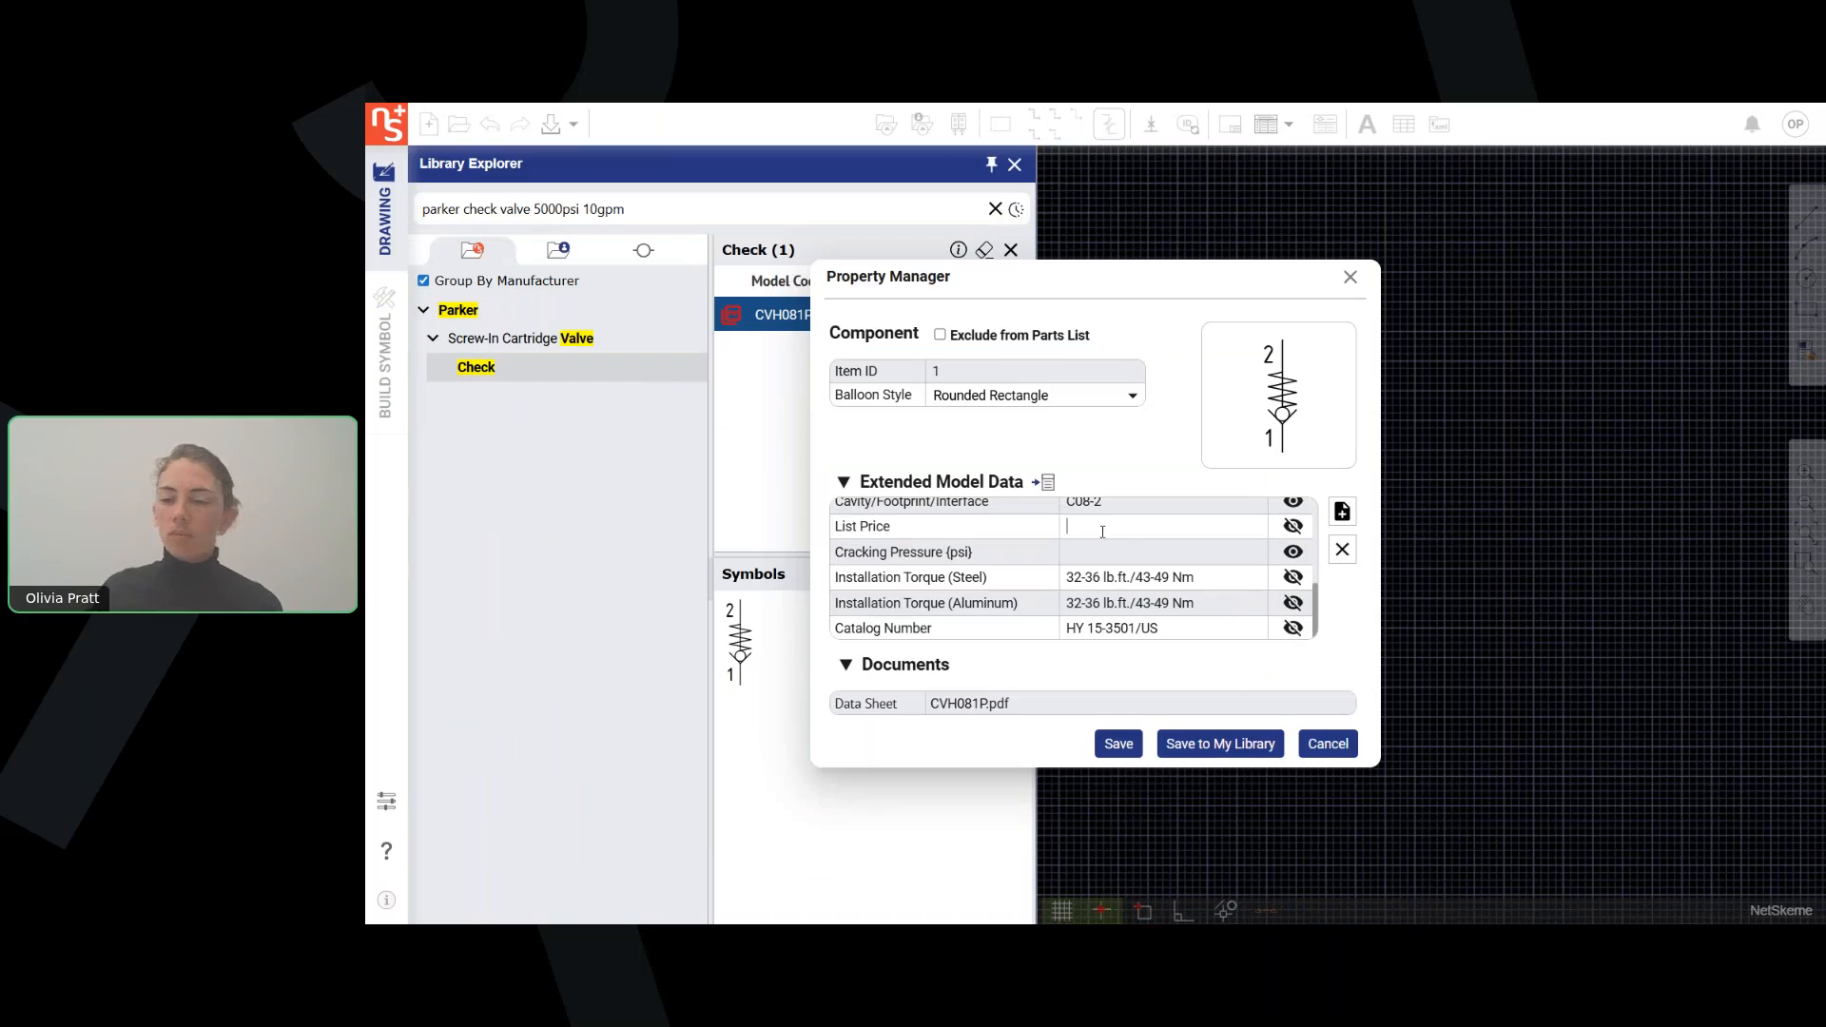
{"action": "type", "text": "20"}
{"action": "scroll", "coordinate": [1104, 533], "scroll_direction": "up", "scroll_amount": 2}
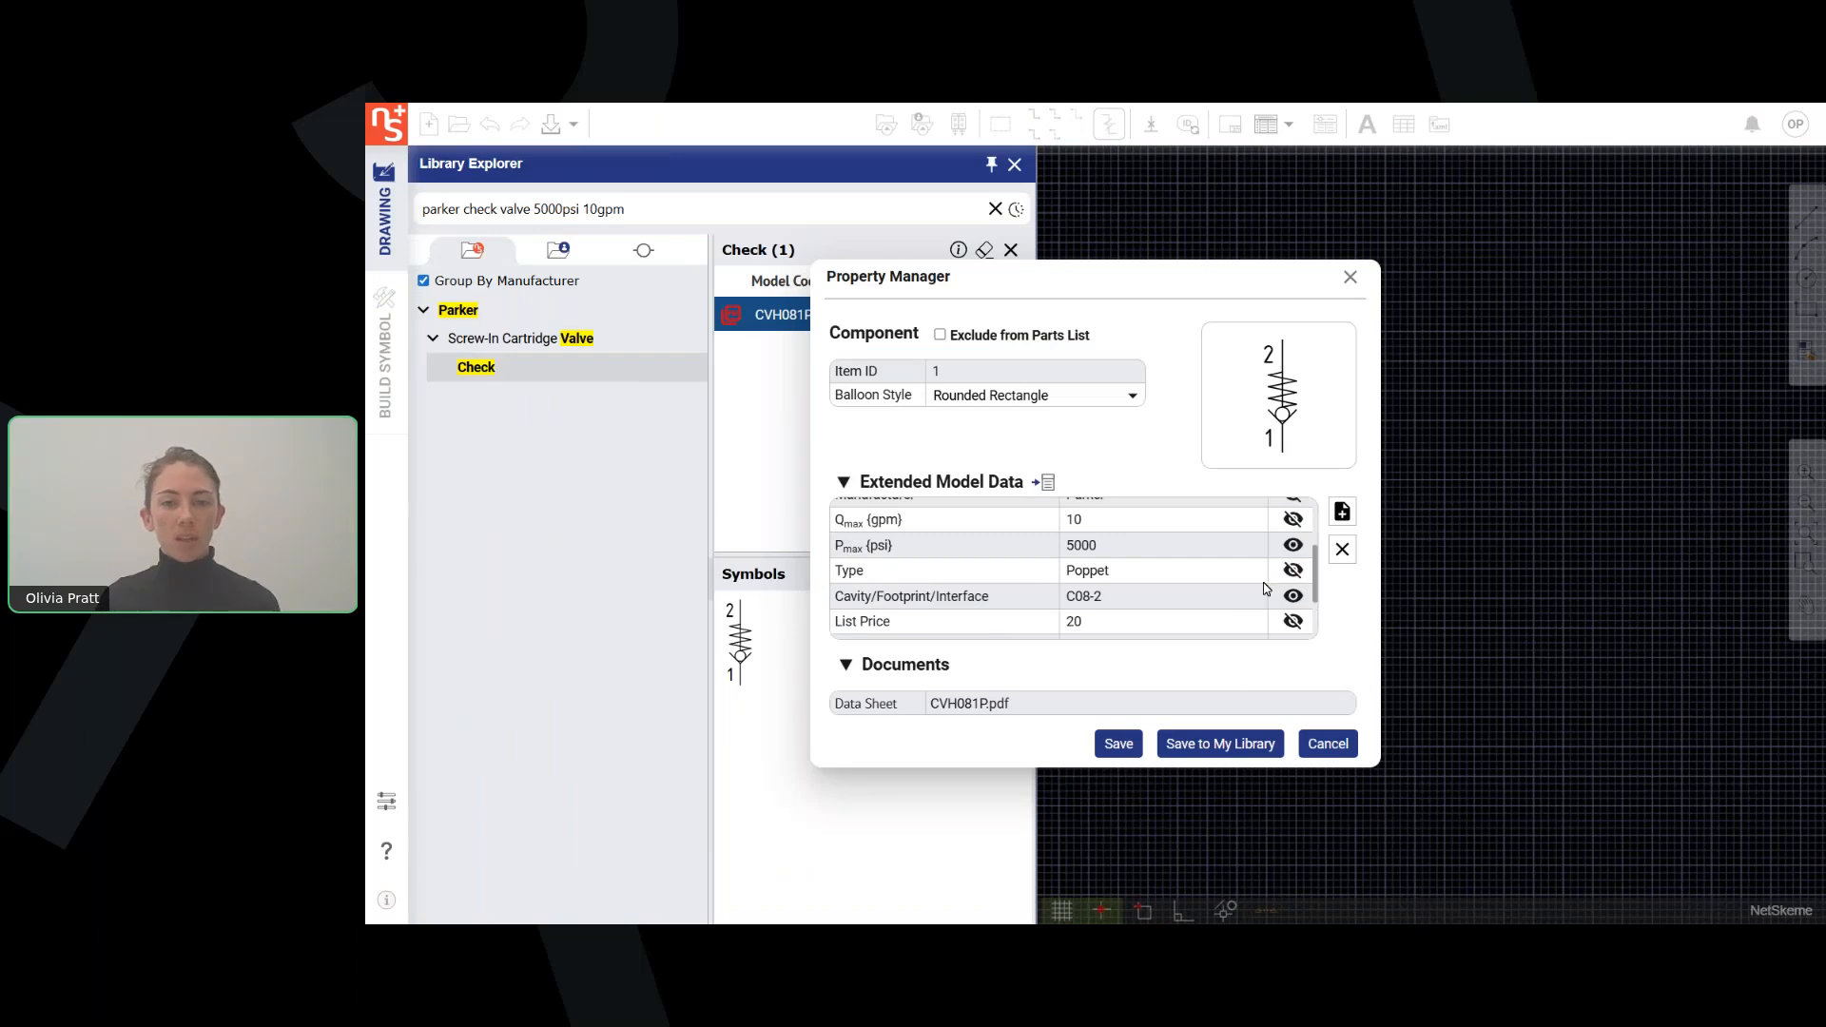
{"action": "left_click_drag", "start_coordinate": [1010, 275], "coordinate": [762, 240]}
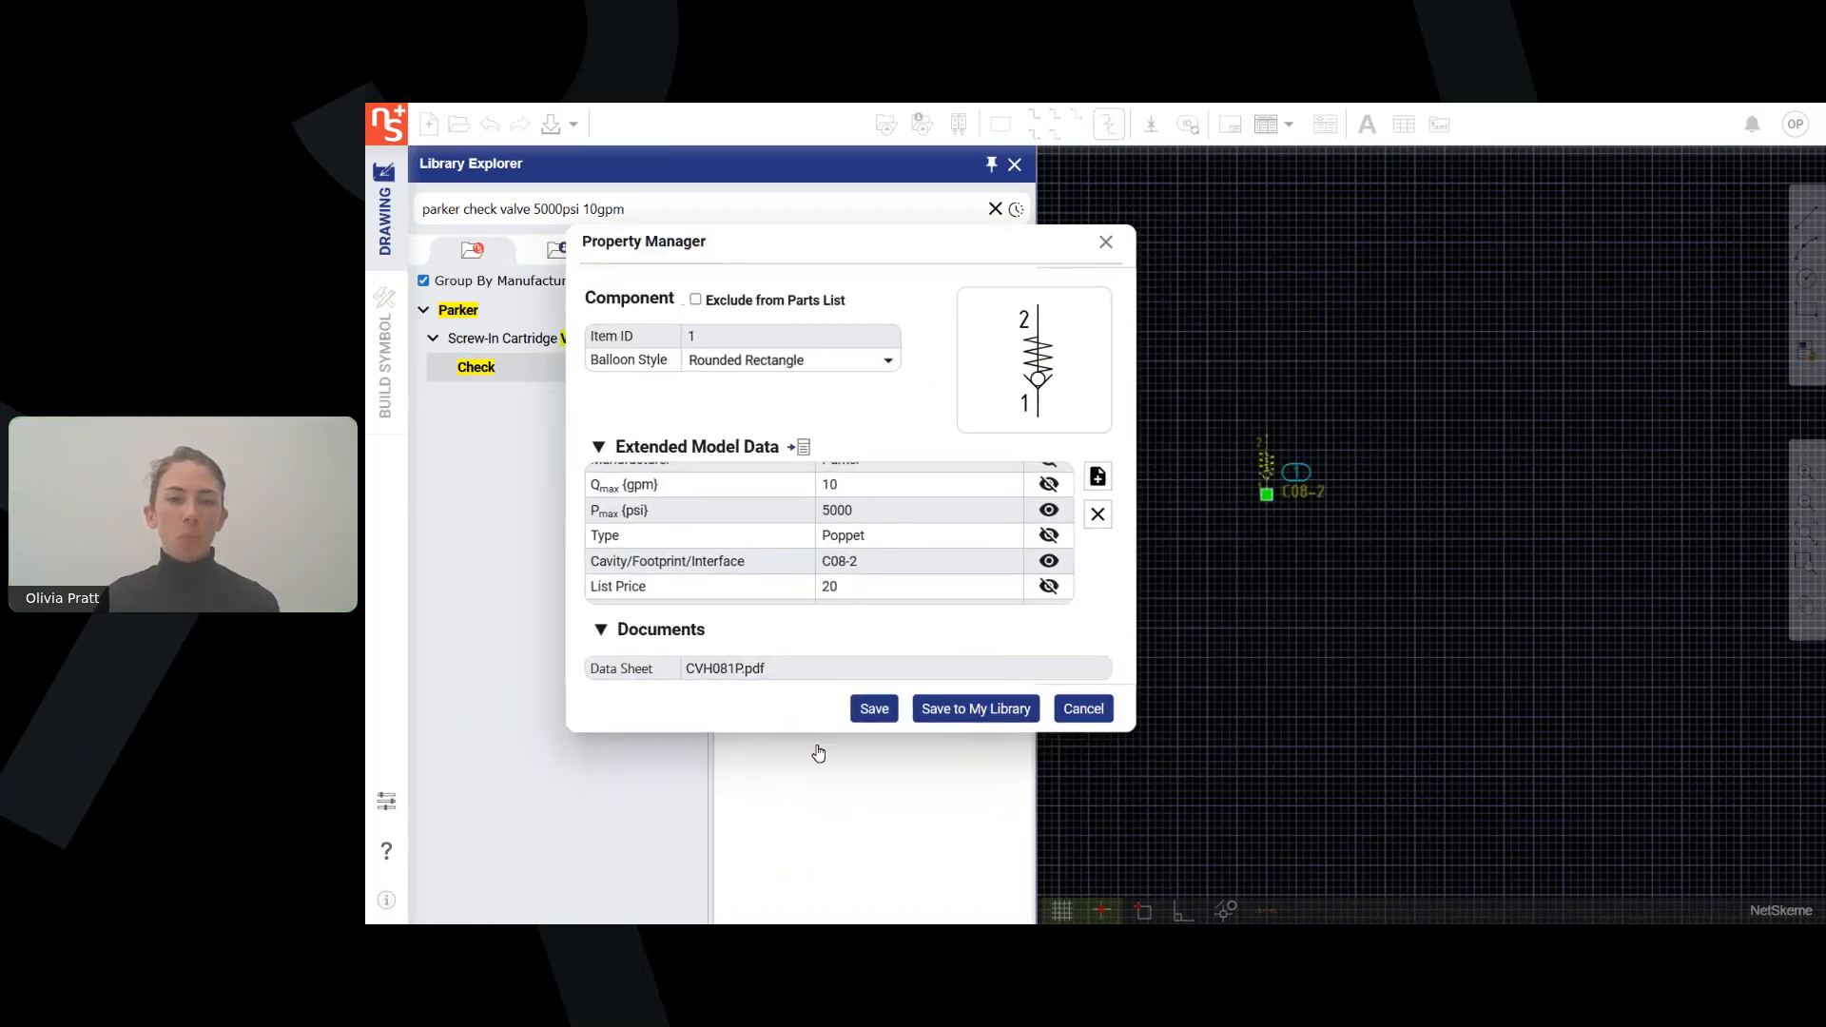
{"action": "left_click", "coordinate": [874, 706]}
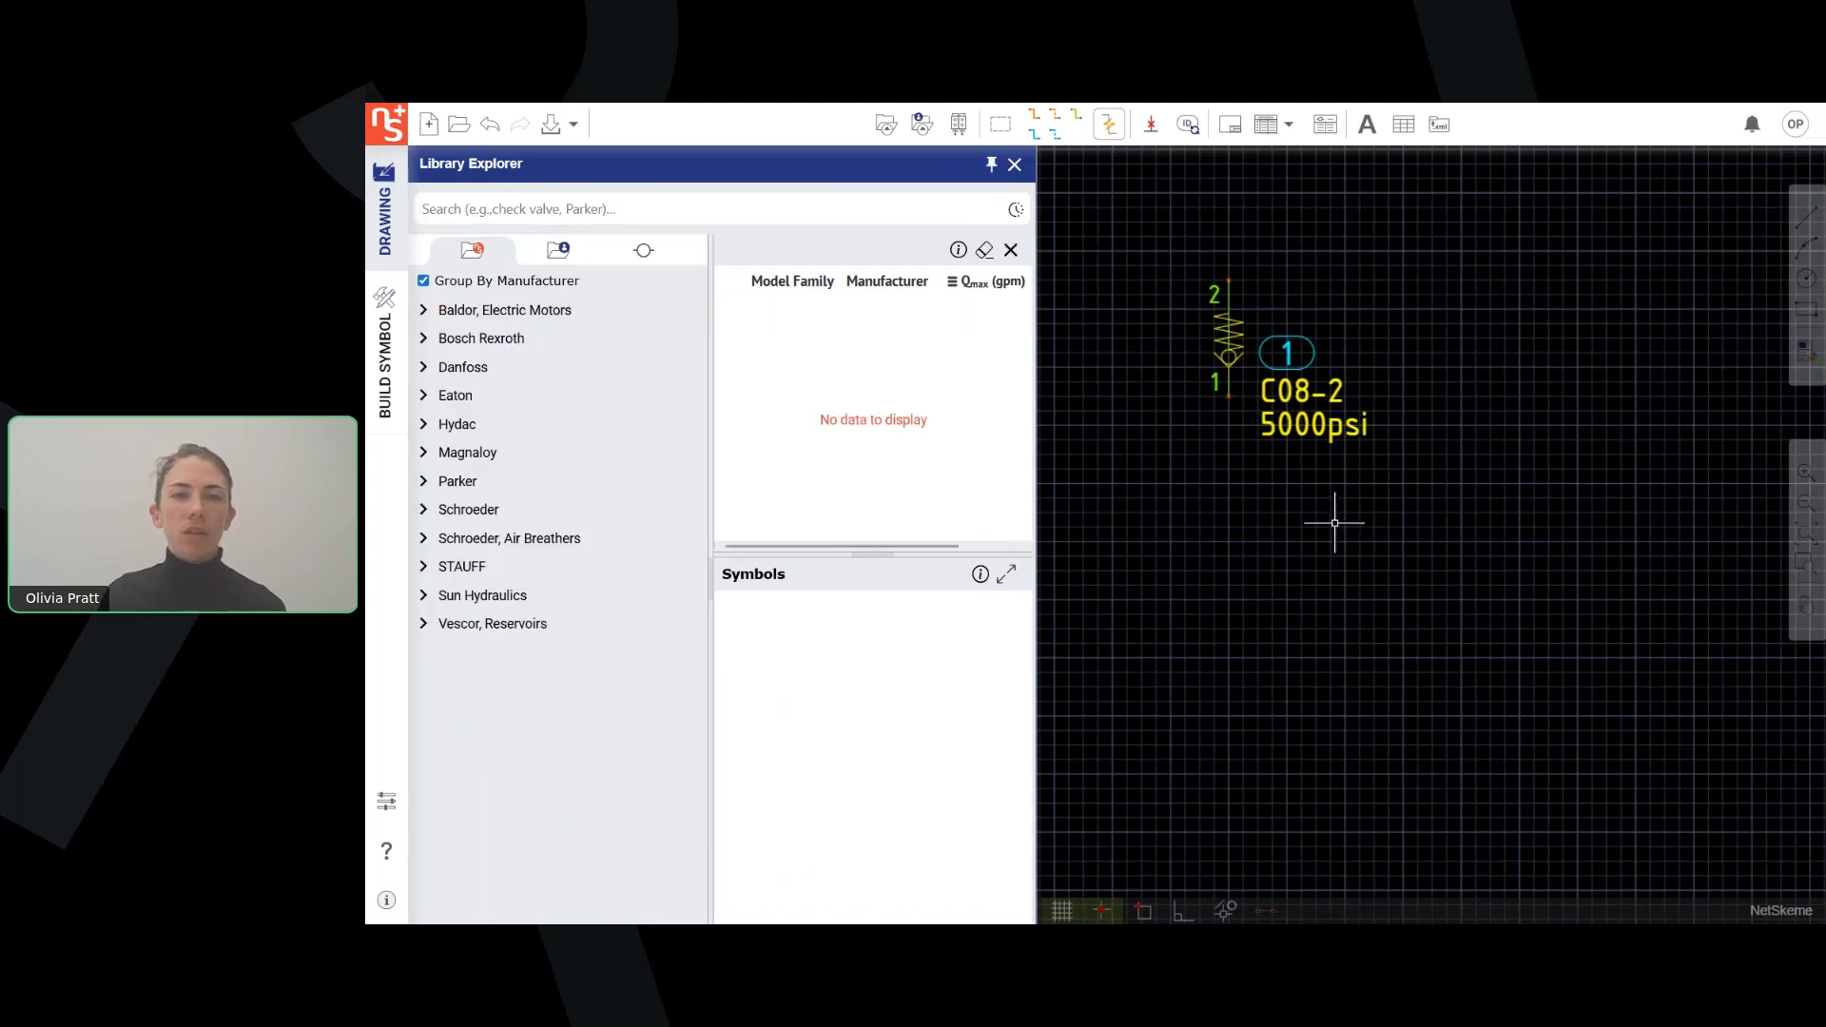
Search the library for "4we6" and list Bosch Rexroth's non-stackable, double solenoid, spring centered directional control valves.
{"action": "left_click", "coordinate": [602, 196]}
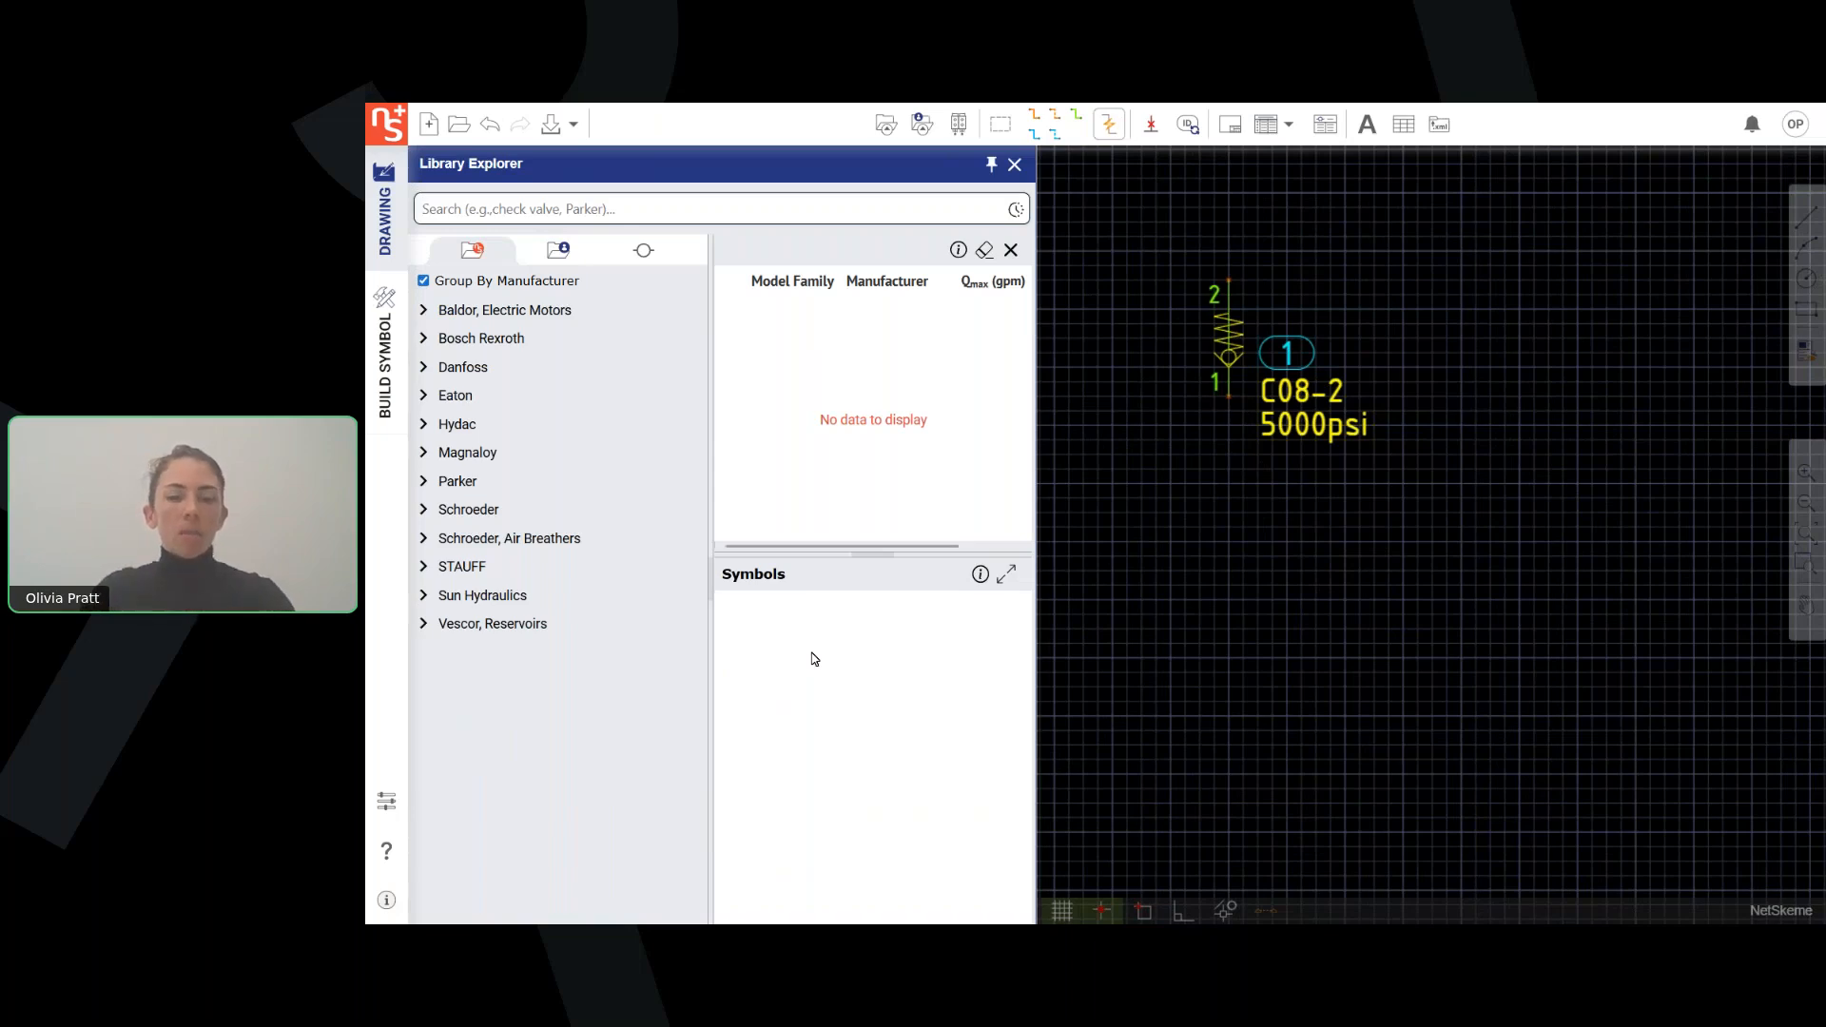
{"action": "type", "text": "4we"}
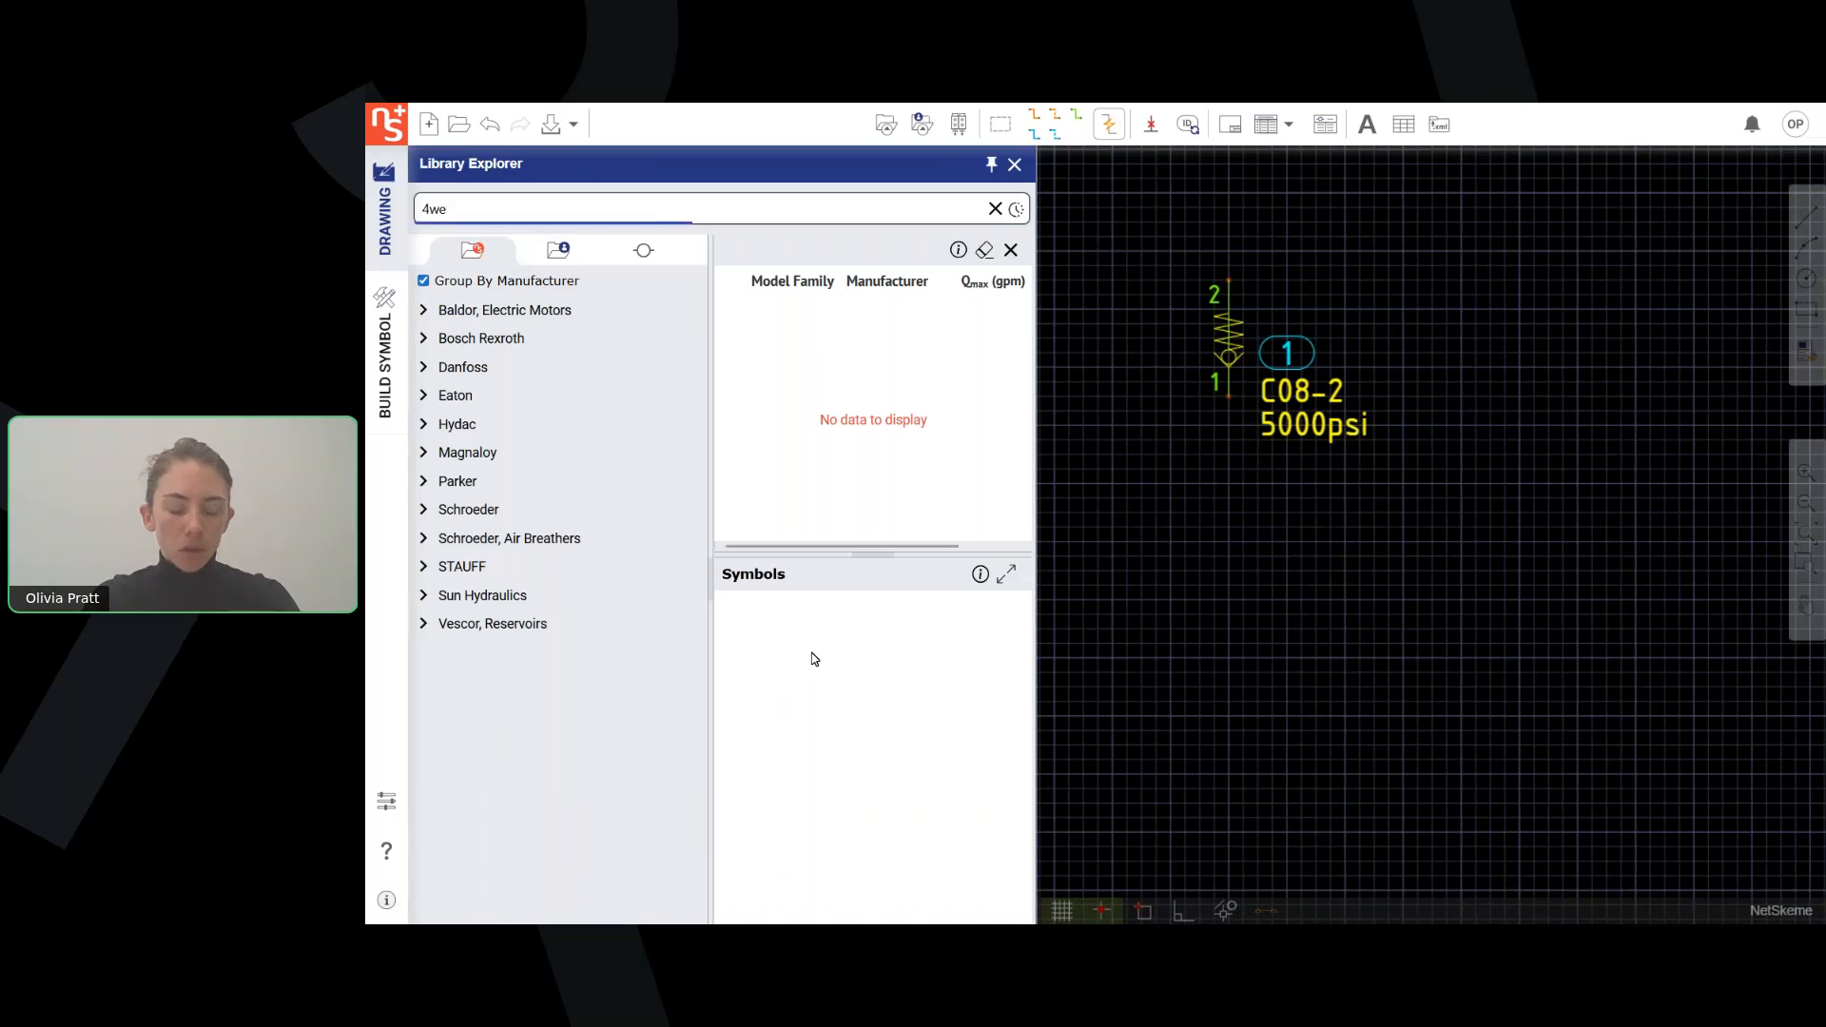
{"action": "type", "text": "6"}
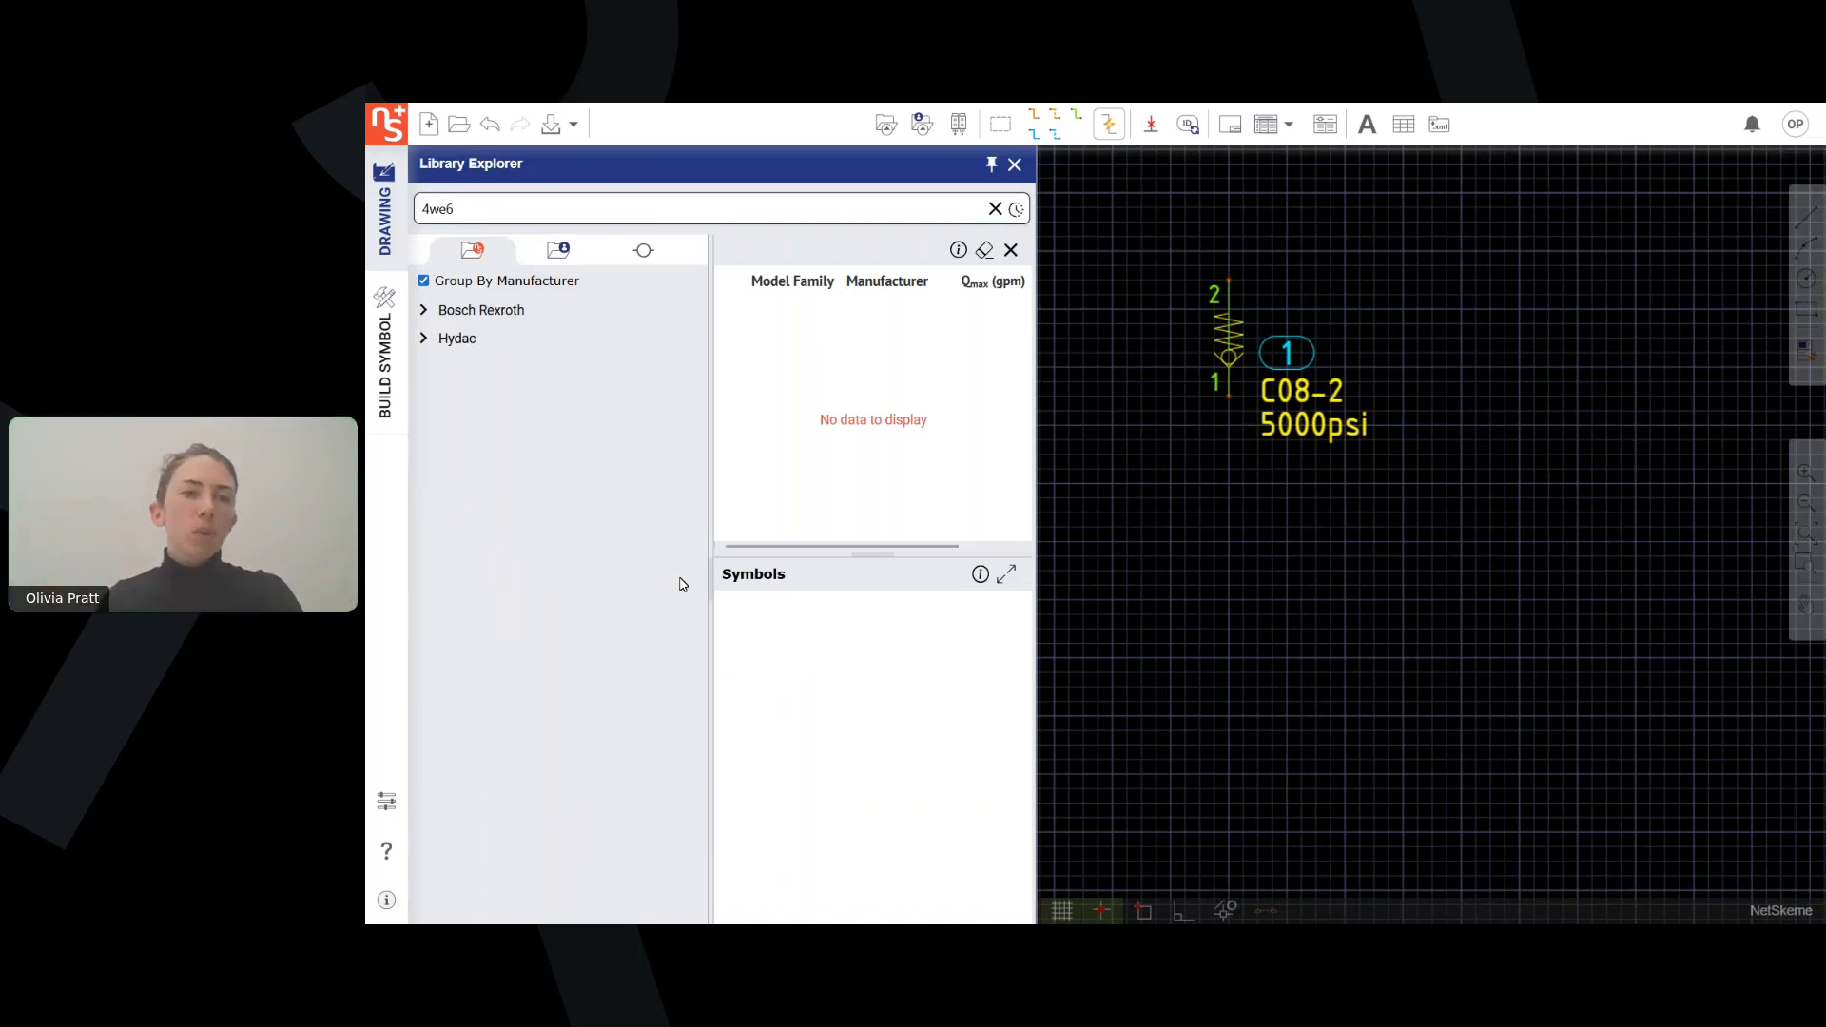
{"action": "left_click", "coordinate": [501, 311]}
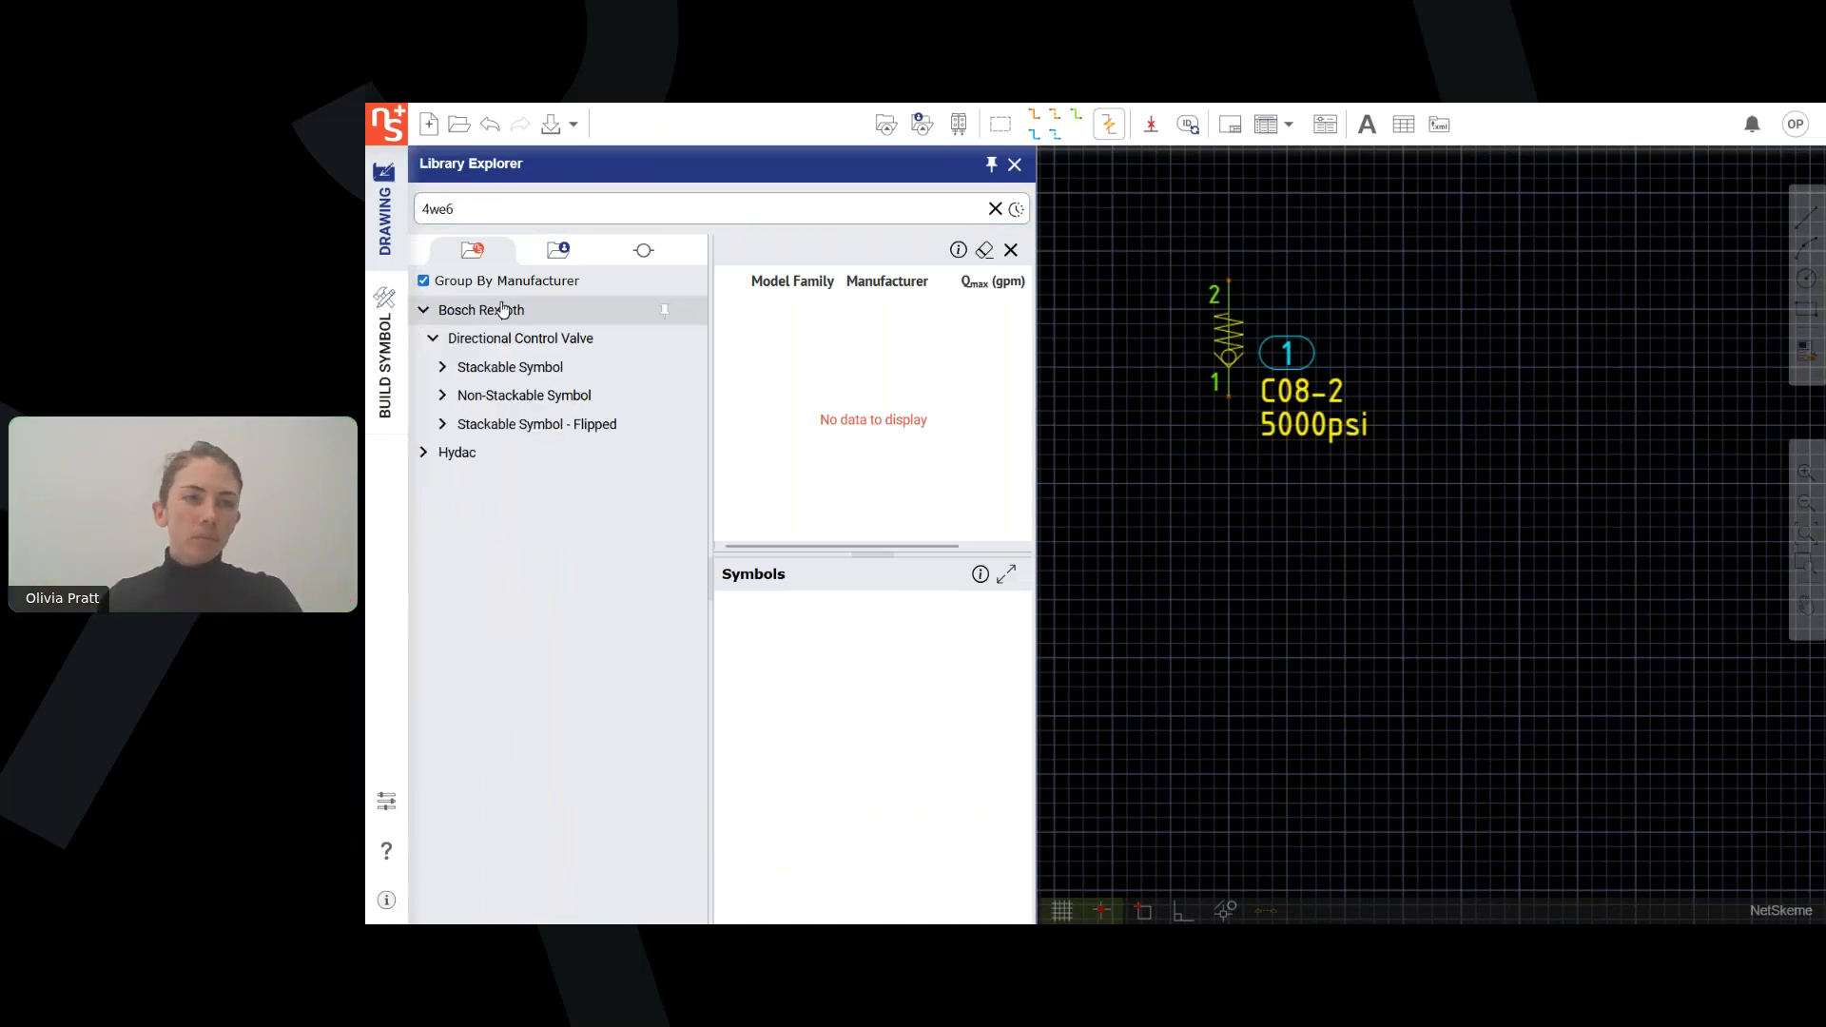
{"action": "left_click", "coordinate": [462, 398]}
{"action": "left_click", "coordinate": [492, 510]}
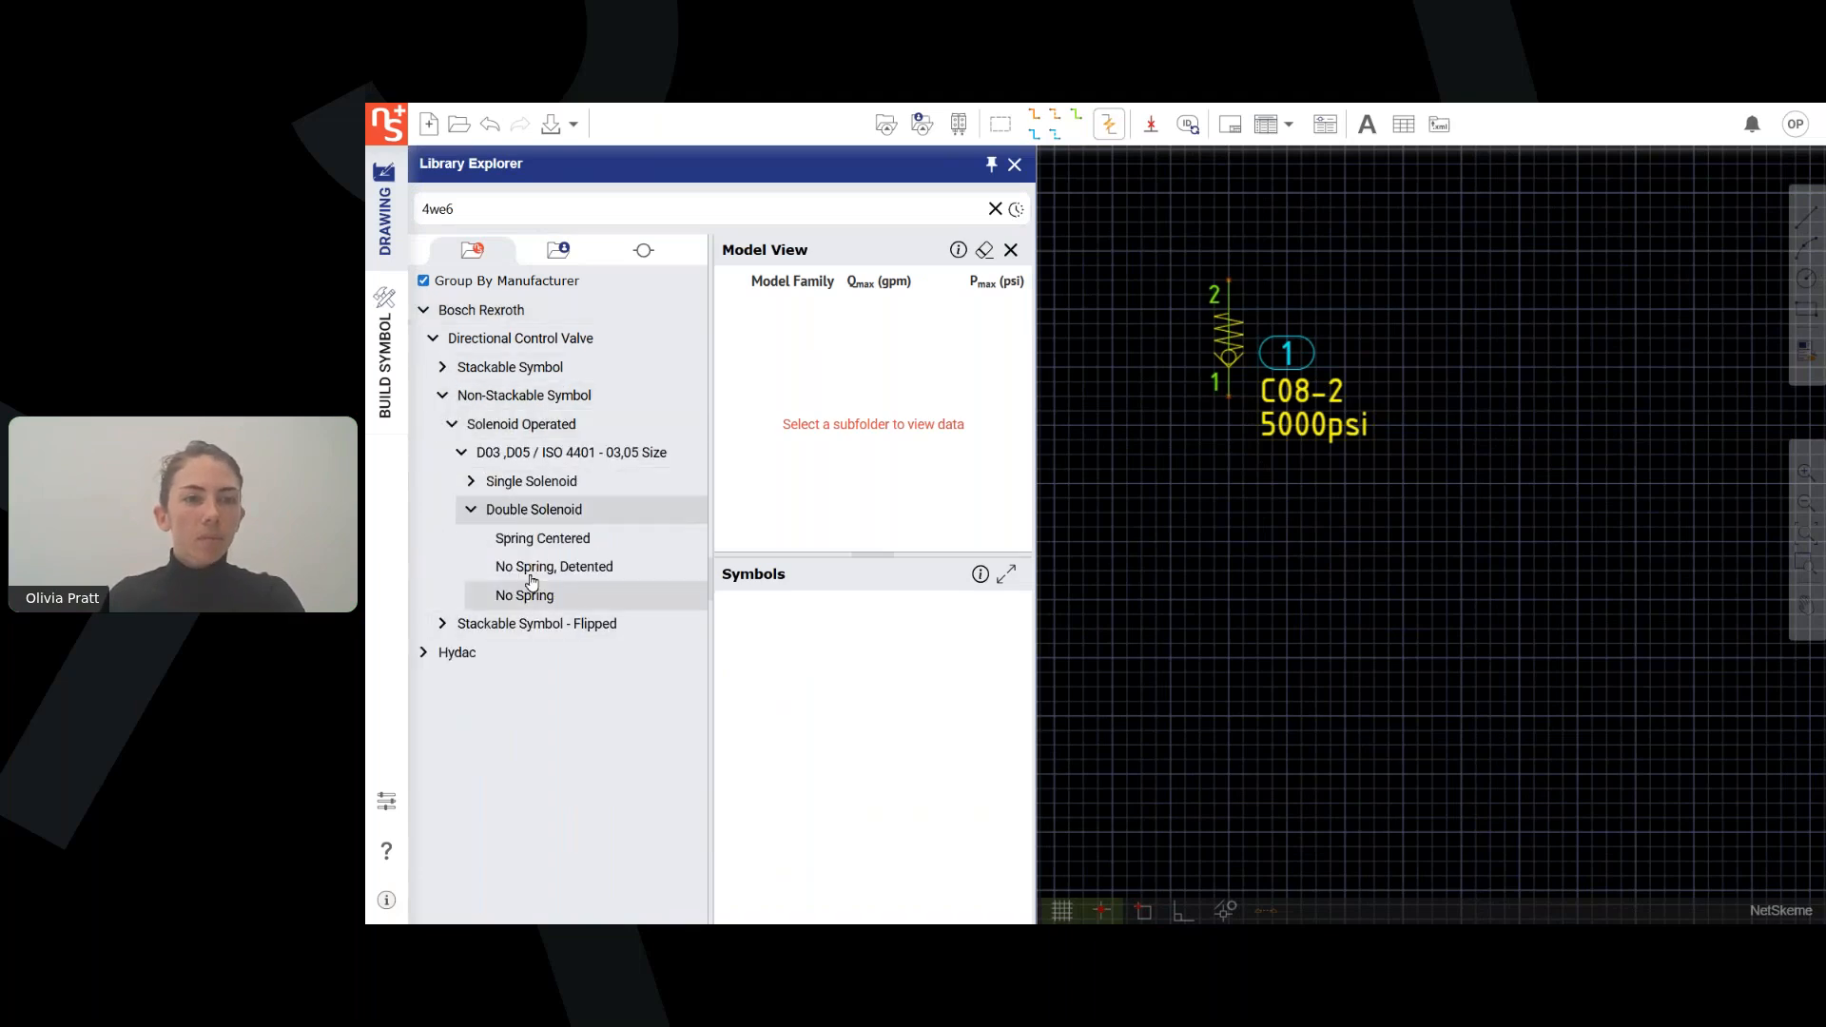
{"action": "left_click", "coordinate": [524, 596]}
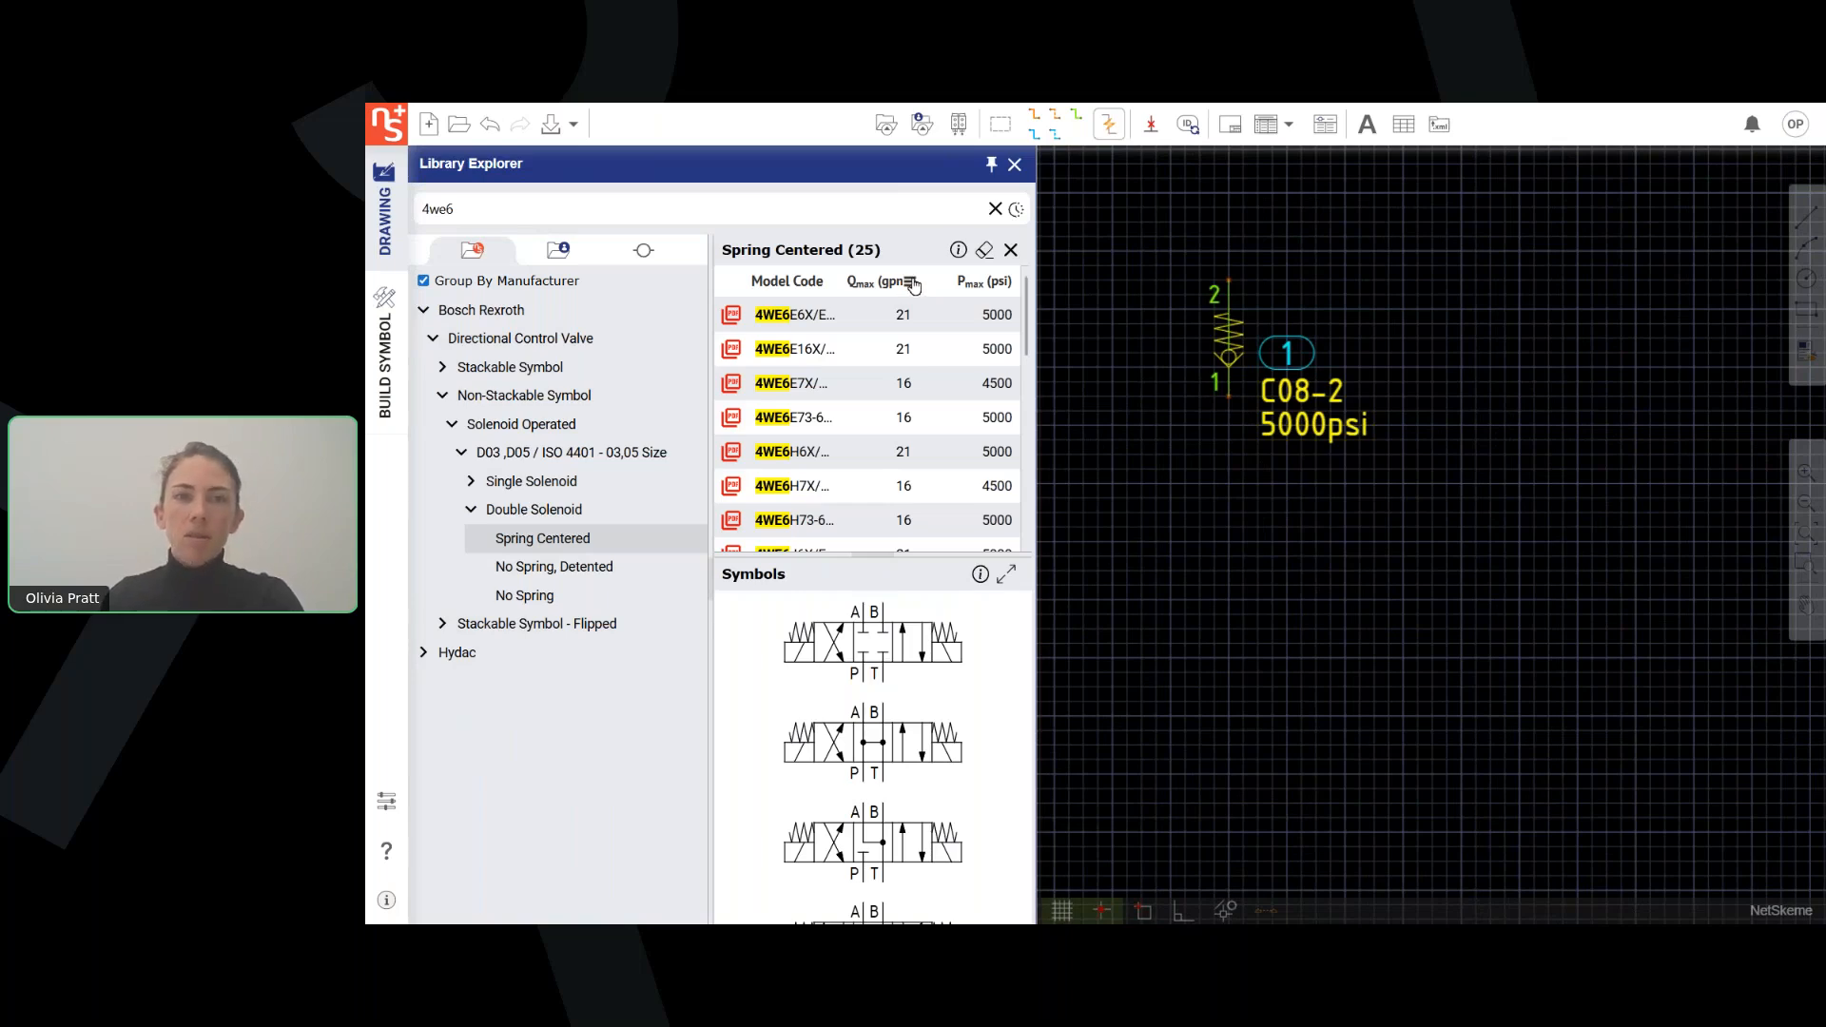
Filter the spring centered valves to a Qmax less than 22 gpm and select Bosch Rexroth's 4WE6E6X model.
{"action": "left_click", "coordinate": [911, 283]}
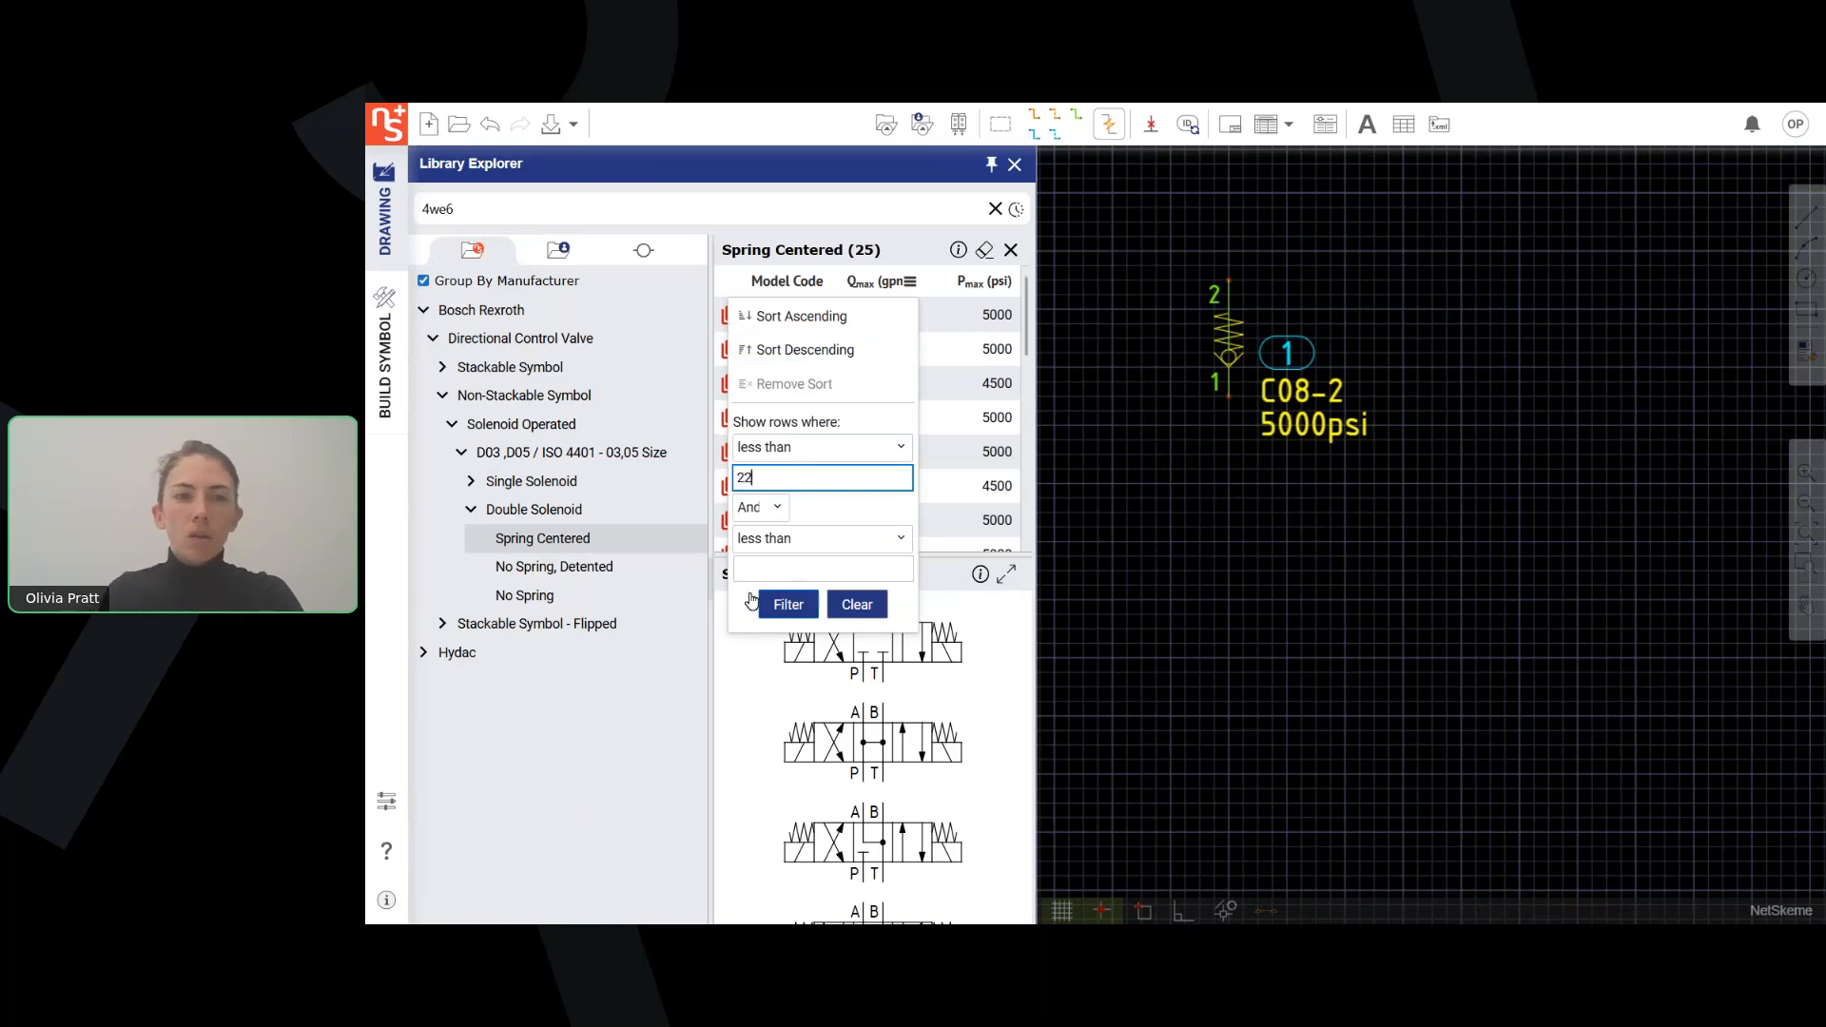
{"action": "left_click", "coordinate": [788, 605]}
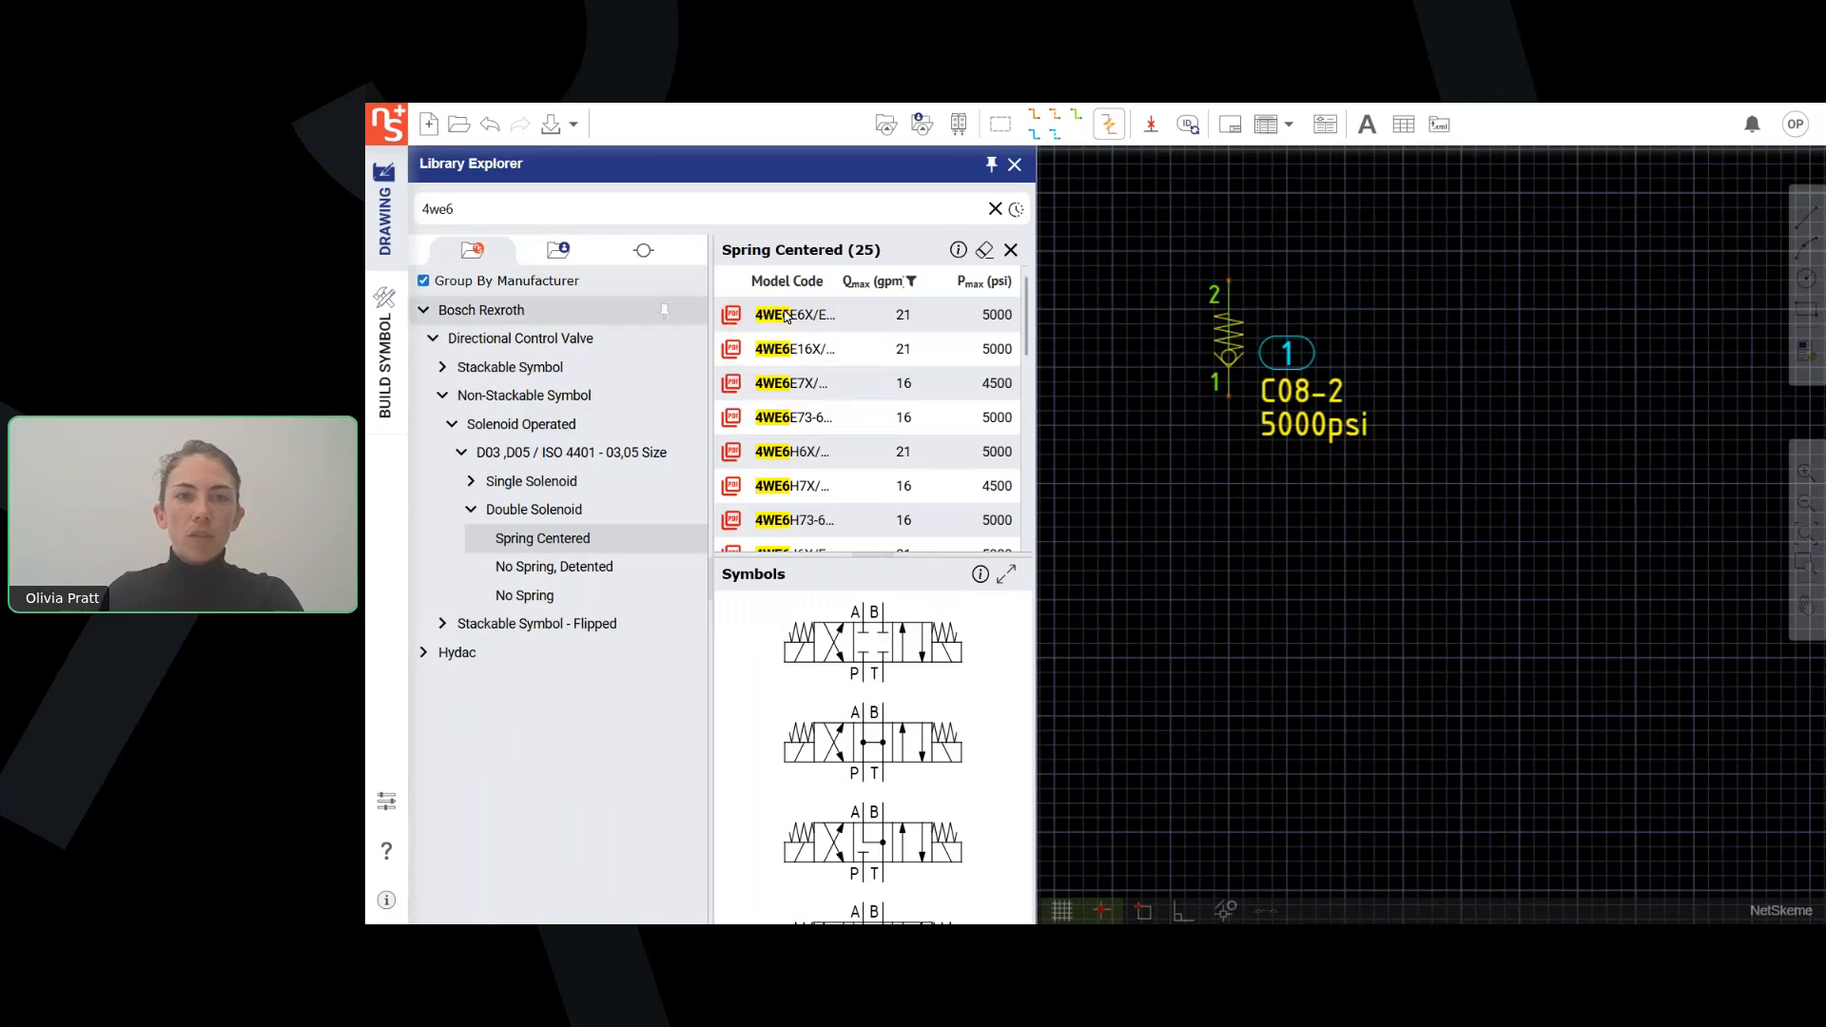
{"action": "left_click", "coordinate": [814, 323]}
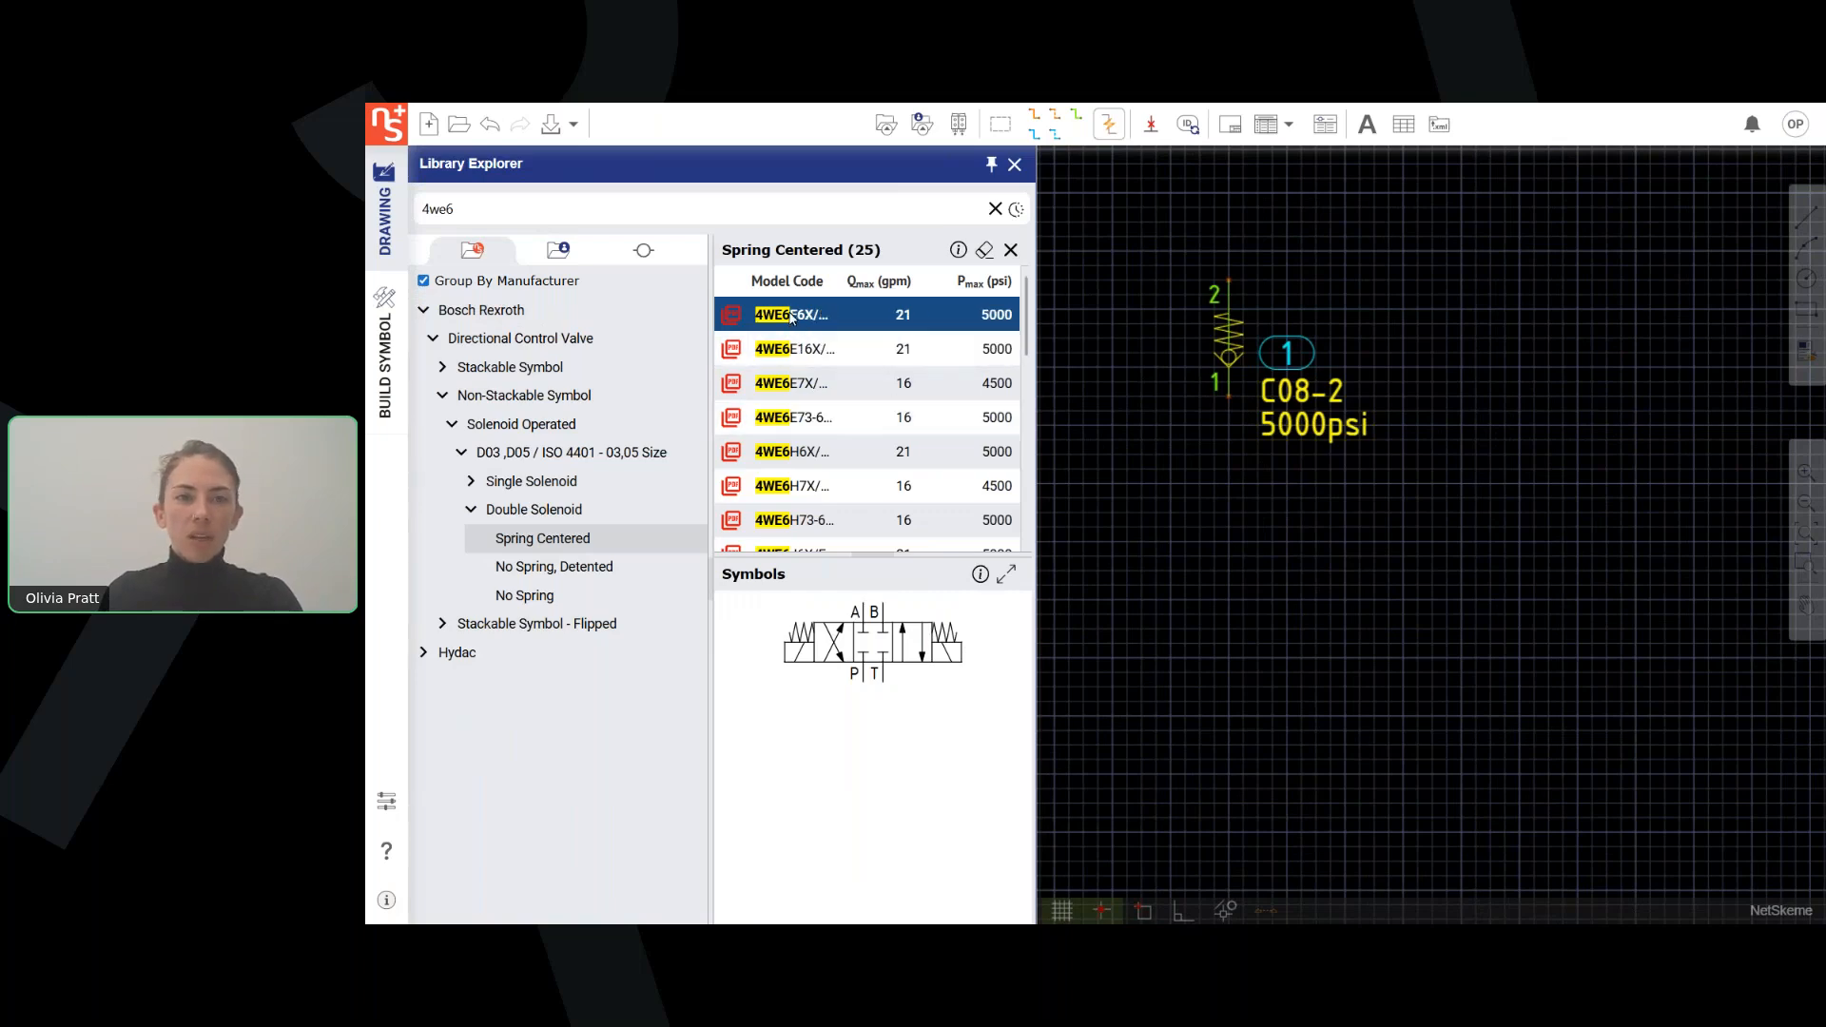
Place the selected 4WE6 directional control valve symbol on the drawing, below and to the right of the check valve.
{"action": "left_click", "coordinate": [869, 642]}
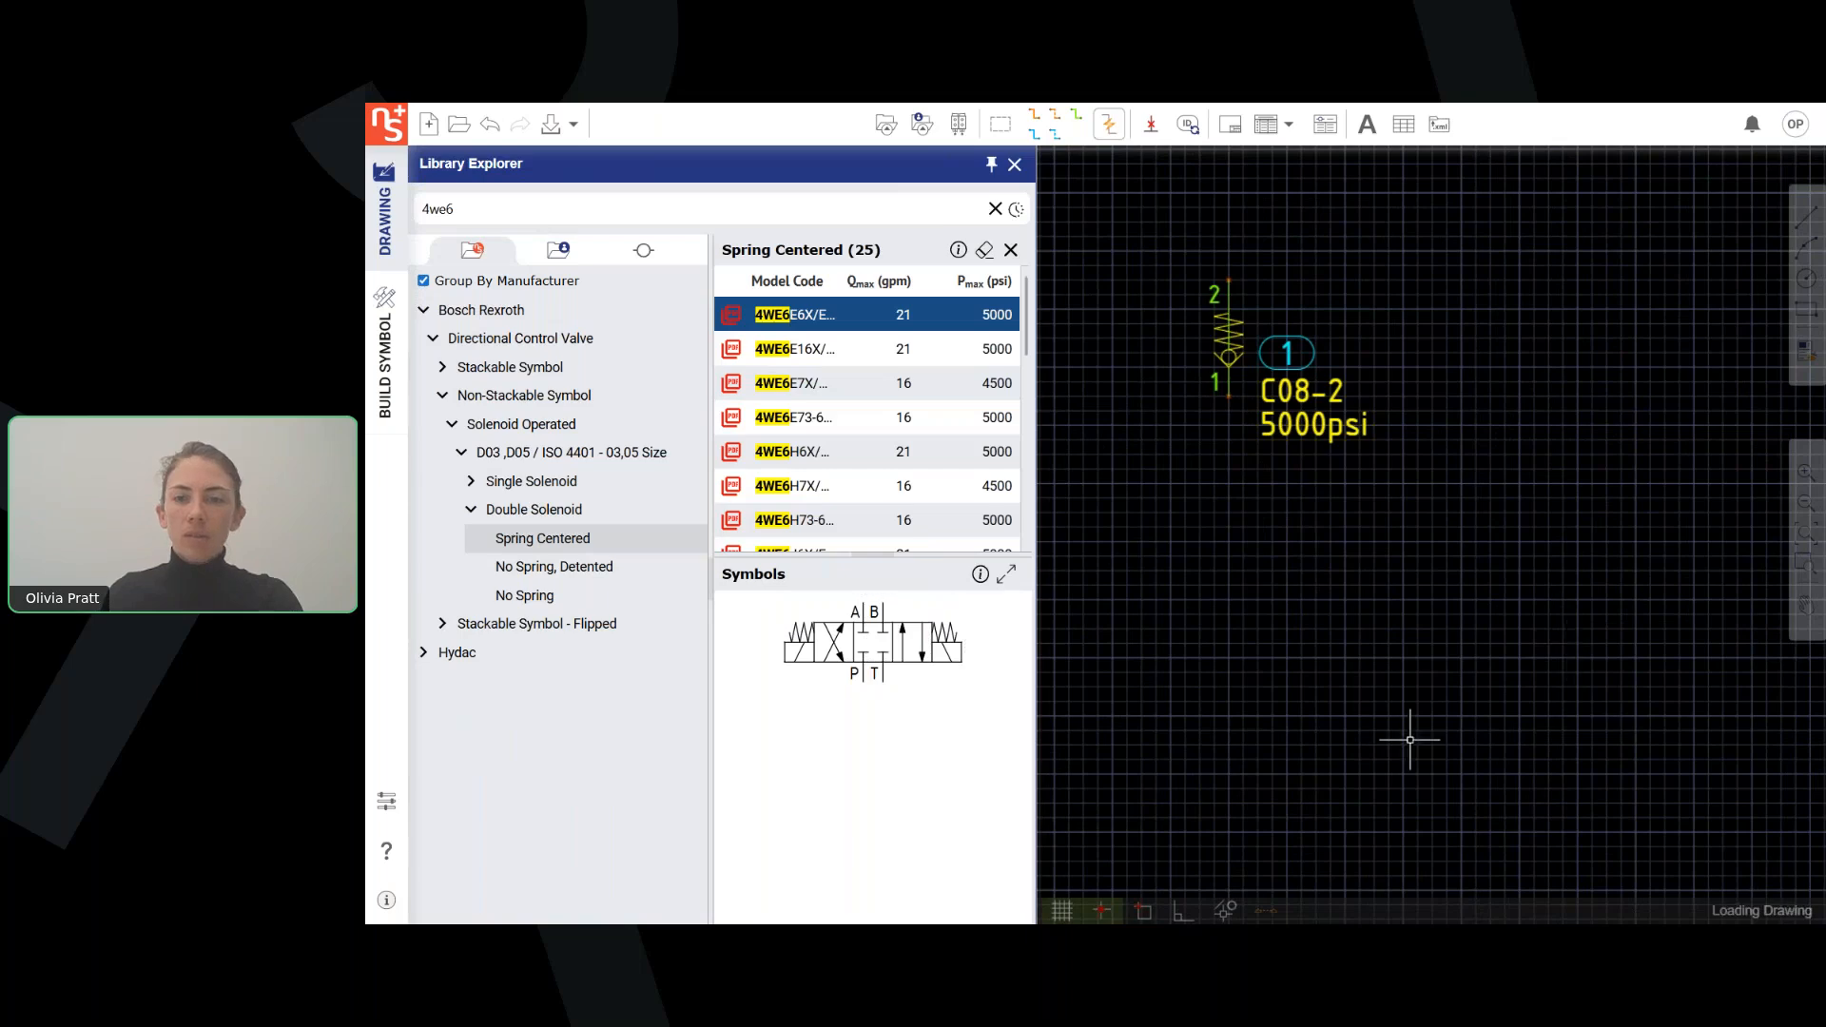
{"action": "left_click", "coordinate": [1470, 761]}
{"action": "scroll", "coordinate": [1475, 543], "scroll_direction": "down", "scroll_amount": 2}
{"action": "middle_click_drag", "start_coordinate": [1475, 543], "coordinate": [1431, 597]}
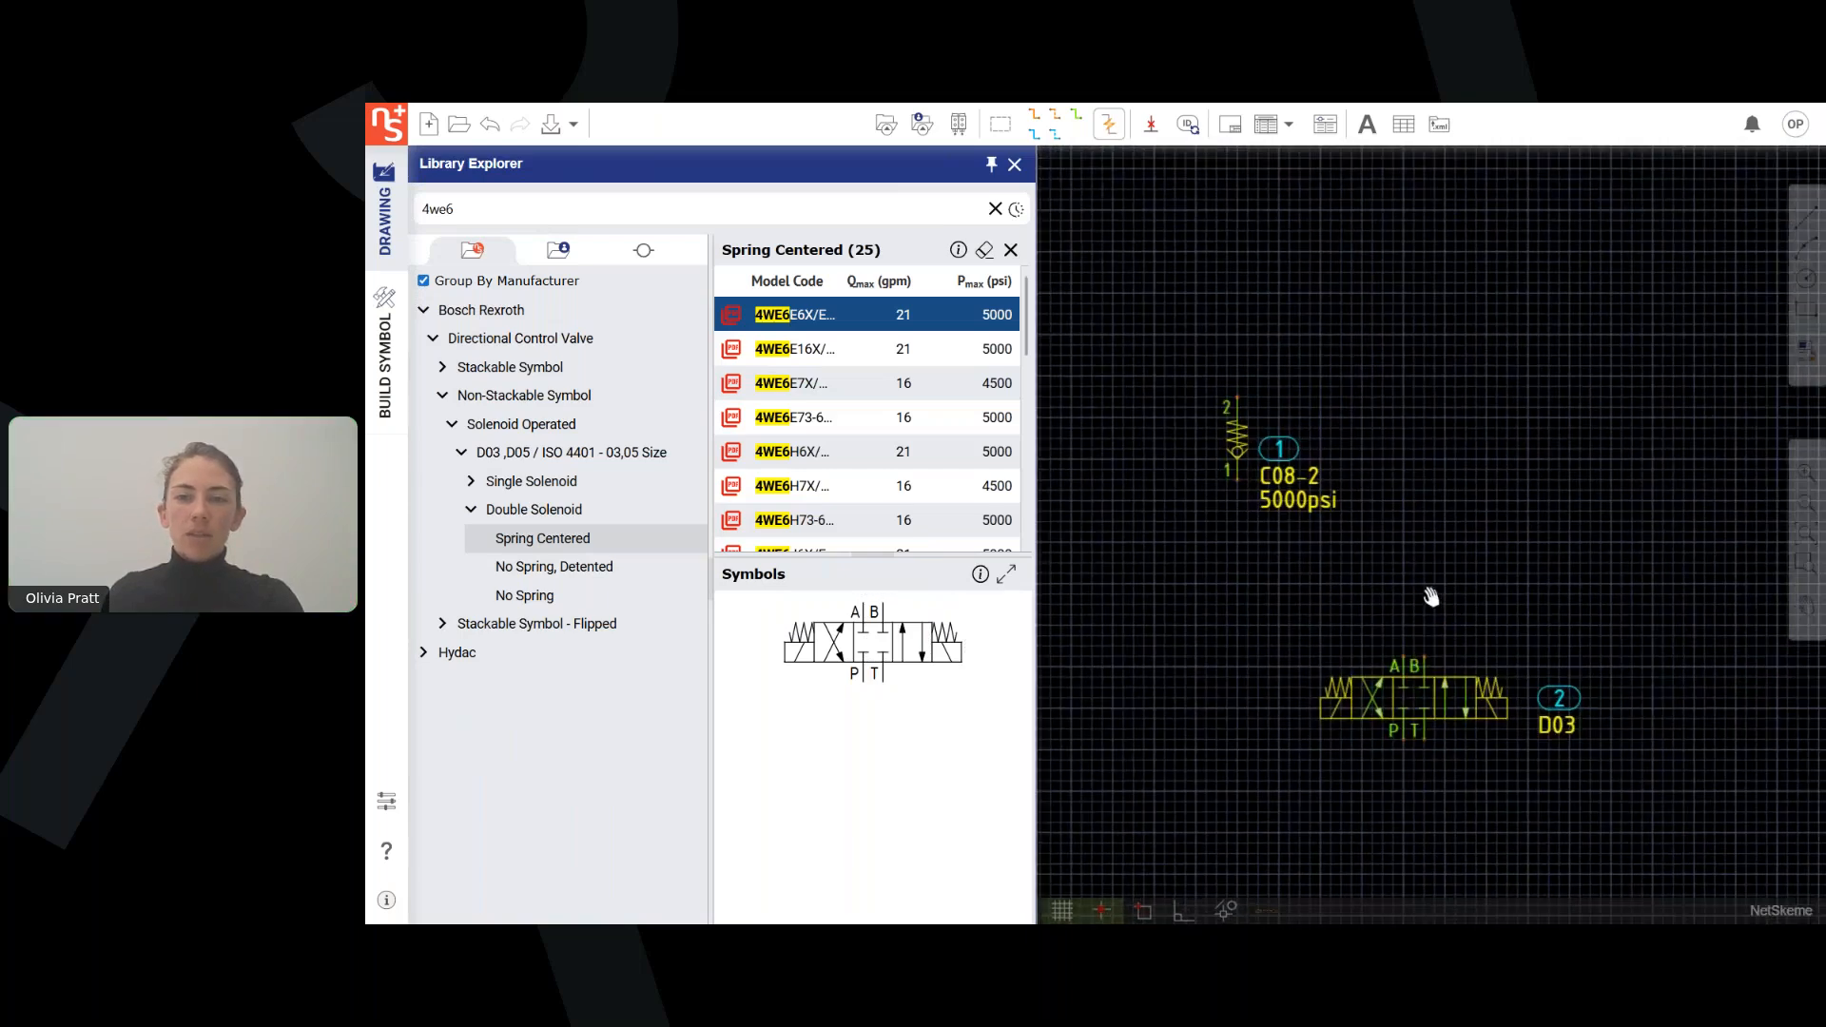
Clear the library search, turn off grouping by manufacturer, and list the screw-in cartridge flow control valves.
{"action": "left_click", "coordinate": [994, 209]}
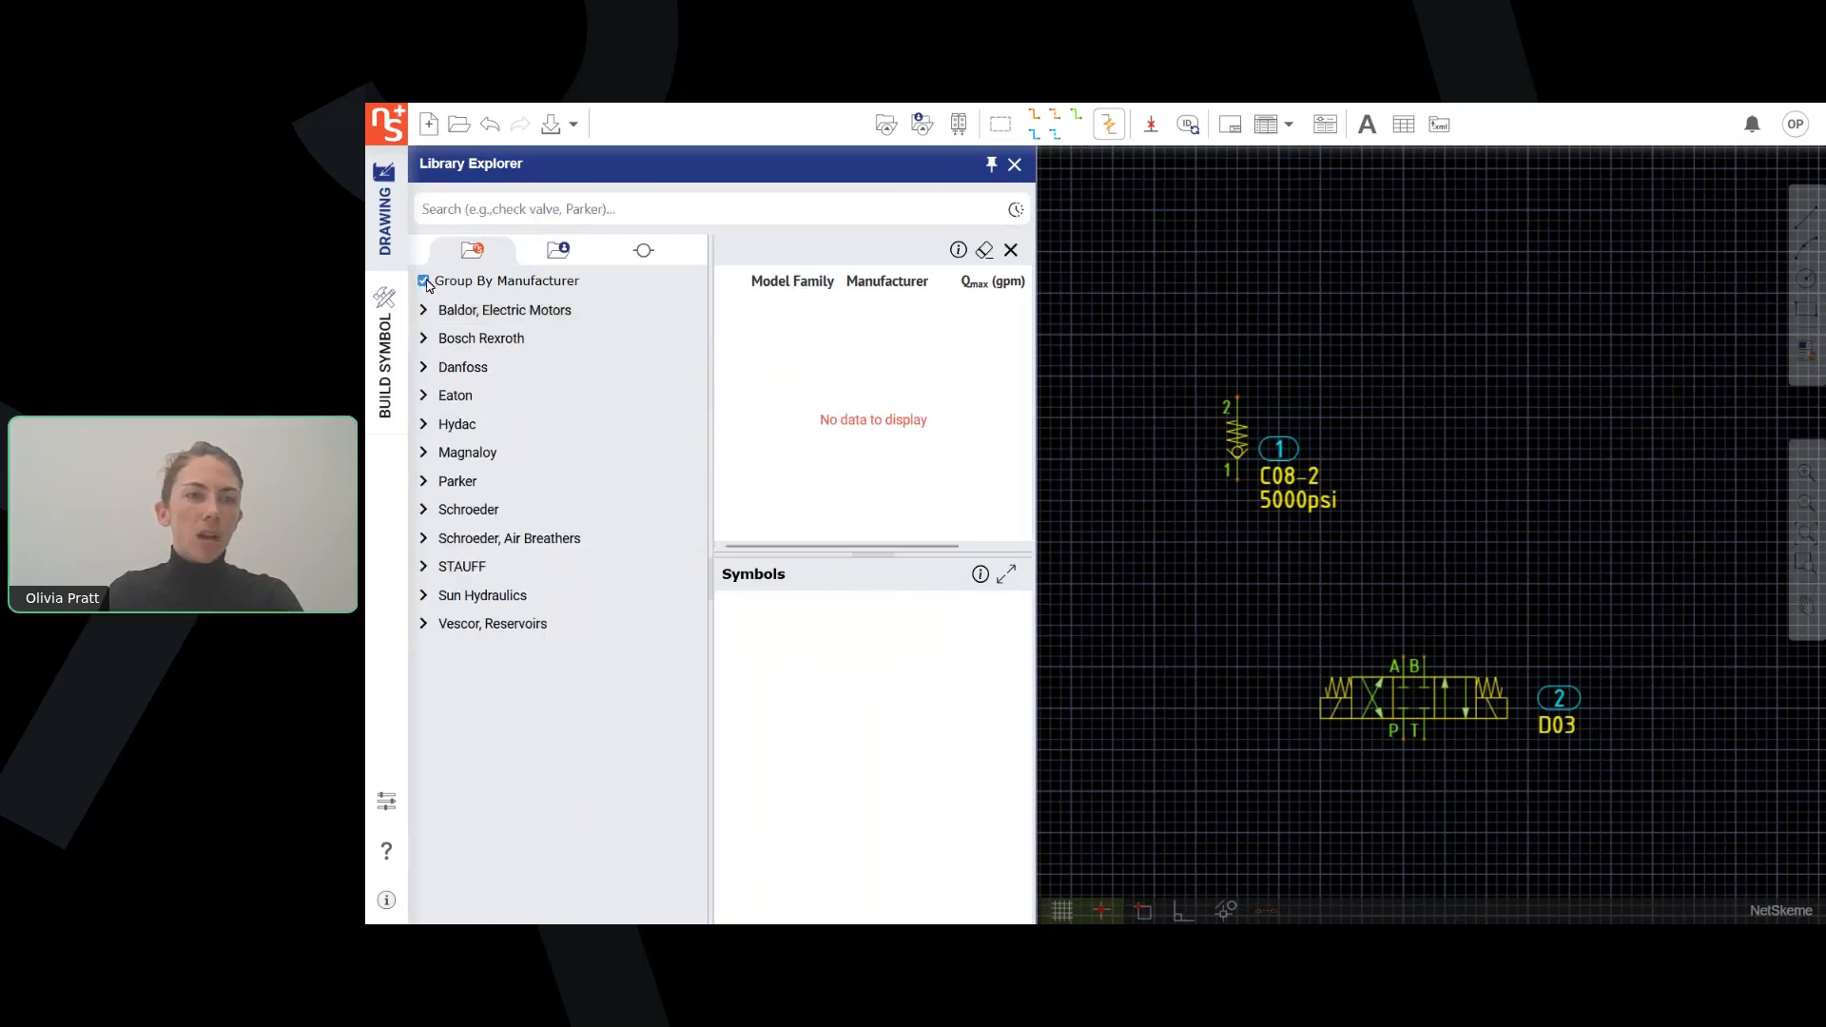
{"action": "left_click", "coordinate": [424, 282]}
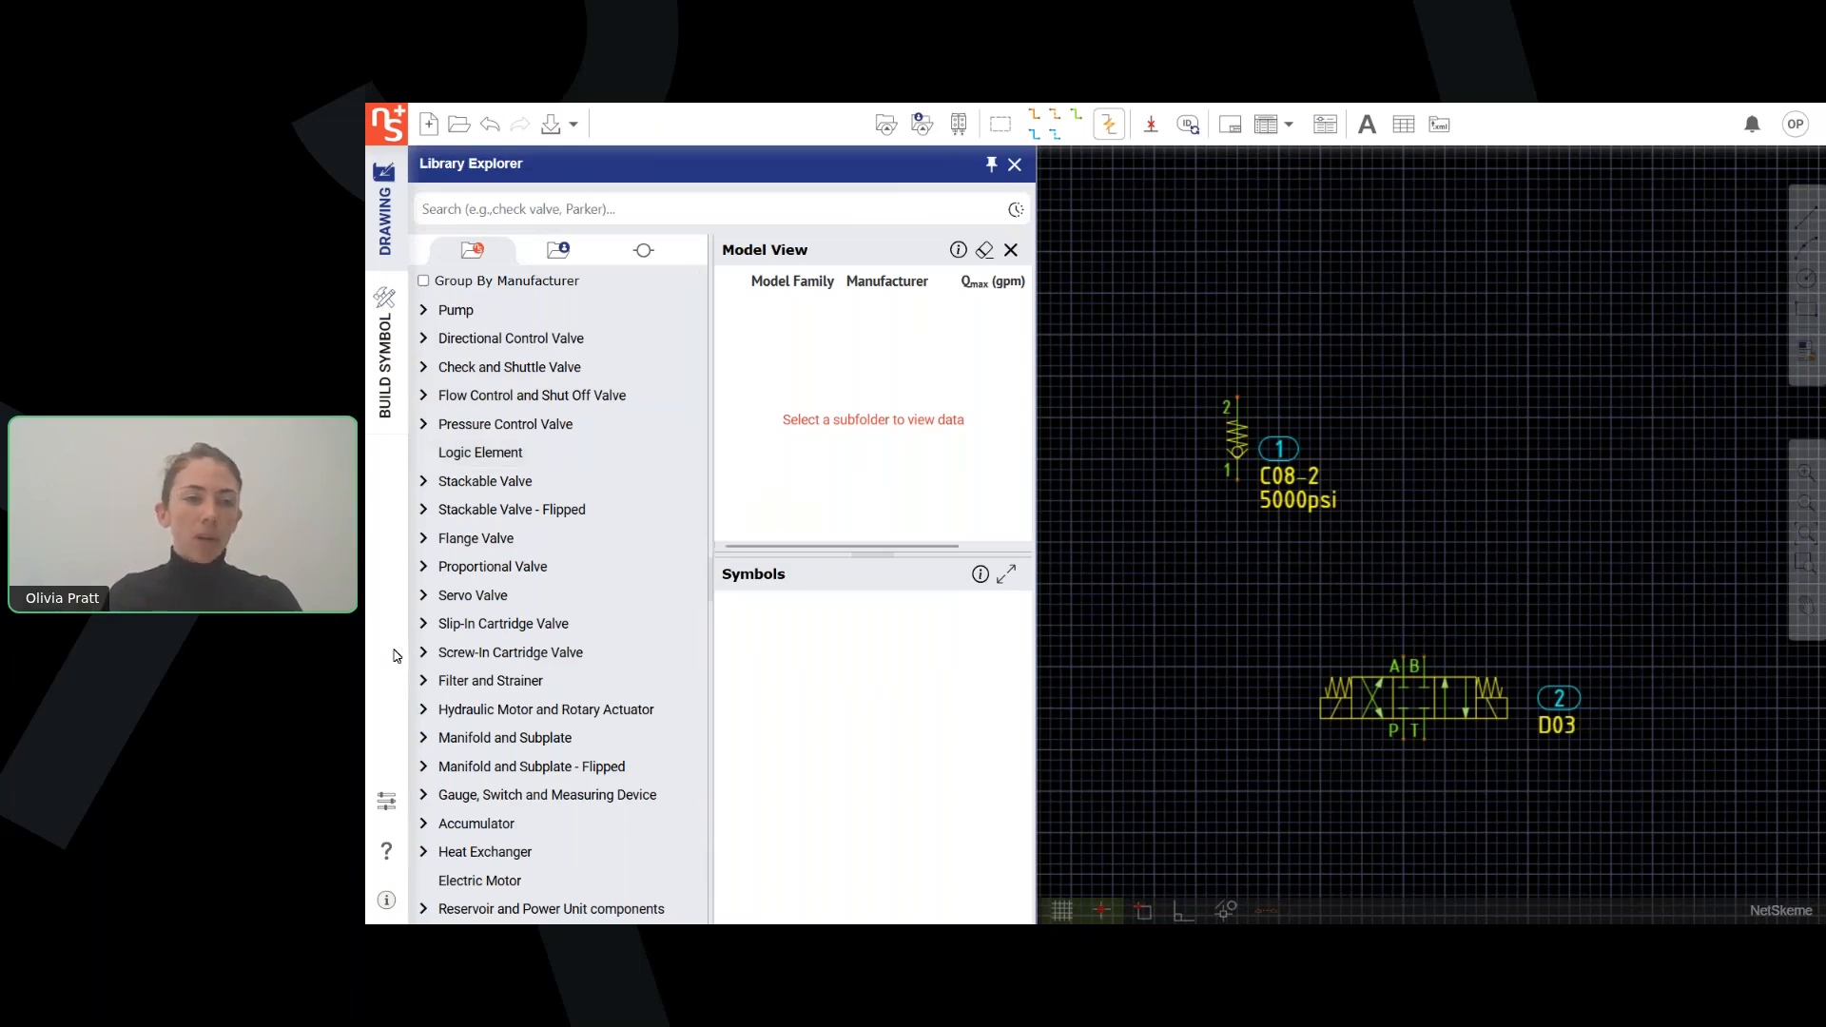
{"action": "left_click", "coordinate": [423, 654]}
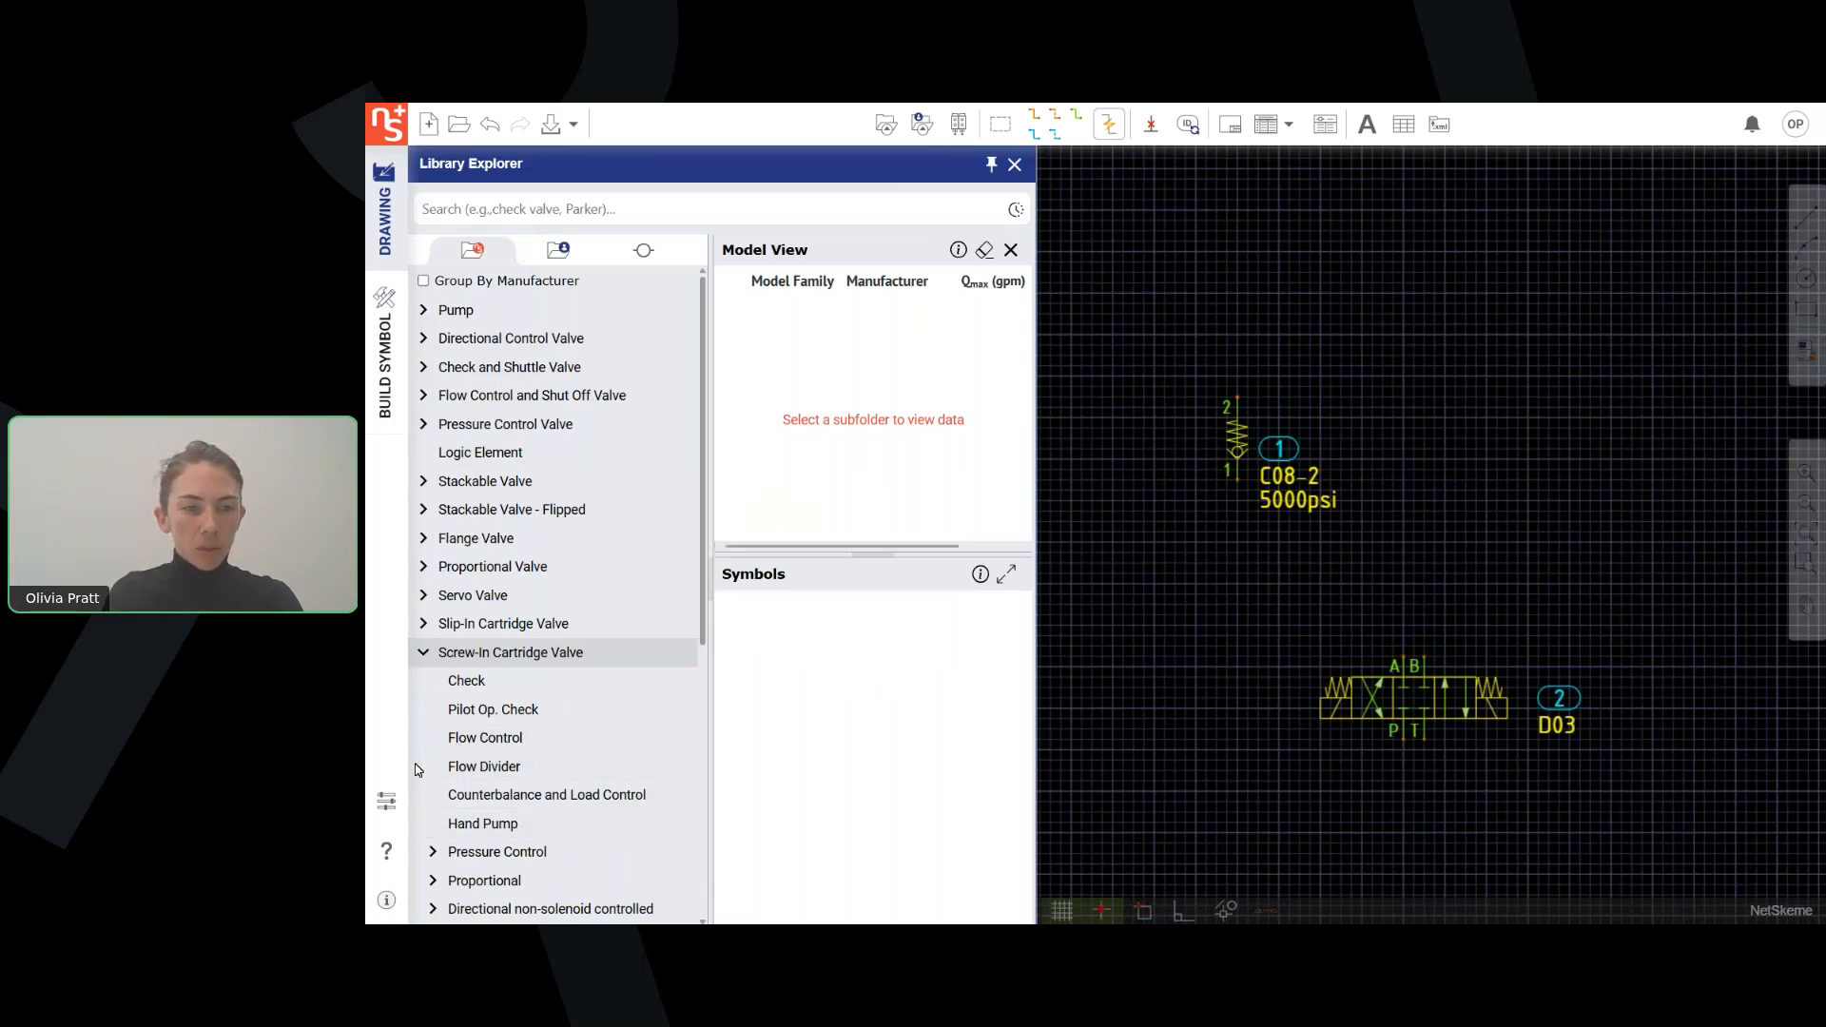
{"action": "left_click", "coordinate": [439, 740]}
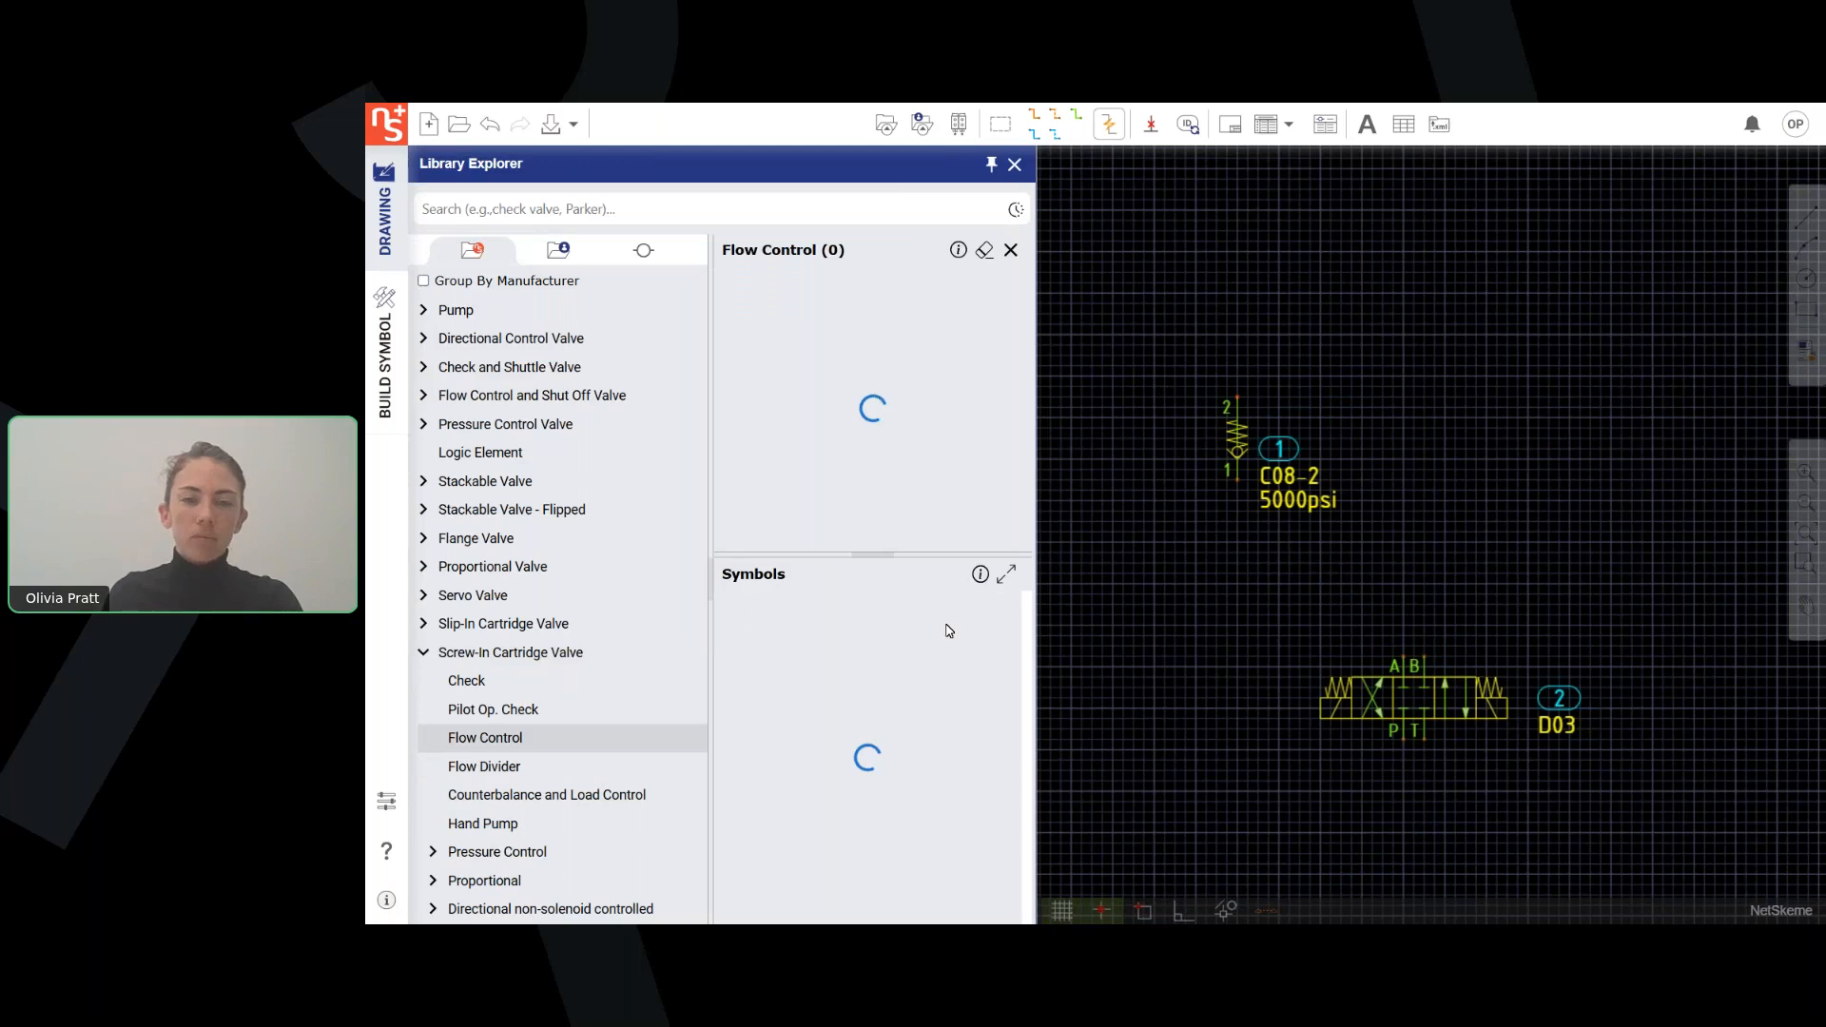
Enlarge the flow control symbol list and place the boxed adjustable flow control with bypass check to the right of the check valve.
{"action": "left_click", "coordinate": [1007, 574]}
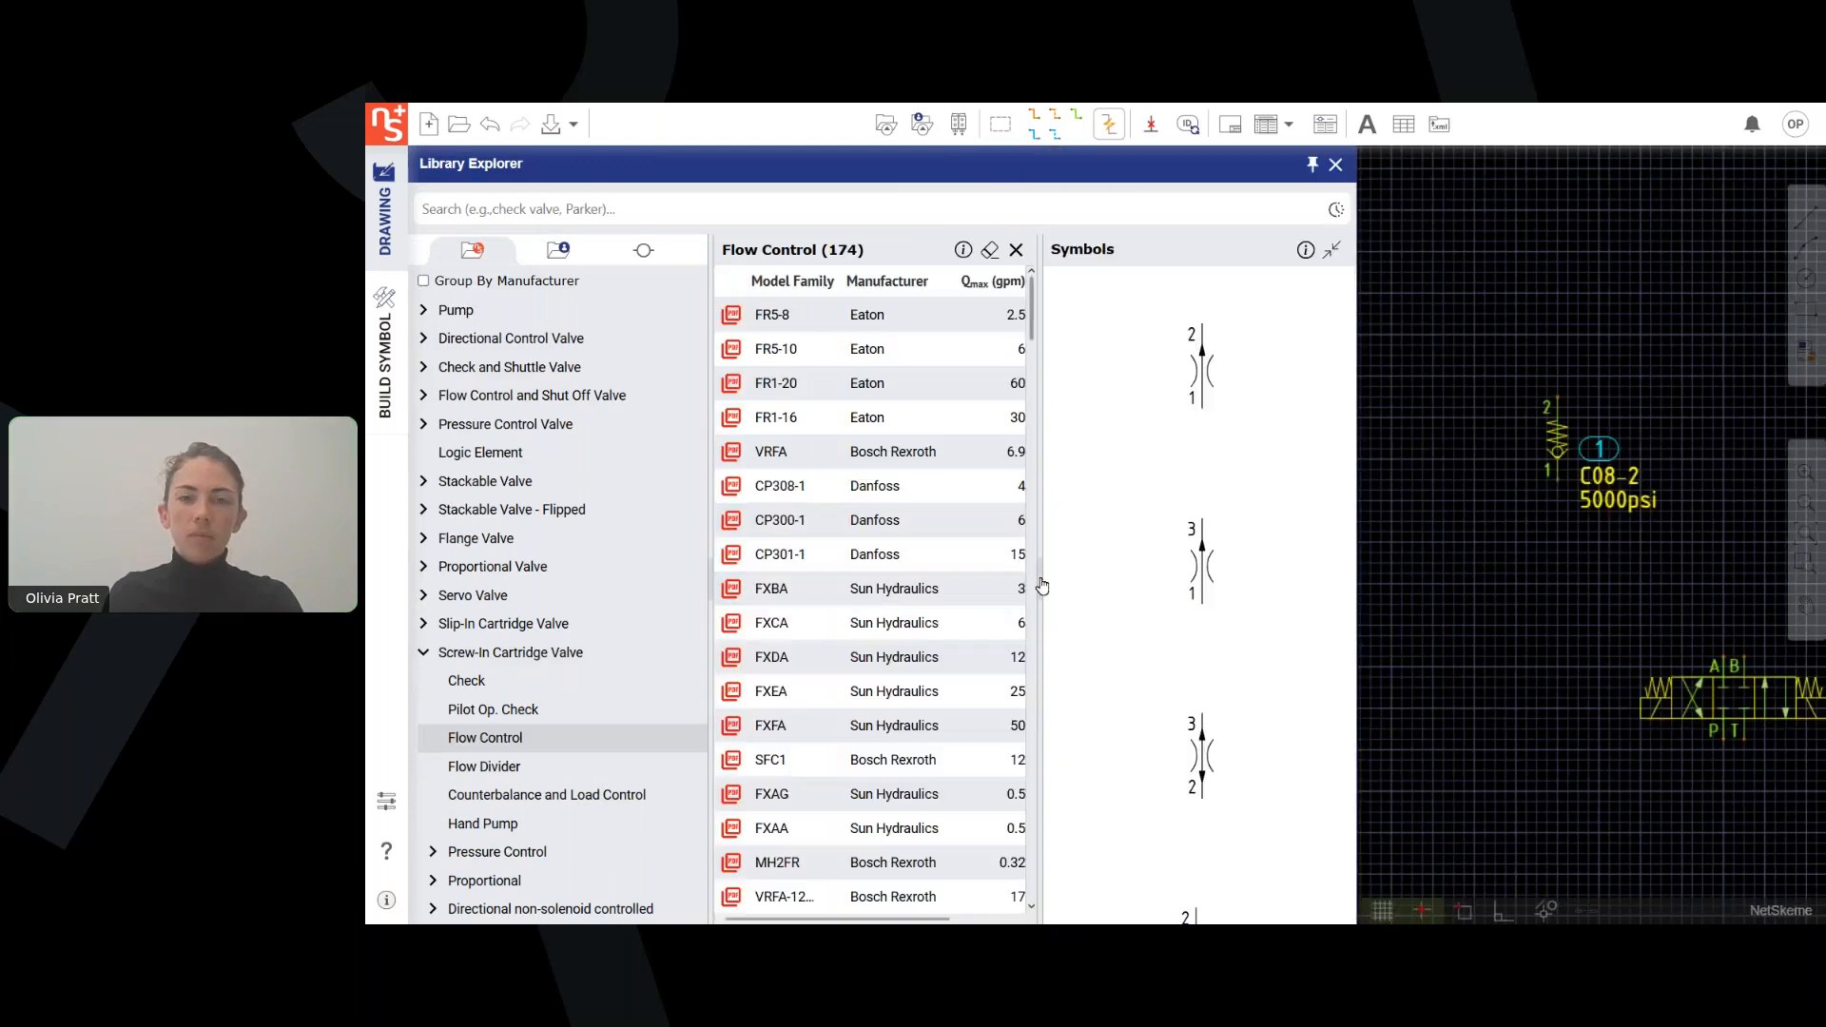
{"action": "left_click", "coordinate": [1038, 584]}
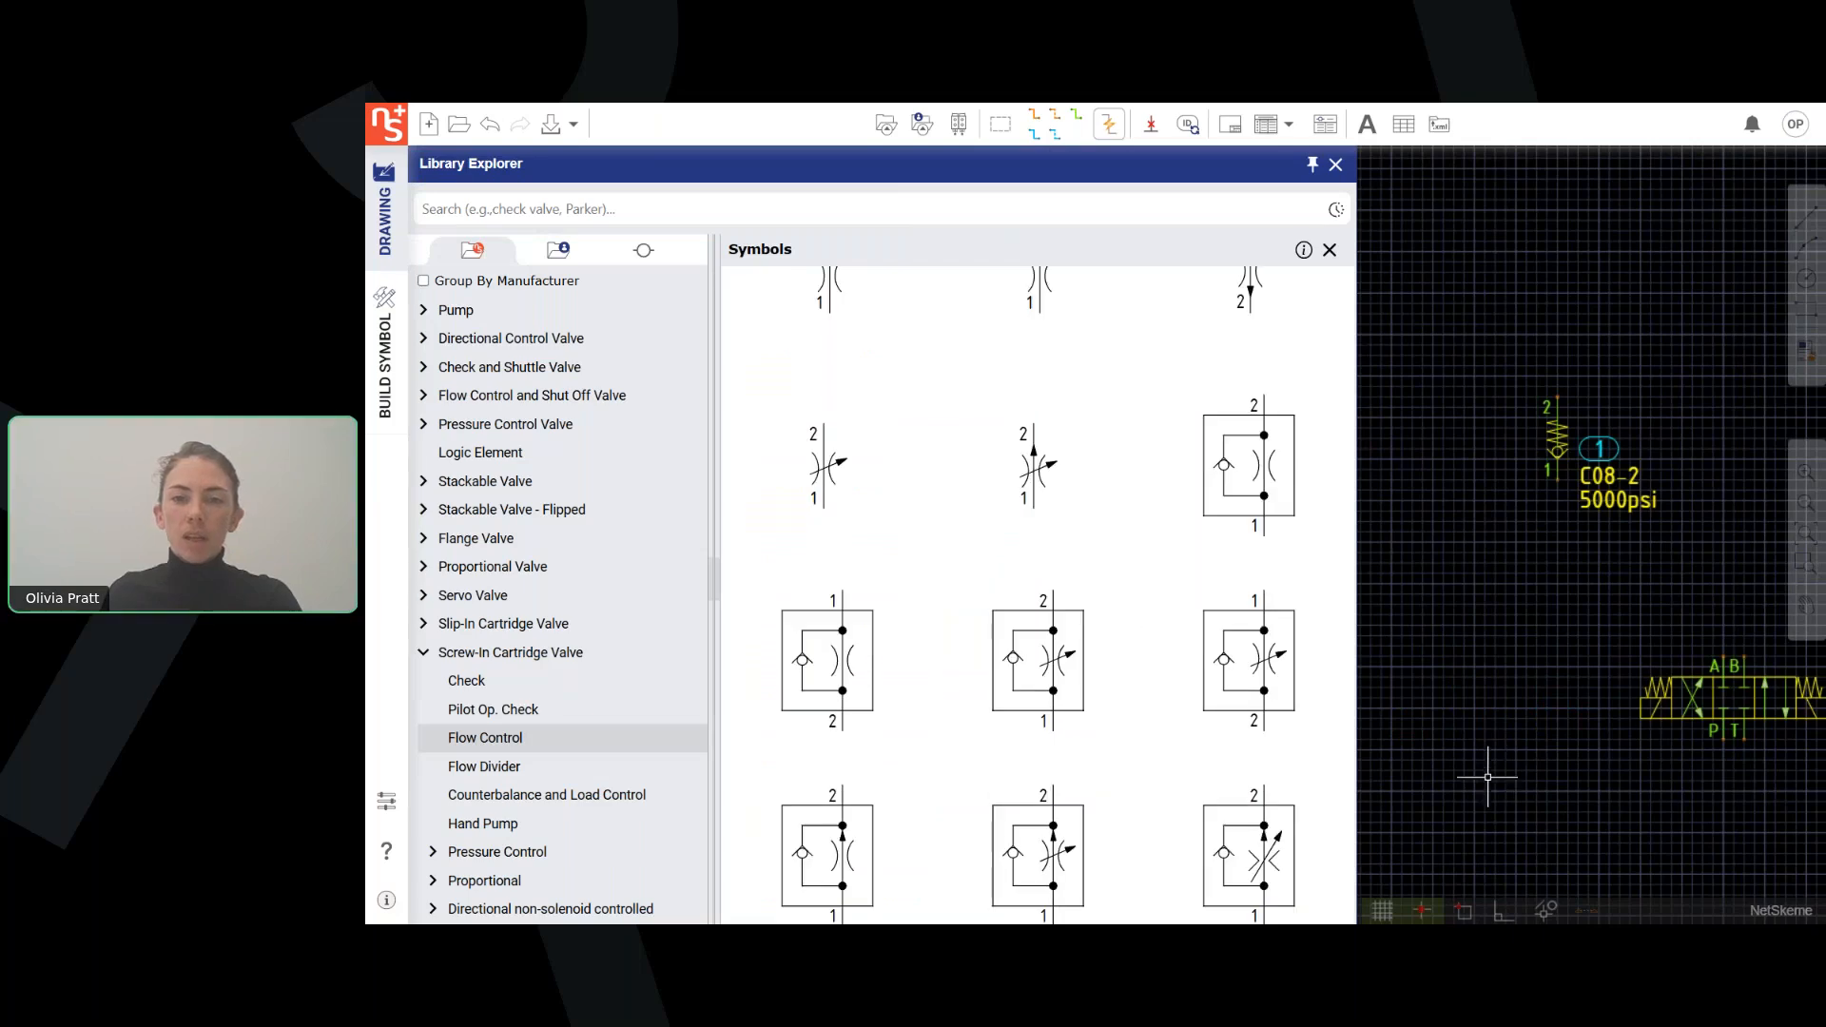
{"action": "scroll", "coordinate": [1488, 776], "scroll_direction": "down", "scroll_amount": 1}
{"action": "scroll", "coordinate": [1041, 666], "scroll_direction": "down", "scroll_amount": 1}
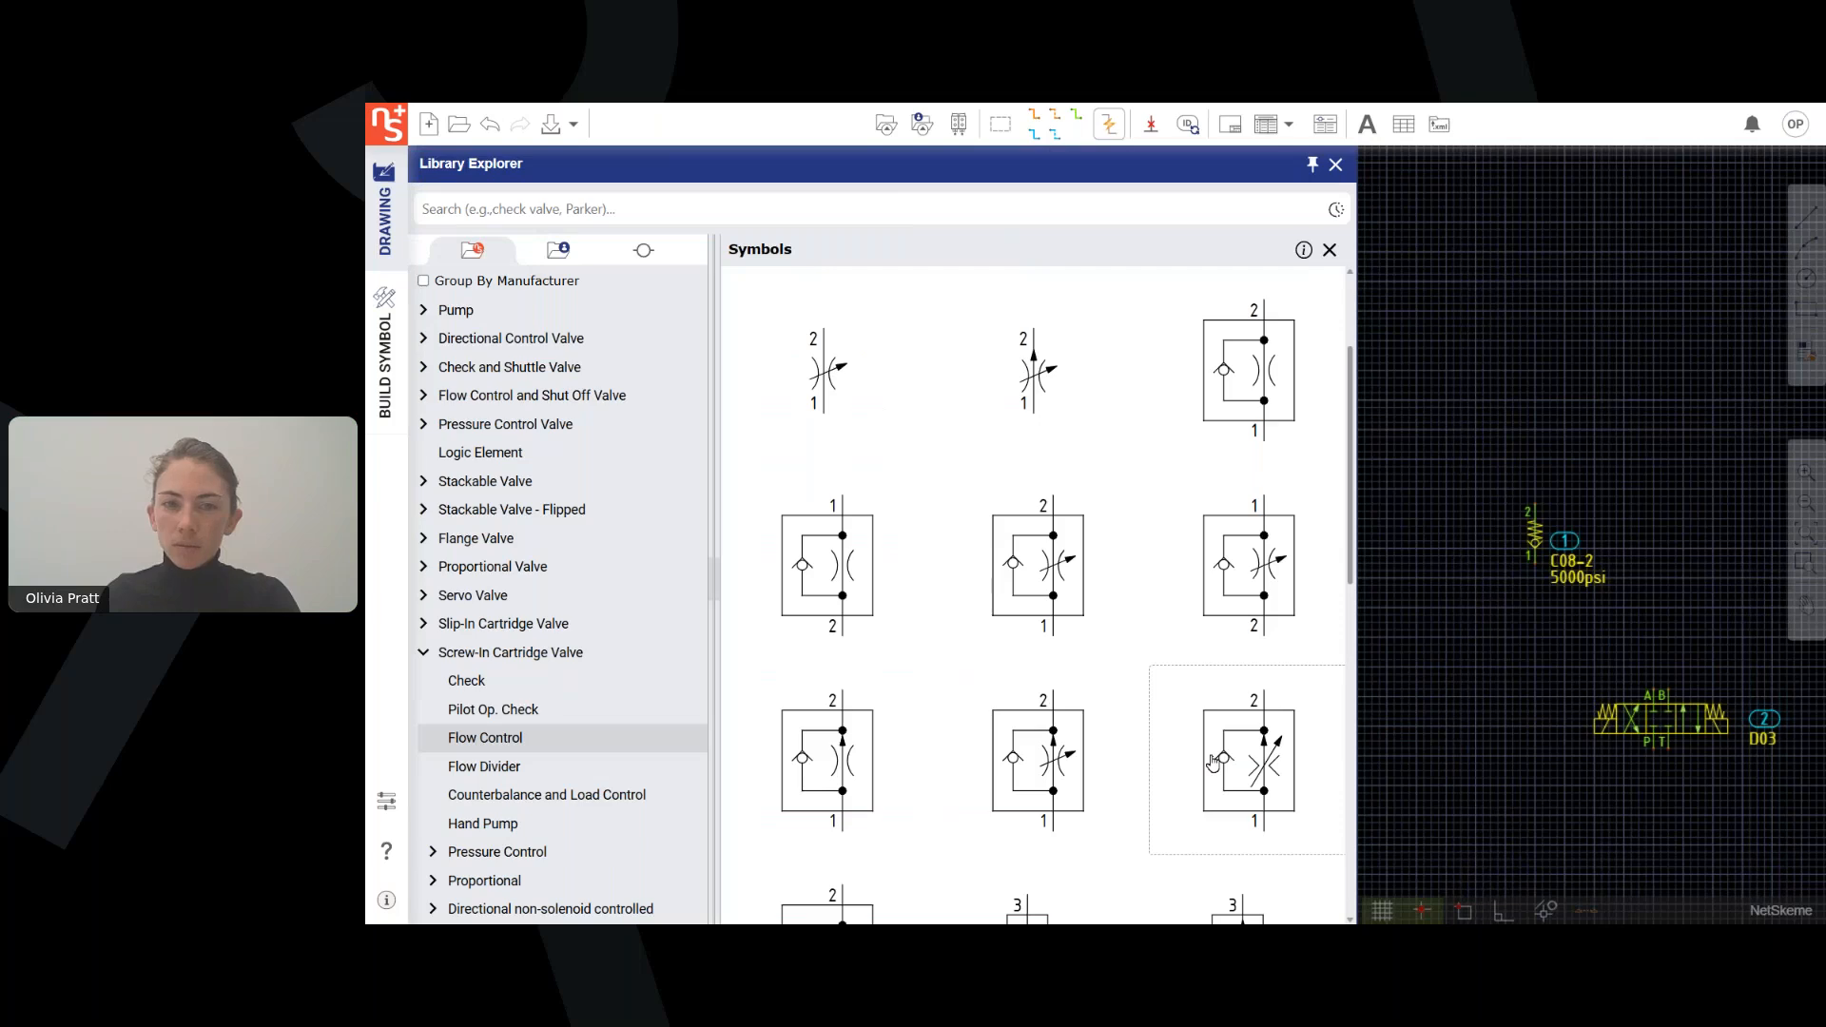
{"action": "left_click", "coordinate": [1249, 565]}
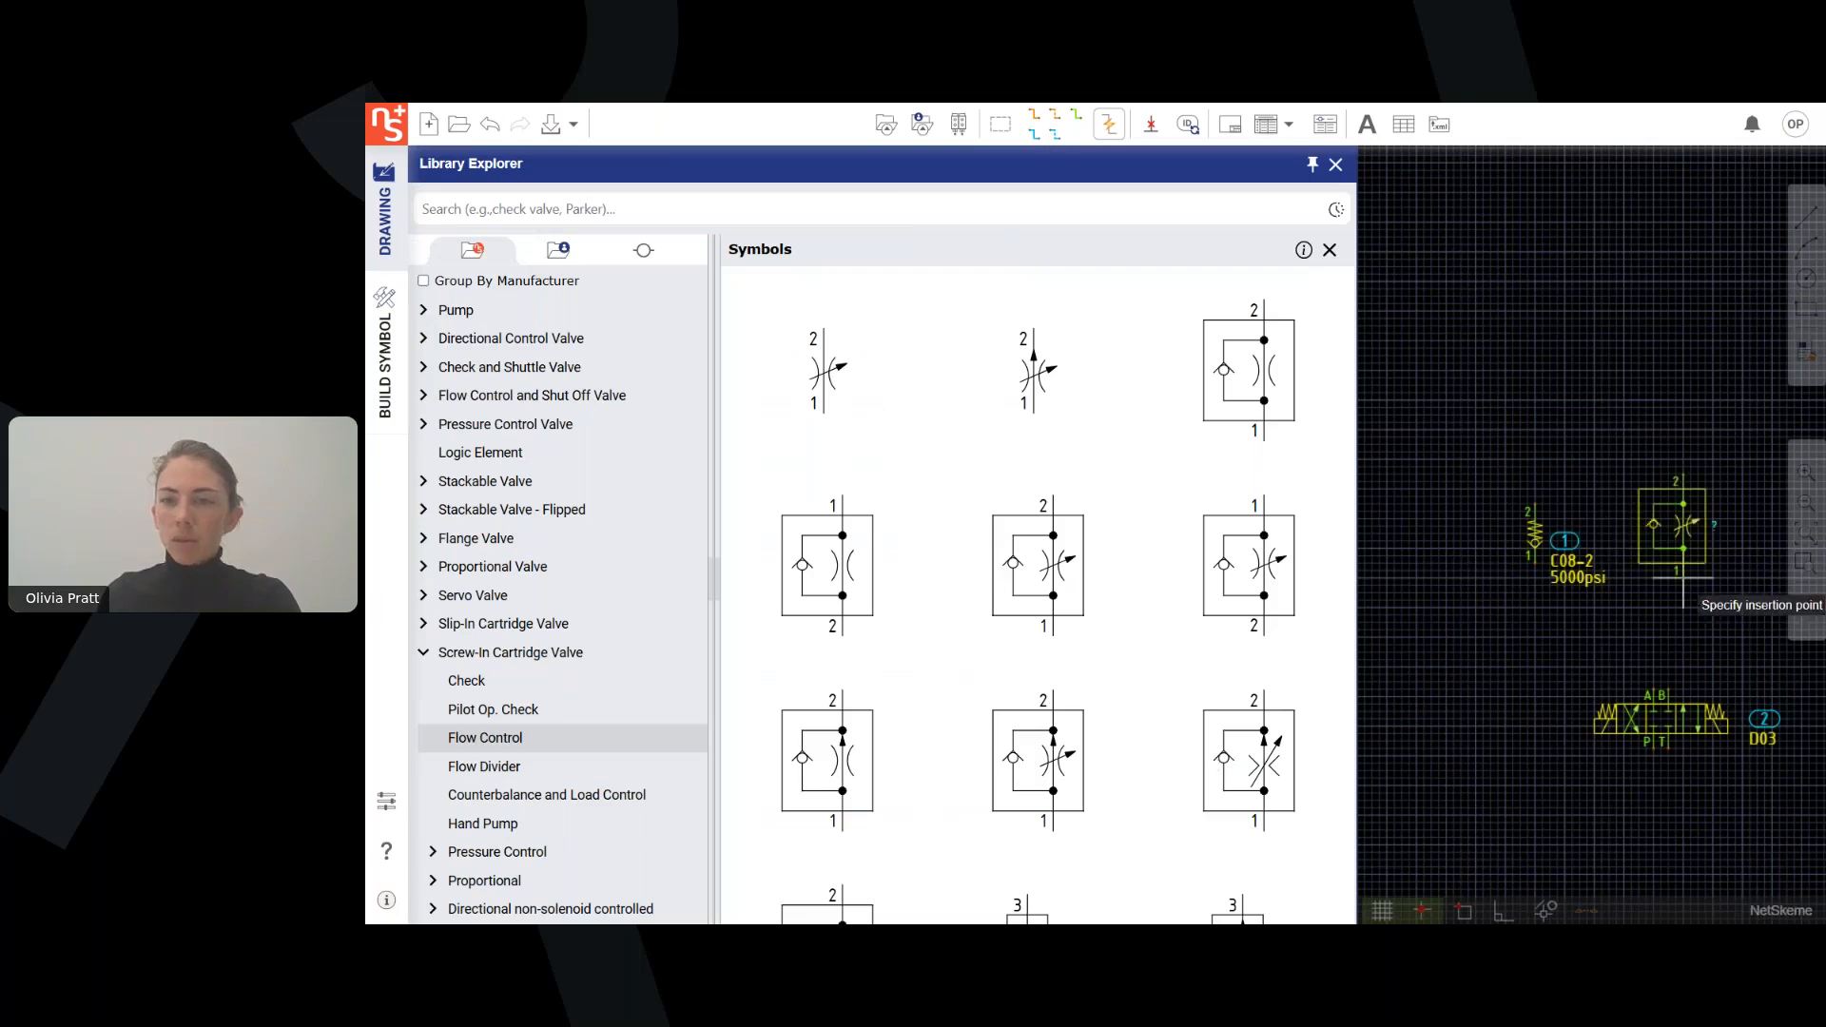
{"action": "middle_click_drag", "start_coordinate": [1699, 578], "coordinate": [1618, 601]}
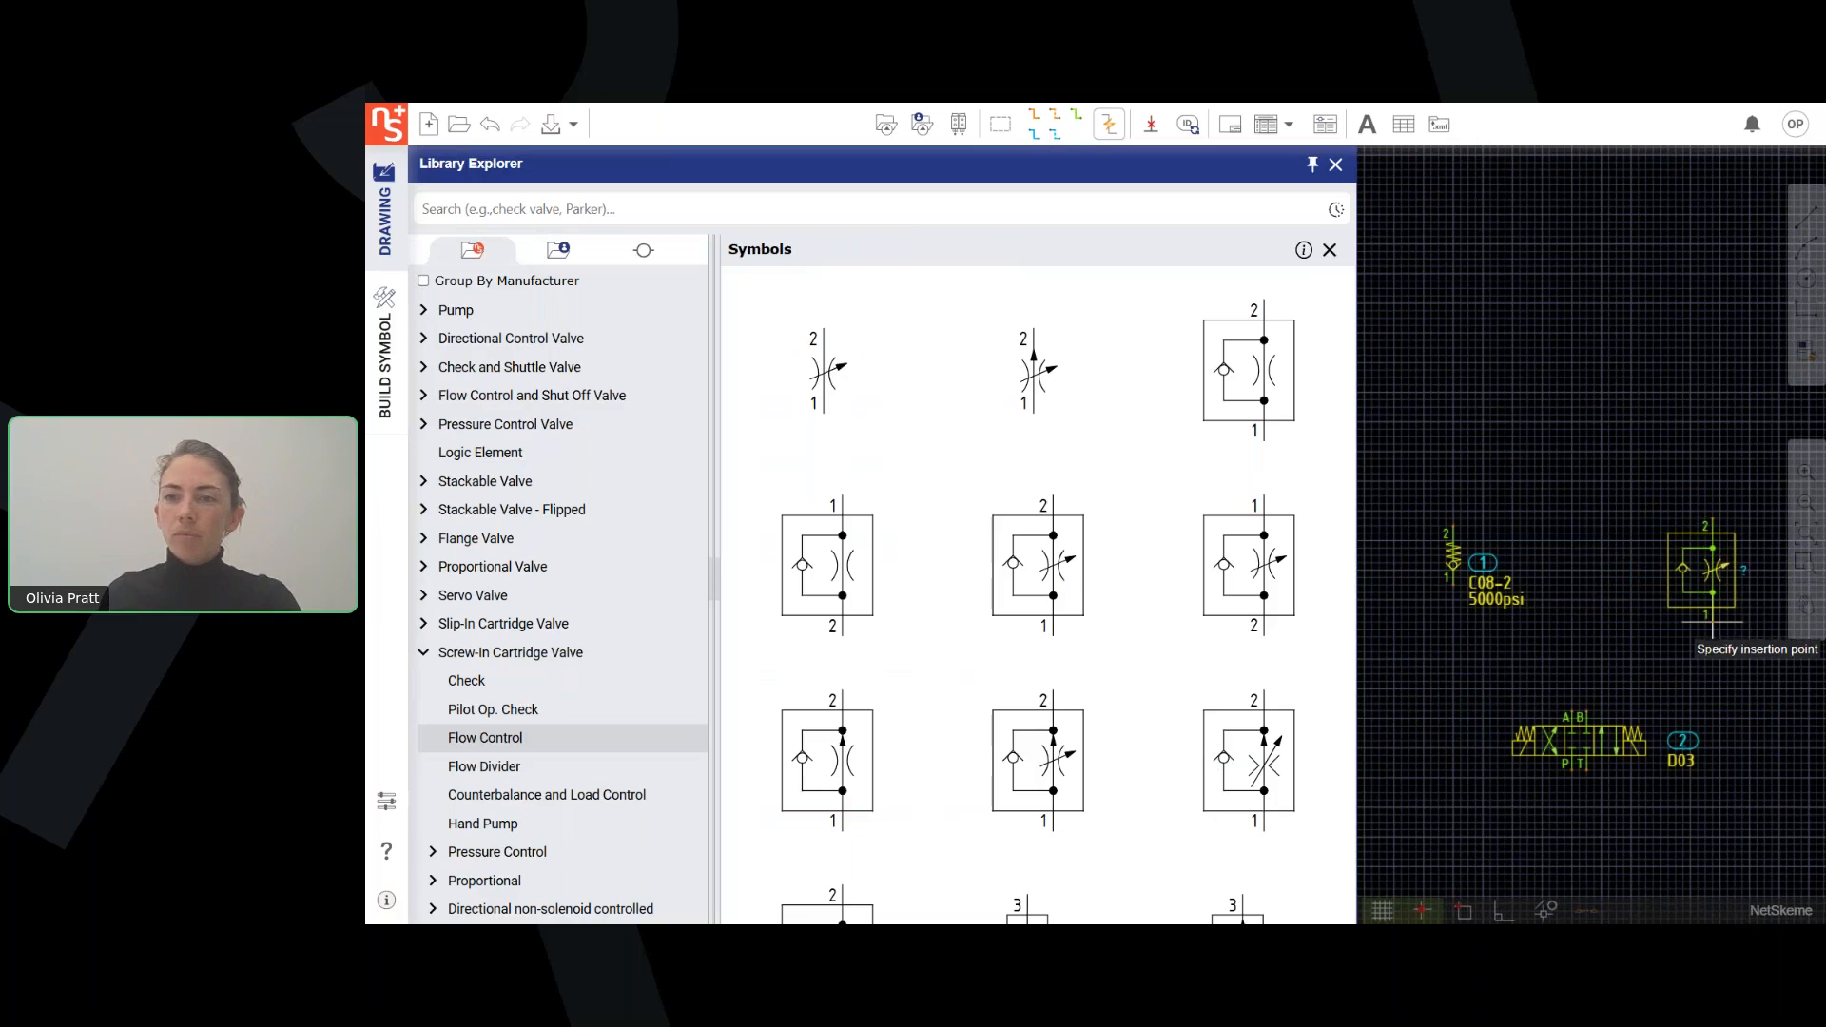
{"action": "left_click", "coordinate": [1691, 618]}
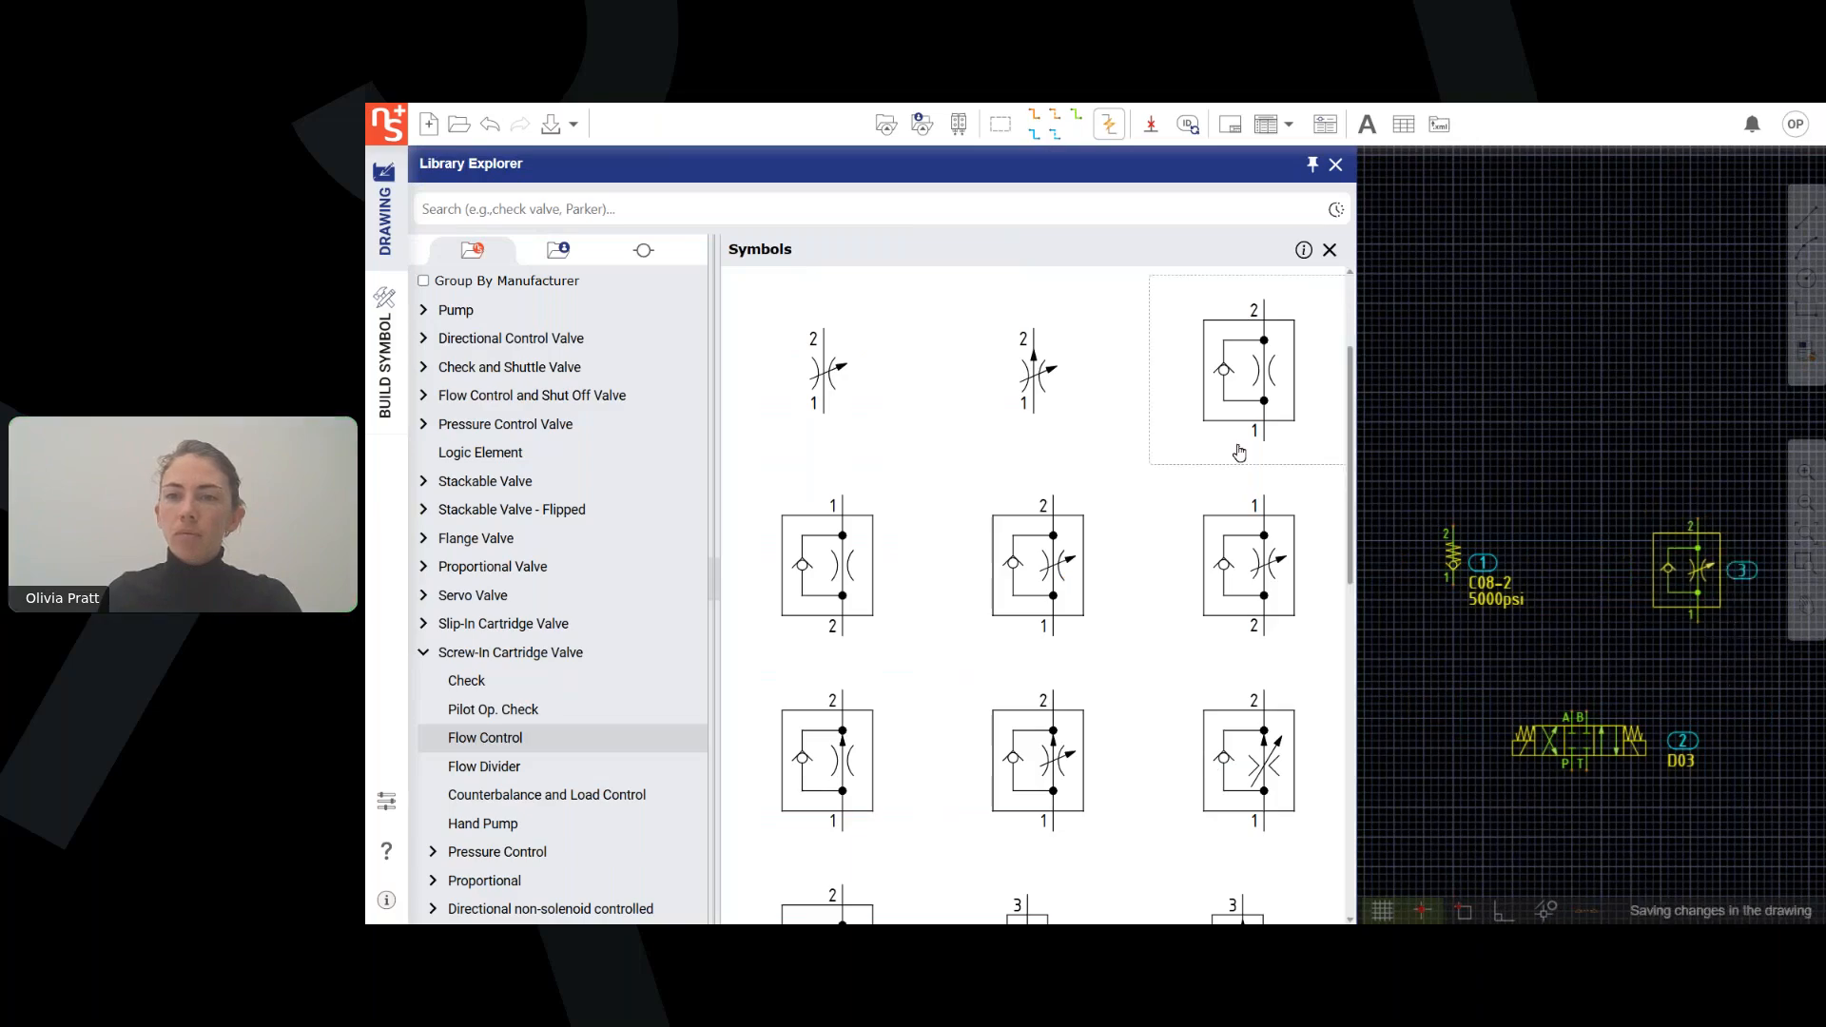
{"action": "left_click", "coordinate": [1334, 255]}
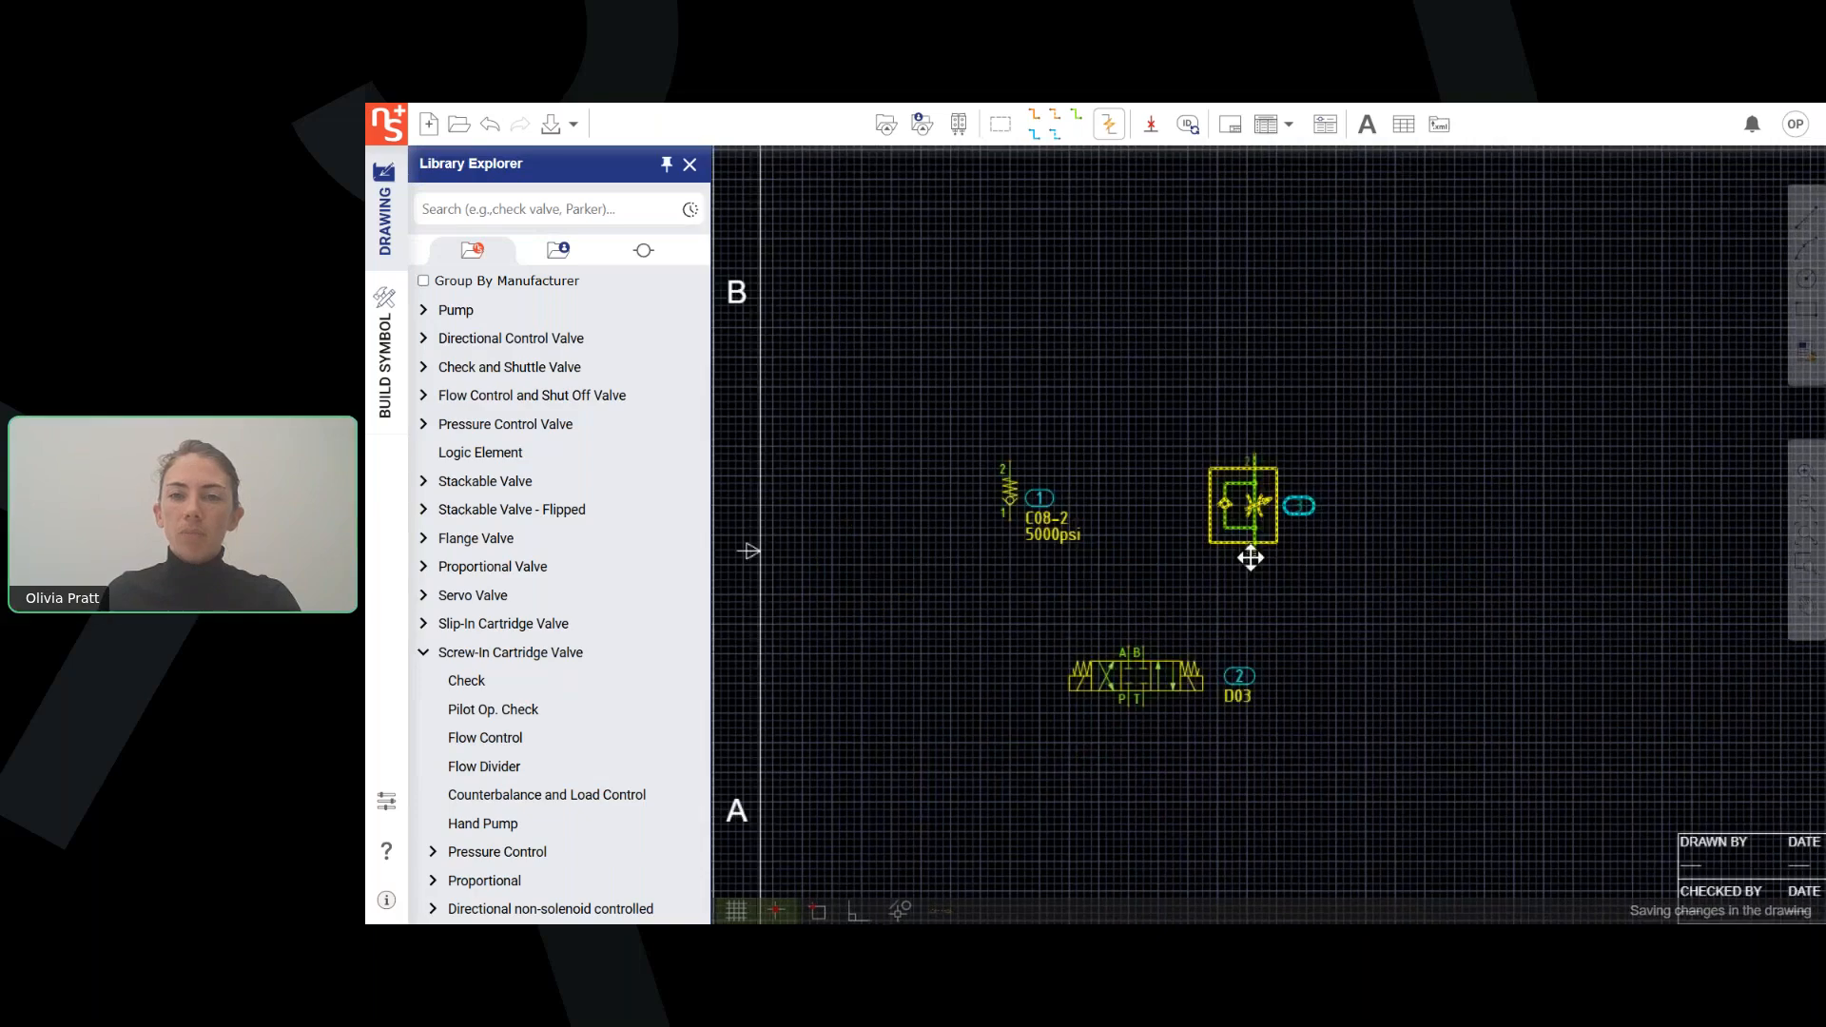
Open the placed flow control valve's properties and expand its extended model data.
{"action": "middle_click_drag", "start_coordinate": [1165, 619], "coordinate": [1162, 518]}
{"action": "right_click", "coordinate": [1225, 415]}
{"action": "left_click", "coordinate": [1225, 415]}
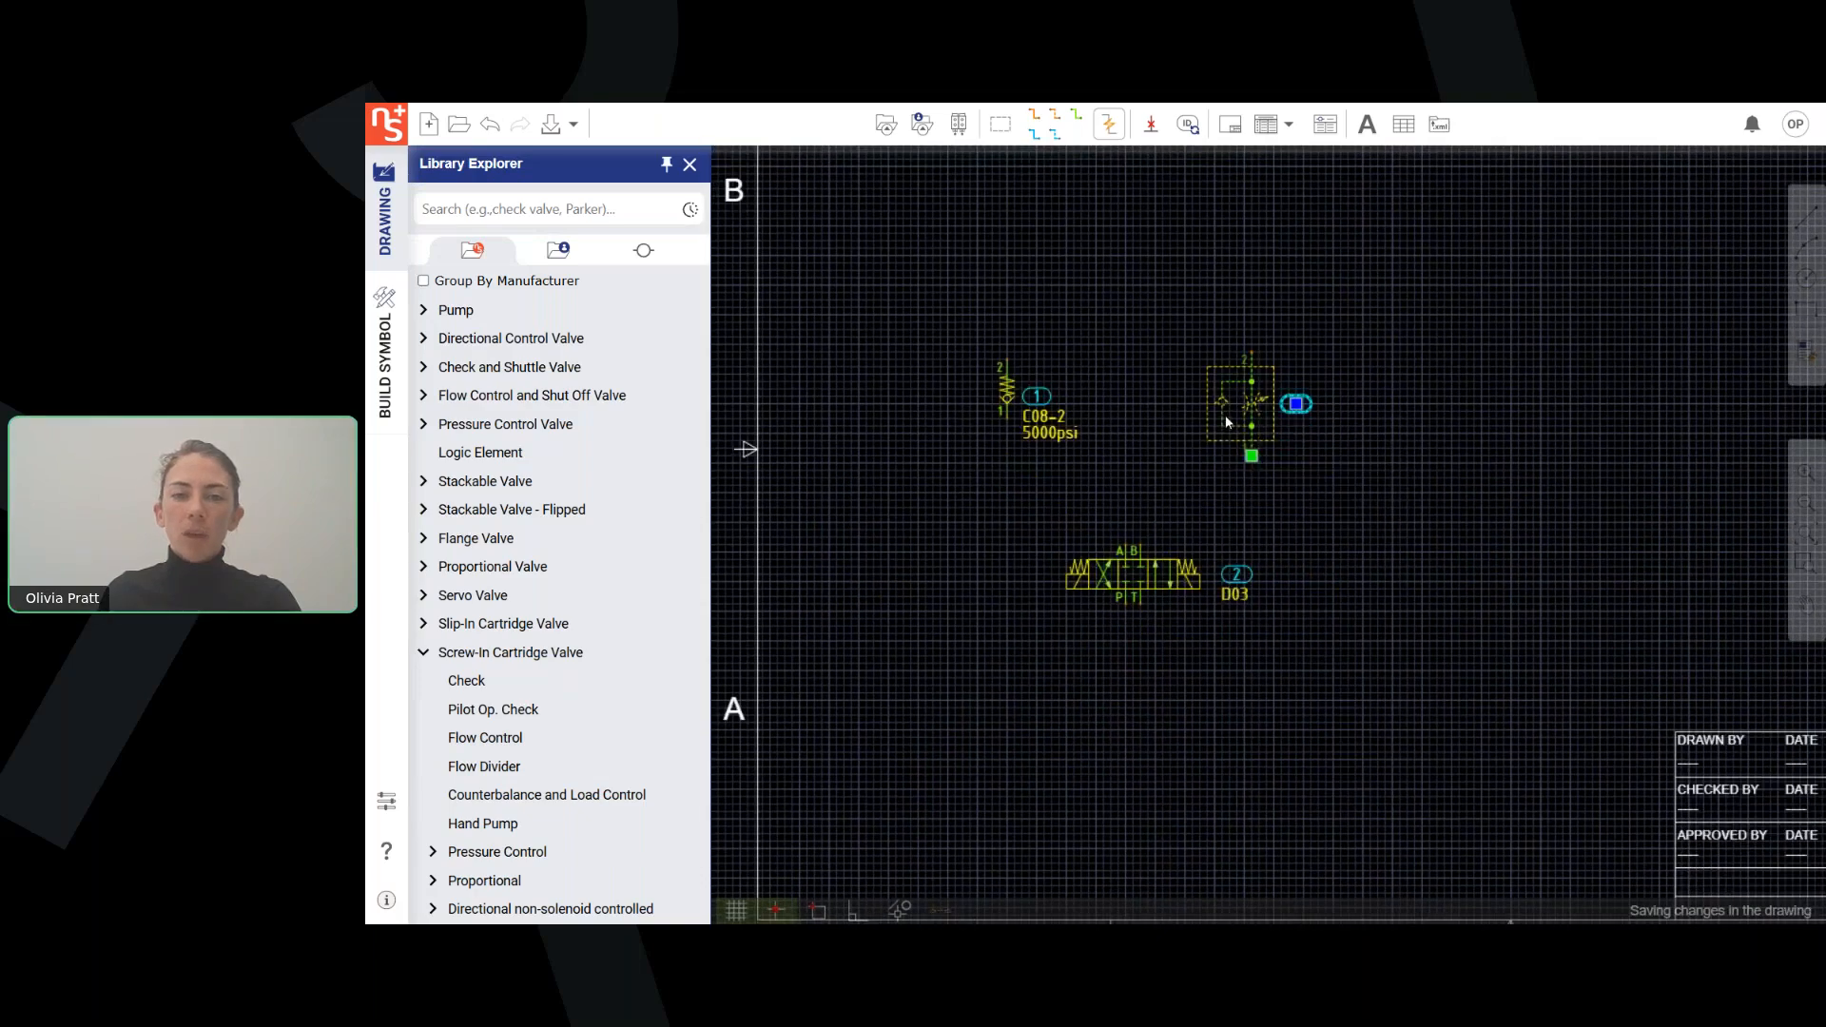
{"action": "double_click", "coordinate": [1225, 414]}
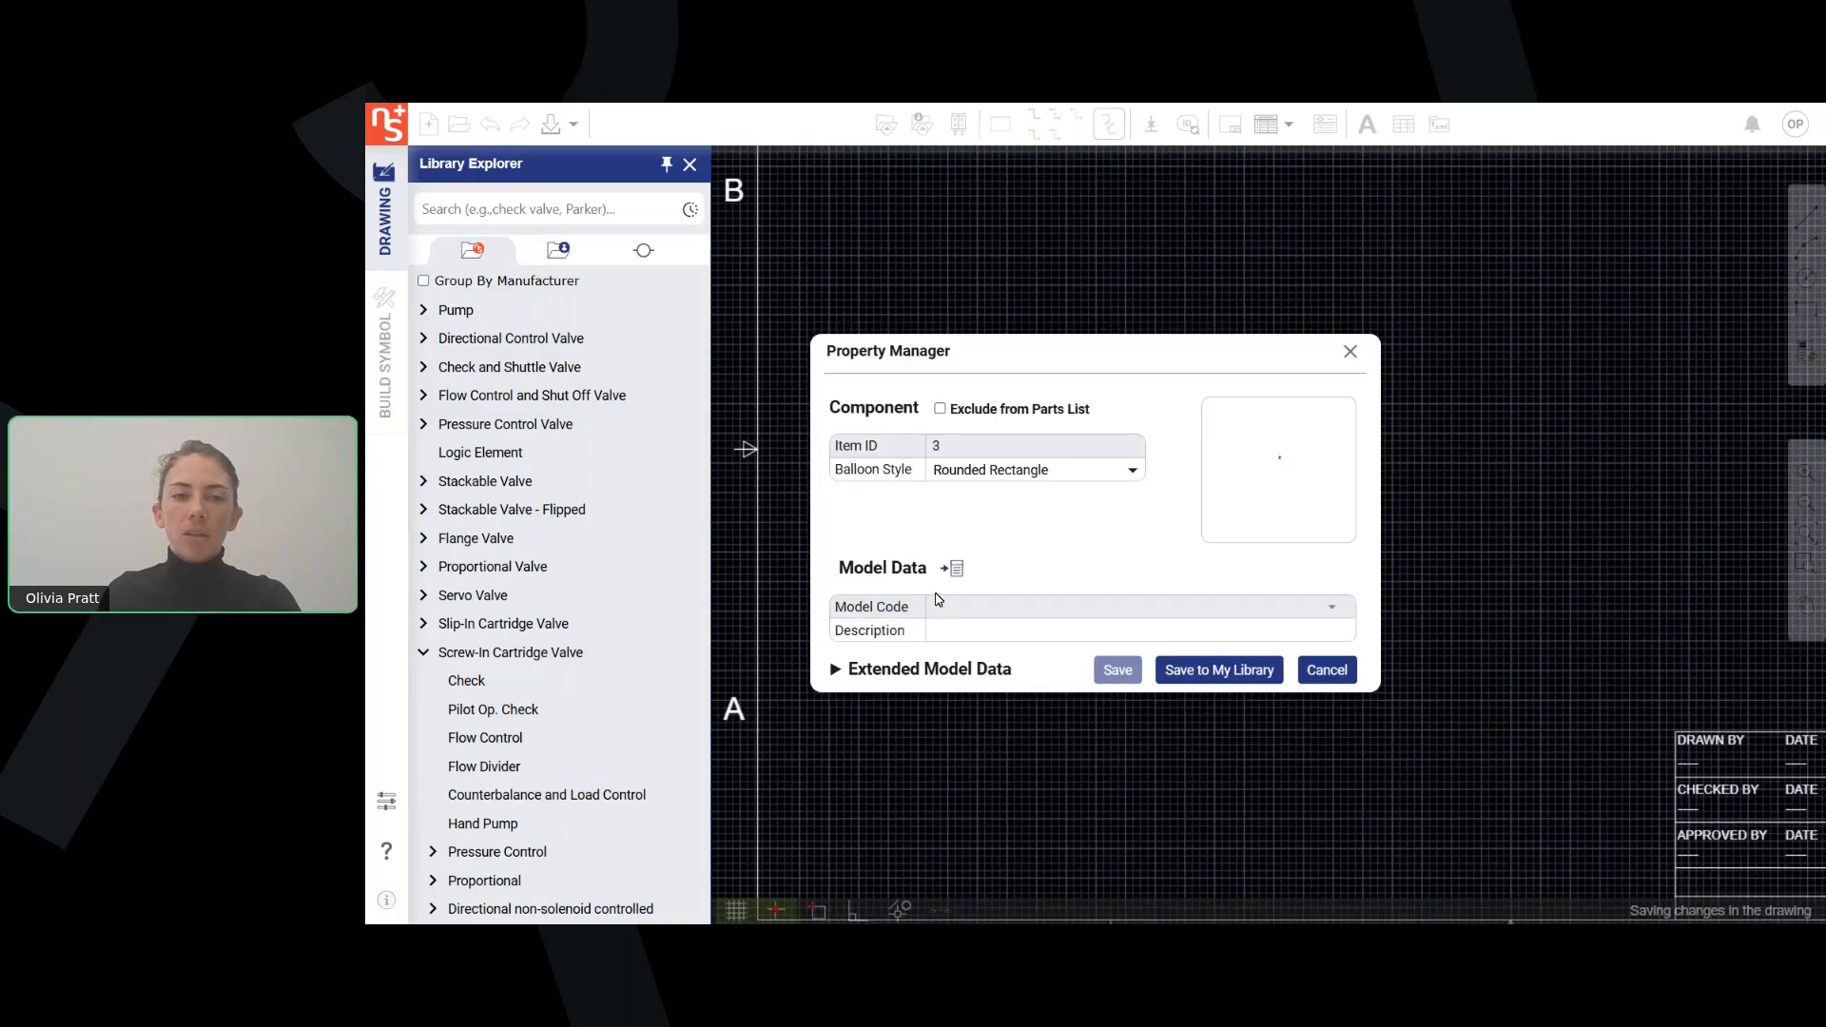
{"action": "left_click", "coordinate": [852, 671]}
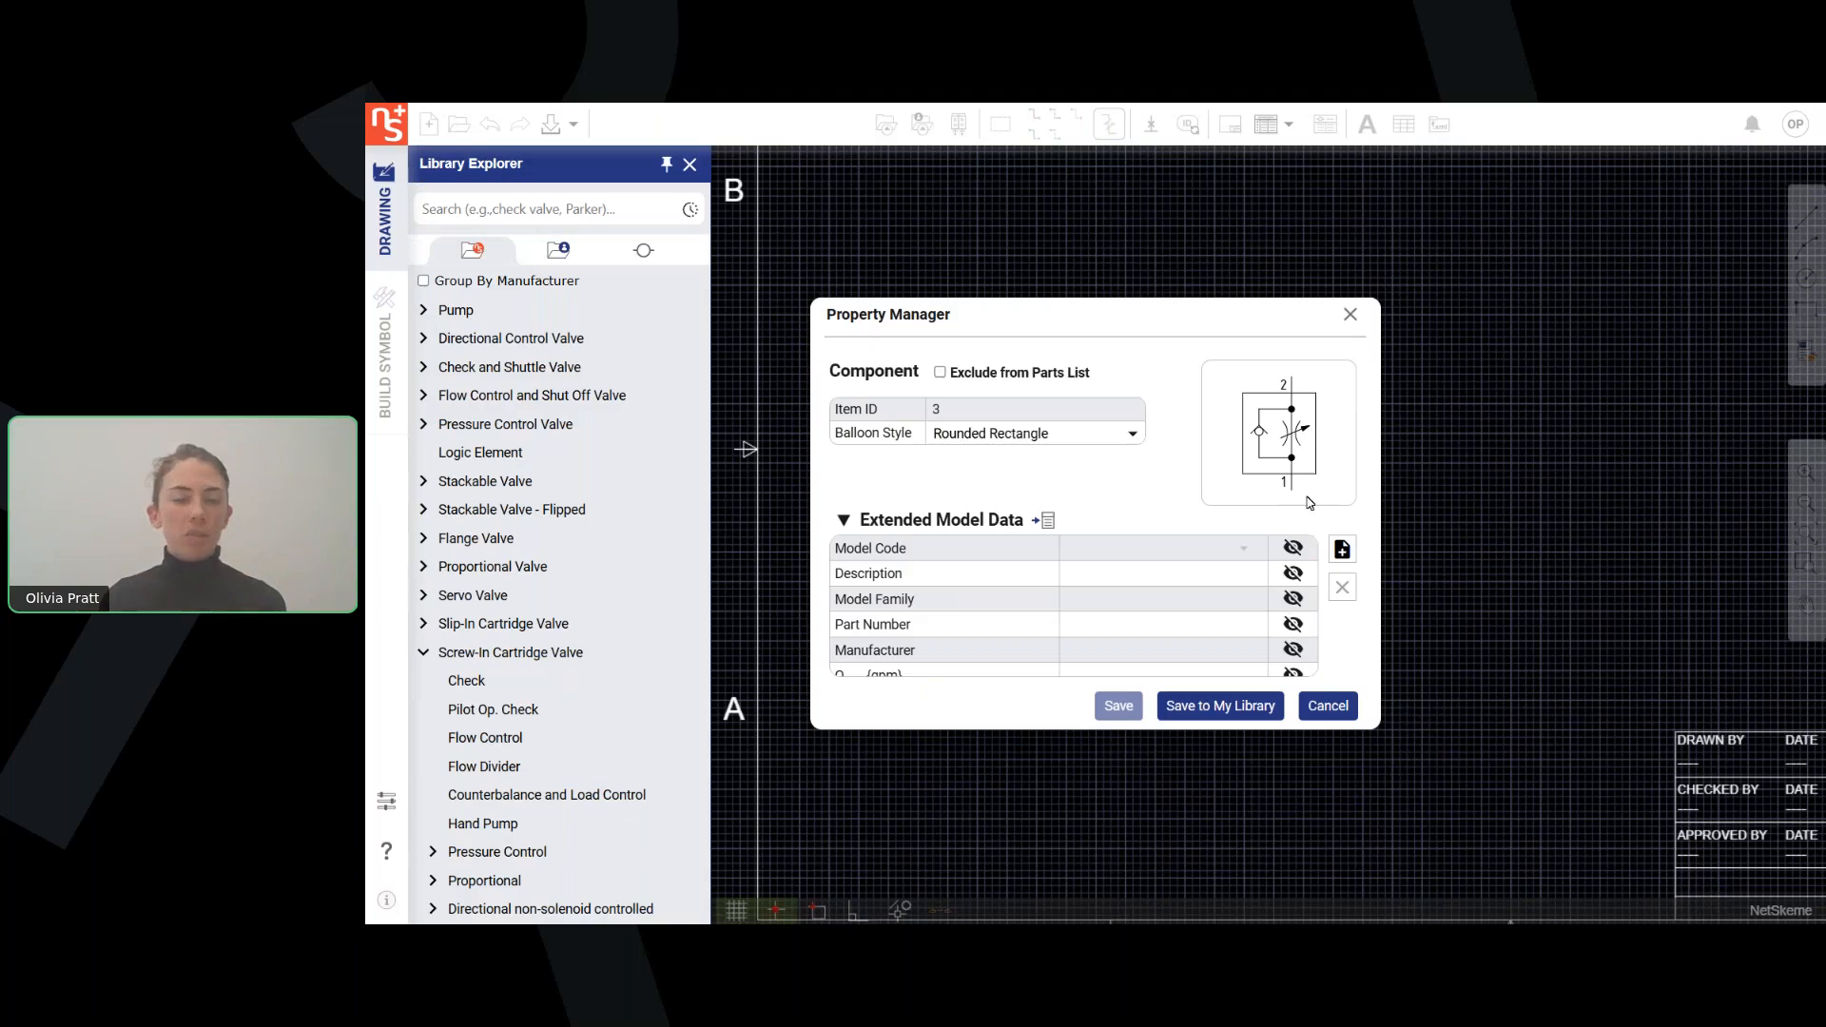
Fetch models linked to the flow control symbol, filtering to Sun Hydraulics with a Qmax less than 16 gpm.
{"action": "left_click", "coordinate": [1045, 521]}
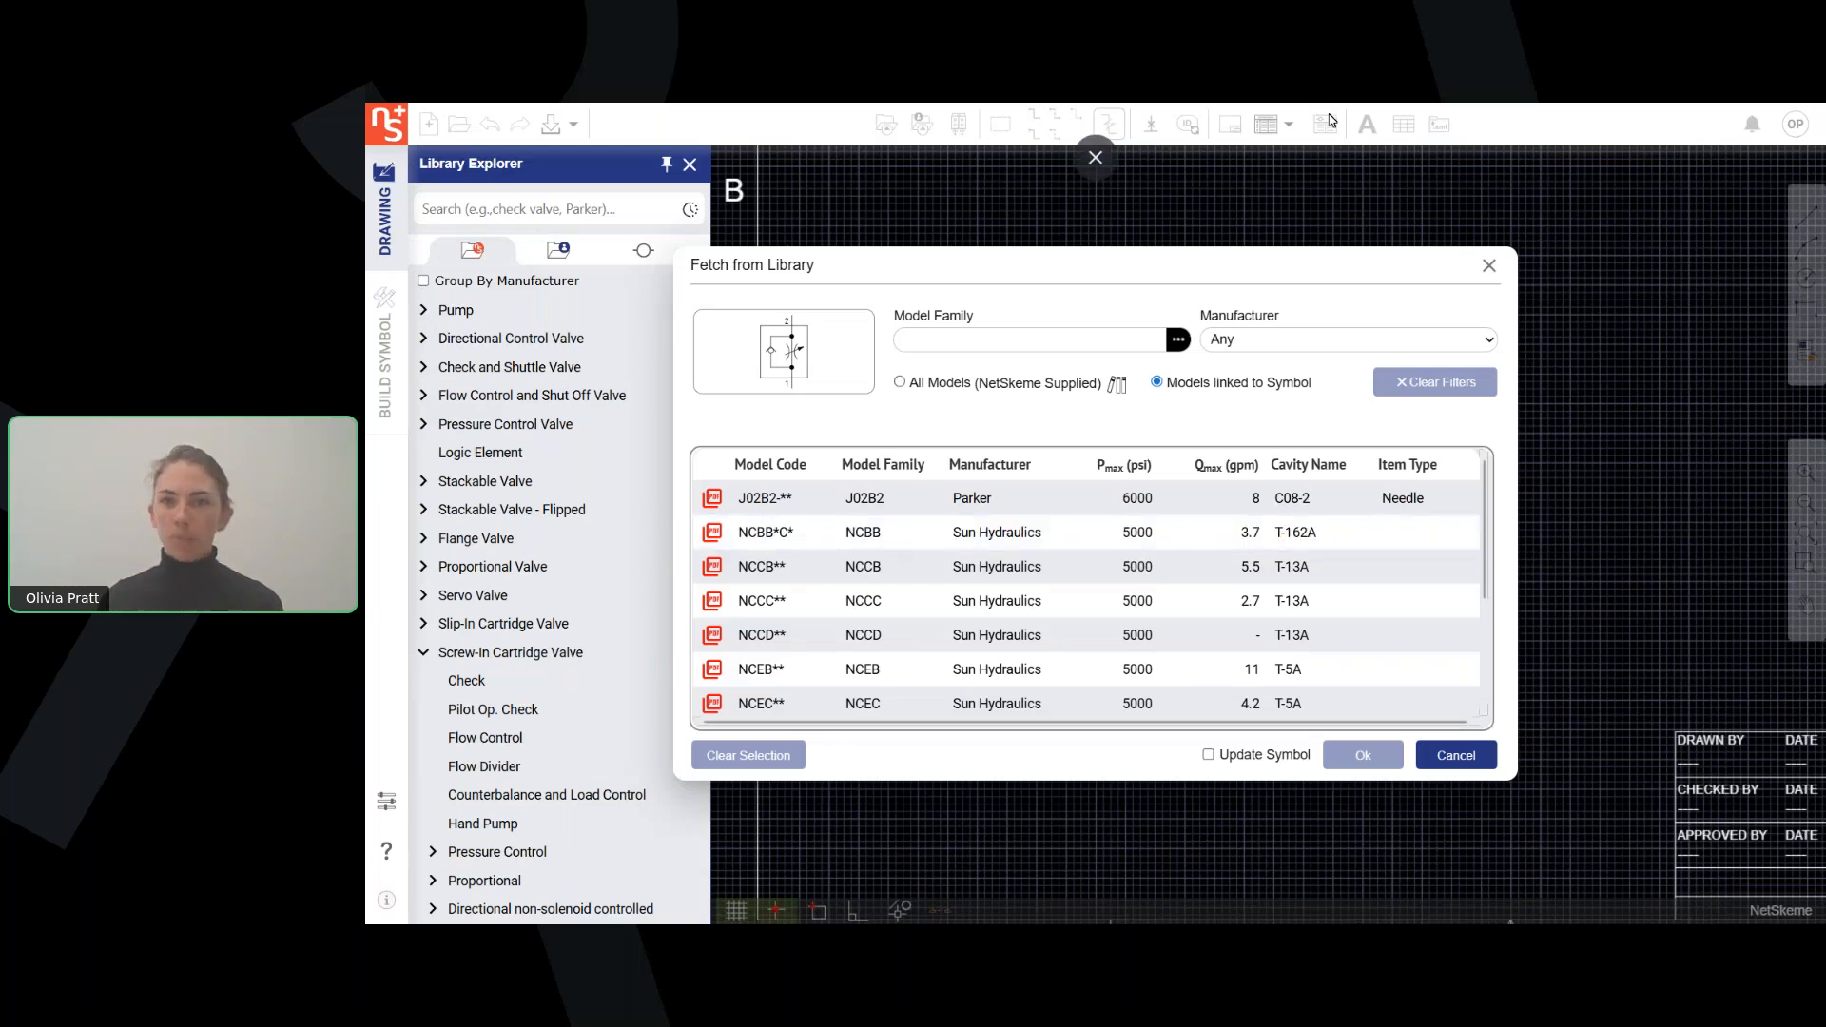
{"action": "left_click", "coordinate": [1481, 343]}
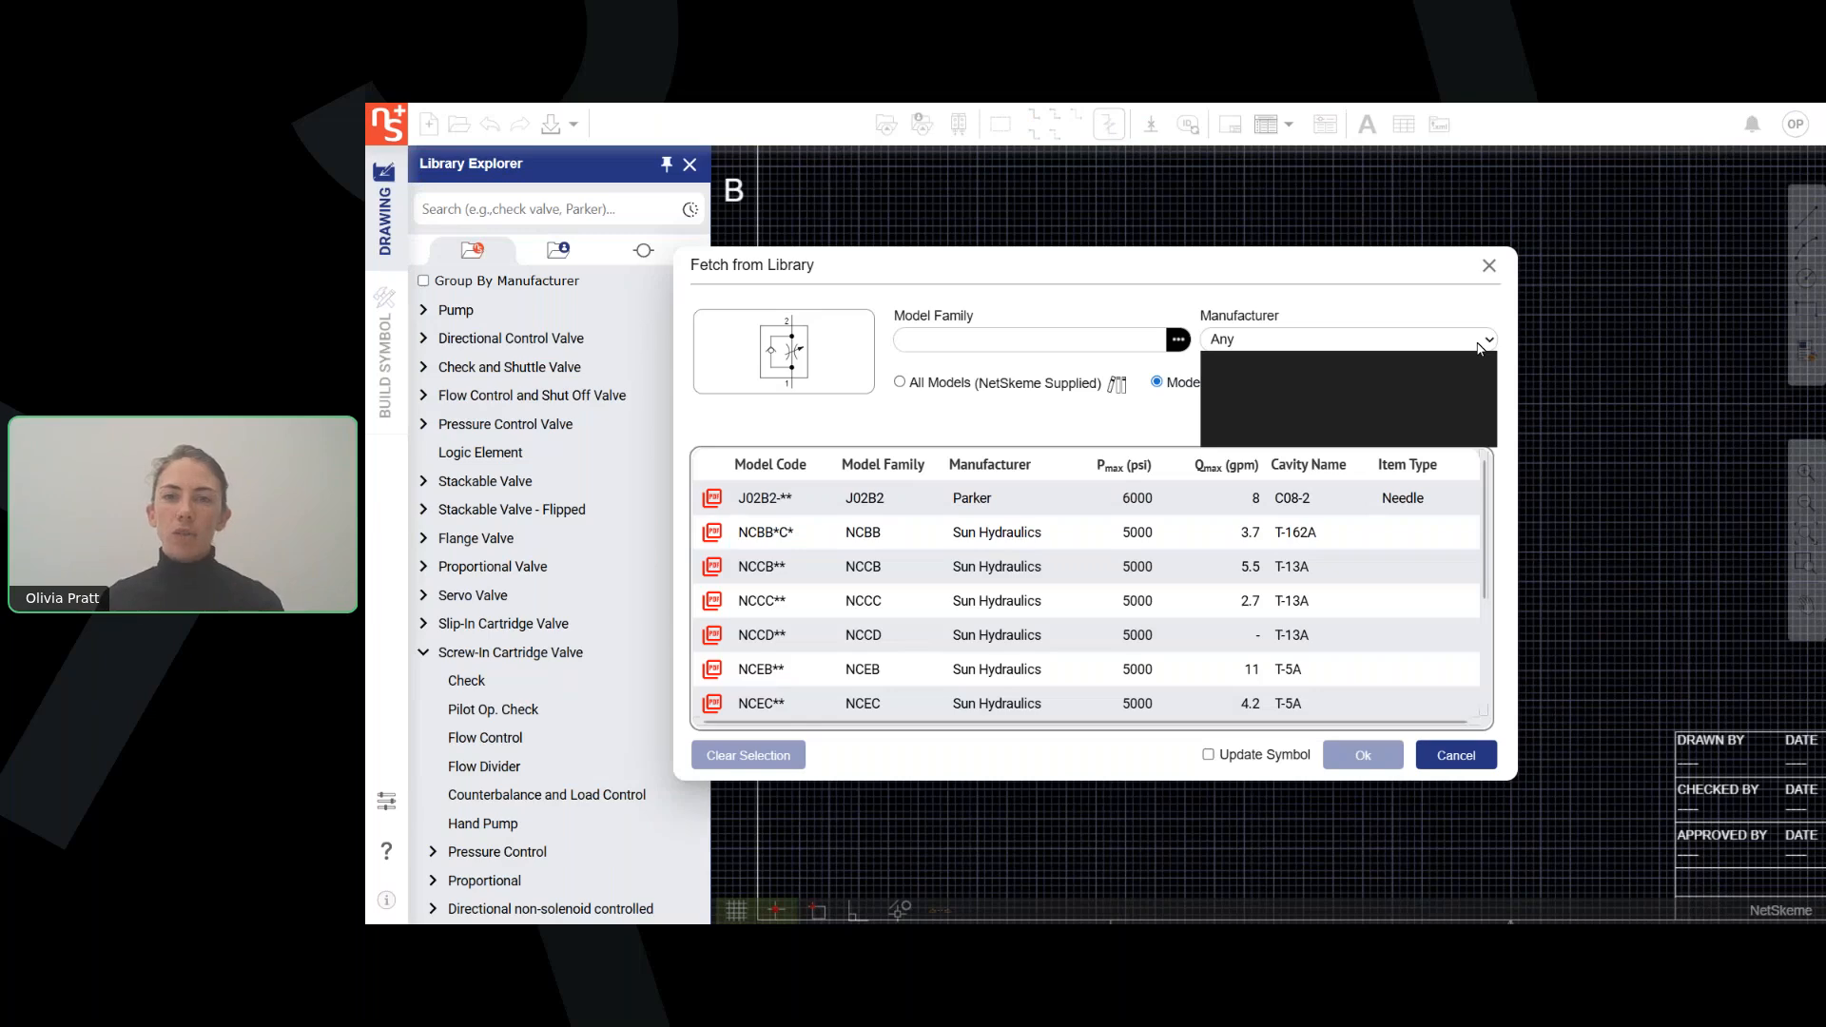
{"action": "left_click", "coordinate": [1376, 435]}
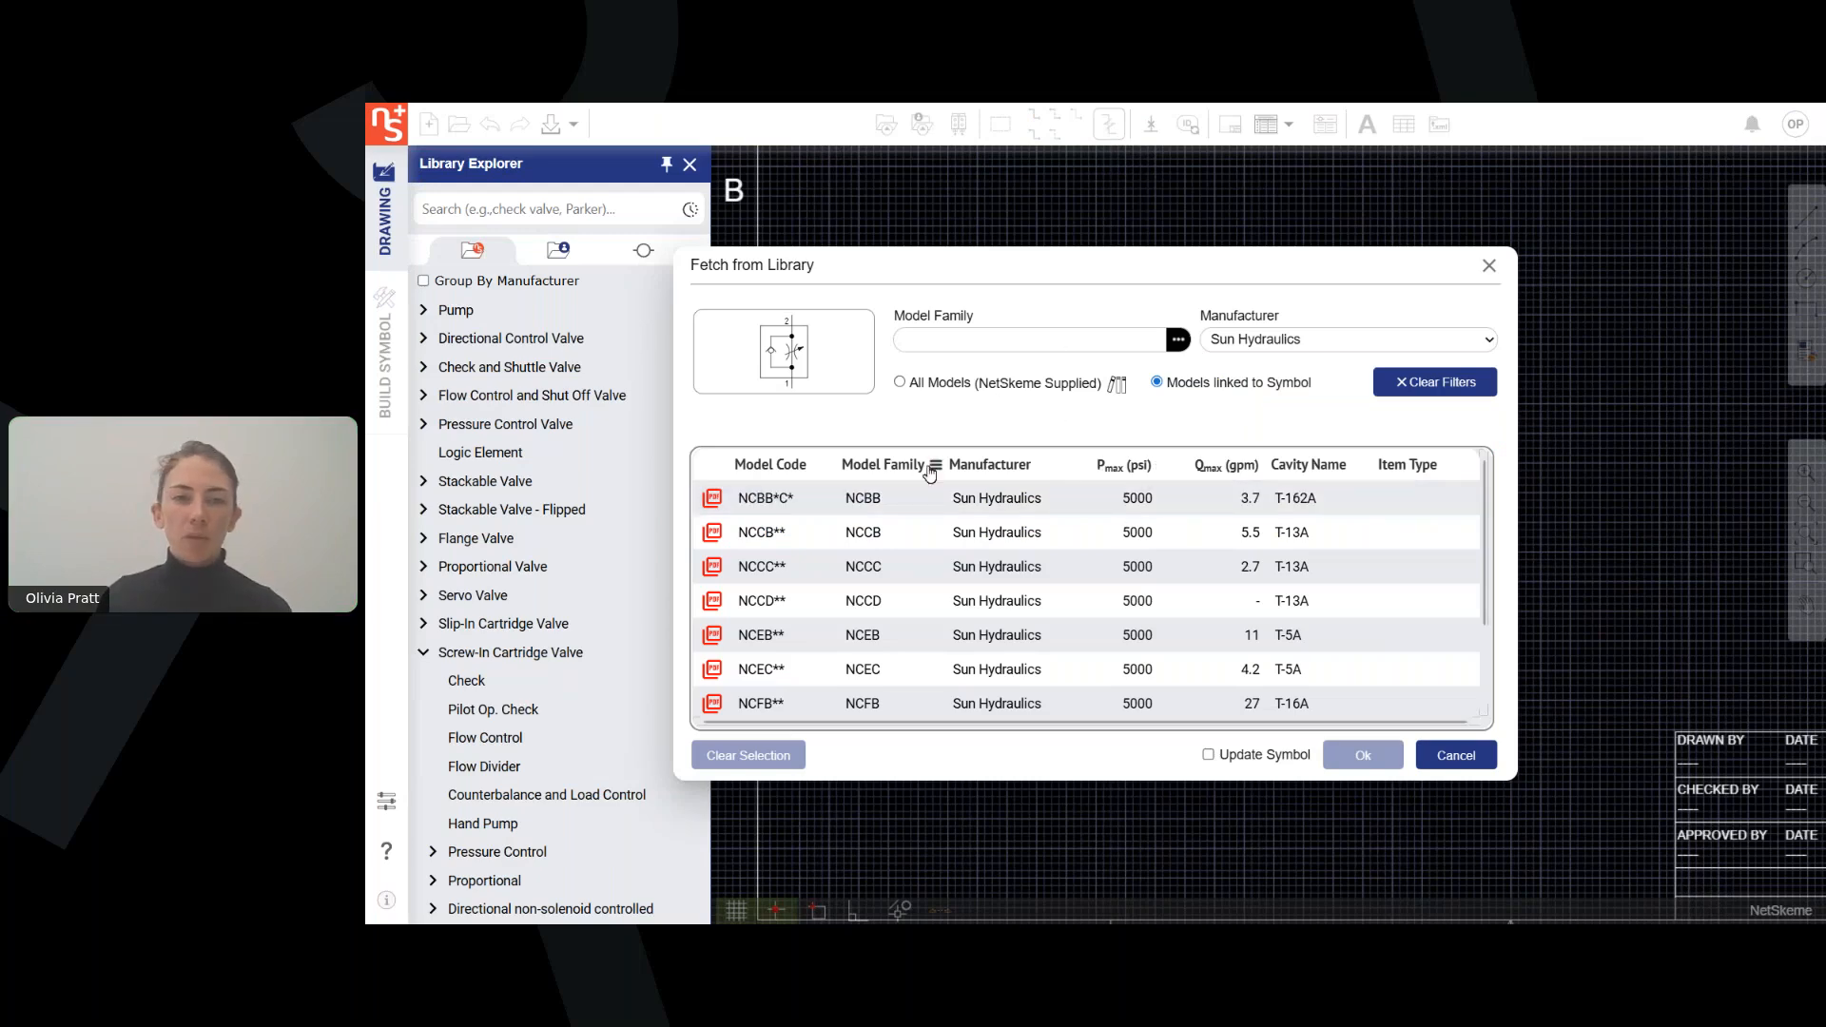
{"action": "left_click", "coordinate": [1257, 465]}
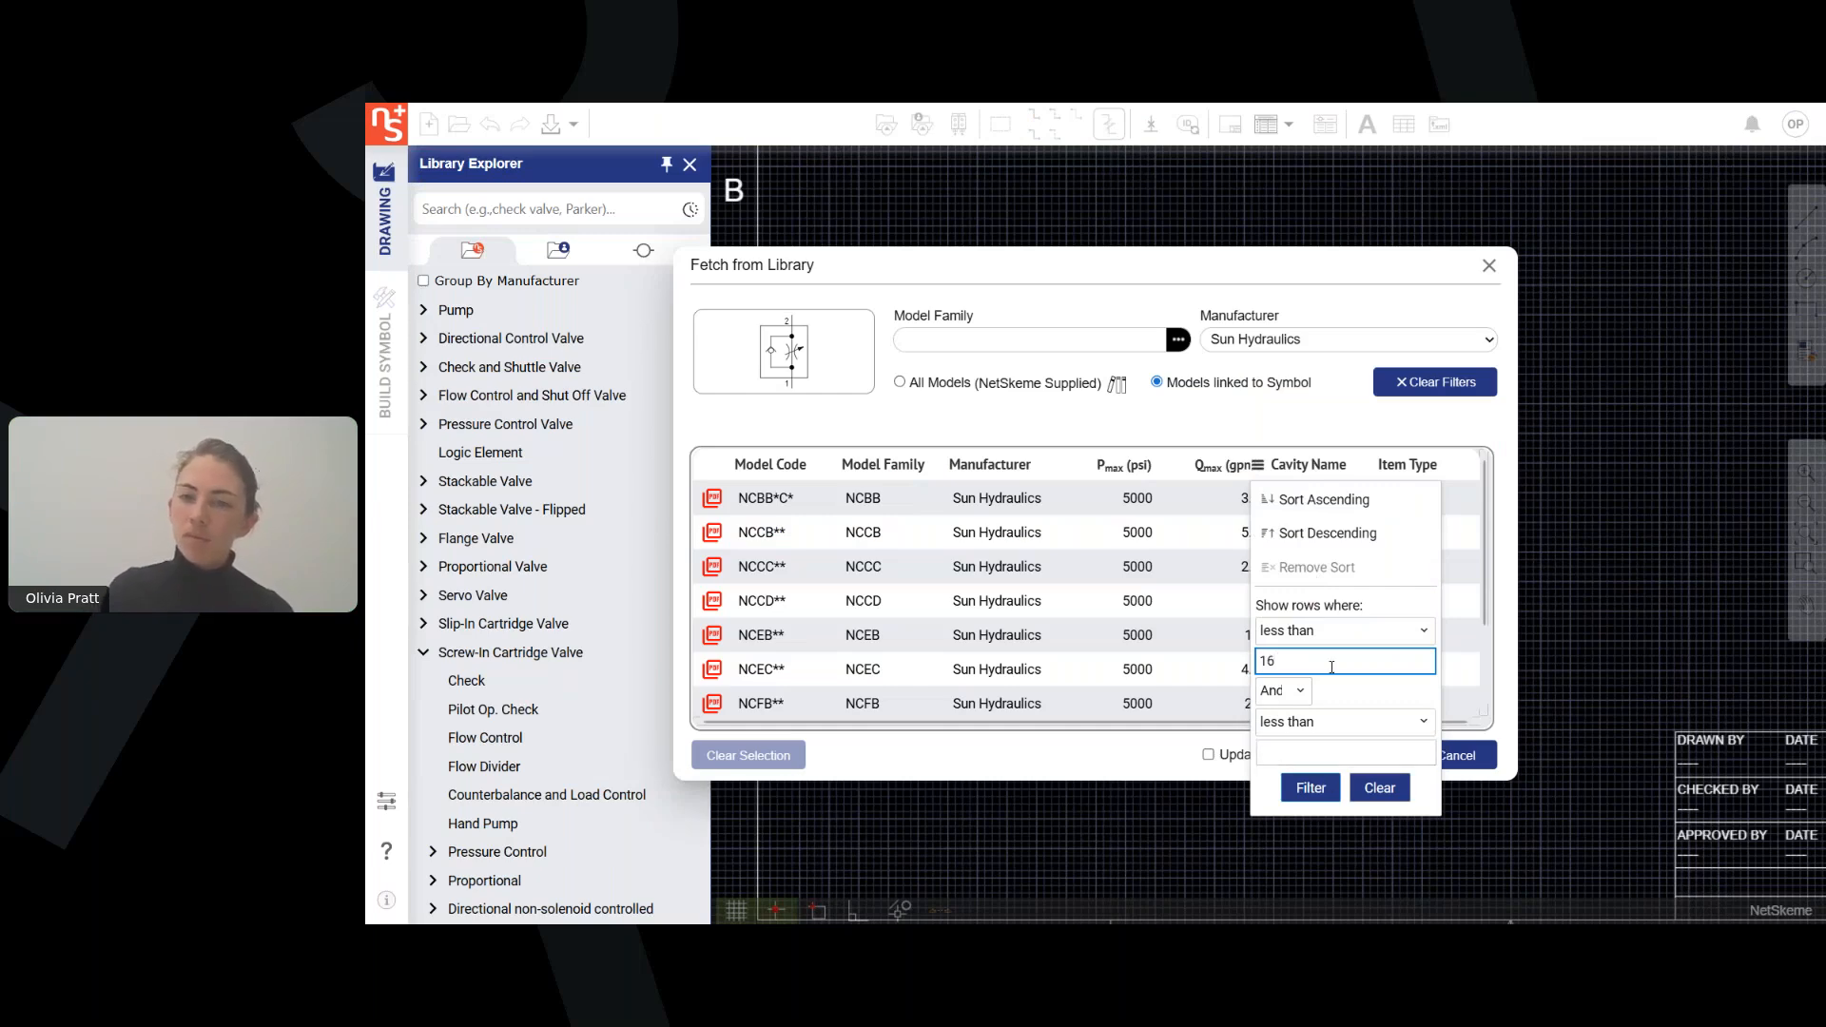
{"action": "left_click", "coordinate": [1311, 788]}
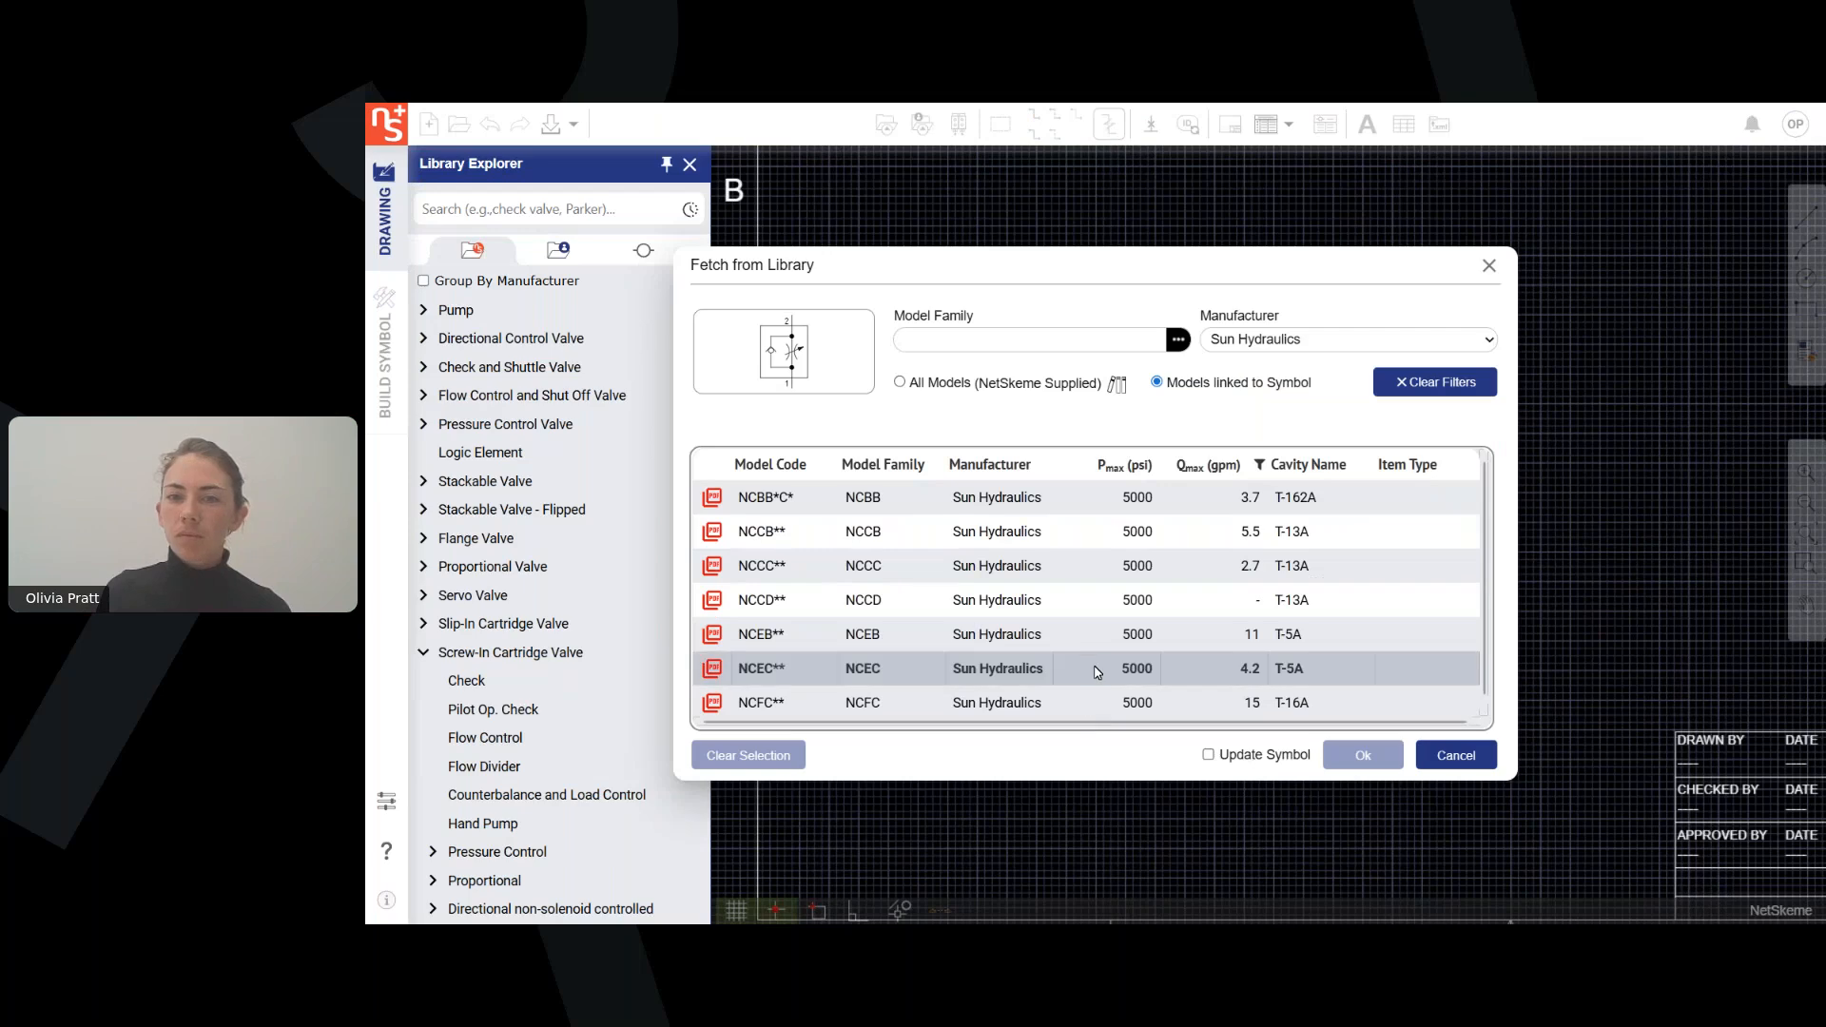
Assign Sun Hydraulics model NCFC** to the flow control component, check its extended data, and save the properties.
{"action": "left_click", "coordinate": [996, 704]}
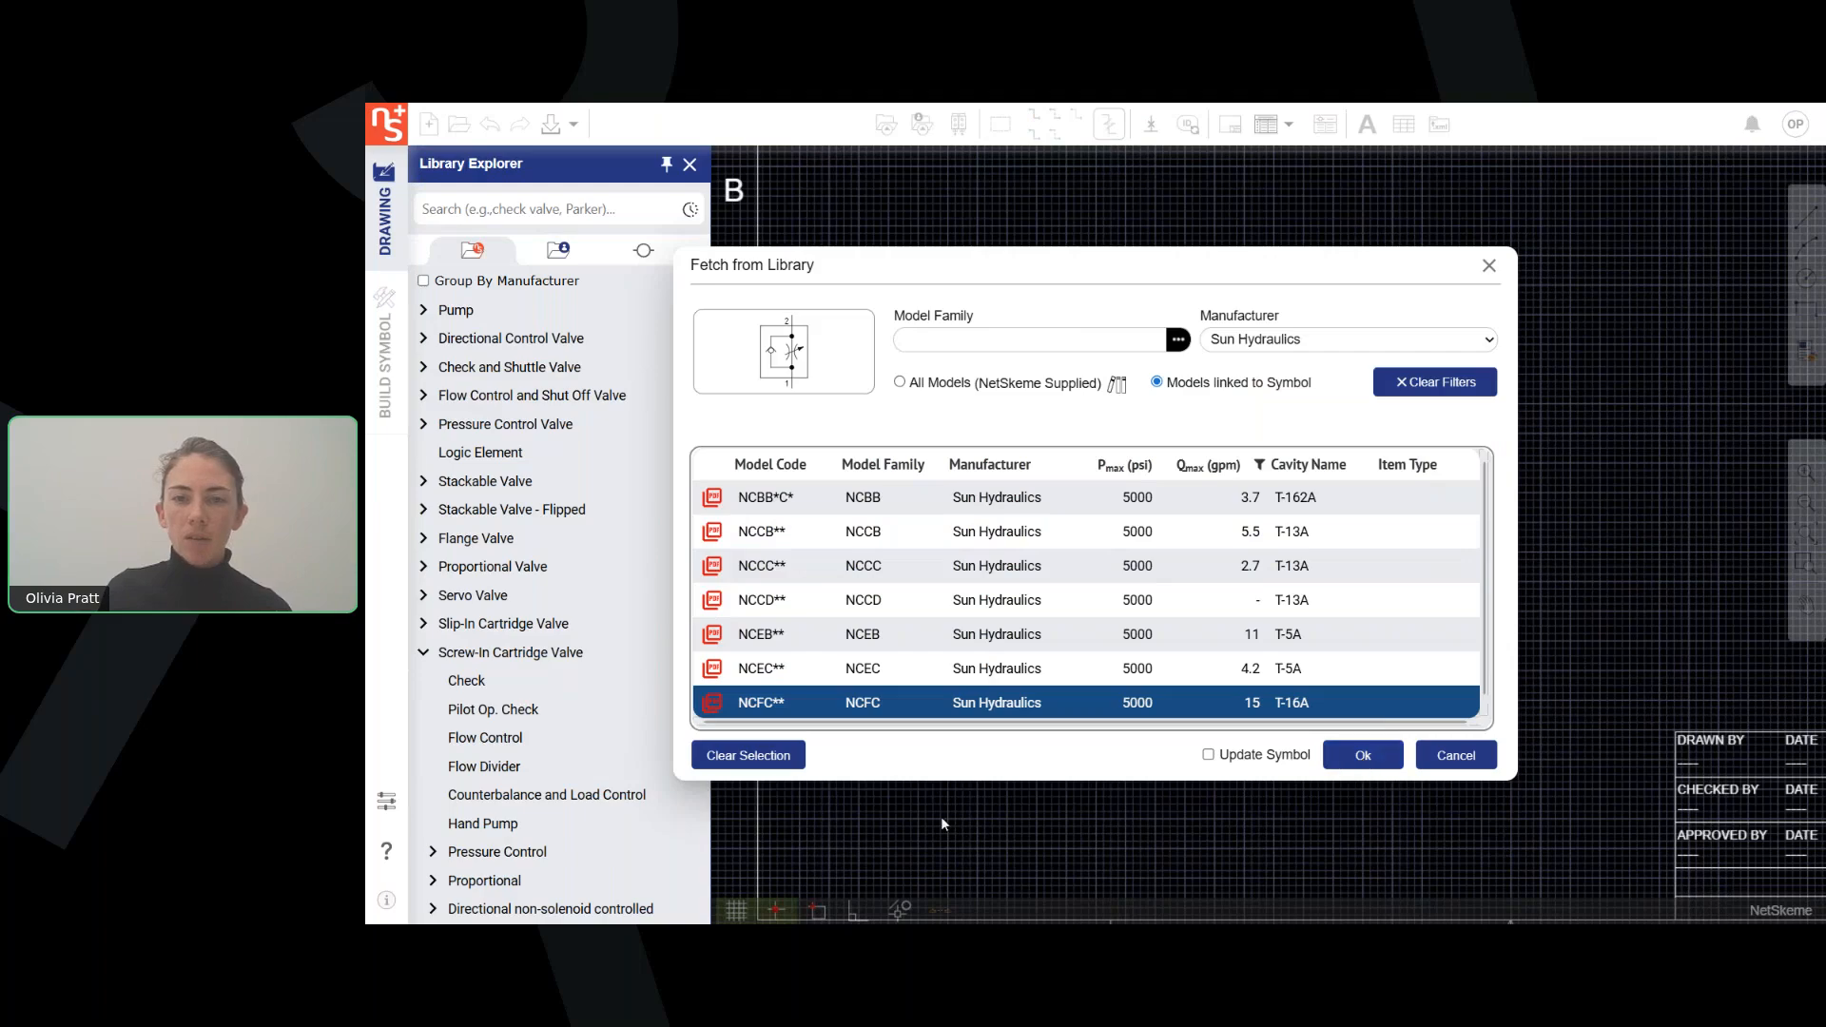
{"action": "scroll", "coordinate": [1059, 554], "scroll_direction": "down", "scroll_amount": 2}
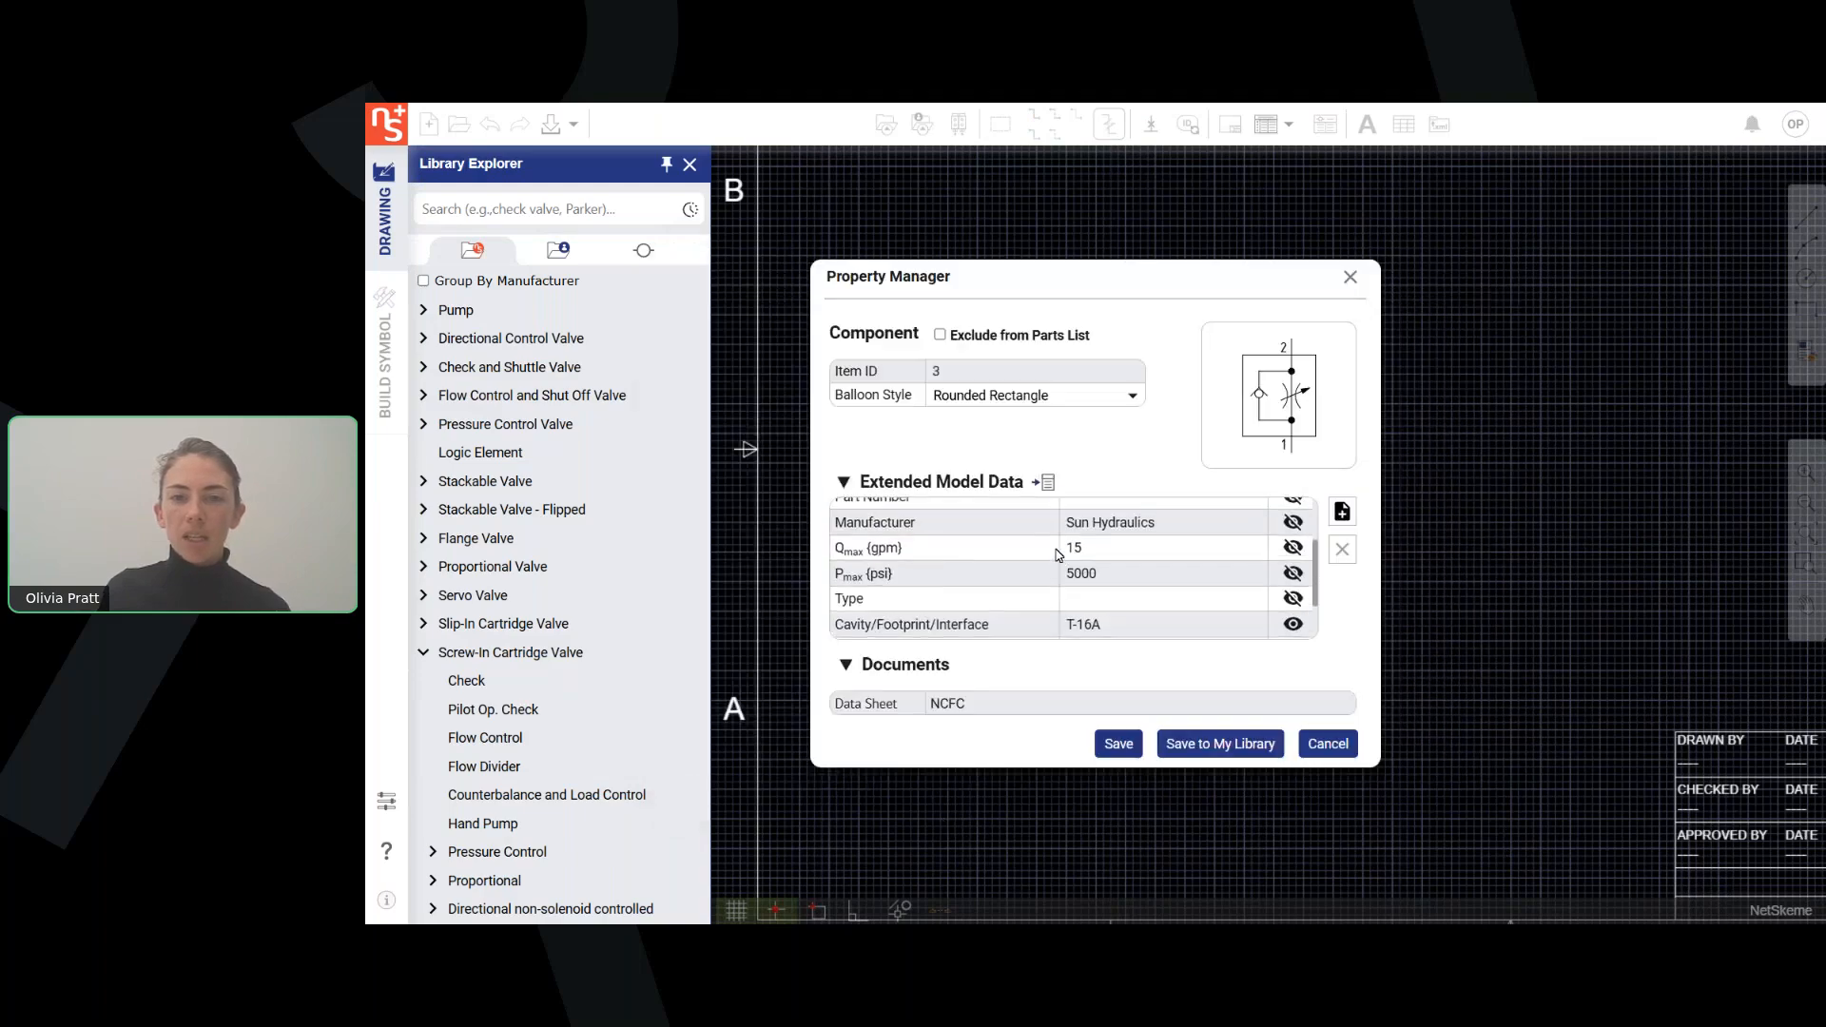
{"action": "scroll", "coordinate": [1059, 555], "scroll_direction": "up", "scroll_amount": 2}
{"action": "left_click", "coordinate": [1119, 744]}
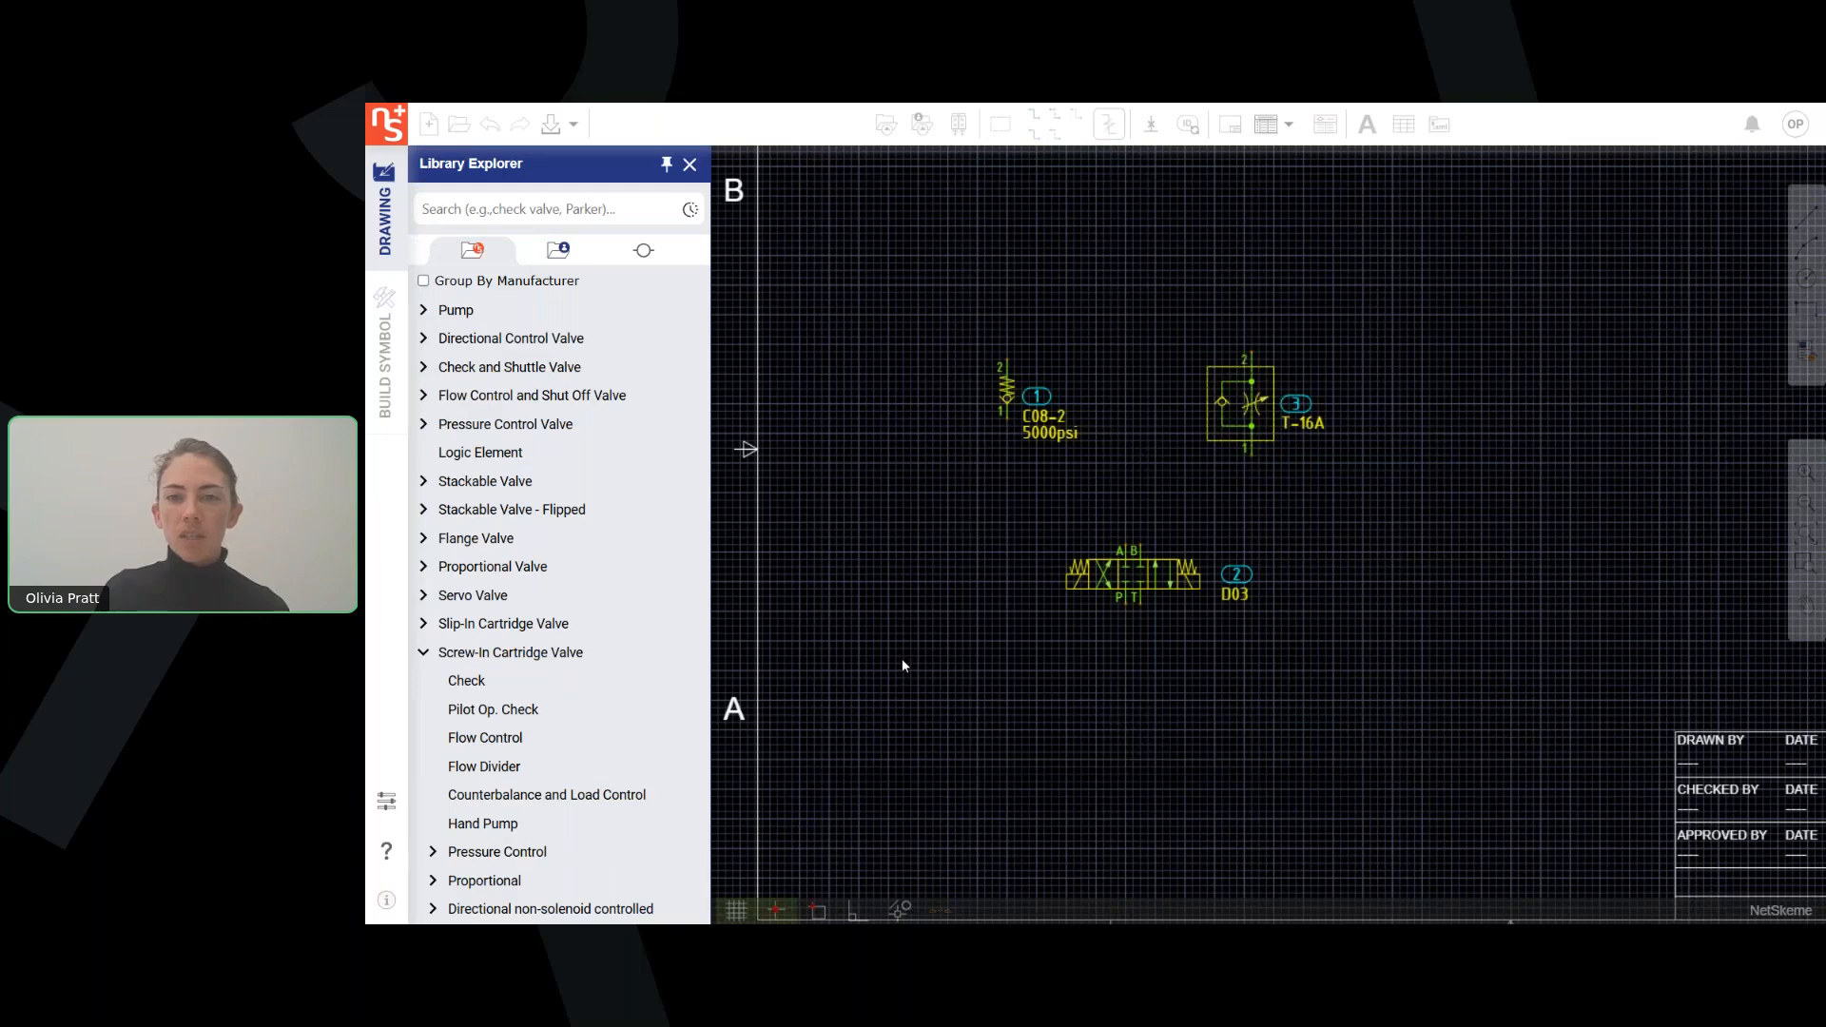
Reopen the flow control valve's model data and review its extended properties and data sheet.
{"action": "scroll", "coordinate": [963, 428], "scroll_direction": "down", "scroll_amount": 2}
{"action": "mouse_move", "coordinate": [961, 430]}
{"action": "middle_mouse_down"}
{"action": "mouse_move", "coordinate": [938, 453]}
{"action": "mouse_move", "coordinate": [927, 626]}
{"action": "mouse_move", "coordinate": [927, 570]}
{"action": "middle_mouse_up"}
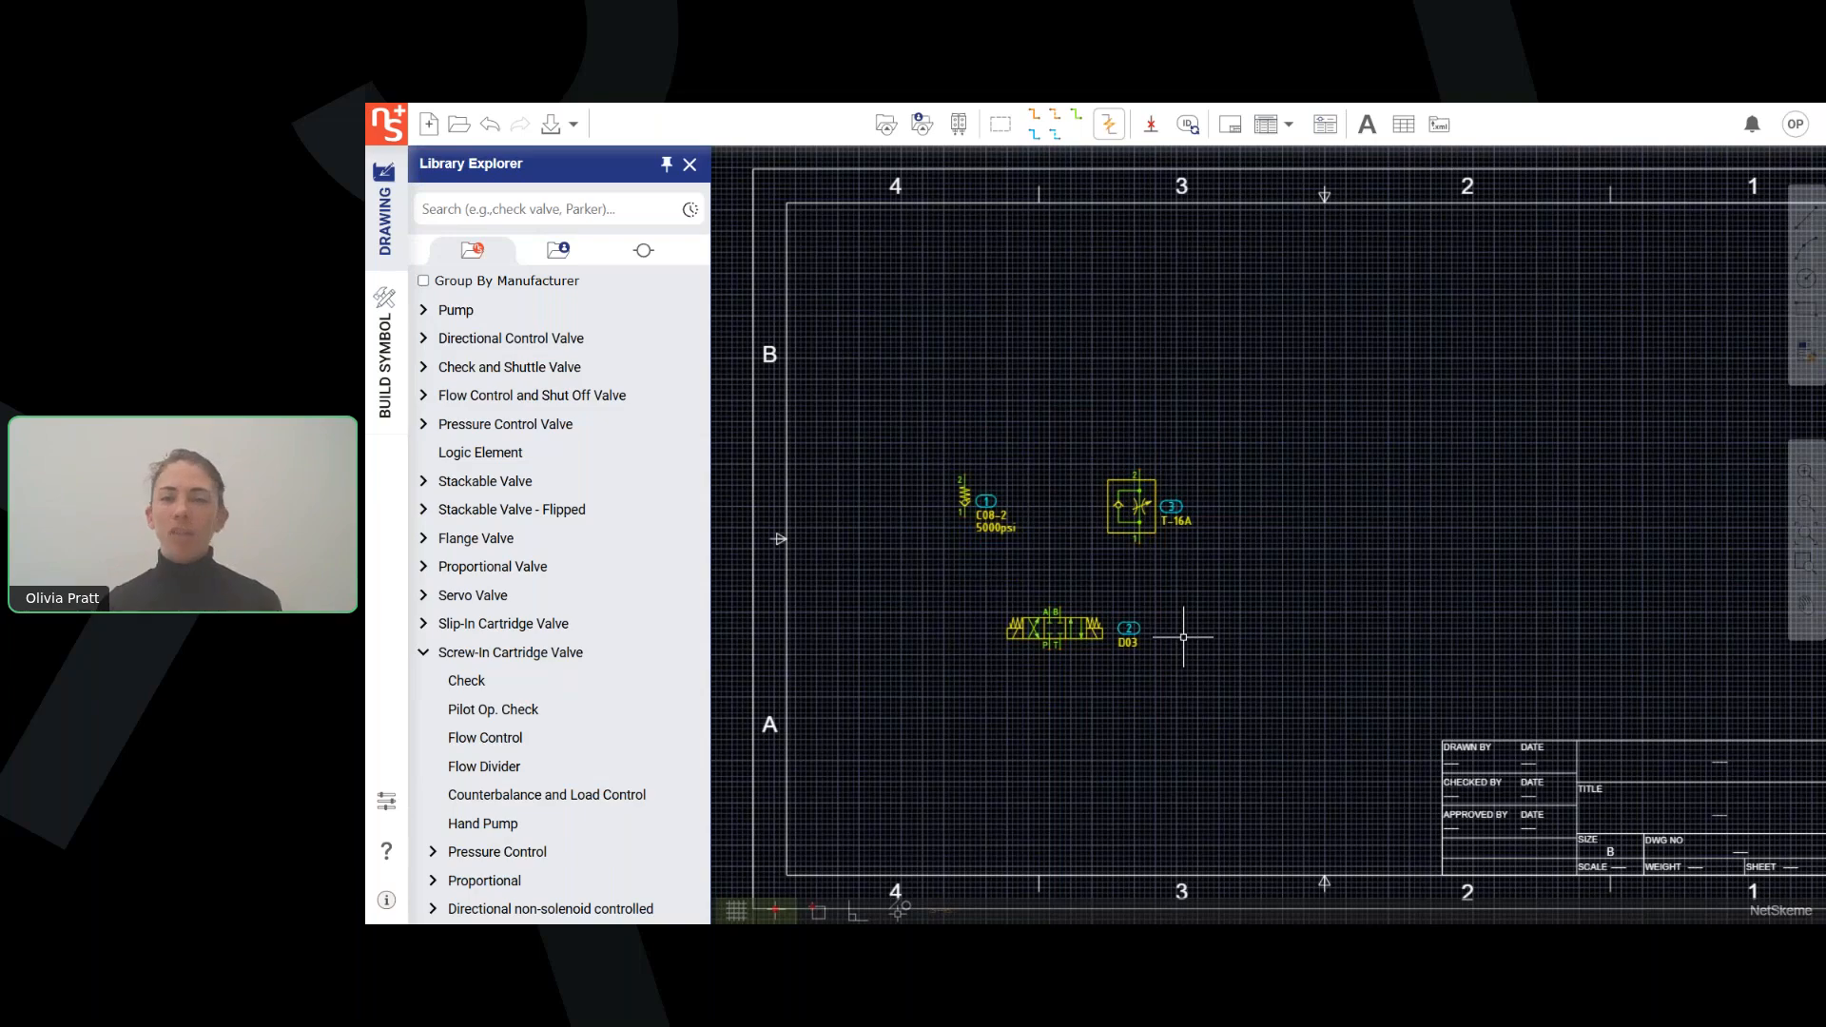
{"action": "right_click", "coordinate": [1133, 511]}
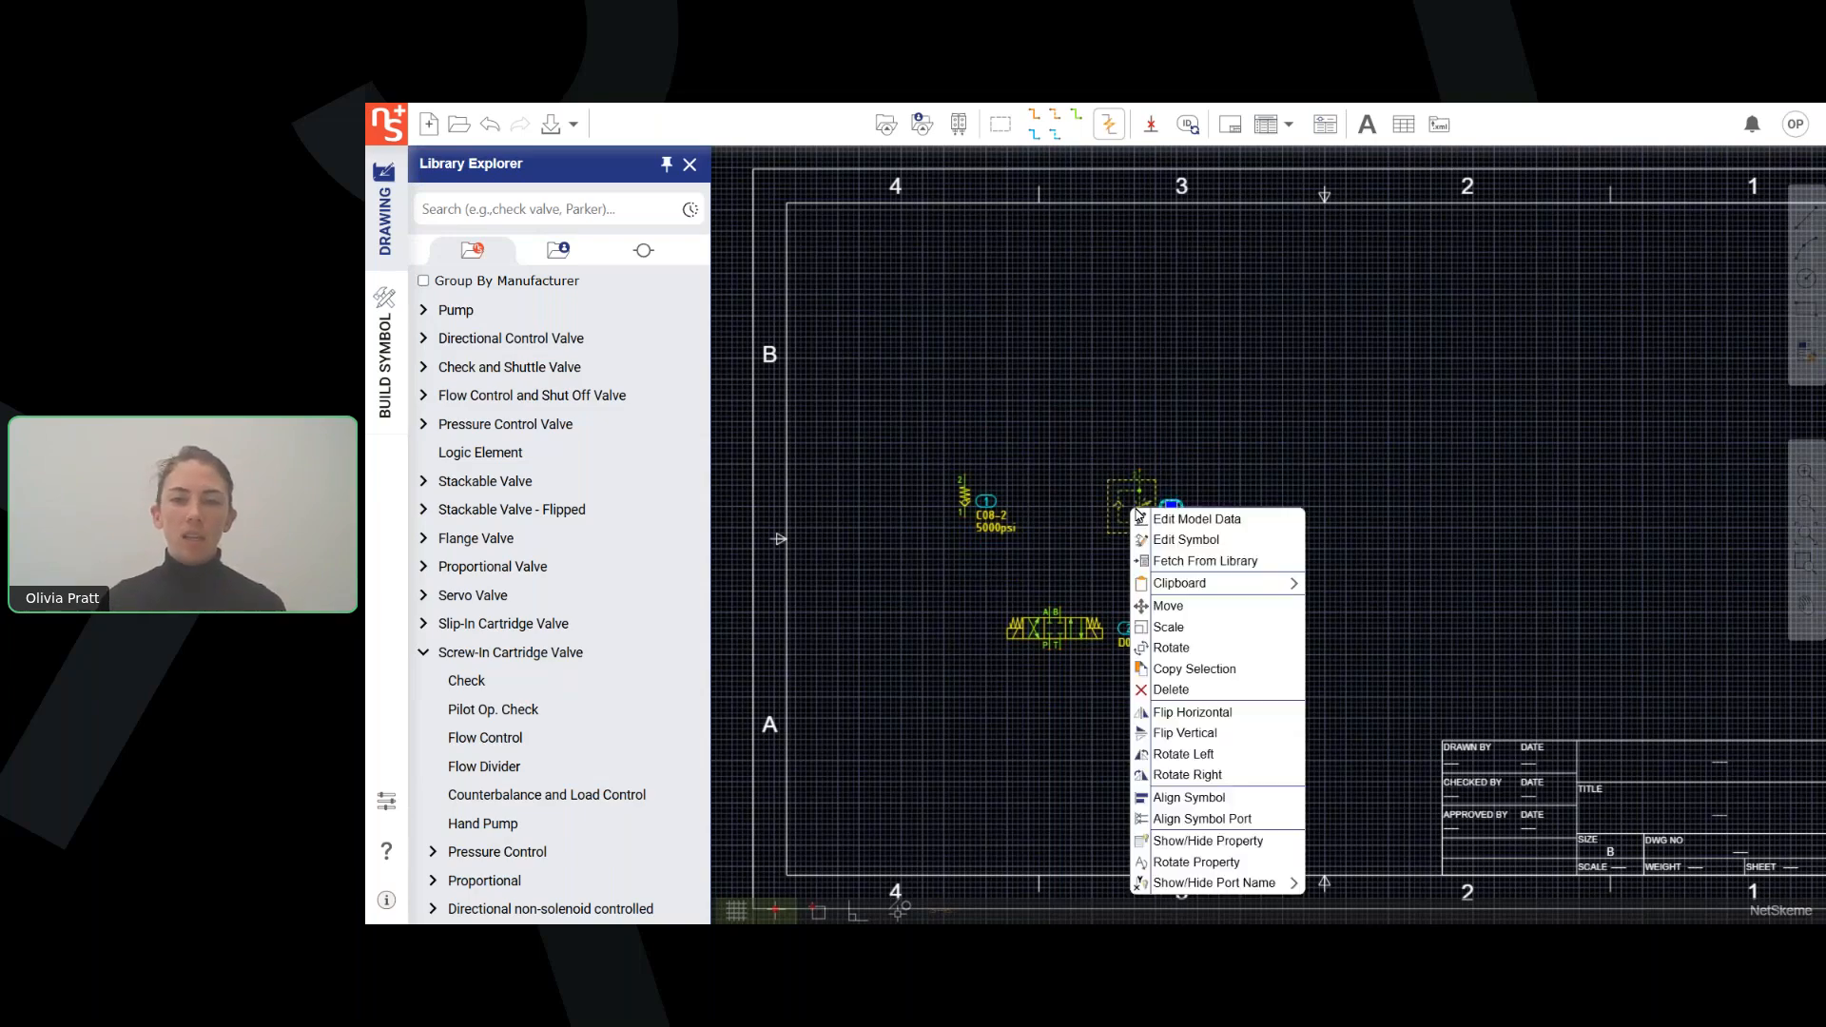
{"action": "left_click", "coordinate": [1242, 526]}
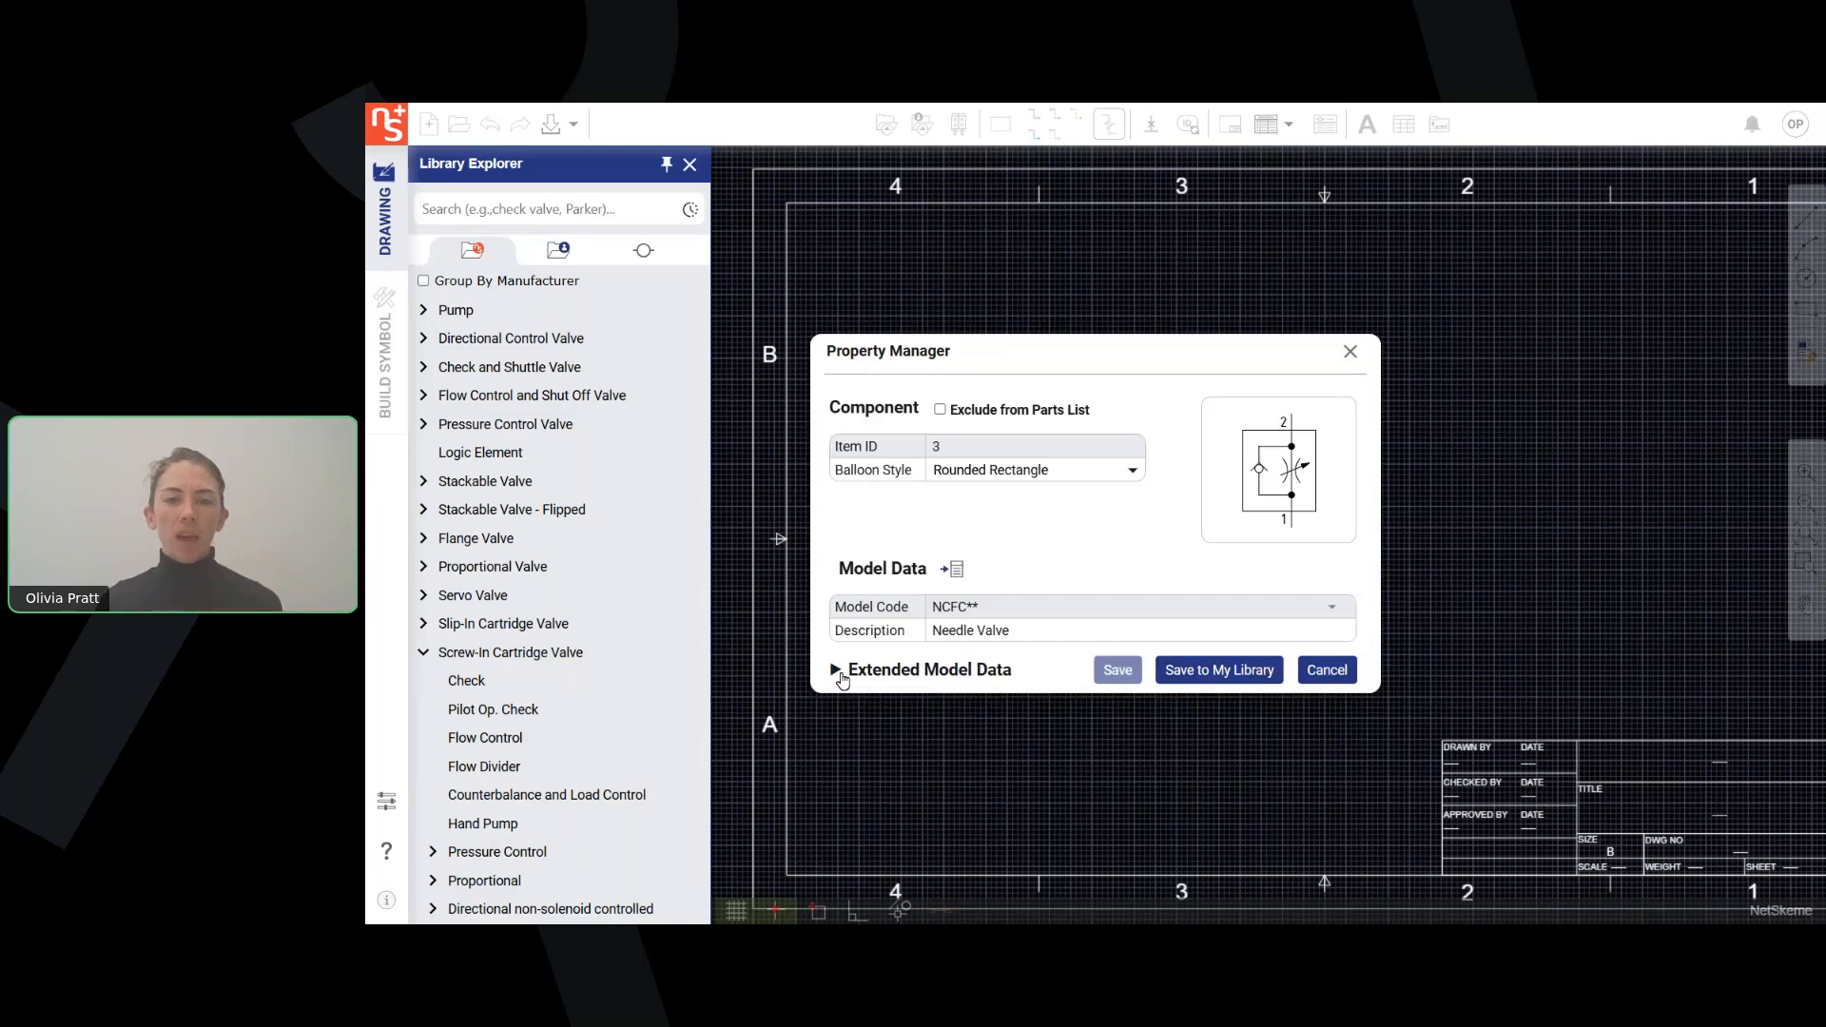
{"action": "left_click", "coordinate": [902, 663]}
{"action": "scroll", "coordinate": [1023, 571], "scroll_direction": "up", "scroll_amount": 3}
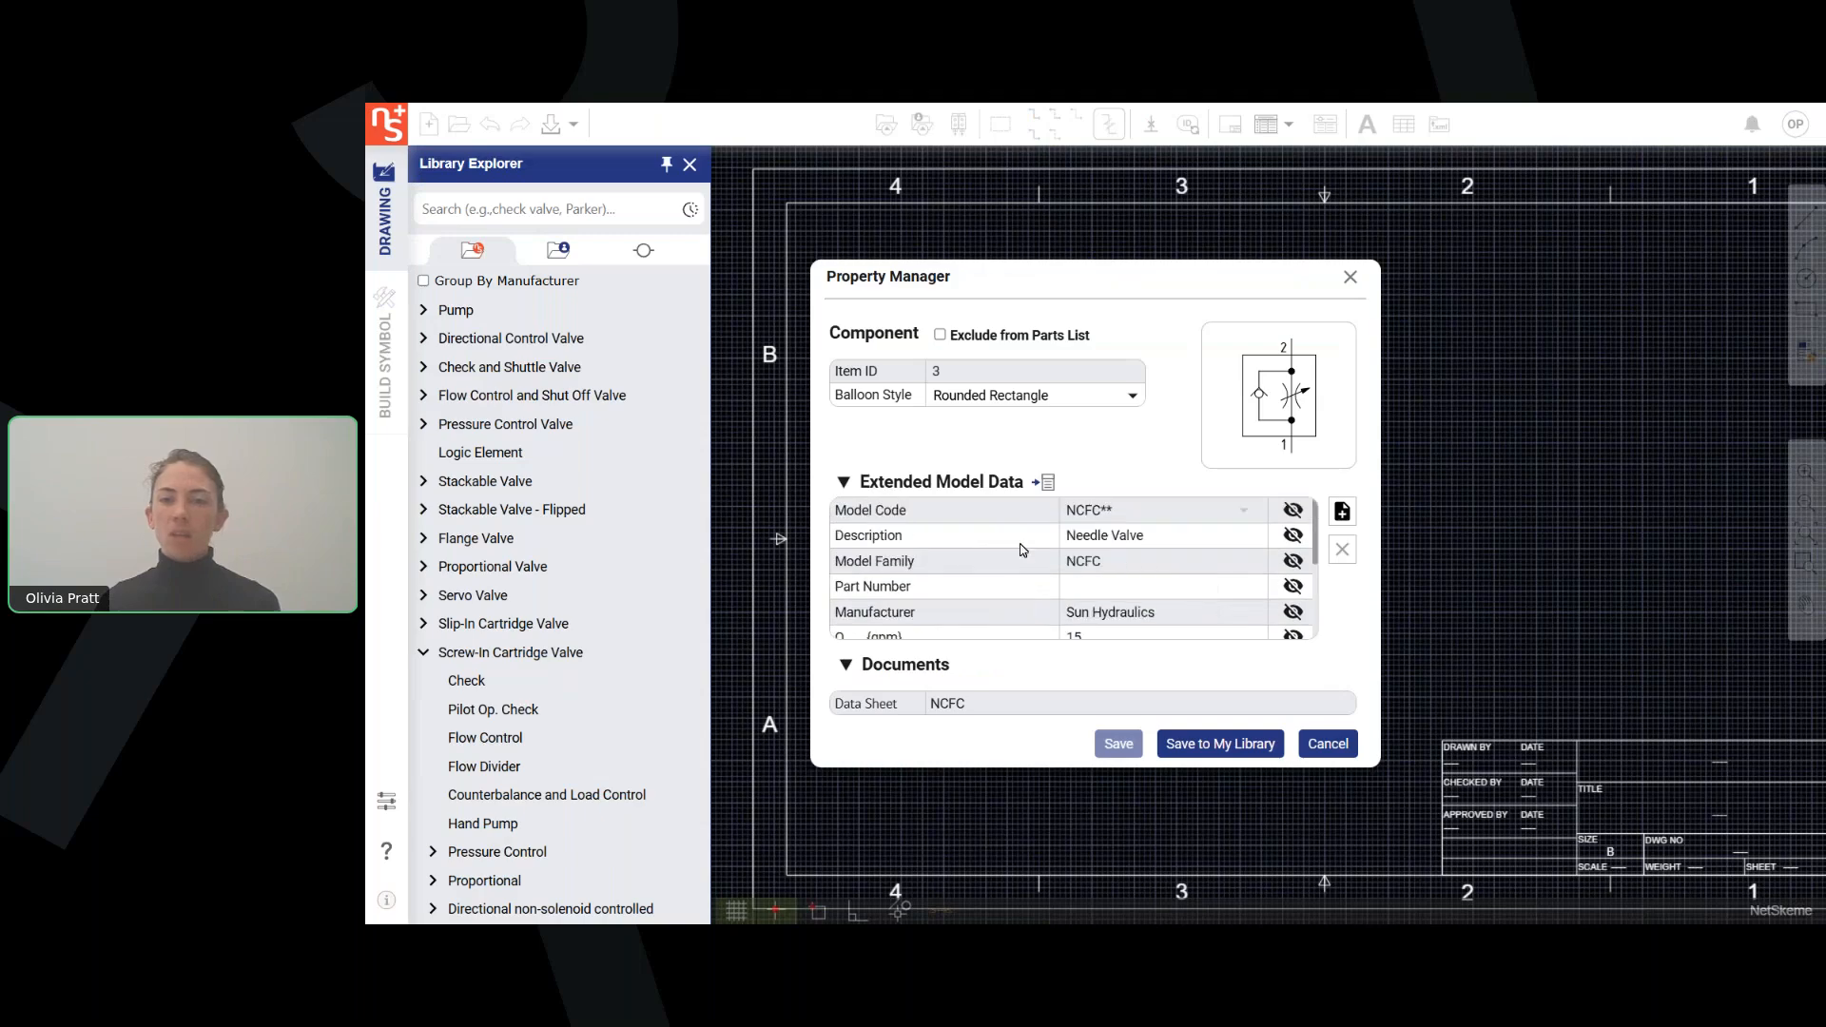
{"action": "scroll", "coordinate": [1290, 579], "scroll_direction": "down", "scroll_amount": 3}
{"action": "scroll", "coordinate": [1189, 566], "scroll_direction": "up", "scroll_amount": 2}
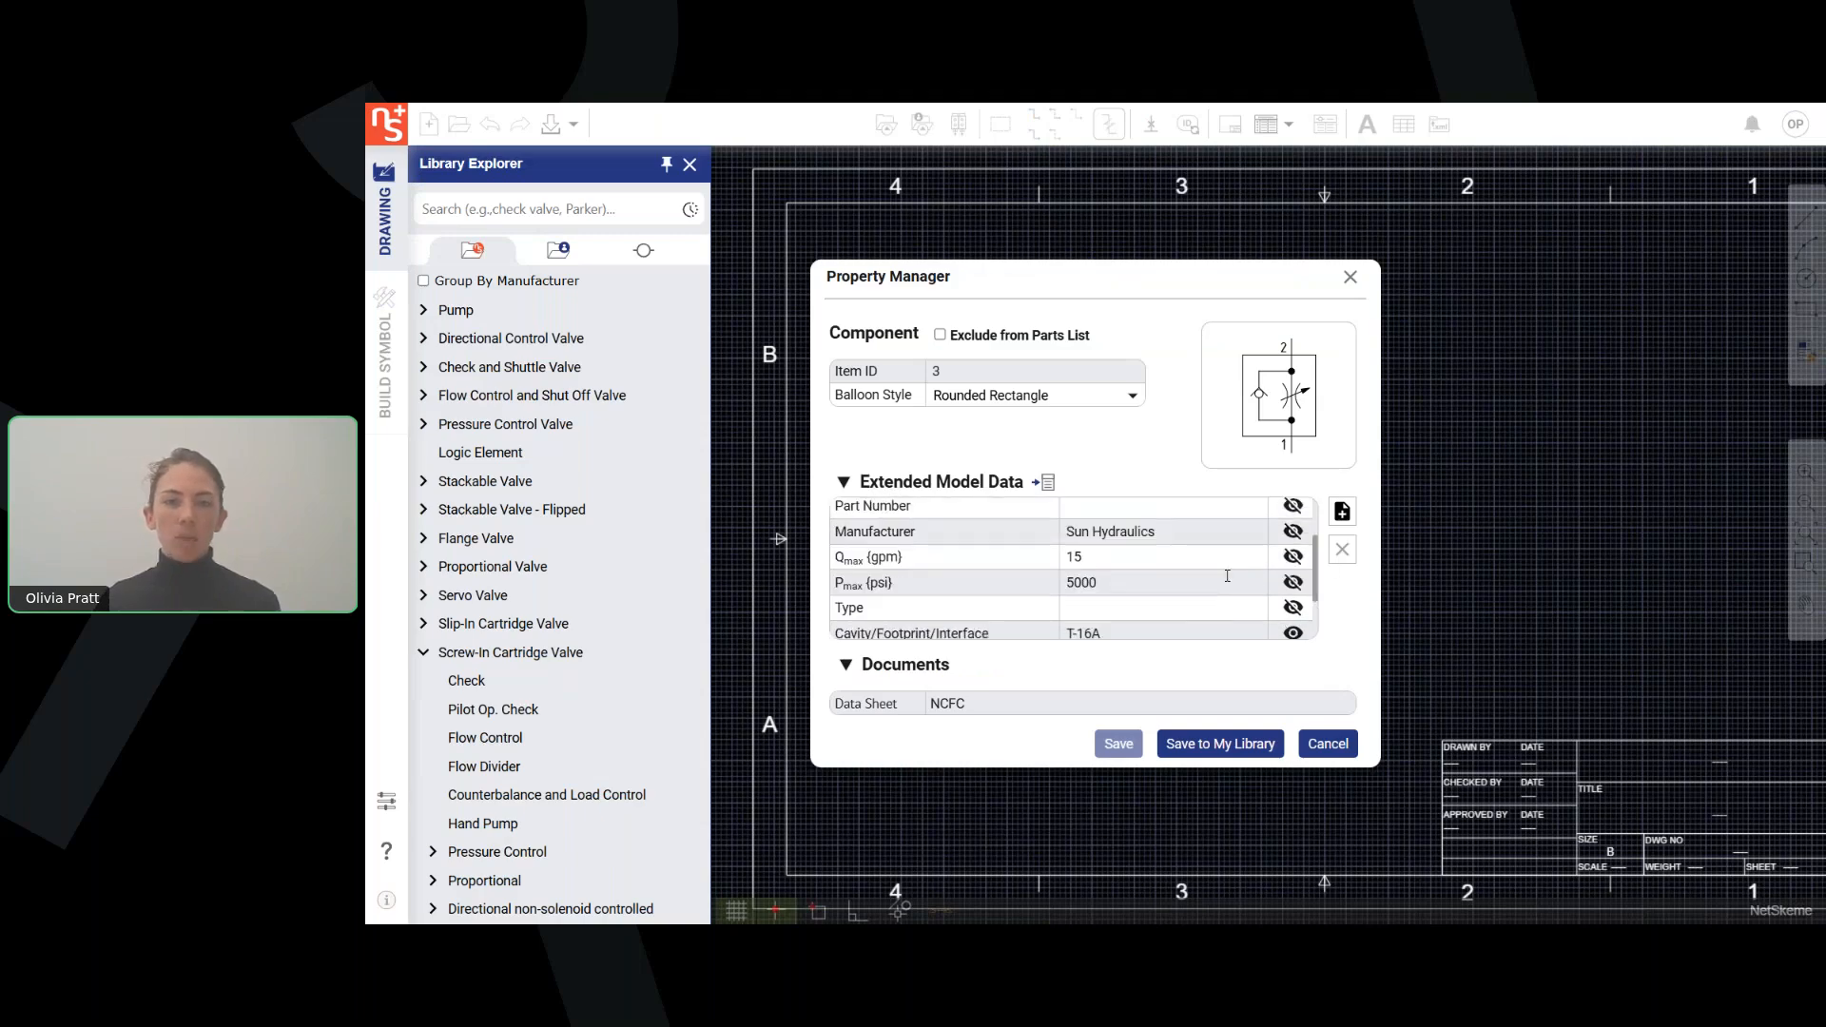
{"action": "scroll", "coordinate": [1108, 574], "scroll_direction": "up", "scroll_amount": 3}
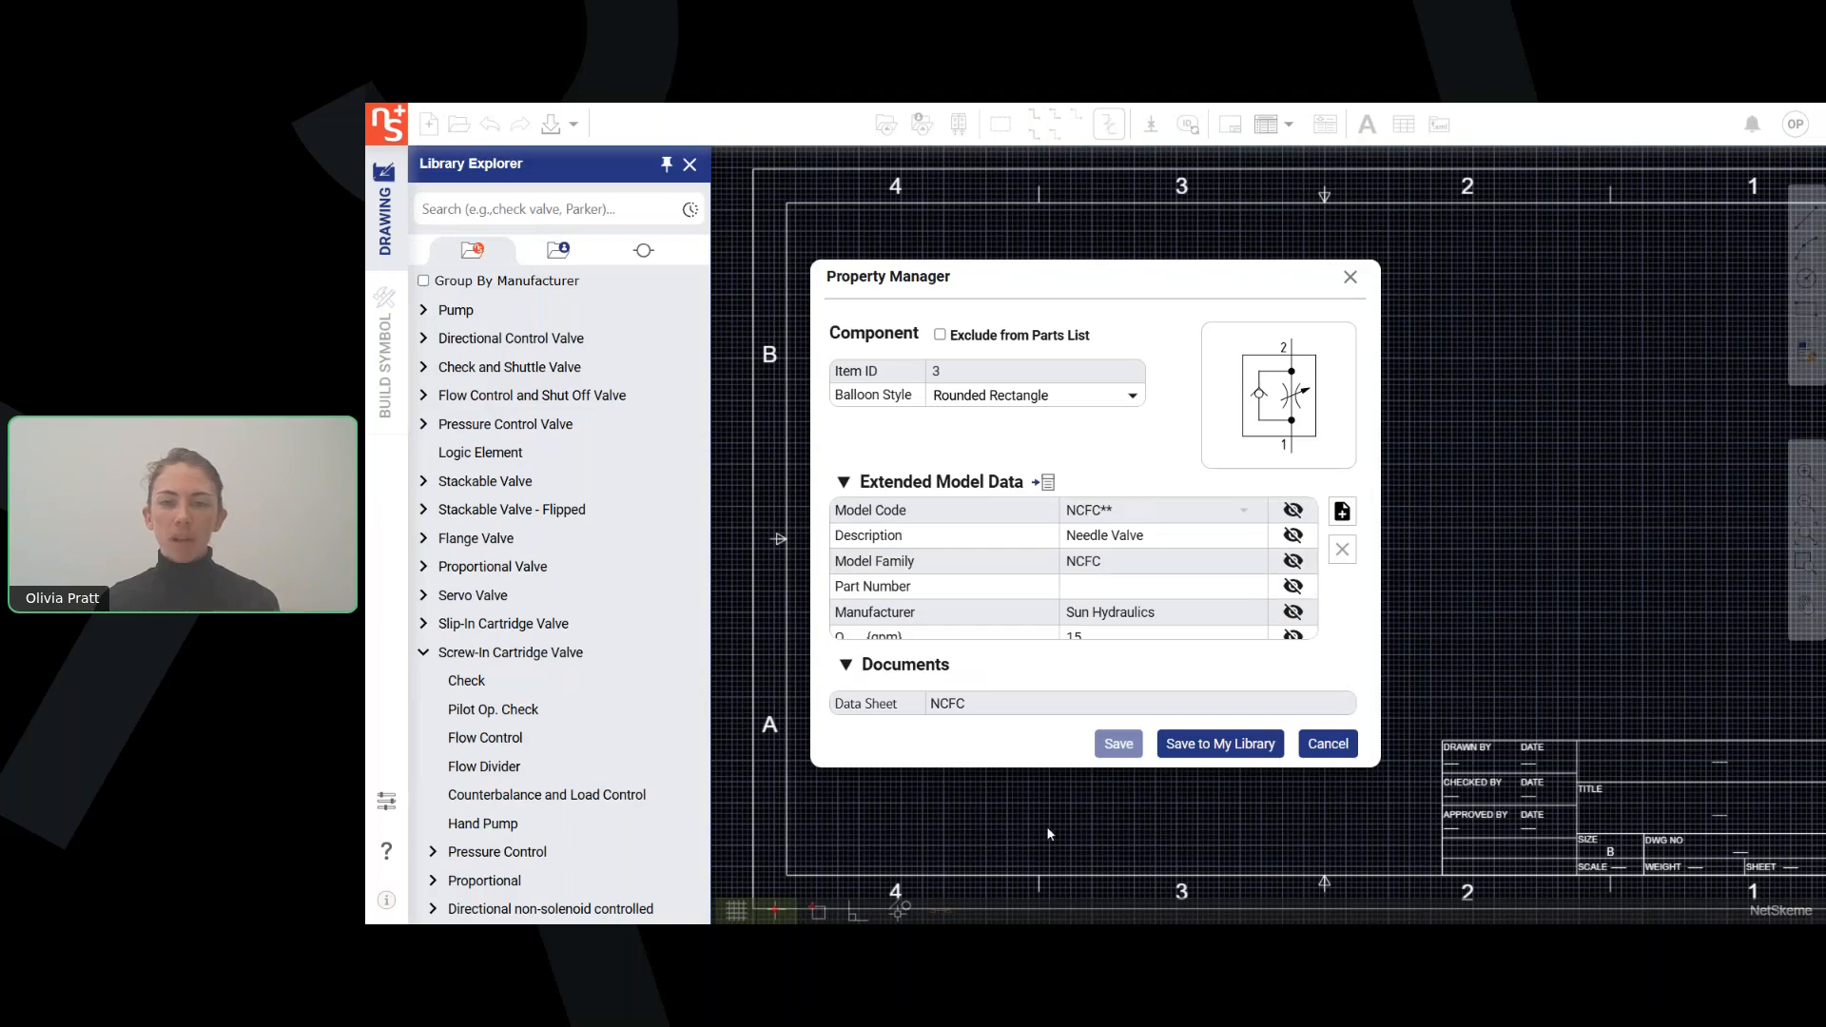
Save the NCFC** flow control component to the Webinar Folder in My Library and reduce the symbols view.
{"action": "left_click", "coordinate": [1235, 754]}
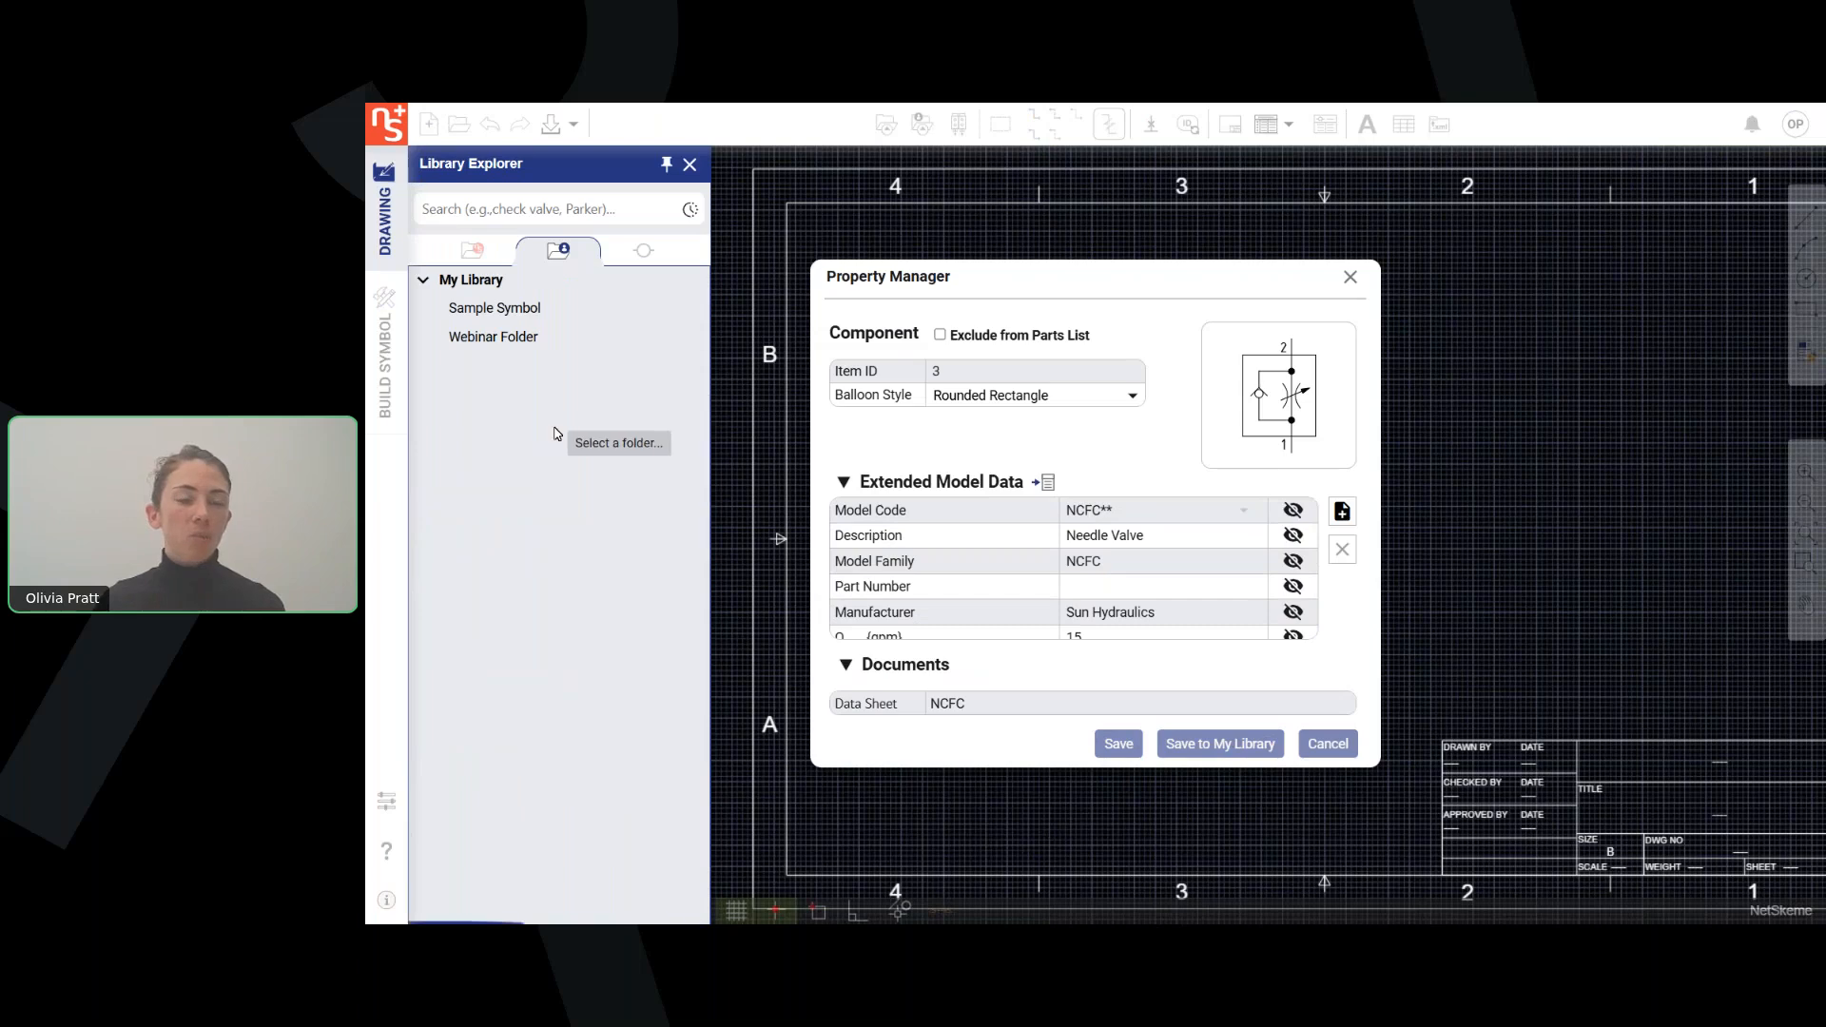
{"action": "left_click", "coordinate": [504, 339]}
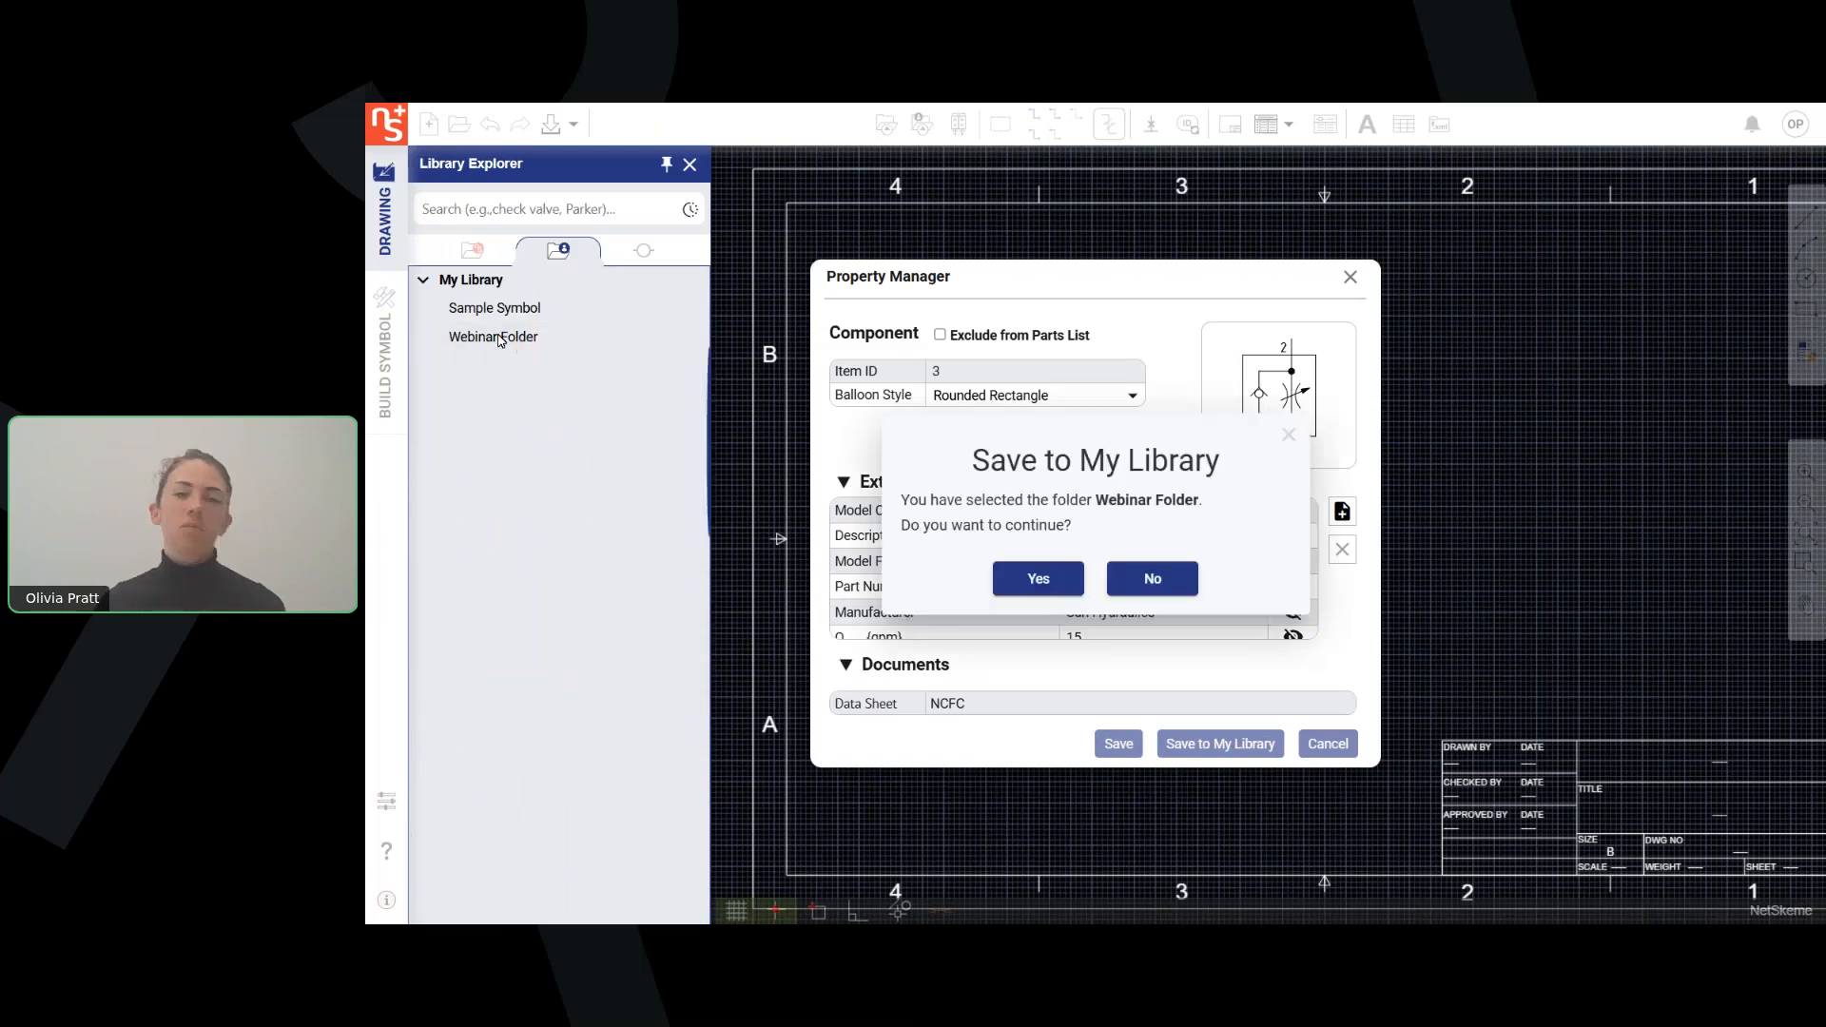
{"action": "left_click", "coordinate": [1039, 581]}
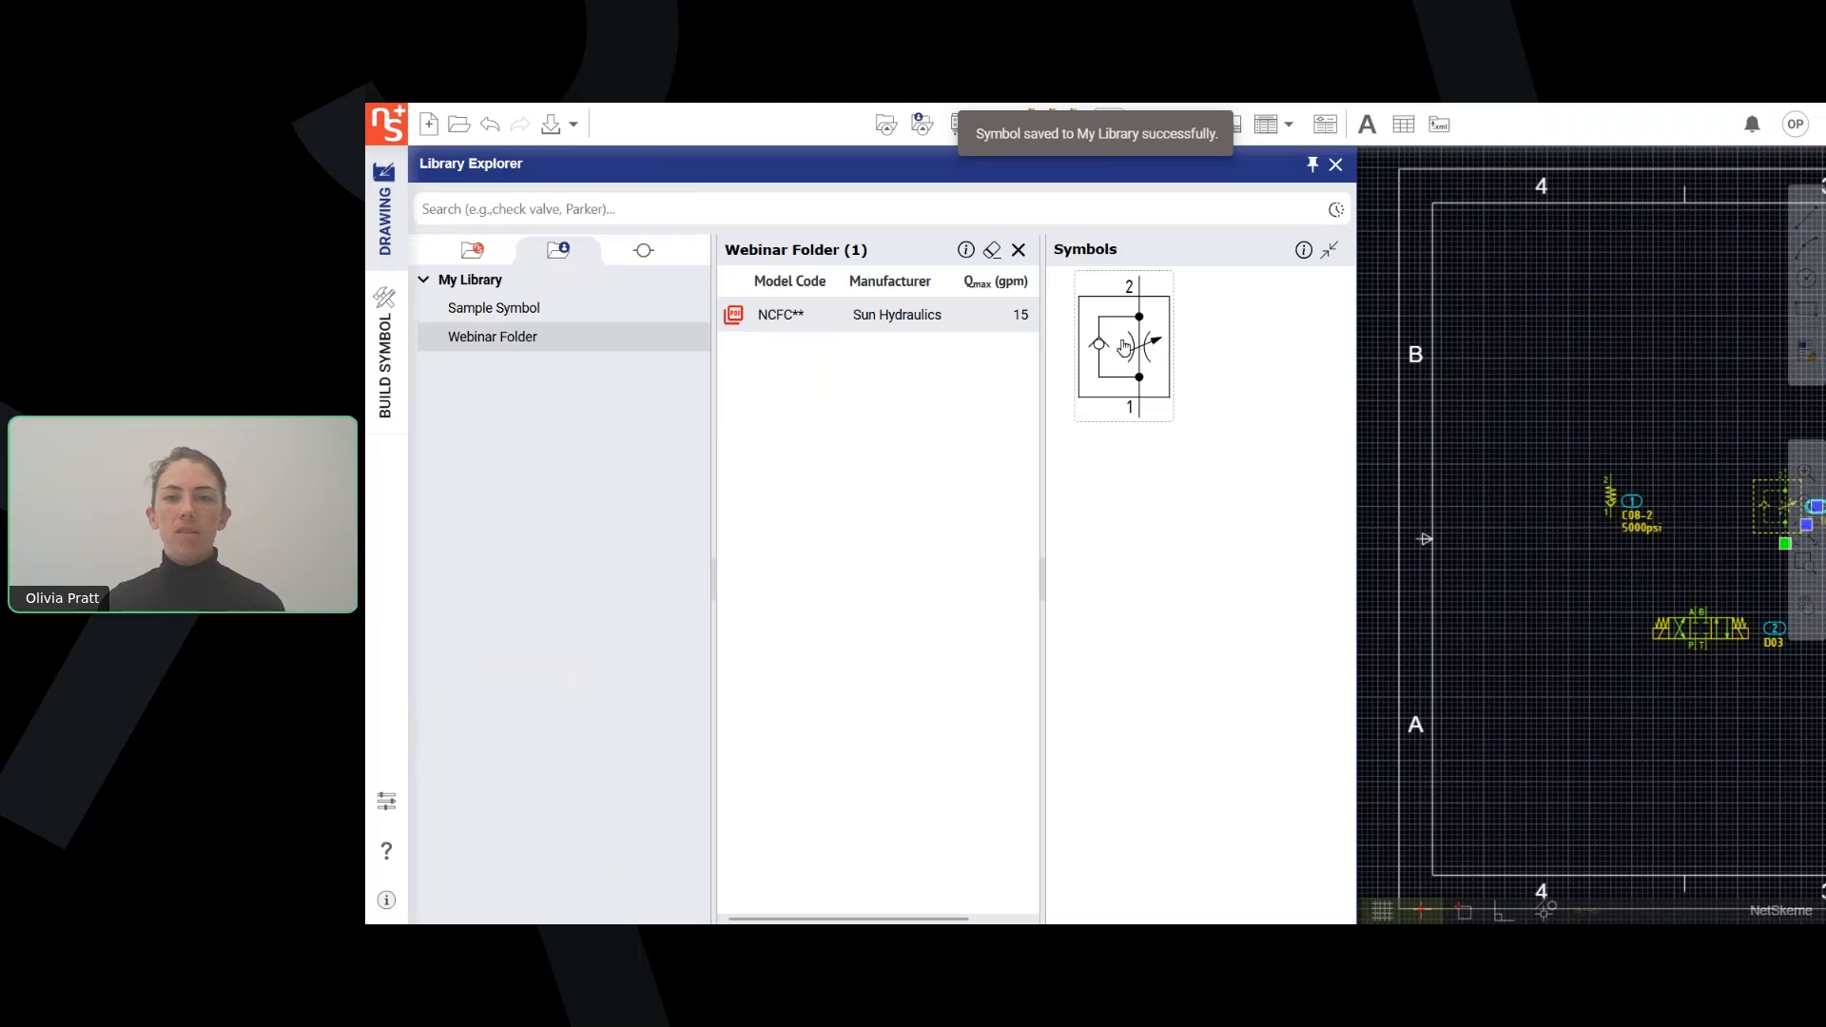
{"action": "left_click", "coordinate": [1330, 250]}
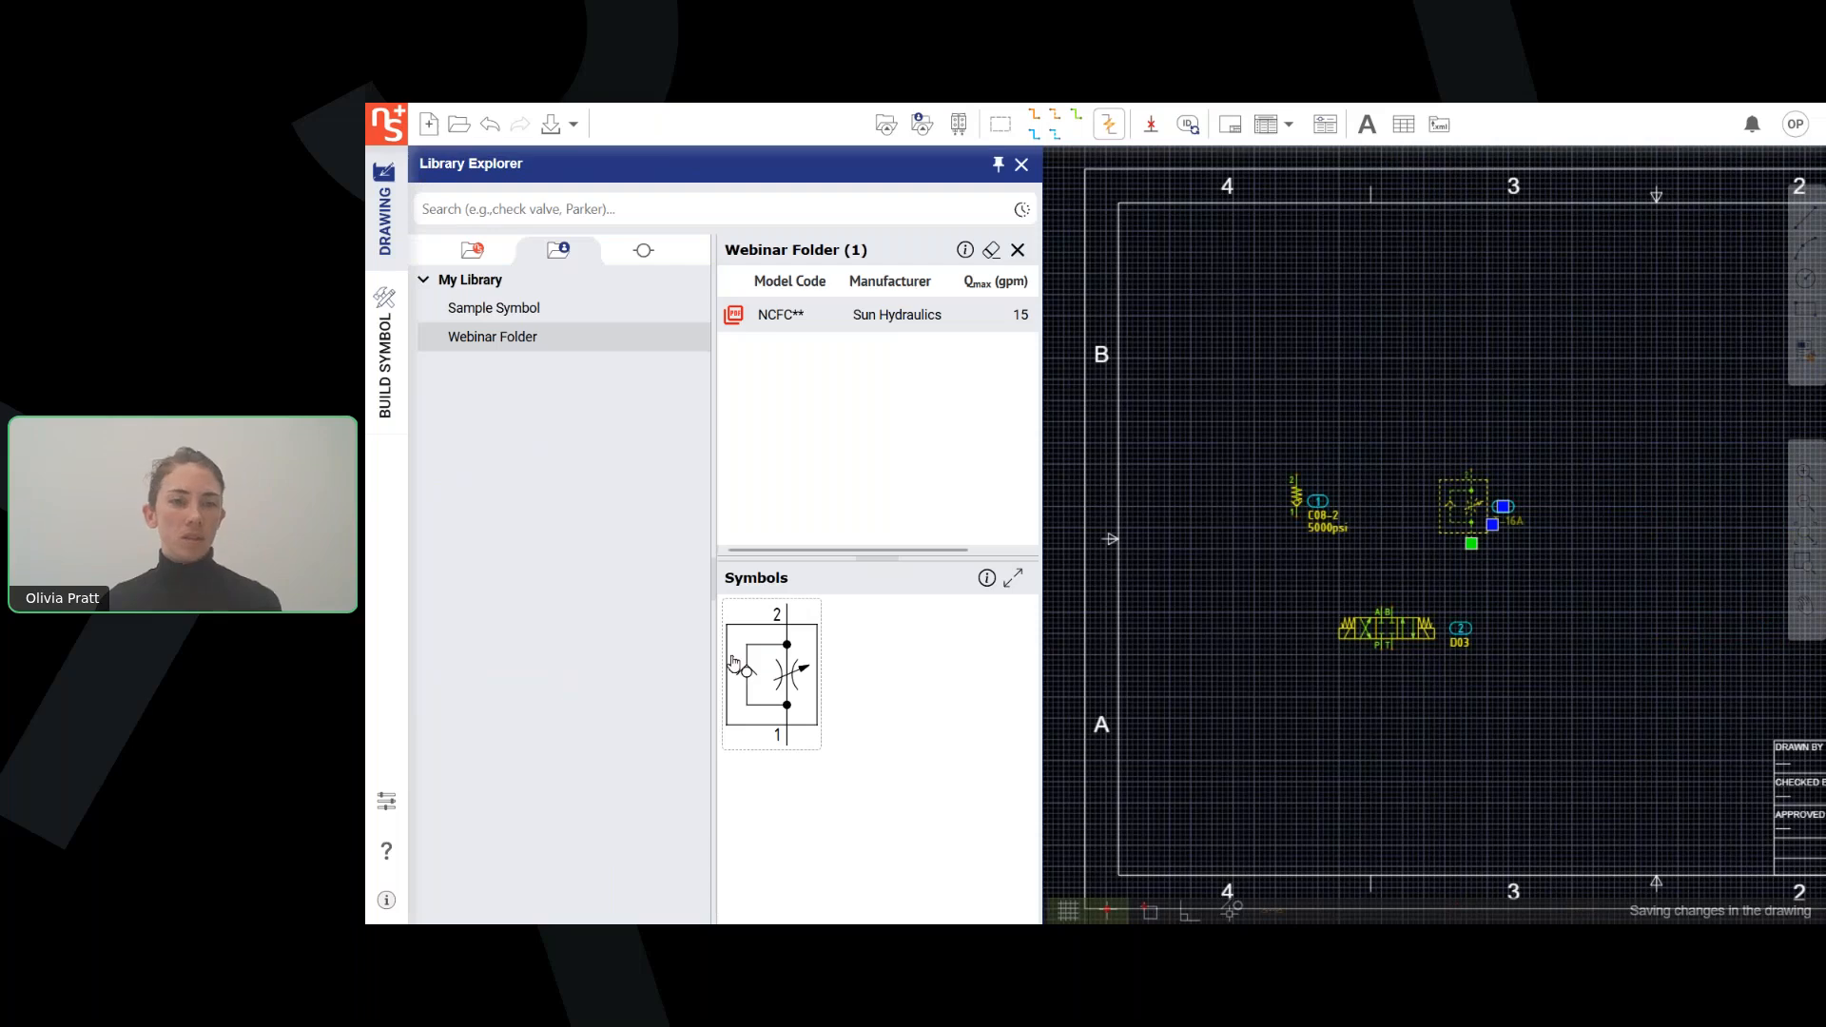
{"action": "left_click", "coordinate": [1190, 550]}
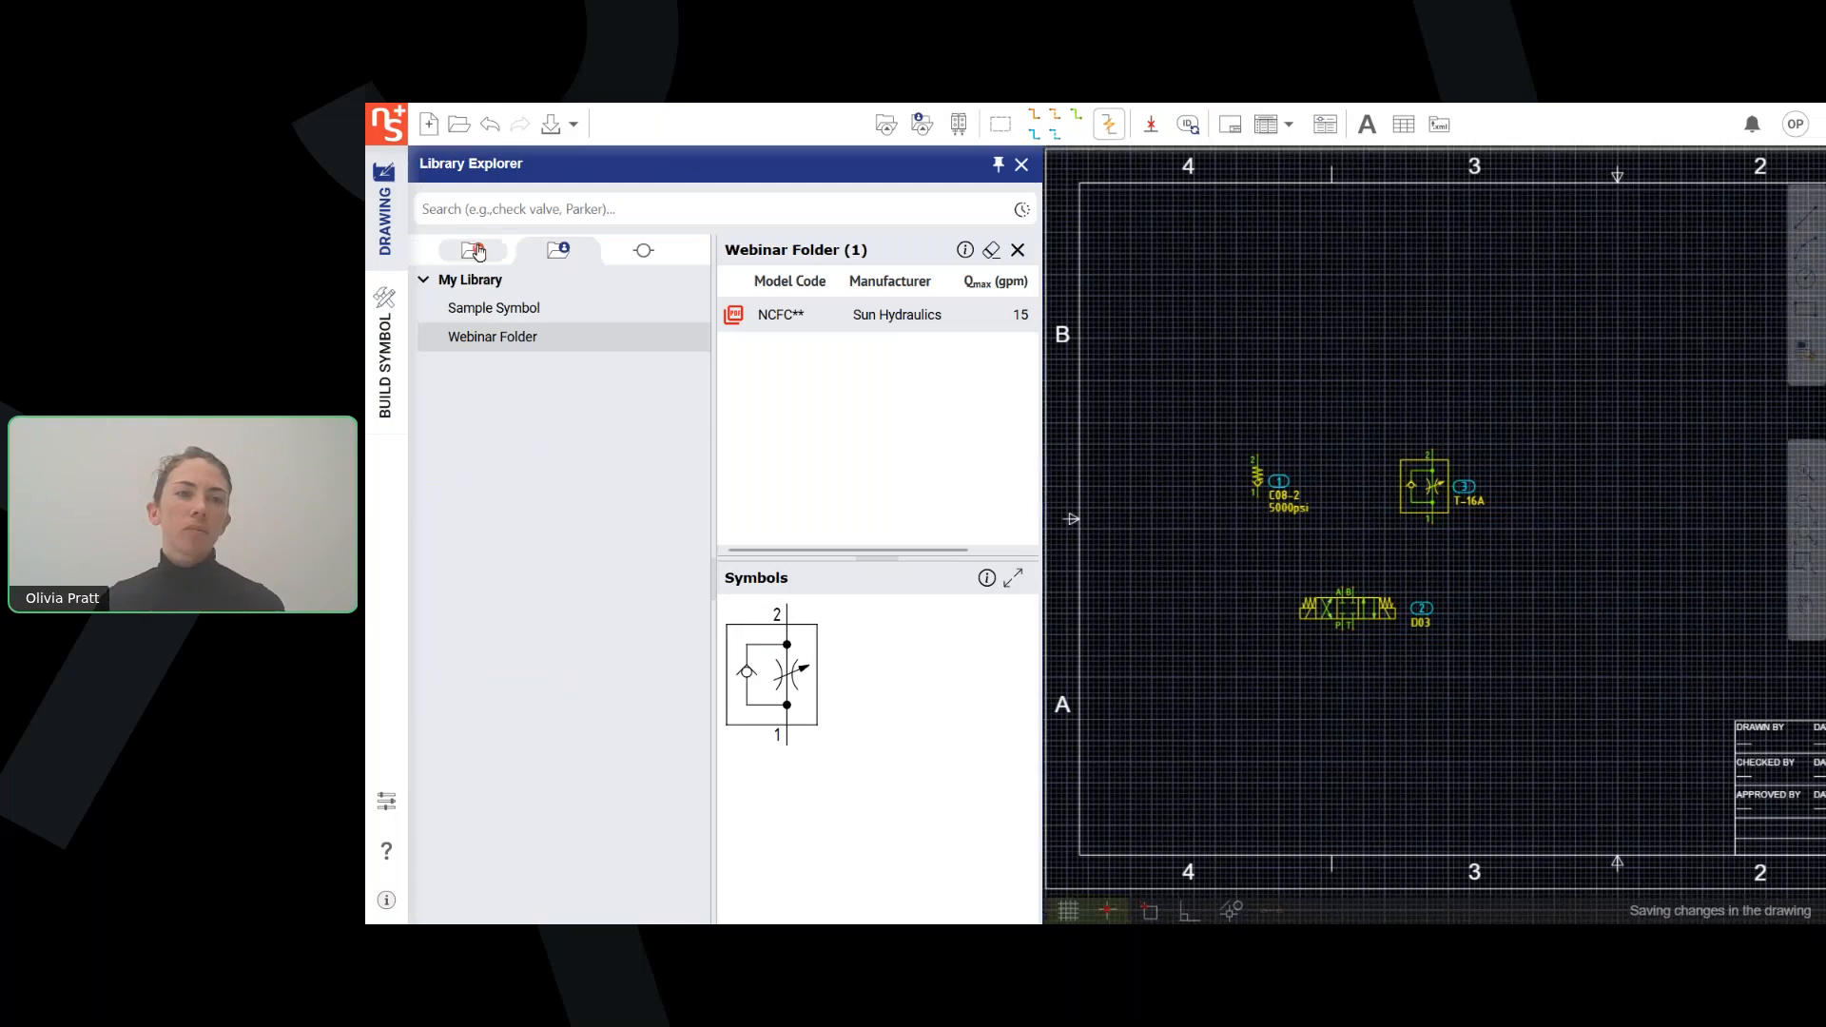
Start linking the first Pilot Op. Check symbol of the screw-in cartridge valves to My Library.
{"action": "left_click", "coordinate": [471, 250]}
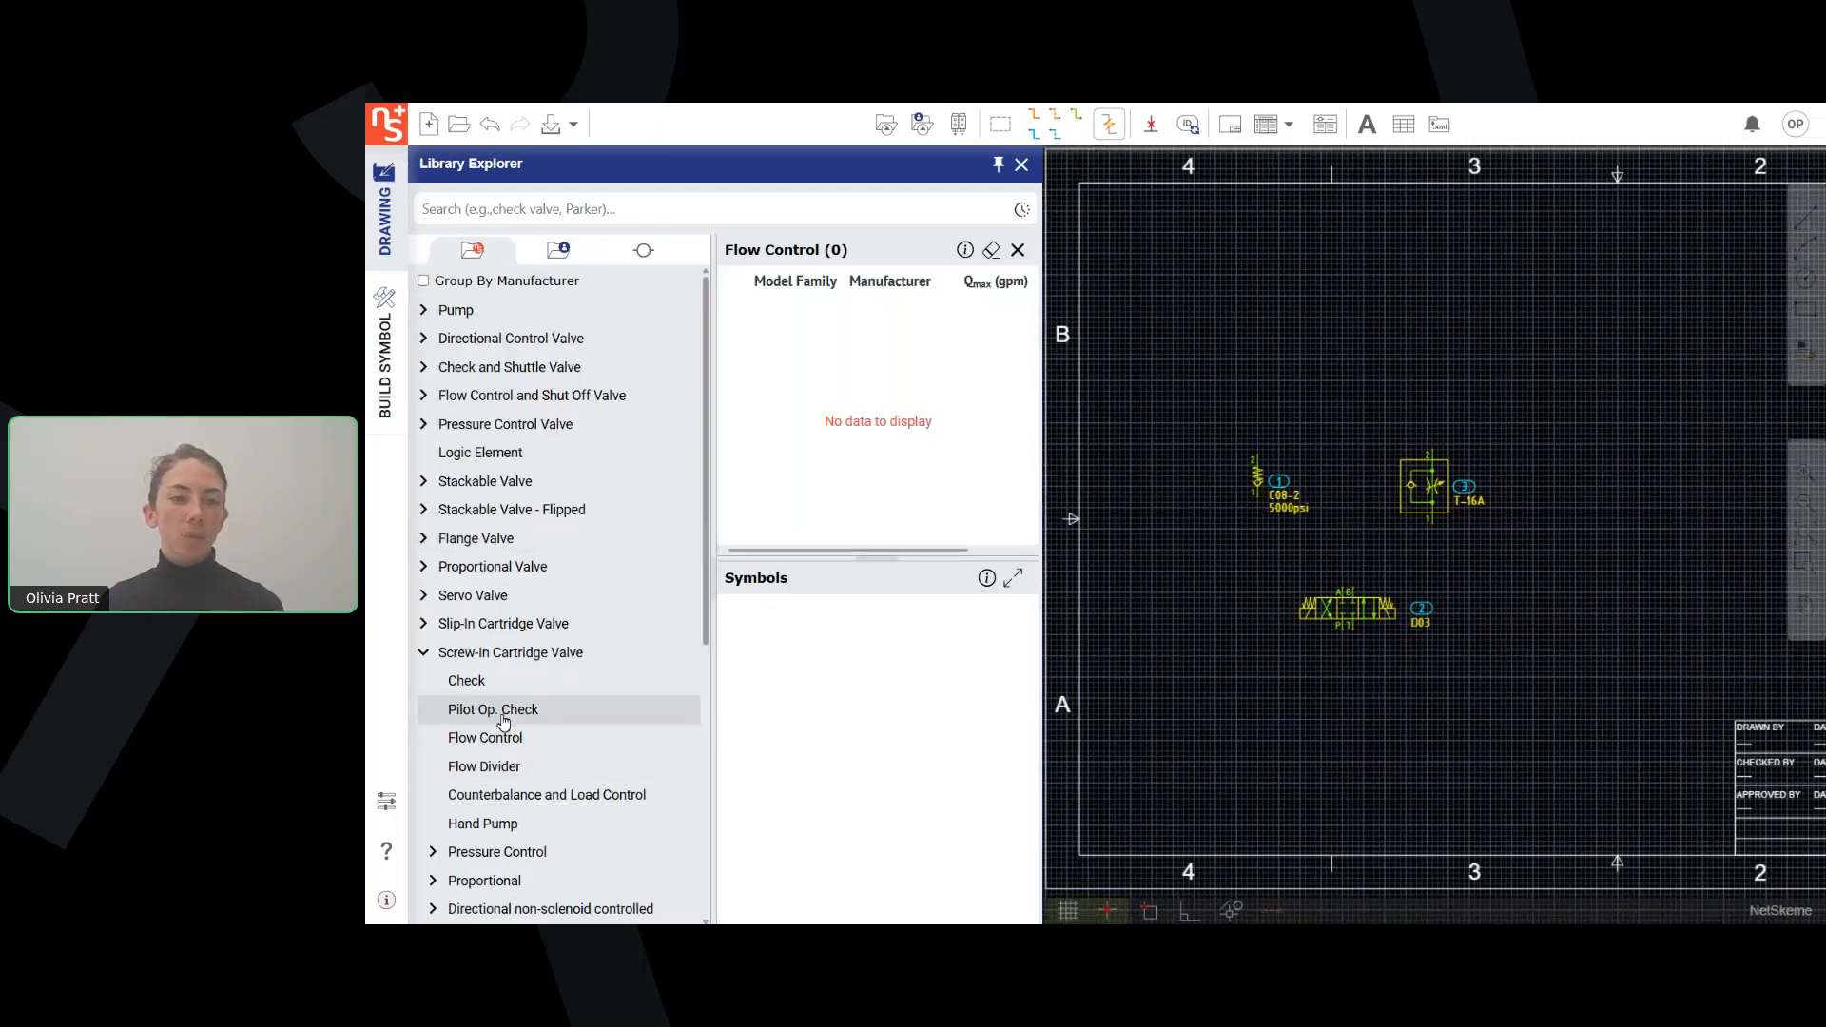
{"action": "left_click", "coordinate": [505, 710]}
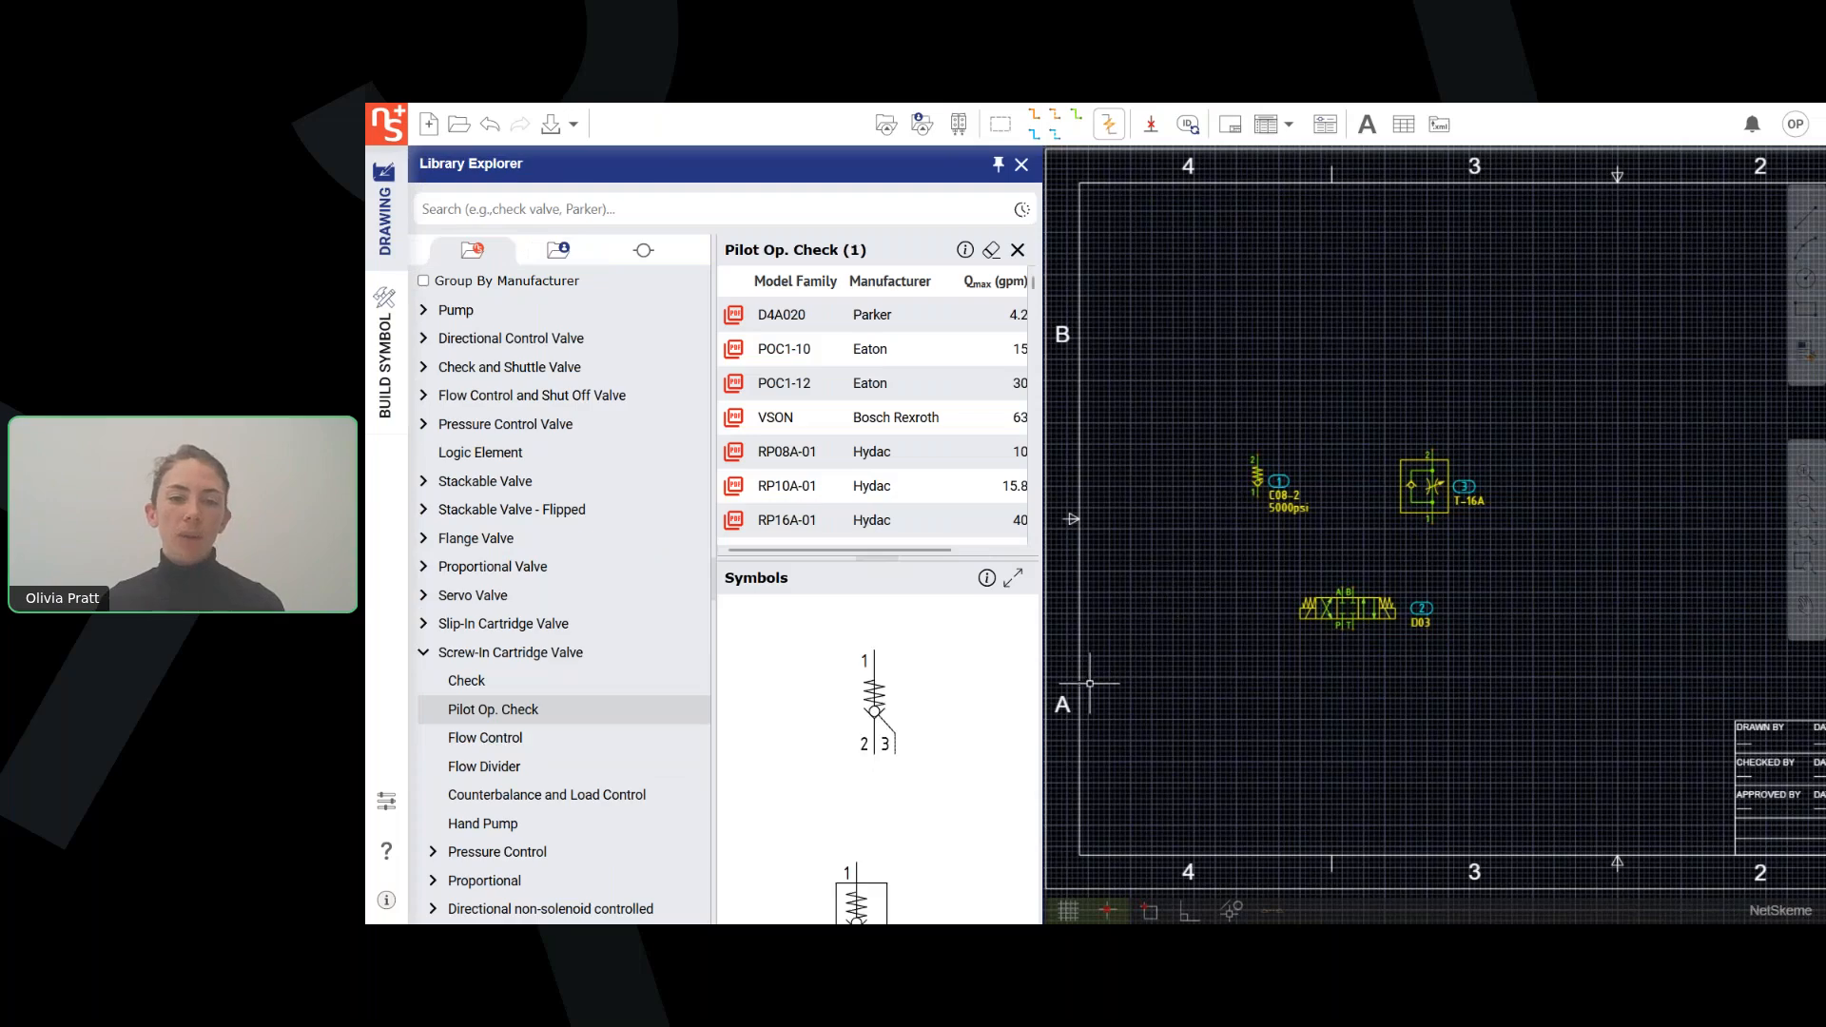
{"action": "right_click", "coordinate": [847, 690]}
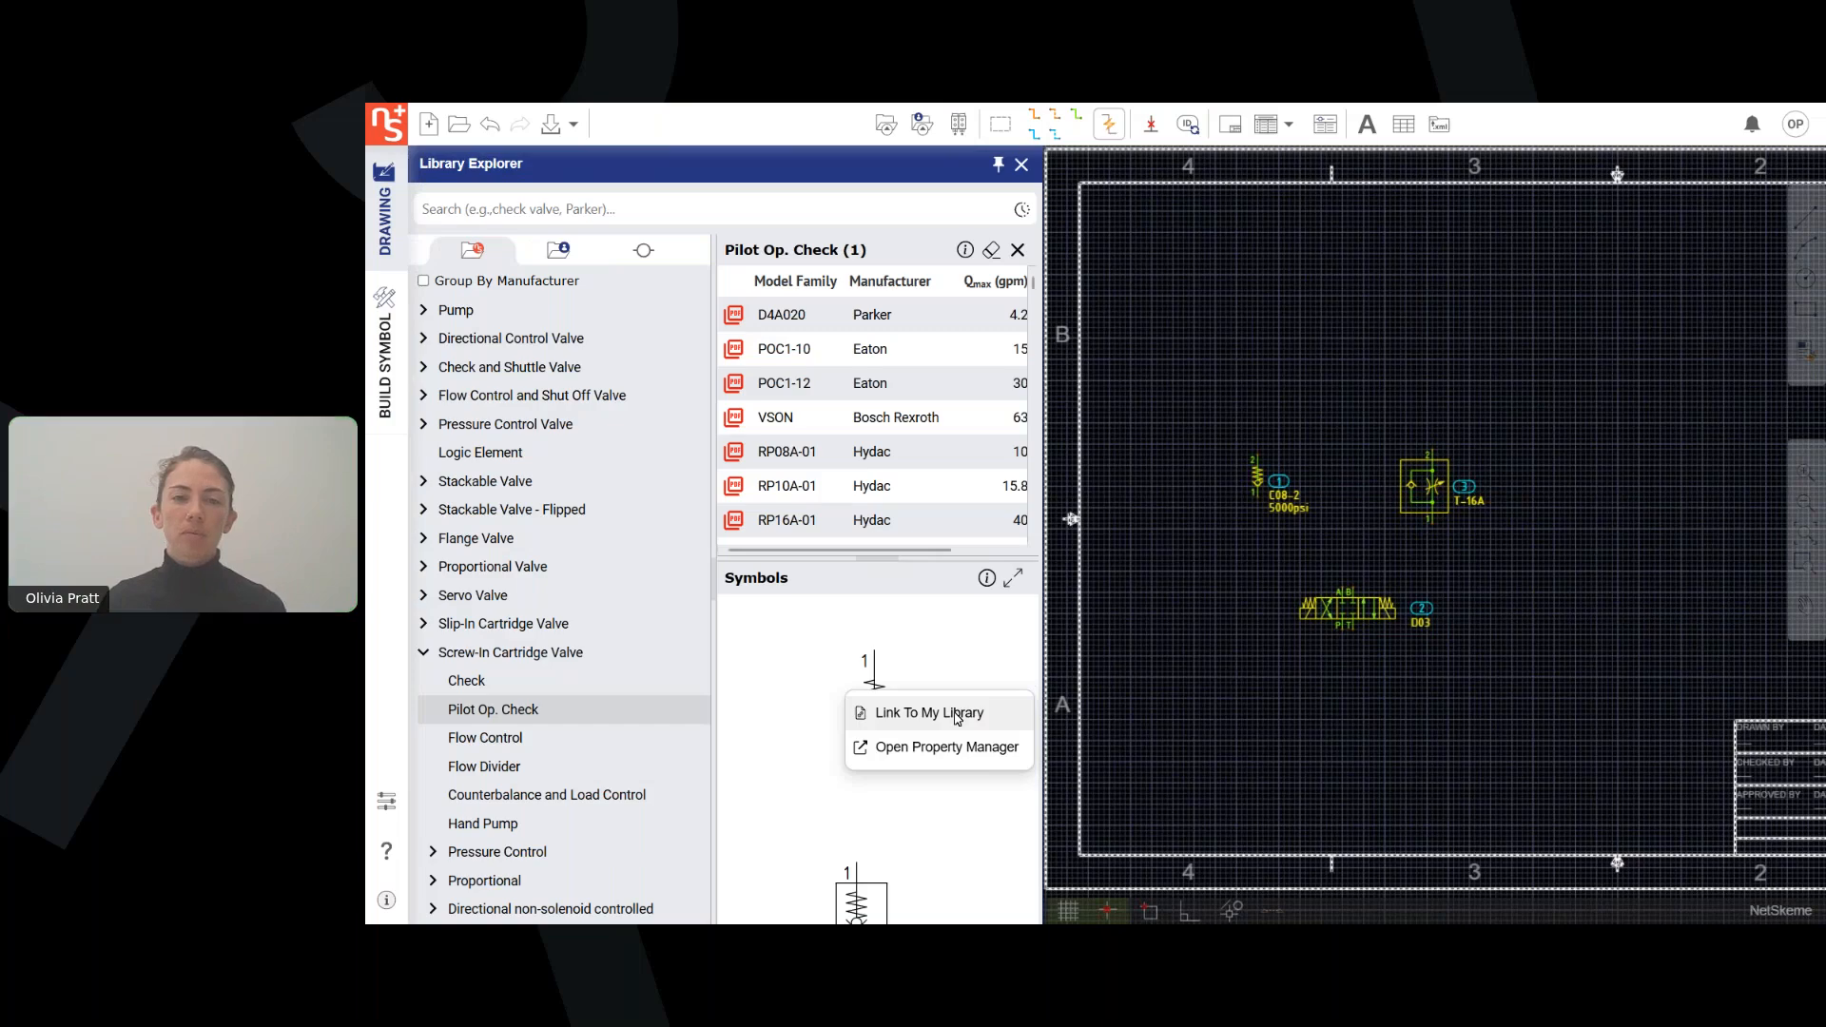
{"action": "left_click", "coordinate": [957, 708]}
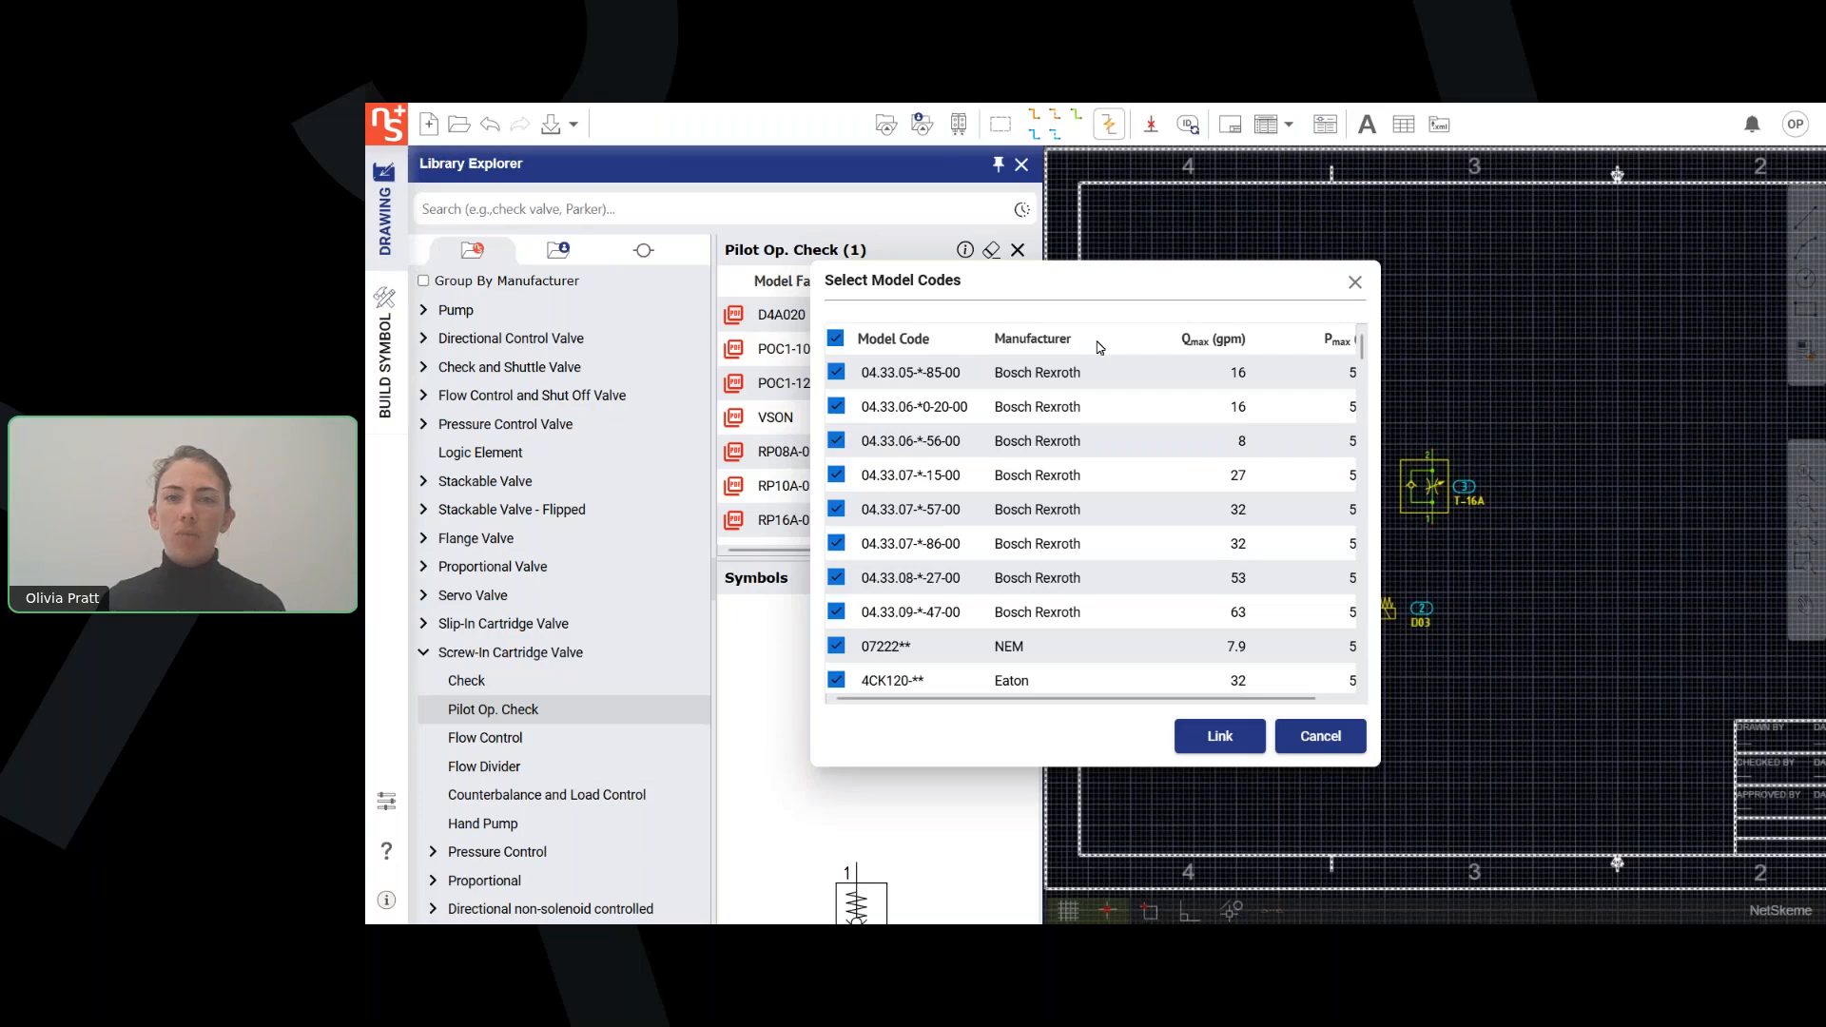
Filter the model codes to manufacturer Eaton and link them with the pilot-operated check symbol to the Webinar Folder.
{"action": "left_click", "coordinate": [1110, 341]}
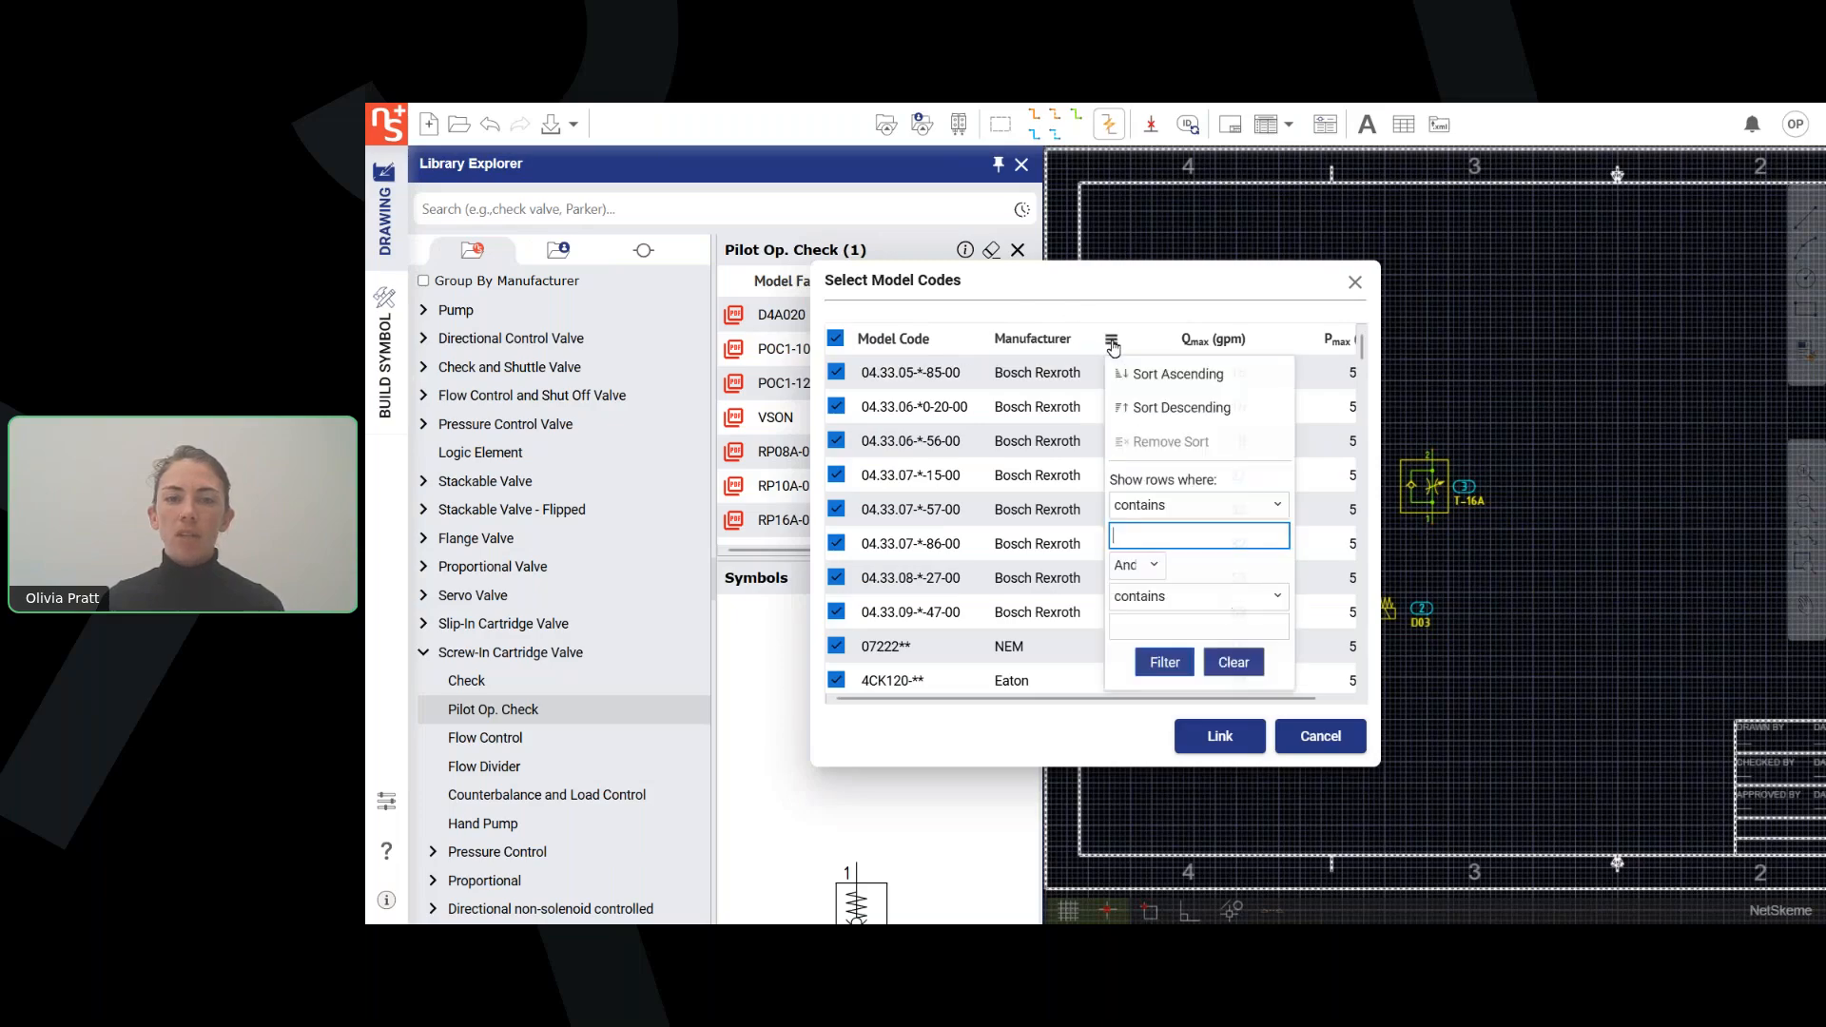
{"action": "type", "text": "eaton"}
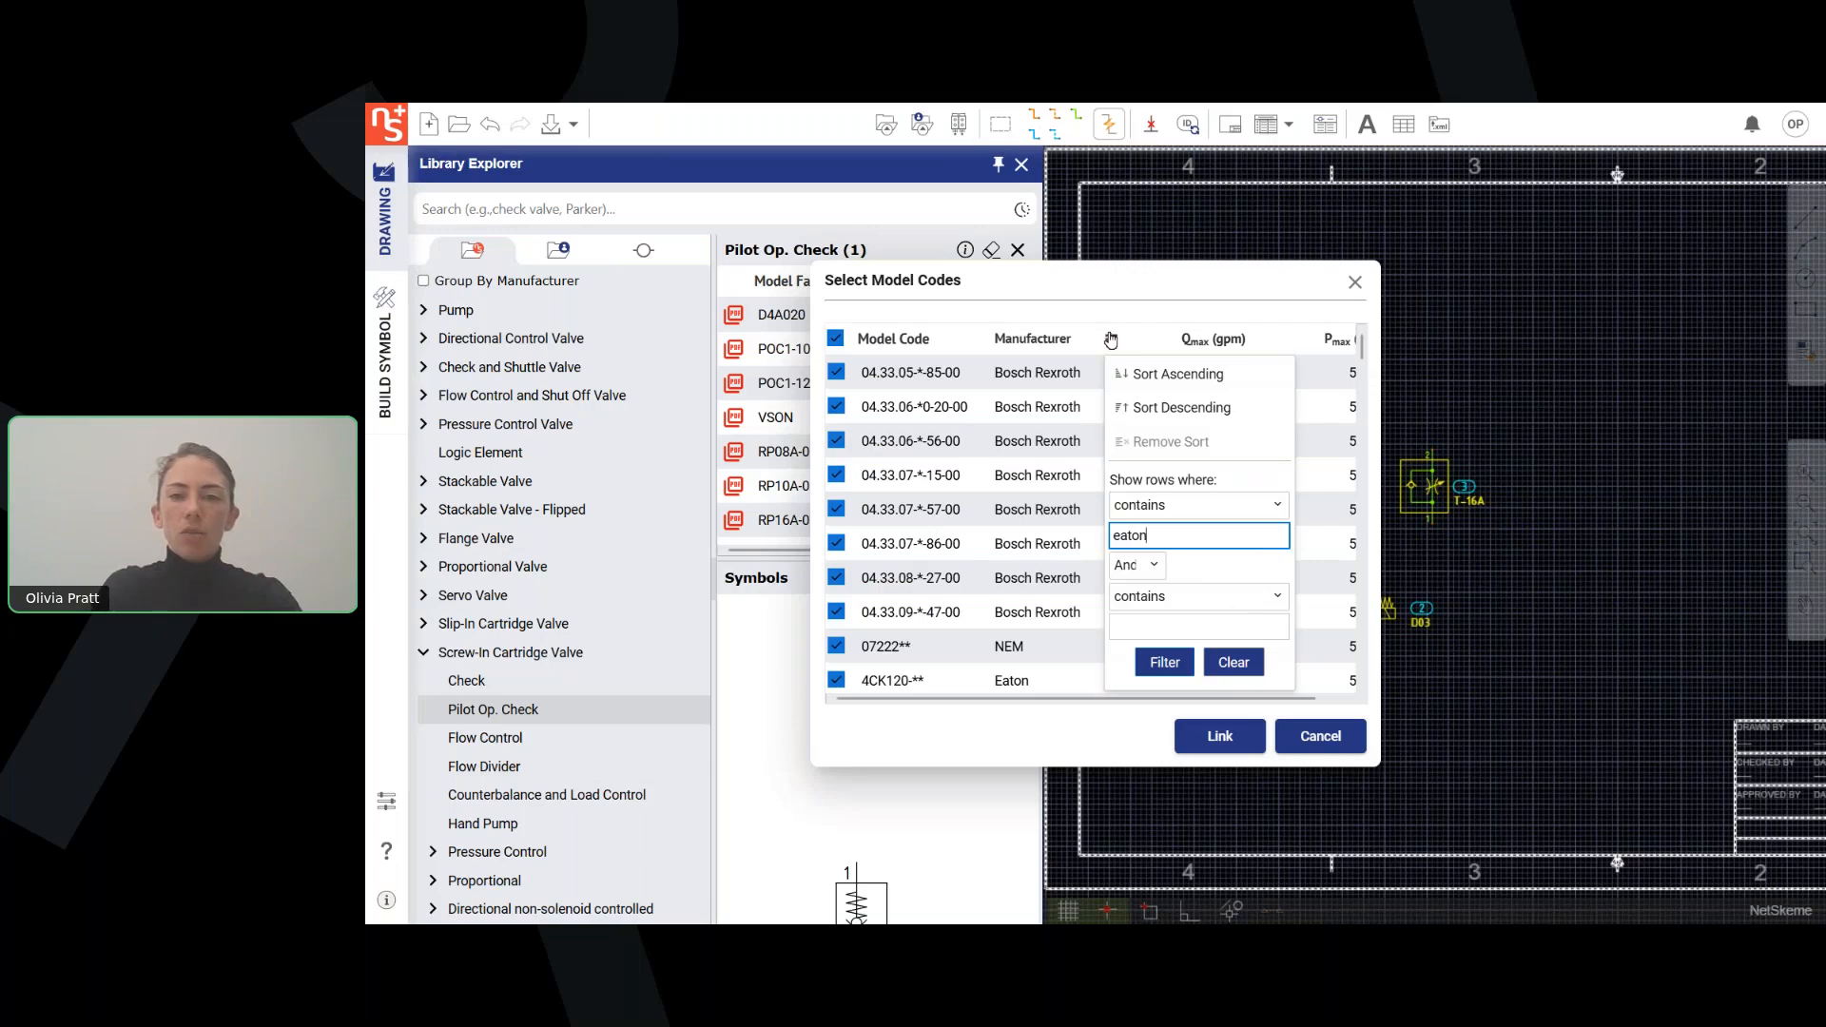
{"action": "left_click", "coordinate": [1164, 662]}
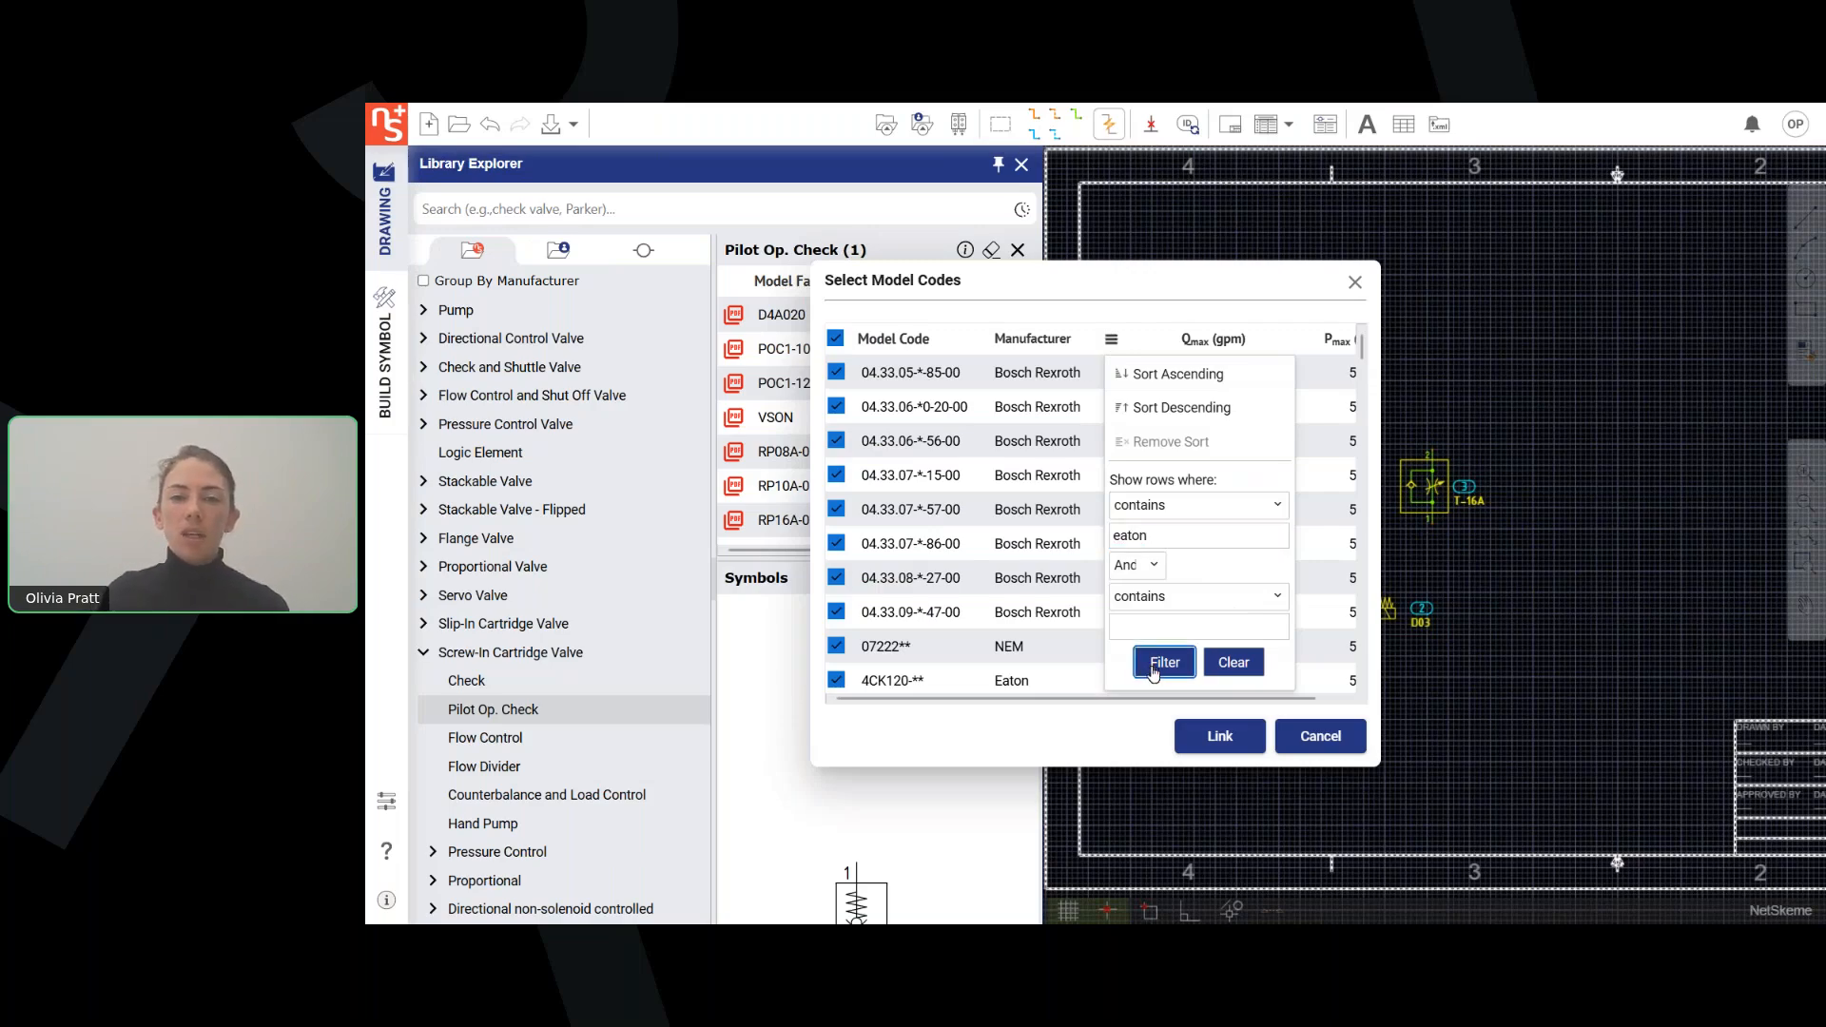
{"action": "left_click", "coordinate": [1207, 740]}
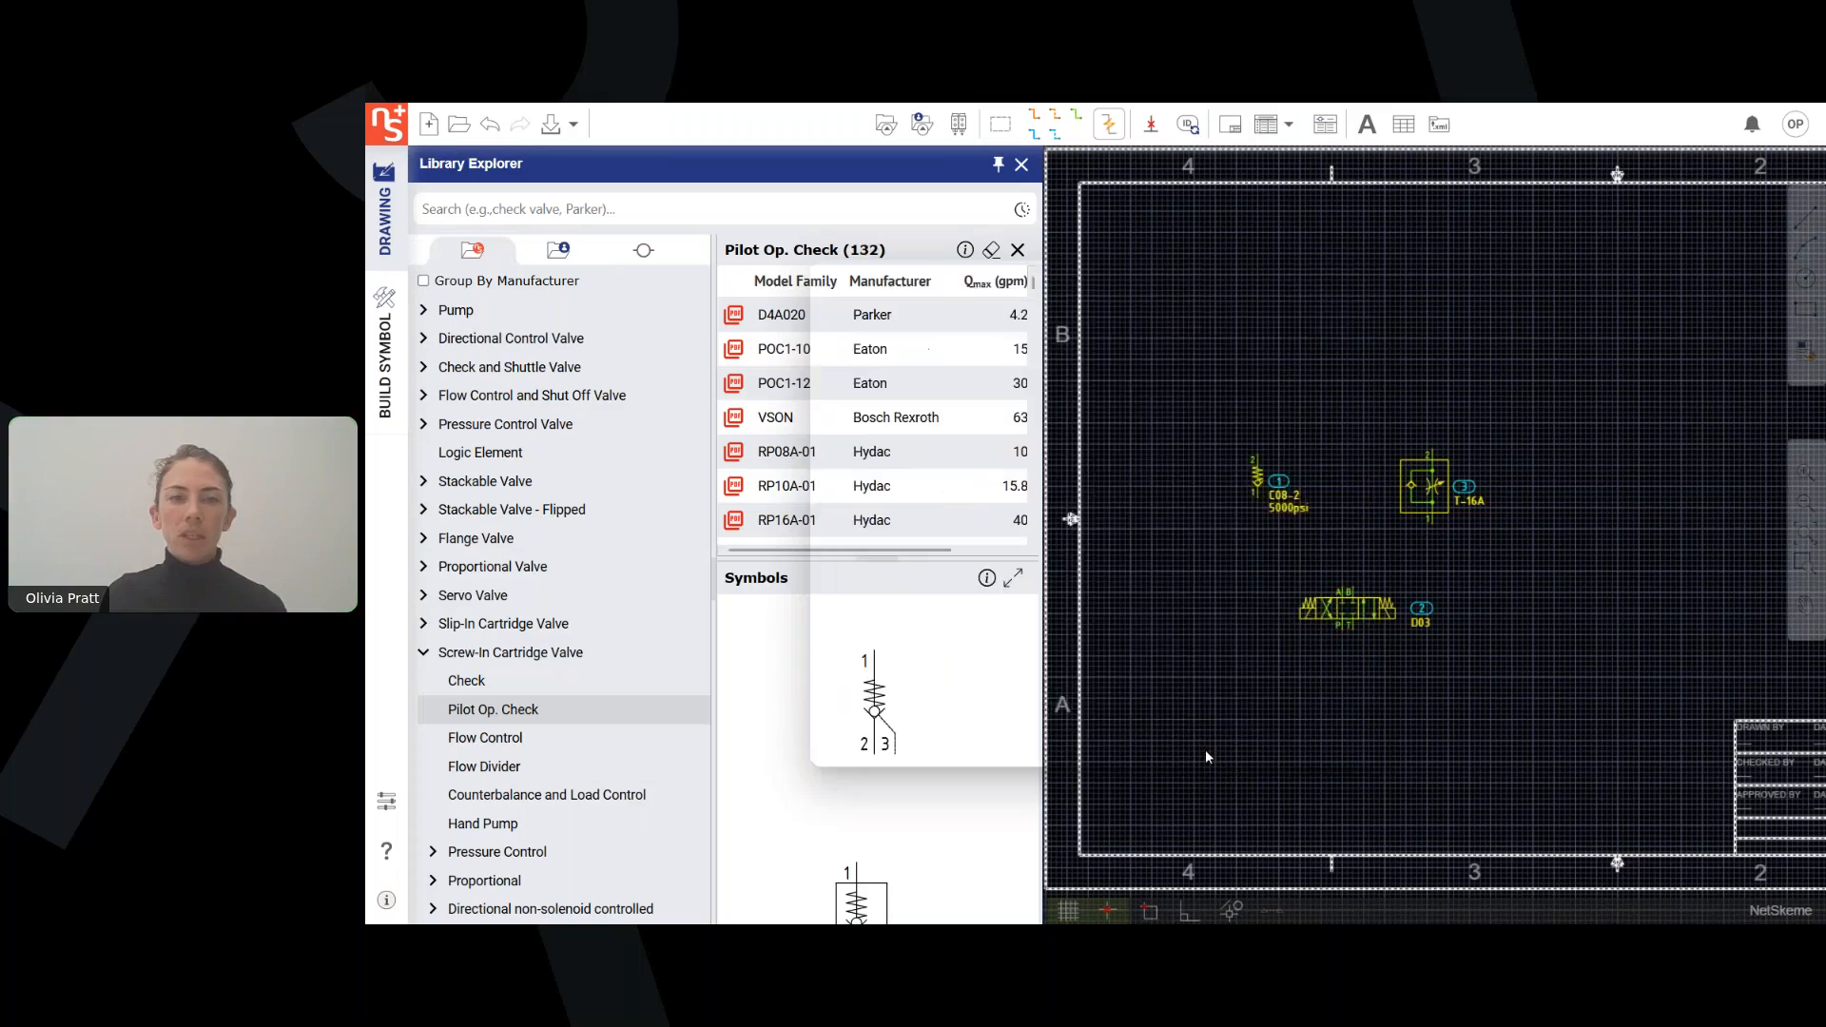
{"action": "left_click", "coordinate": [492, 337]}
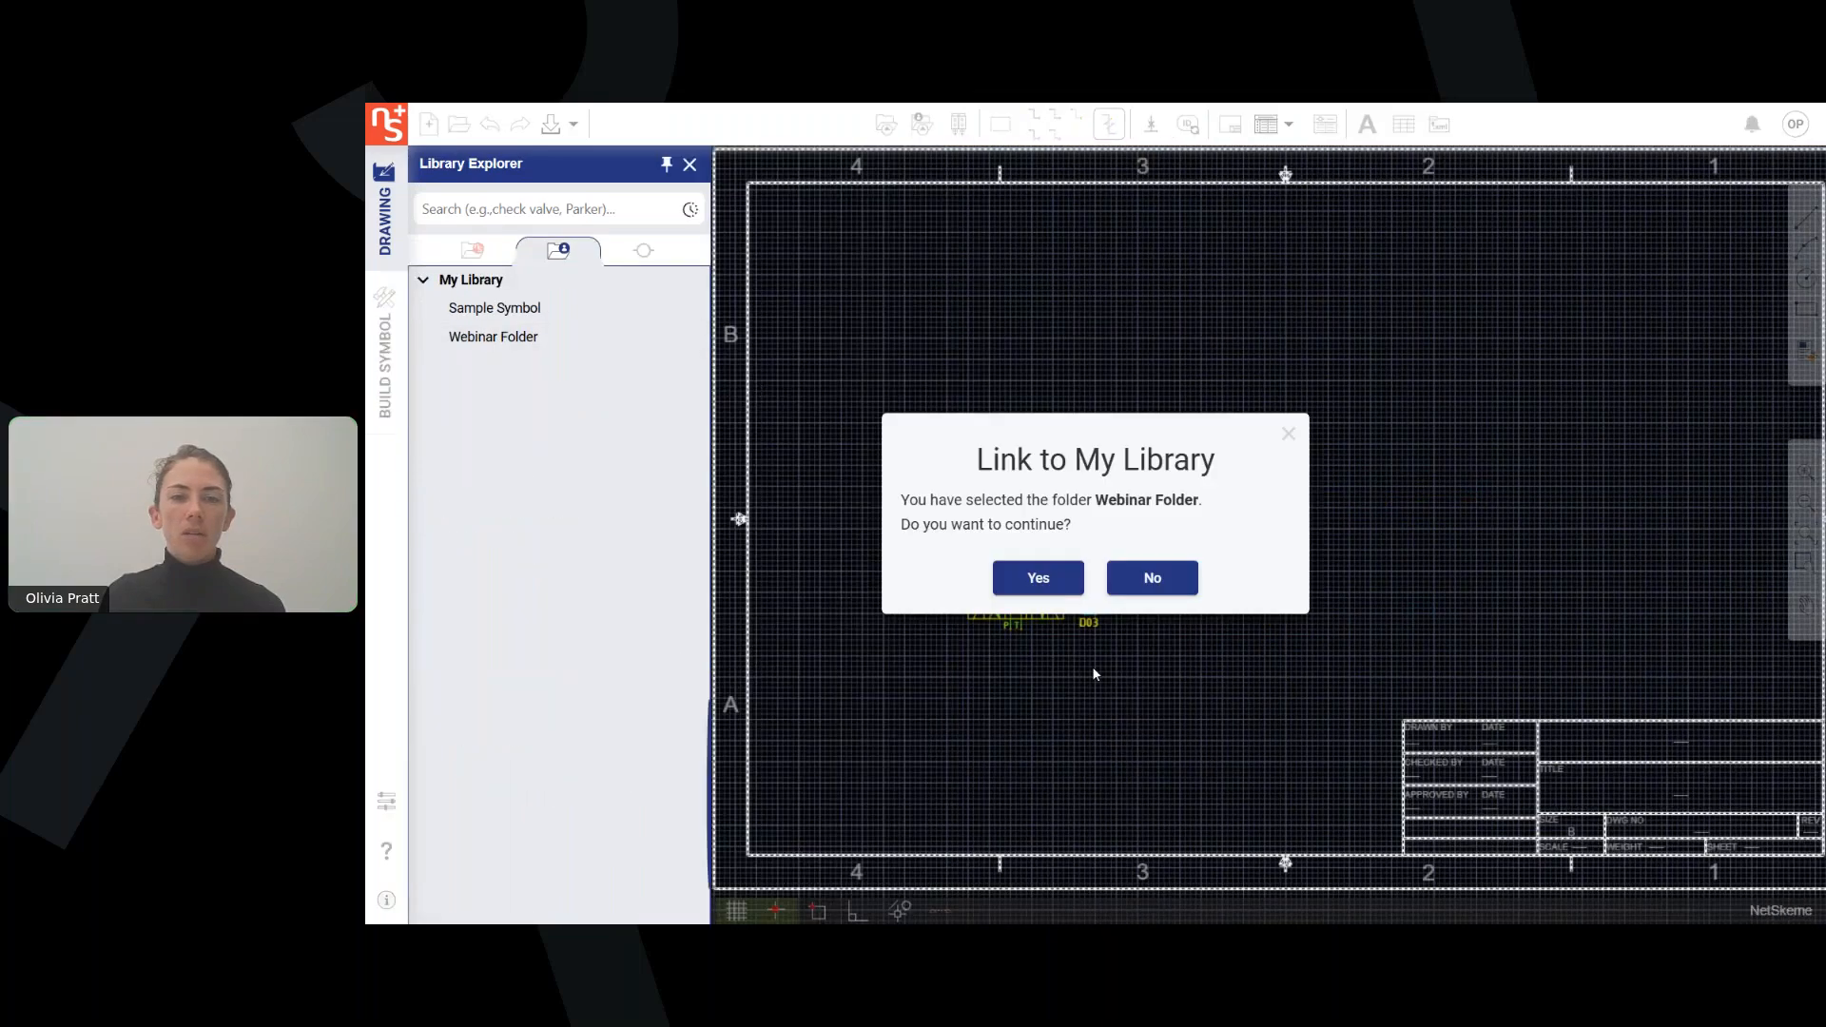
{"action": "left_click", "coordinate": [1012, 578]}
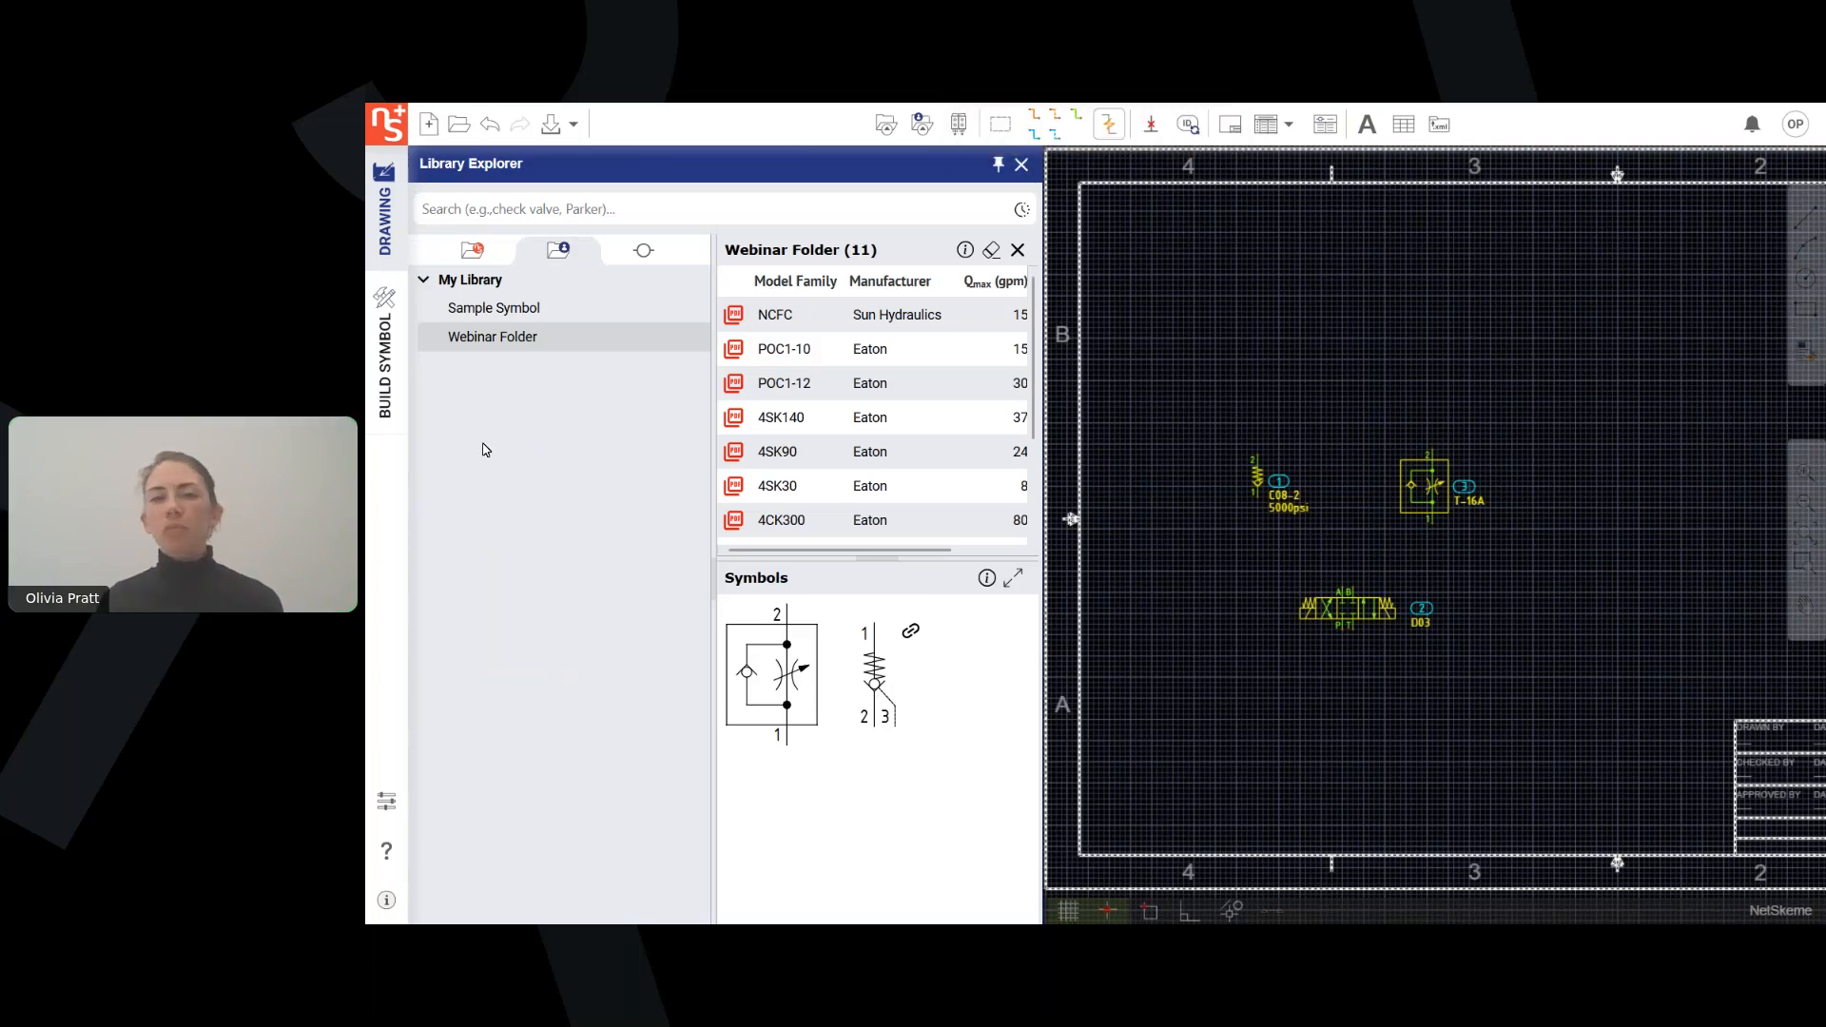
Close the Library Explorer and insert a rectangular envelope around the three placed components.
{"action": "left_click", "coordinate": [1022, 164]}
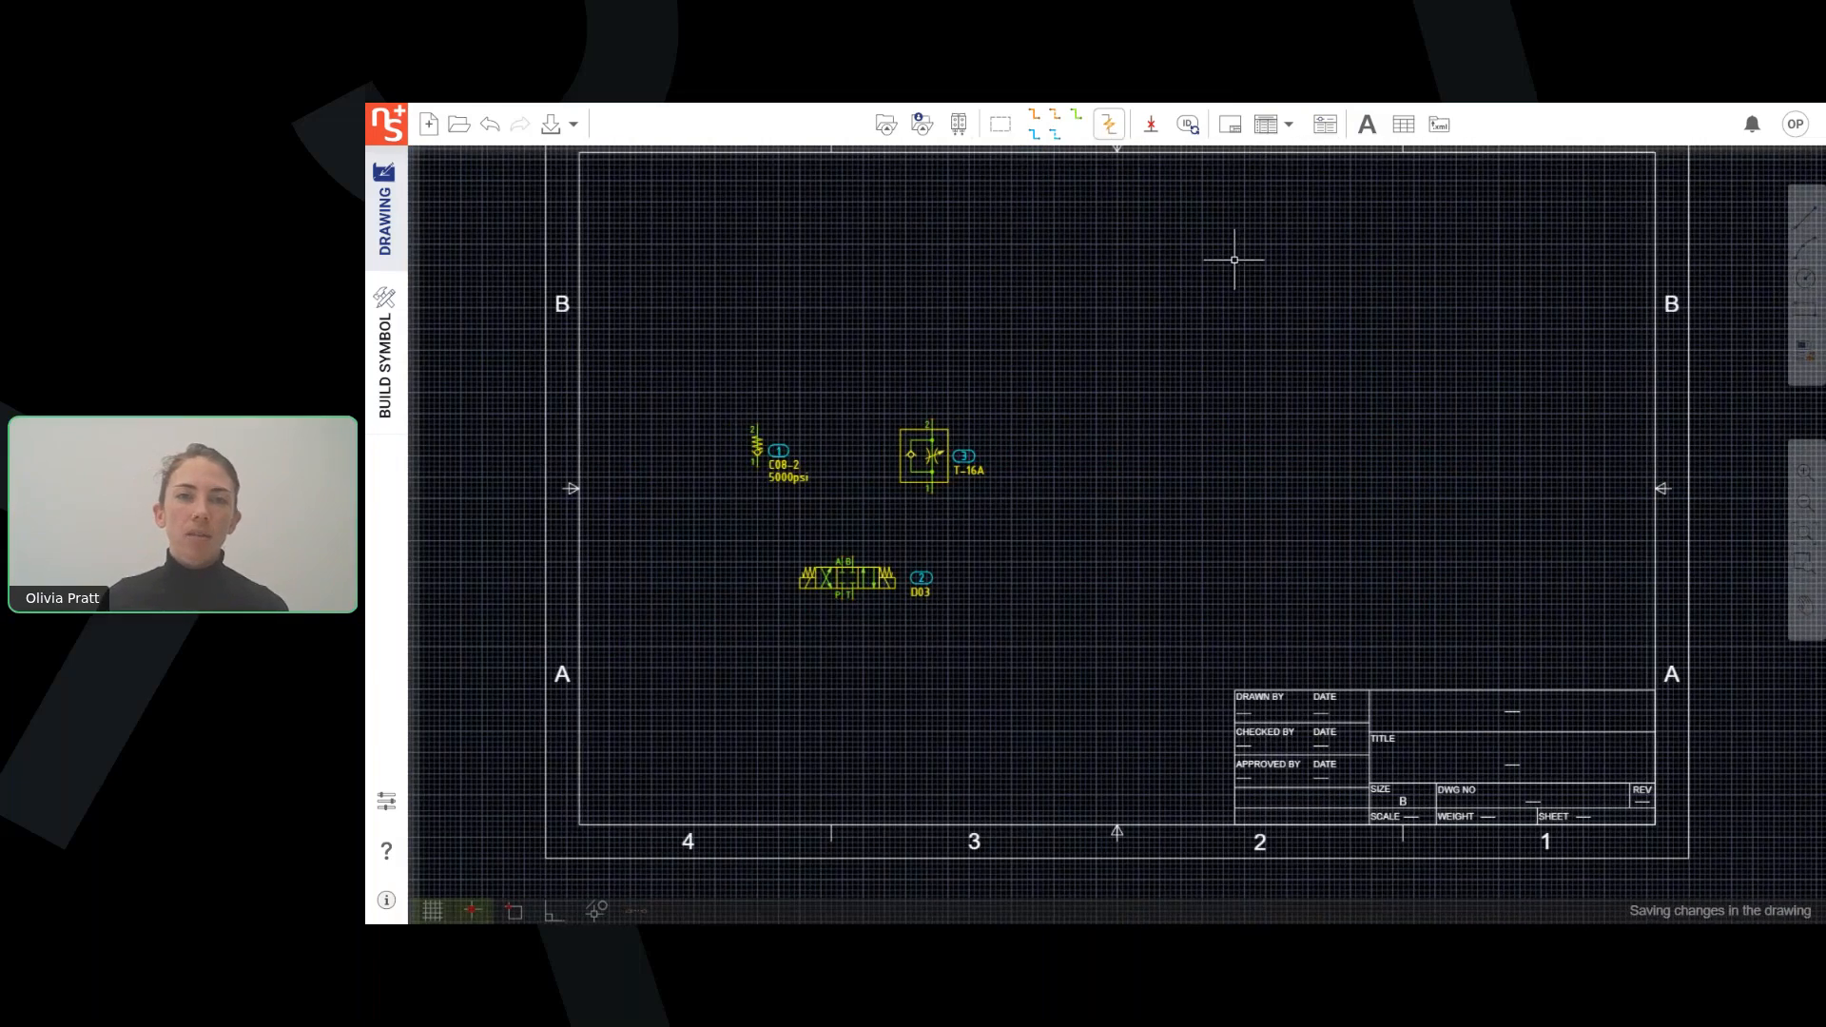
{"action": "left_click", "coordinate": [1000, 123]}
{"action": "left_click", "coordinate": [686, 367]}
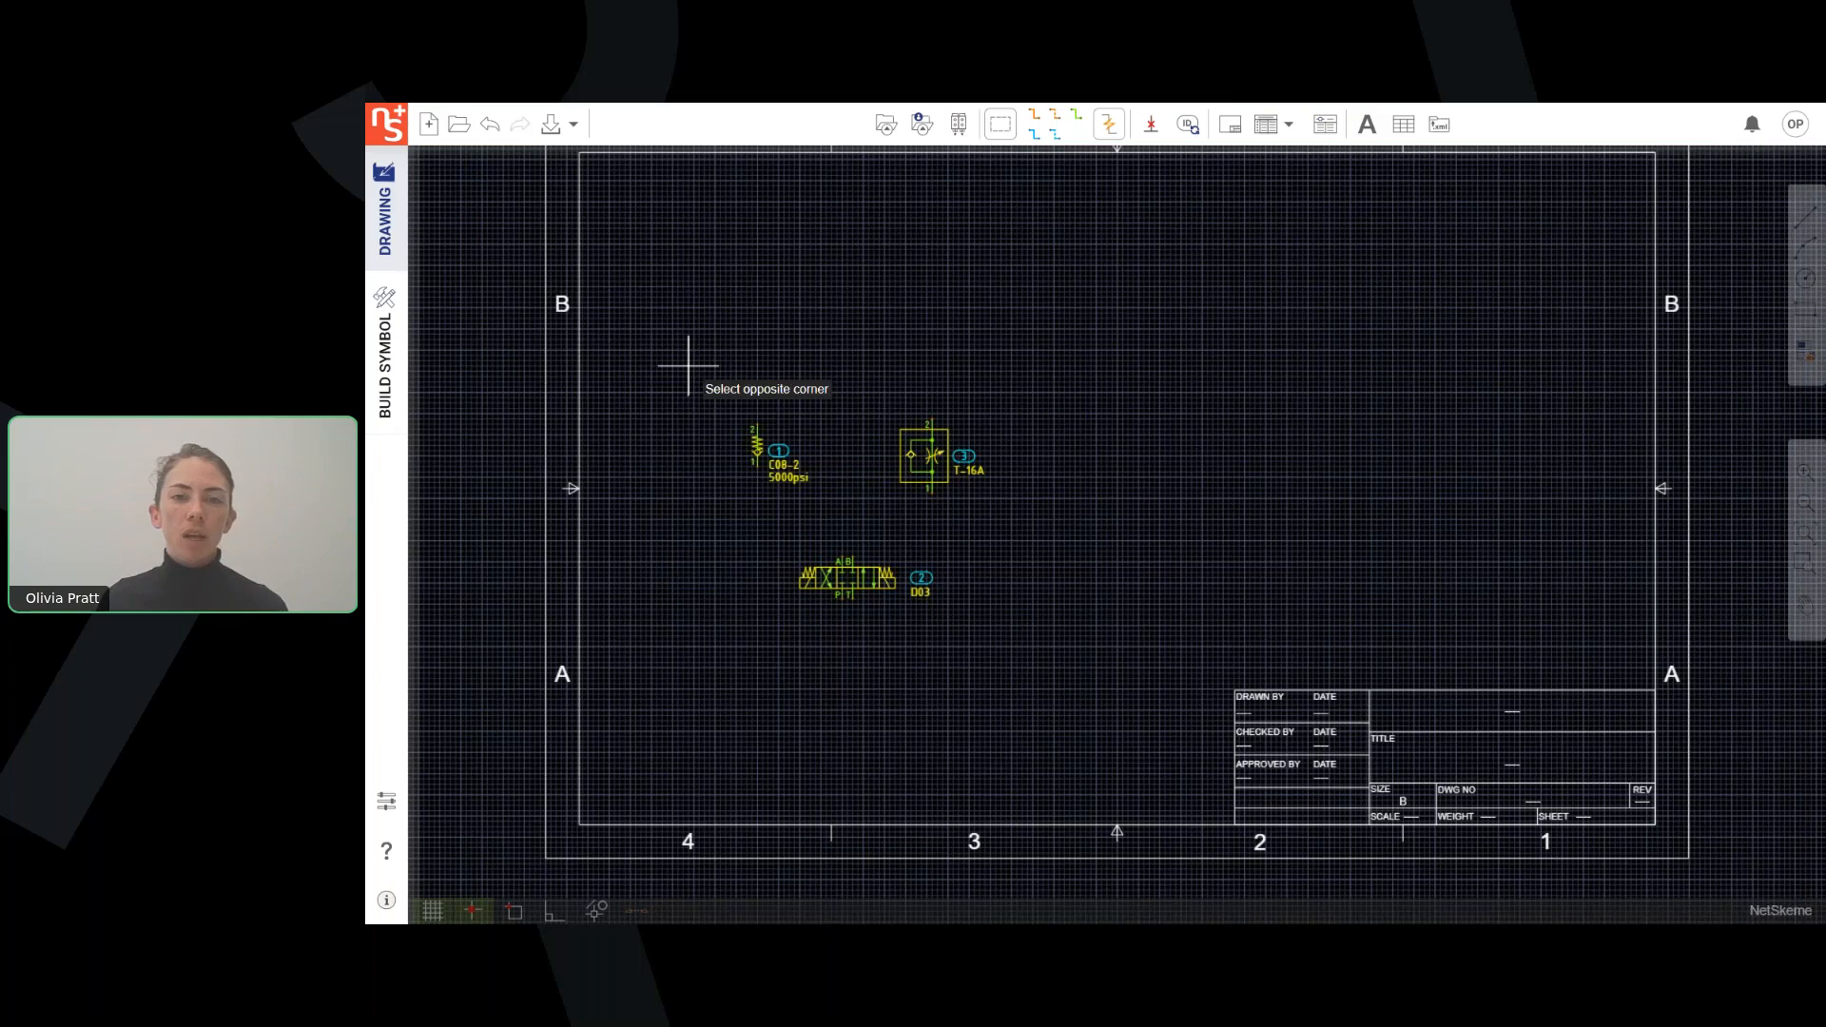
{"action": "left_click", "coordinate": [1033, 668]}
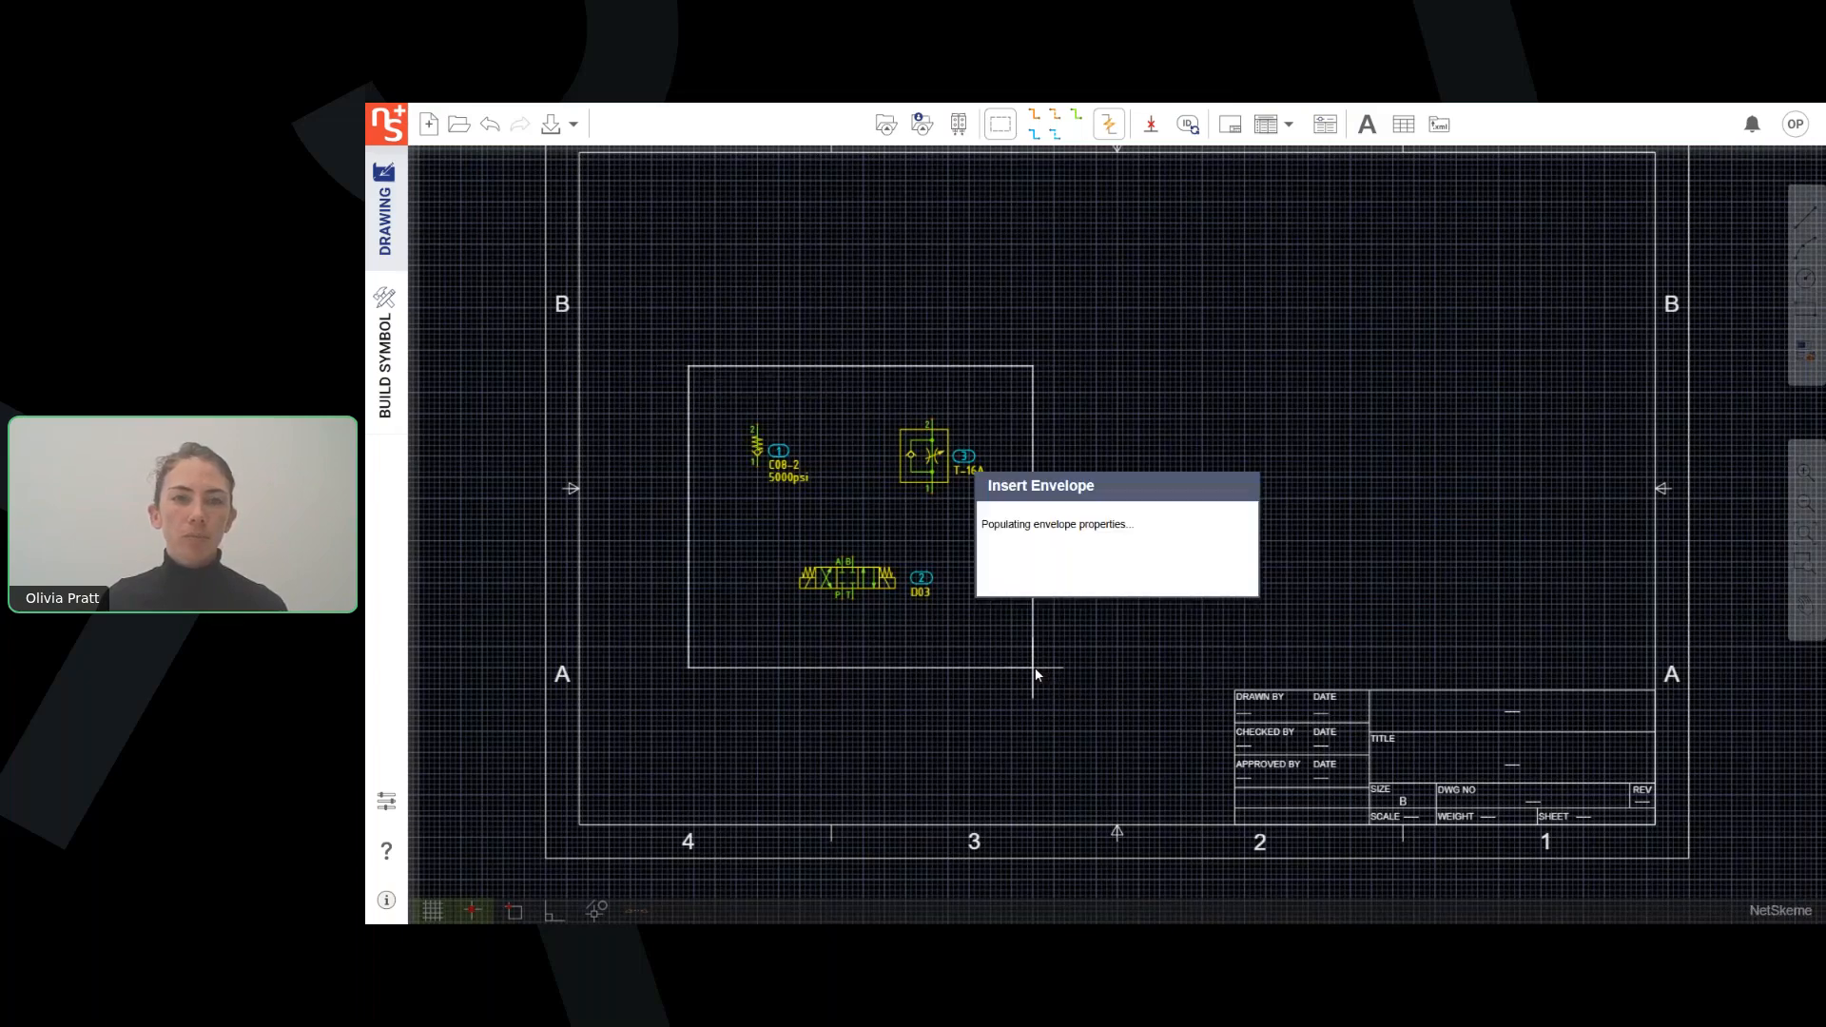
Insert a #12 SAE O-ring port named A on the envelope's upper edge above the check valve.
{"action": "left_click", "coordinate": [886, 124]}
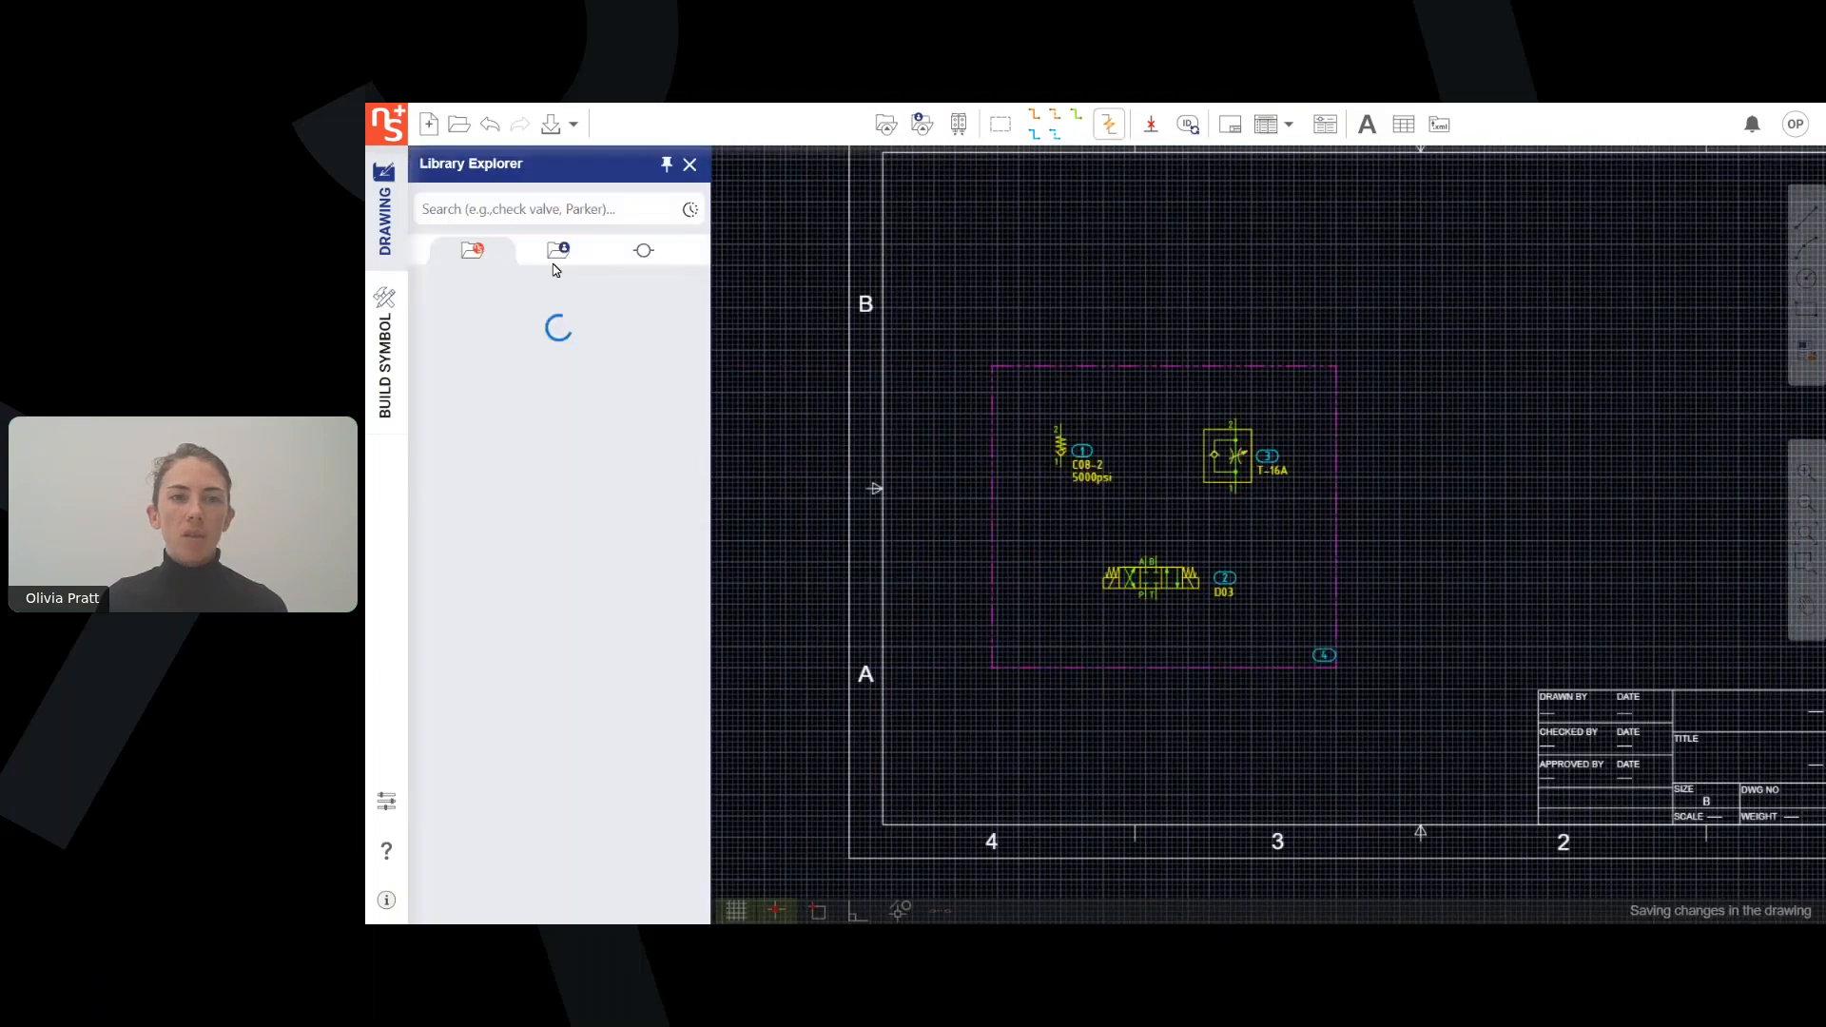
{"action": "left_click", "coordinate": [646, 252]}
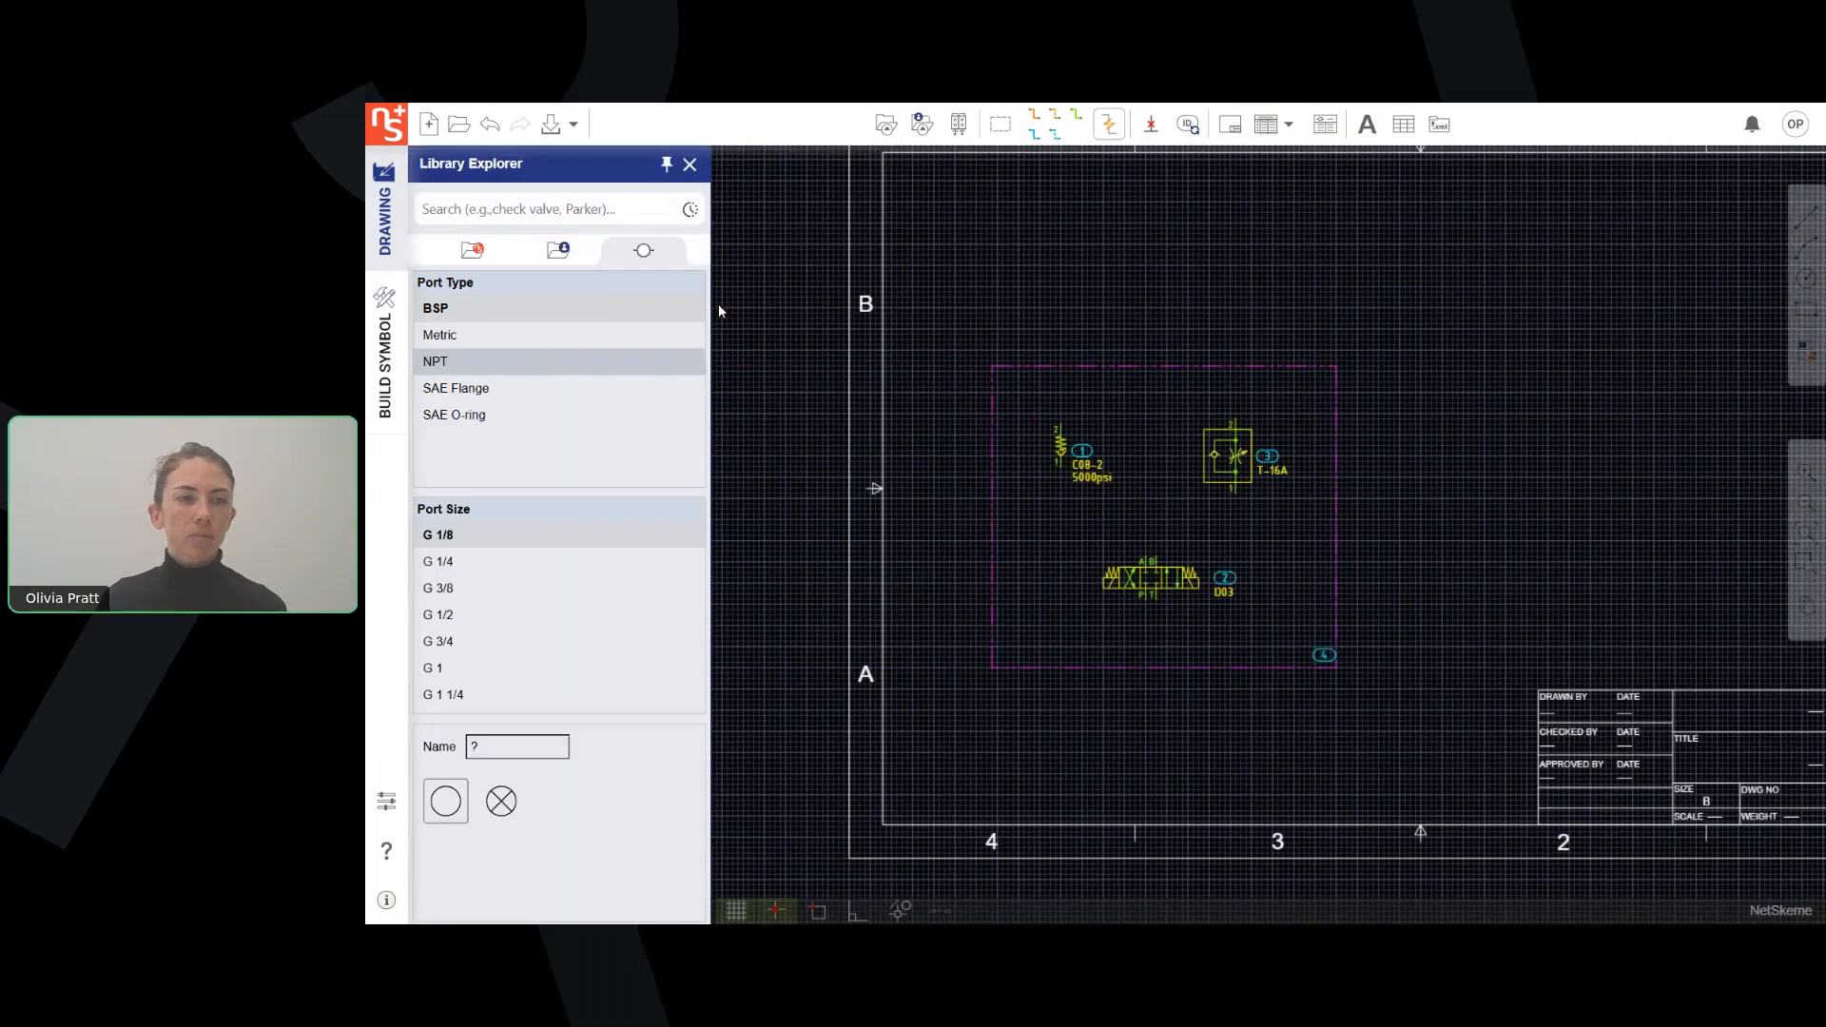
{"action": "left_click", "coordinate": [455, 415]}
{"action": "left_click", "coordinate": [483, 668]}
{"action": "scroll", "coordinate": [483, 609], "scroll_direction": "down", "scroll_amount": 2}
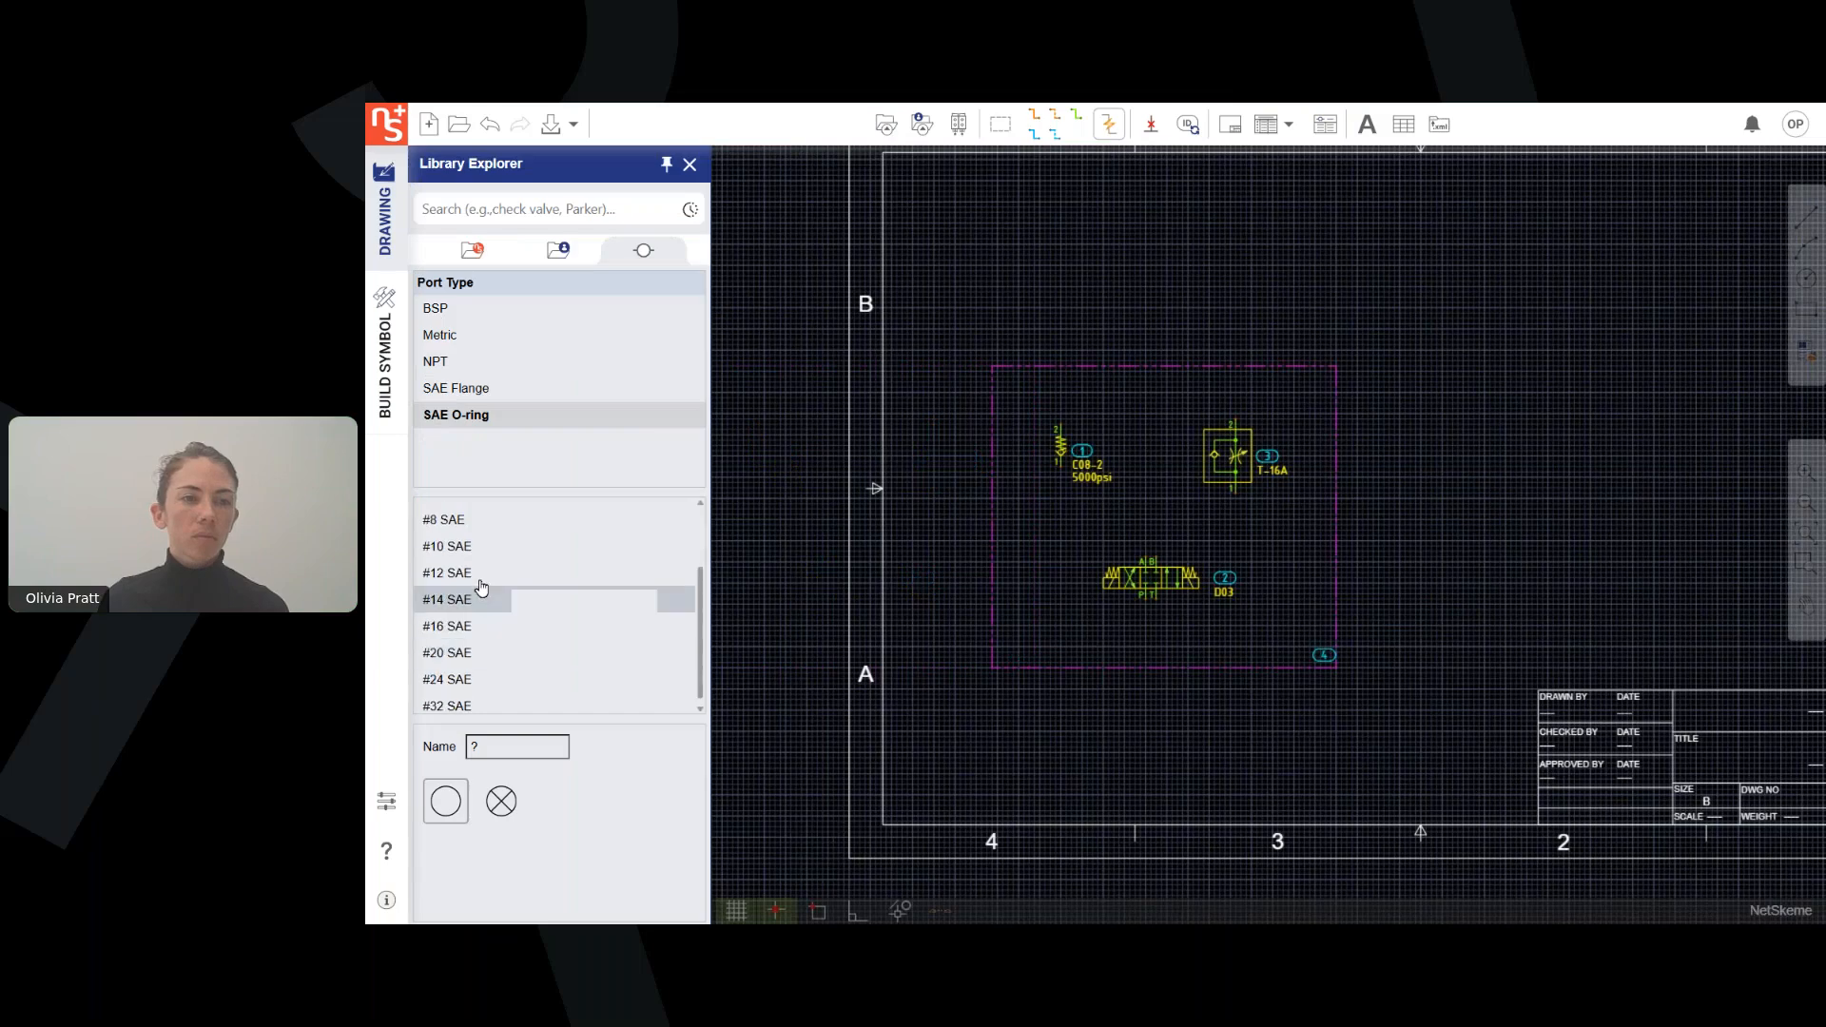
{"action": "left_click", "coordinate": [507, 738]}
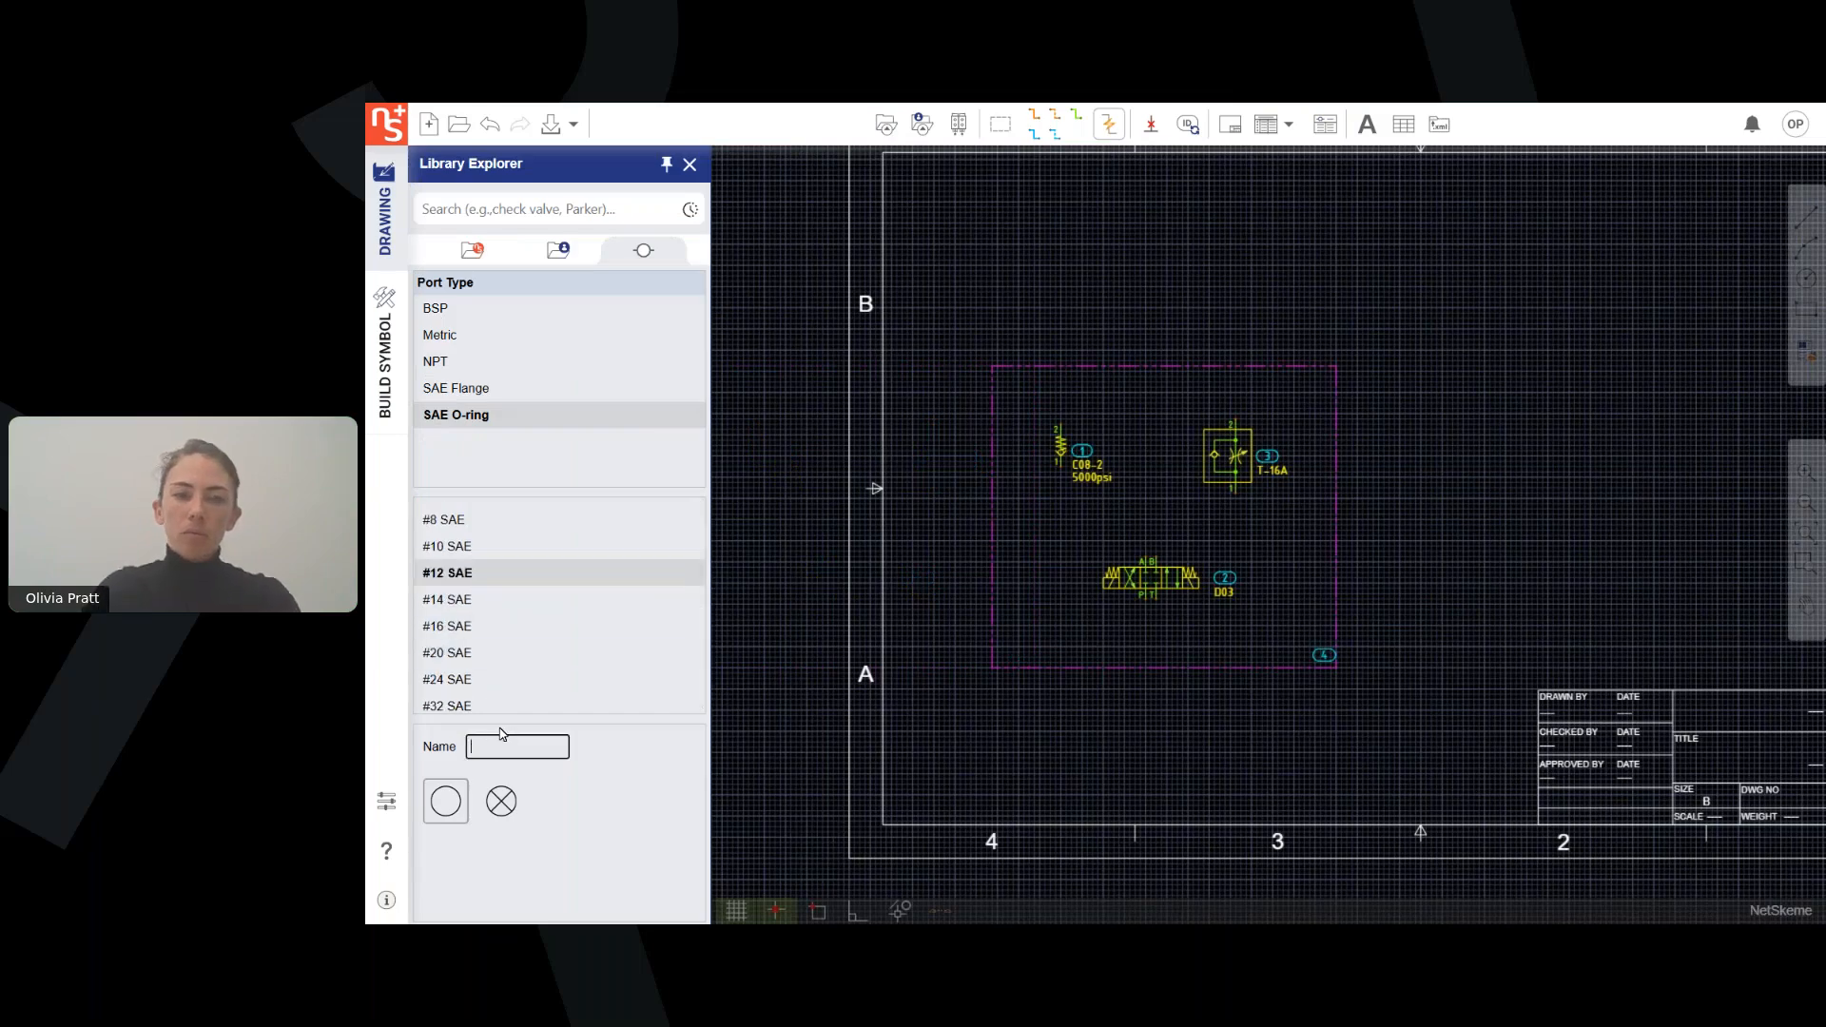
{"action": "left_click", "coordinate": [456, 805]}
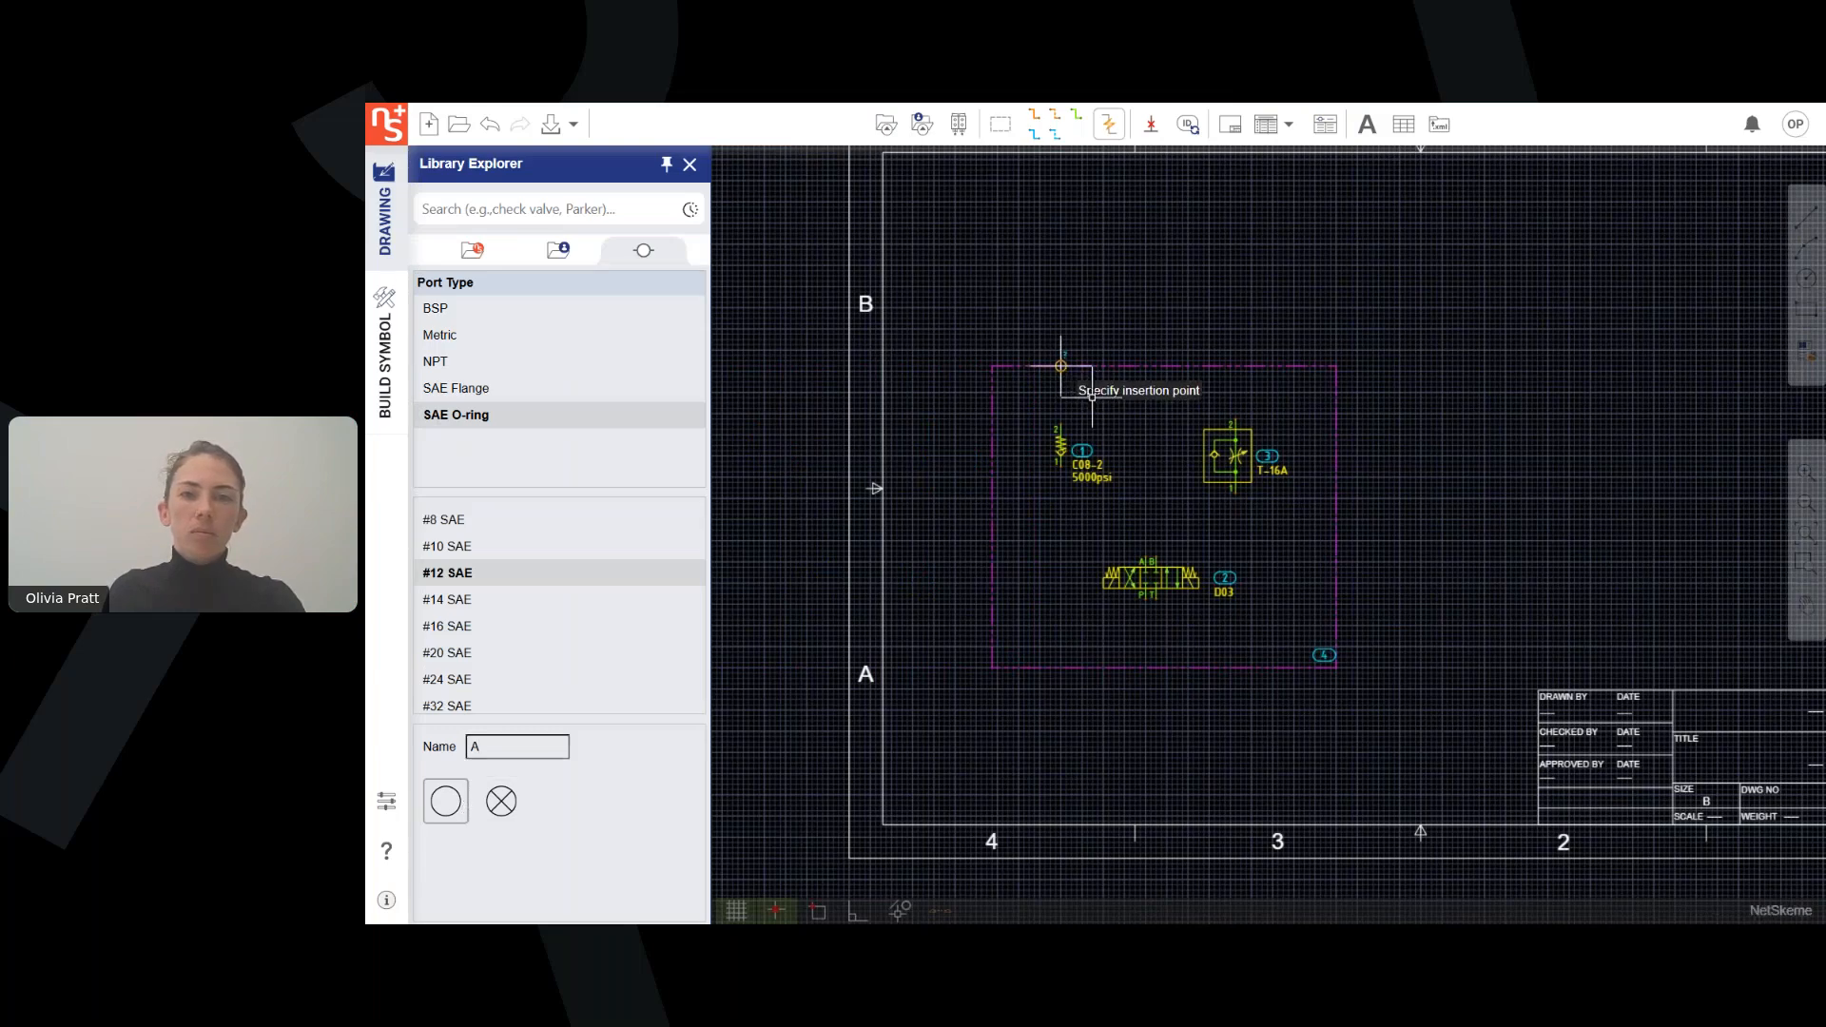
{"action": "left_click", "coordinate": [1061, 365]}
Add a #12 SAE port named B on the envelope's upper edge above the flow control valve.
{"action": "left_click", "coordinate": [526, 739]}
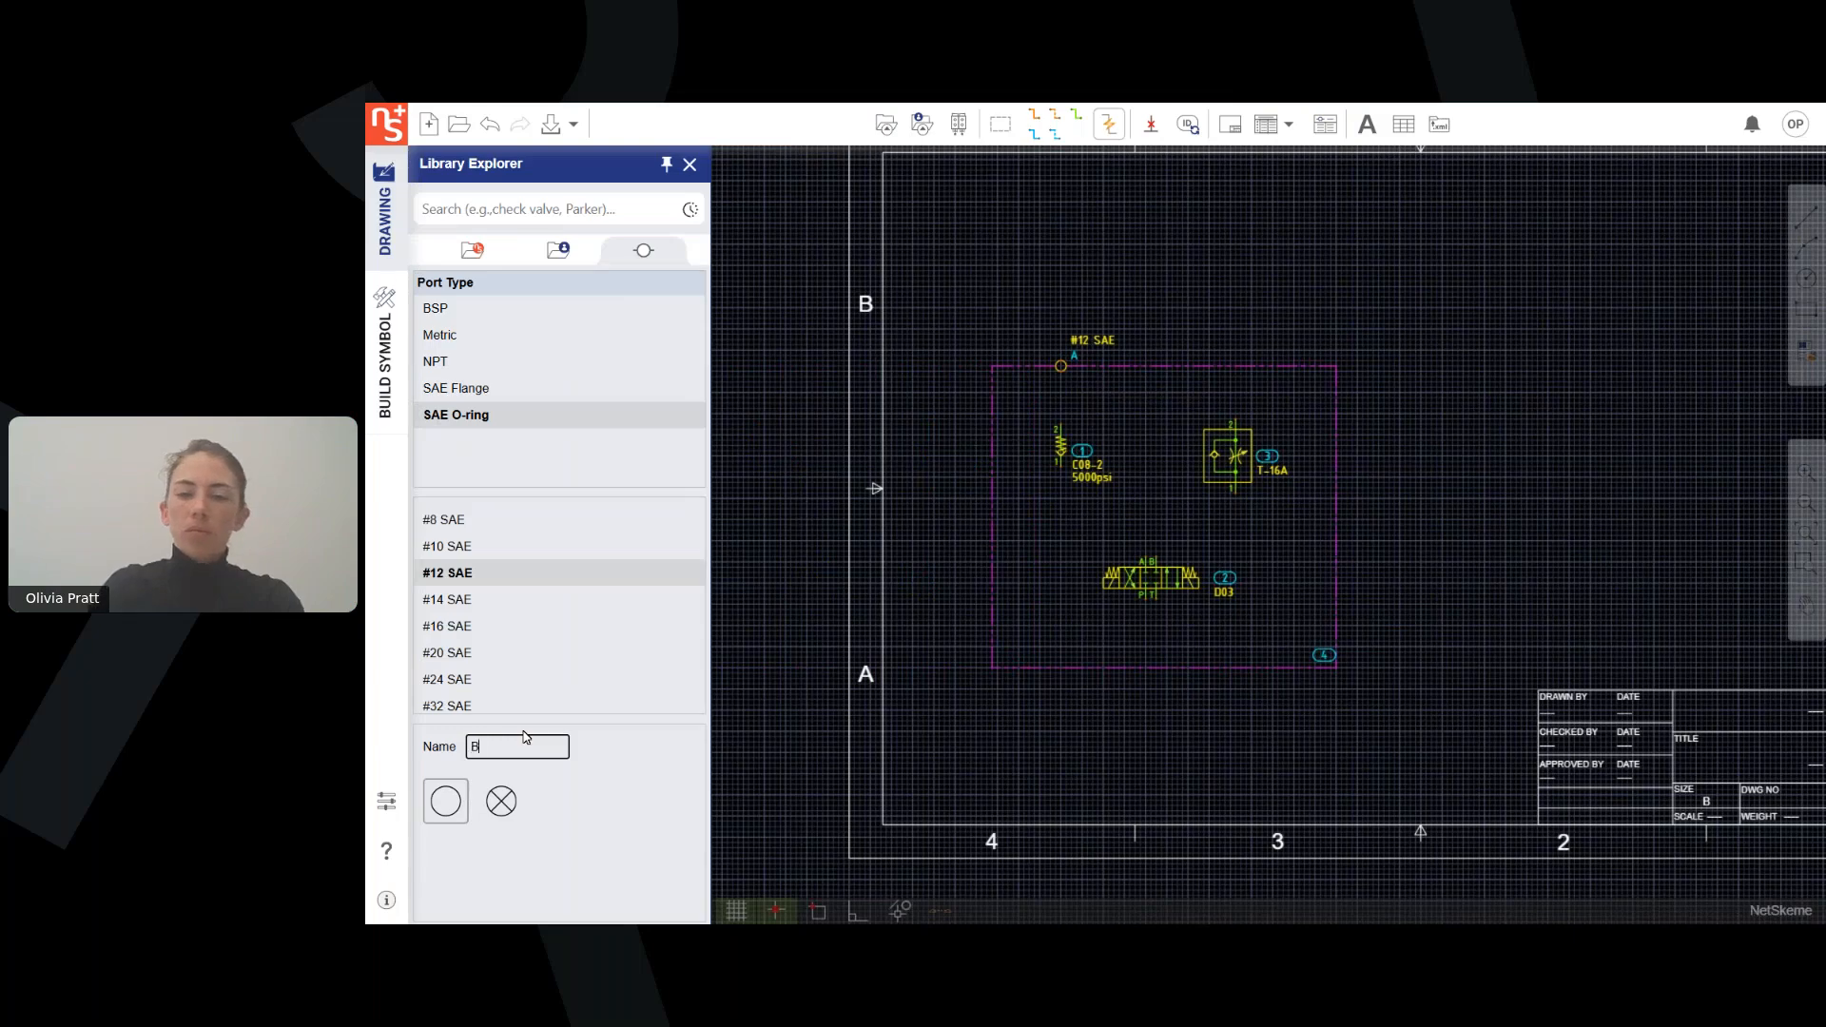
{"action": "type", "text": "B"}
{"action": "left_click", "coordinate": [455, 805]}
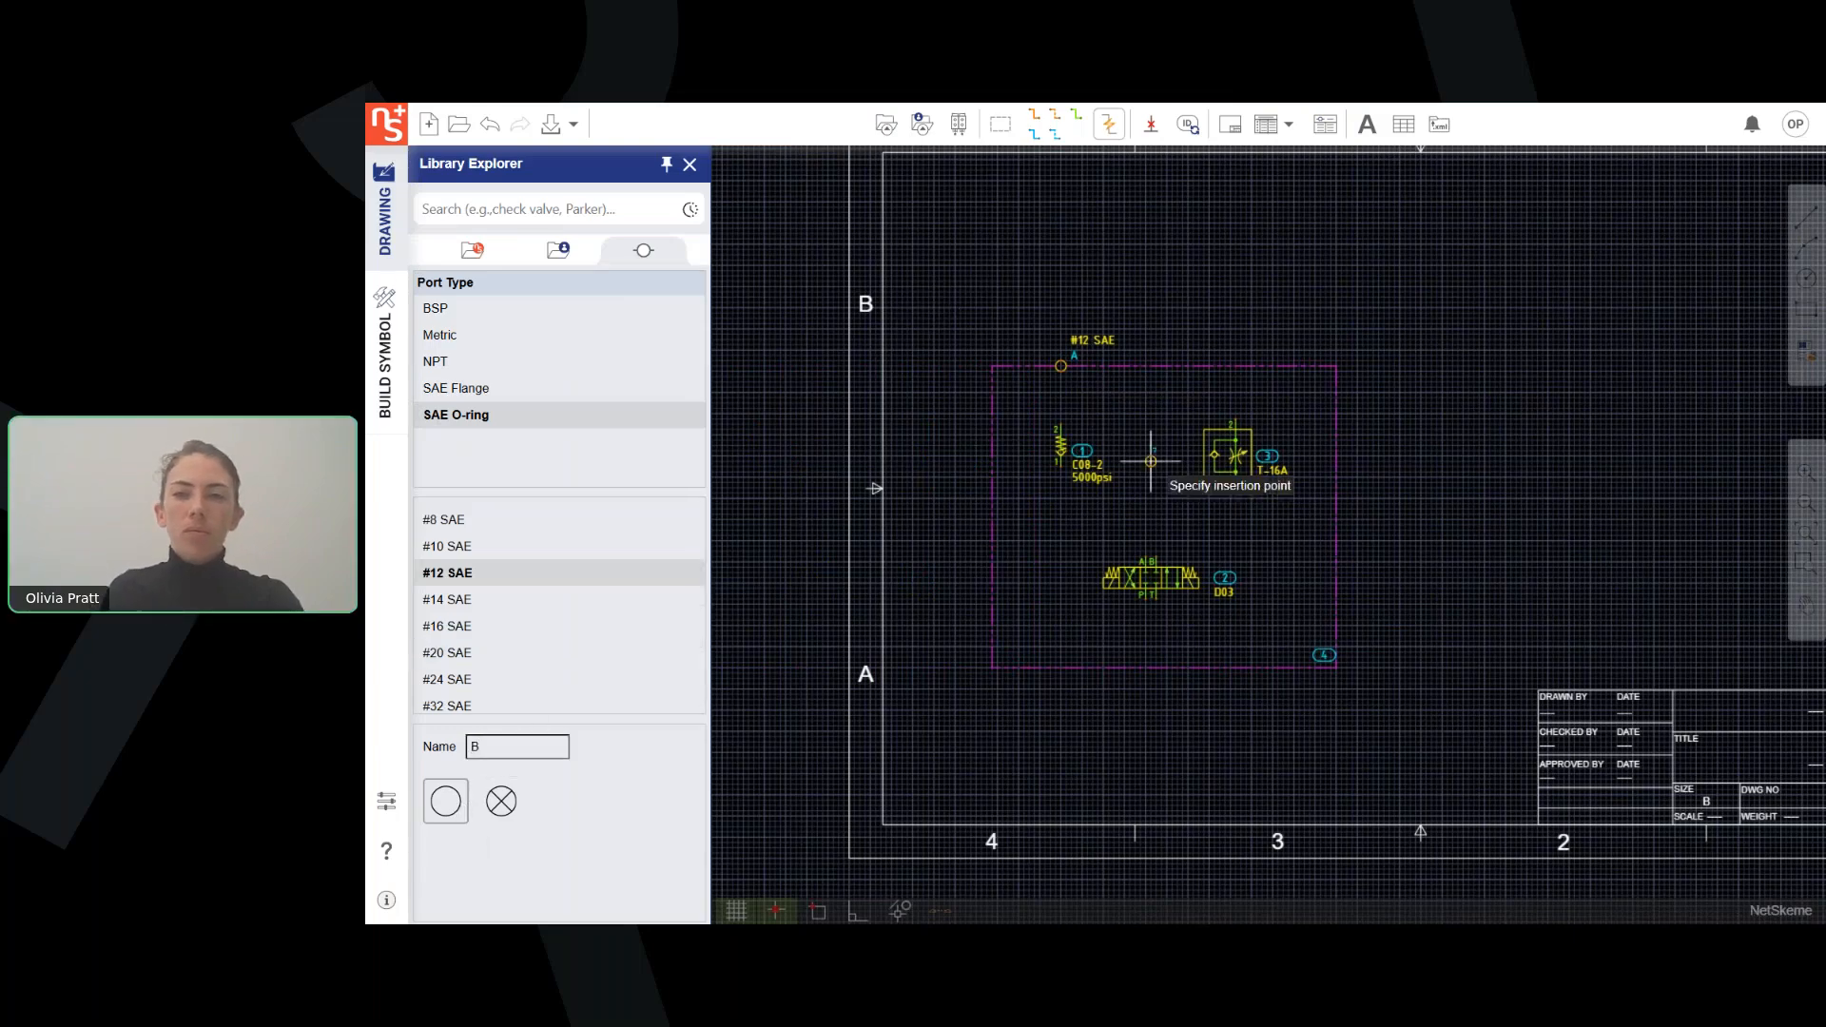
{"action": "left_click", "coordinate": [1236, 365]}
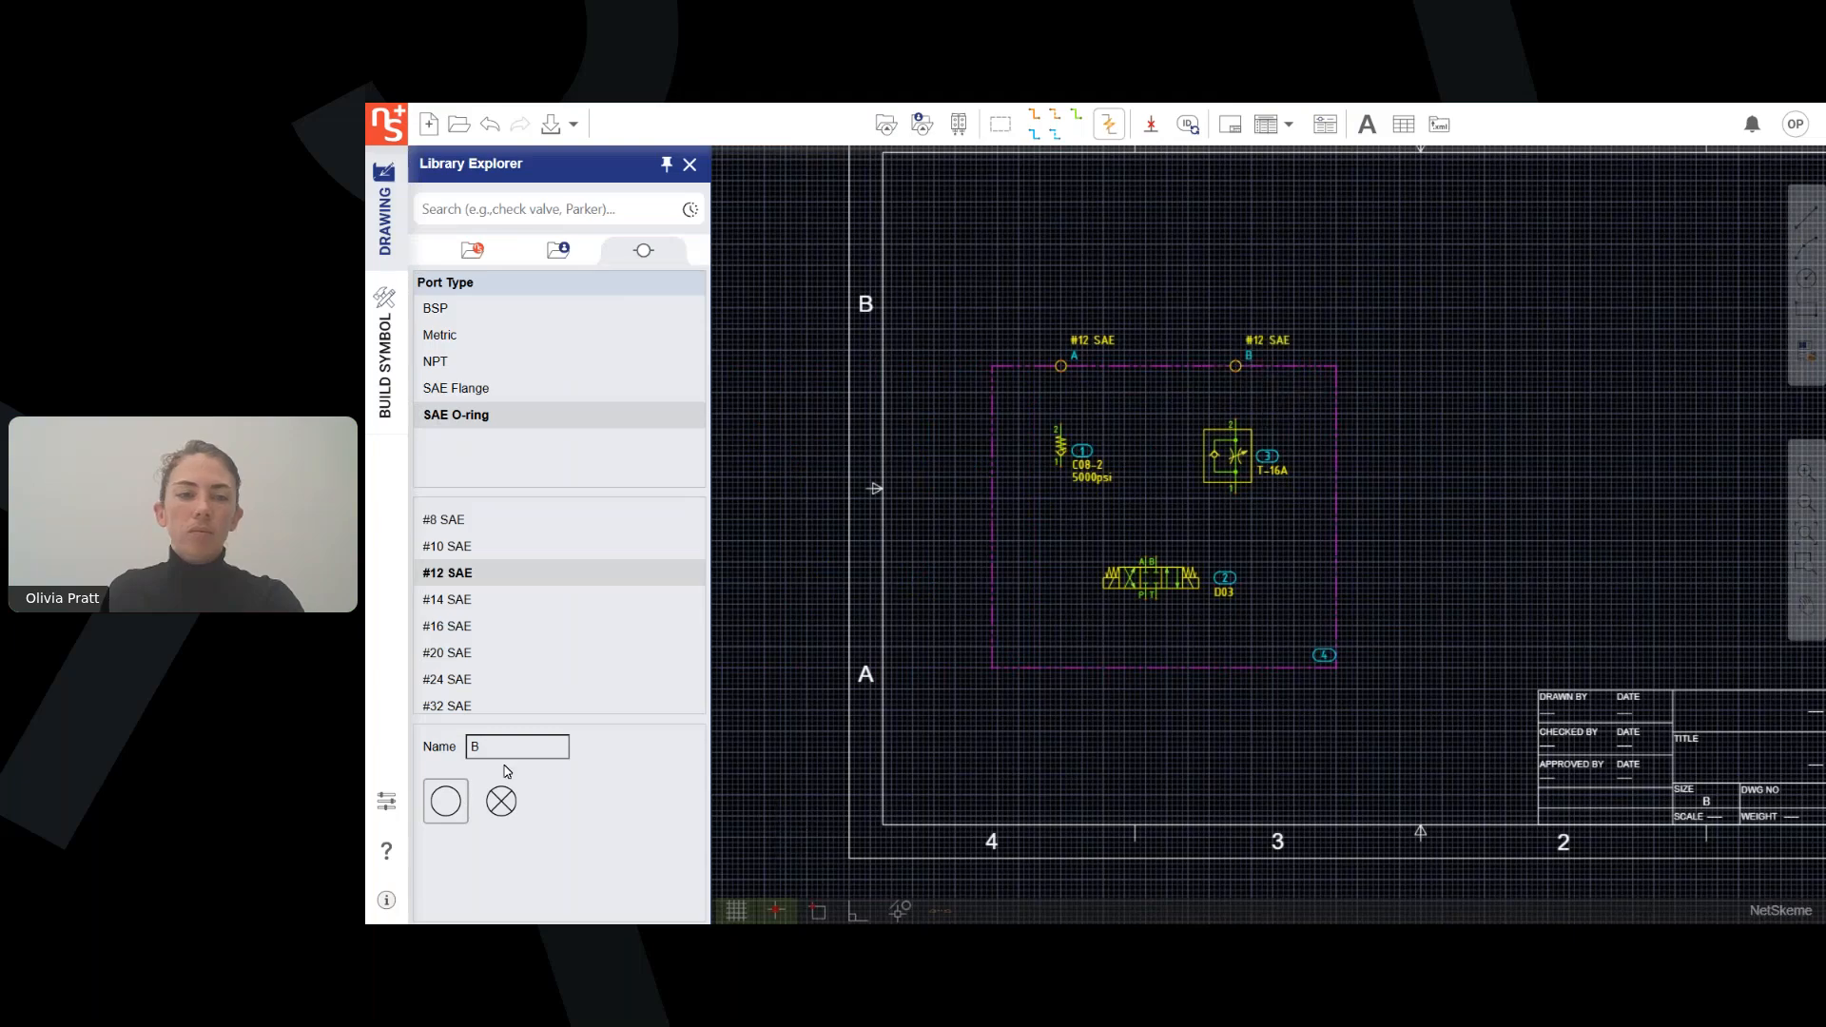
Place a #6 SAE port named P on the envelope's lower edge, below and left of the directional valve.
{"action": "left_click", "coordinate": [518, 749]}
{"action": "key", "text": "BackSpace"}
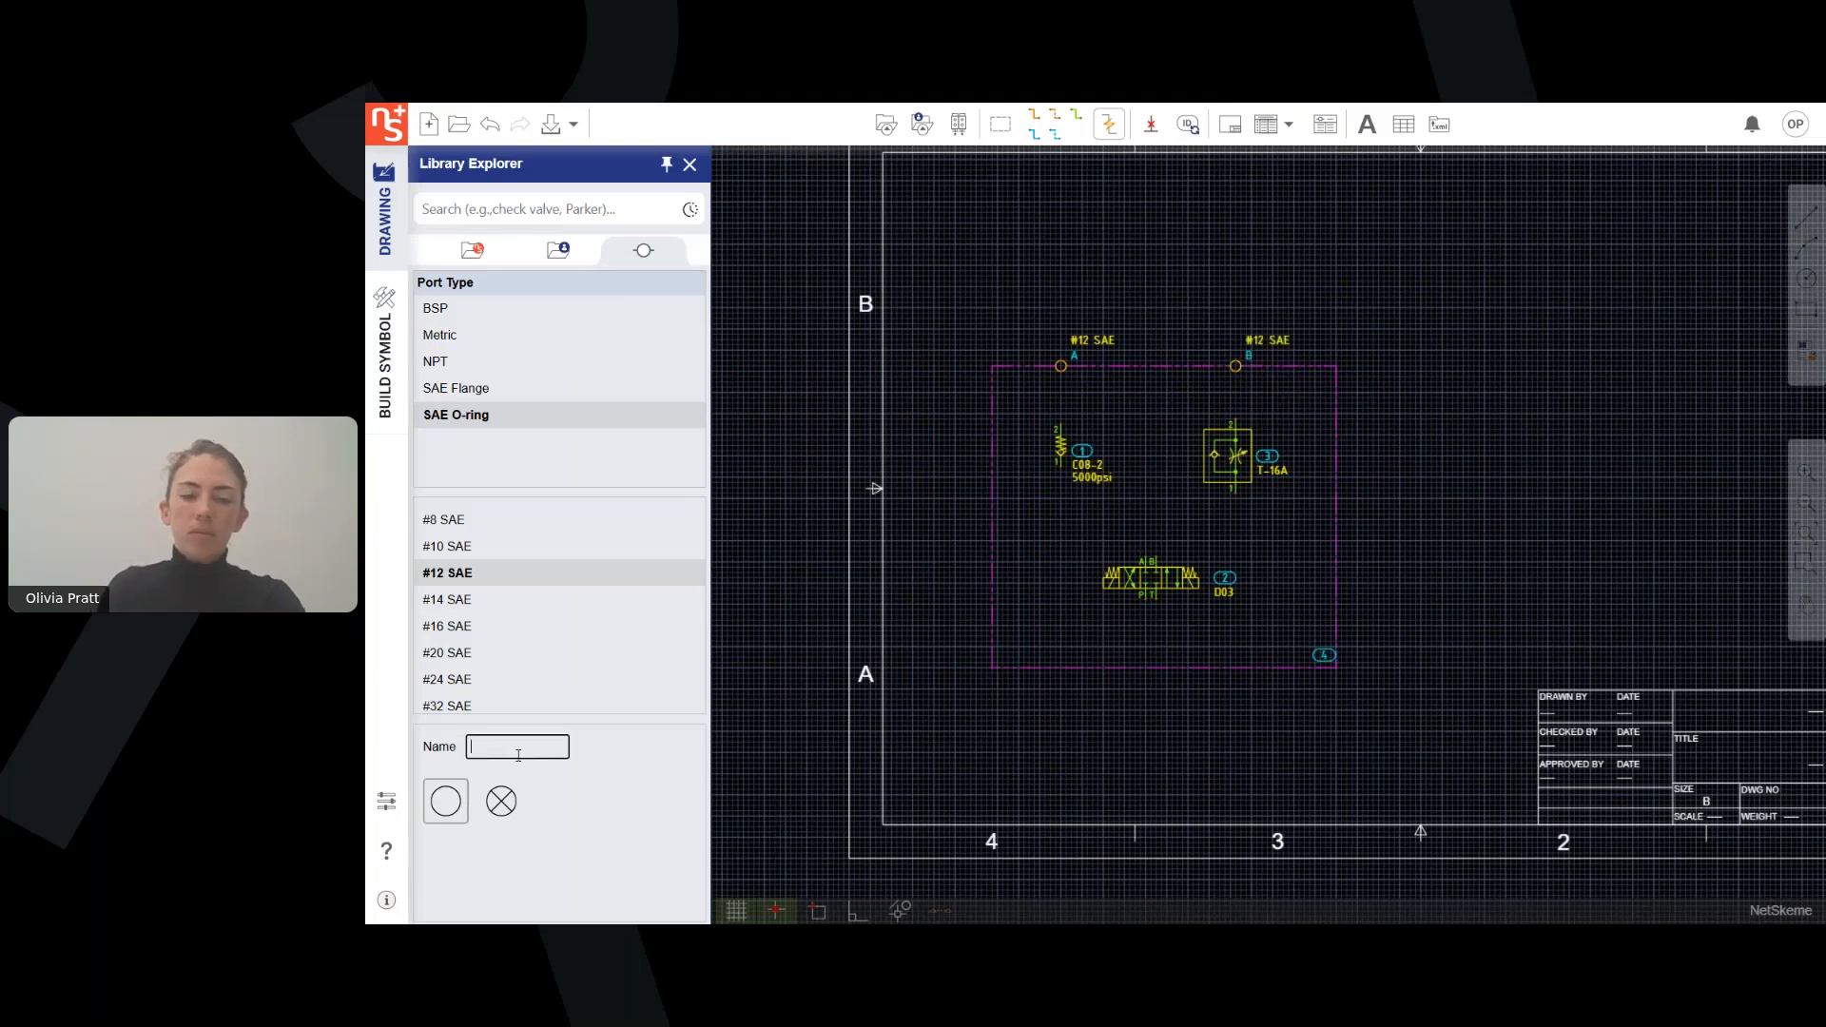
{"action": "type", "text": "P"}
{"action": "scroll", "coordinate": [456, 591], "scroll_direction": "up", "scroll_amount": 3}
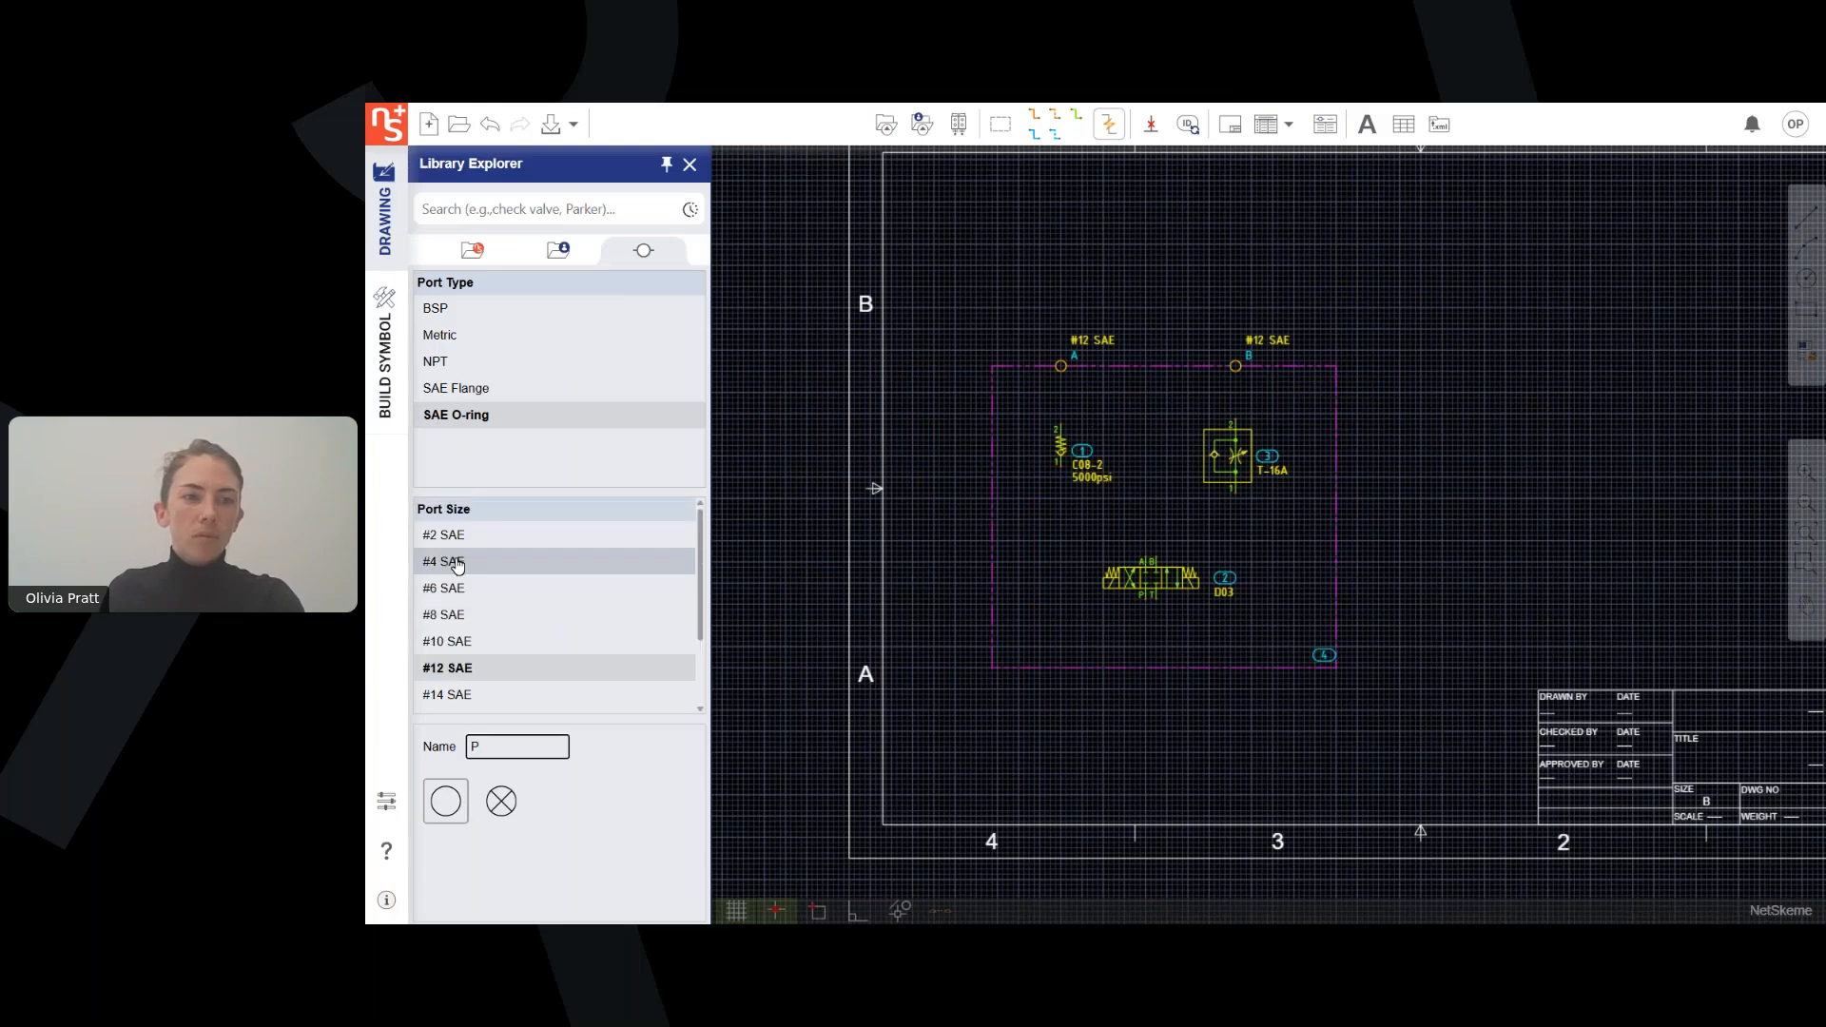
{"action": "left_click", "coordinate": [458, 590]}
{"action": "left_click", "coordinate": [443, 807]}
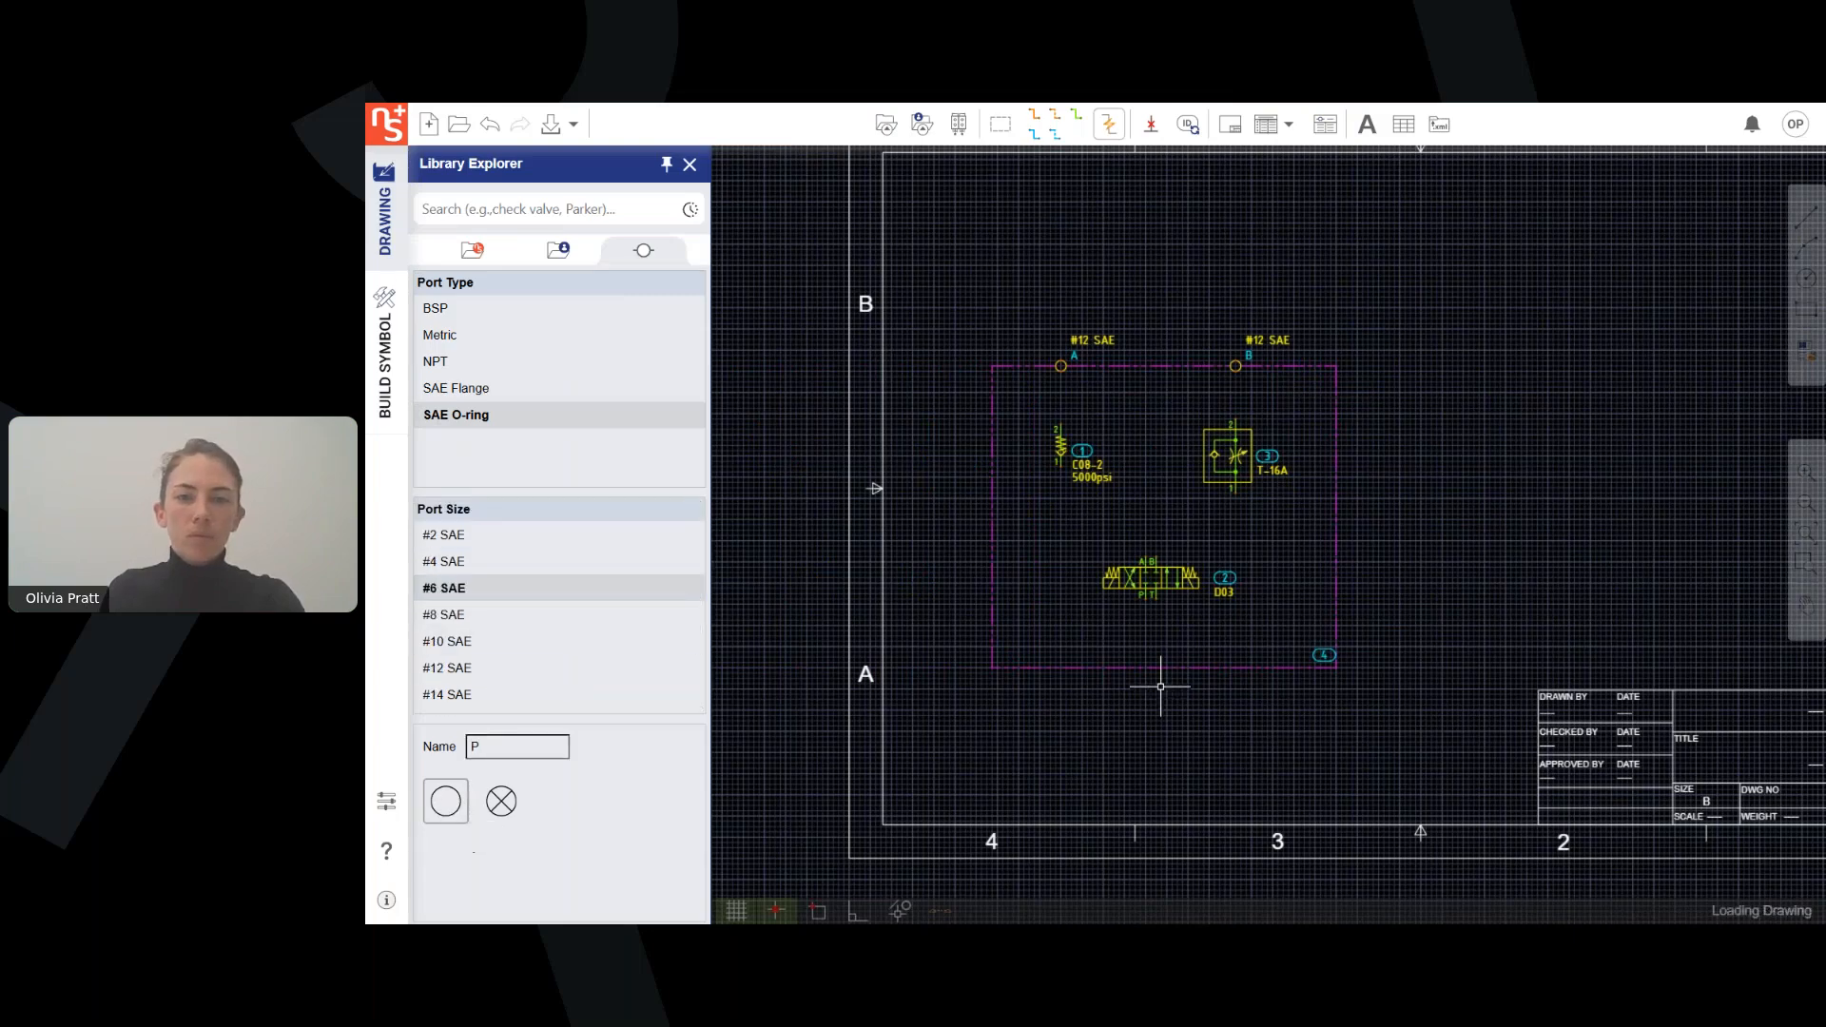
{"action": "left_click", "coordinate": [1131, 698]}
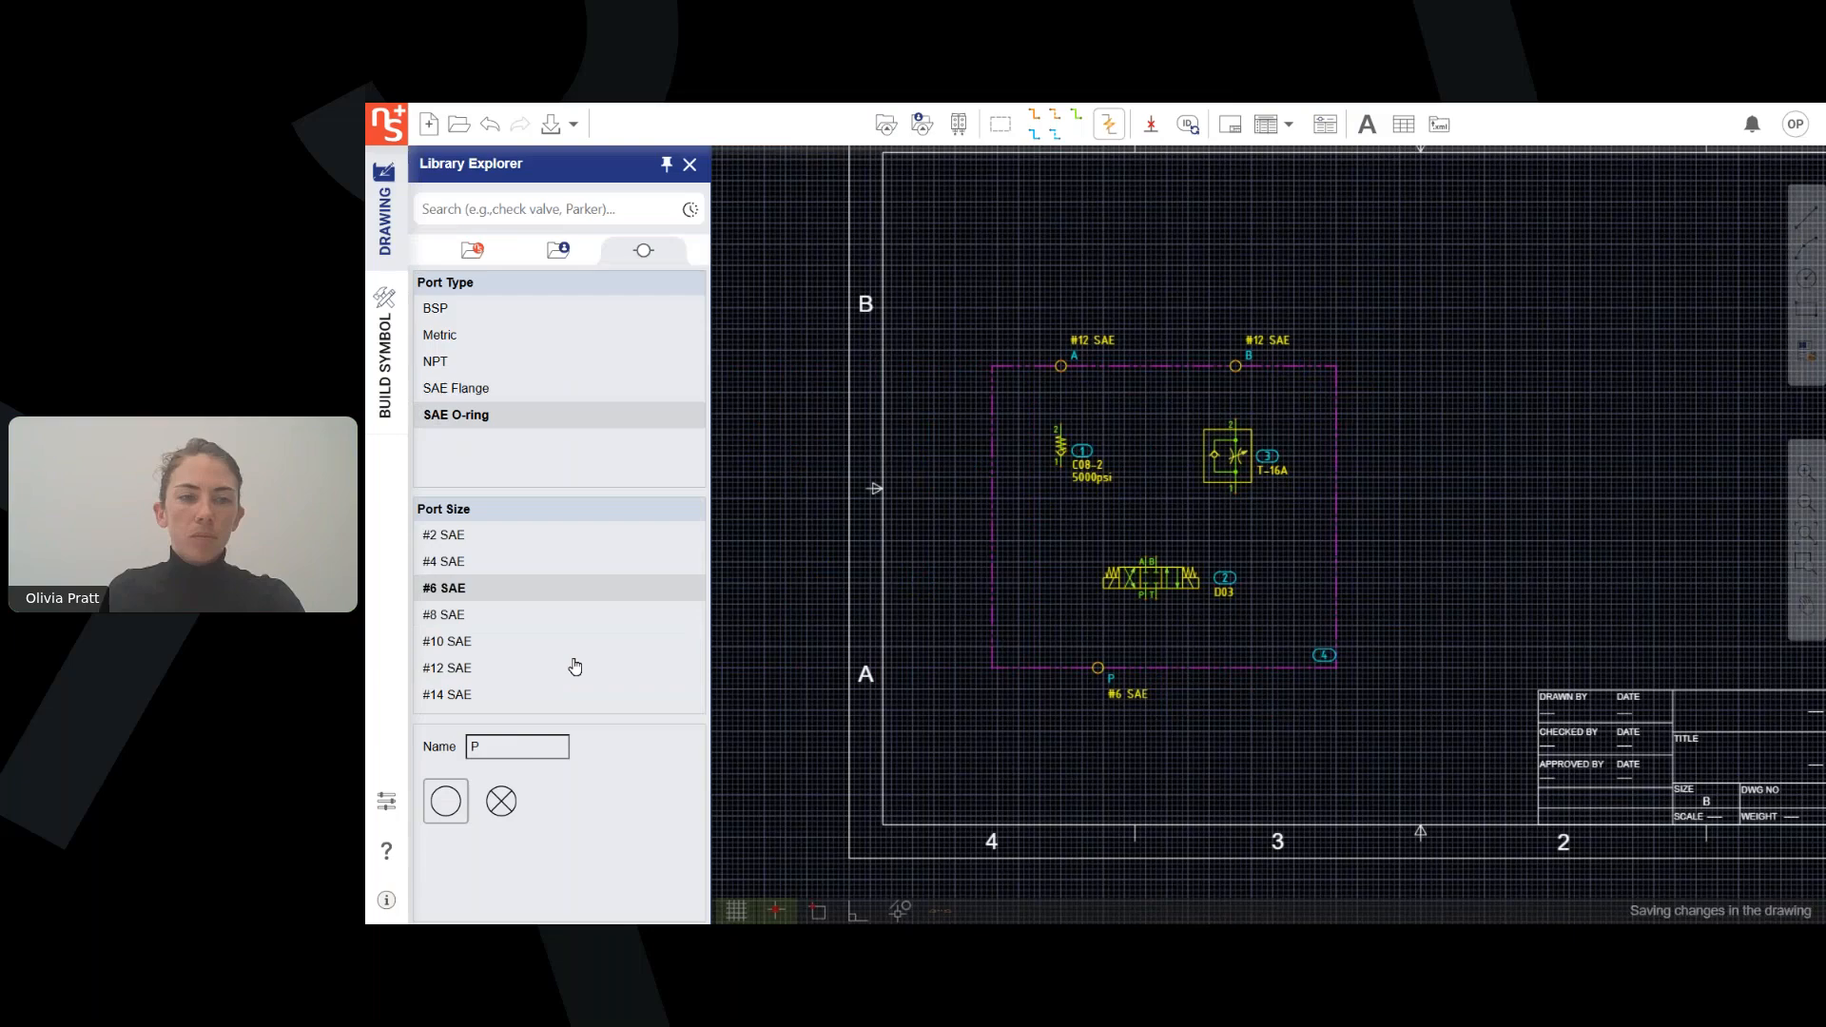
Place a #8 SAE port named T on the envelope's lower edge, to the right of port P.
{"action": "left_click", "coordinate": [527, 739]}
{"action": "left_click", "coordinate": [489, 615]}
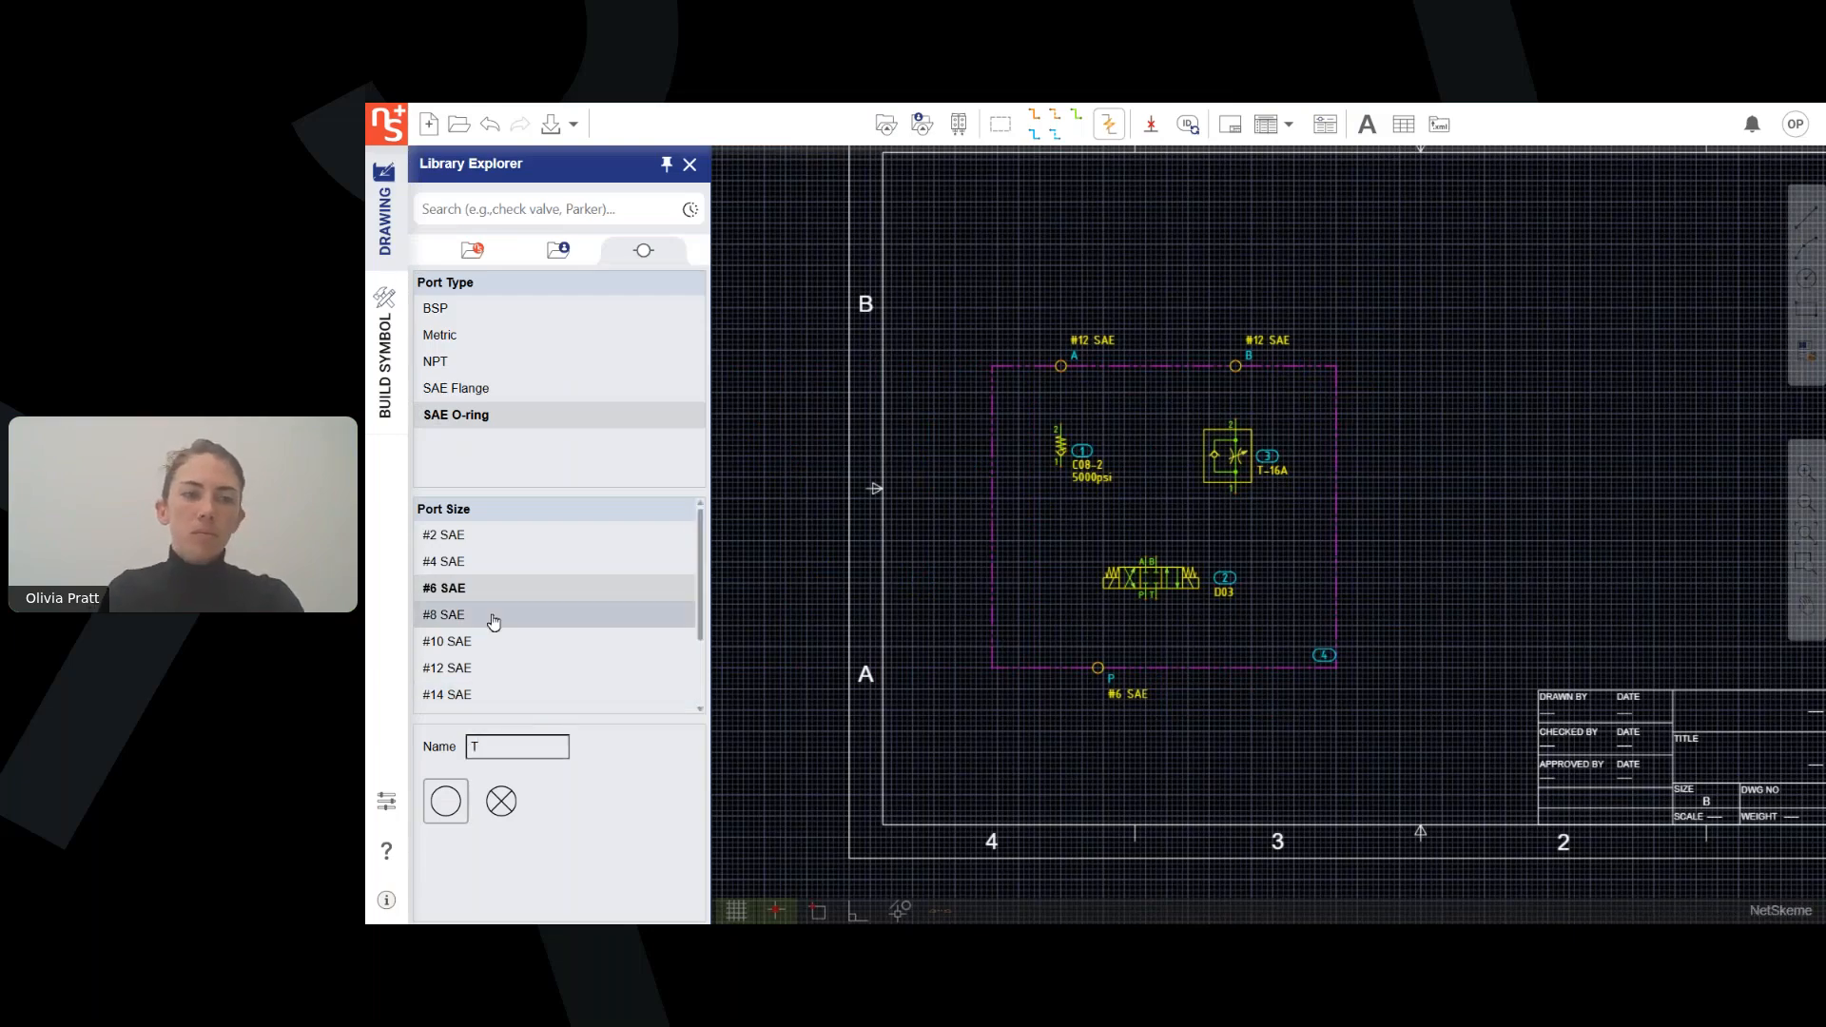
{"action": "left_click", "coordinate": [455, 802]}
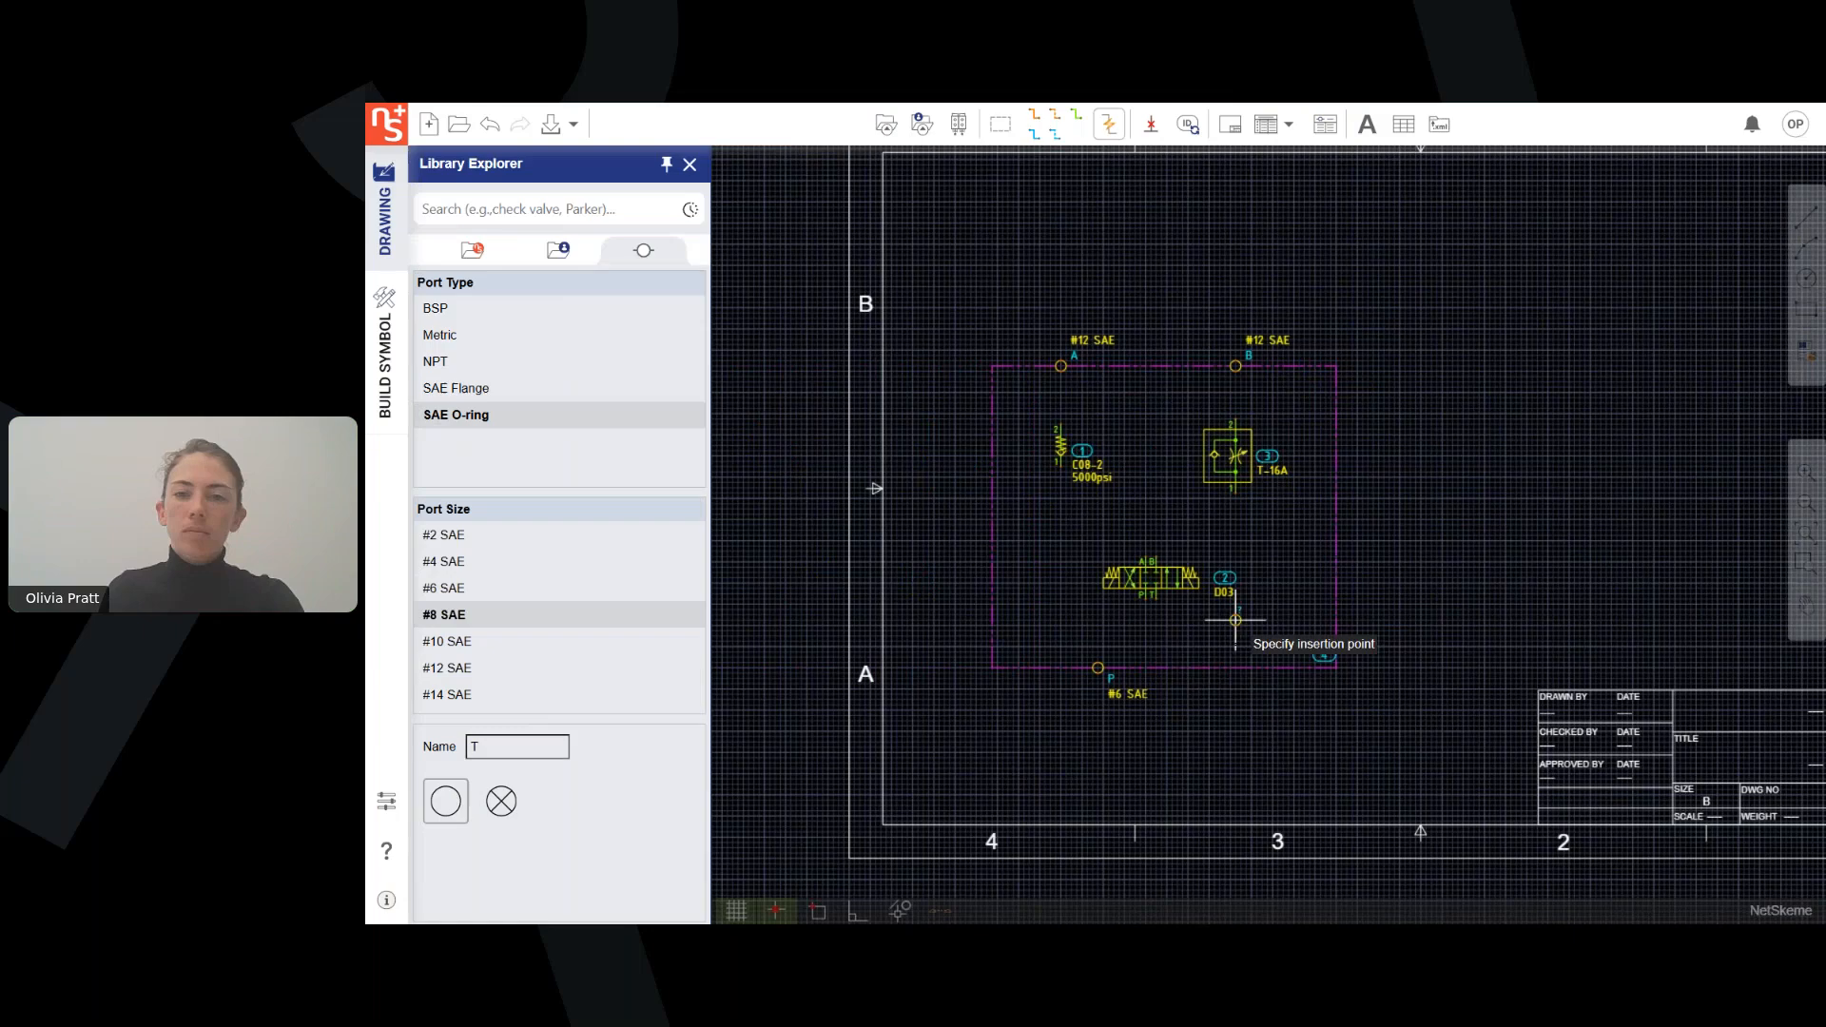
{"action": "left_click", "coordinate": [1206, 667]}
Draw pressure lines from port A to the check valve and from the check valve to the directional valve's A connection.
{"action": "scroll", "coordinate": [1334, 583], "scroll_direction": "up", "scroll_amount": 3}
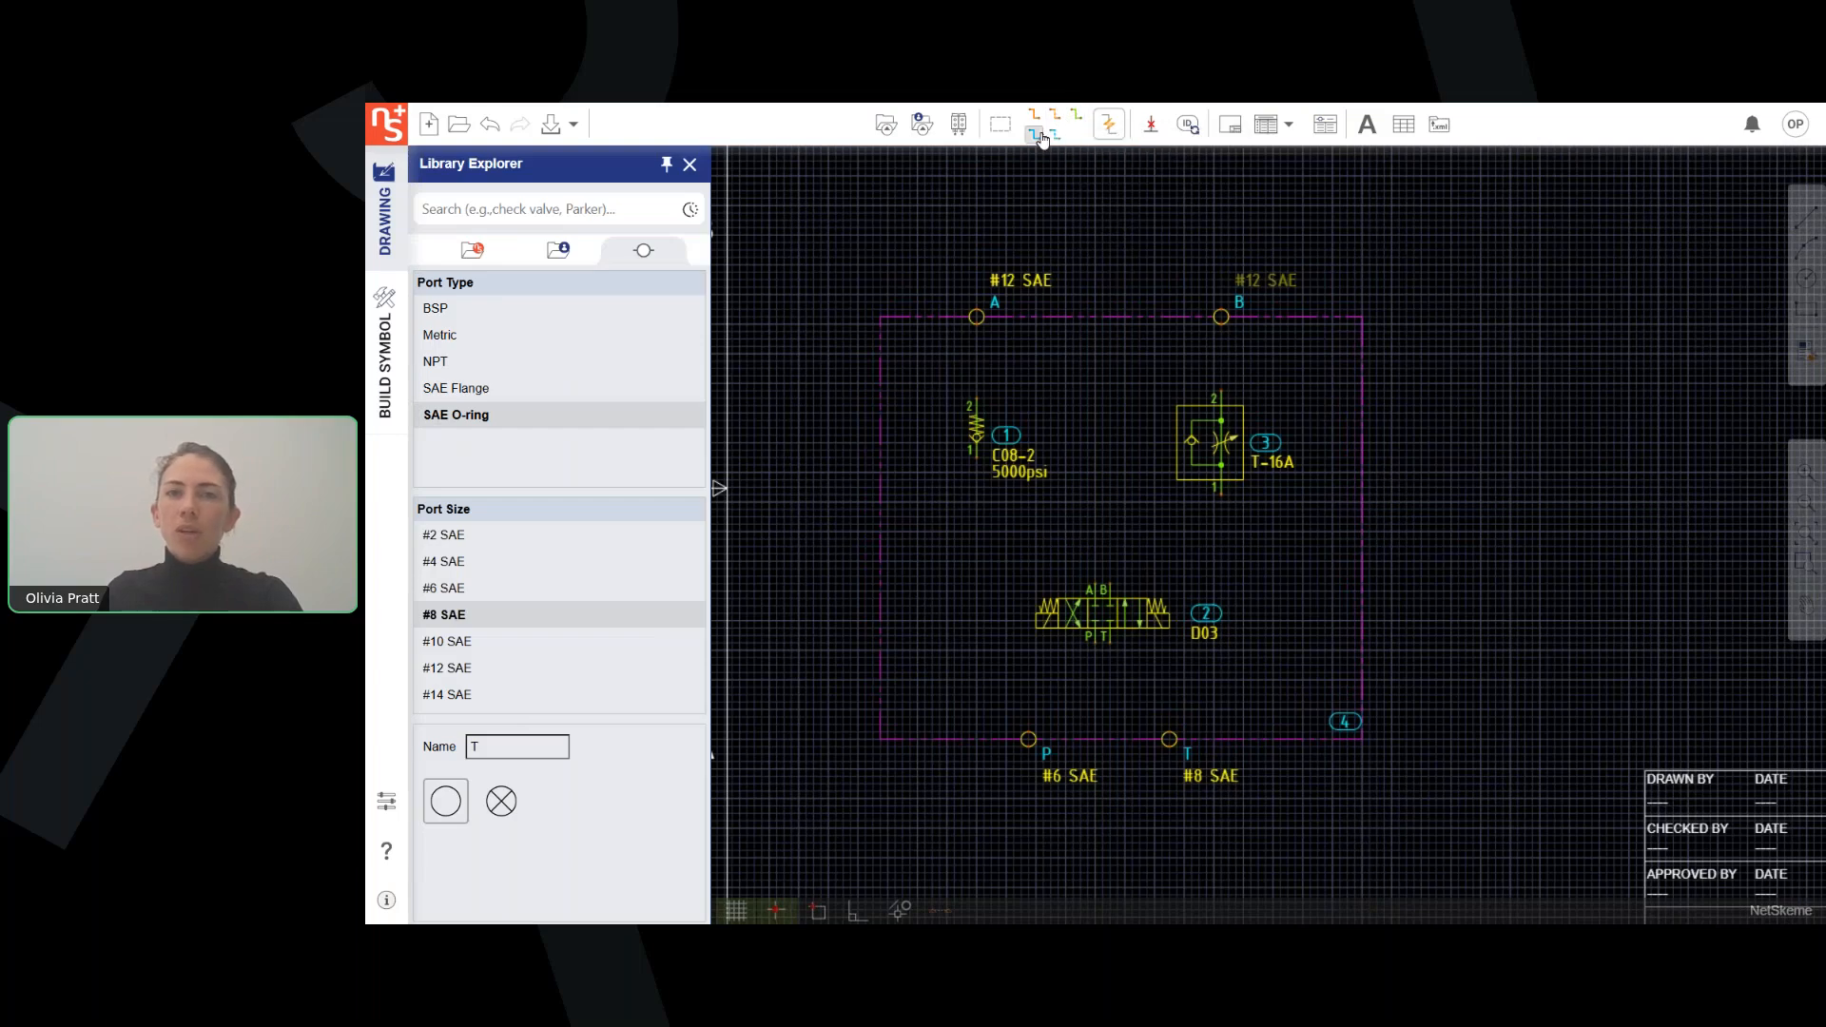
{"action": "left_click", "coordinate": [1035, 118]}
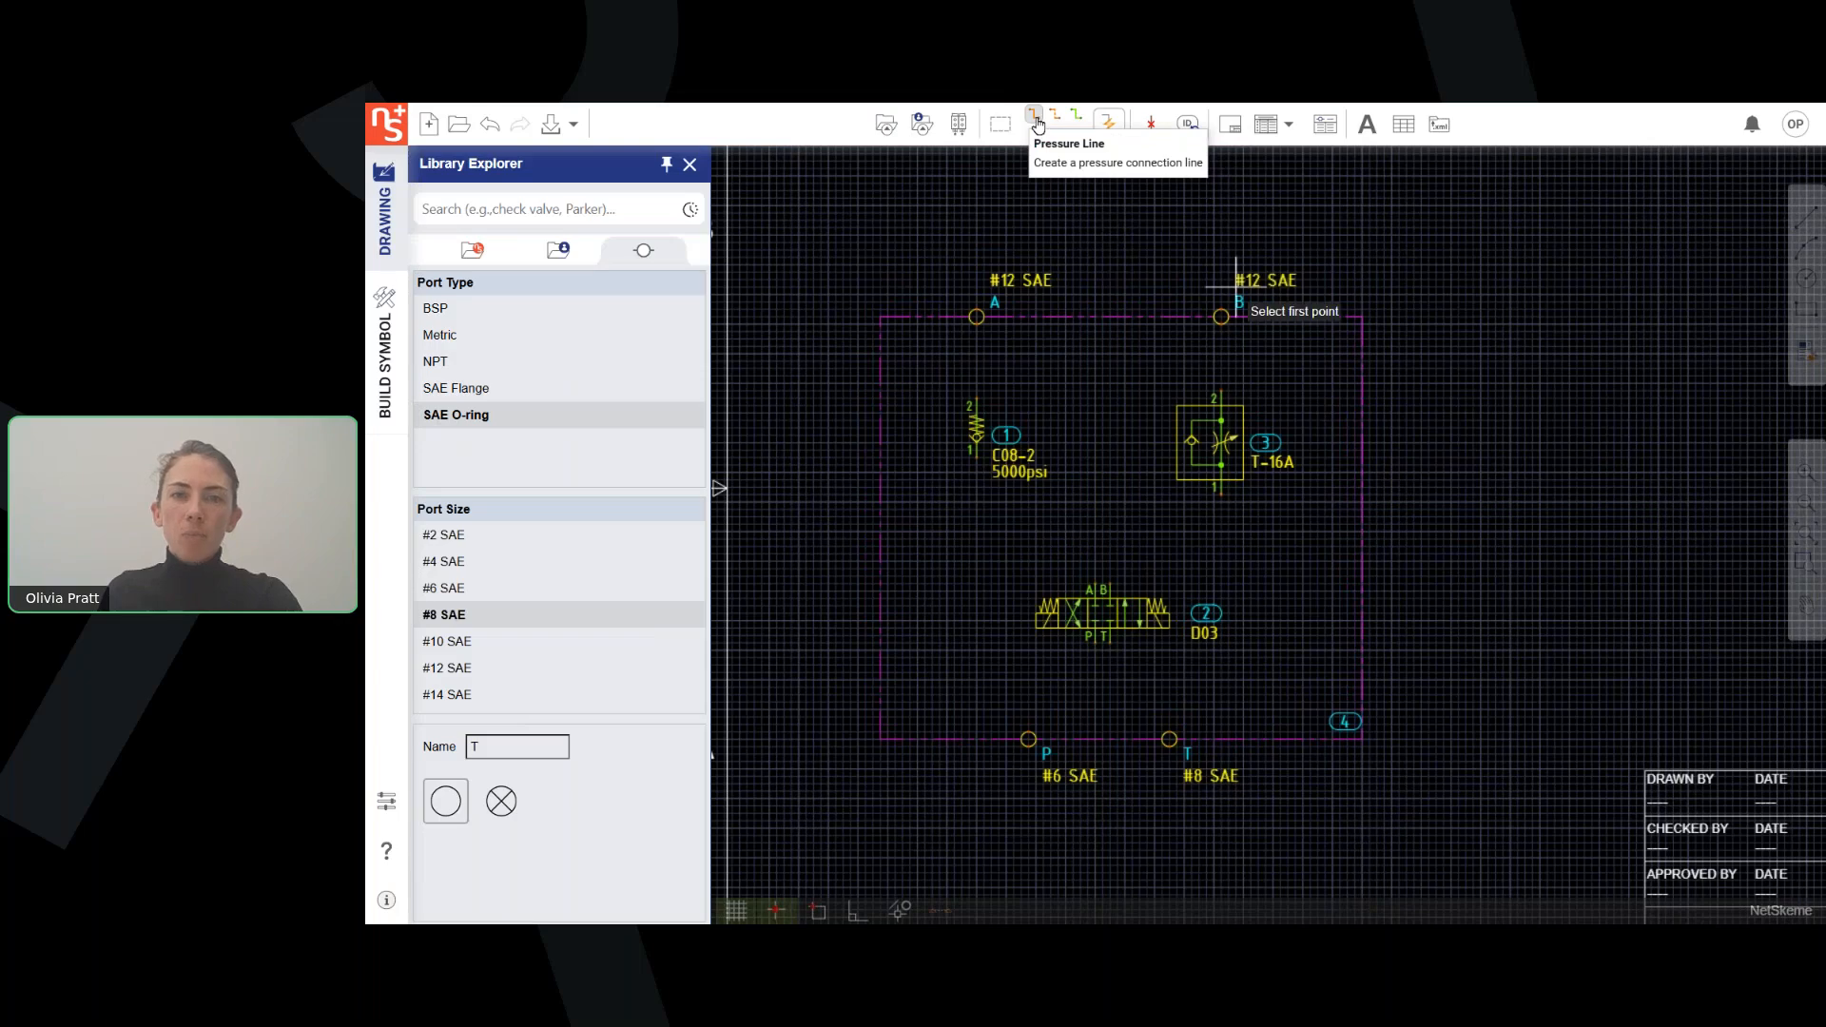
{"action": "left_click", "coordinate": [1106, 125]}
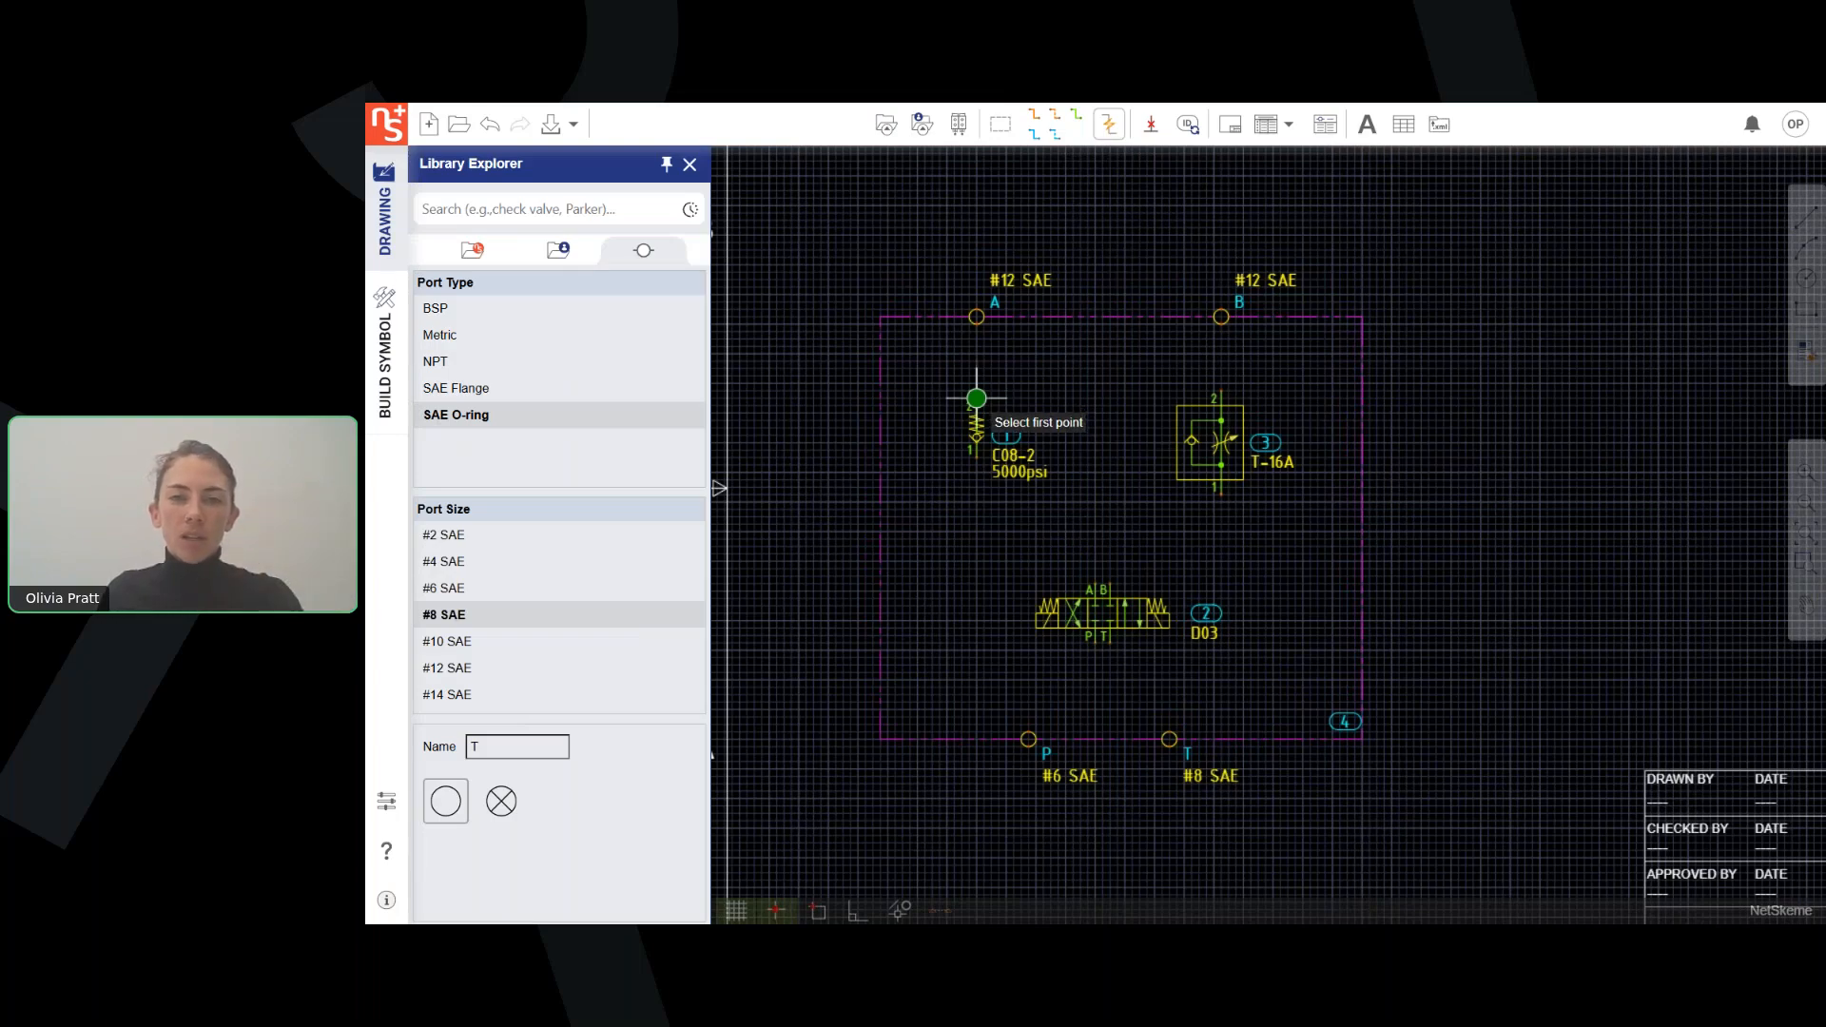
{"action": "left_click", "coordinate": [977, 398]}
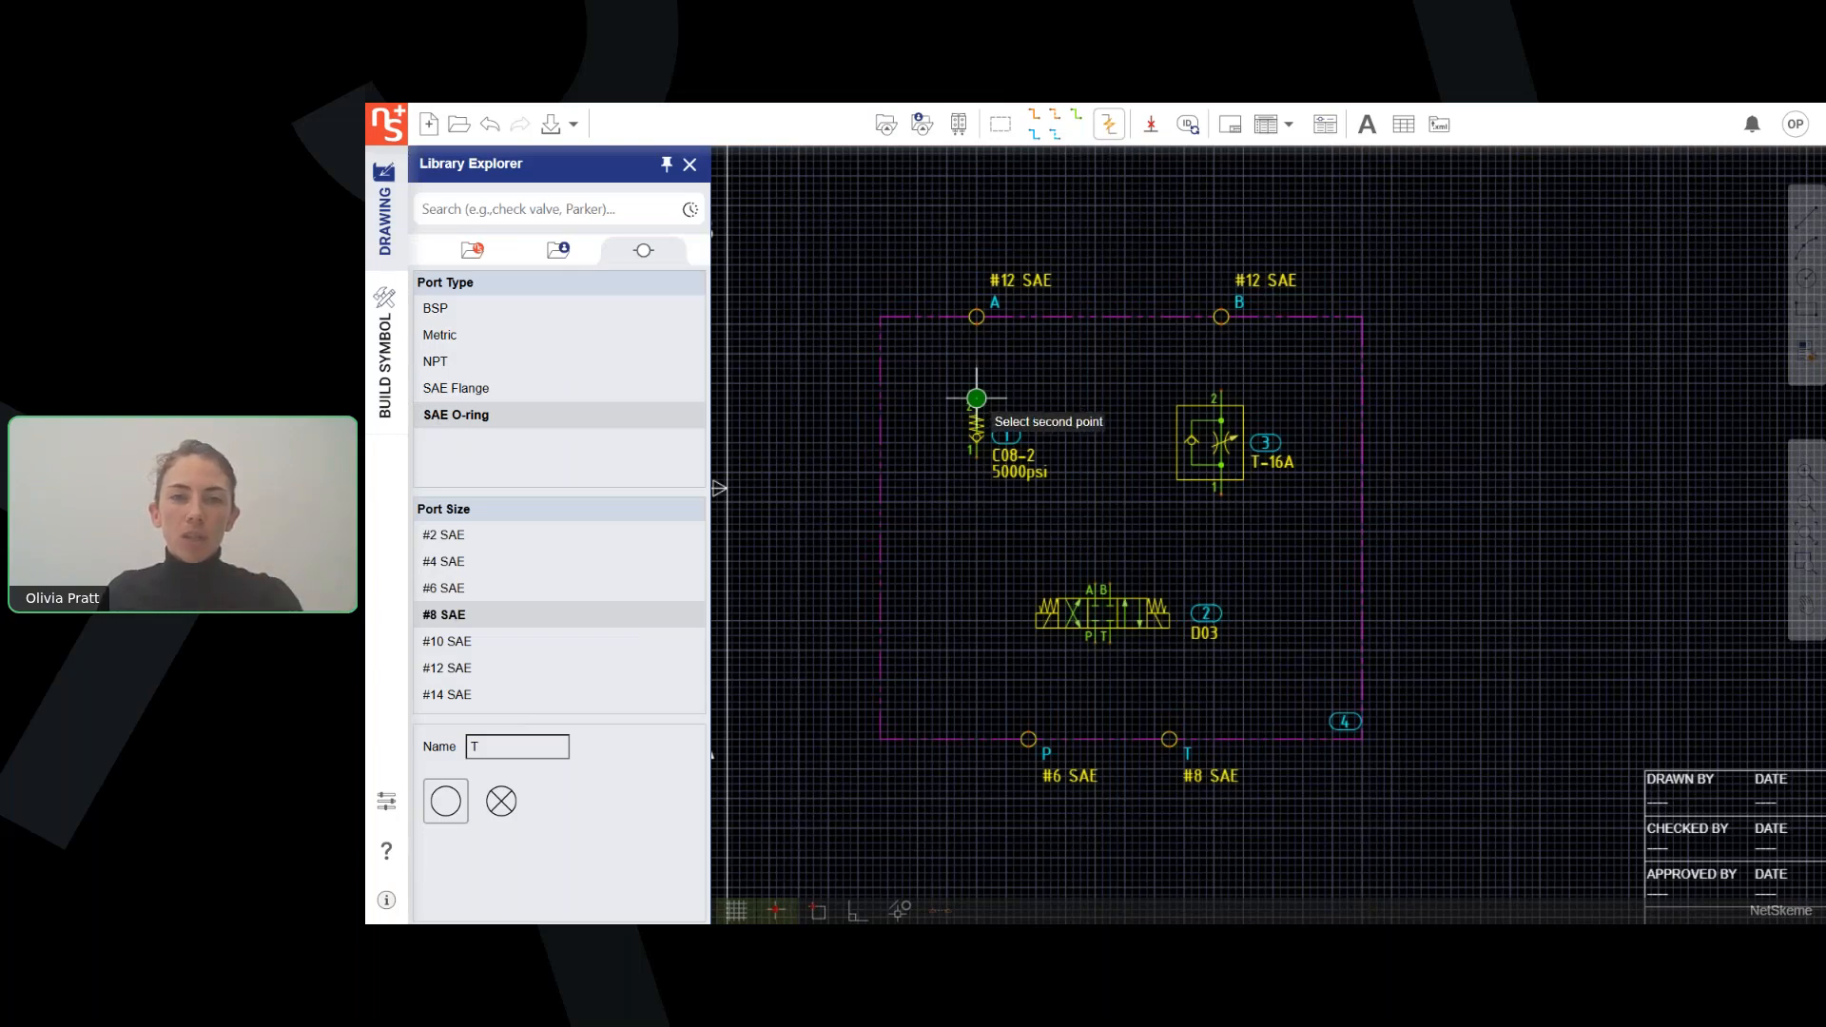
{"action": "left_click", "coordinate": [977, 325]}
{"action": "left_click", "coordinate": [976, 449]}
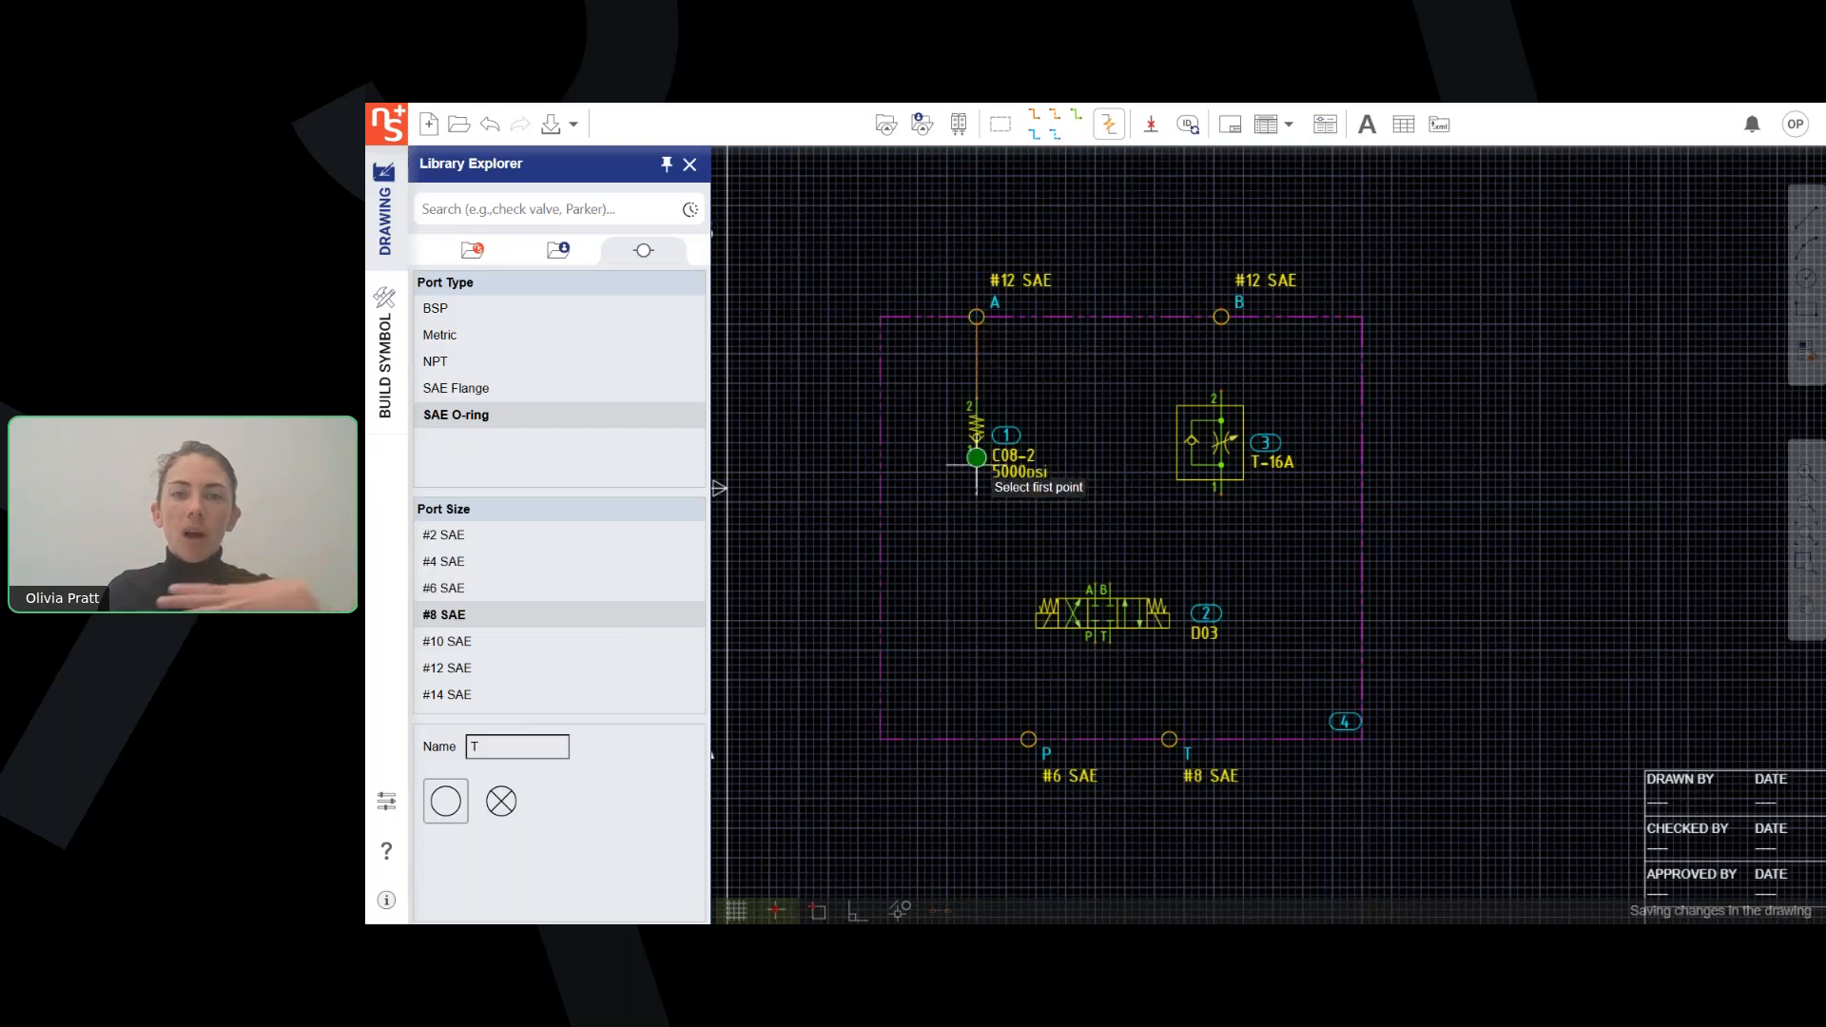
{"action": "left_click", "coordinate": [1095, 583]}
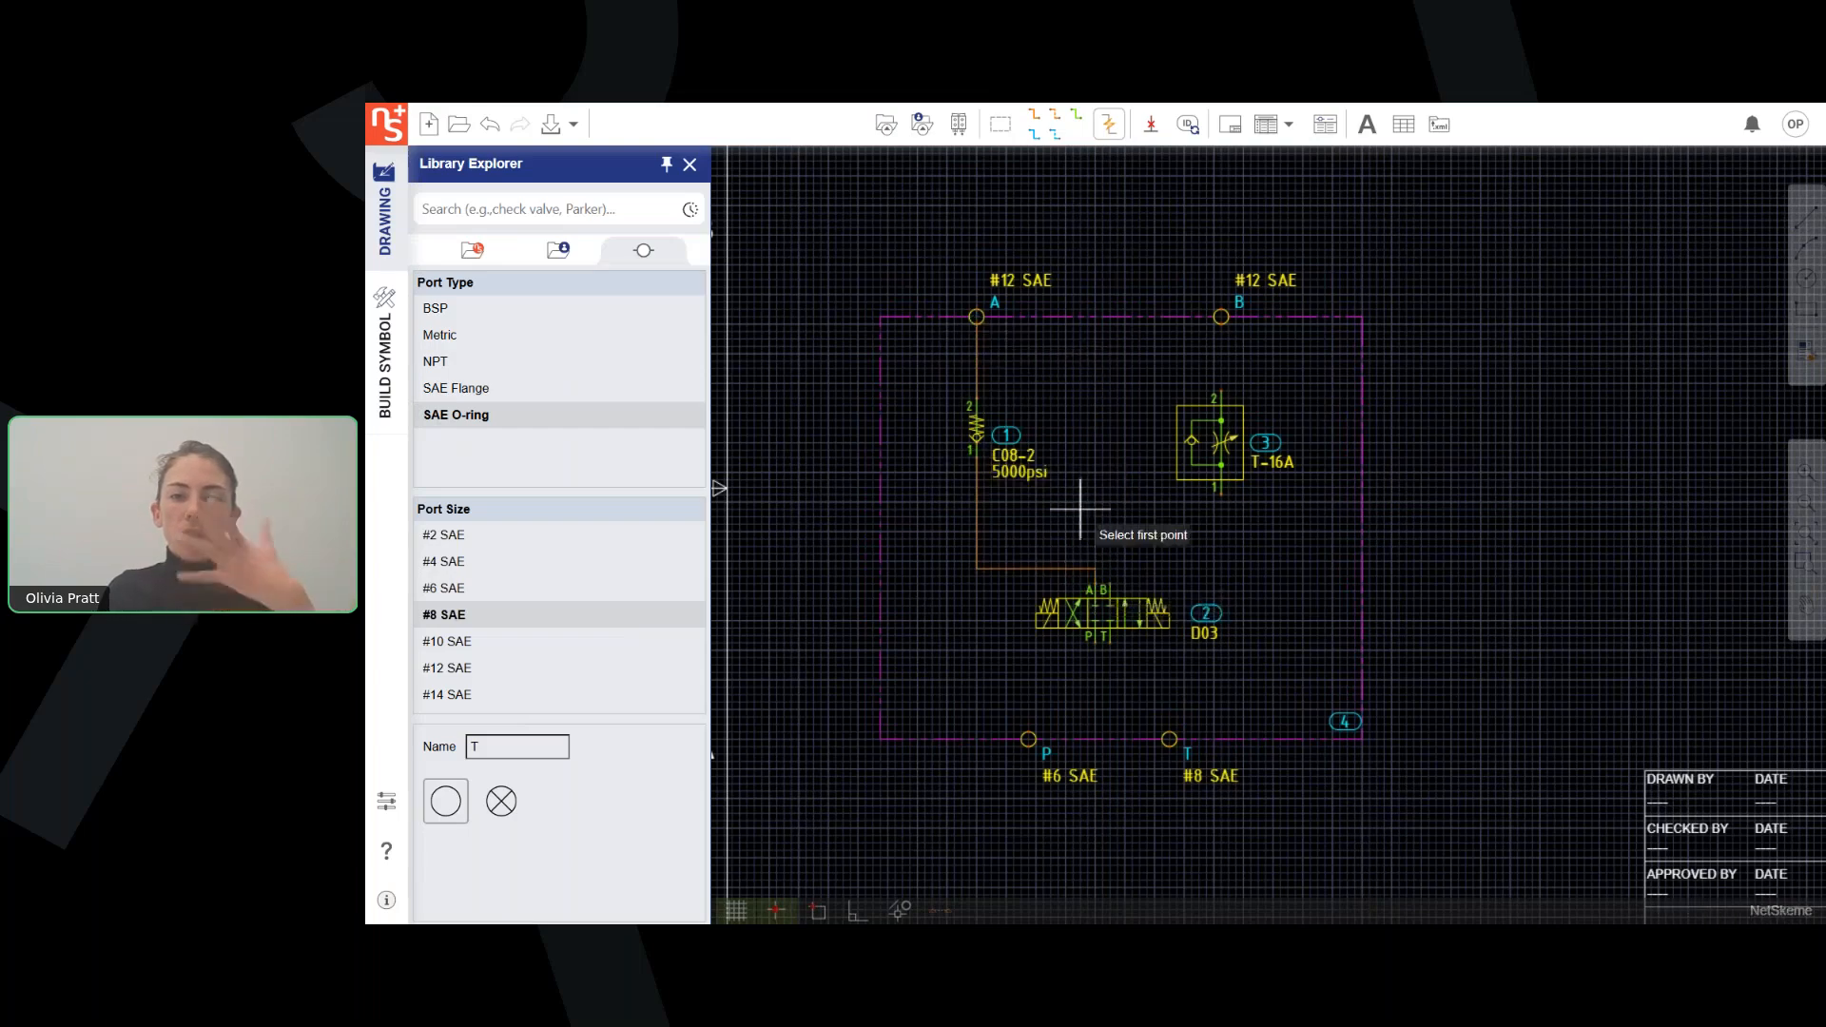
Draw pressure lines from port P to the directional valve's P, and from its B through the flow control valve to port B.
{"action": "left_click", "coordinate": [1028, 739]}
{"action": "left_click", "coordinate": [1096, 635]}
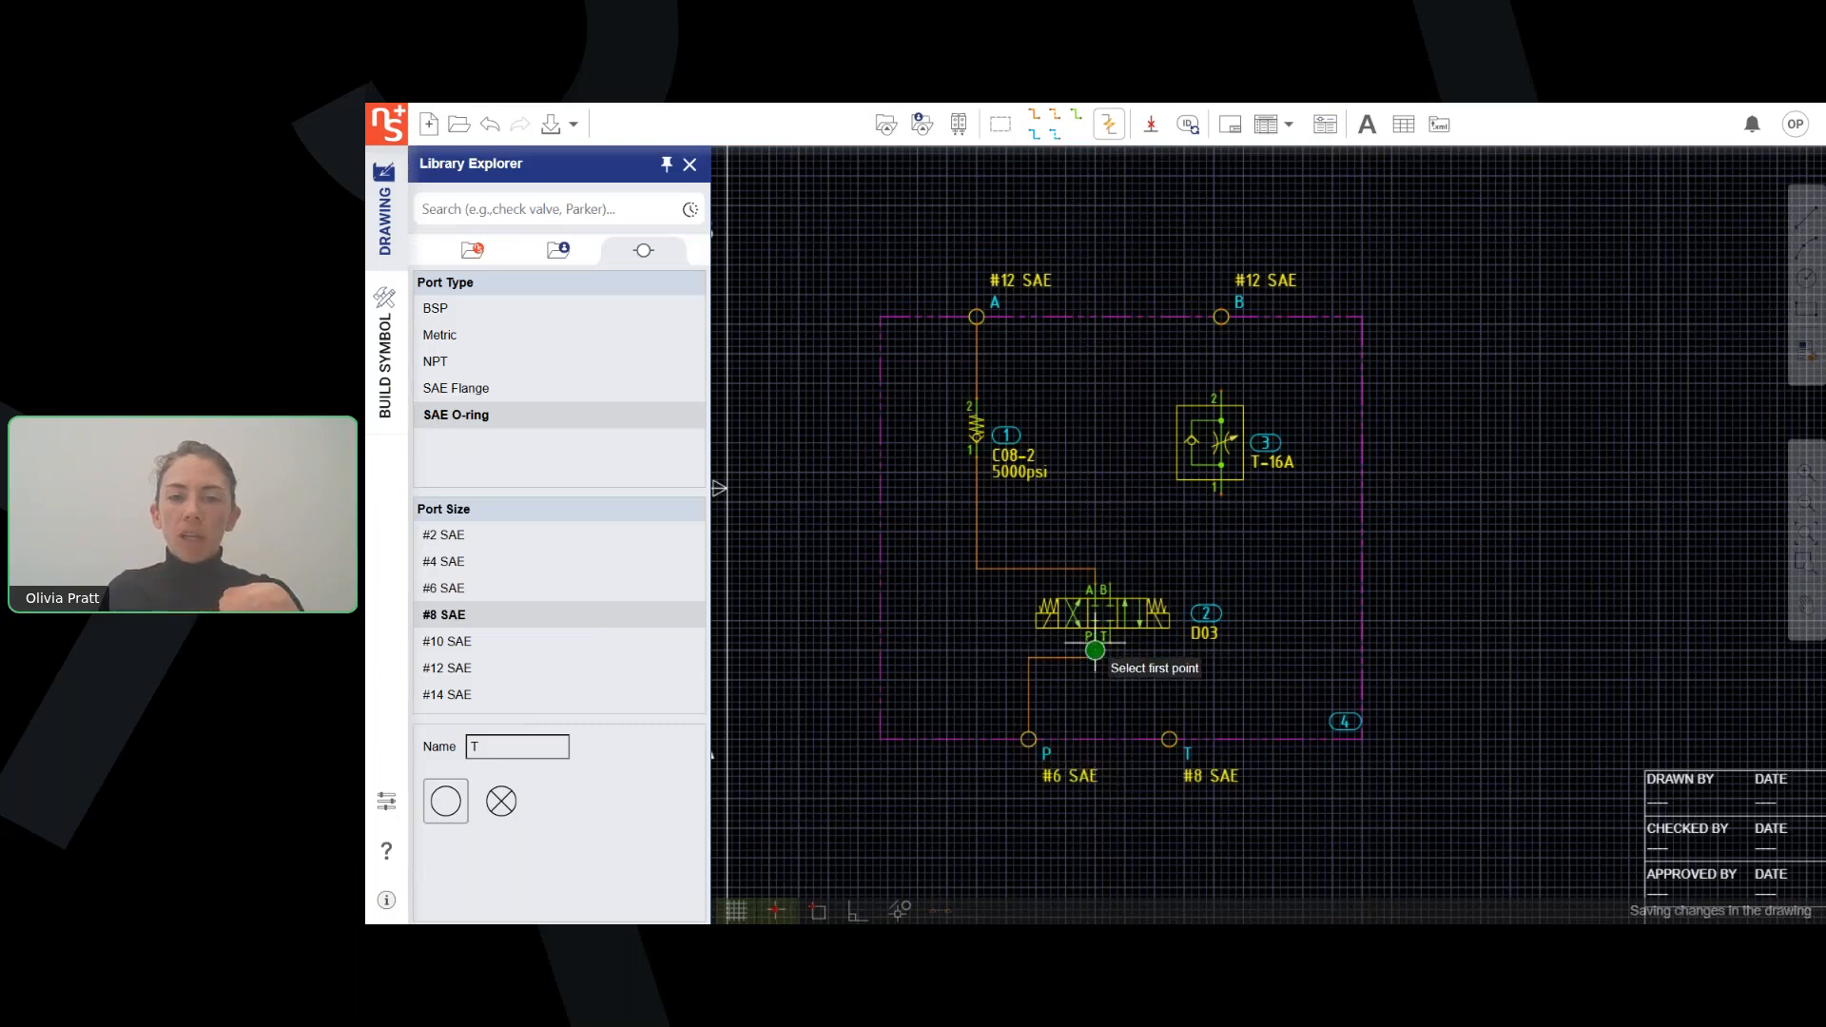
{"action": "left_click", "coordinate": [1106, 582]}
{"action": "left_click", "coordinate": [1222, 495]}
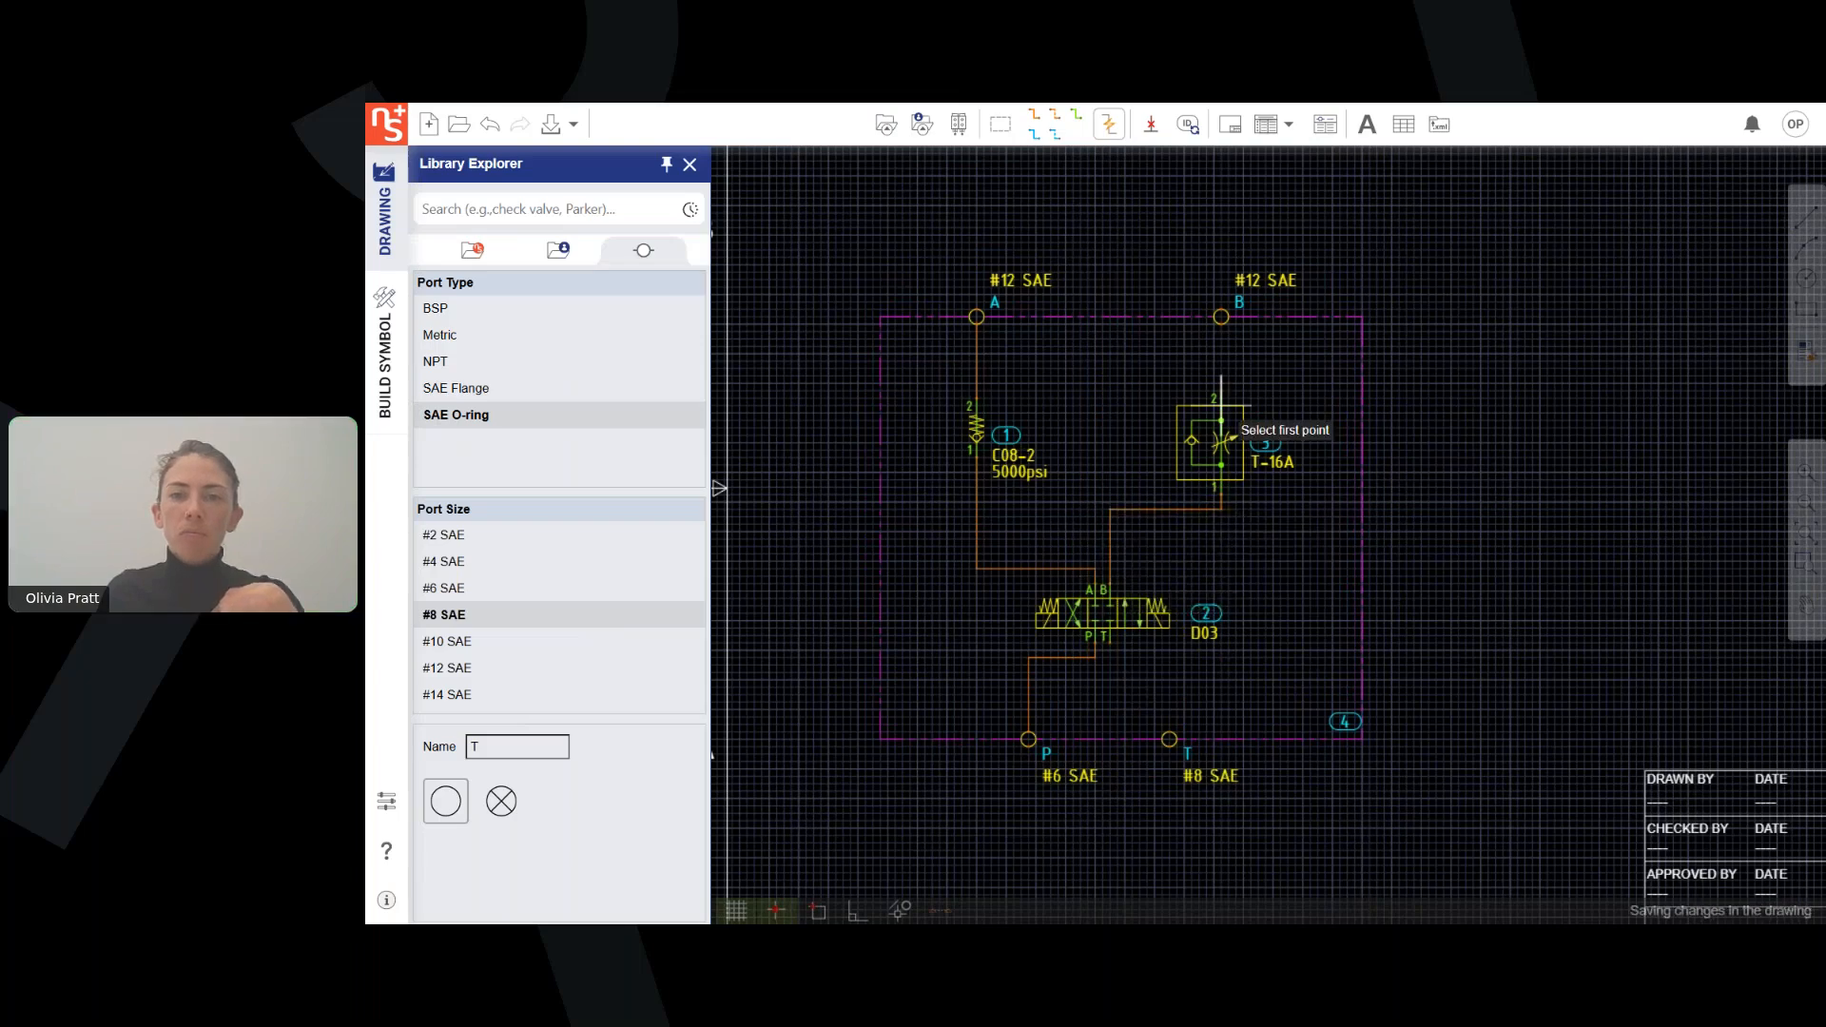
{"action": "left_click", "coordinate": [1222, 399]}
{"action": "left_click", "coordinate": [1222, 323]}
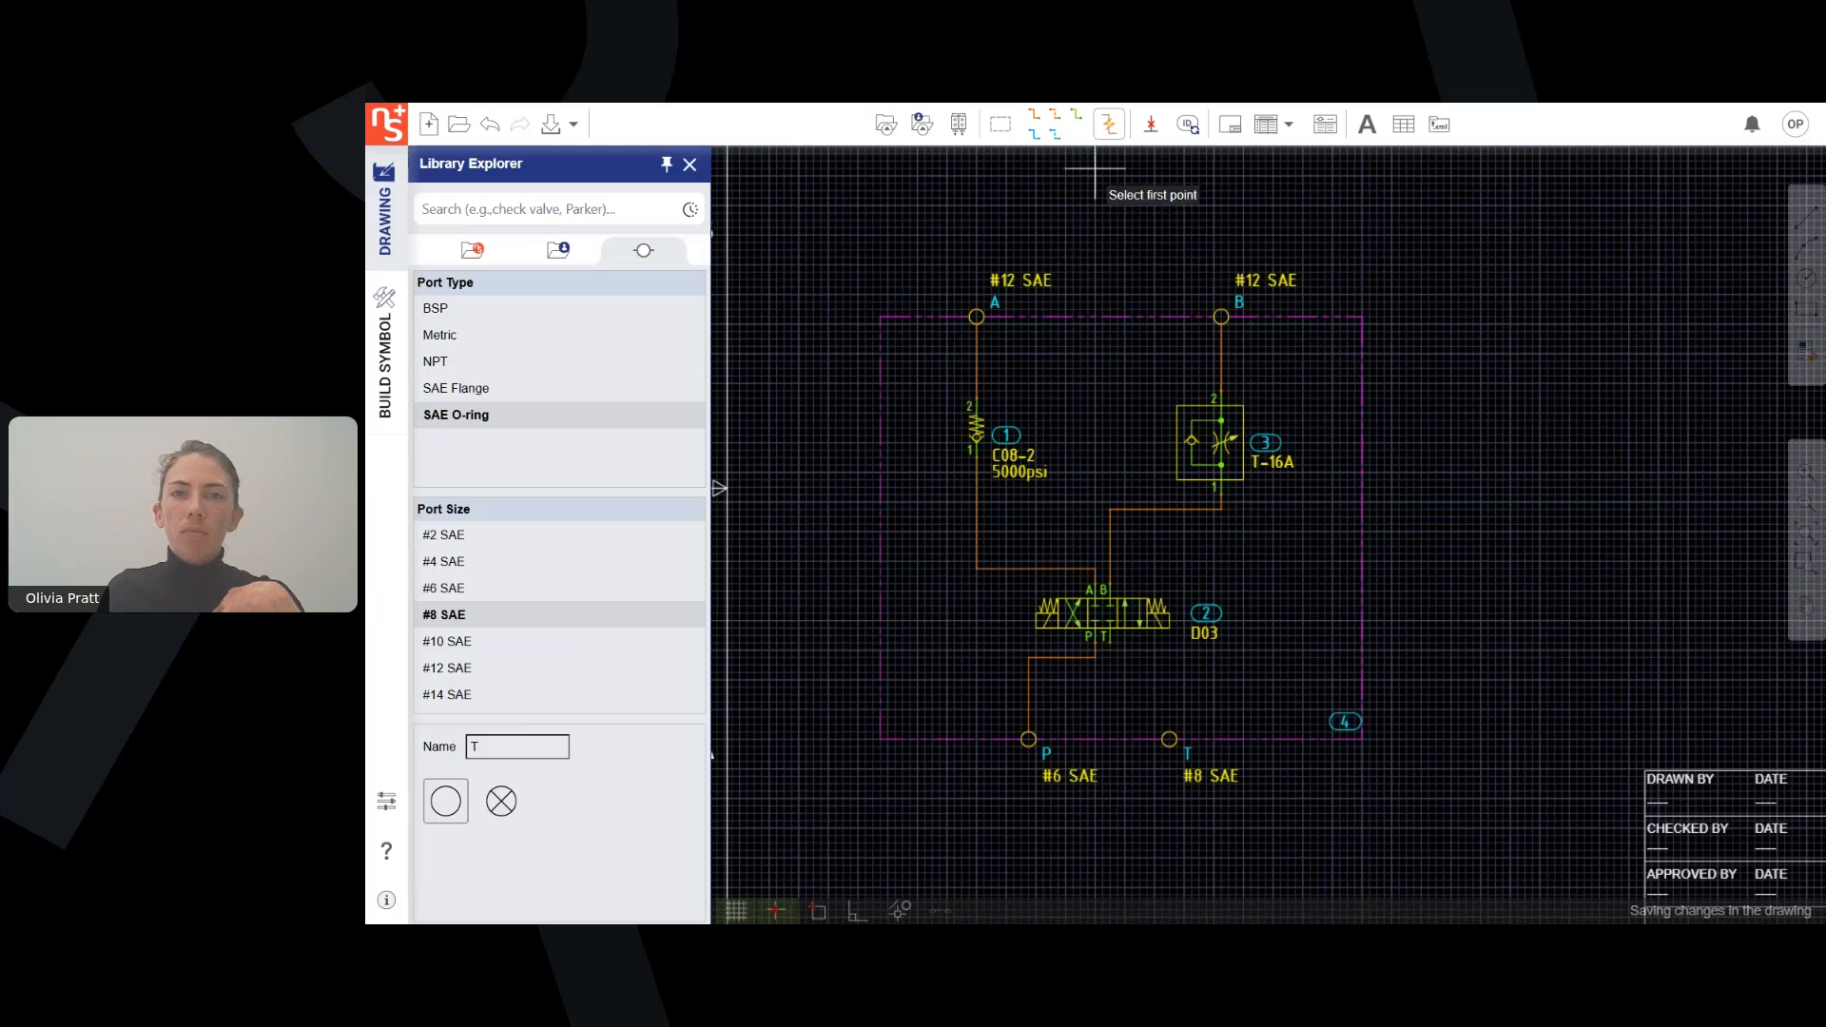
Connect the directional valve's T to port T with a blue line and align the B line's horizontal segment with the A line's.
{"action": "left_click", "coordinate": [1104, 641]}
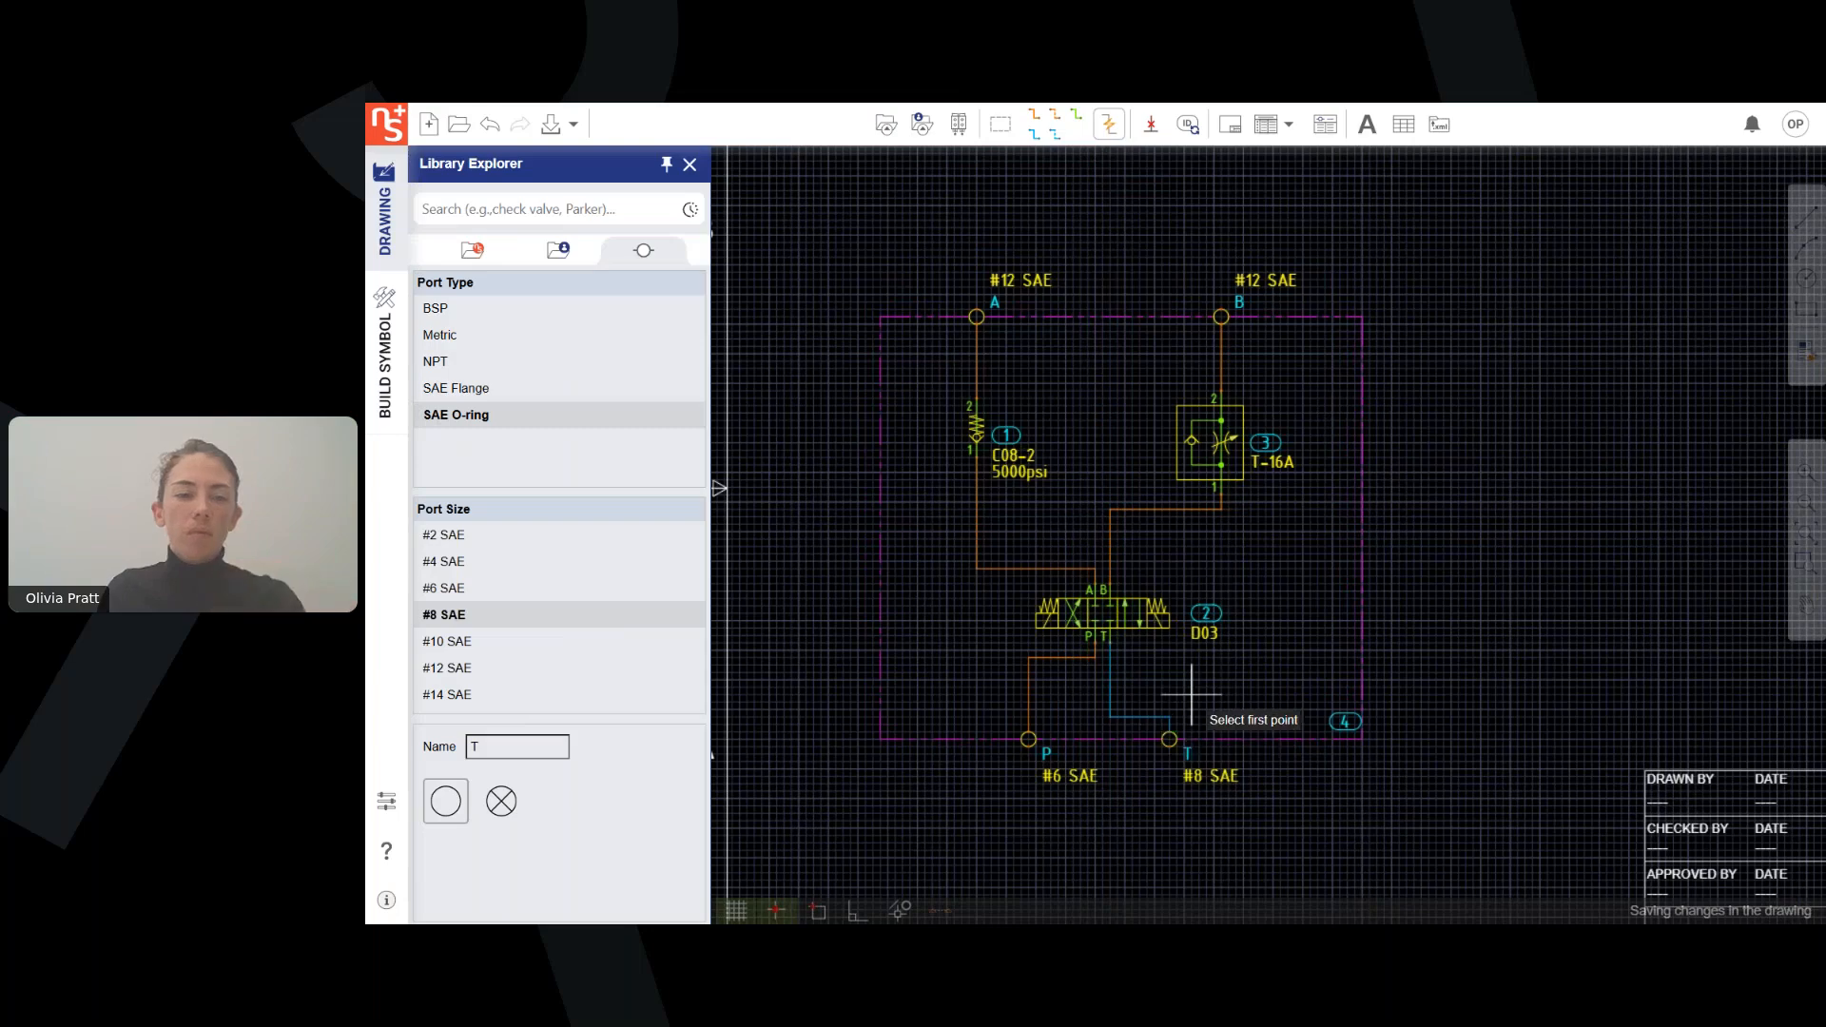
{"action": "left_click", "coordinate": [1169, 725]}
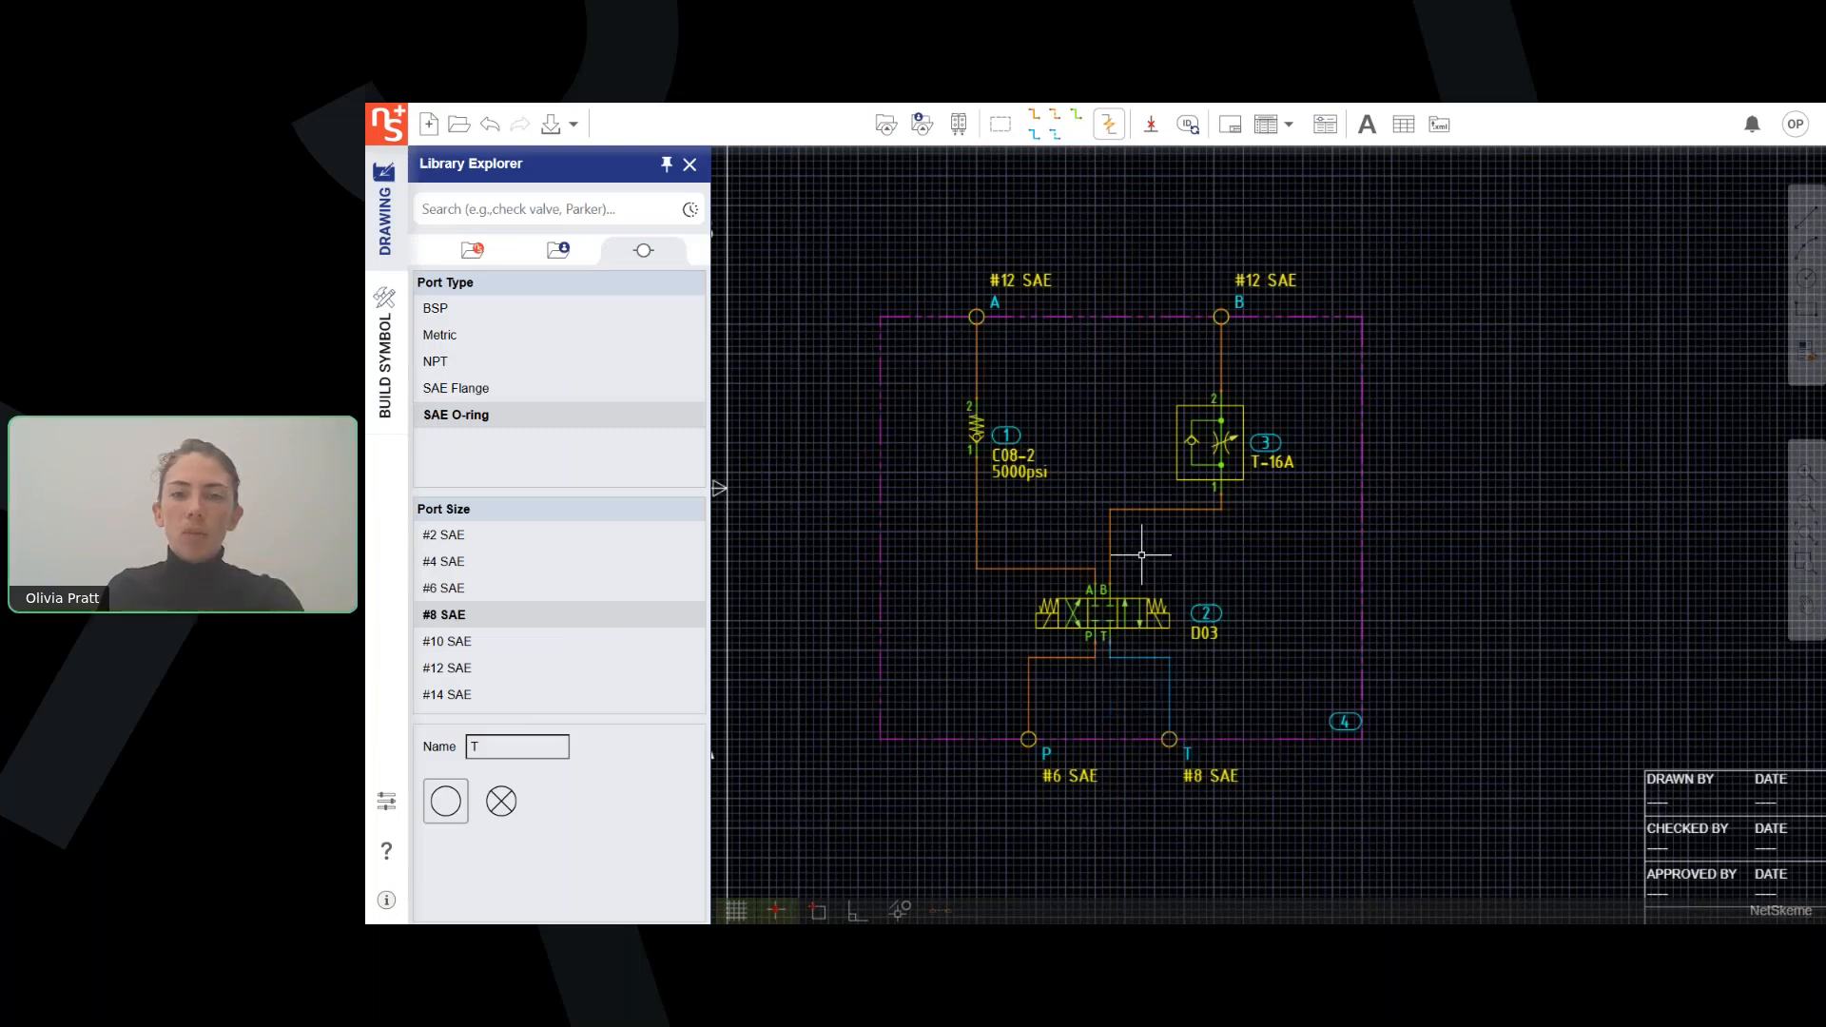
{"action": "left_click", "coordinate": [1163, 509]}
{"action": "left_click_drag", "start_coordinate": [1162, 510], "coordinate": [1185, 574]}
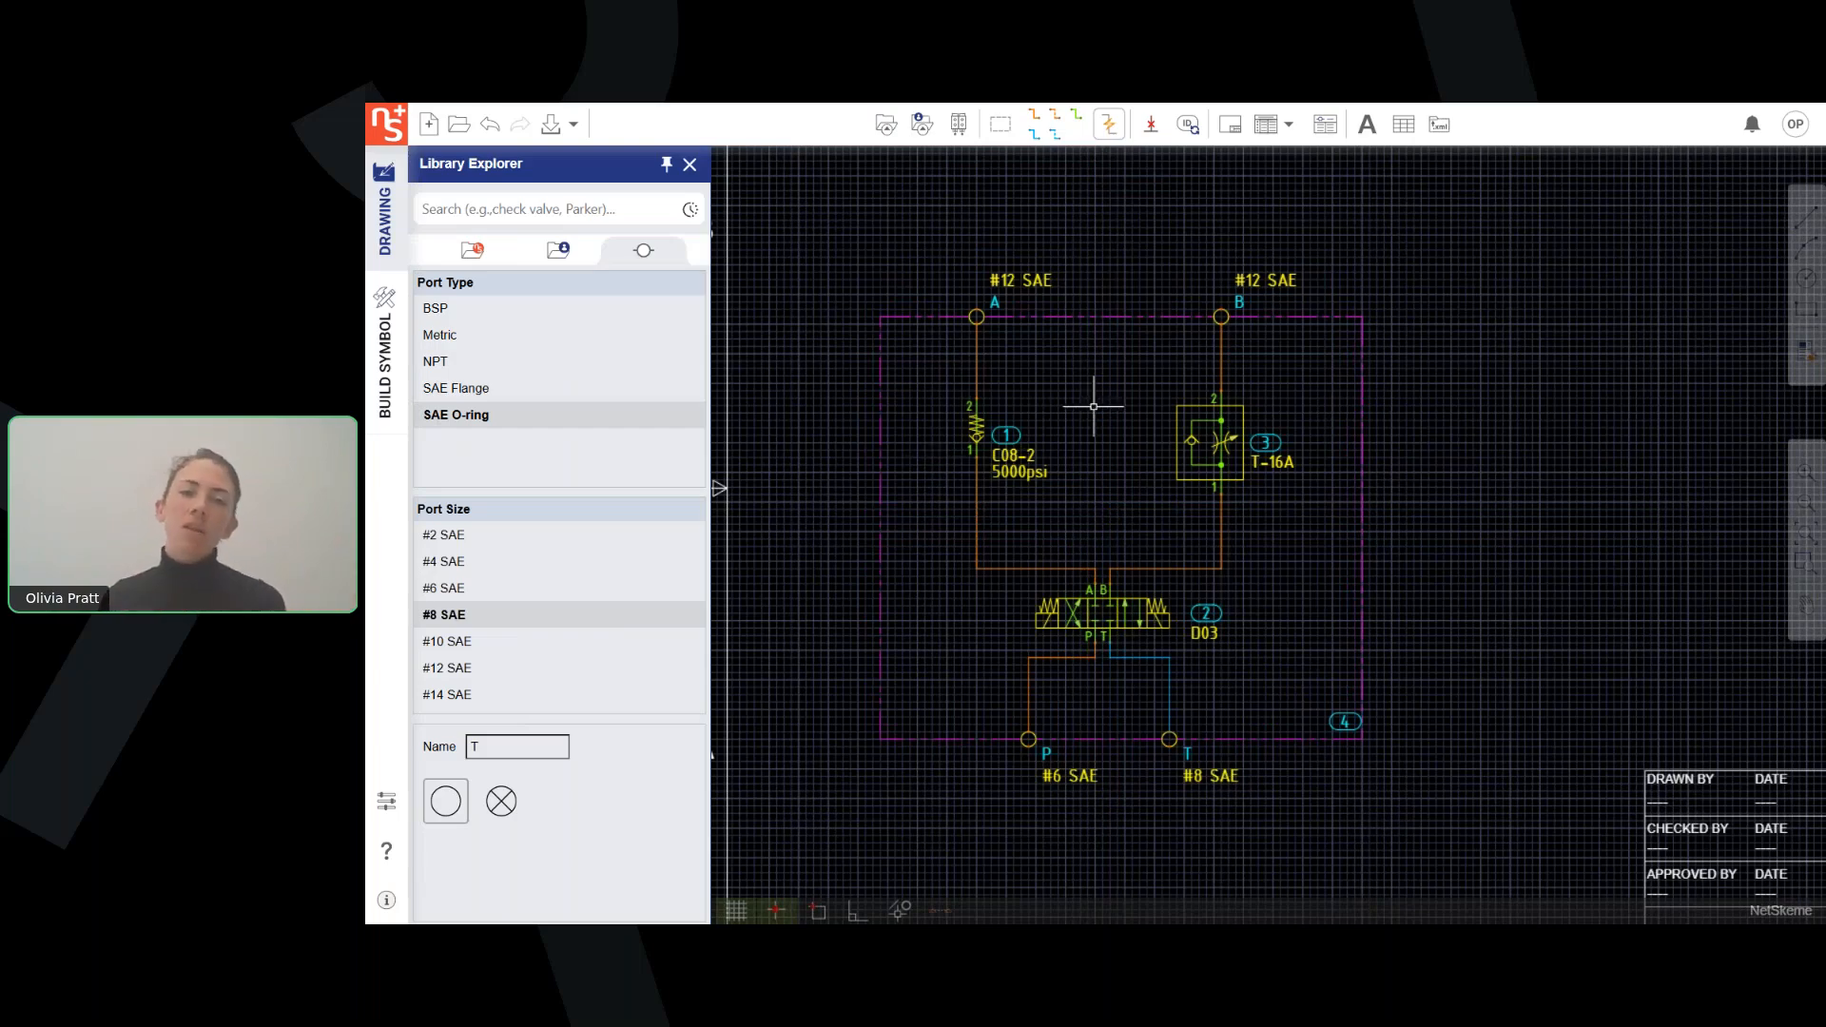
Move the check valve slightly down along its pressure line, keeping it connected between port A and the directional valve.
{"action": "left_click", "coordinate": [969, 421]}
{"action": "mouse_move", "coordinate": [976, 460]}
{"action": "left_mouse_down"}
{"action": "mouse_move", "coordinate": [1030, 456]}
{"action": "mouse_move", "coordinate": [976, 472]}
{"action": "left_mouse_up"}
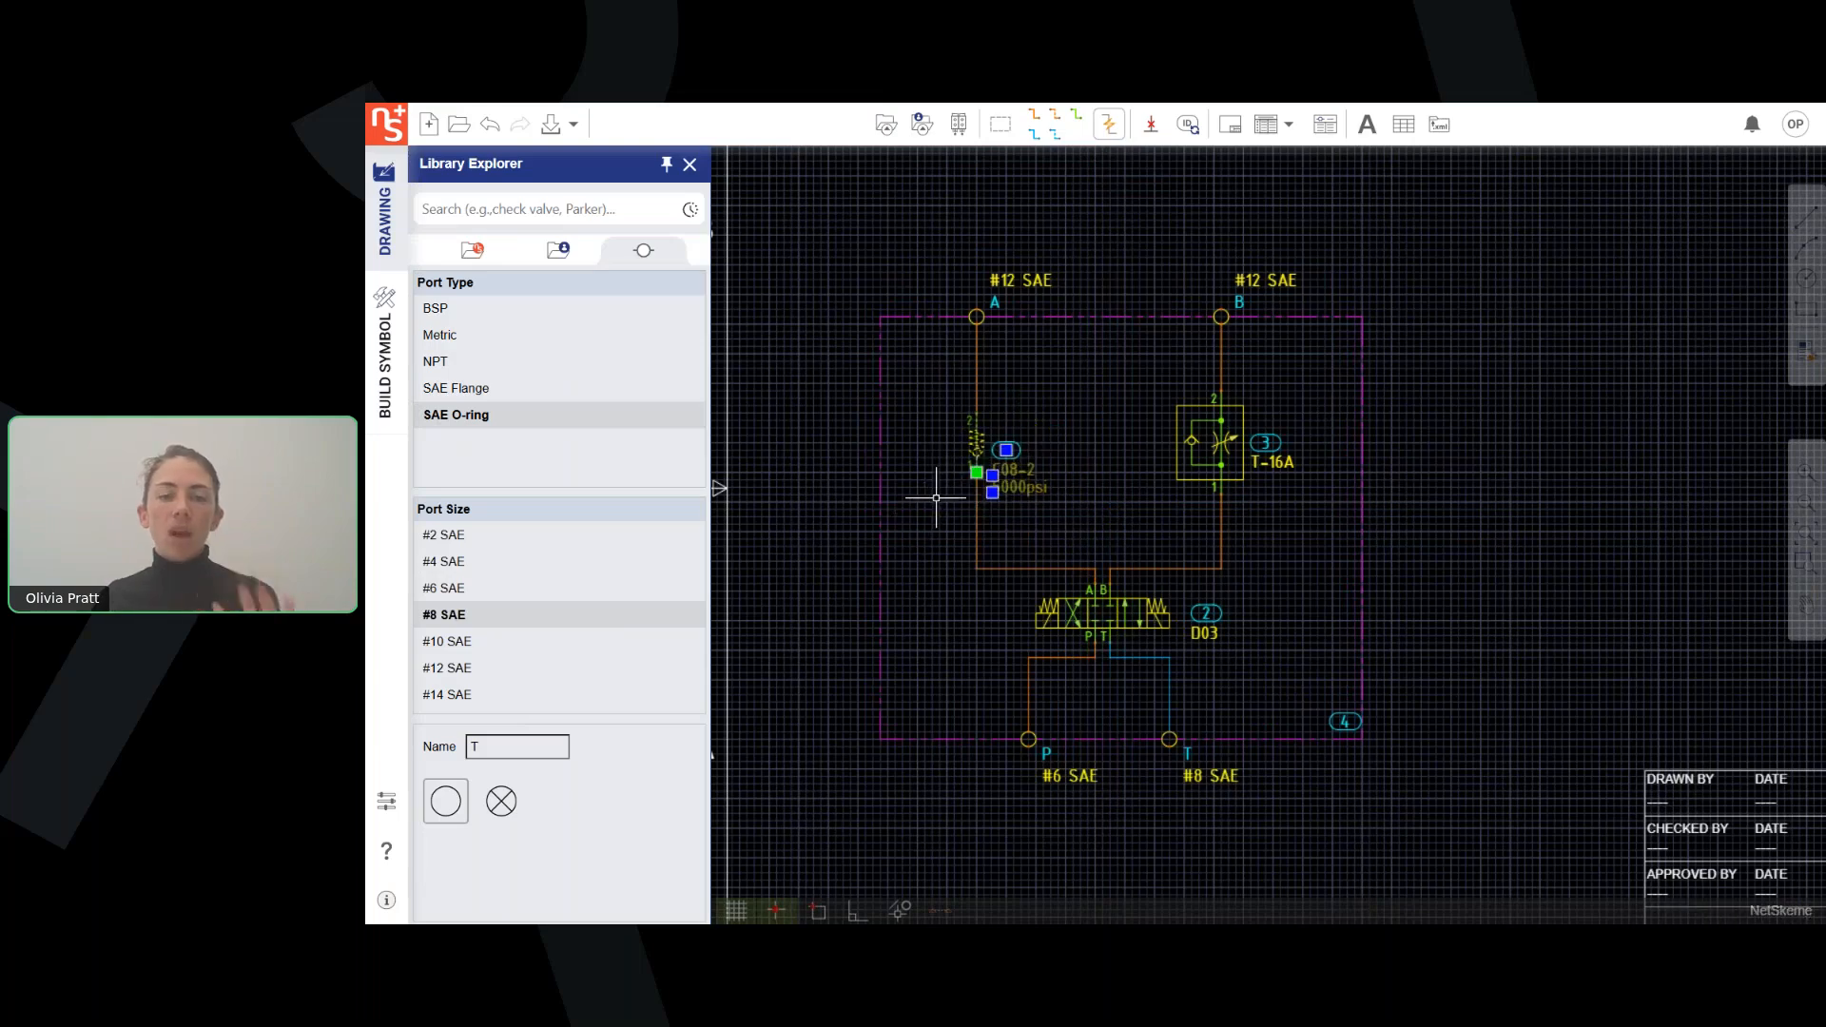
{"action": "left_click", "coordinate": [938, 493]}
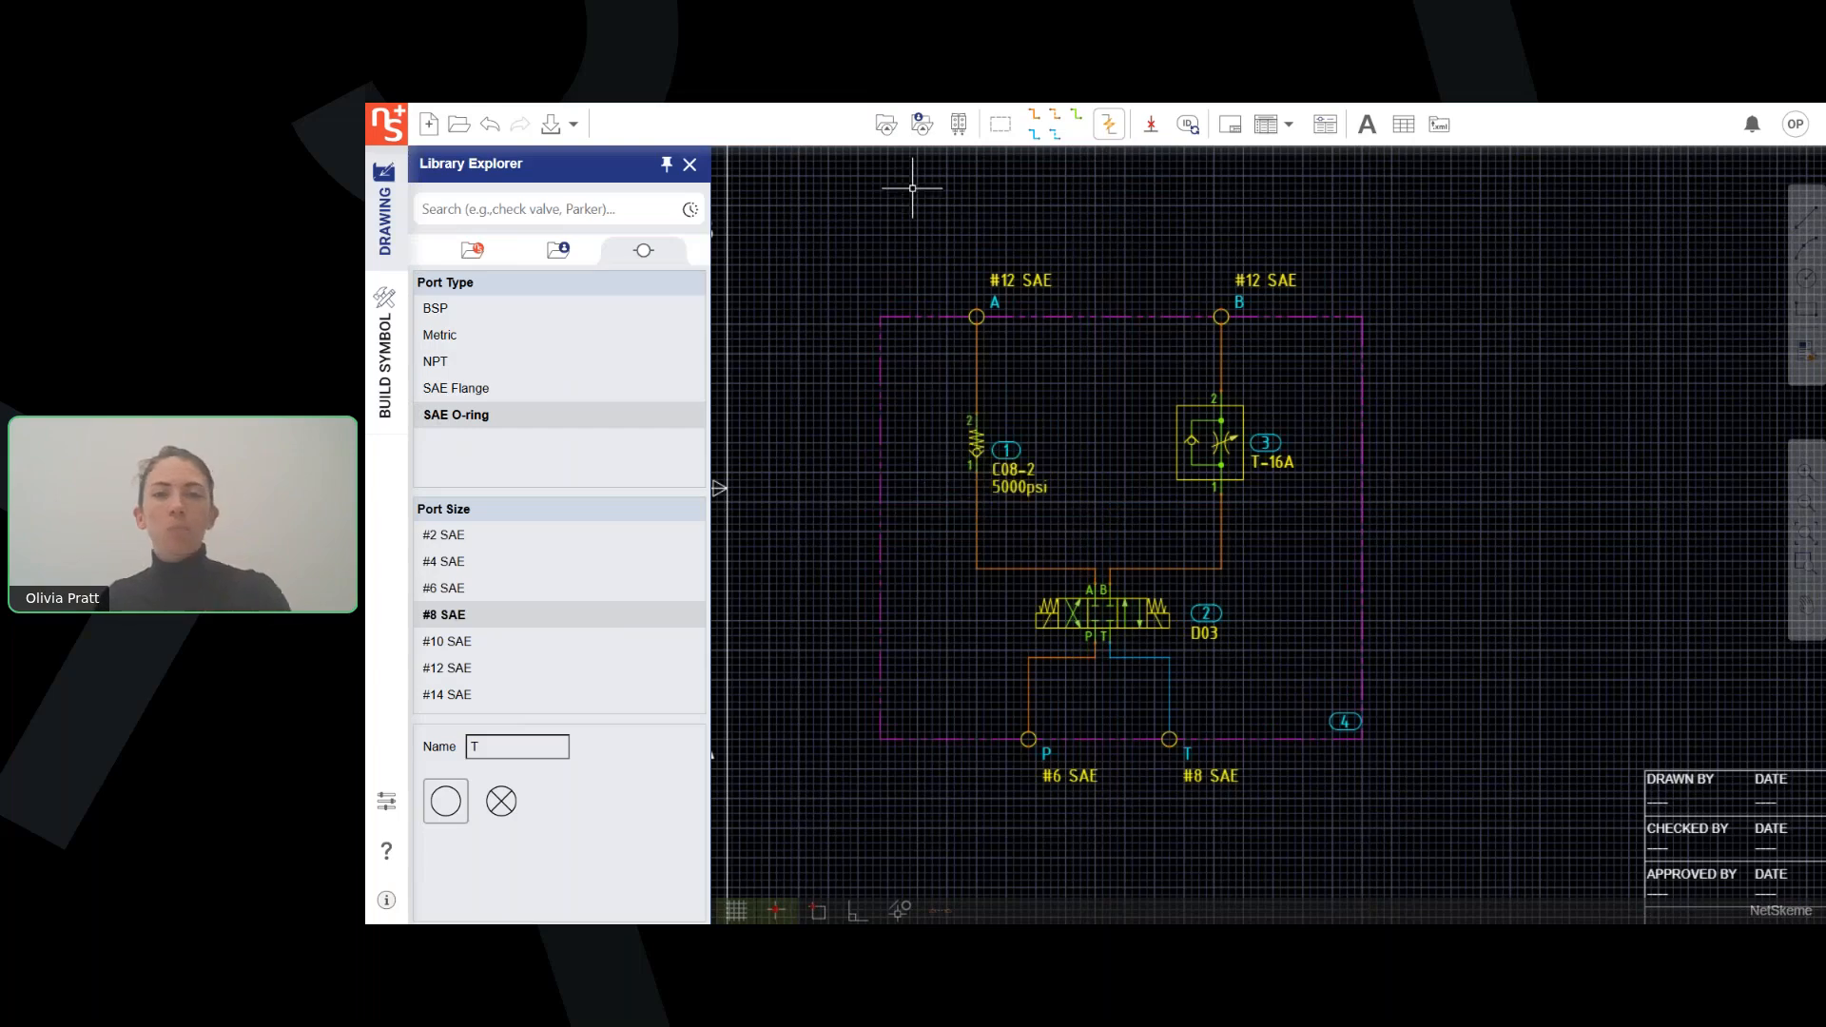
Draw a pressure line branching from below the check valve to the horizontal A line, and another crossing the B line.
{"action": "left_click", "coordinate": [1034, 115]}
{"action": "left_click", "coordinate": [976, 523]}
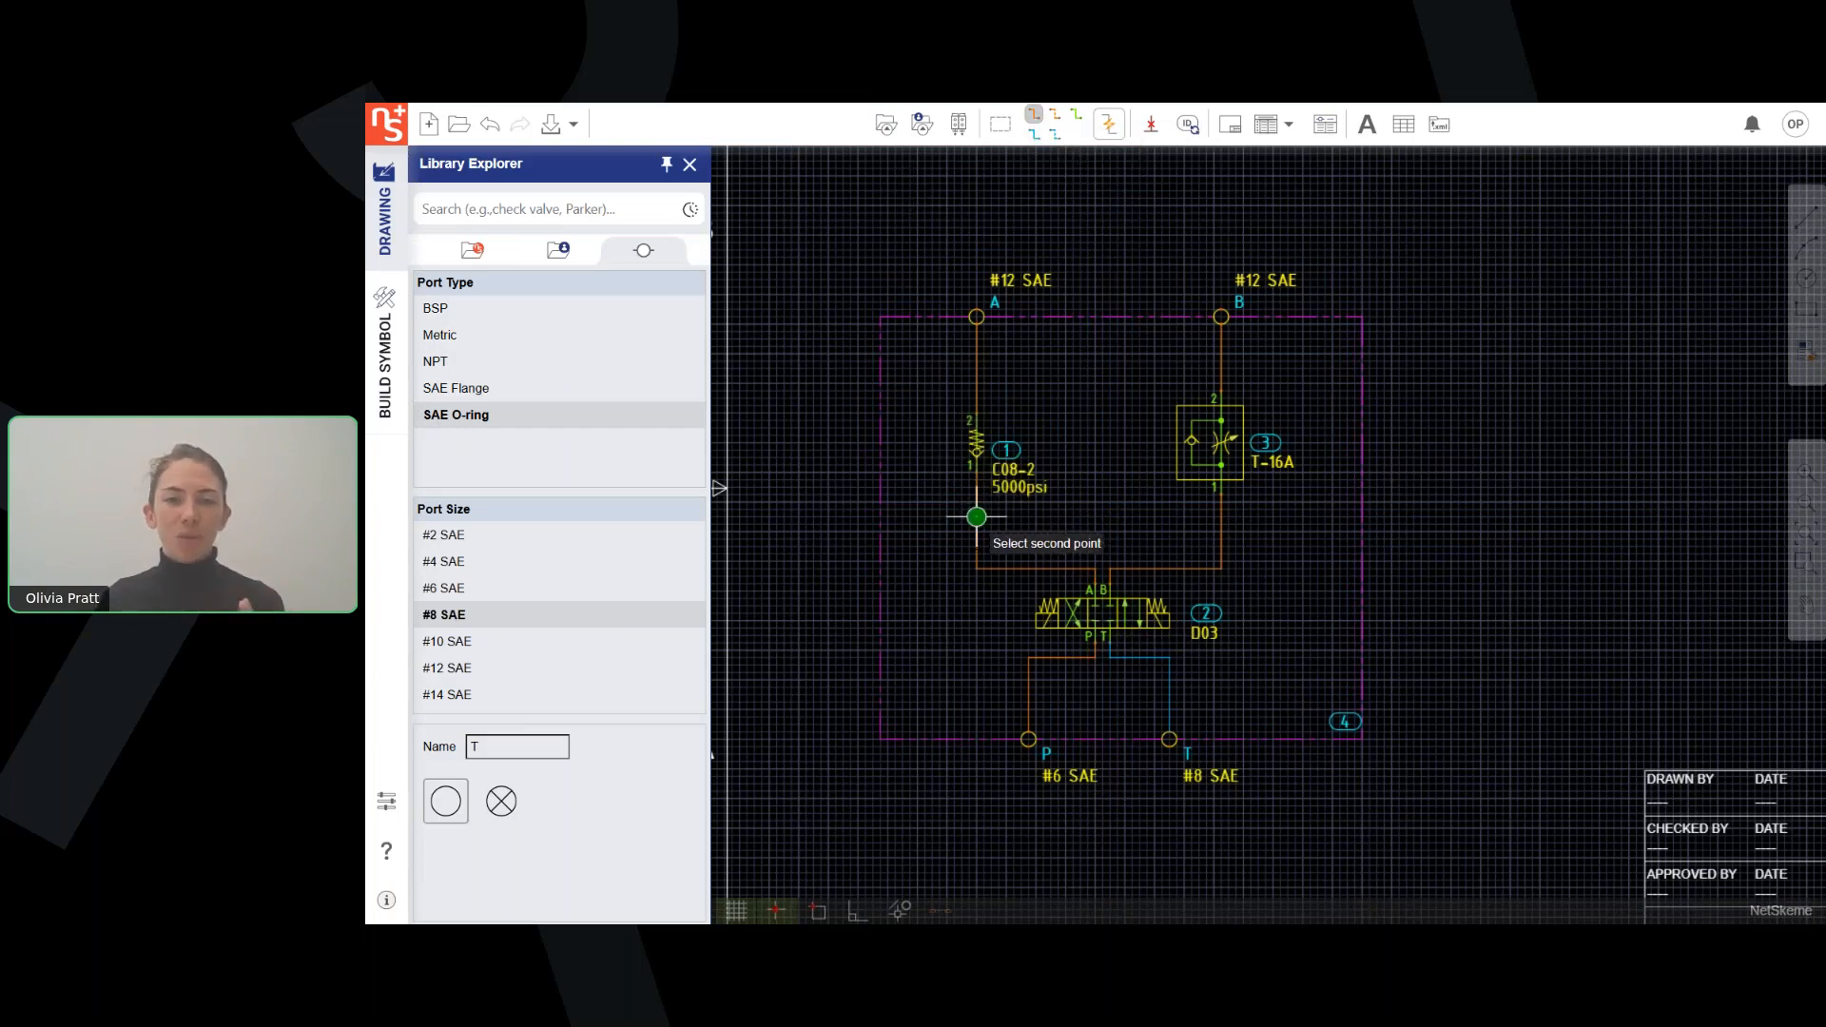
{"action": "left_click", "coordinate": [1043, 568]}
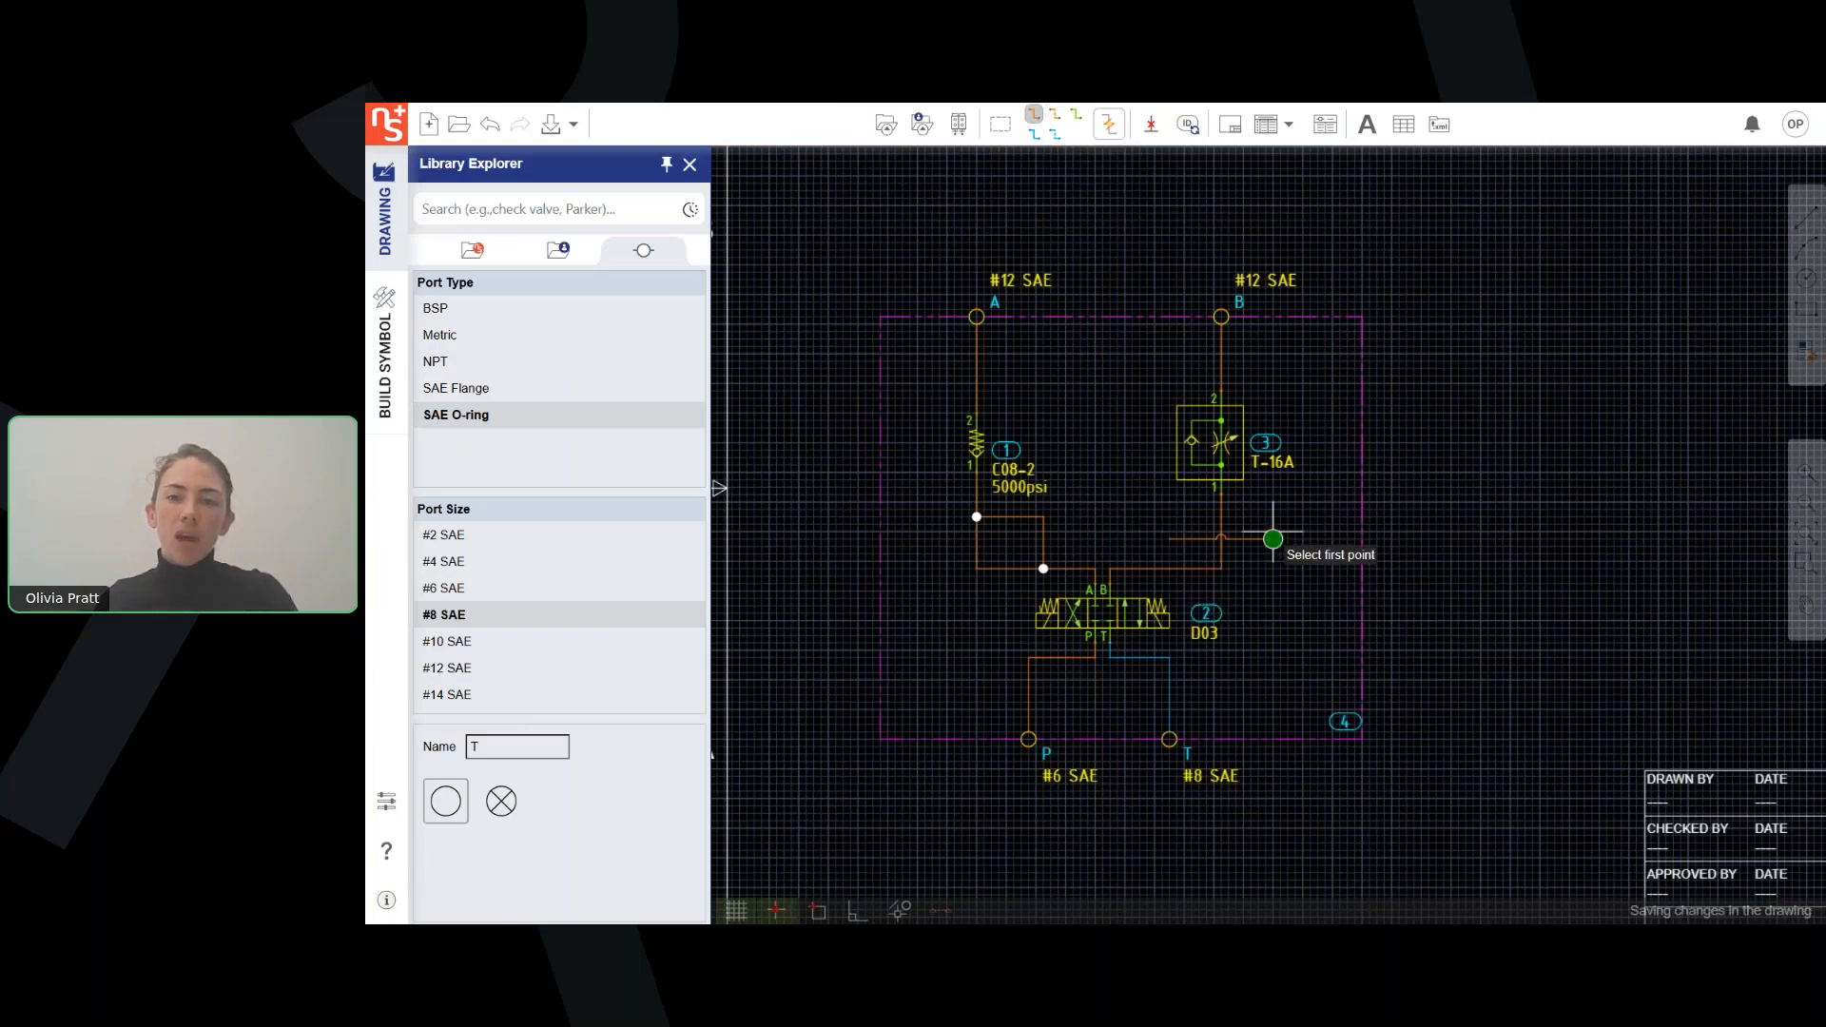
Move the crossing pressure line up along the B line, and undo it together with the added branch line.
{"action": "scroll", "coordinate": [1256, 619], "scroll_direction": "up", "scroll_amount": 2}
{"action": "key", "text": "Escape"}
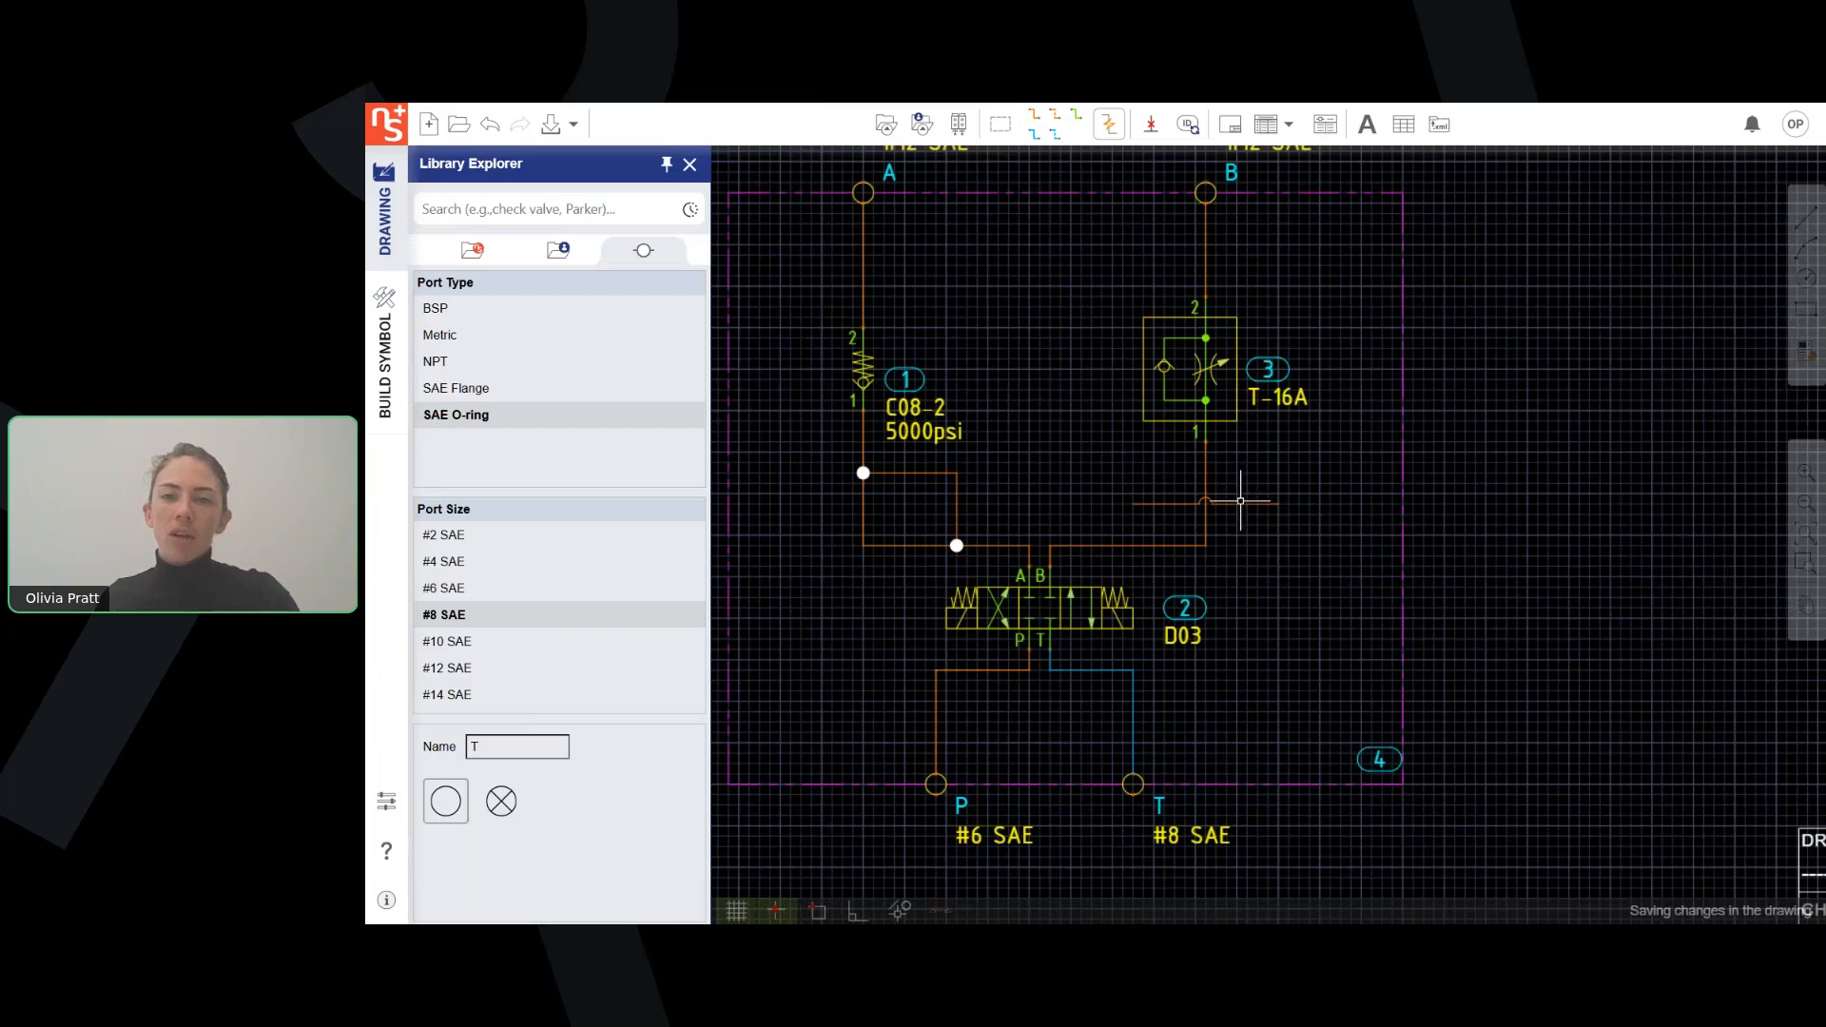
{"action": "left_click", "coordinate": [1240, 504]}
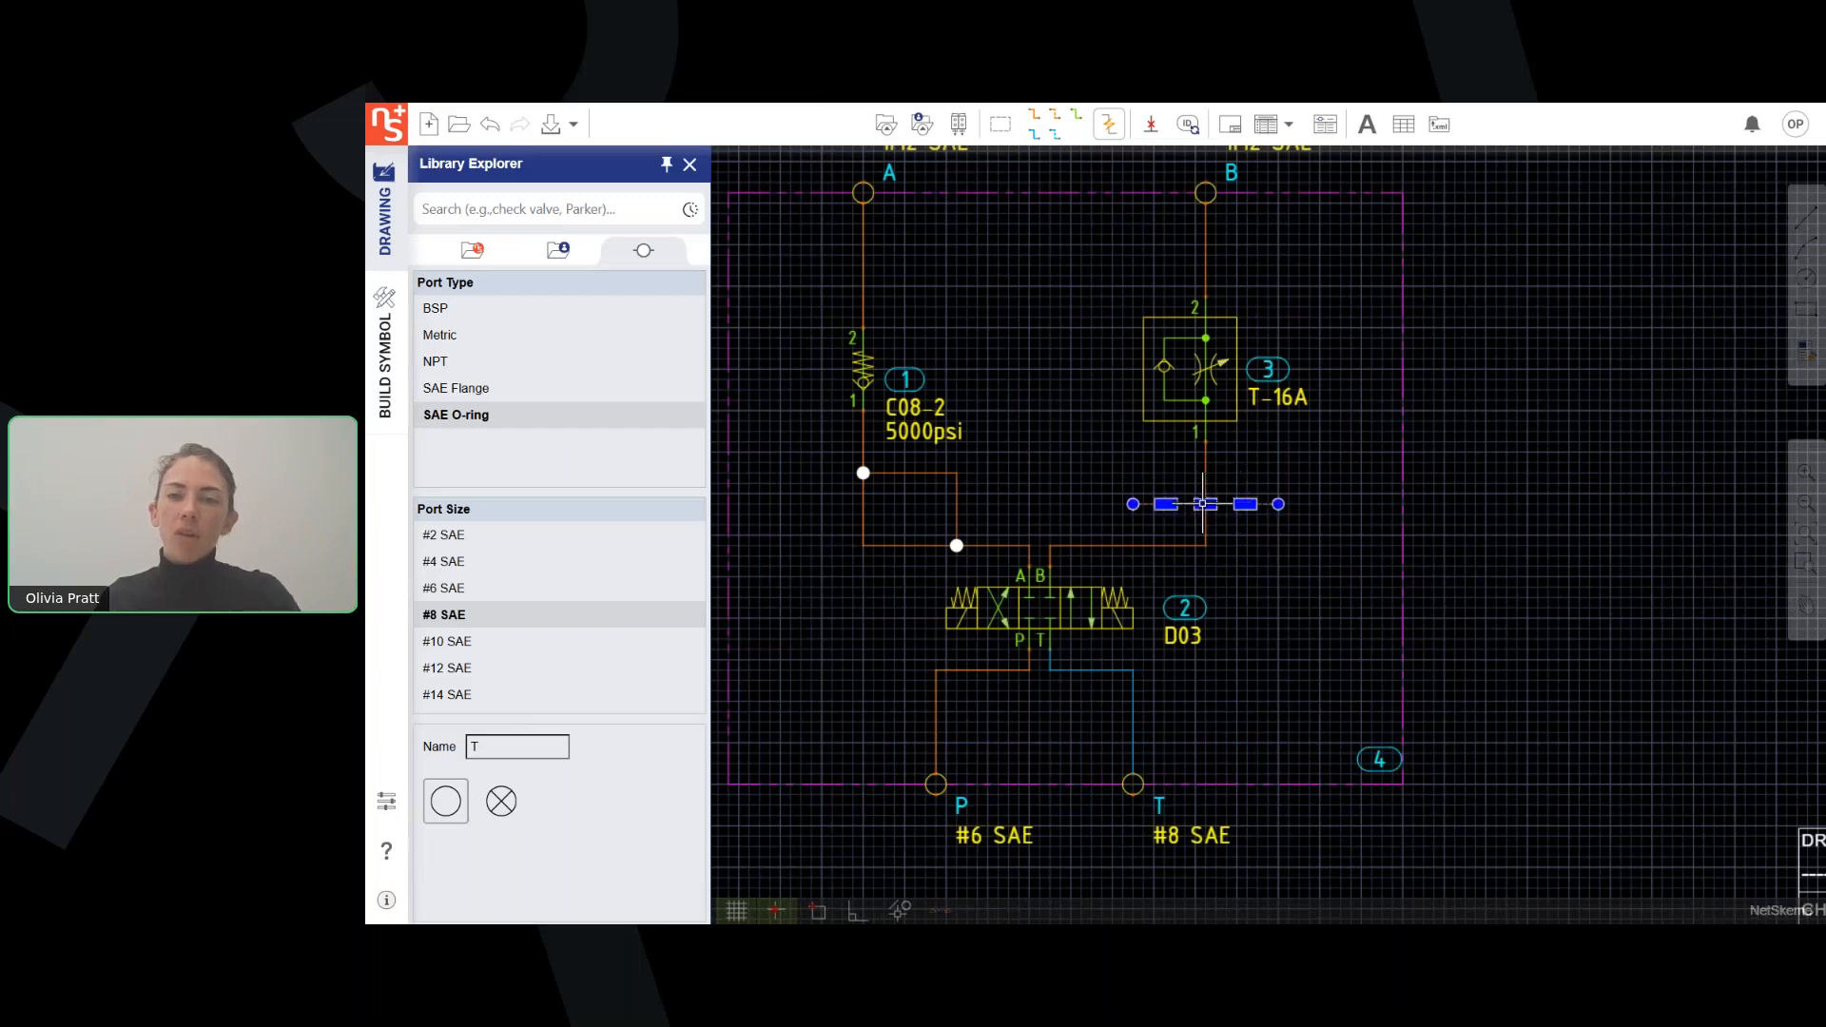
{"action": "left_click", "coordinate": [1206, 504]}
{"action": "left_click", "coordinate": [1206, 482]}
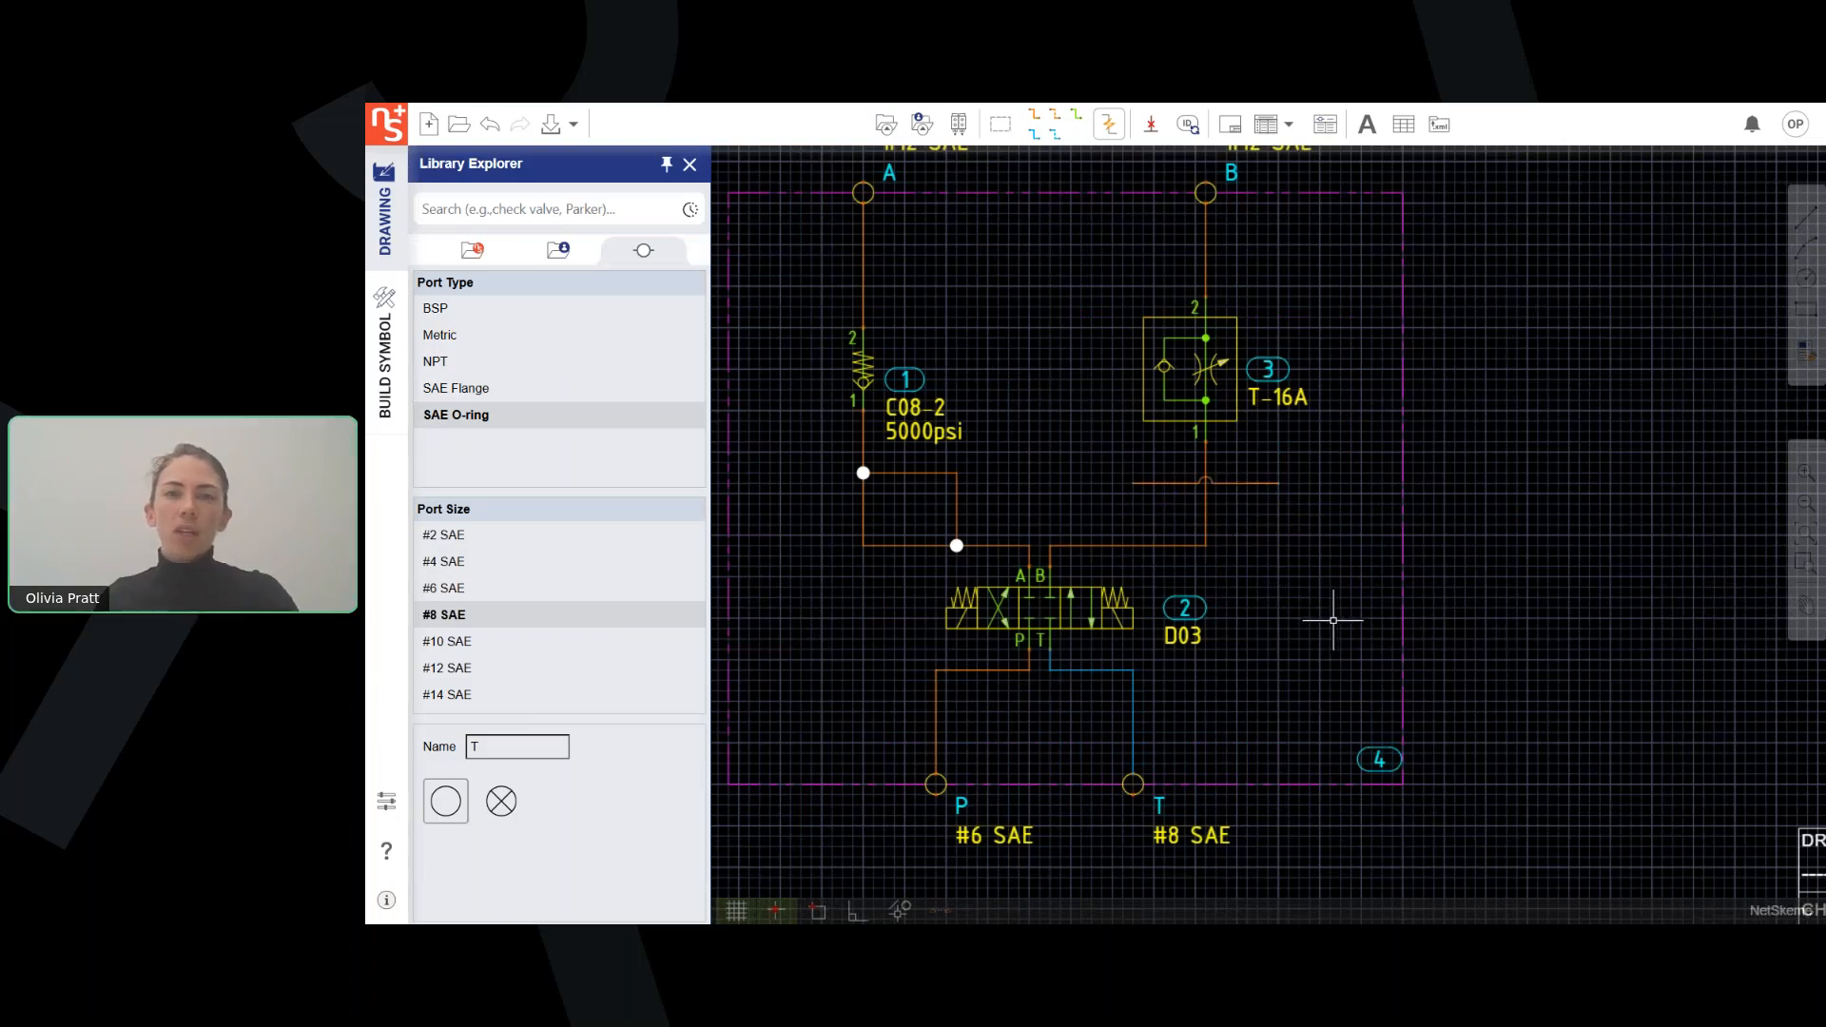
{"action": "scroll", "coordinate": [1334, 620], "scroll_direction": "down", "scroll_amount": 2}
{"action": "left_click", "coordinate": [489, 125]}
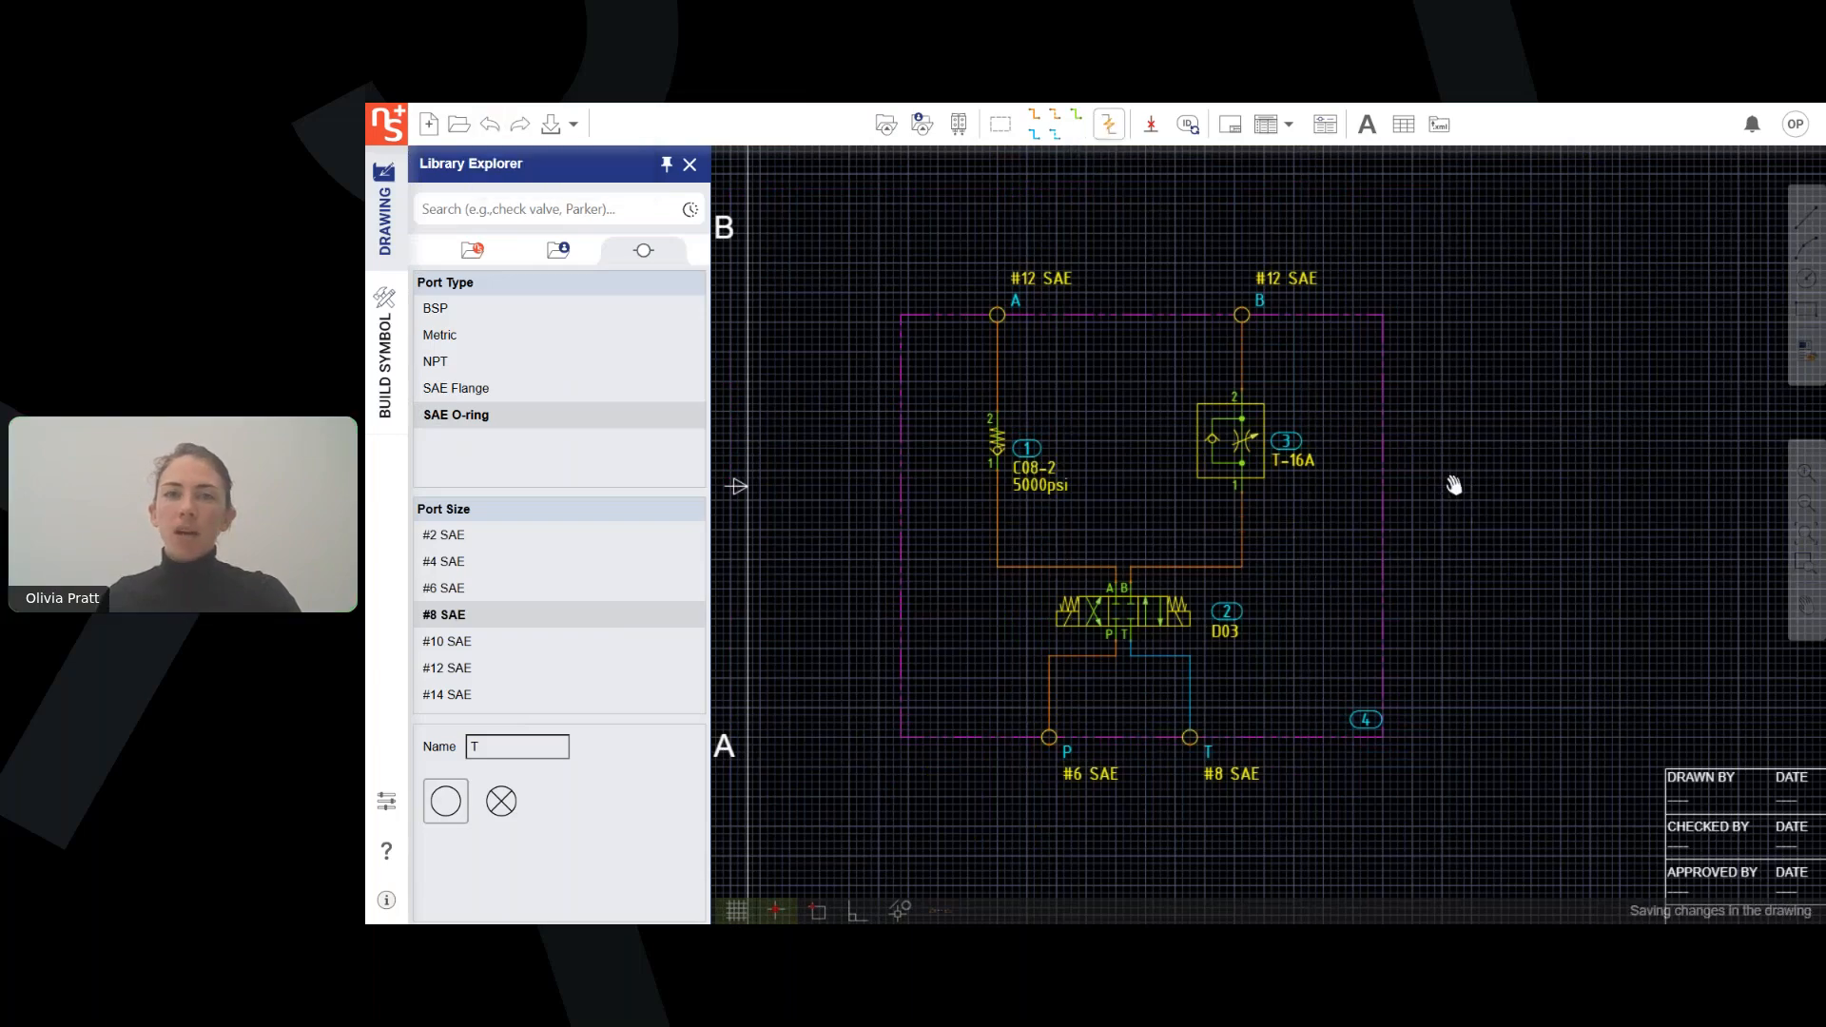
Insert a parts list in the upper right corner of the drawing frame.
{"action": "middle_click_drag", "start_coordinate": [1454, 486], "coordinate": [1459, 534]}
{"action": "scroll", "coordinate": [1459, 534], "scroll_direction": "down", "scroll_amount": 2}
{"action": "middle_click_drag", "start_coordinate": [1571, 502], "coordinate": [1391, 481]}
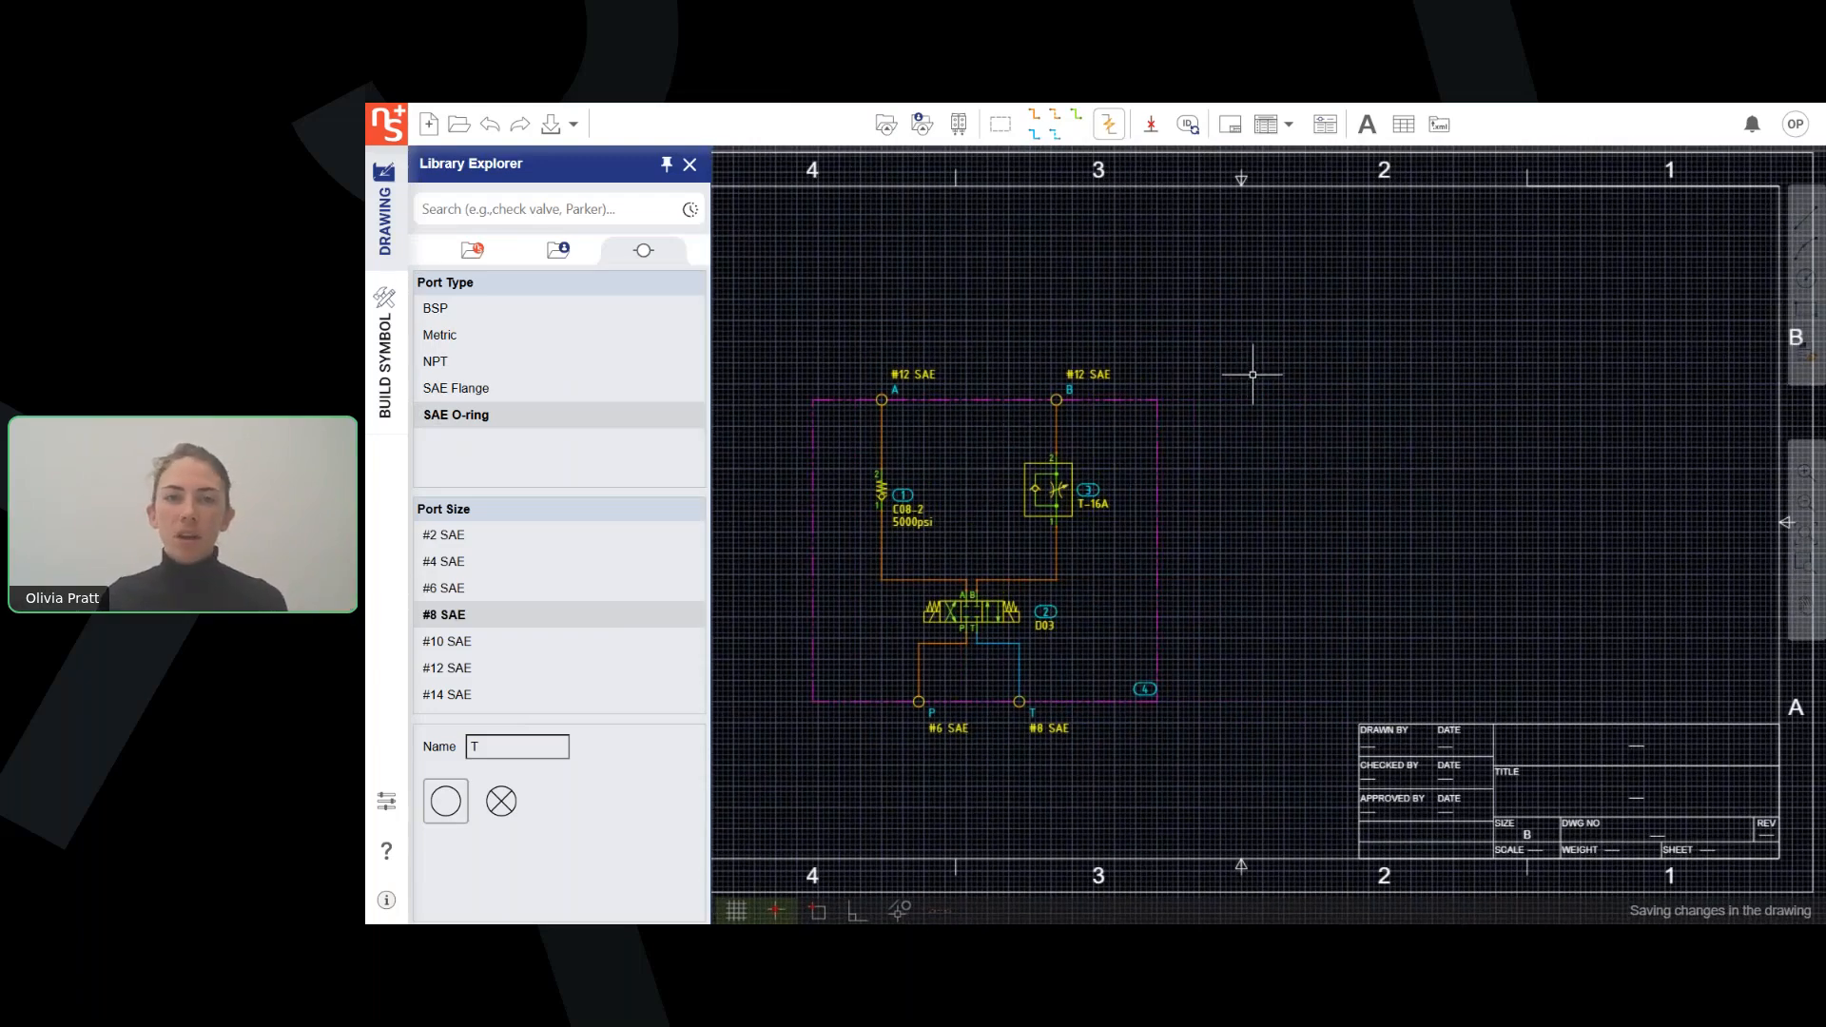
{"action": "middle_click_drag", "start_coordinate": [1247, 366], "coordinate": [1326, 377]}
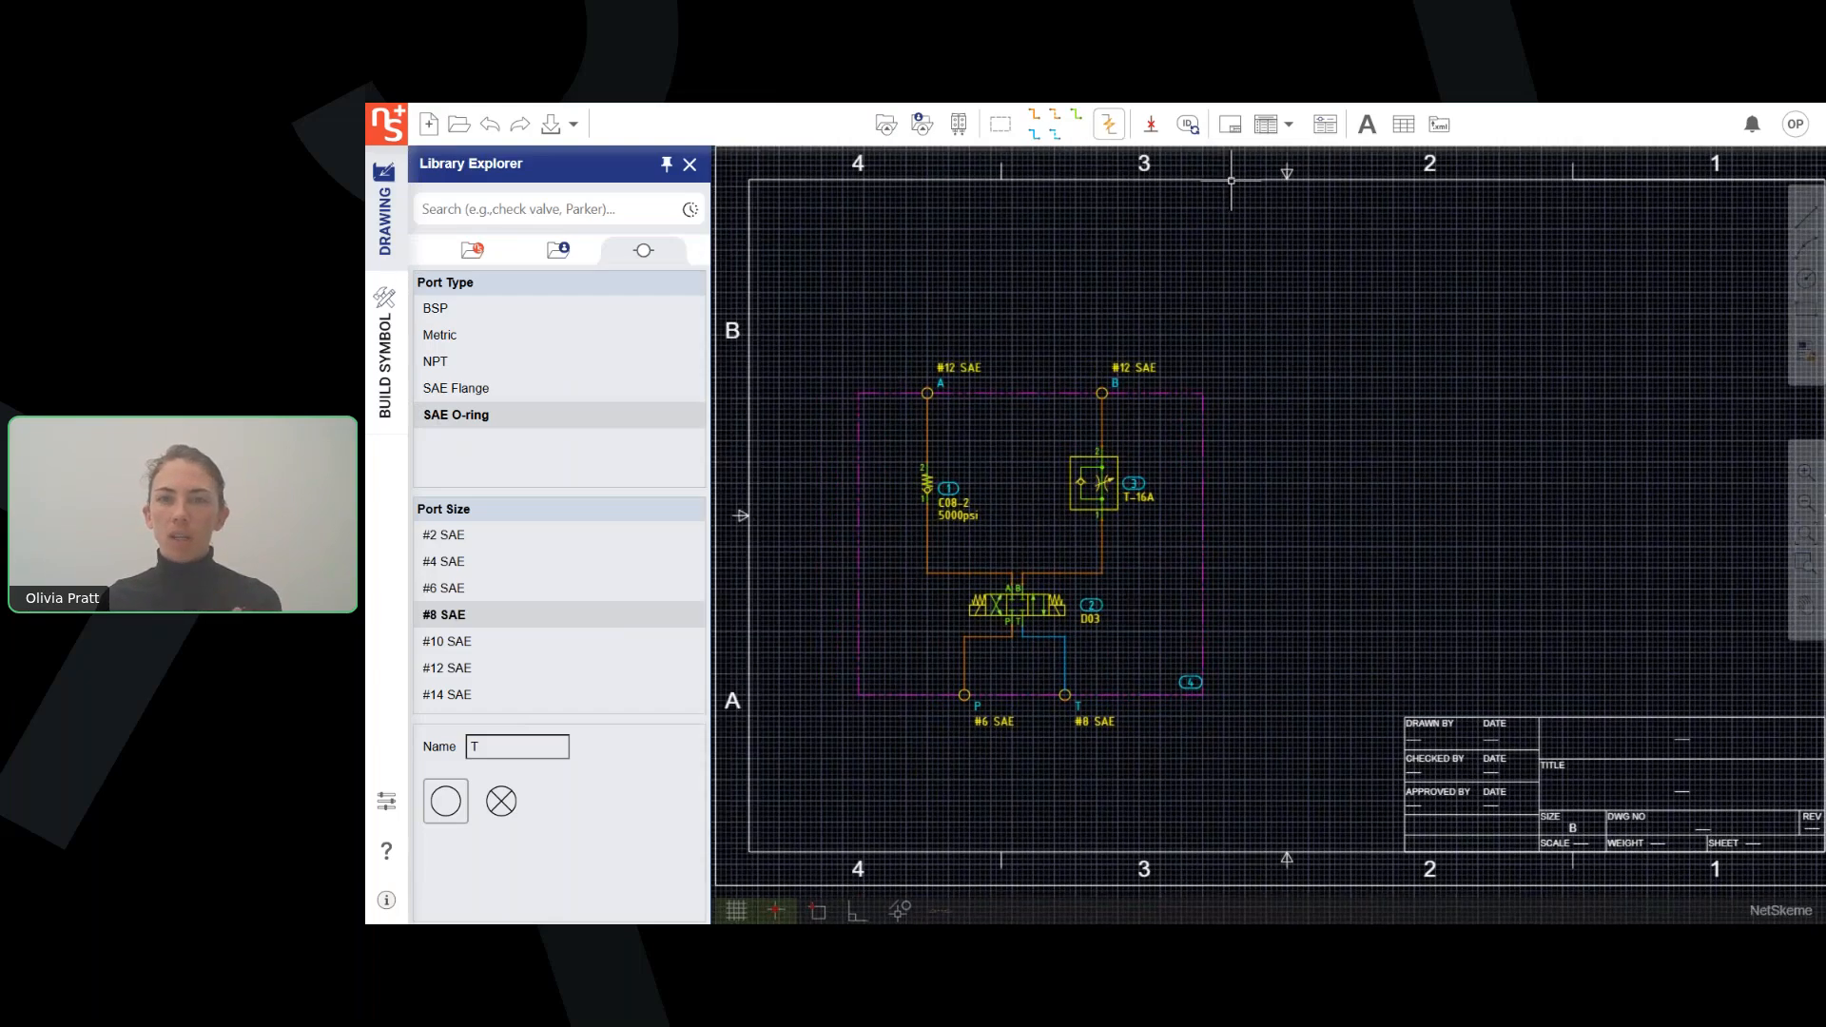
{"action": "left_click", "coordinate": [1268, 129]}
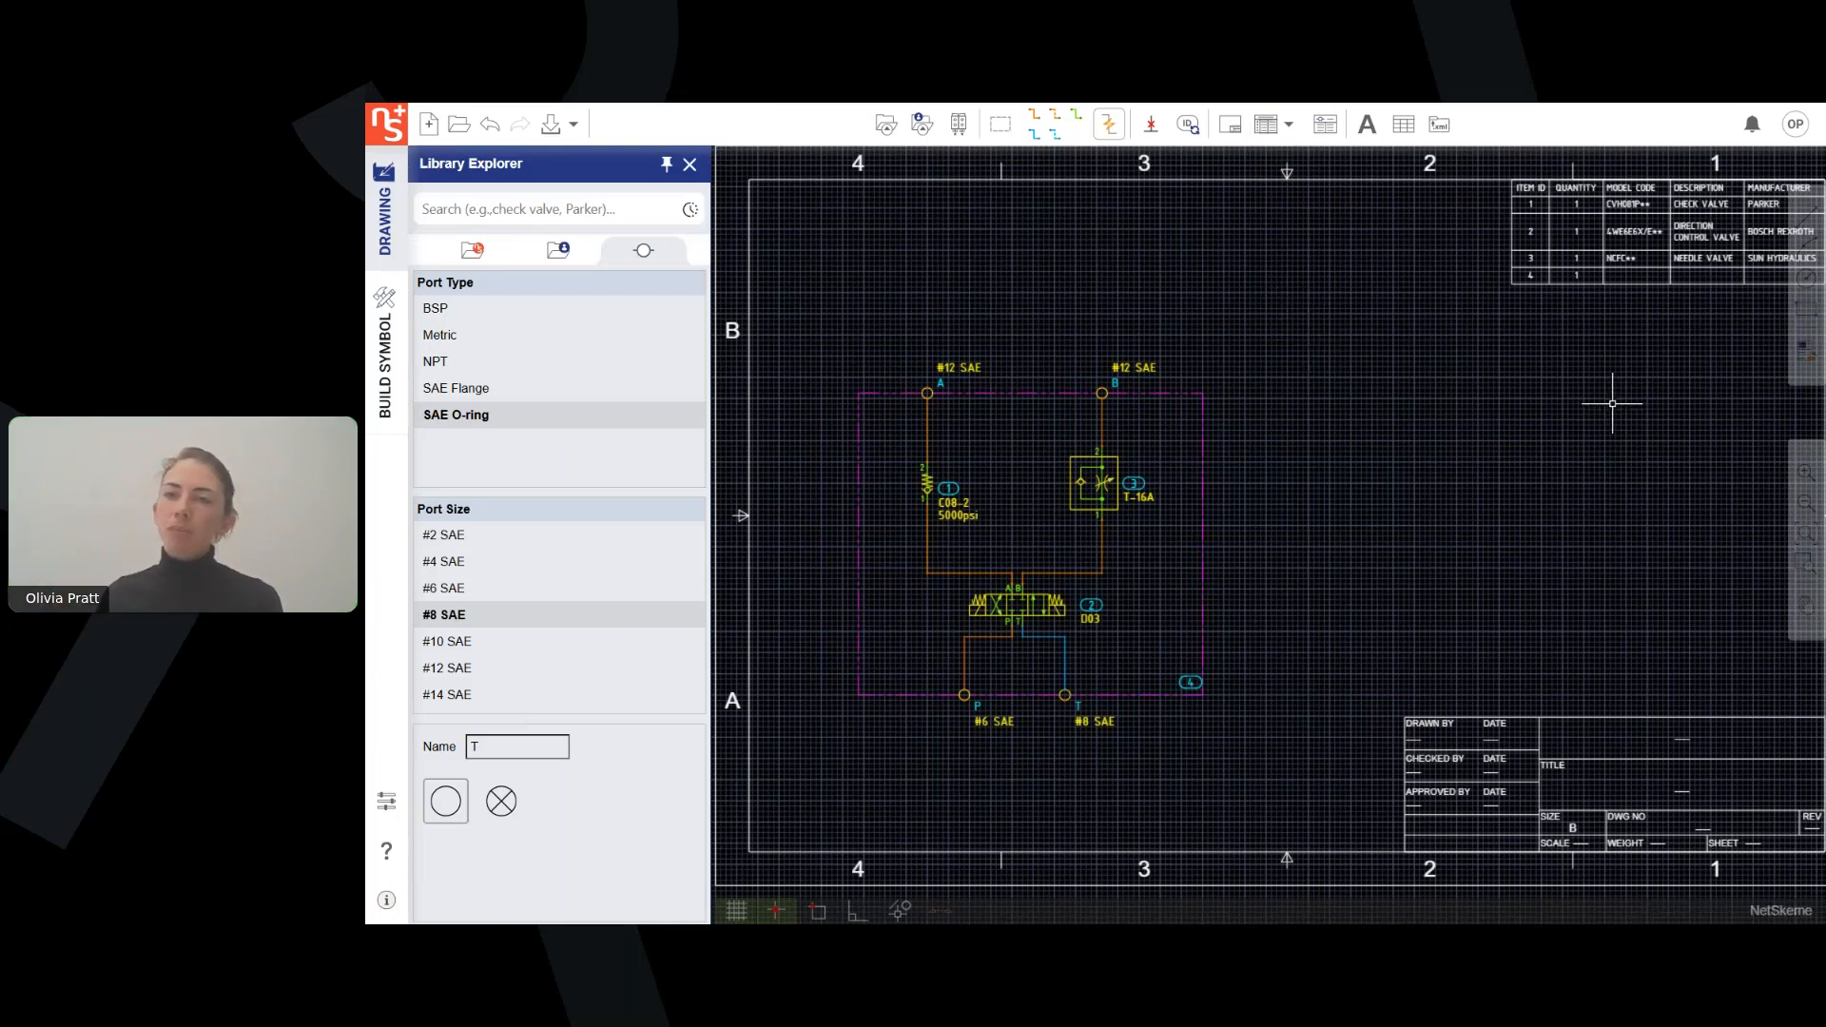
{"action": "mouse_move", "coordinate": [1594, 385]}
{"action": "middle_mouse_down"}
{"action": "mouse_move", "coordinate": [1431, 460]}
{"action": "mouse_move", "coordinate": [1362, 462]}
{"action": "middle_mouse_up"}
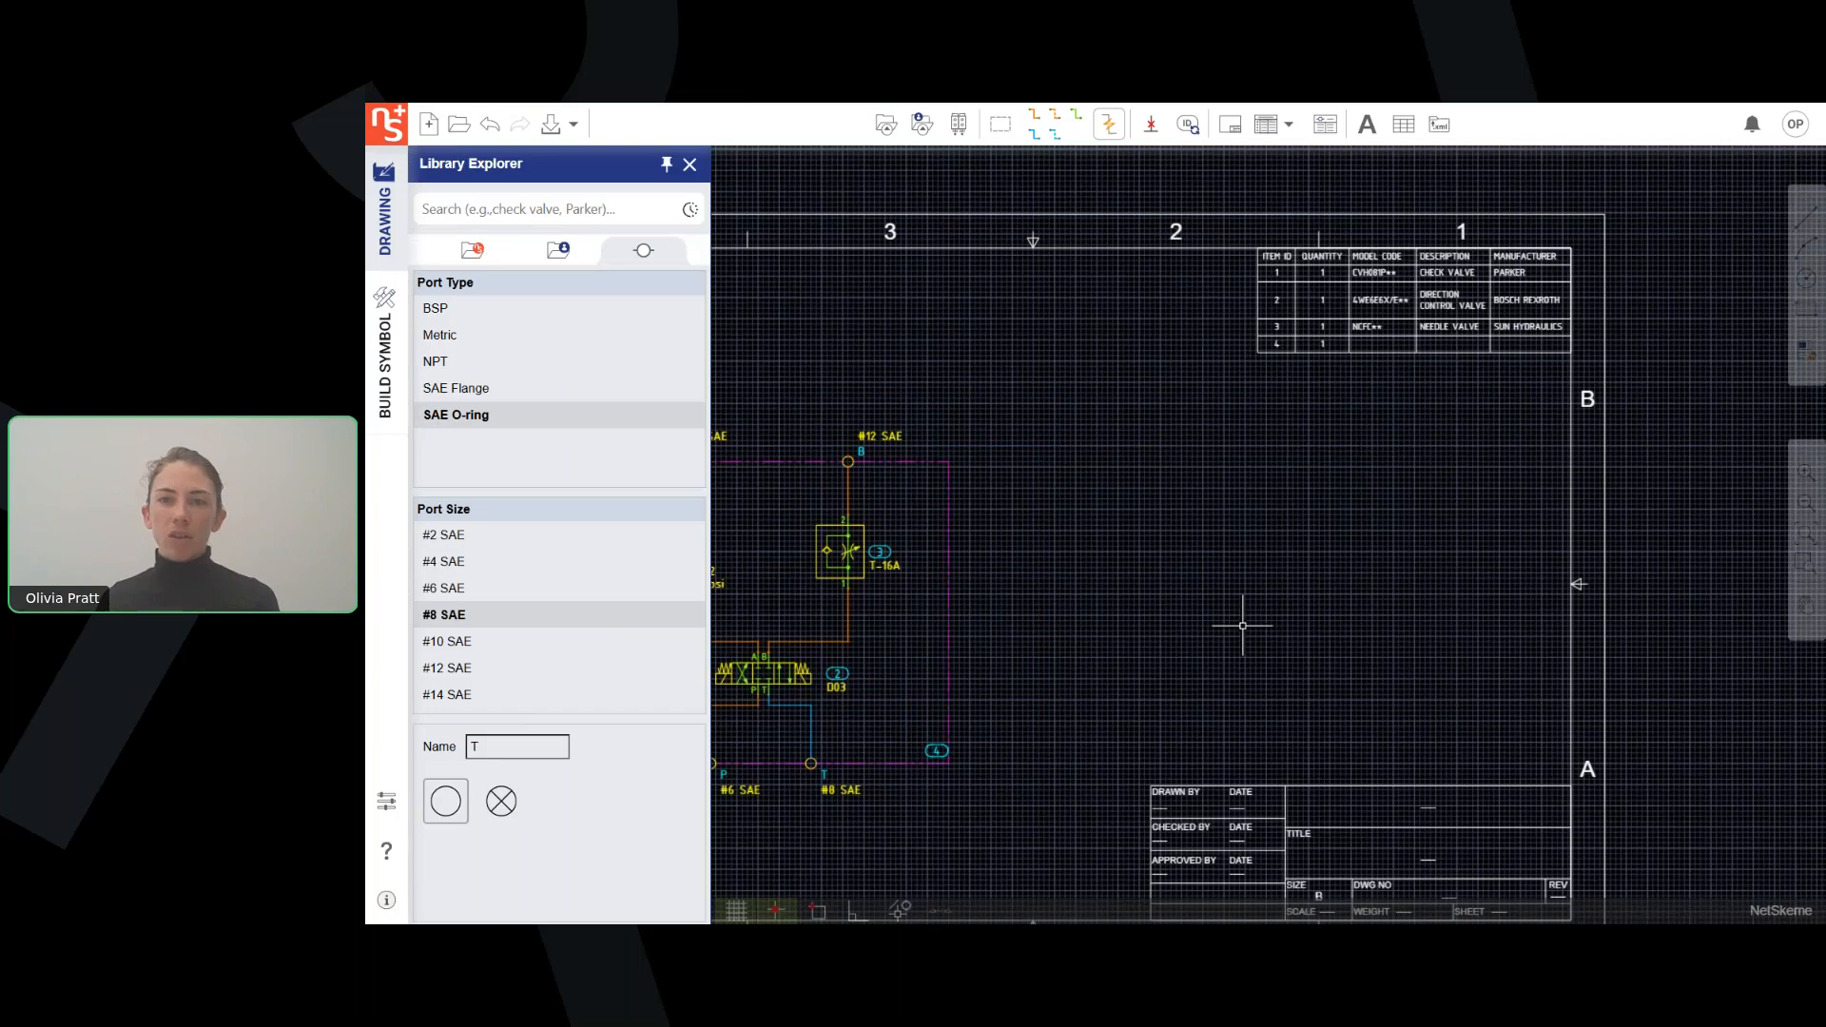
{"action": "scroll", "coordinate": [1243, 625], "scroll_direction": "down", "scroll_amount": 3}
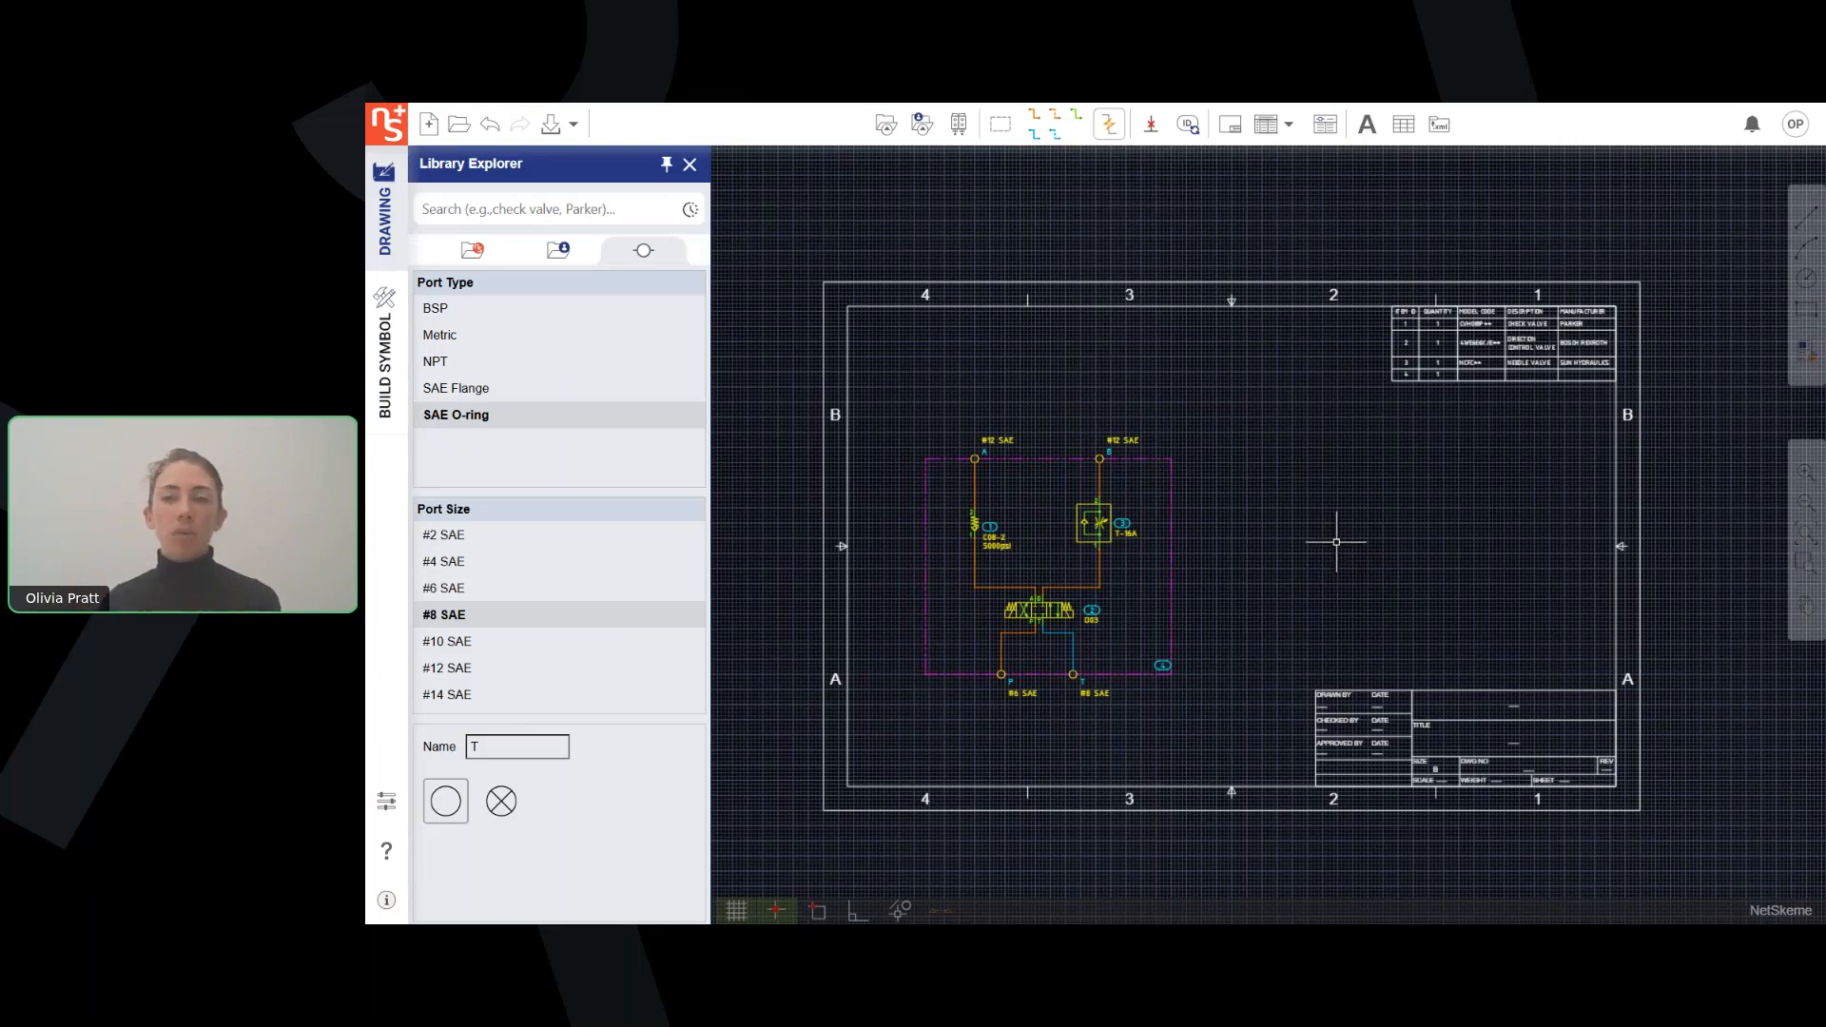
Open the Parts List settings in the application preferences and look at the columns available to add.
{"action": "left_click", "coordinate": [386, 801]}
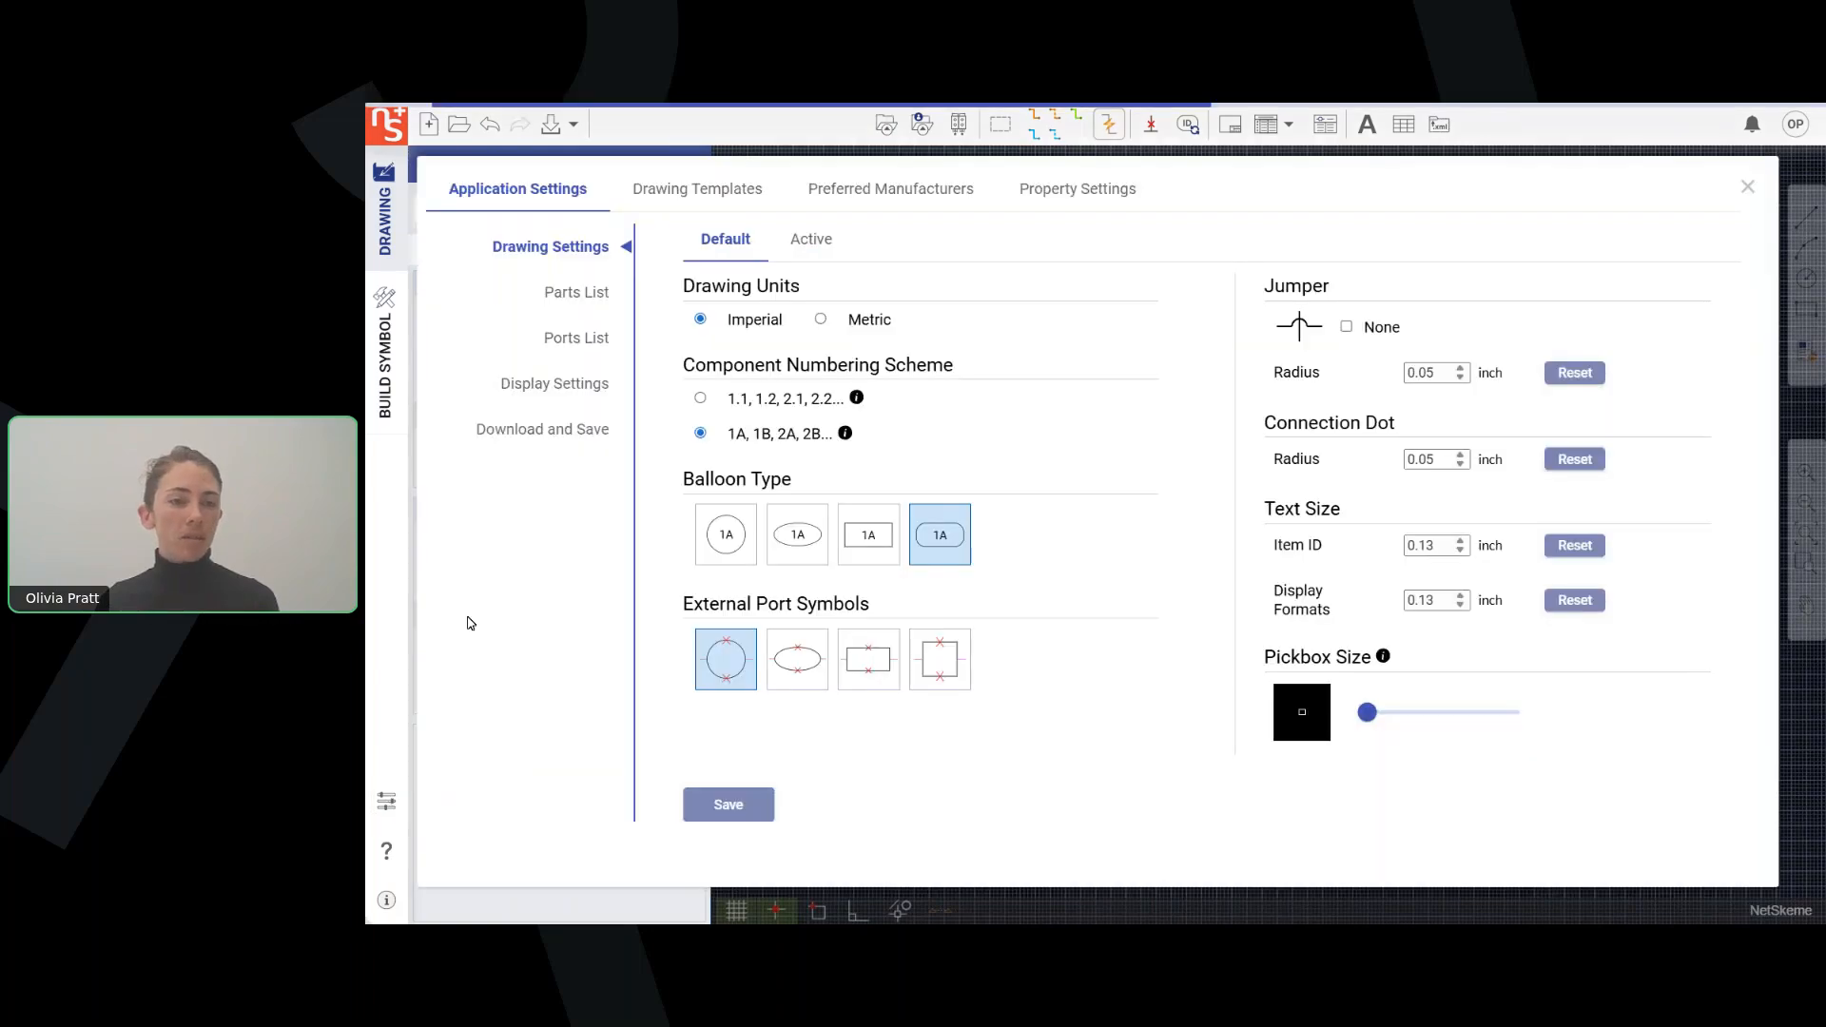
{"action": "left_click", "coordinate": [578, 297]}
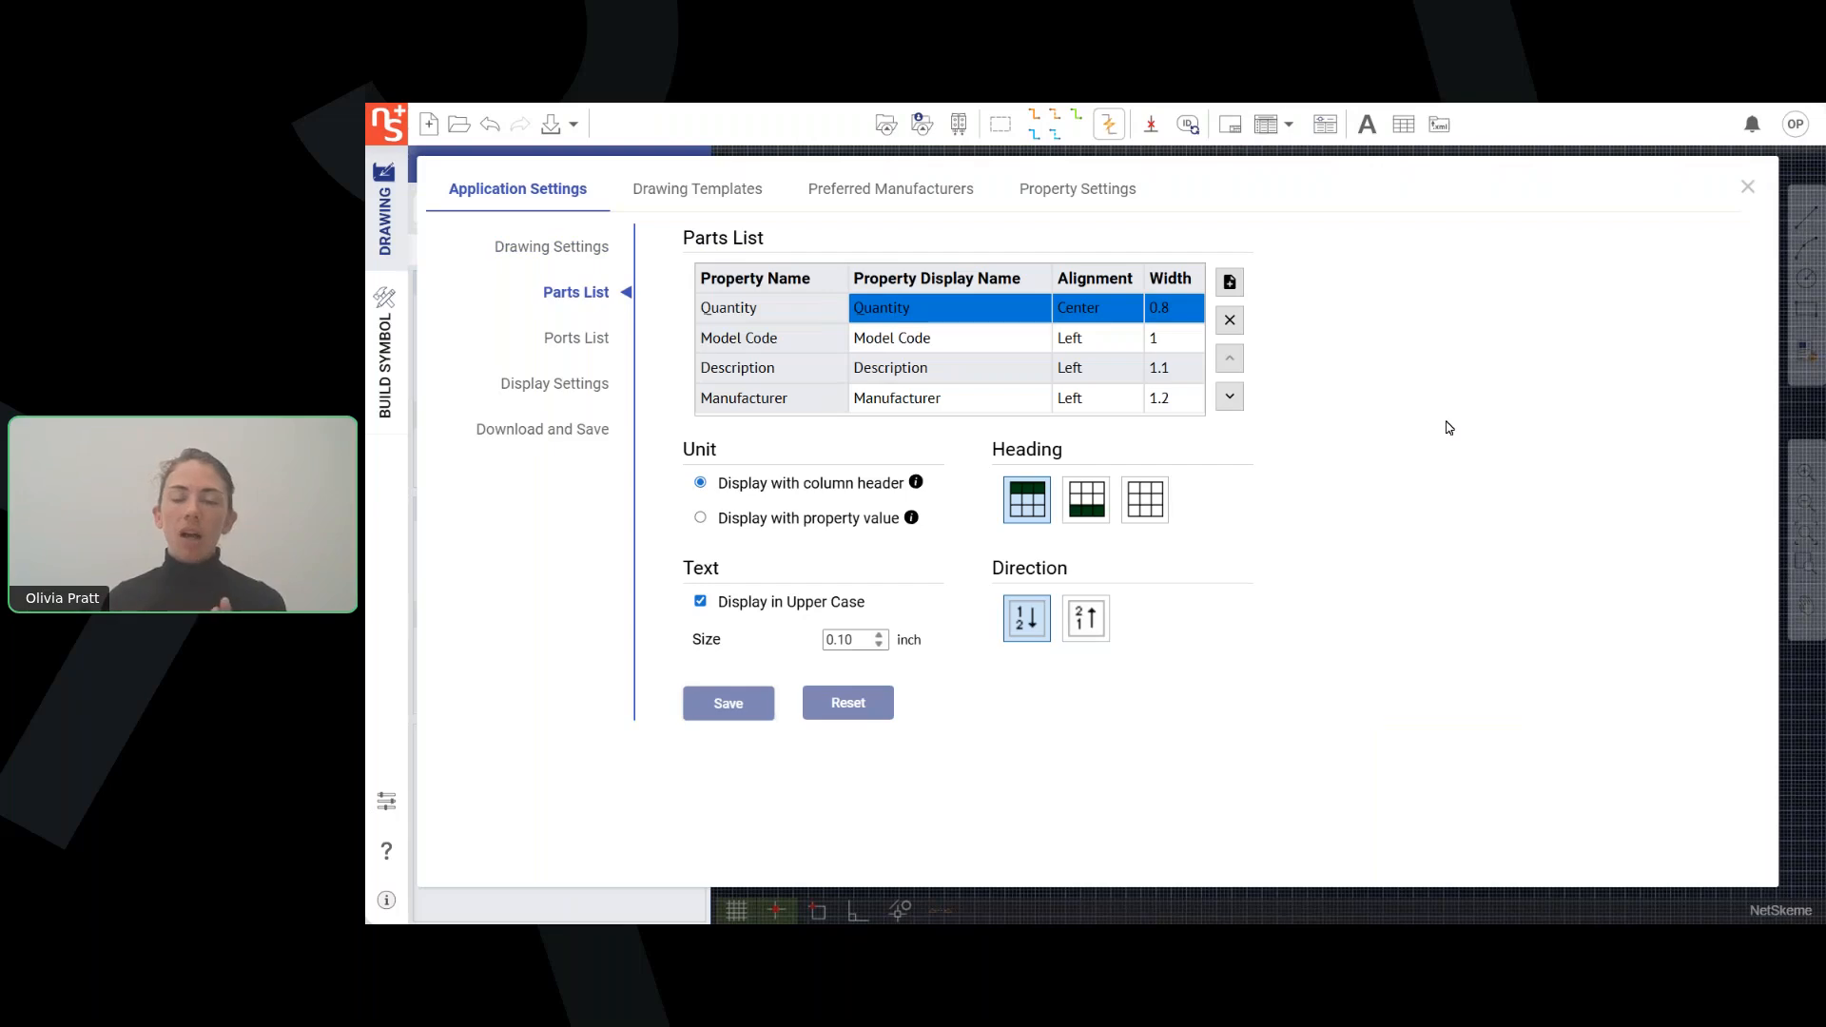
{"action": "left_click", "coordinate": [1230, 283]}
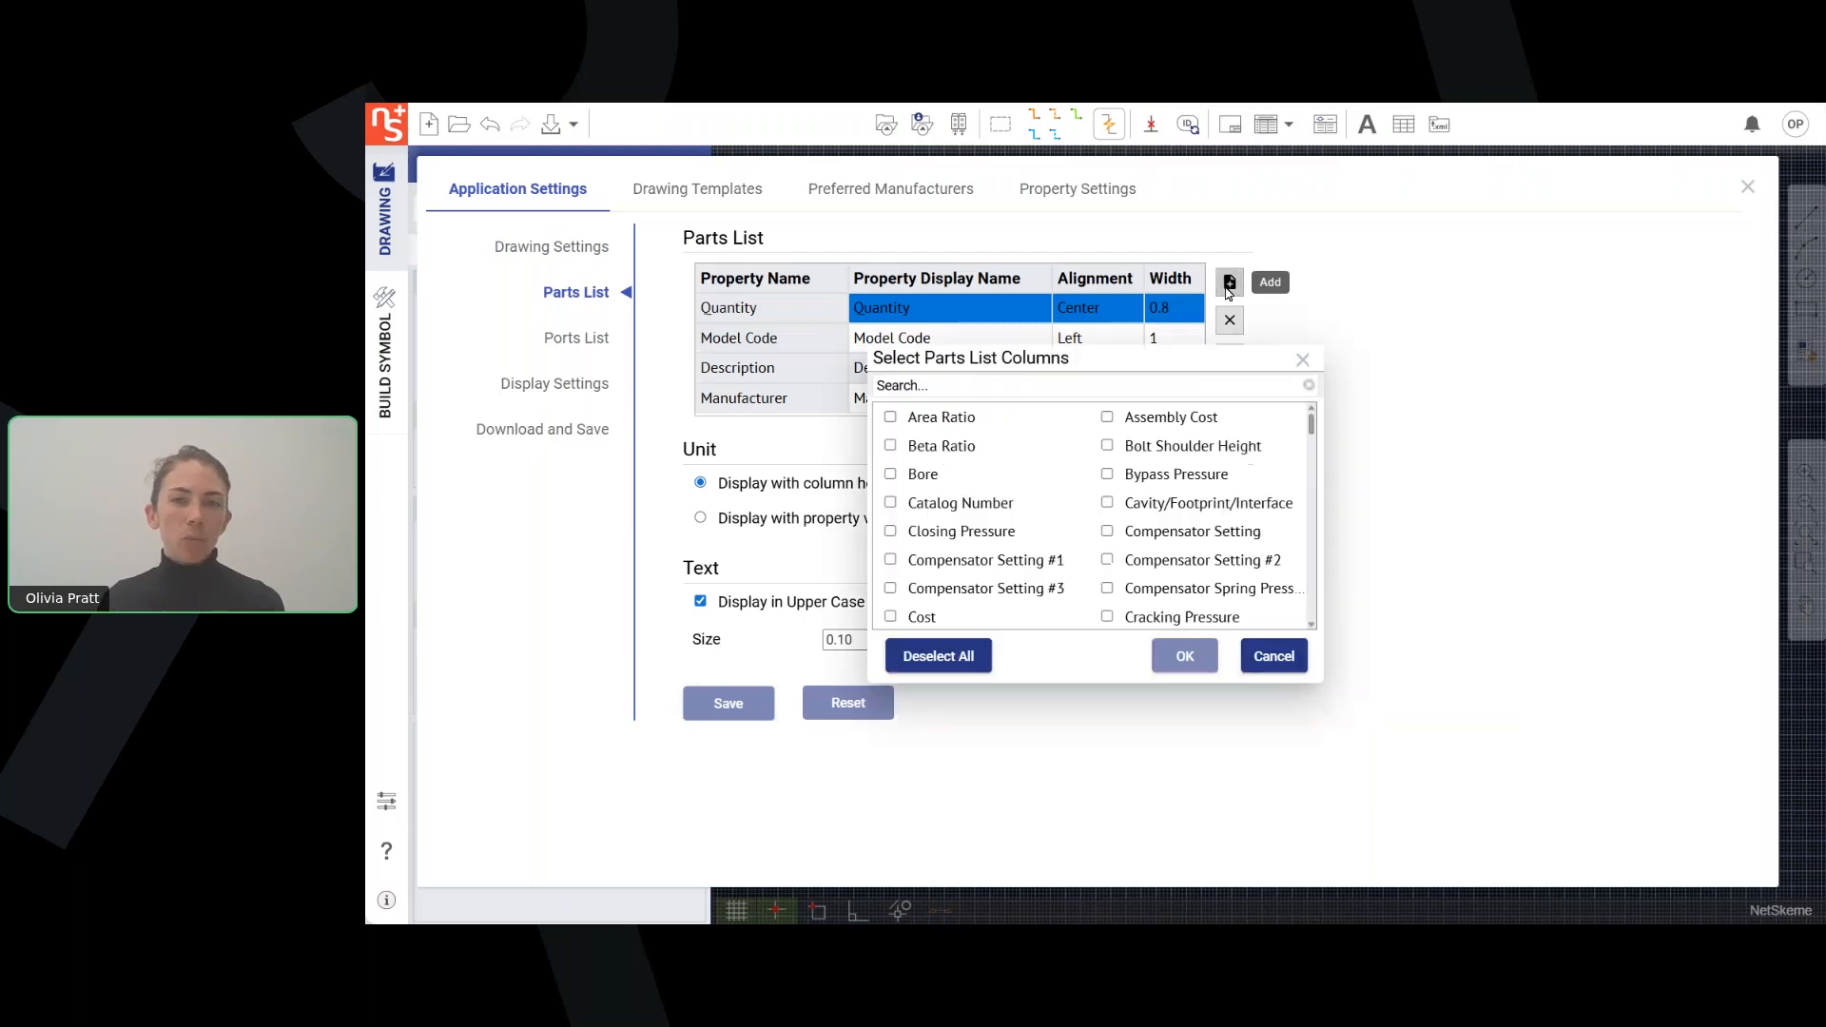
{"action": "left_click", "coordinate": [1303, 360]}
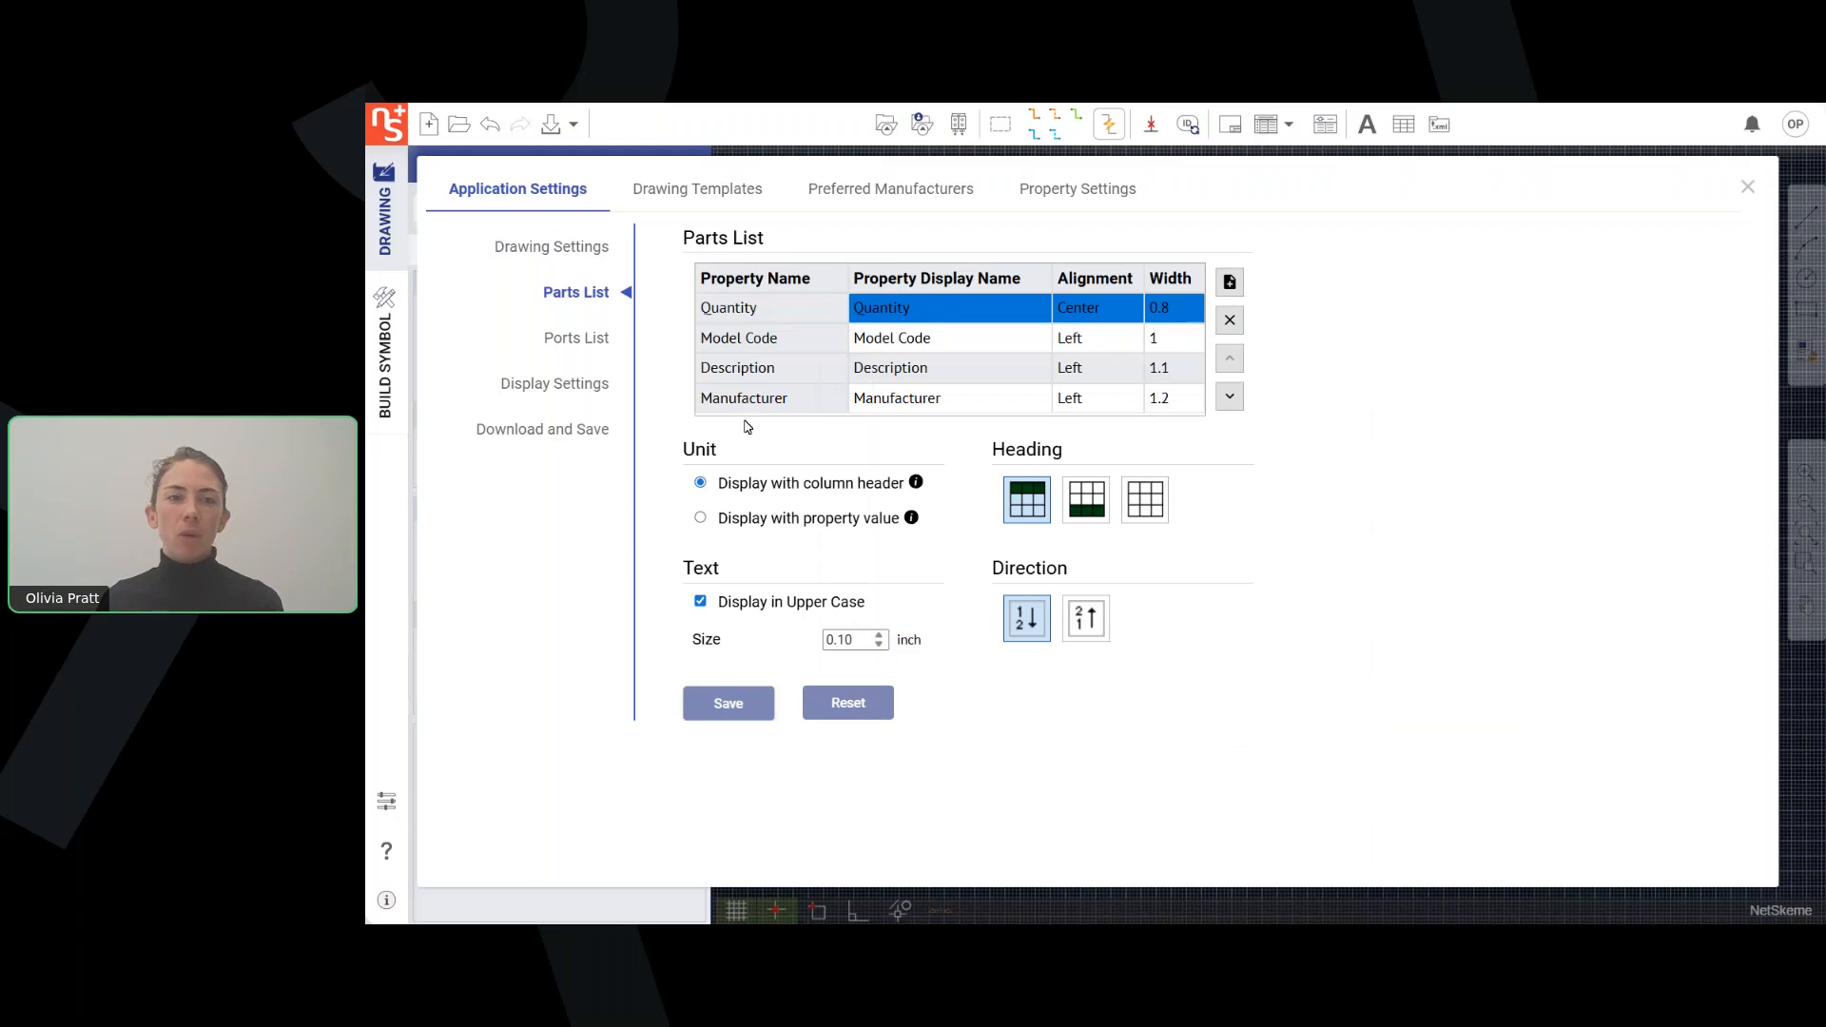
Search the parts list columns for "rated" and add the Rated Pressure column.
{"action": "left_click", "coordinate": [1230, 282]}
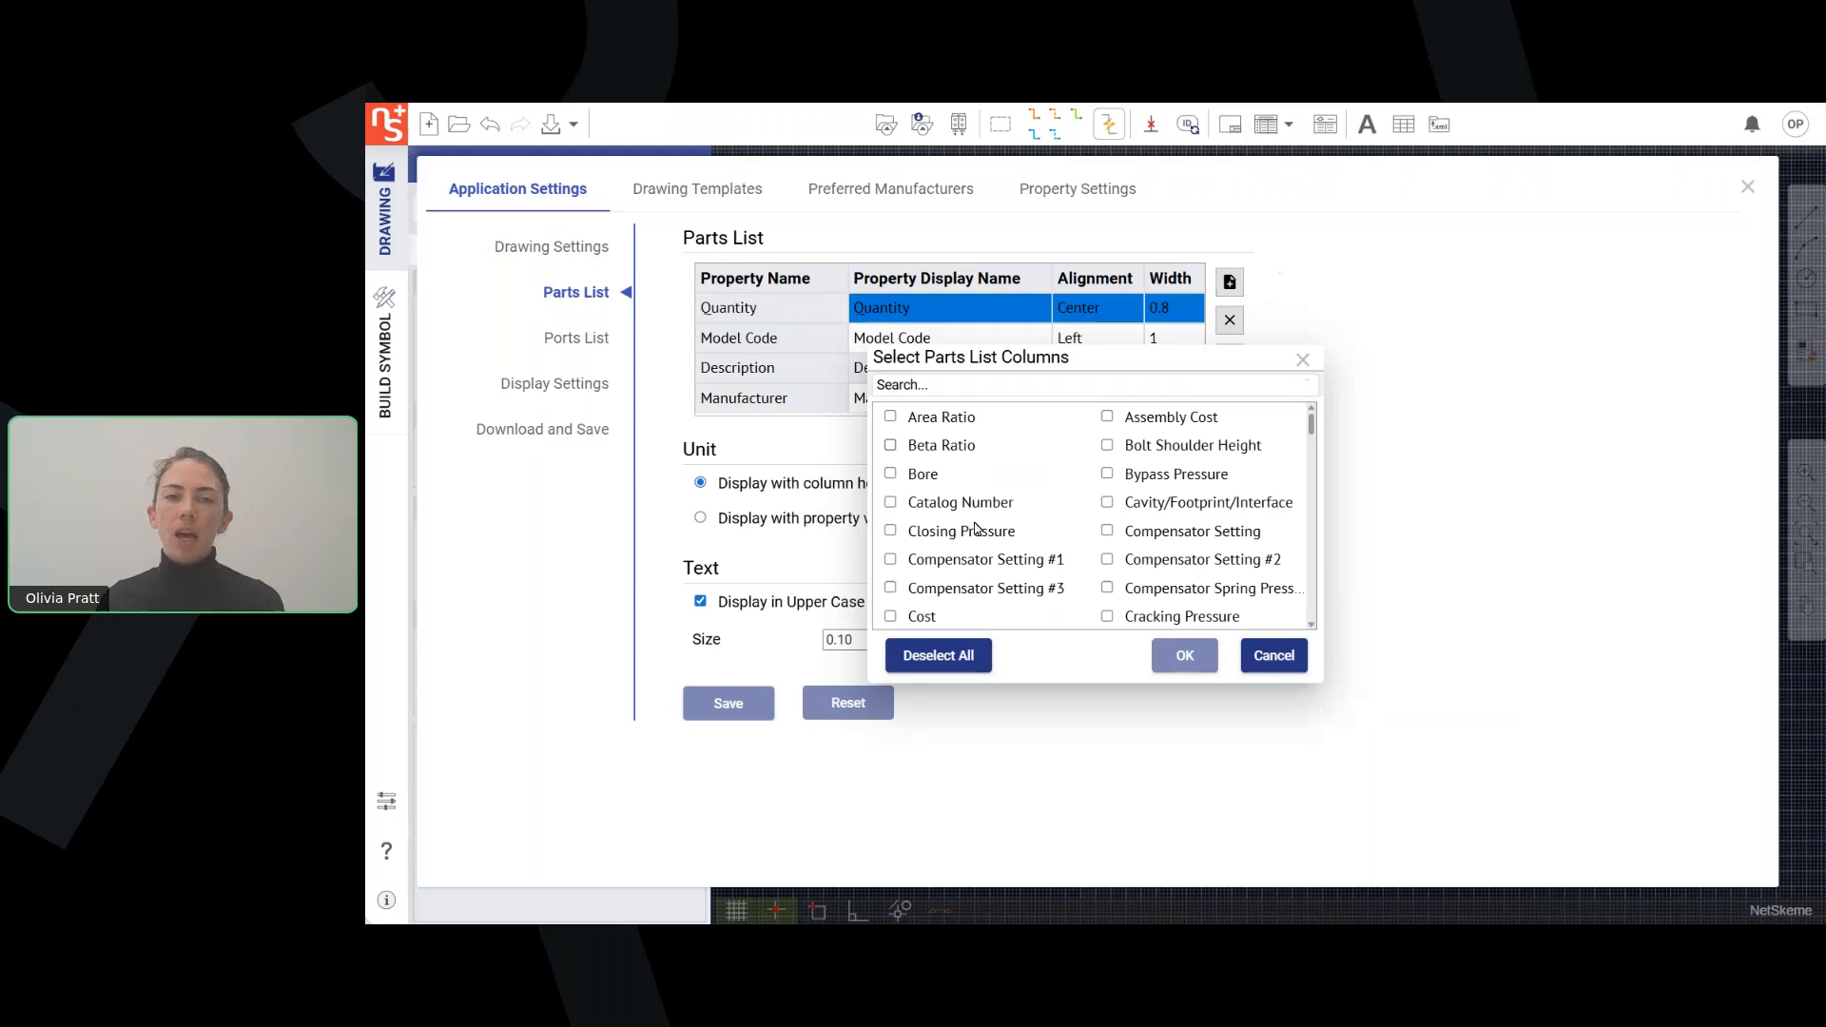
{"action": "left_click", "coordinate": [982, 383]}
{"action": "type", "text": "rate"}
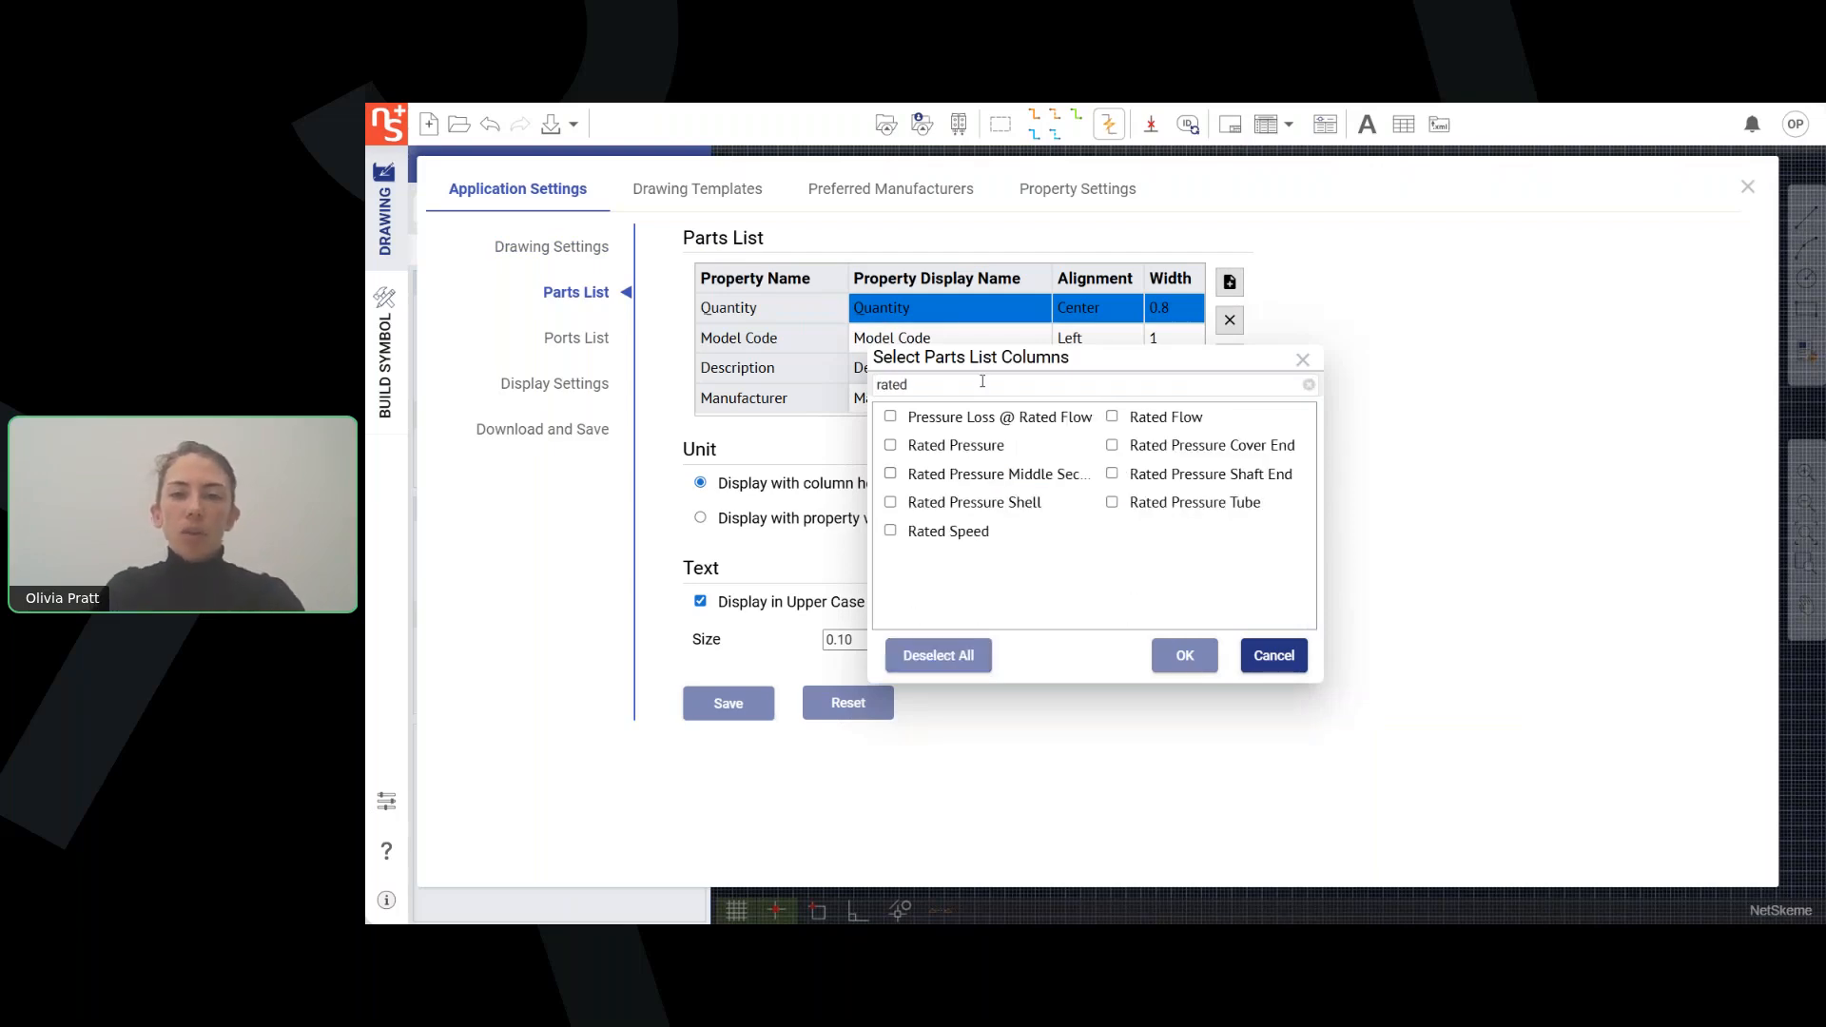
{"action": "type", "text": "d"}
{"action": "left_click", "coordinate": [890, 446]}
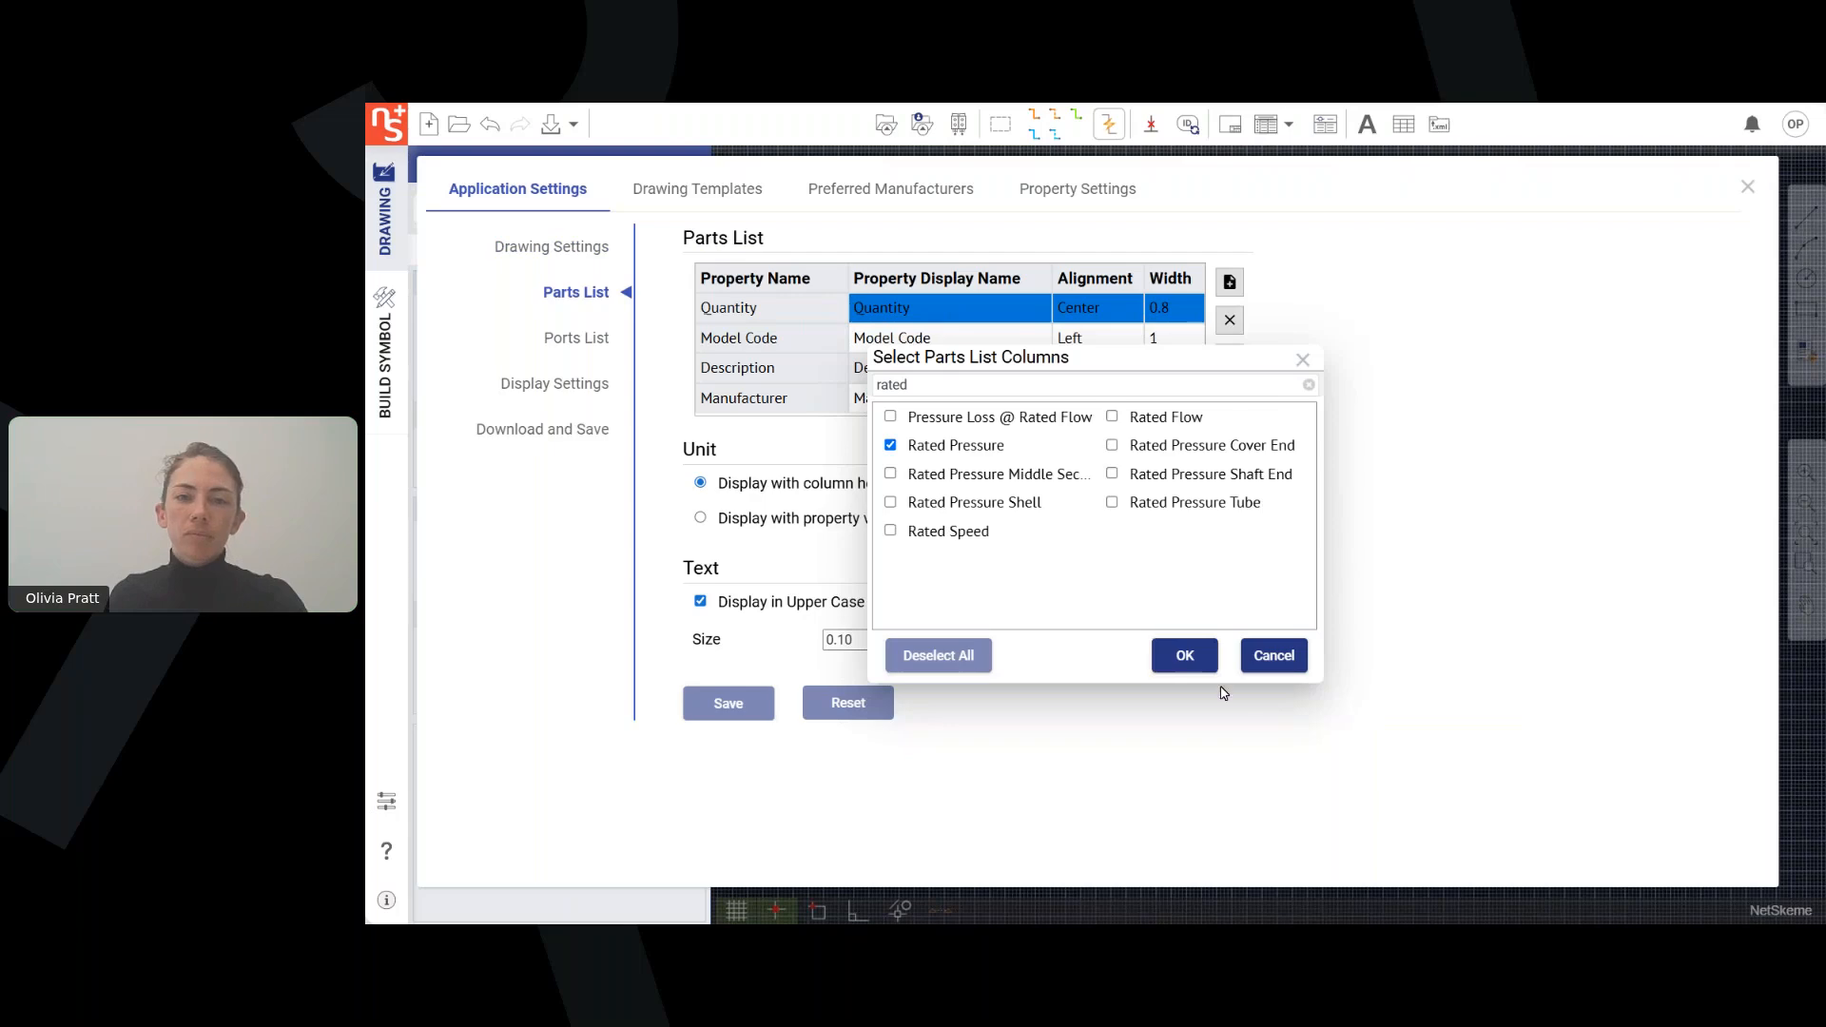
{"action": "left_click", "coordinate": [1185, 656]}
Check the alignment options of the Rated Pressure column in the parts list settings.
{"action": "scroll", "coordinate": [951, 380], "scroll_direction": "down", "scroll_amount": 1}
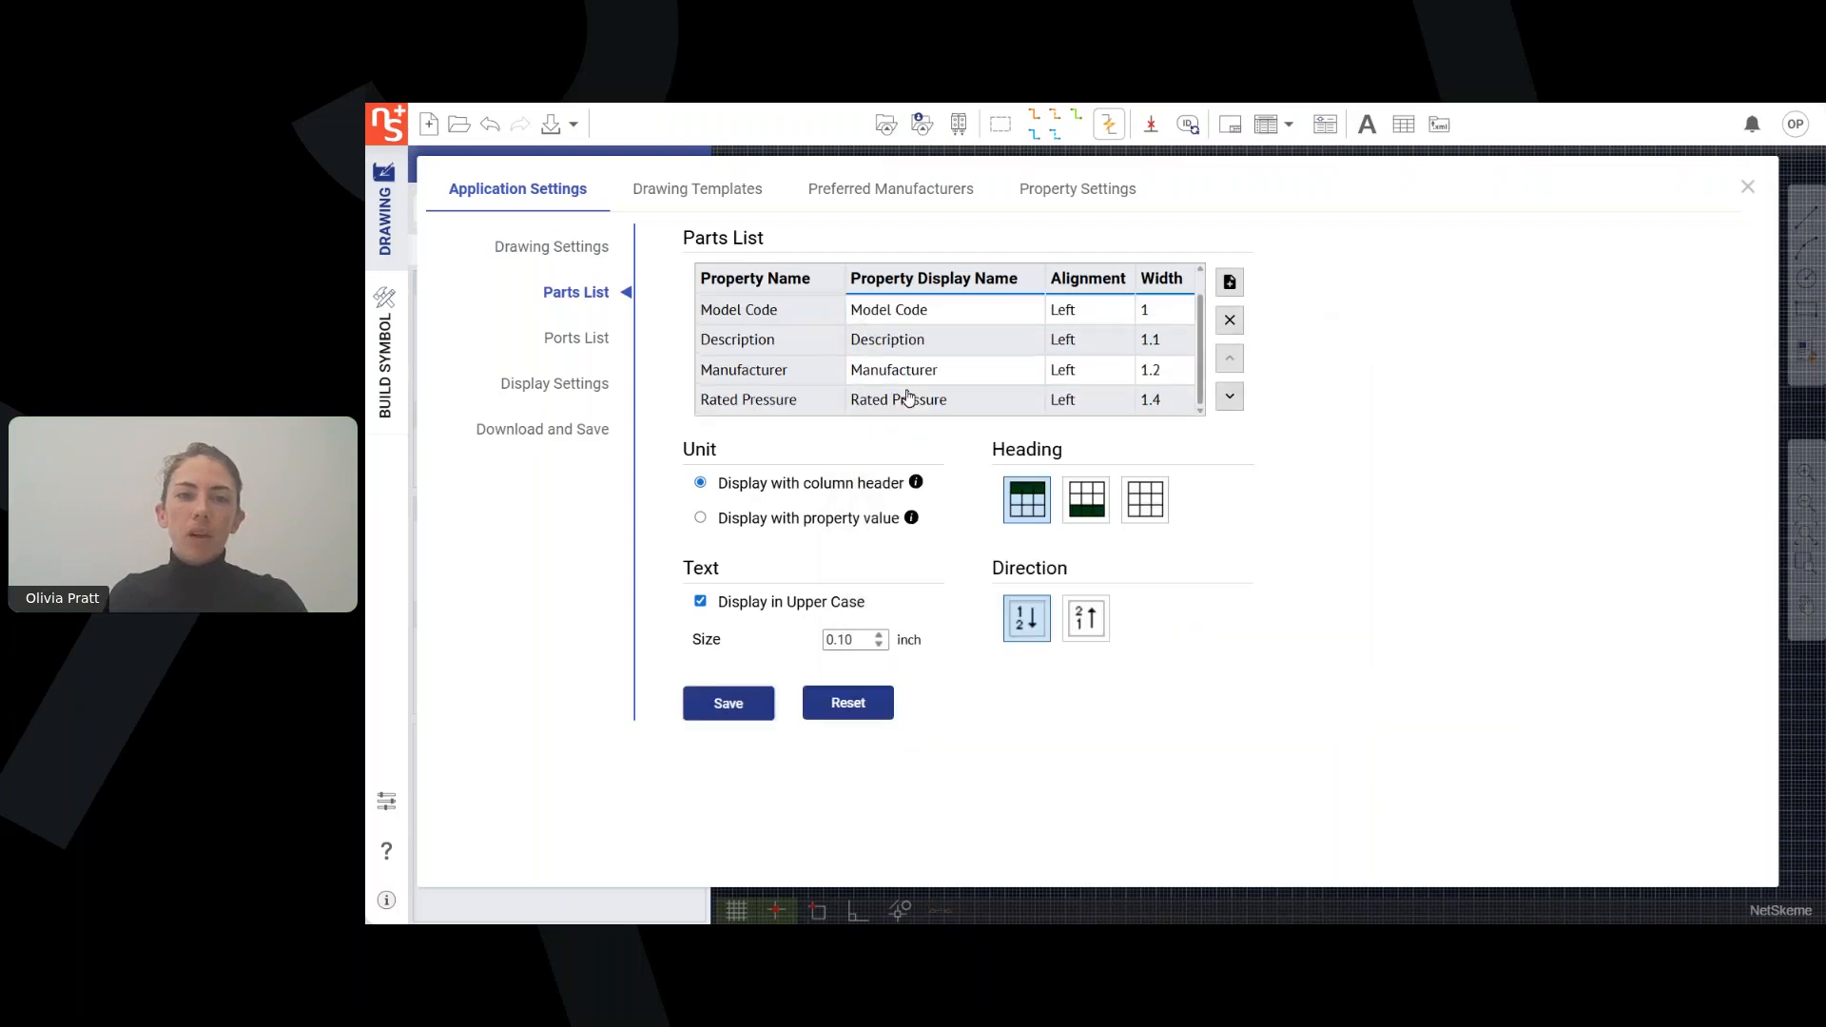
{"action": "left_click", "coordinate": [1074, 407]}
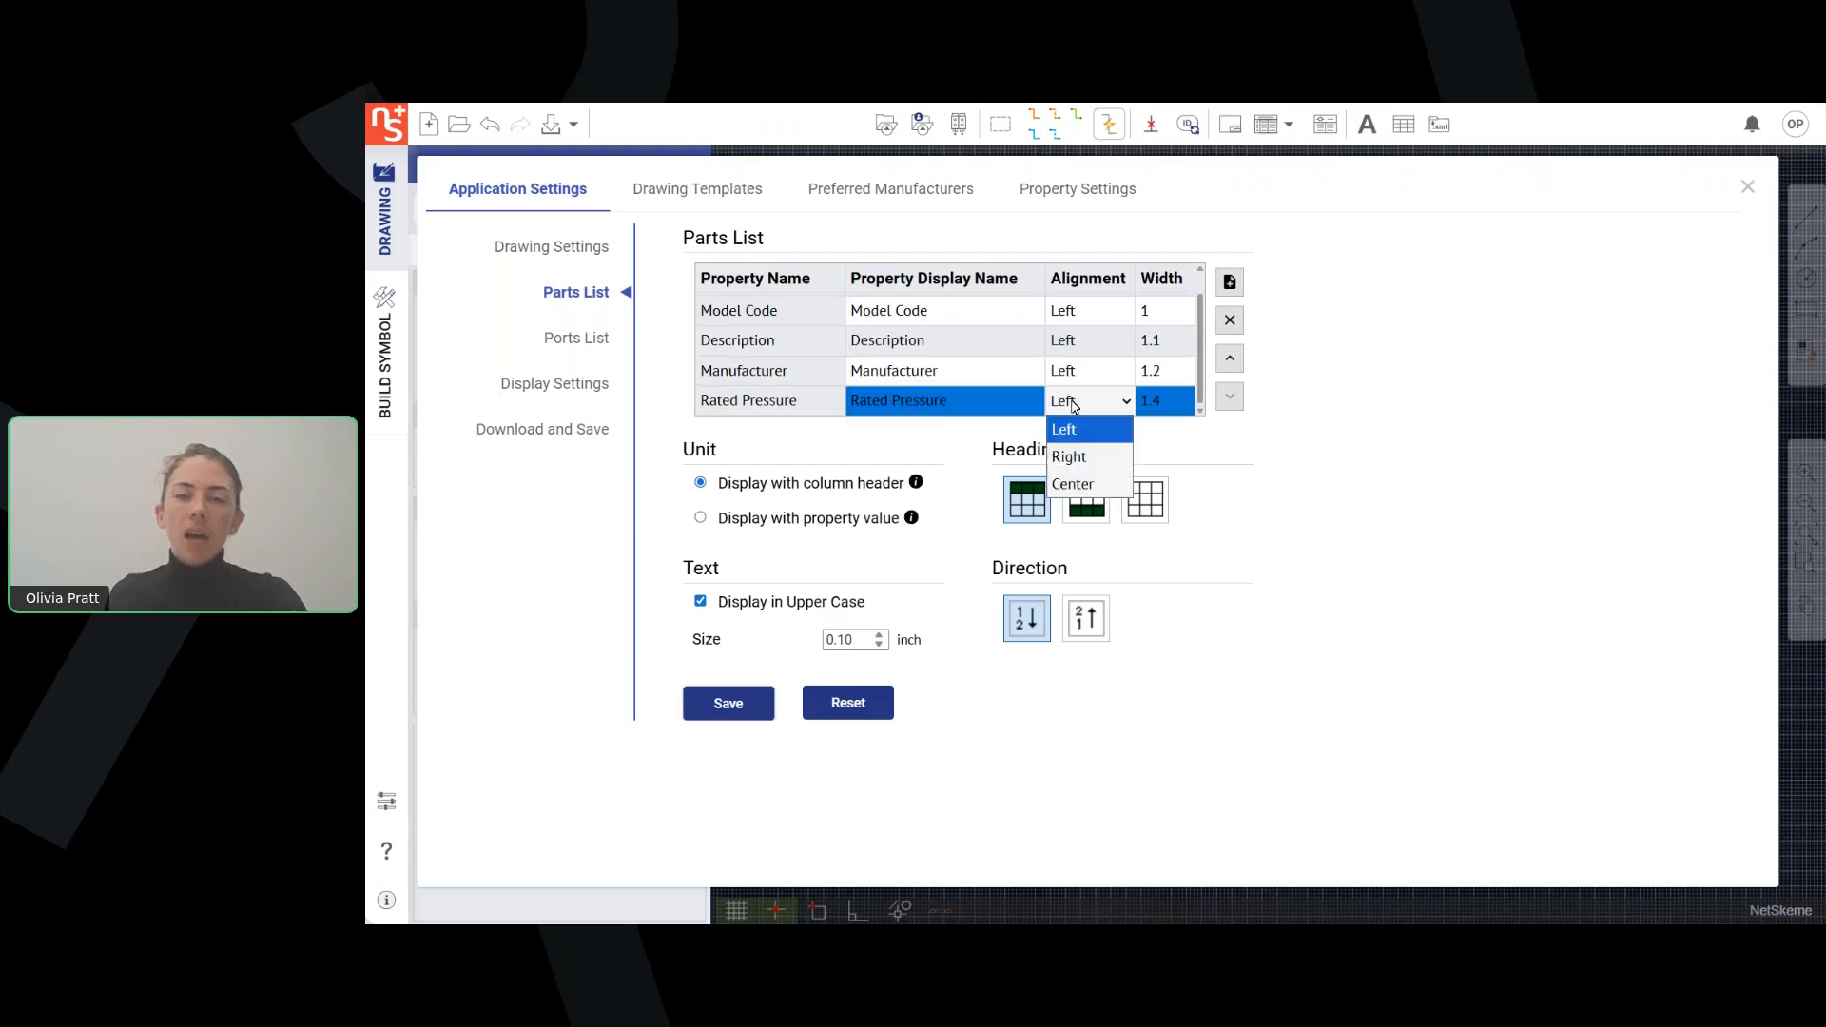
{"action": "left_click", "coordinate": [1074, 407]}
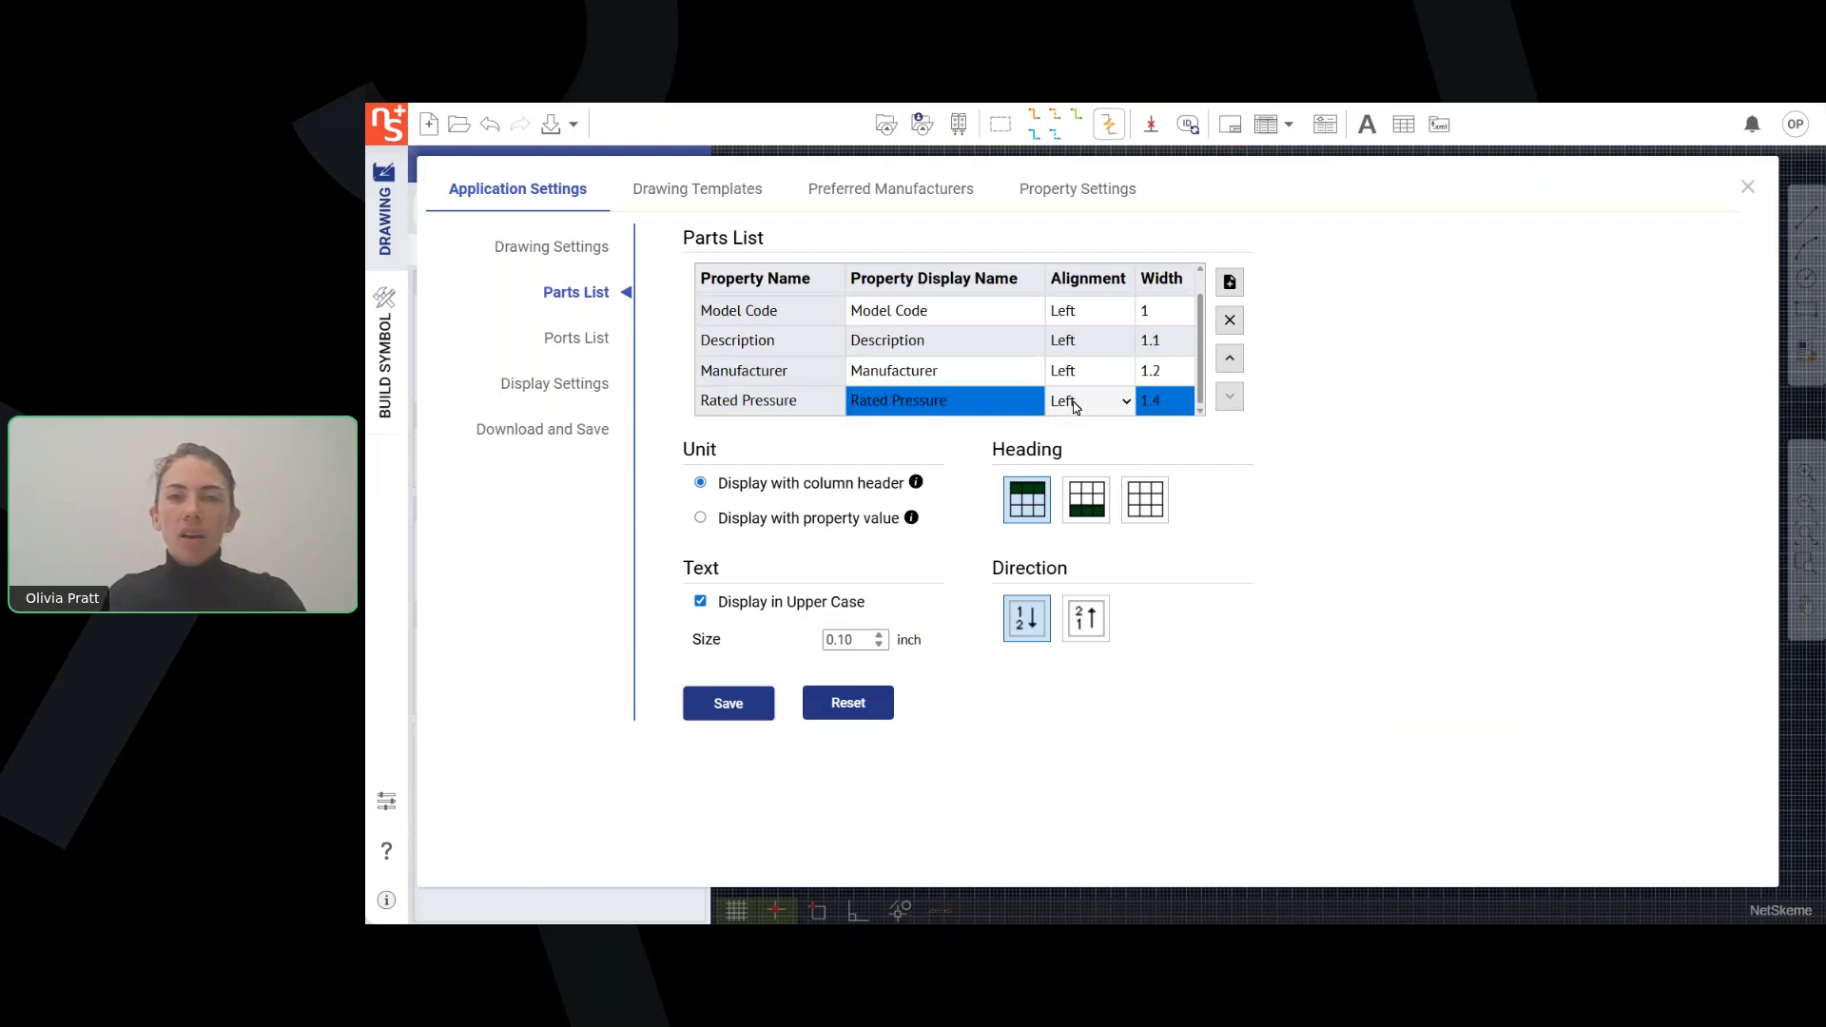
Set the Rated Pressure column's width to 1.2, save the parts list settings and close the preferences.
{"action": "left_click", "coordinate": [1163, 406]}
{"action": "type", "text": "1"}
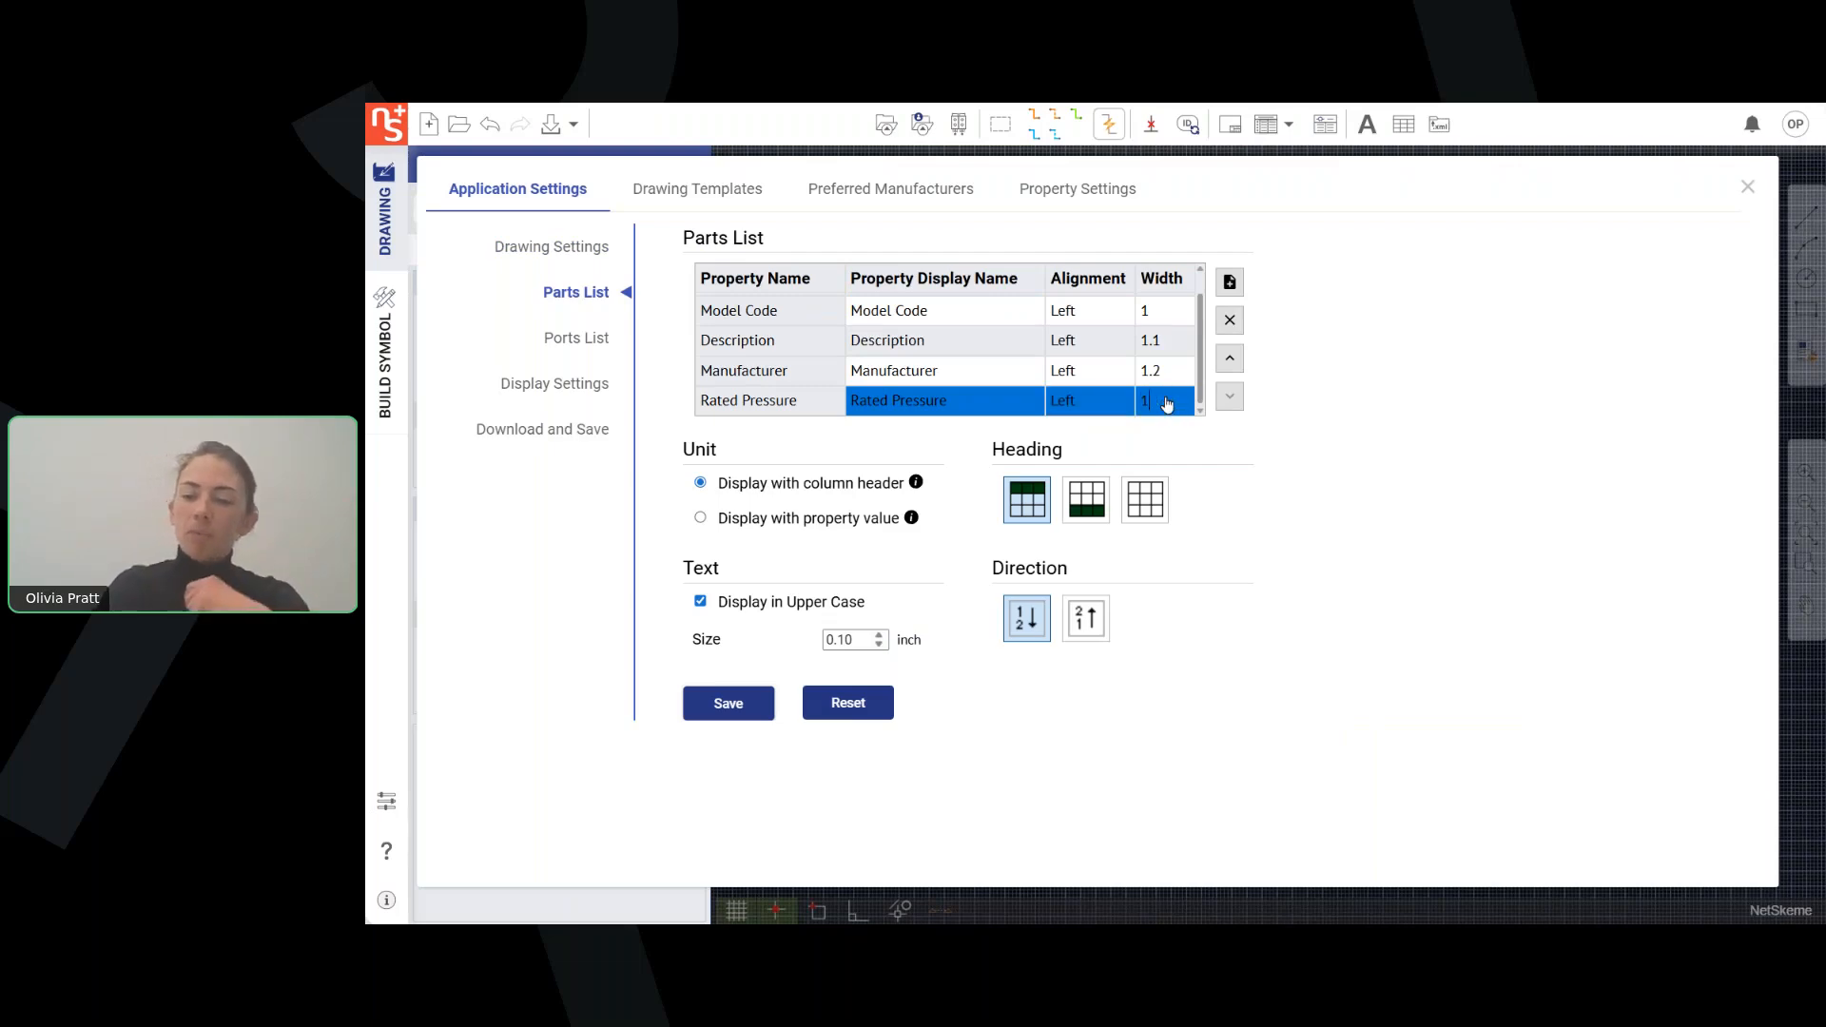
{"action": "type", "text": ".2"}
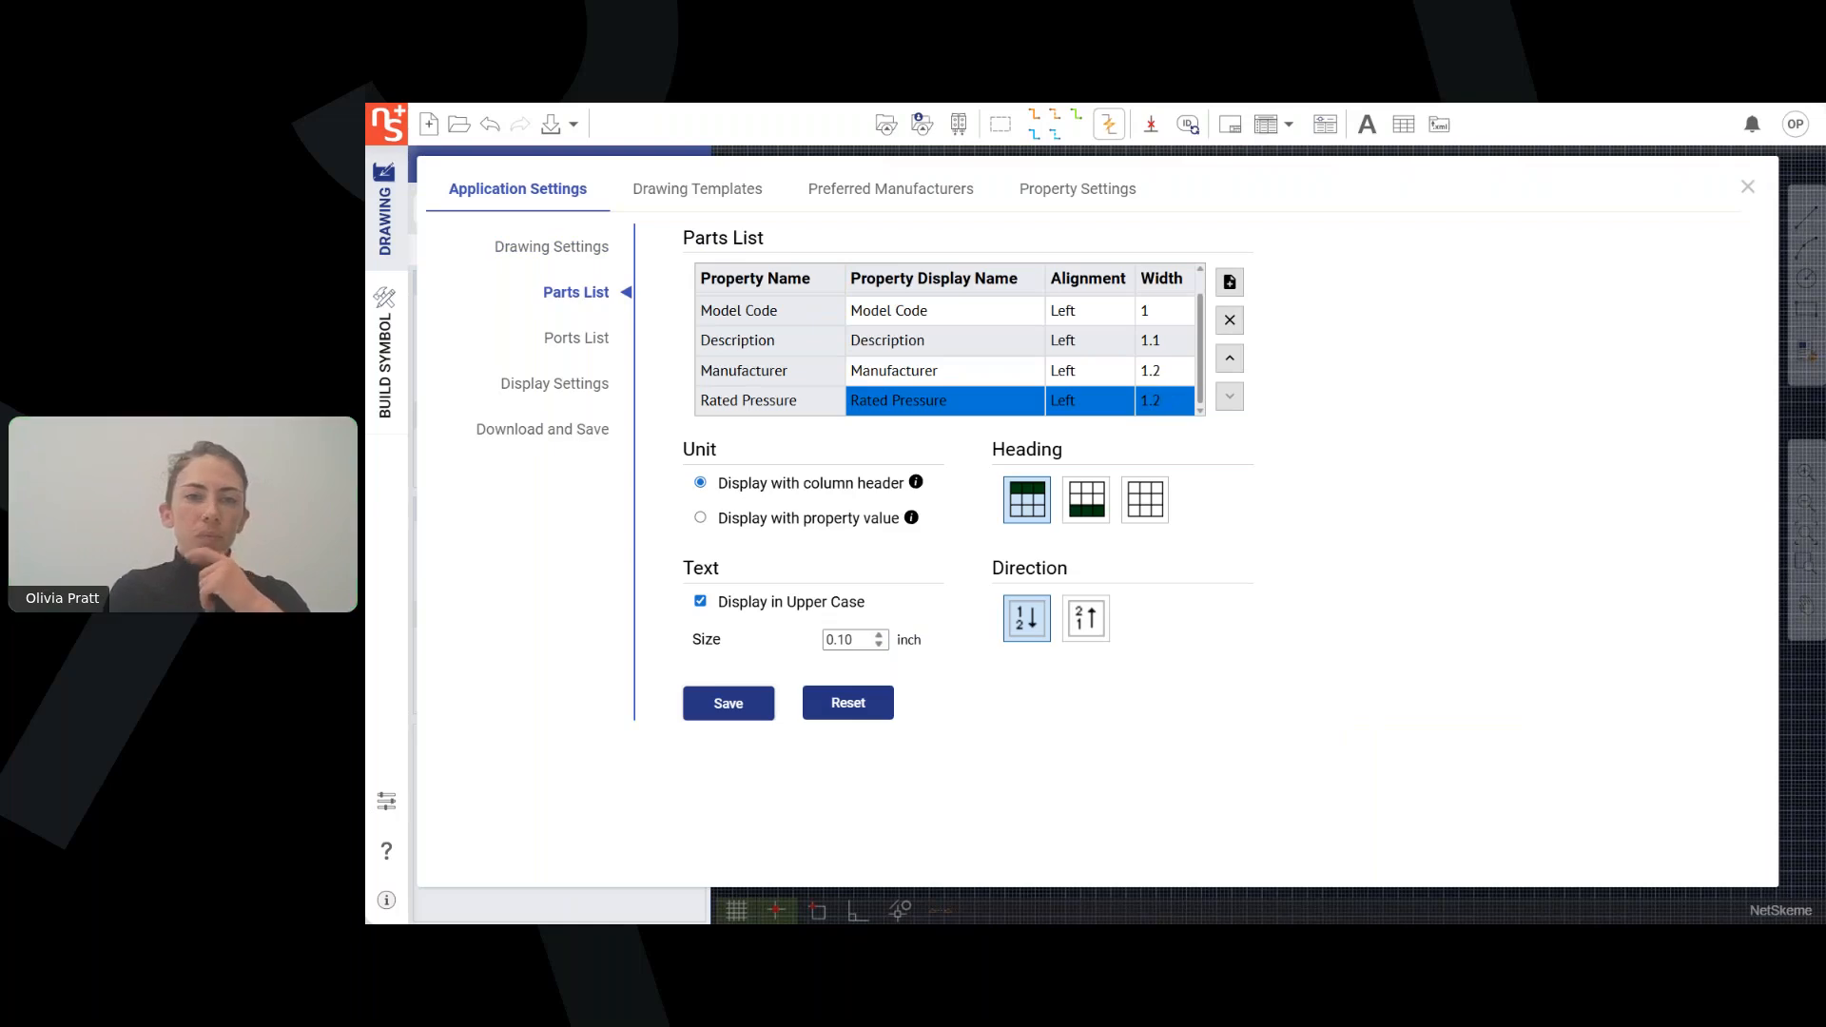
{"action": "left_click", "coordinate": [730, 709]}
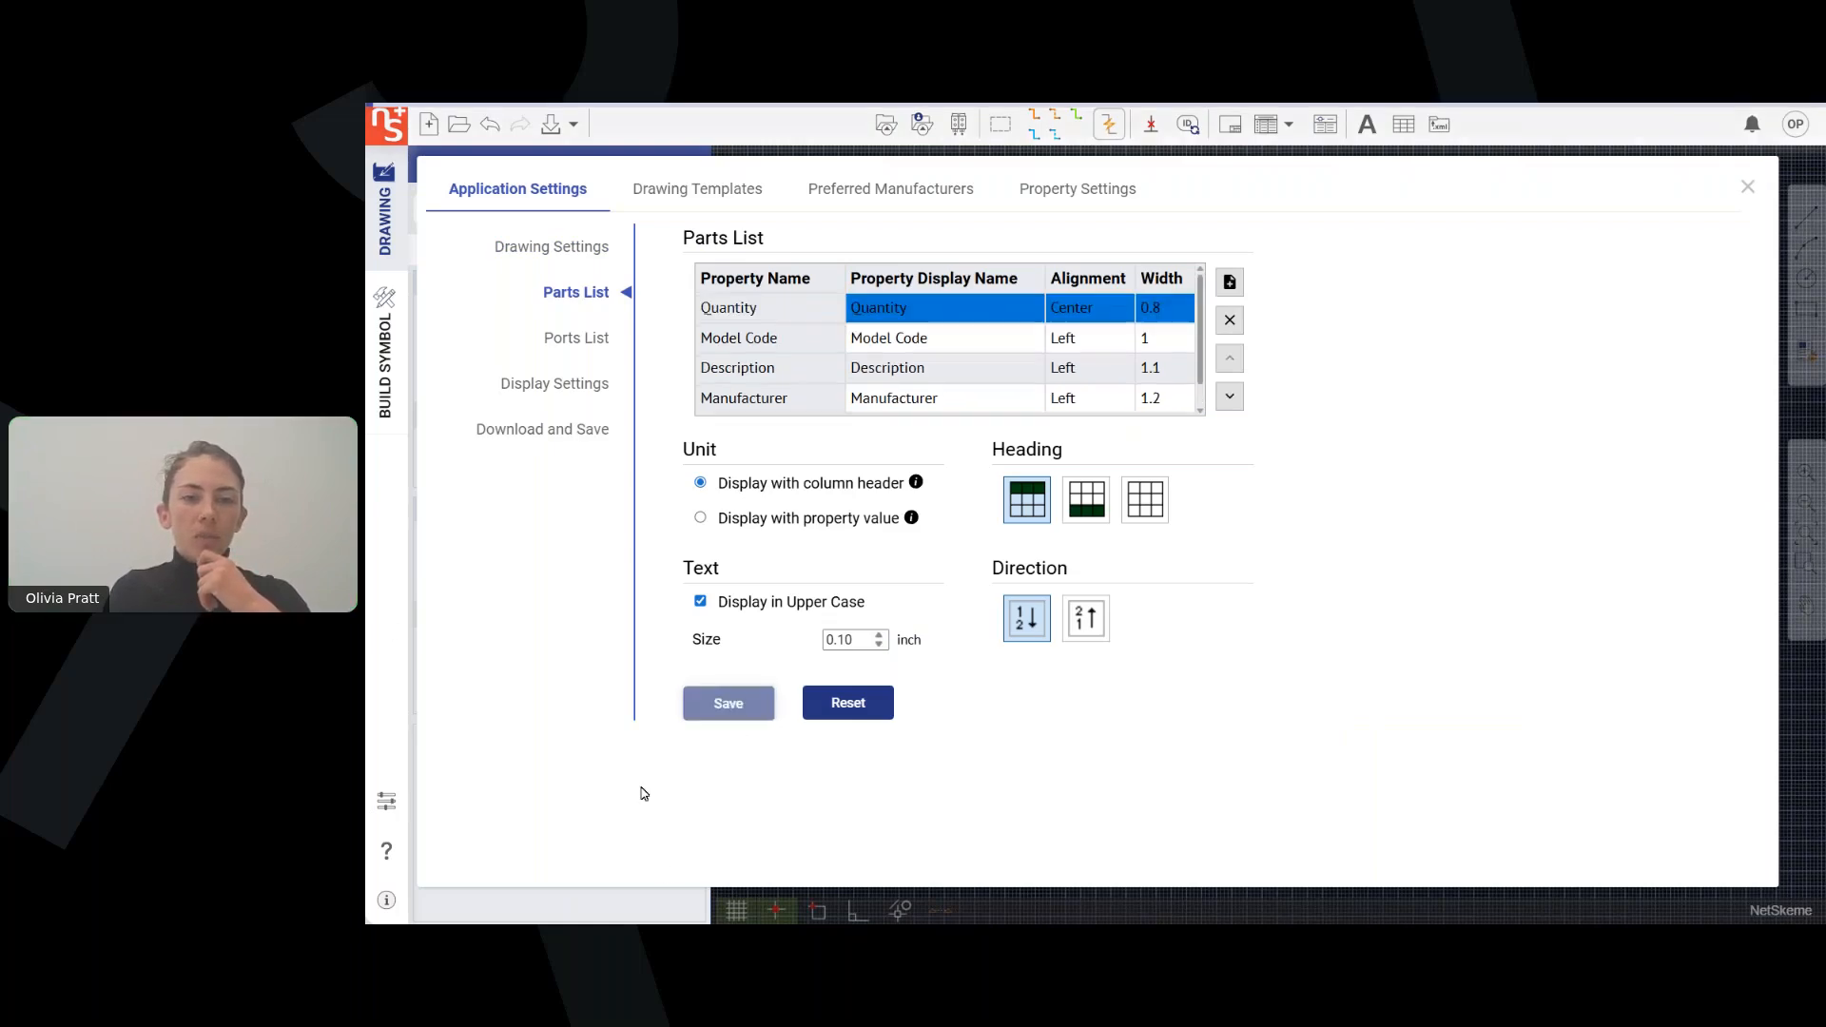
{"action": "left_click", "coordinate": [1749, 187]}
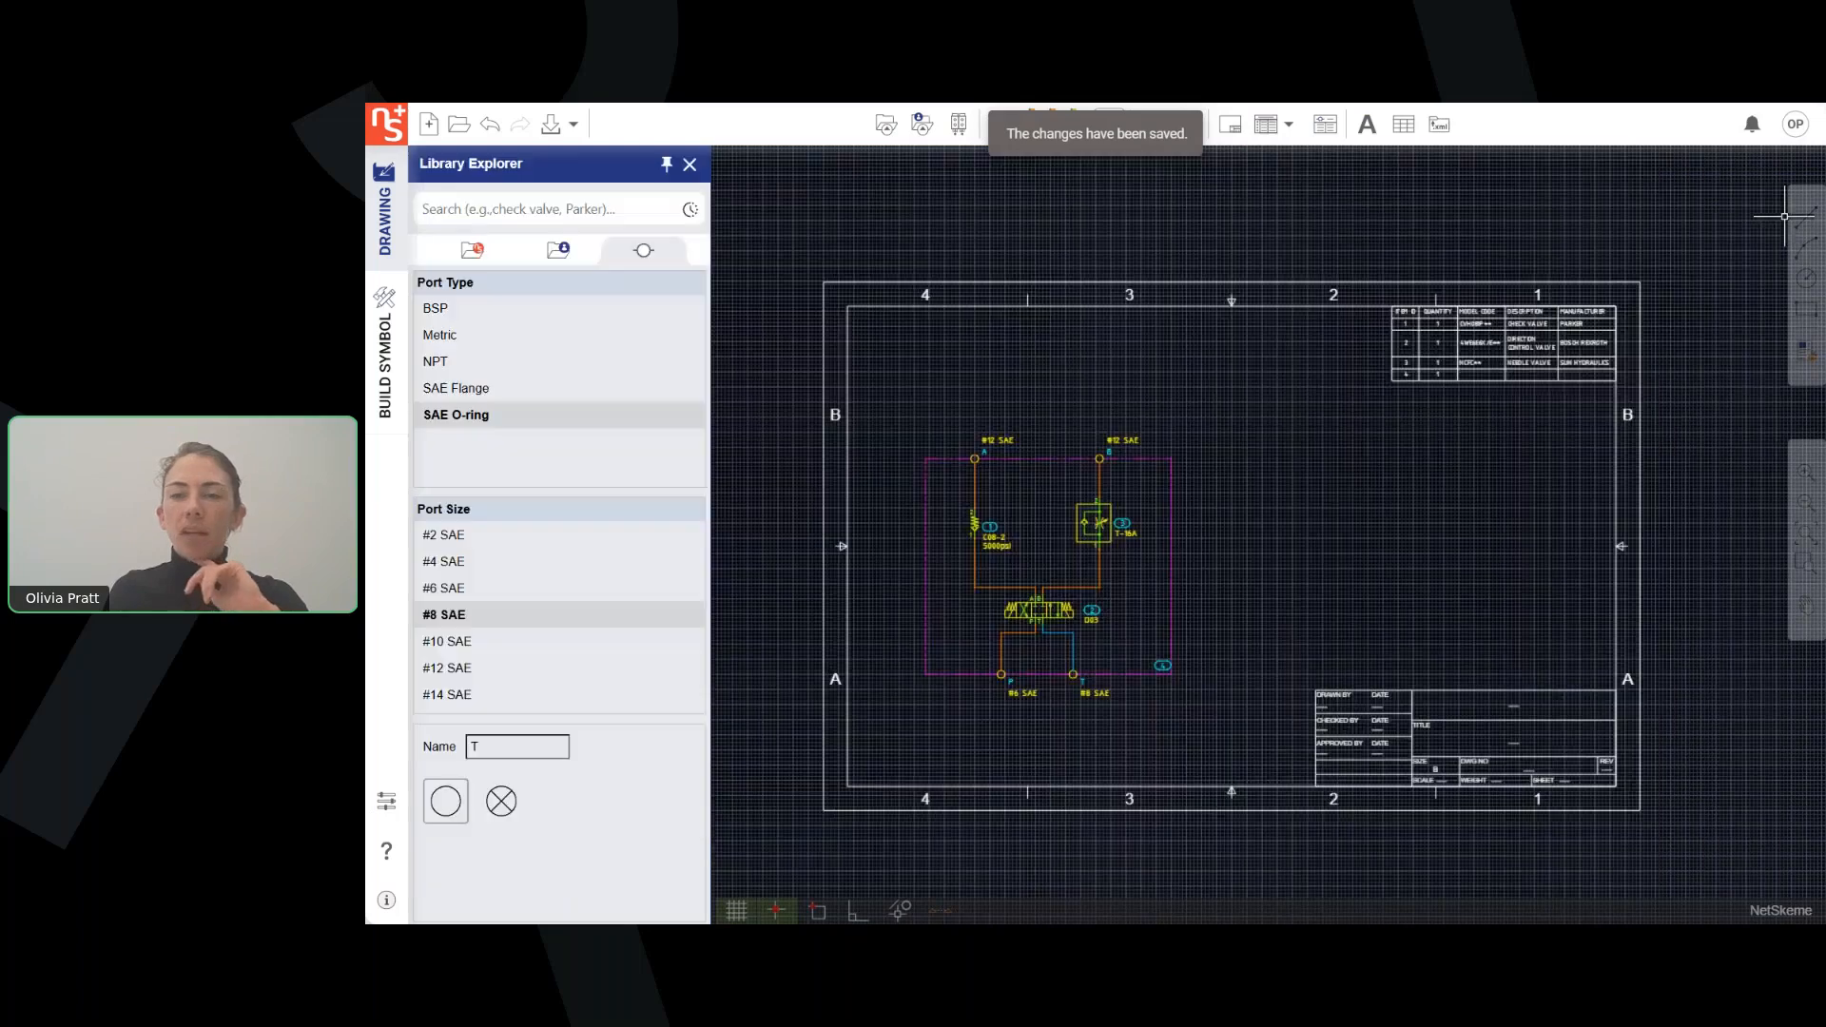
Regenerate the parts list in the drawing so it includes the Rated Pressure column.
{"action": "scroll", "coordinate": [1383, 615], "scroll_direction": "up", "scroll_amount": 3}
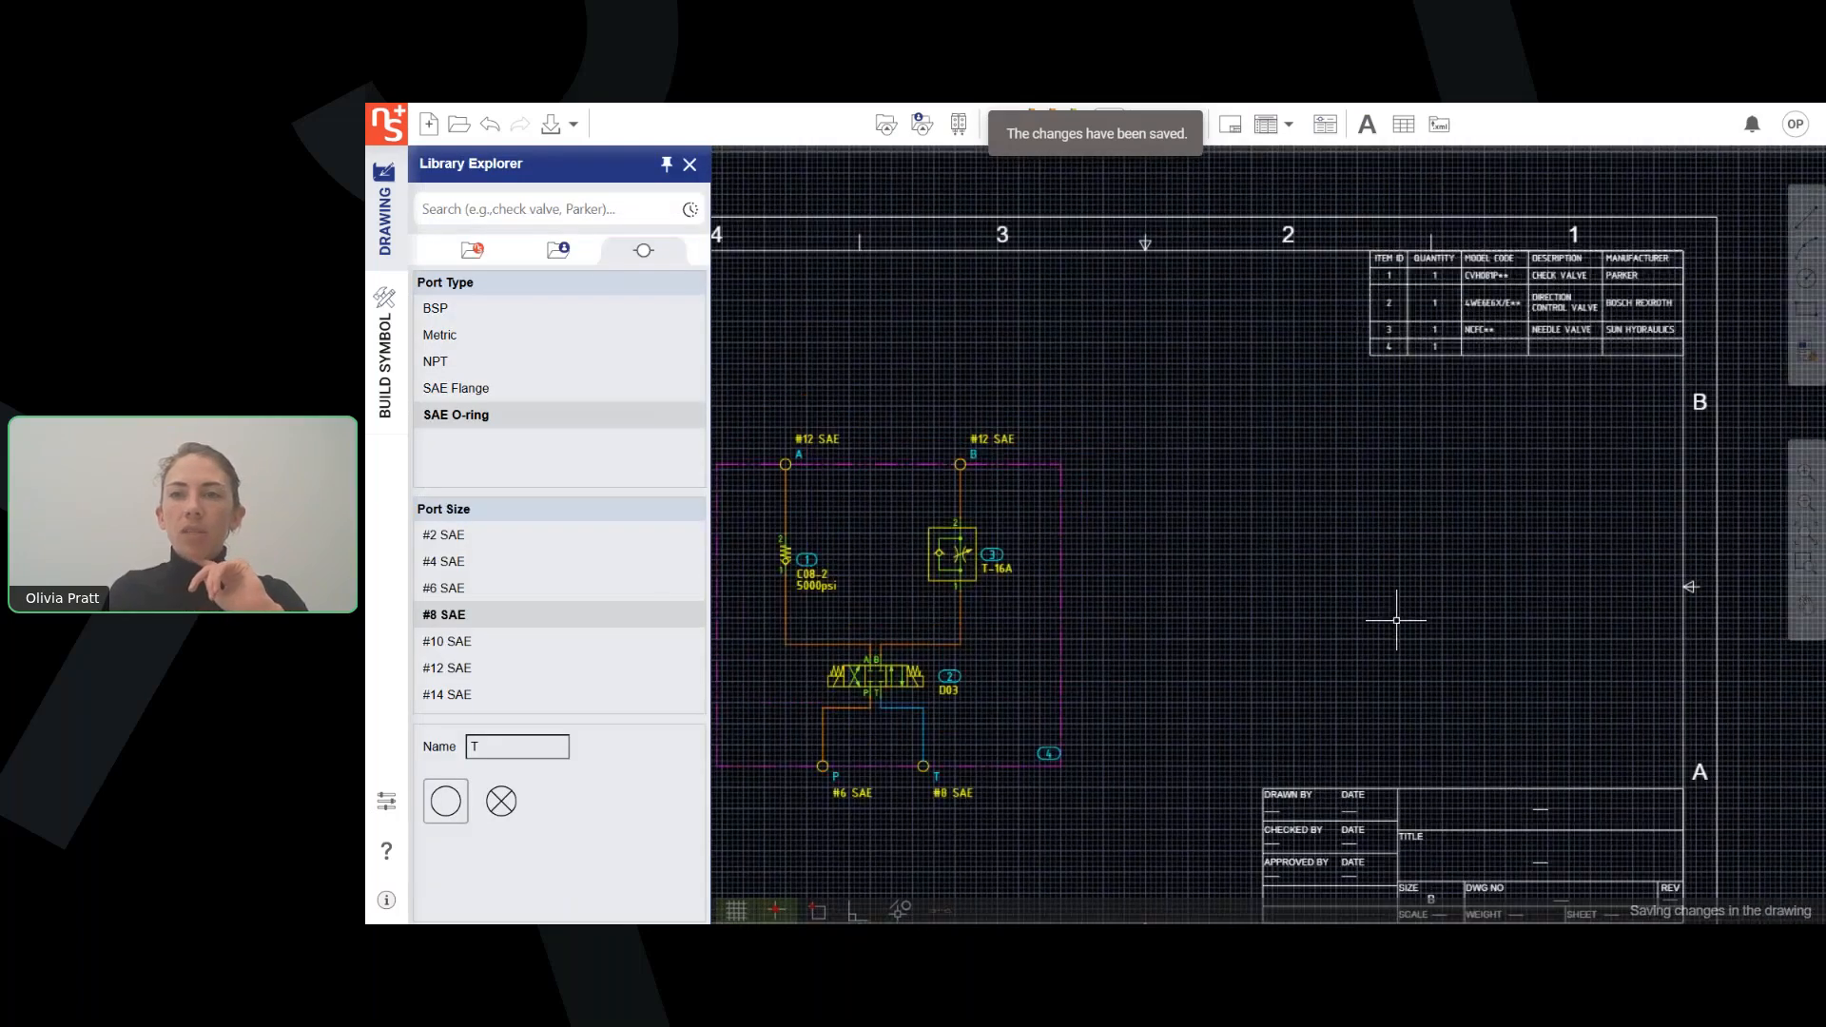
{"action": "left_click", "coordinate": [1268, 129]}
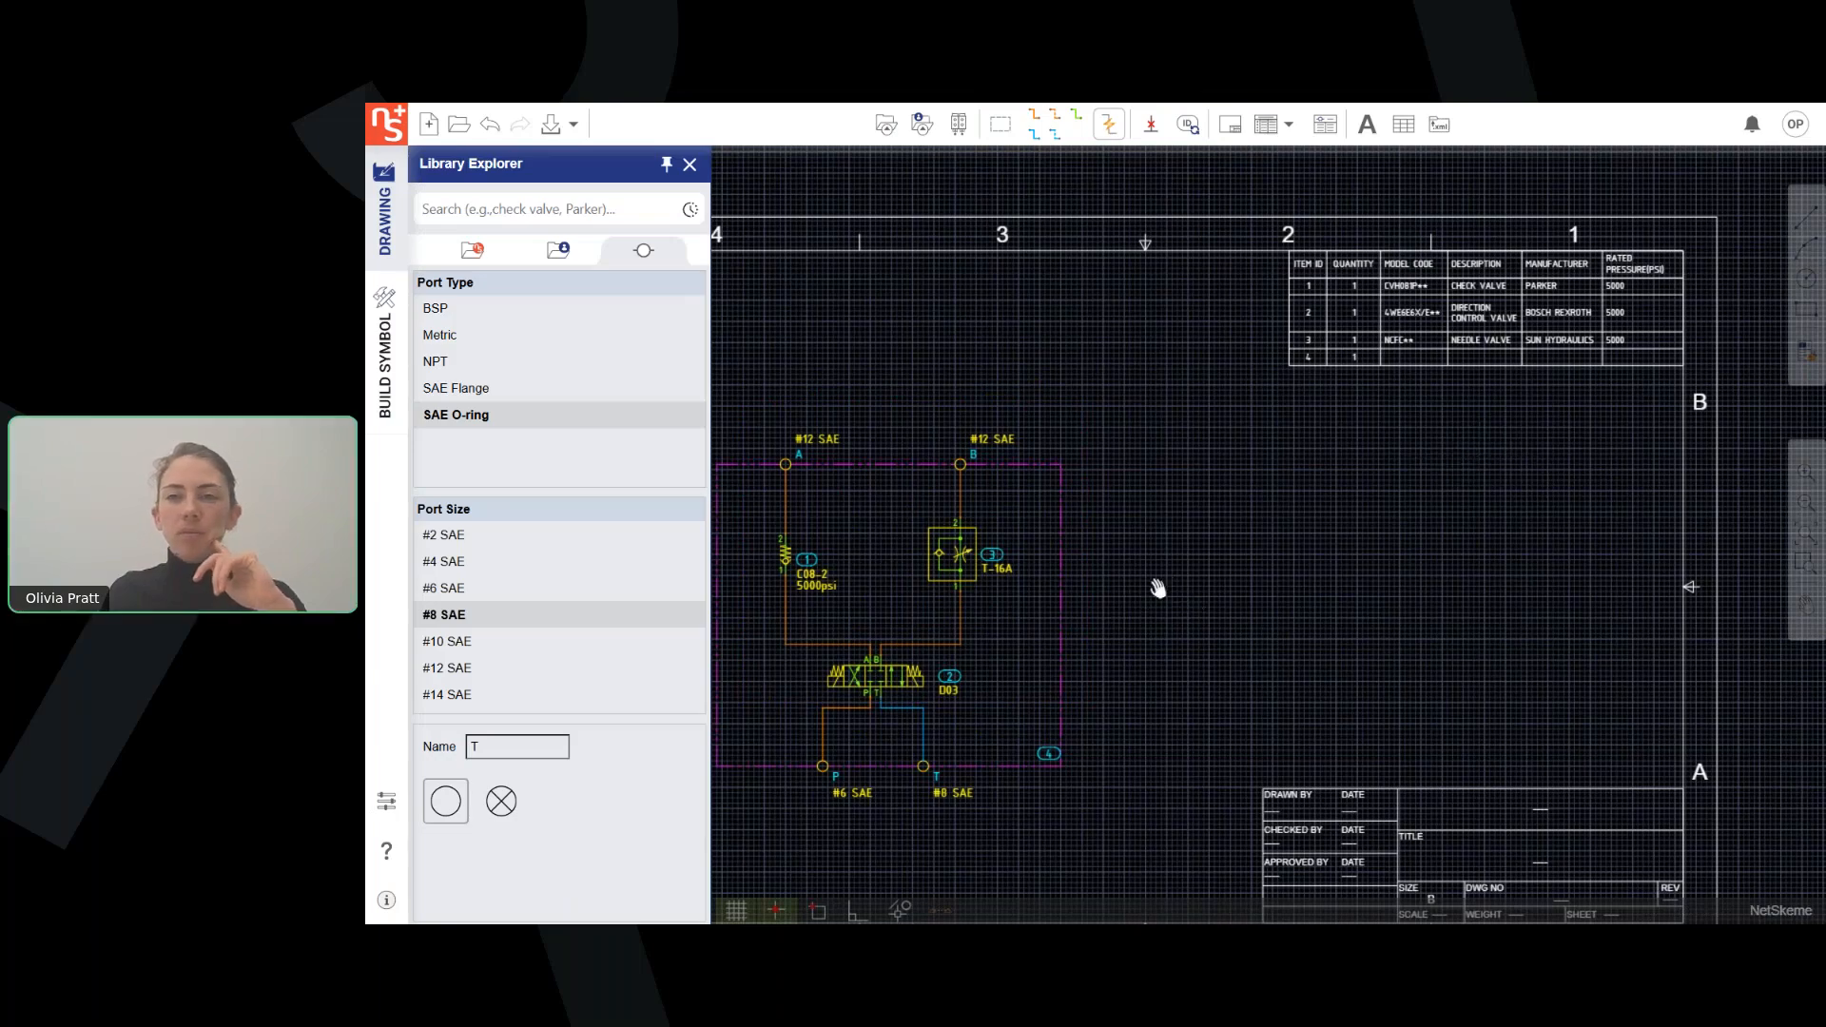
{"action": "middle_click_drag", "start_coordinate": [1159, 589], "coordinate": [1288, 591]}
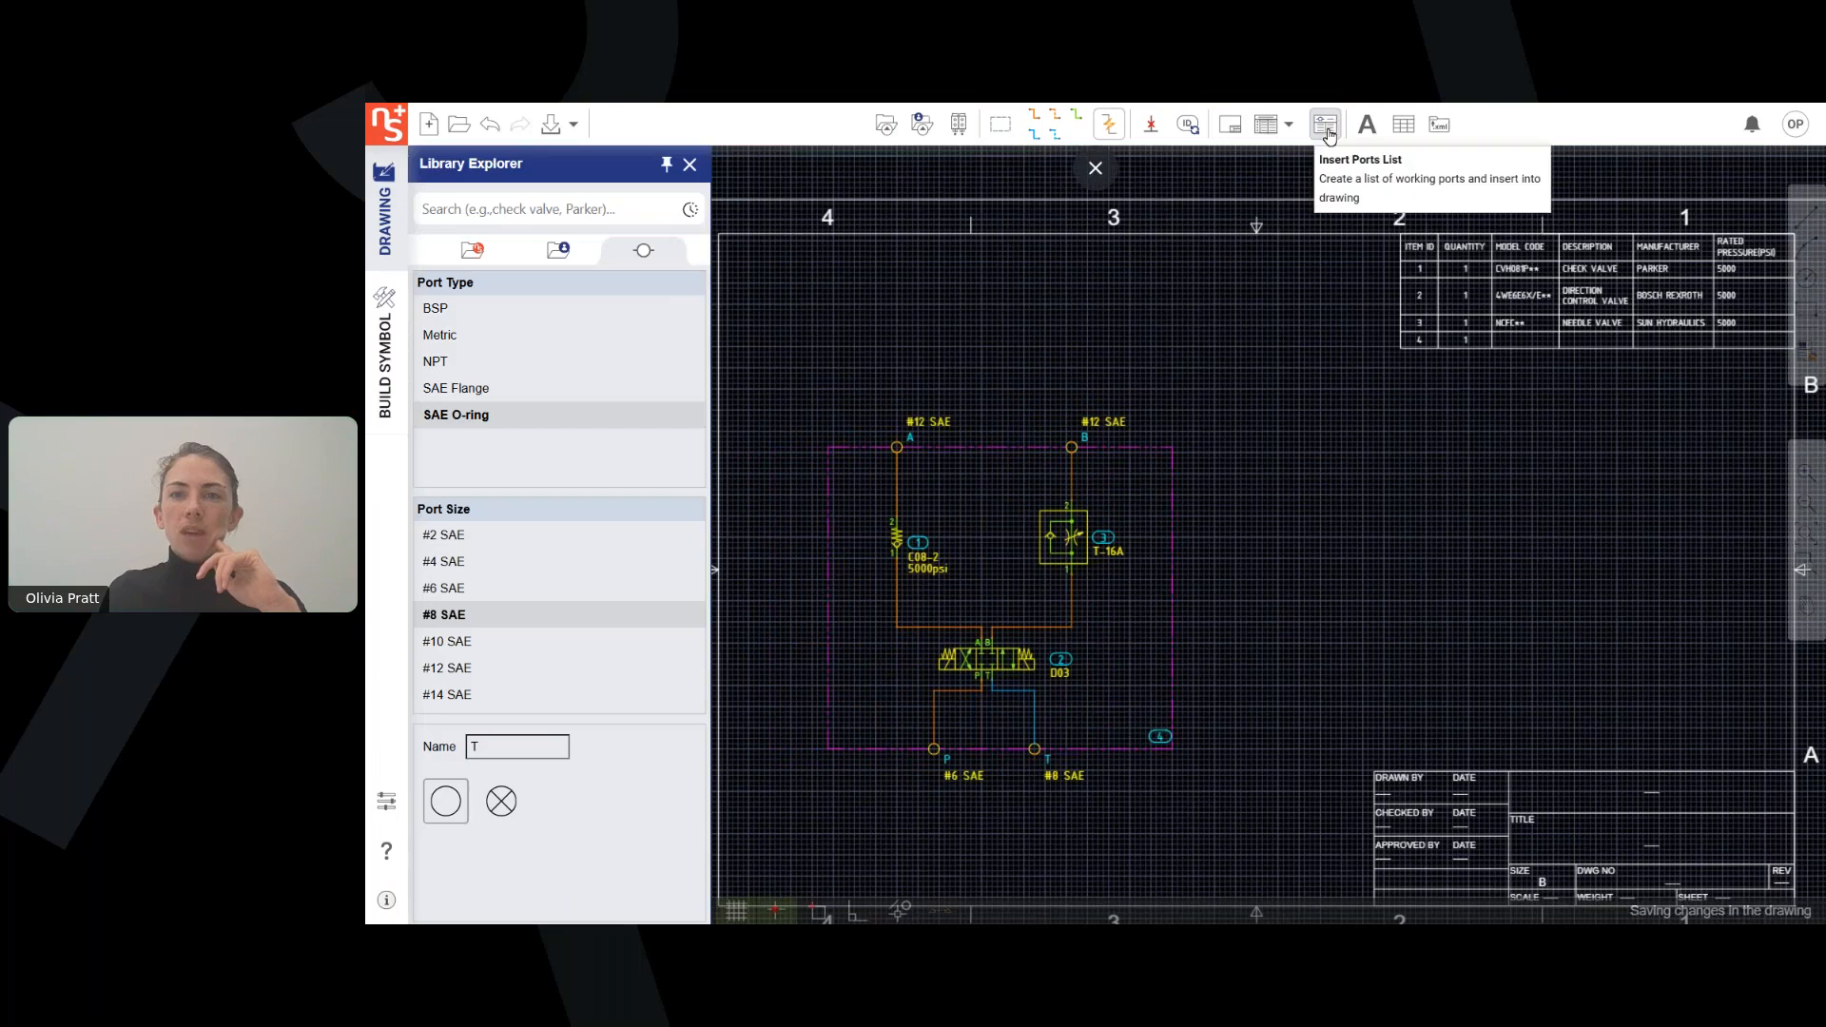
Insert a ports list in the upper left corner of the drawing frame.
{"action": "left_click", "coordinate": [1328, 130]}
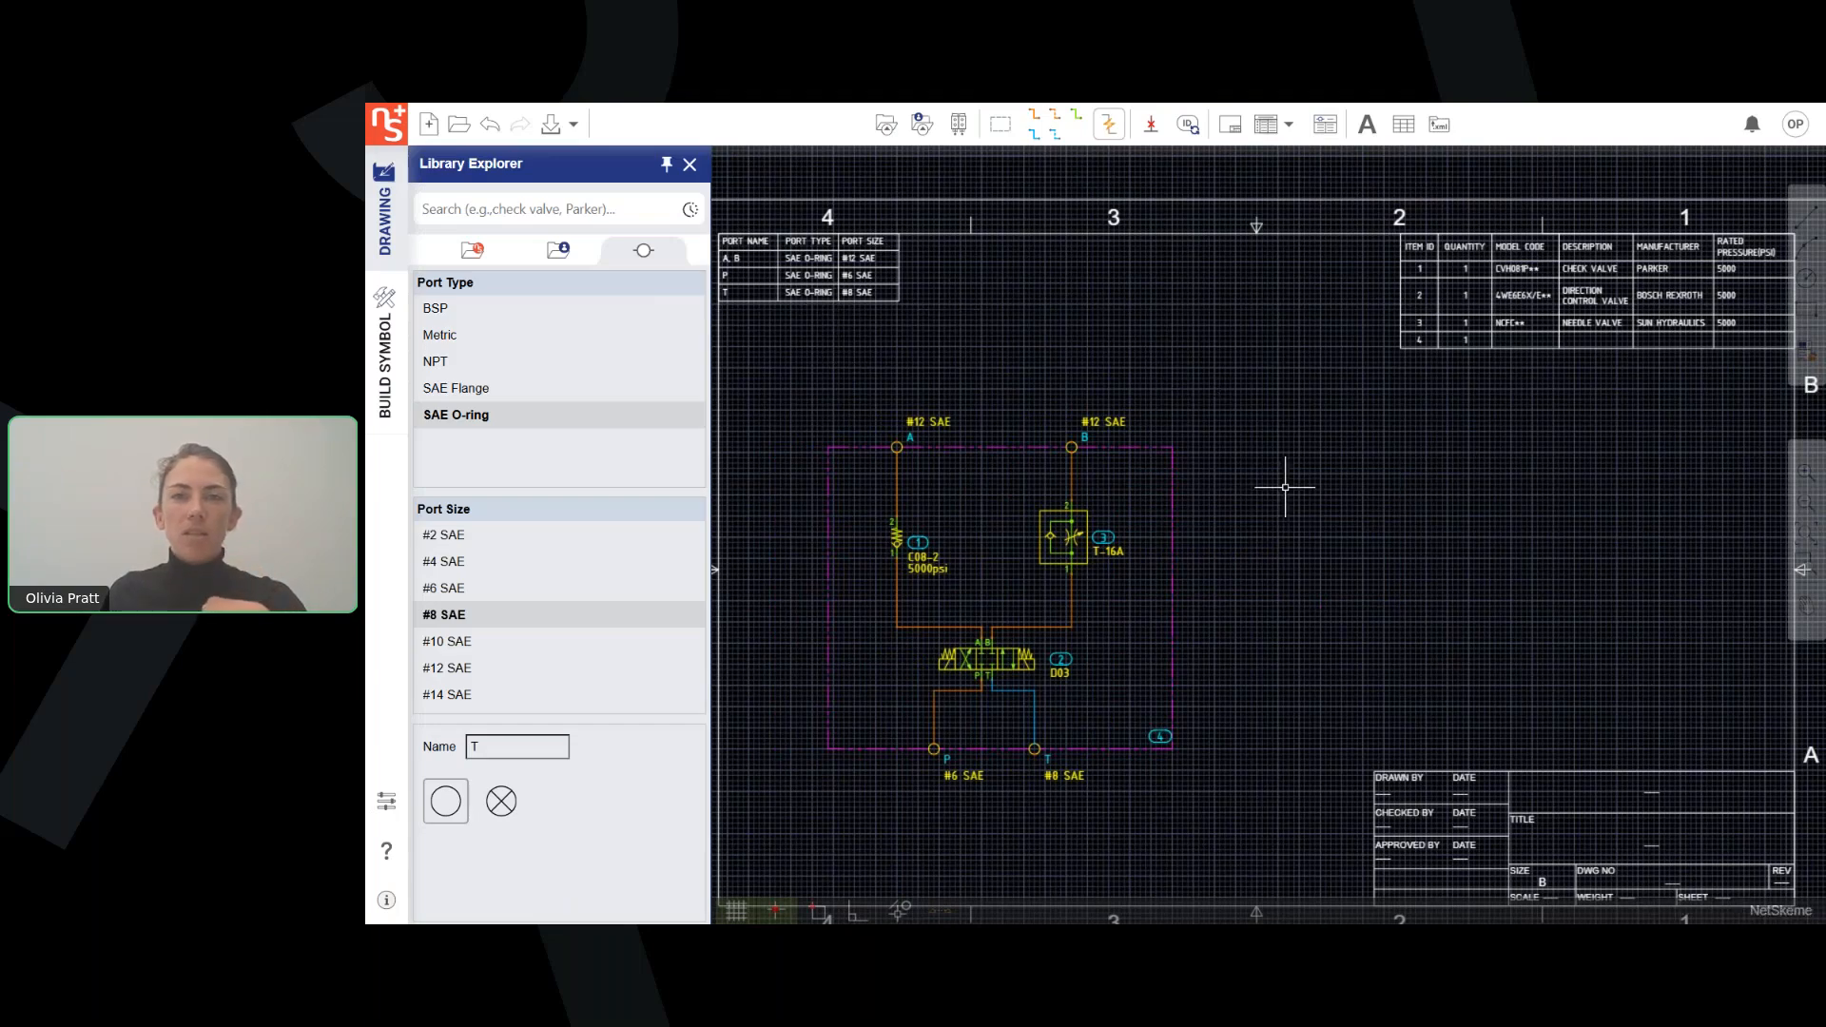
{"action": "scroll", "coordinate": [1313, 466], "scroll_direction": "down", "scroll_amount": 3}
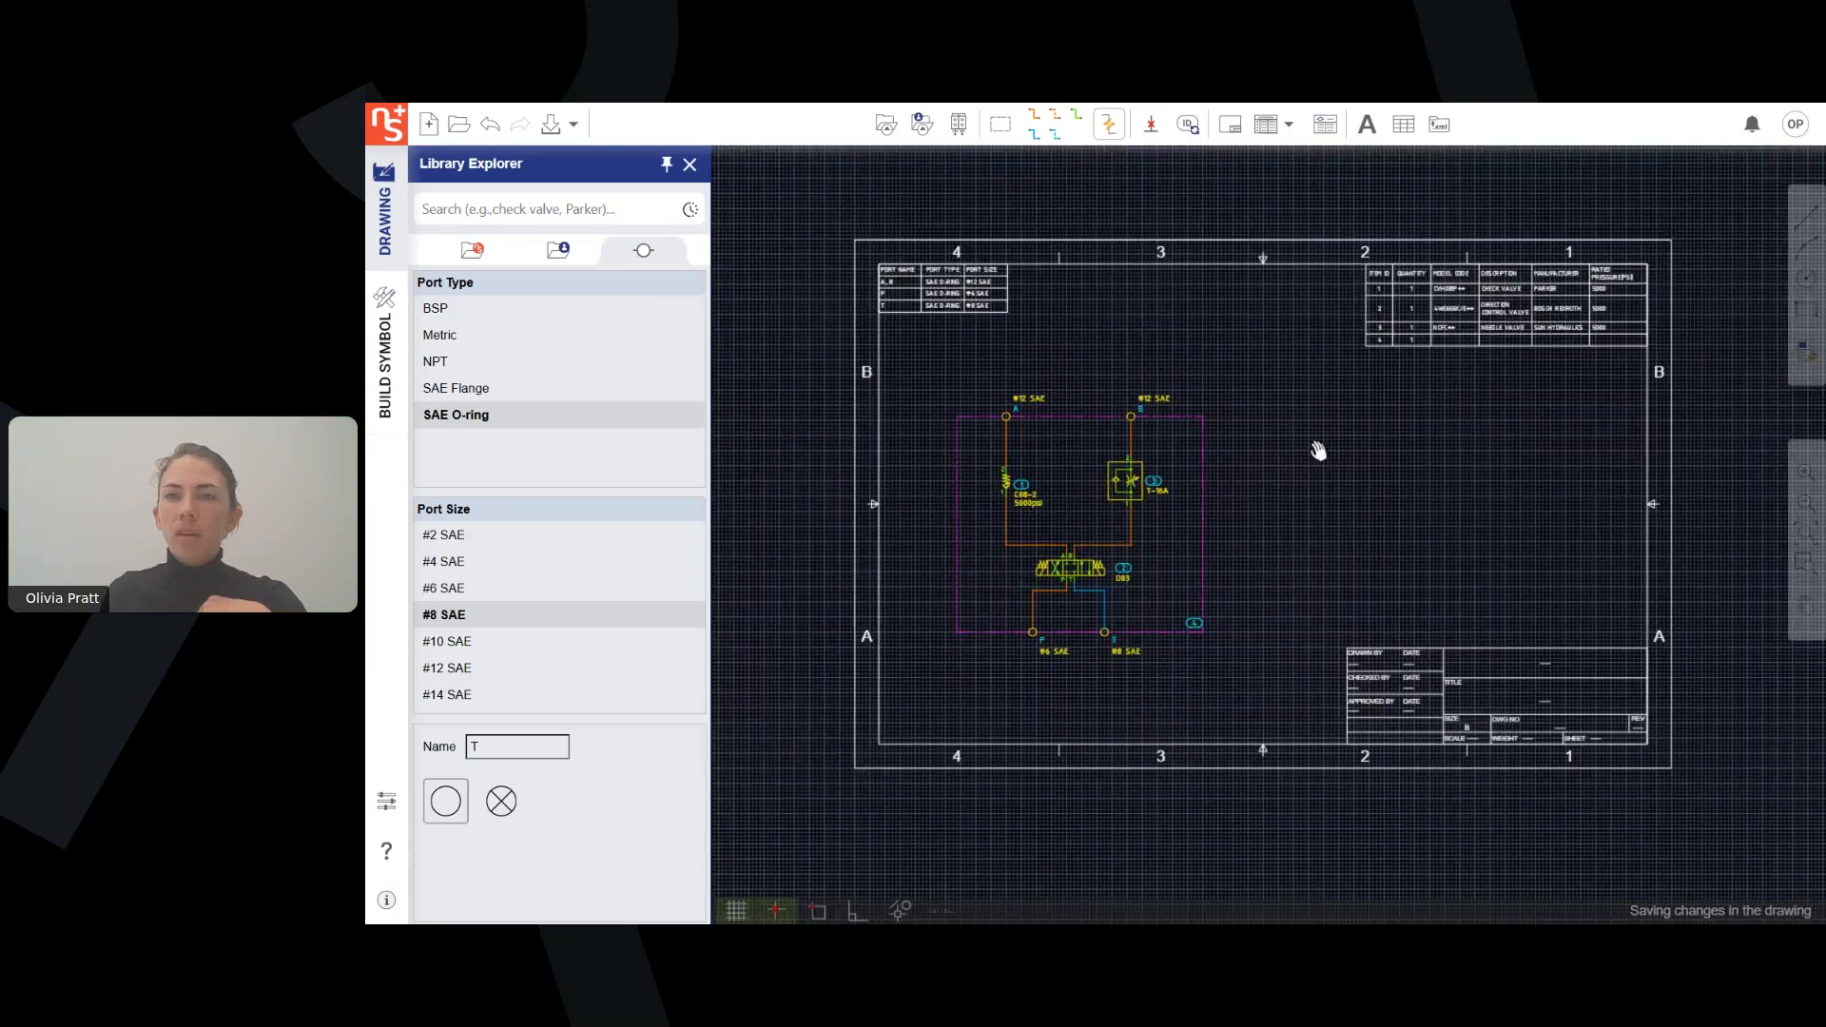
{"action": "scroll", "coordinate": [1321, 426], "scroll_direction": "up", "scroll_amount": 4}
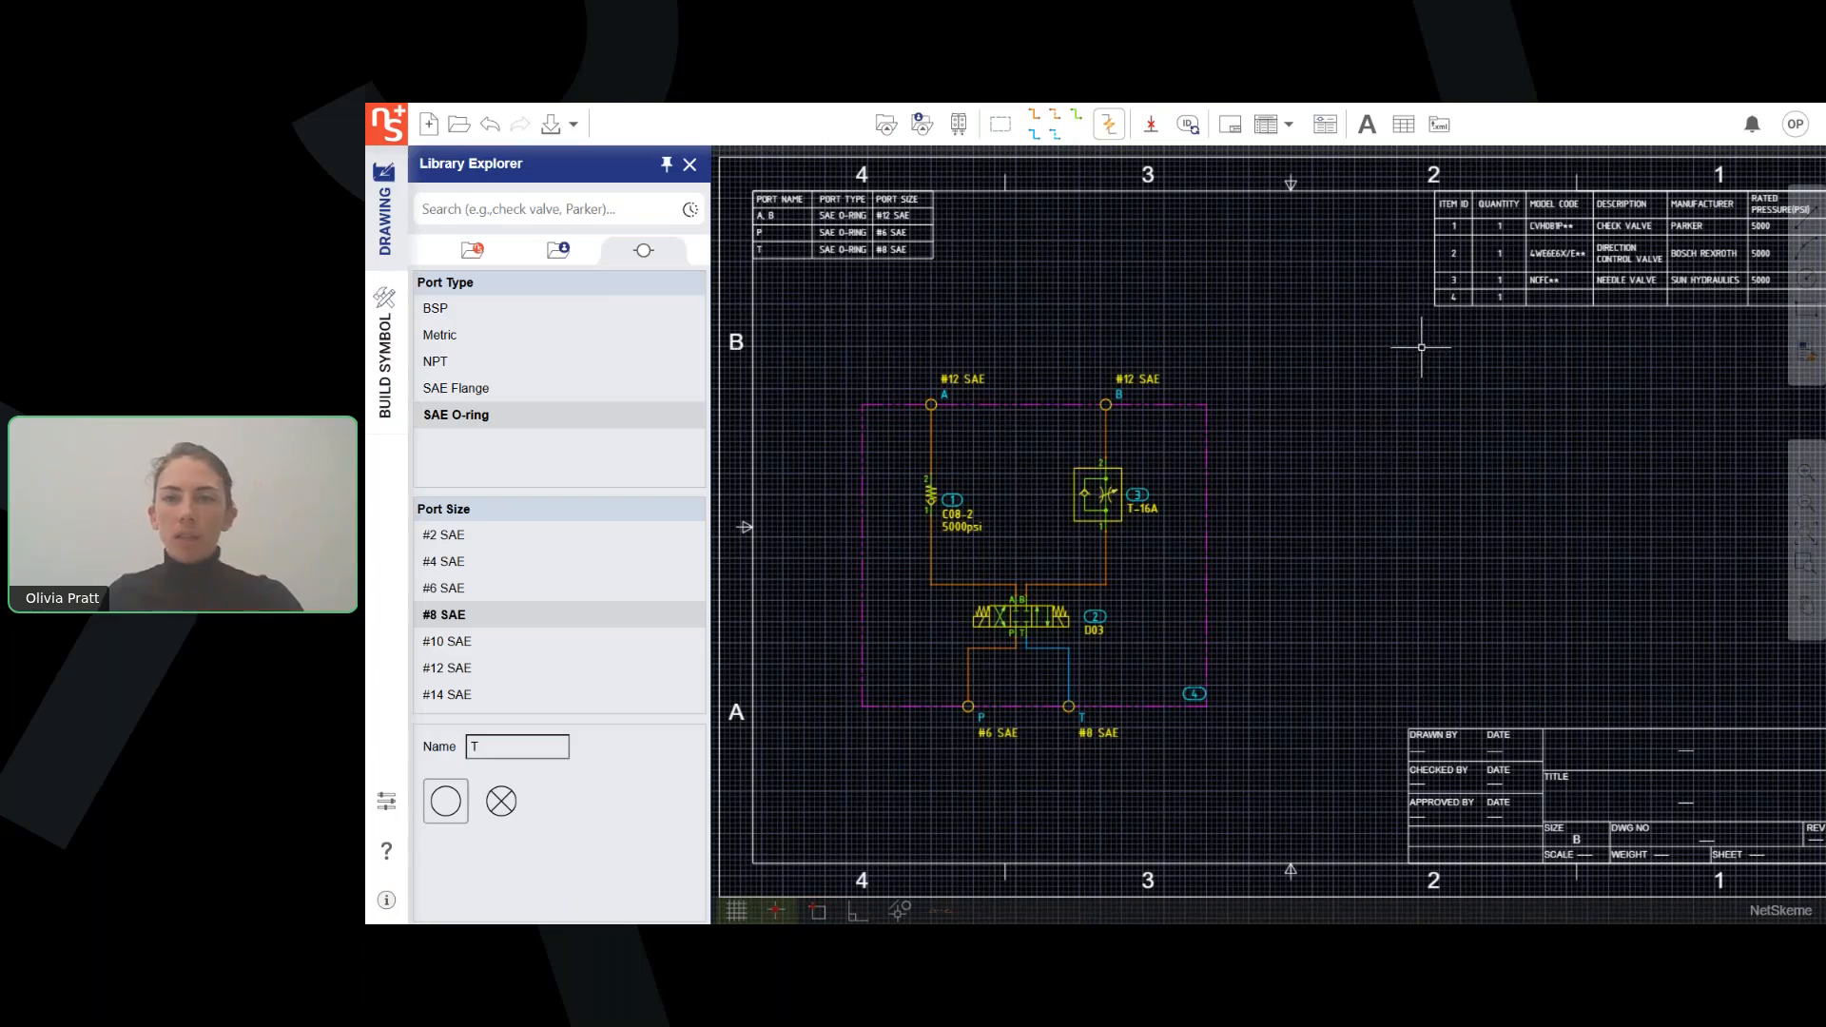
Generate the manifold's net list with Export Manifold Data, insert it in the empty area right of the manifold, and close without exporting.
{"action": "left_click", "coordinate": [1440, 125]}
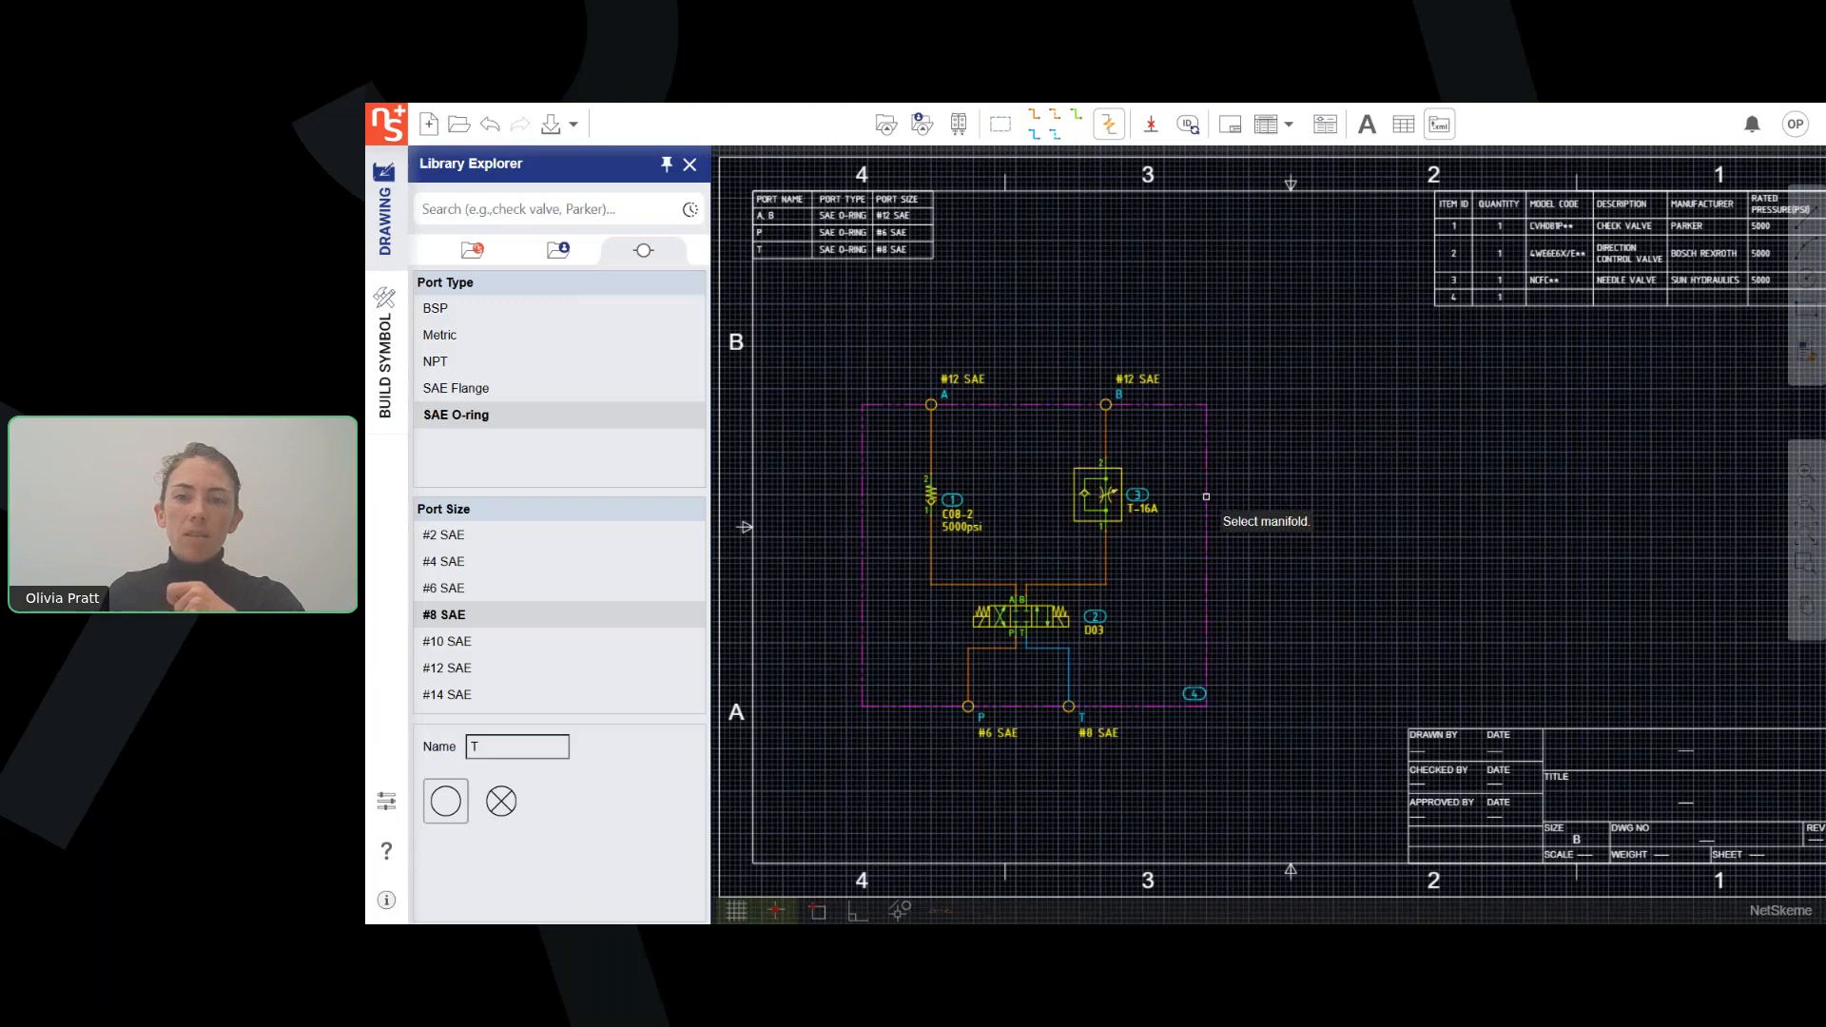
{"action": "left_click", "coordinate": [1184, 473]}
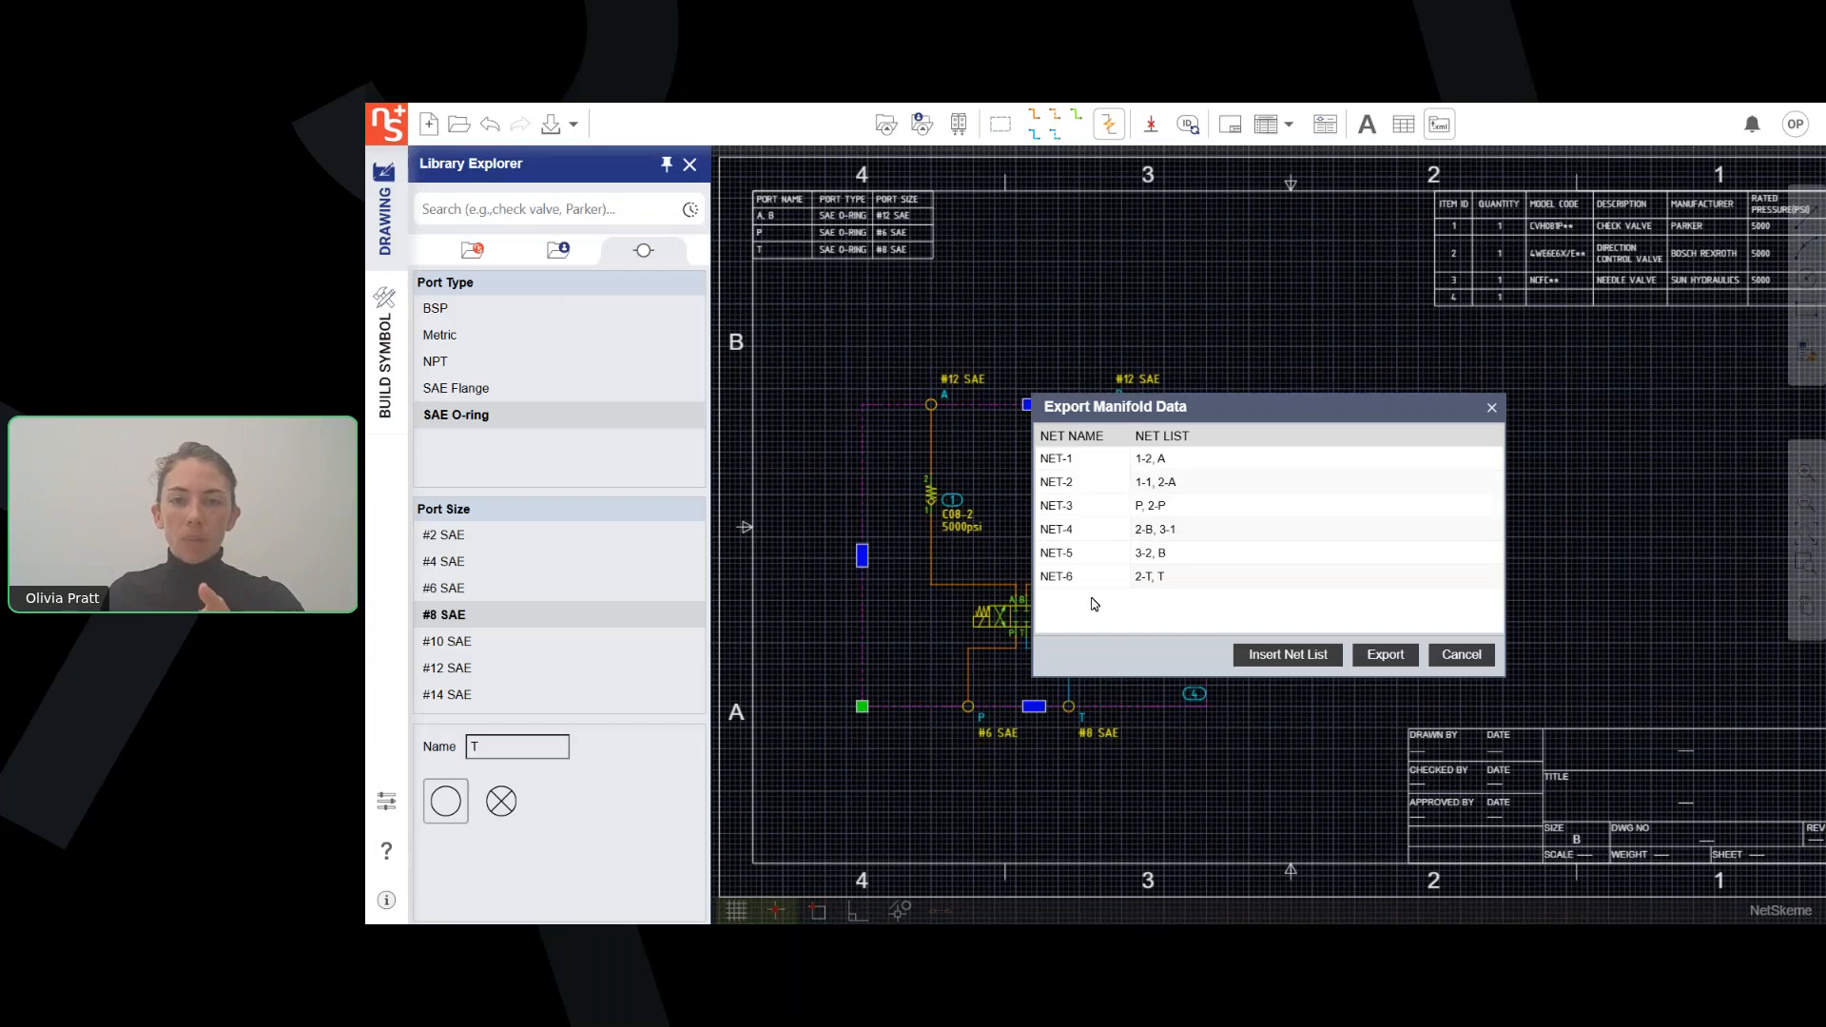
{"action": "left_click", "coordinate": [1307, 663]}
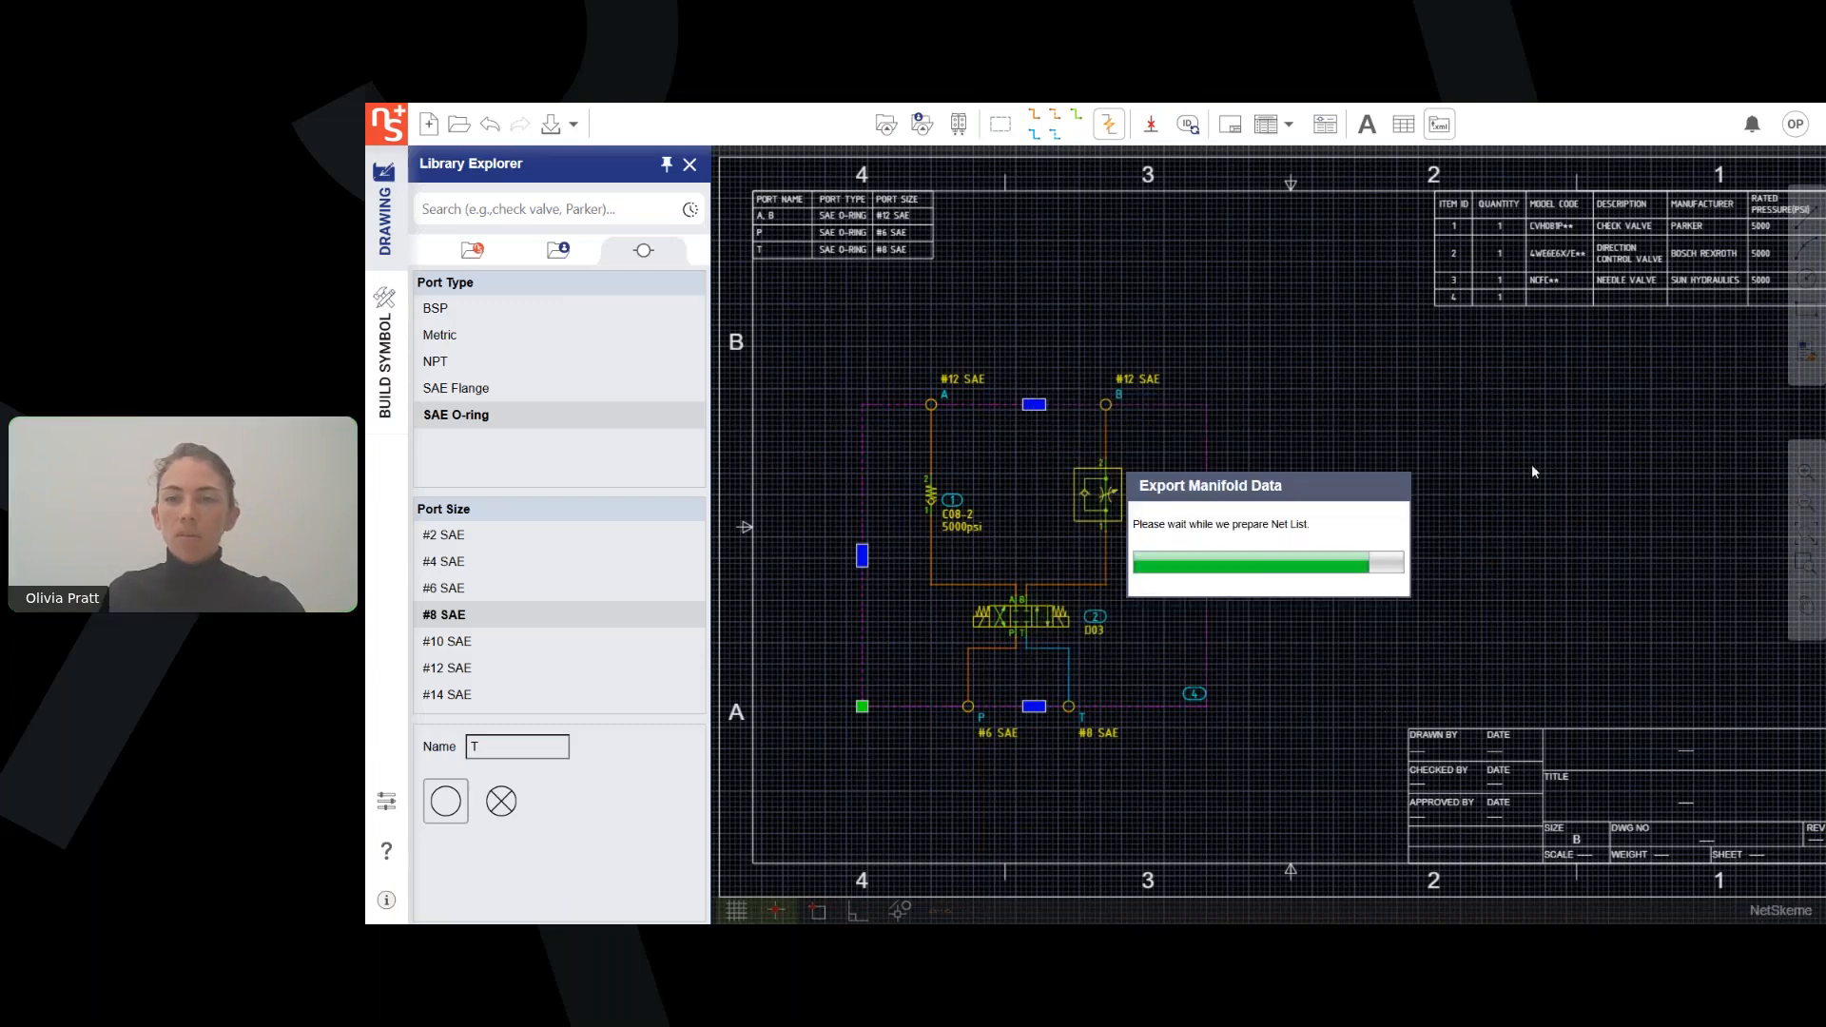
{"action": "left_click", "coordinate": [1512, 511]}
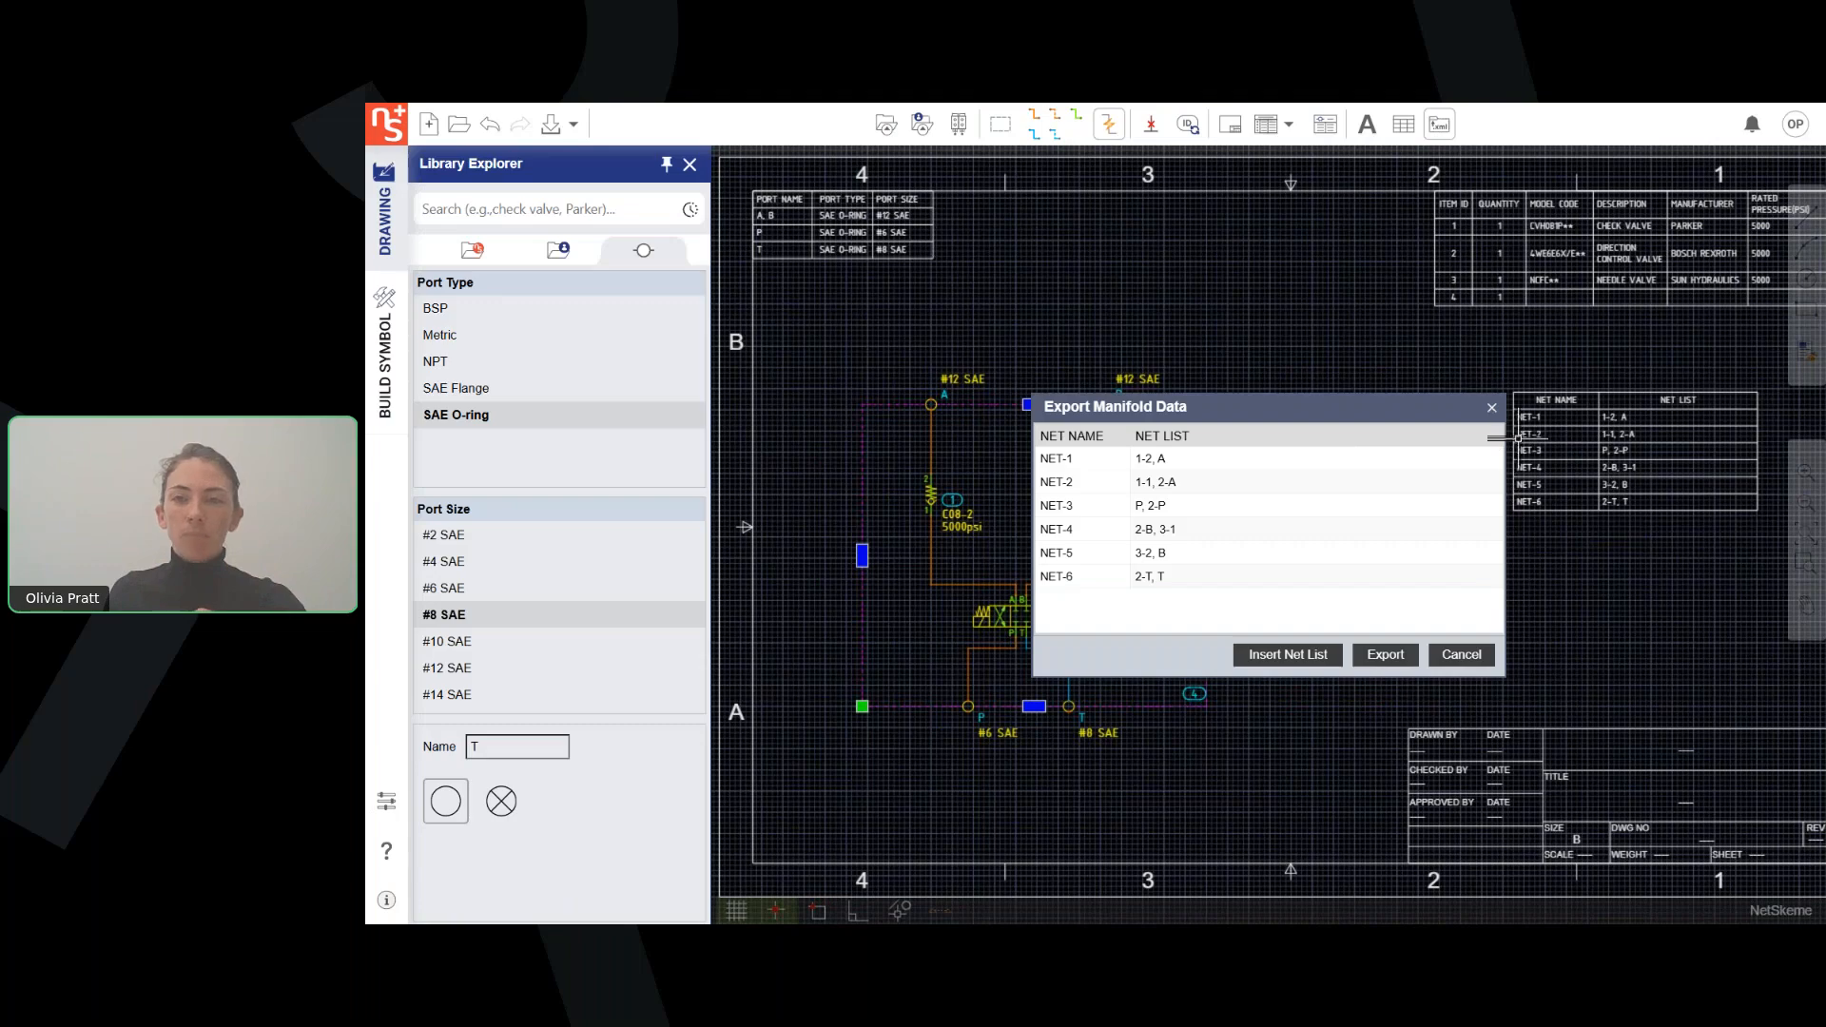
{"action": "left_click", "coordinate": [1462, 654]}
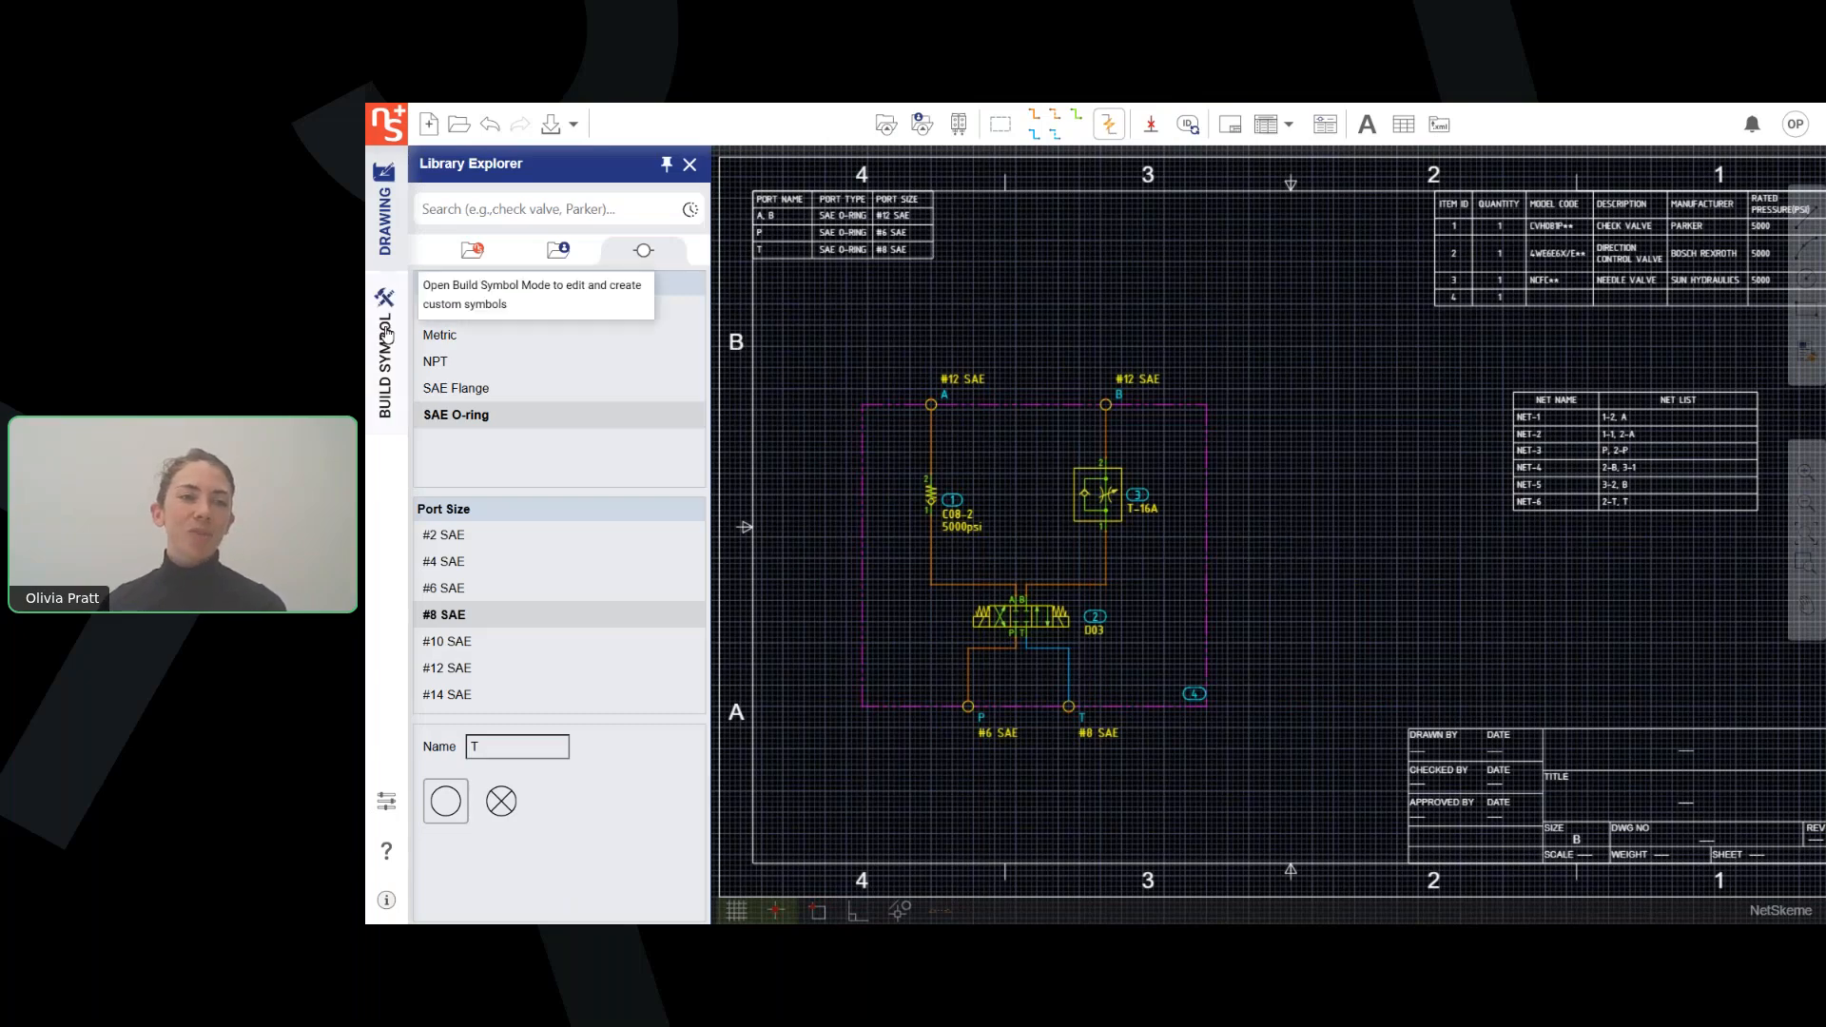
Switch to Build Symbol mode and open the supplied non-stackable, solenoid operated D03/D05 double solenoid, spring centered directional control valve symbols.
{"action": "left_click", "coordinate": [379, 379]}
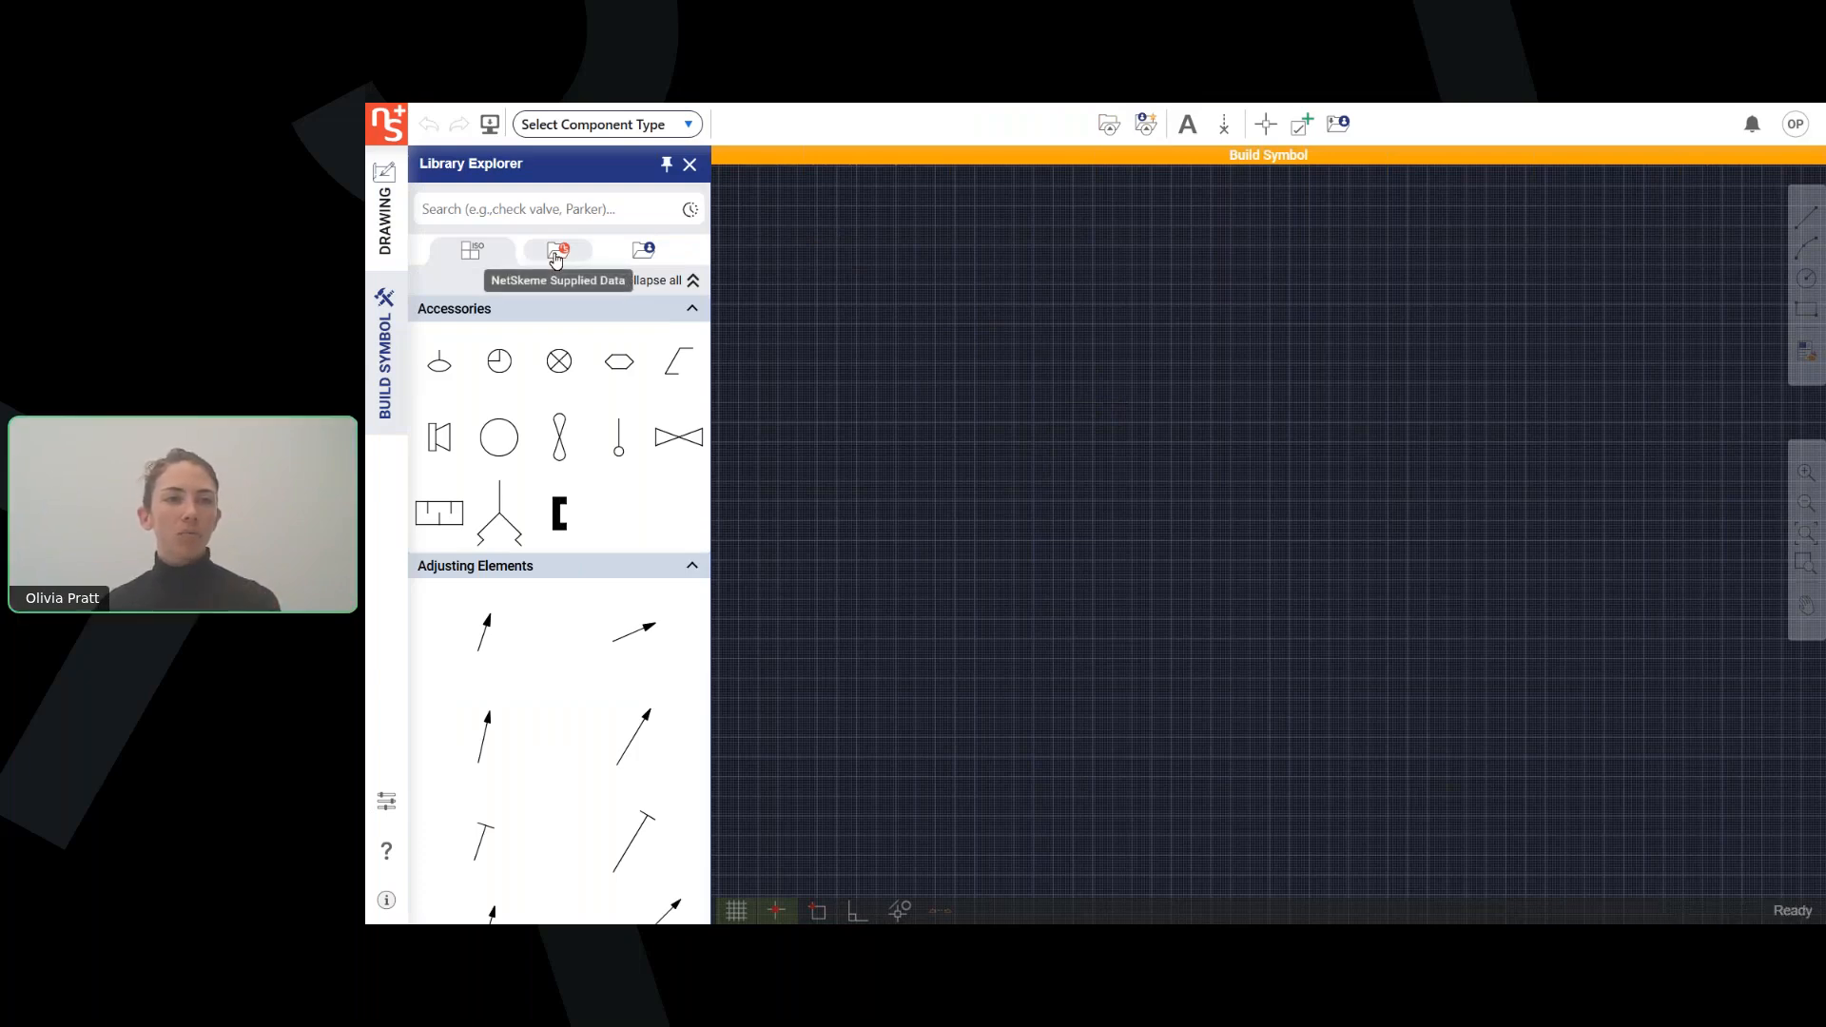
{"action": "left_click", "coordinate": [556, 252]}
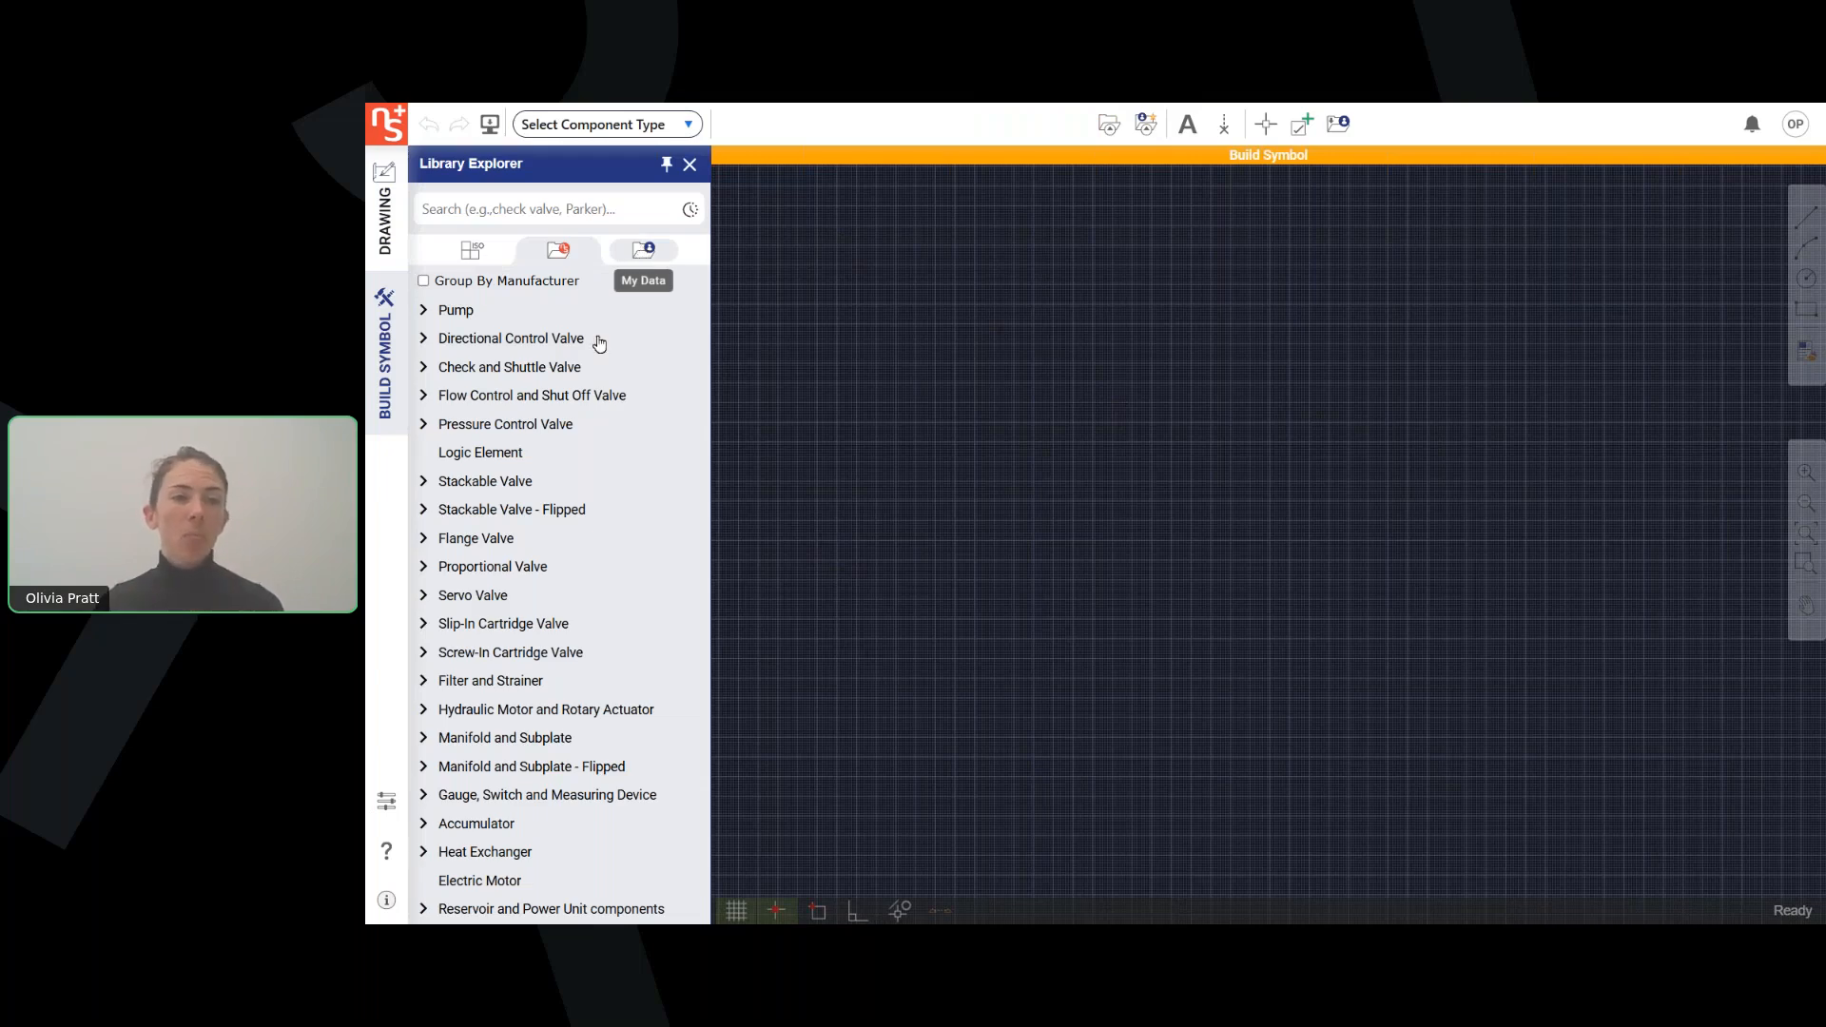
{"action": "left_click", "coordinate": [425, 339]}
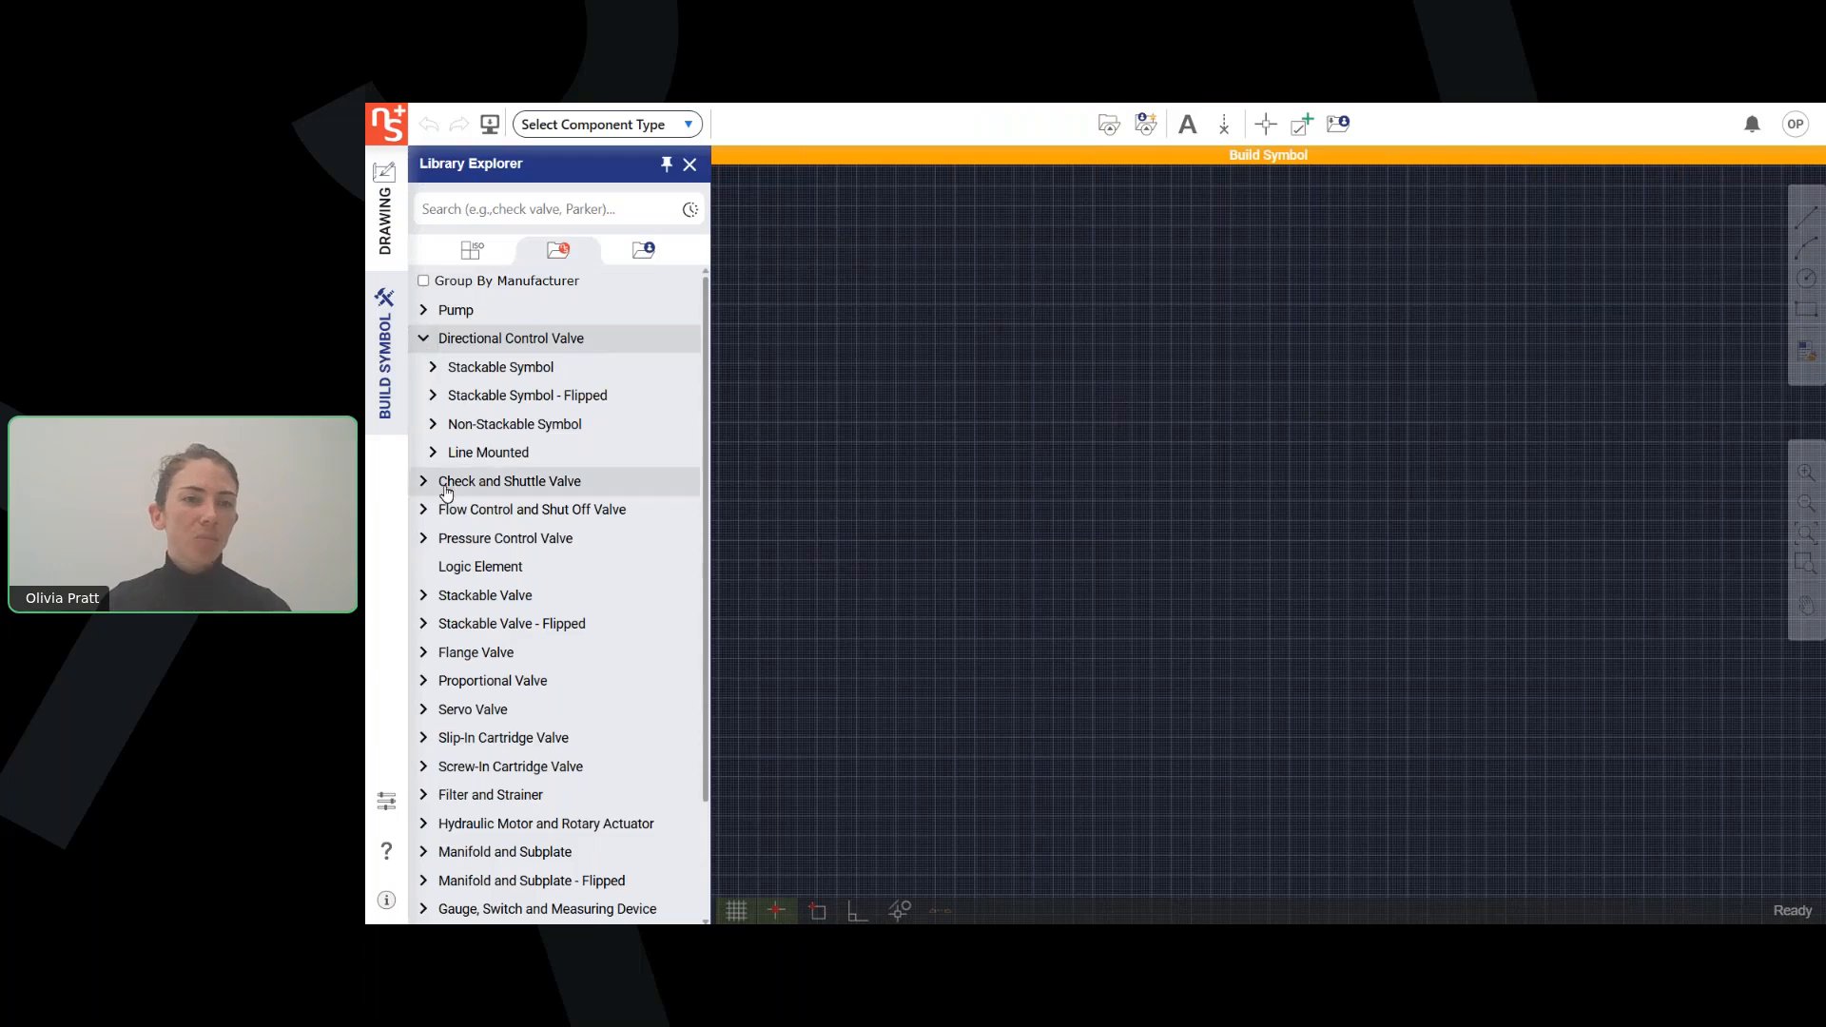
{"action": "left_click", "coordinate": [434, 428]}
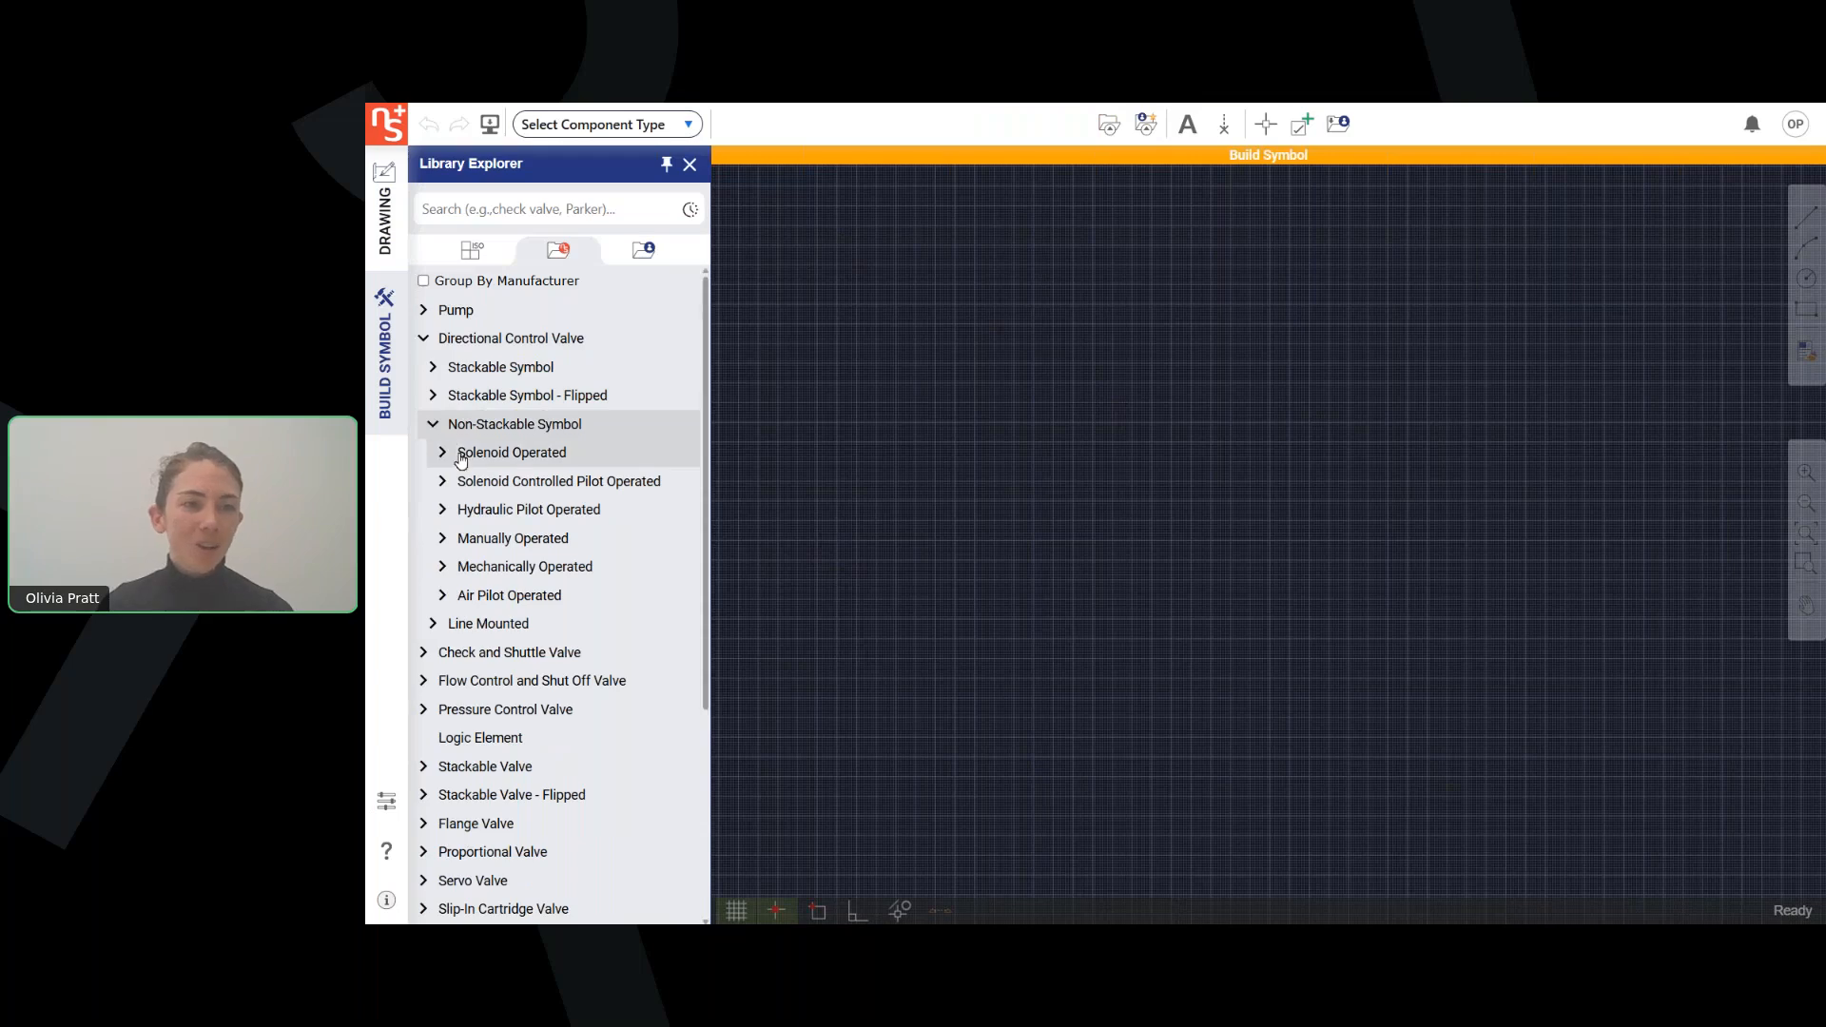
{"action": "left_click", "coordinate": [441, 455]}
{"action": "left_click", "coordinate": [451, 482]}
{"action": "left_click", "coordinate": [461, 538]}
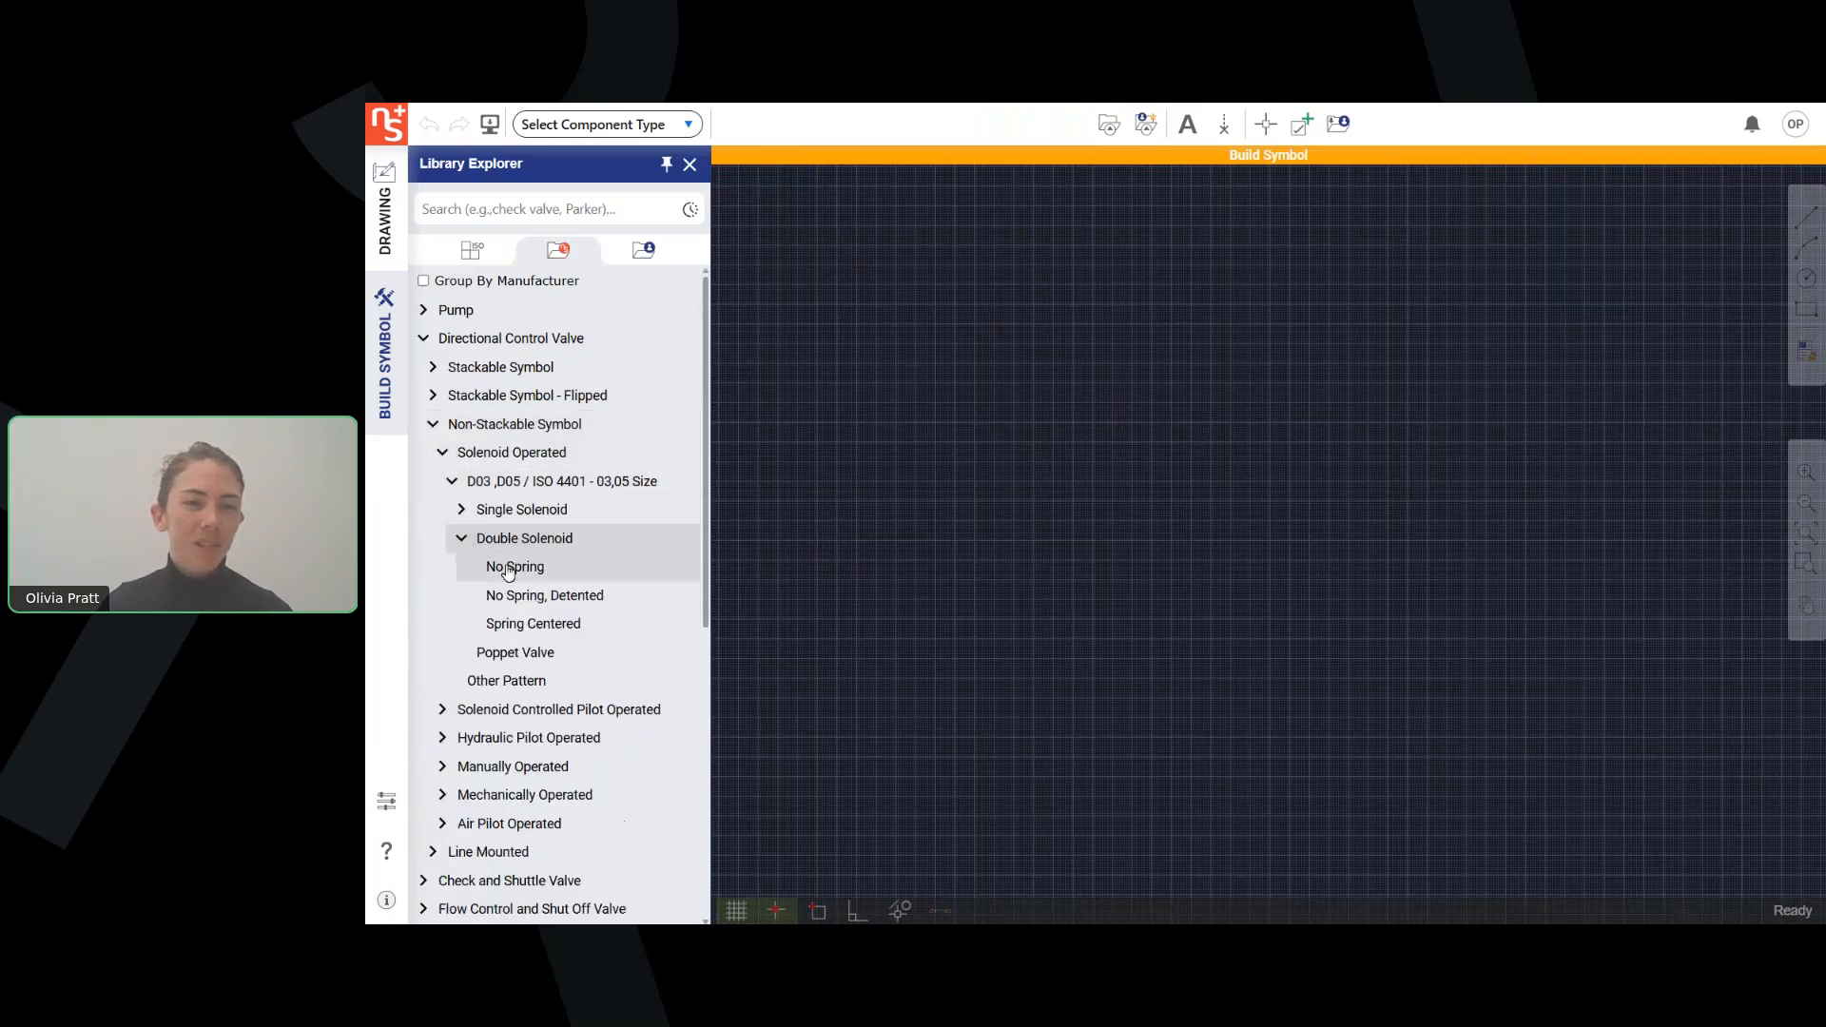
{"action": "left_click", "coordinate": [528, 628]}
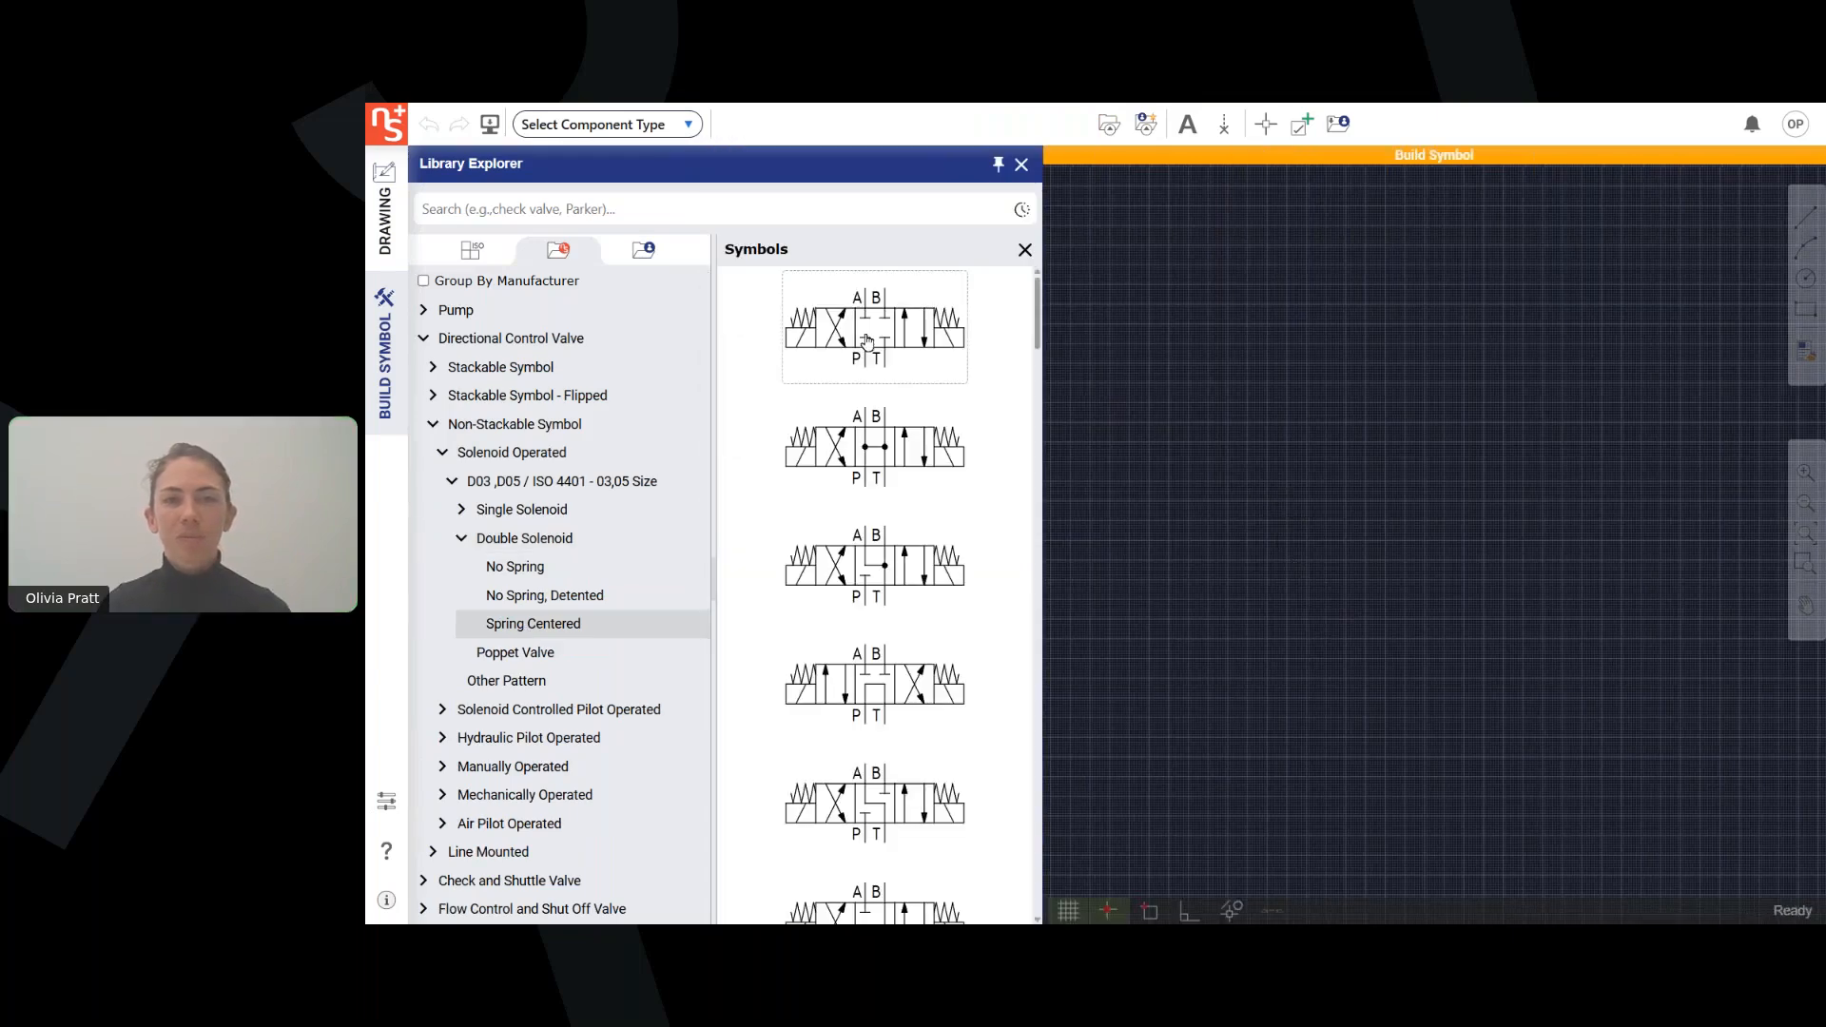
Place the first spring centered double solenoid valve symbol, with all center ports blocked, on the symbol canvas.
{"action": "left_click", "coordinate": [866, 346]}
{"action": "left_click", "coordinate": [1219, 508]}
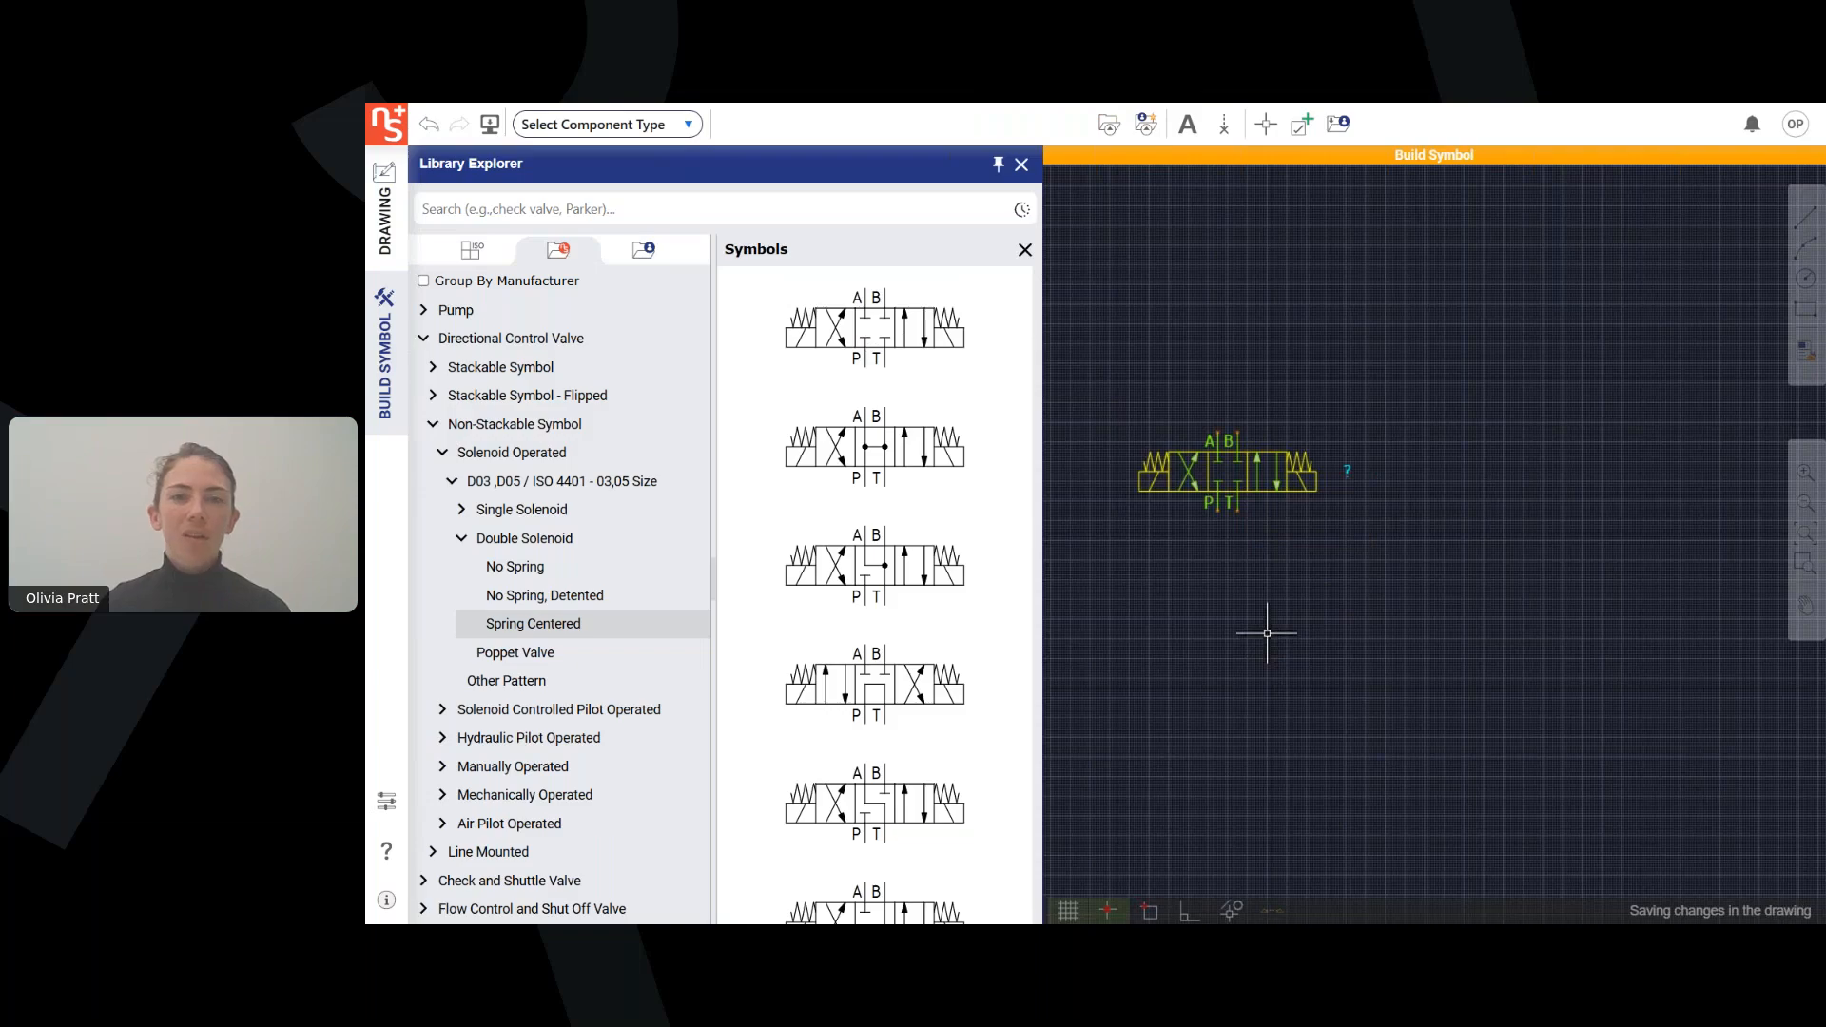
{"action": "scroll", "coordinate": [1272, 635], "scroll_direction": "up", "scroll_amount": 2}
{"action": "middle_click_drag", "start_coordinate": [1170, 485], "coordinate": [1255, 592]}
{"action": "scroll", "coordinate": [1289, 632], "scroll_direction": "up", "scroll_amount": 1}
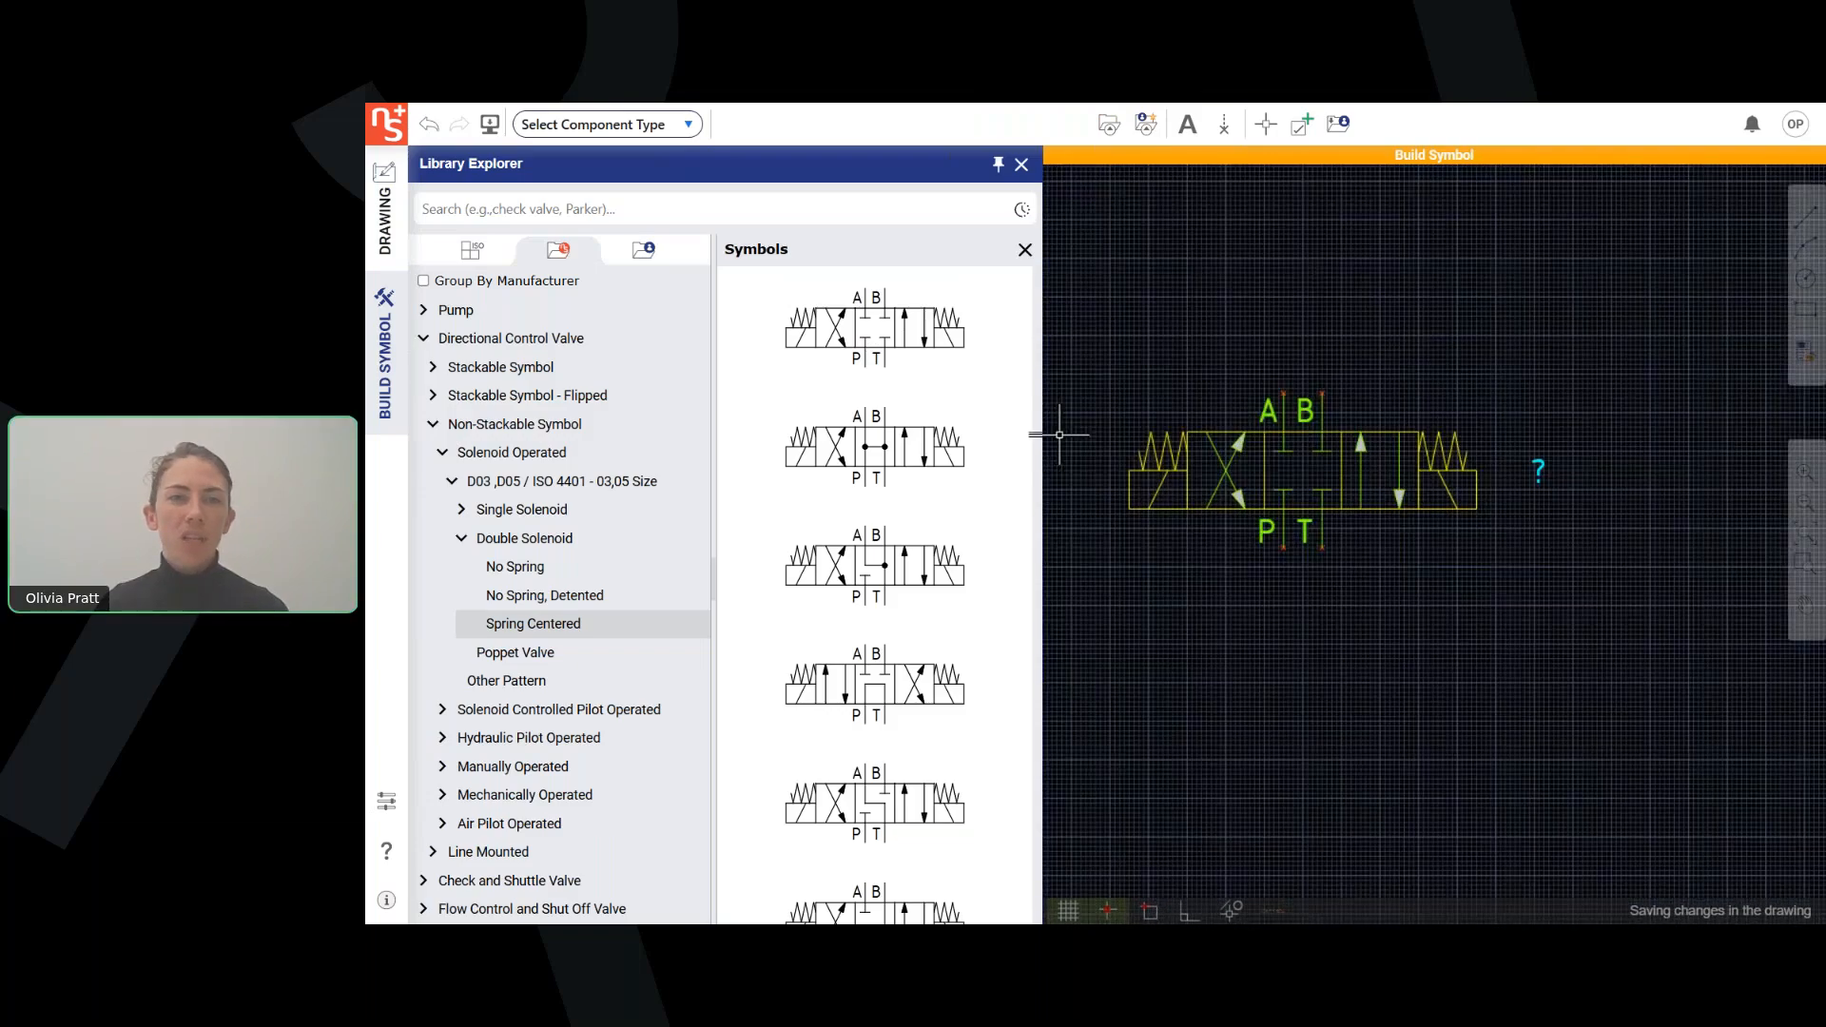
Open the ISO building blocks and delete the flow arrows from the valve's left and right position squares.
{"action": "left_click", "coordinate": [473, 265]}
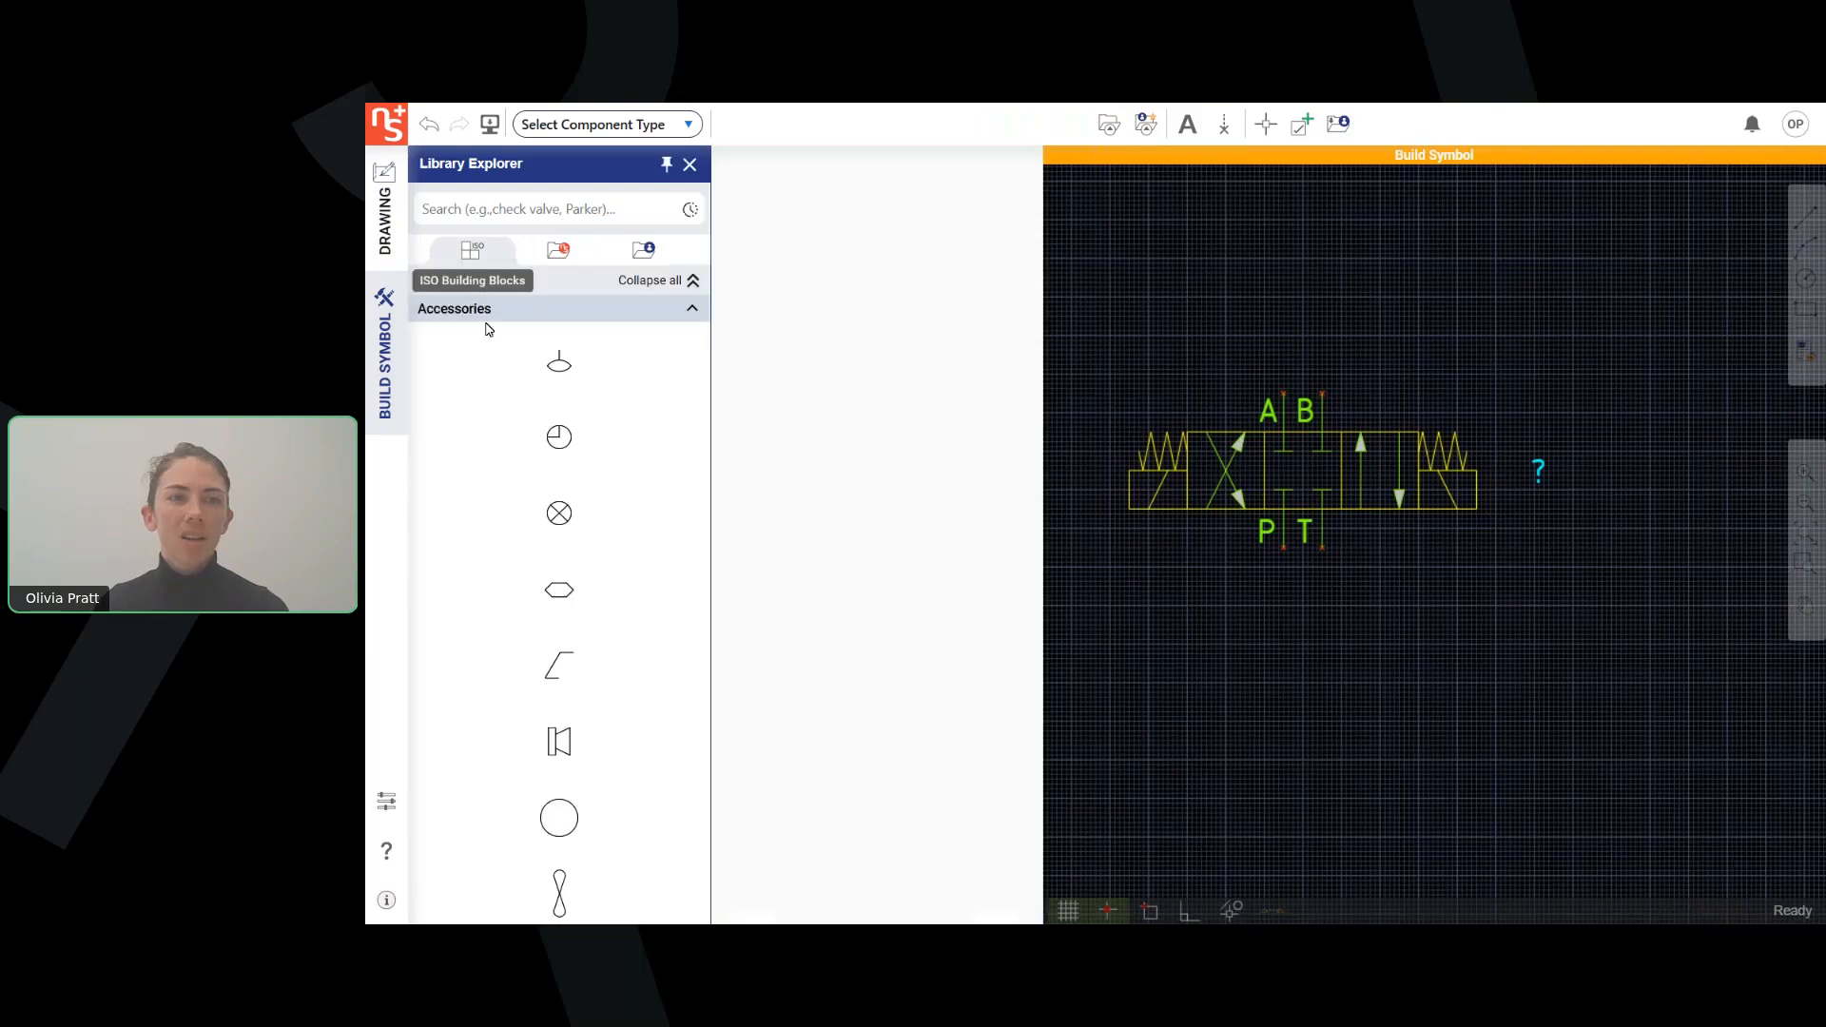
{"action": "scroll", "coordinate": [994, 659], "scroll_direction": "up", "scroll_amount": 1}
{"action": "middle_click_drag", "start_coordinate": [1083, 645], "coordinate": [1235, 770]}
{"action": "left_click_drag", "start_coordinate": [1047, 470], "coordinate": [978, 562]}
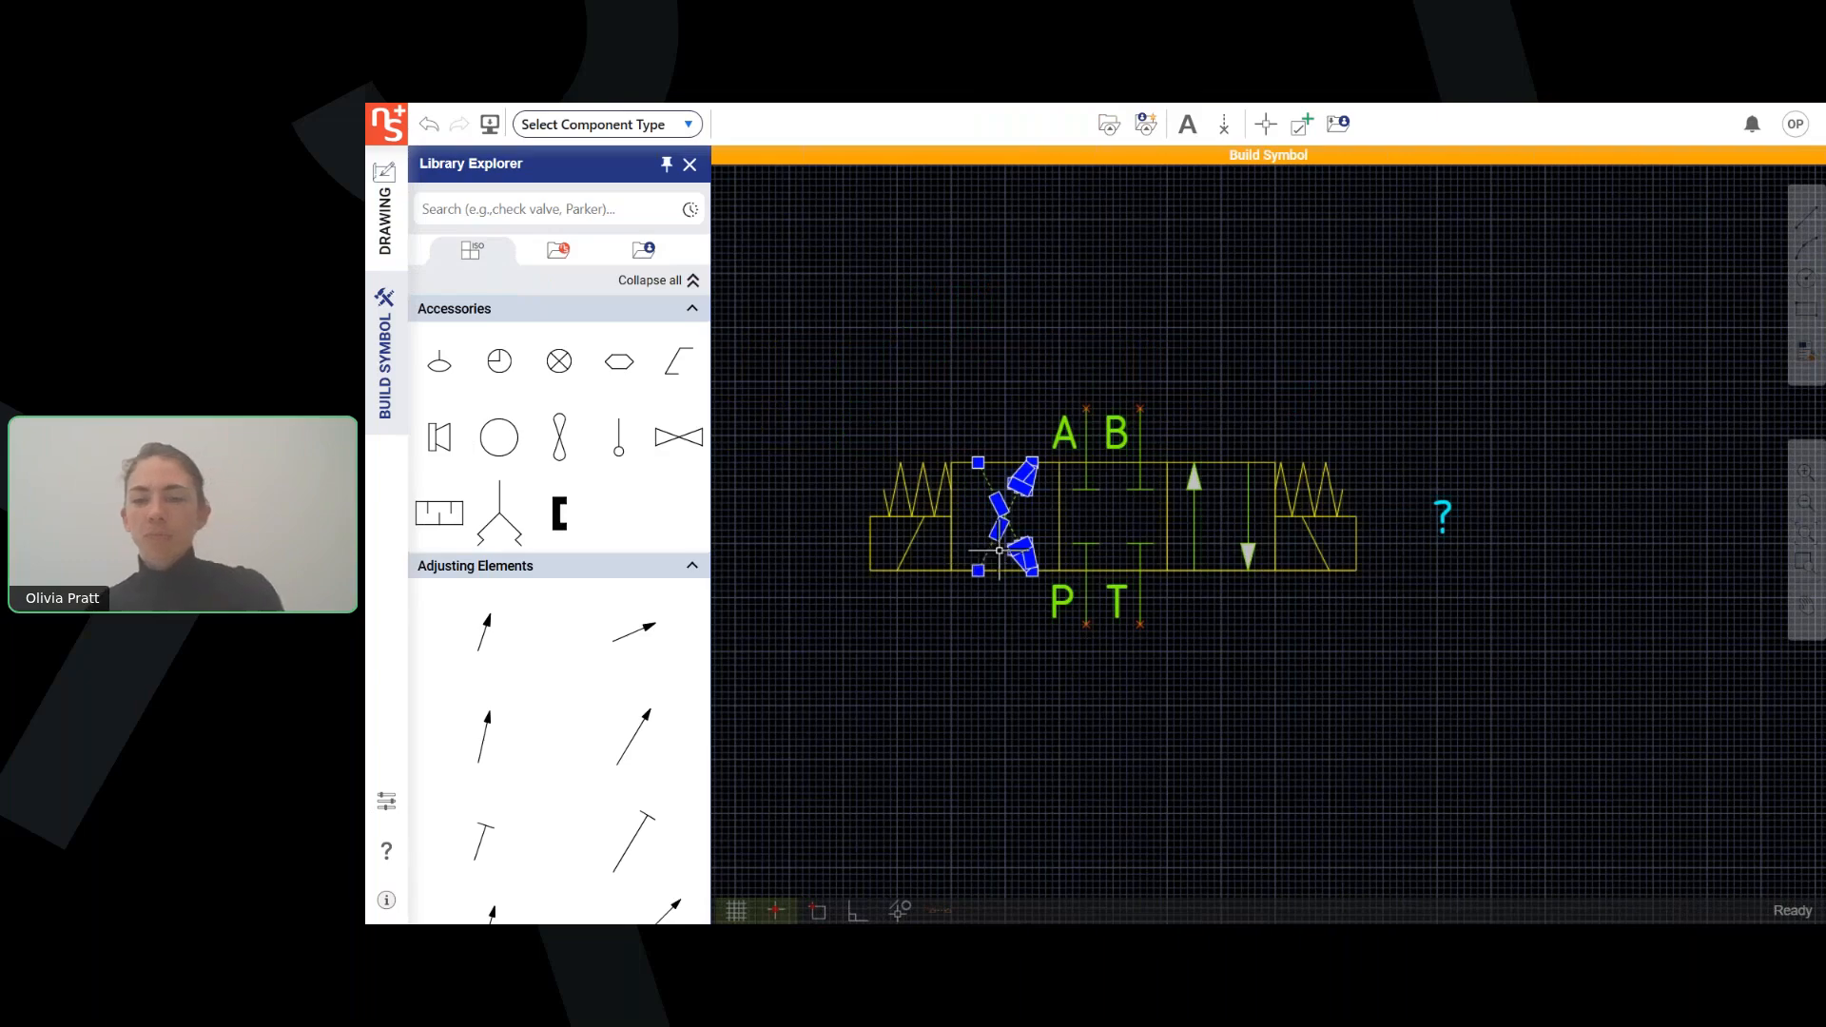
{"action": "key", "text": "Delete"}
{"action": "left_click_drag", "start_coordinate": [1260, 468], "coordinate": [1187, 558]}
{"action": "key", "text": "Delete"}
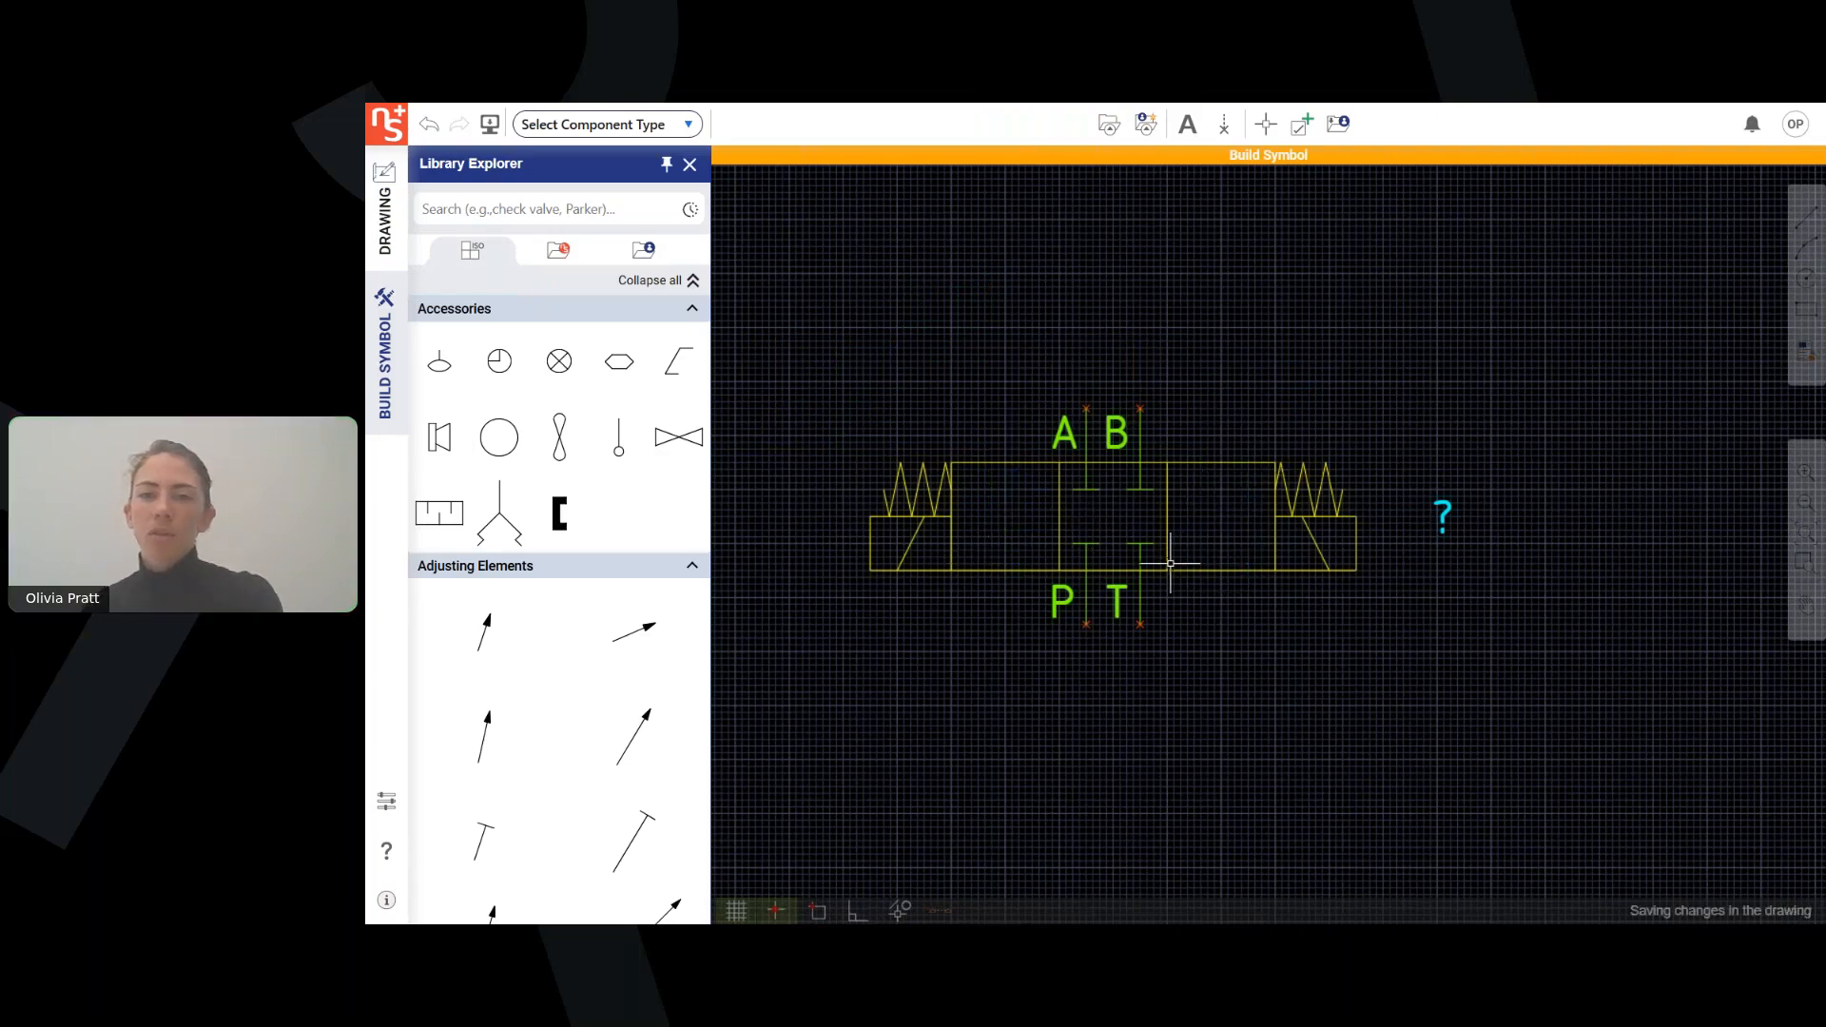
Insert a flow path with a downward diagonal arrow in the valve's left square and one with a restricted downward arrow in the right square.
{"action": "left_click", "coordinate": [673, 286]}
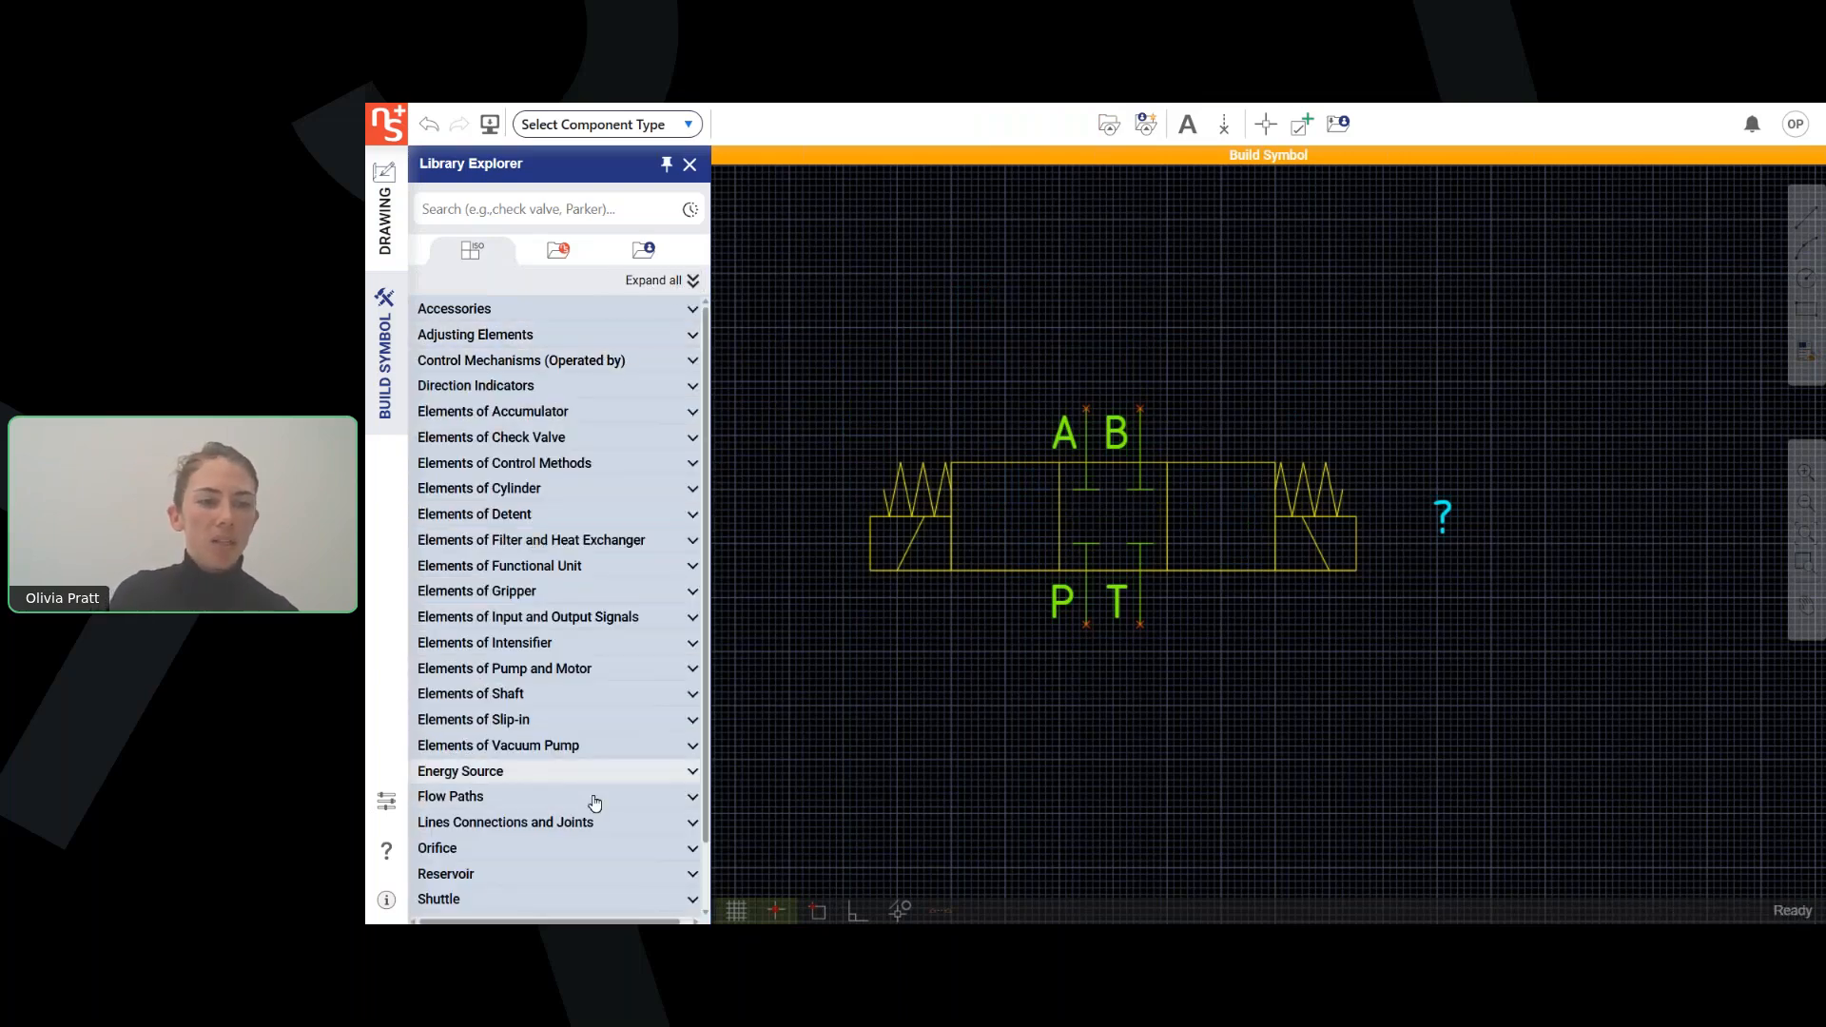
{"action": "left_click", "coordinate": [593, 800]}
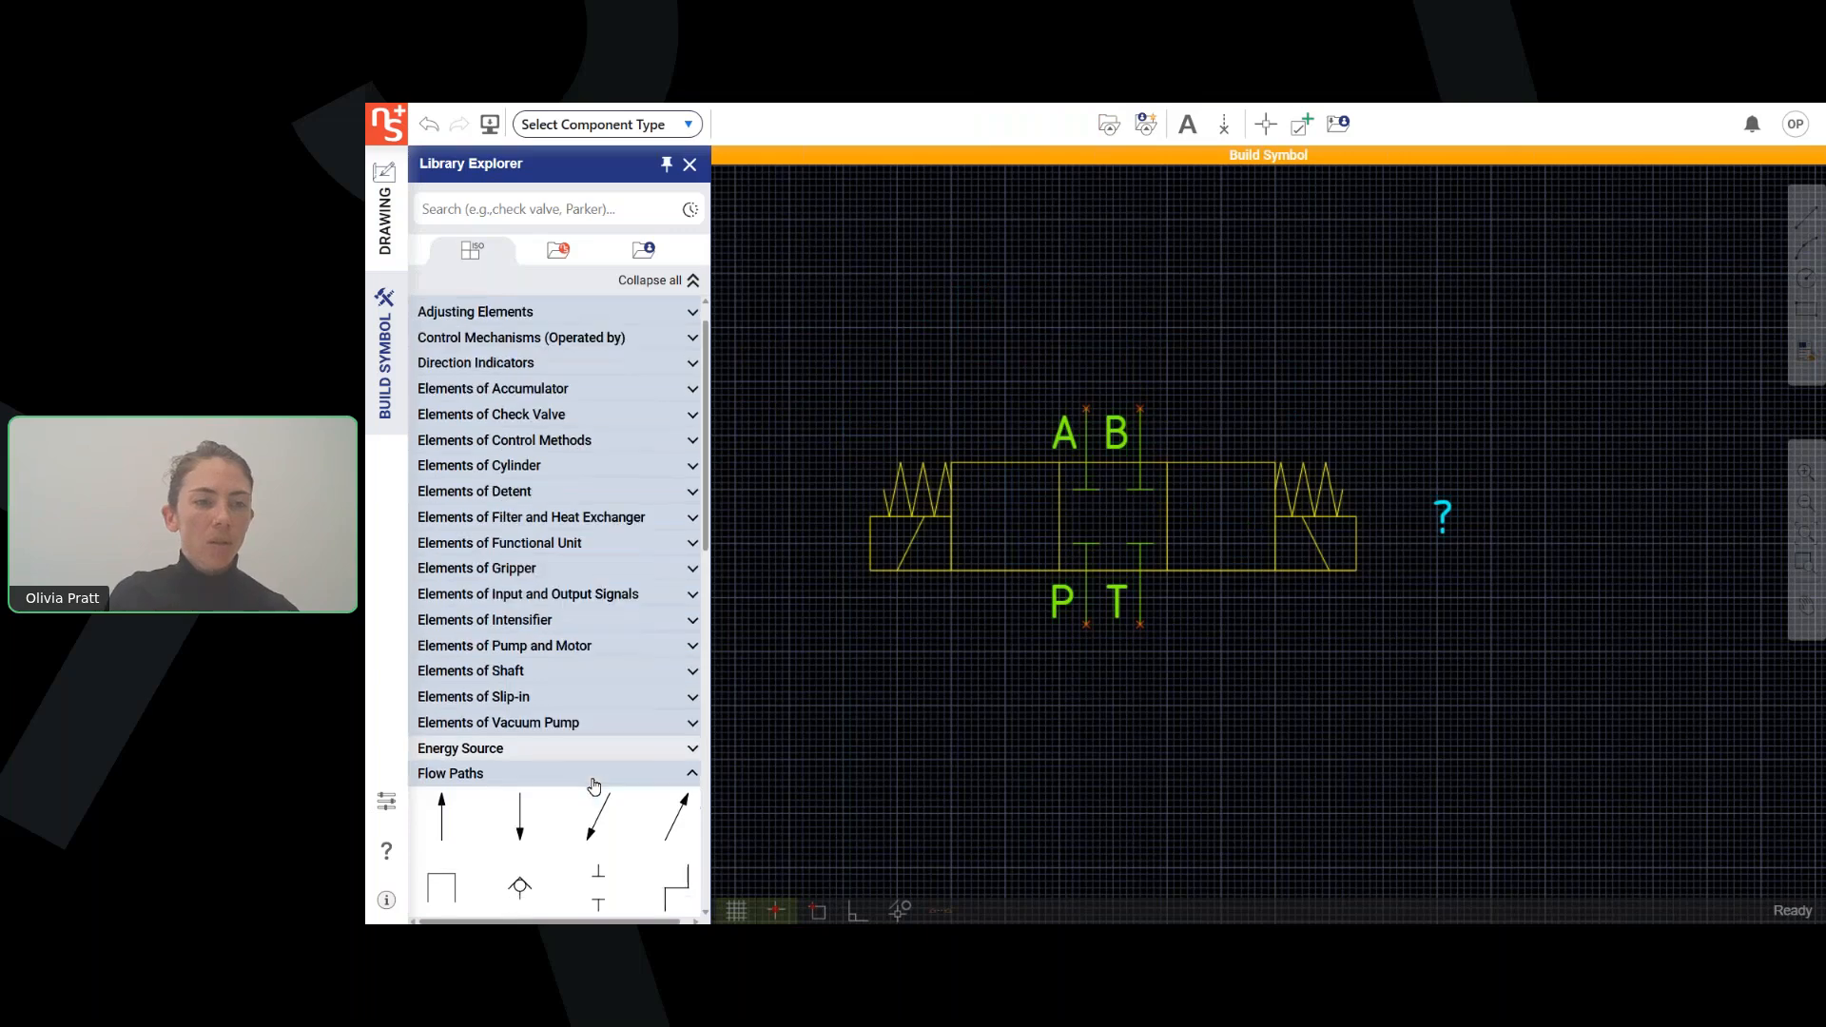
{"action": "scroll", "coordinate": [596, 761], "scroll_direction": "down", "scroll_amount": 5}
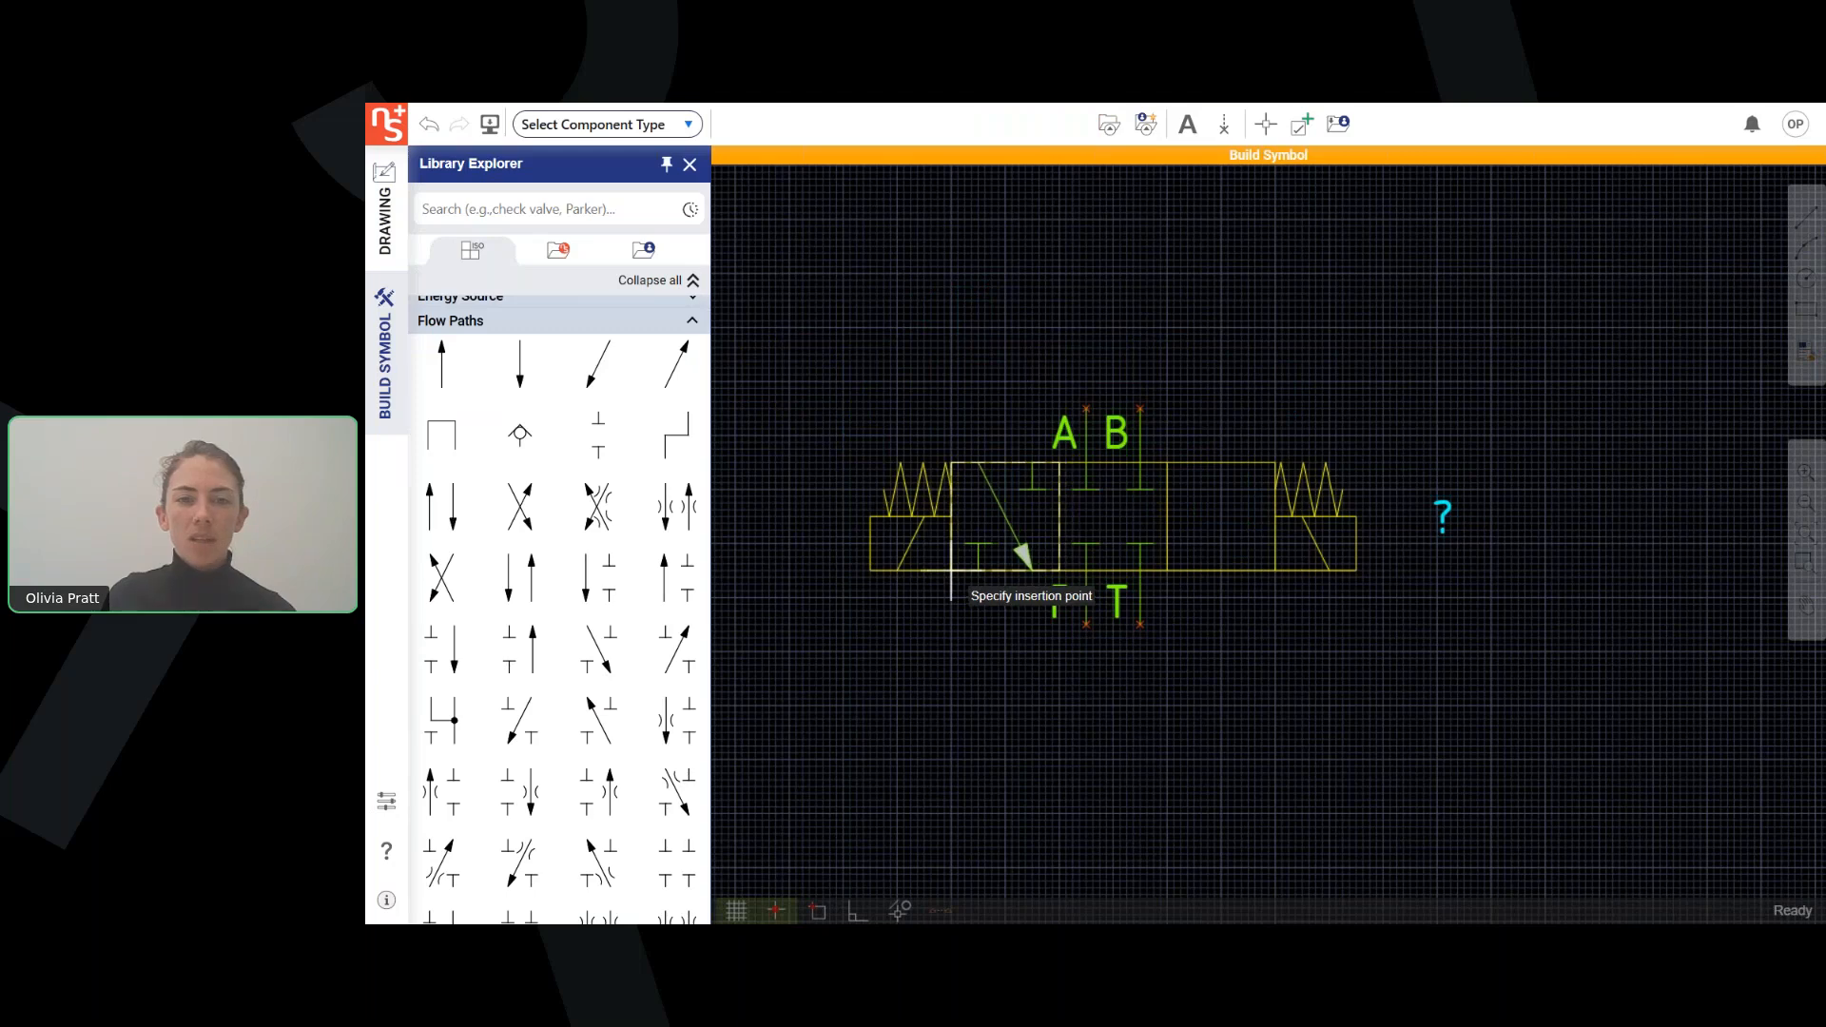
{"action": "left_click", "coordinate": [1023, 547]}
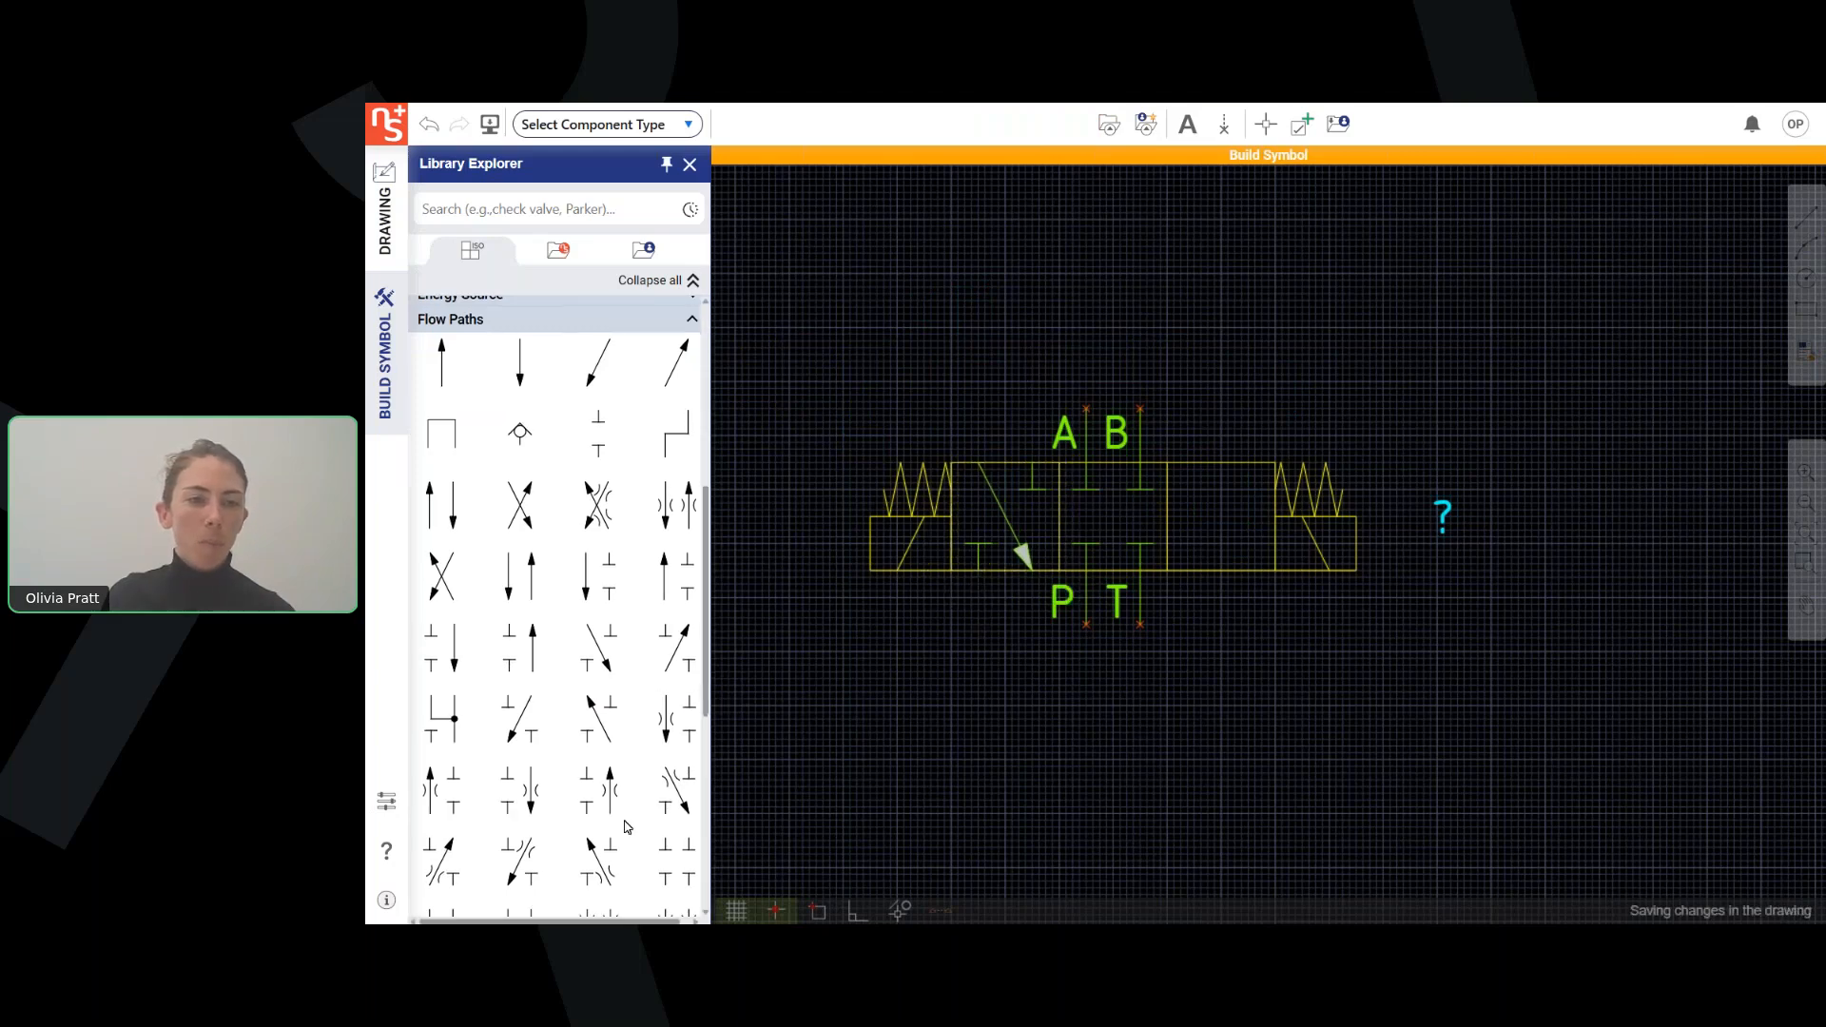
{"action": "scroll", "coordinate": [627, 827], "scroll_direction": "down", "scroll_amount": 1}
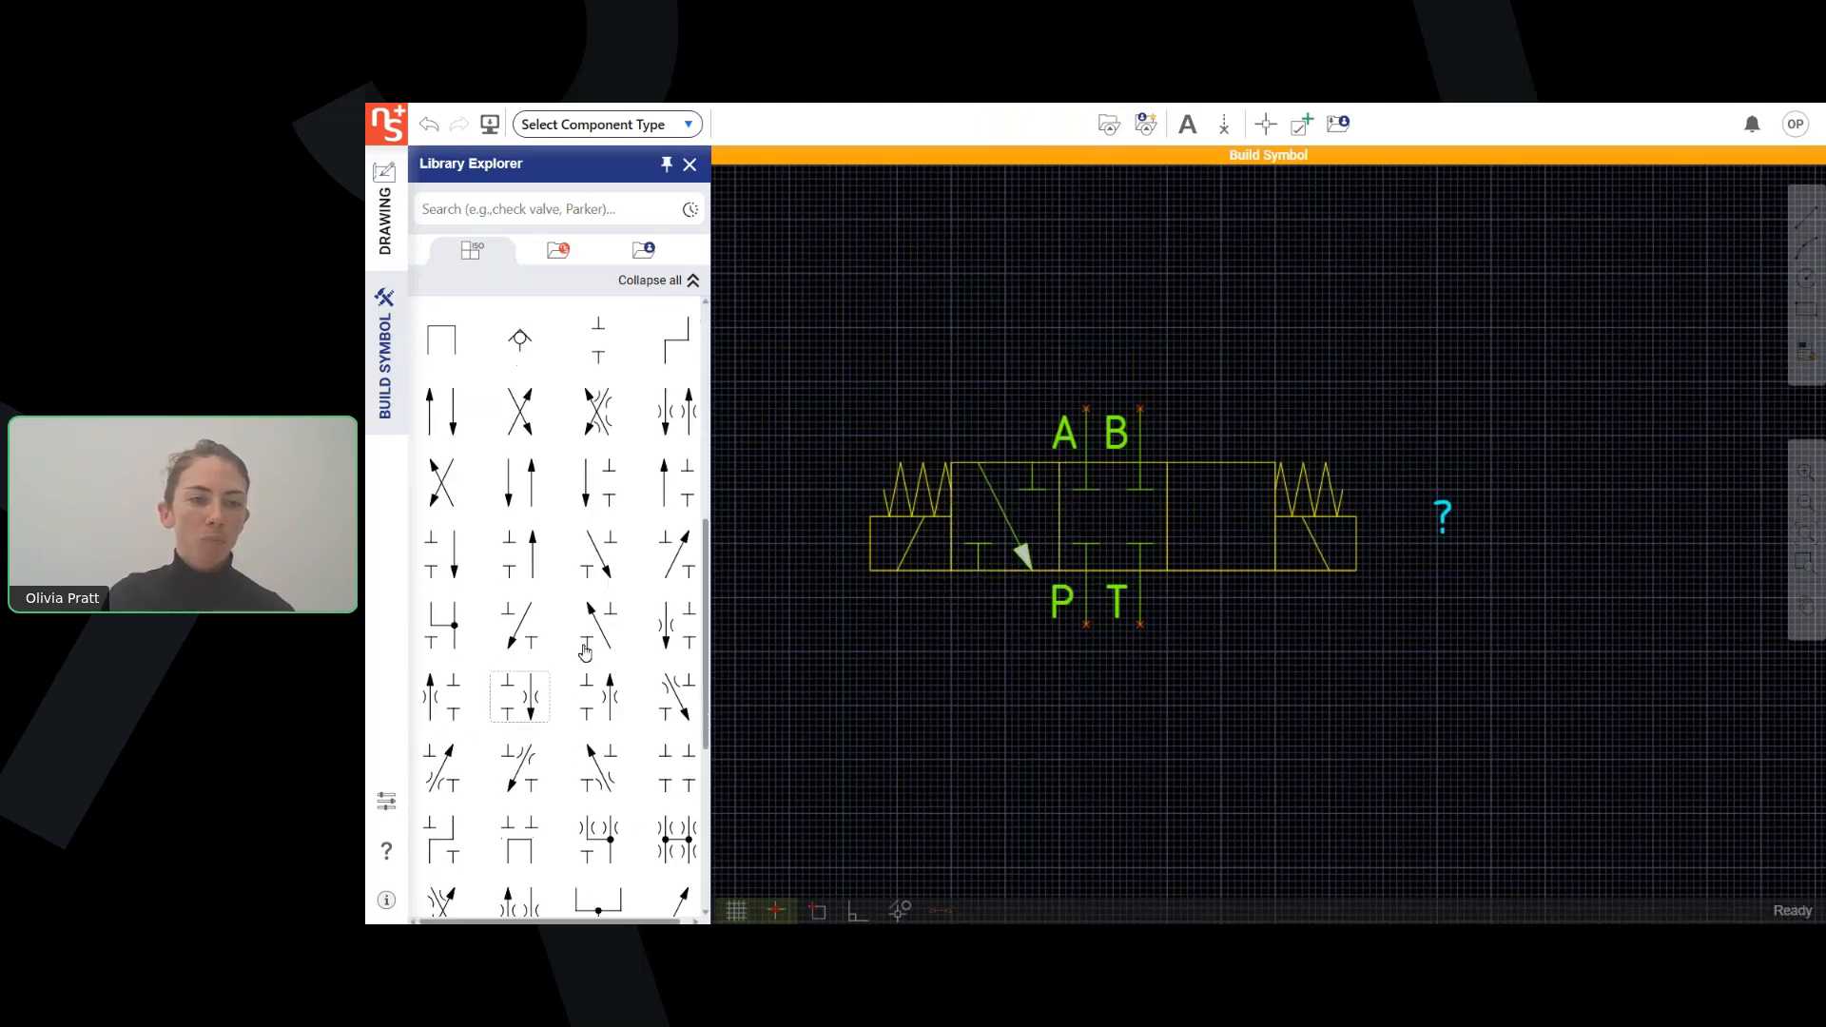
{"action": "left_click", "coordinate": [1172, 570]}
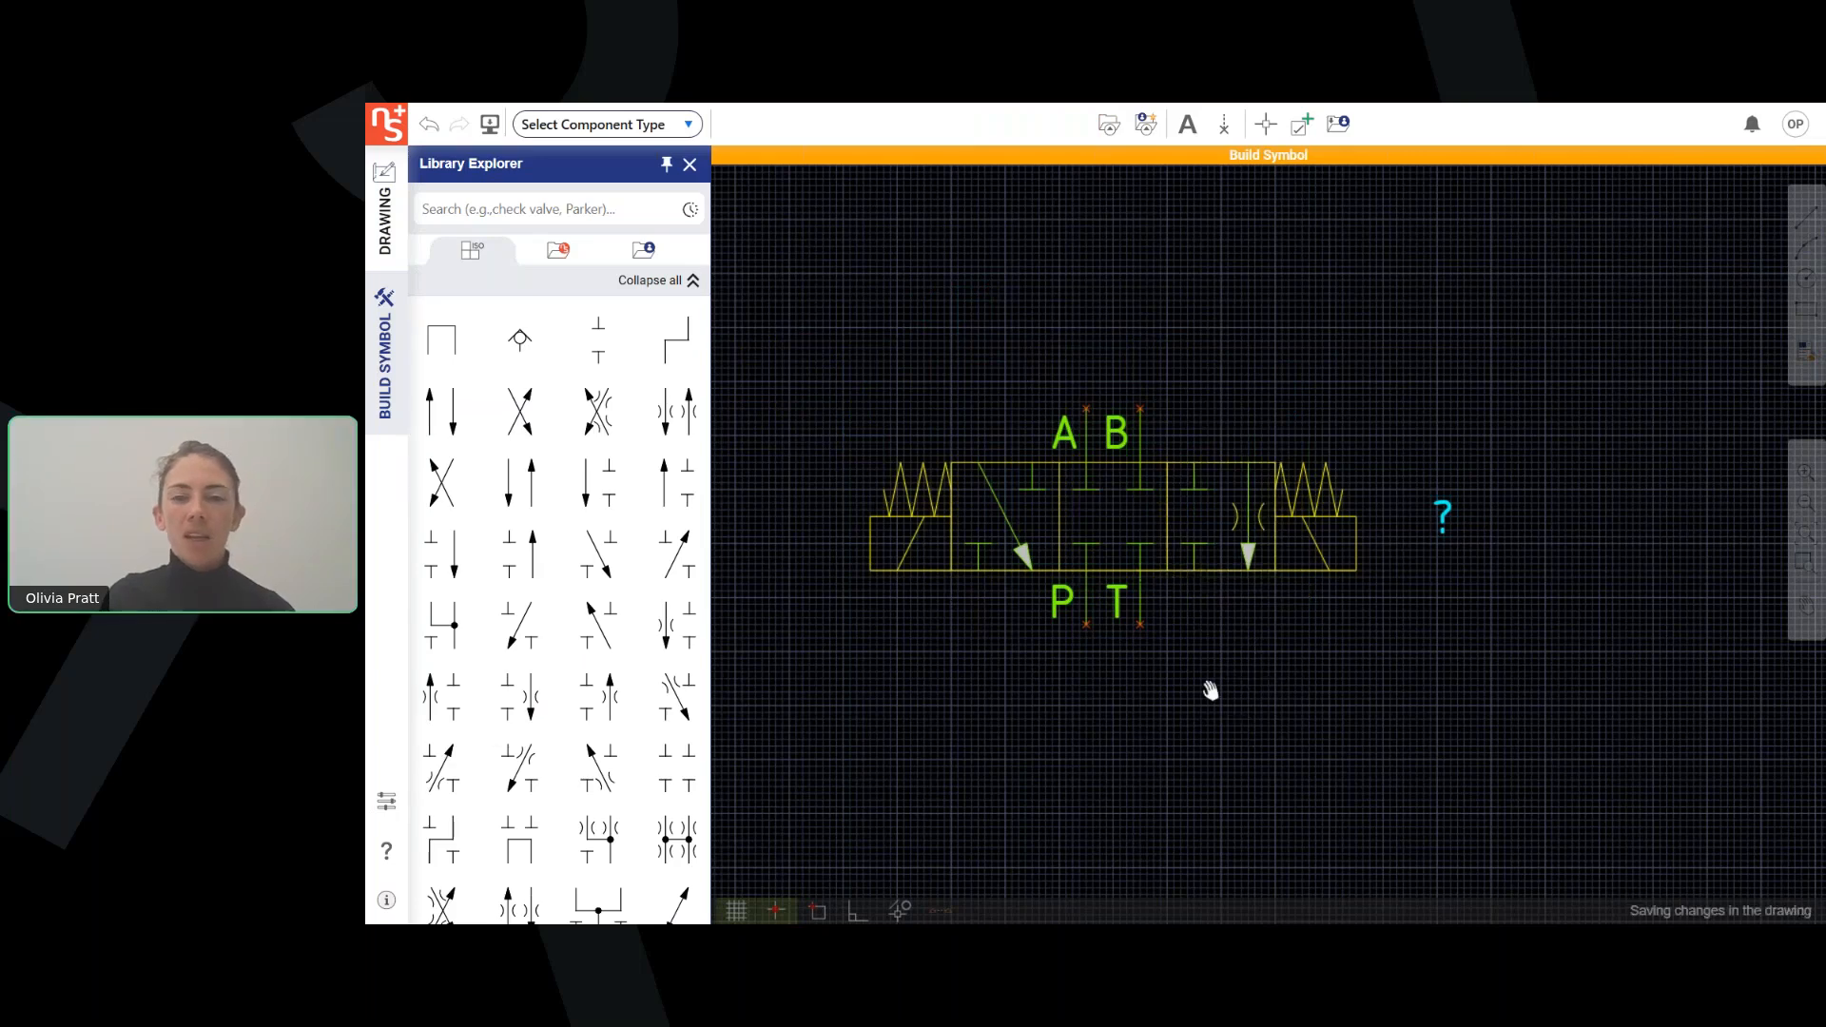
Set the symbol's insertion point at the lower end of port P.
{"action": "middle_click_drag", "start_coordinate": [1210, 692], "coordinate": [1276, 682]}
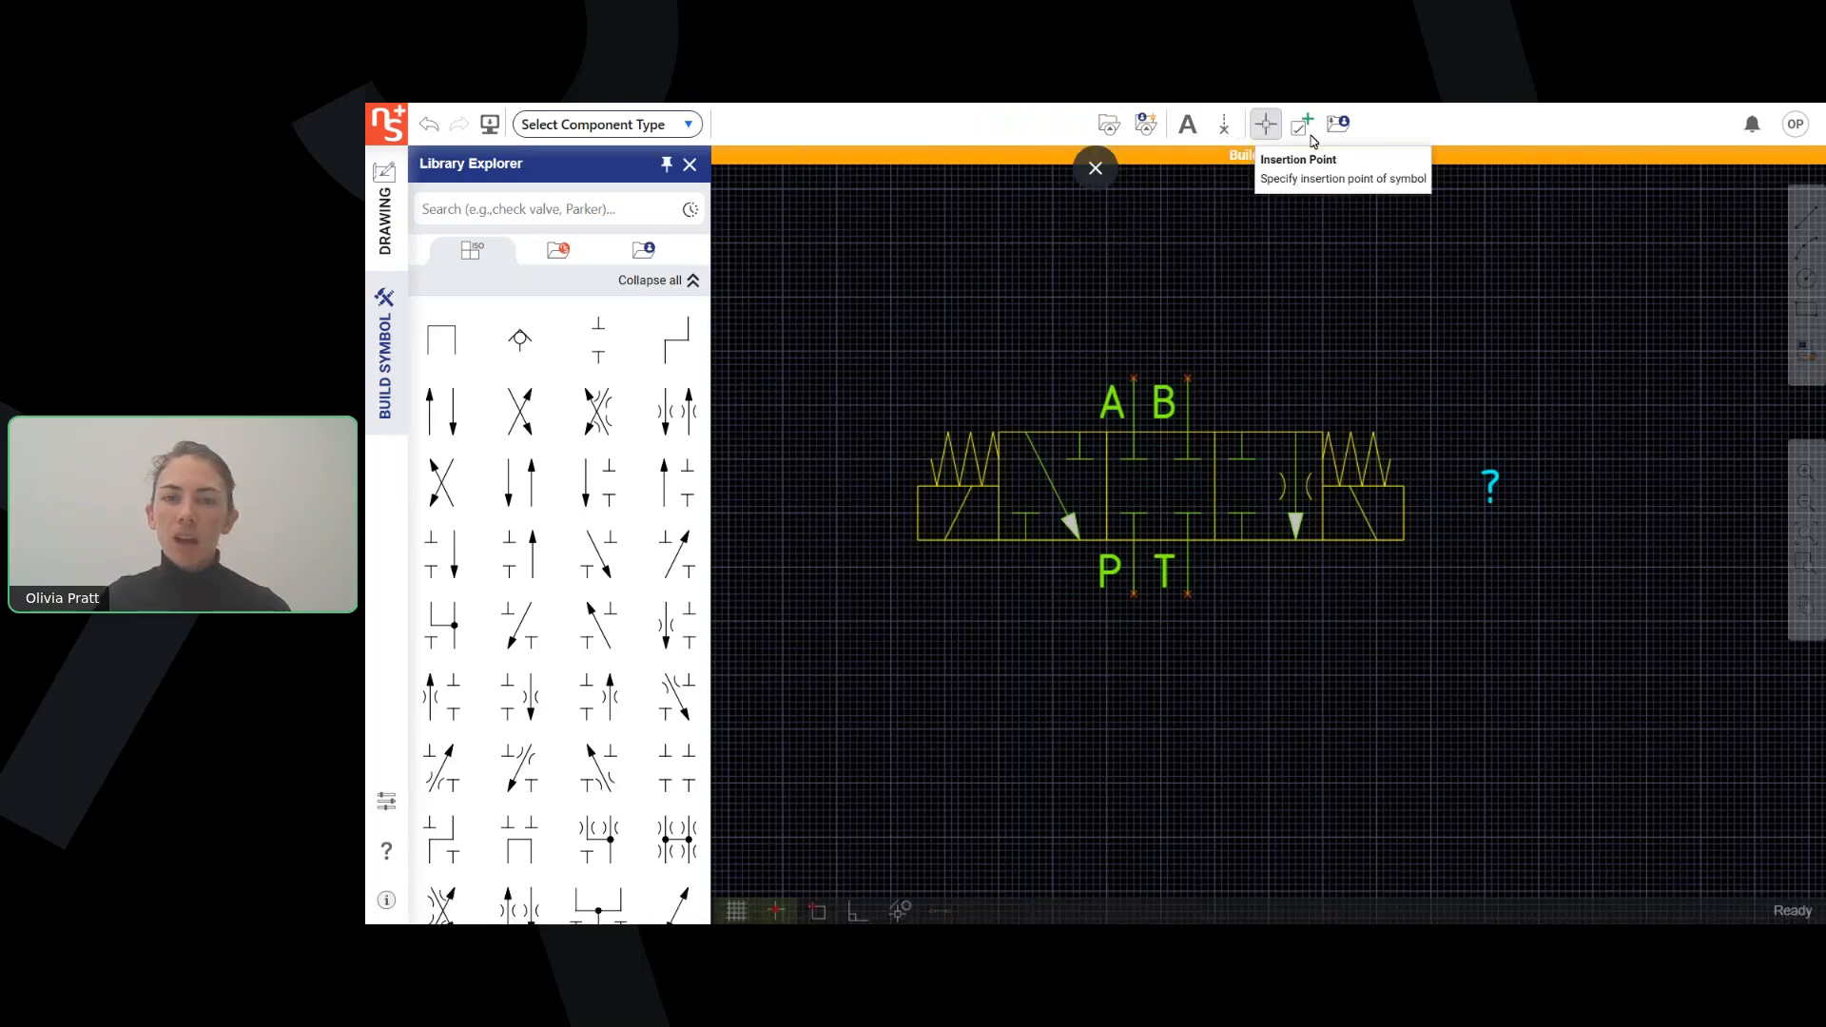
{"action": "left_click", "coordinate": [1134, 594]}
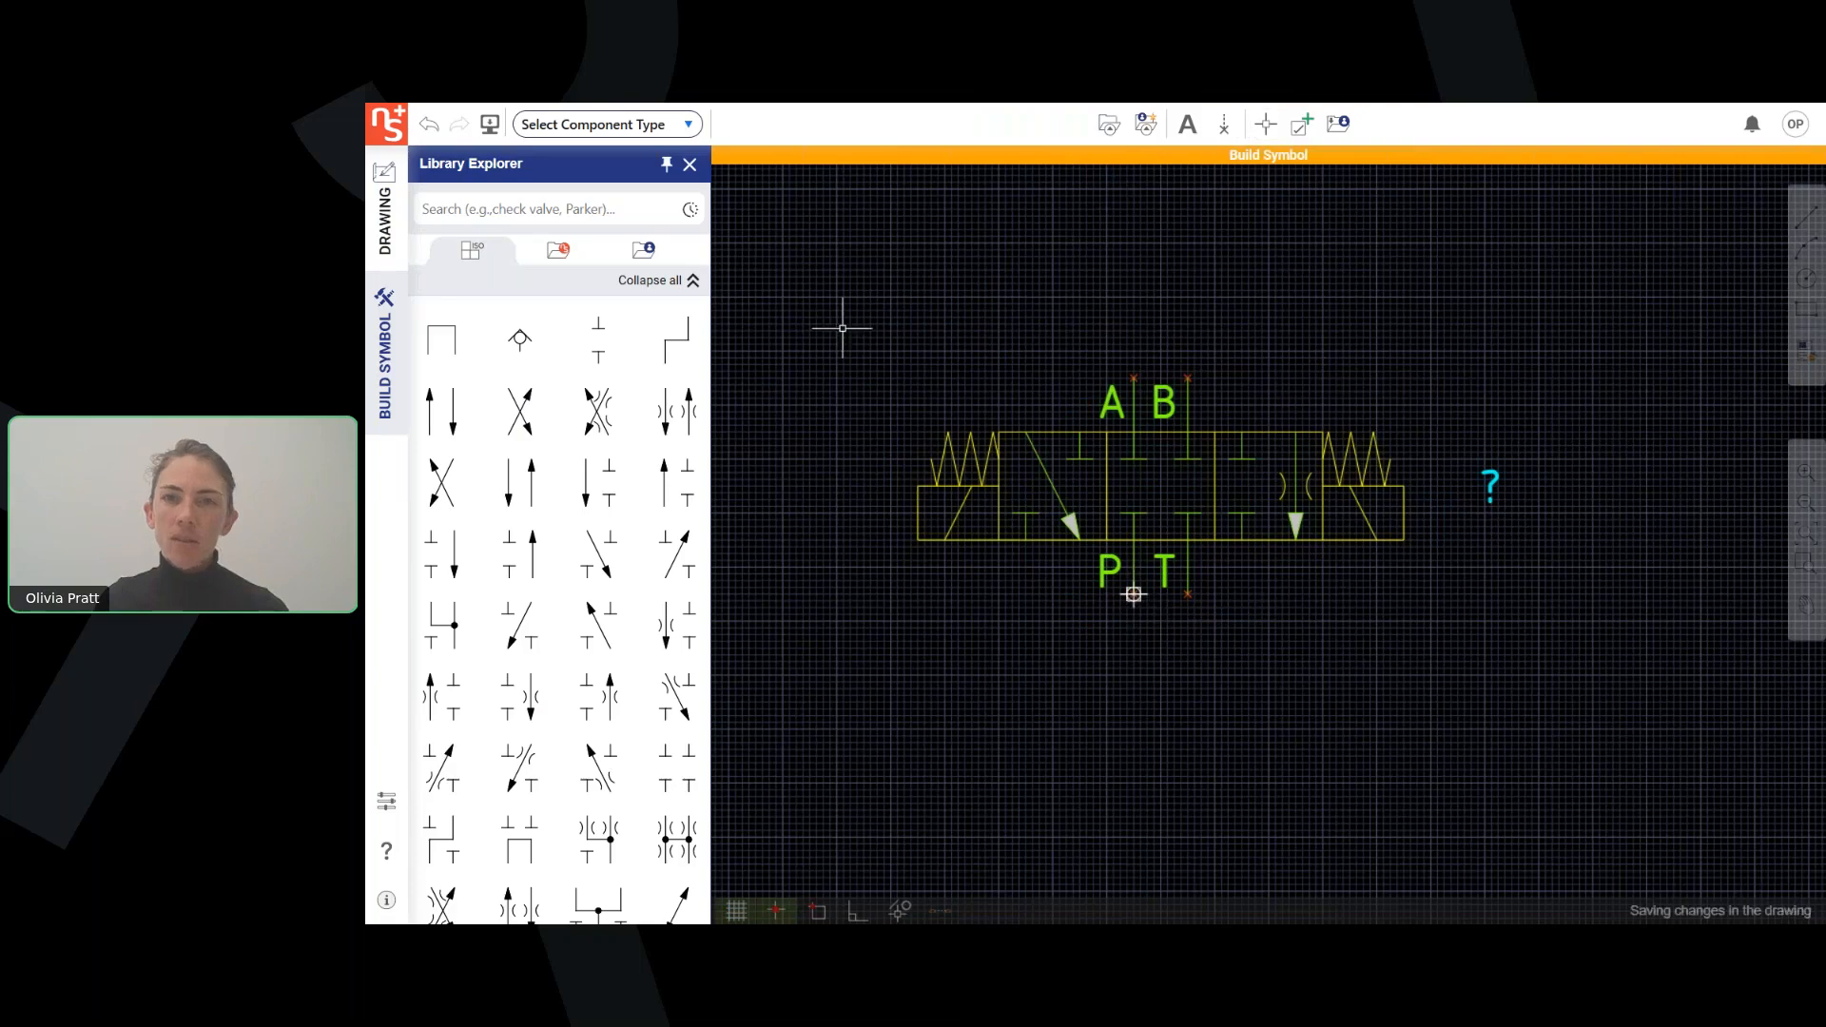
{"action": "left_click", "coordinate": [1226, 133]}
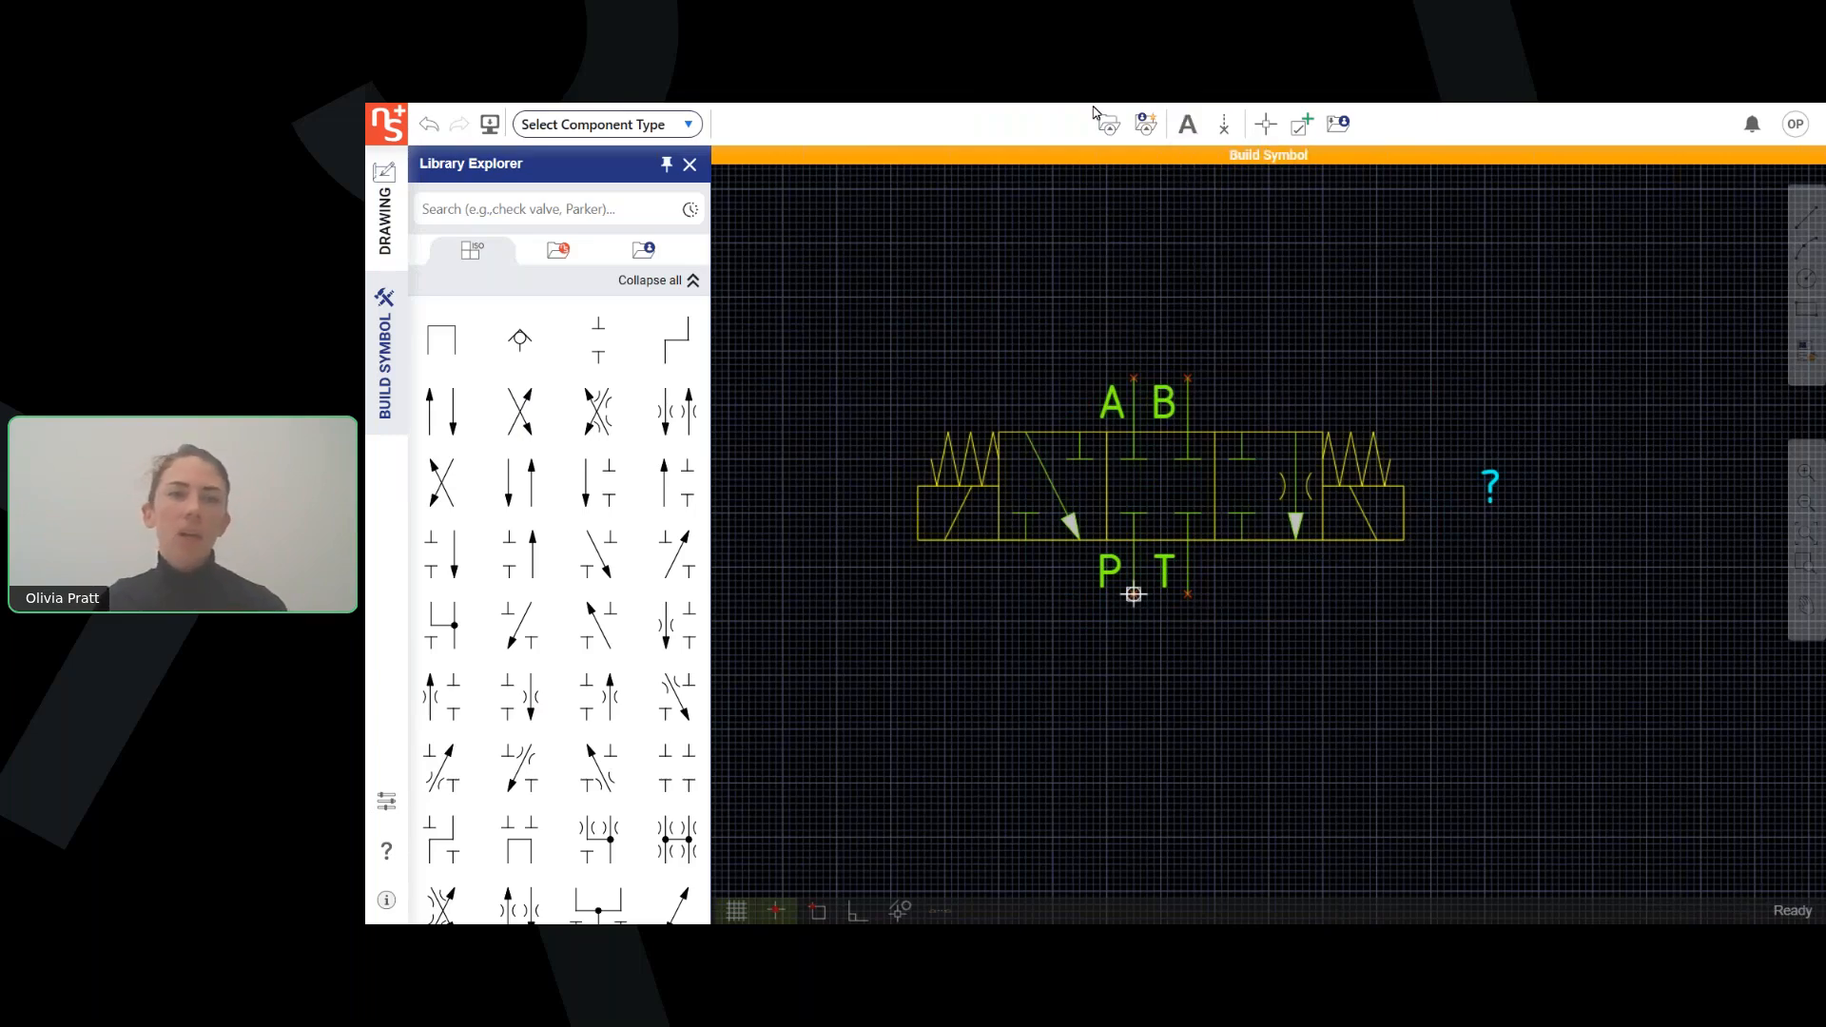
Set the symbol's component type to Direction Control Valve - Sol. Controlled Pilot Operated - Surface mounted.
{"action": "left_click", "coordinate": [614, 127]}
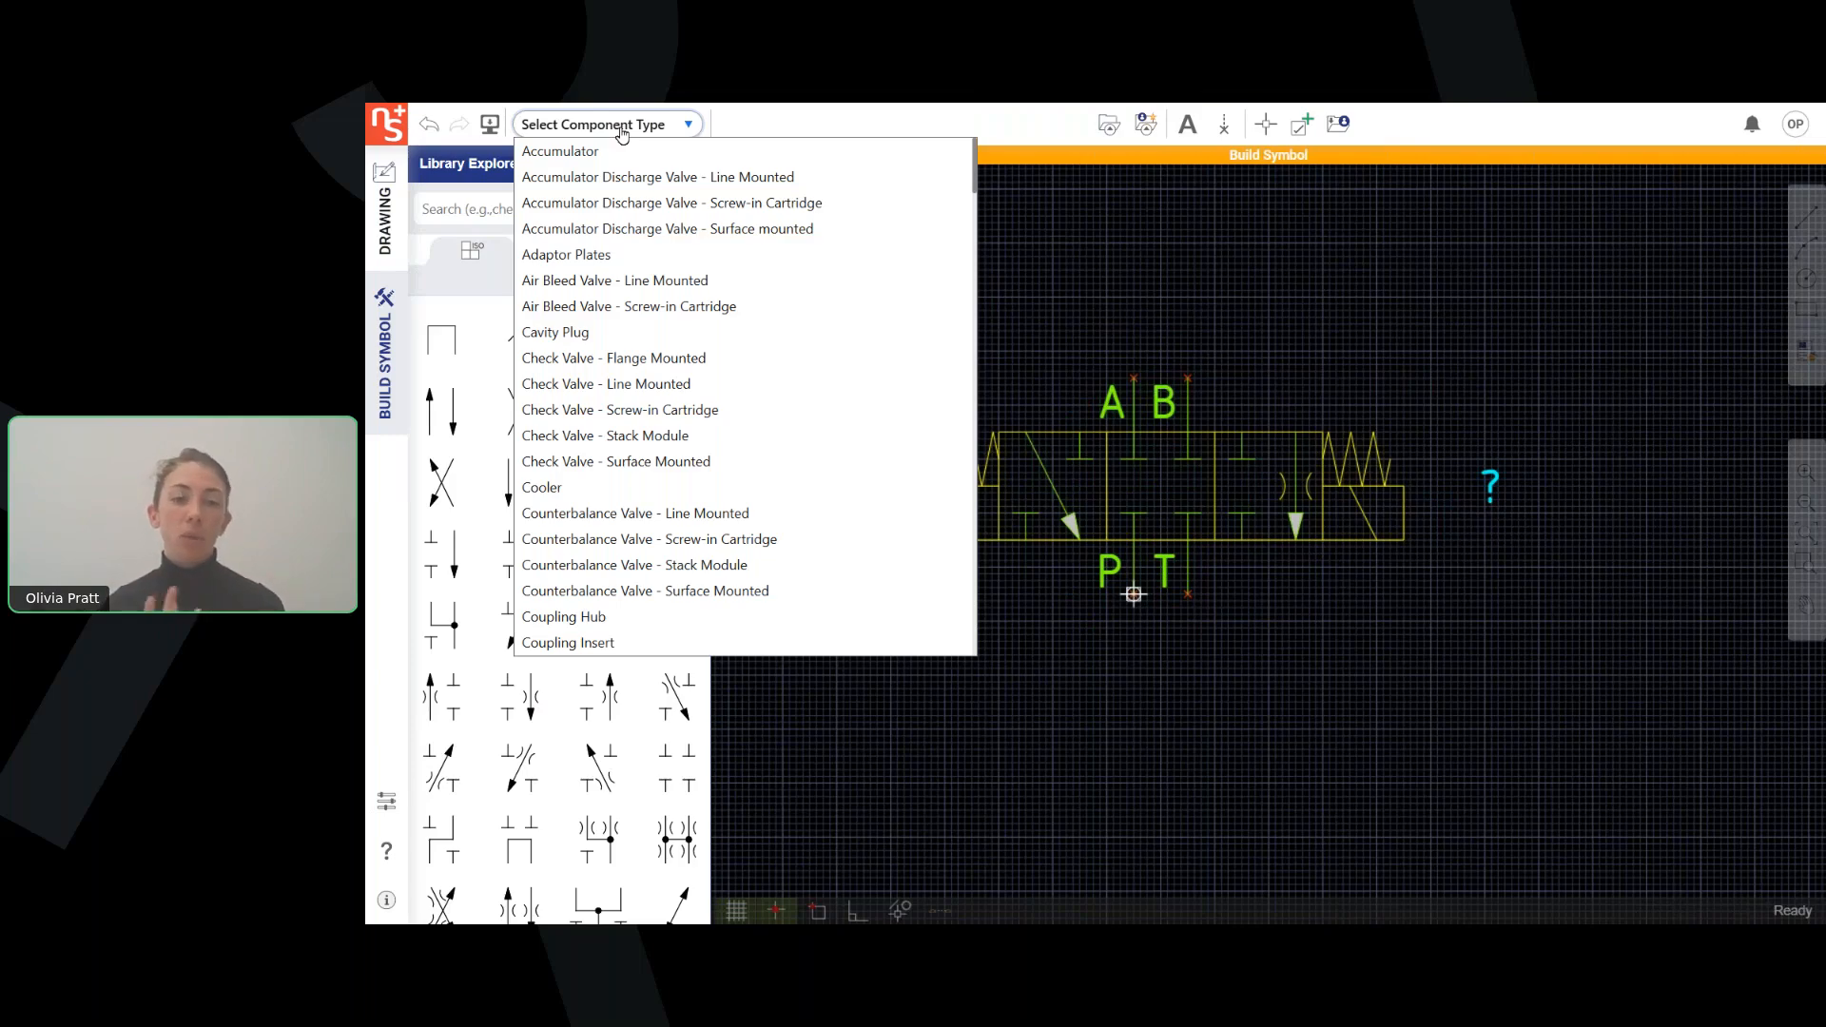
{"action": "scroll", "coordinate": [659, 384], "scroll_direction": "down", "scroll_amount": 8}
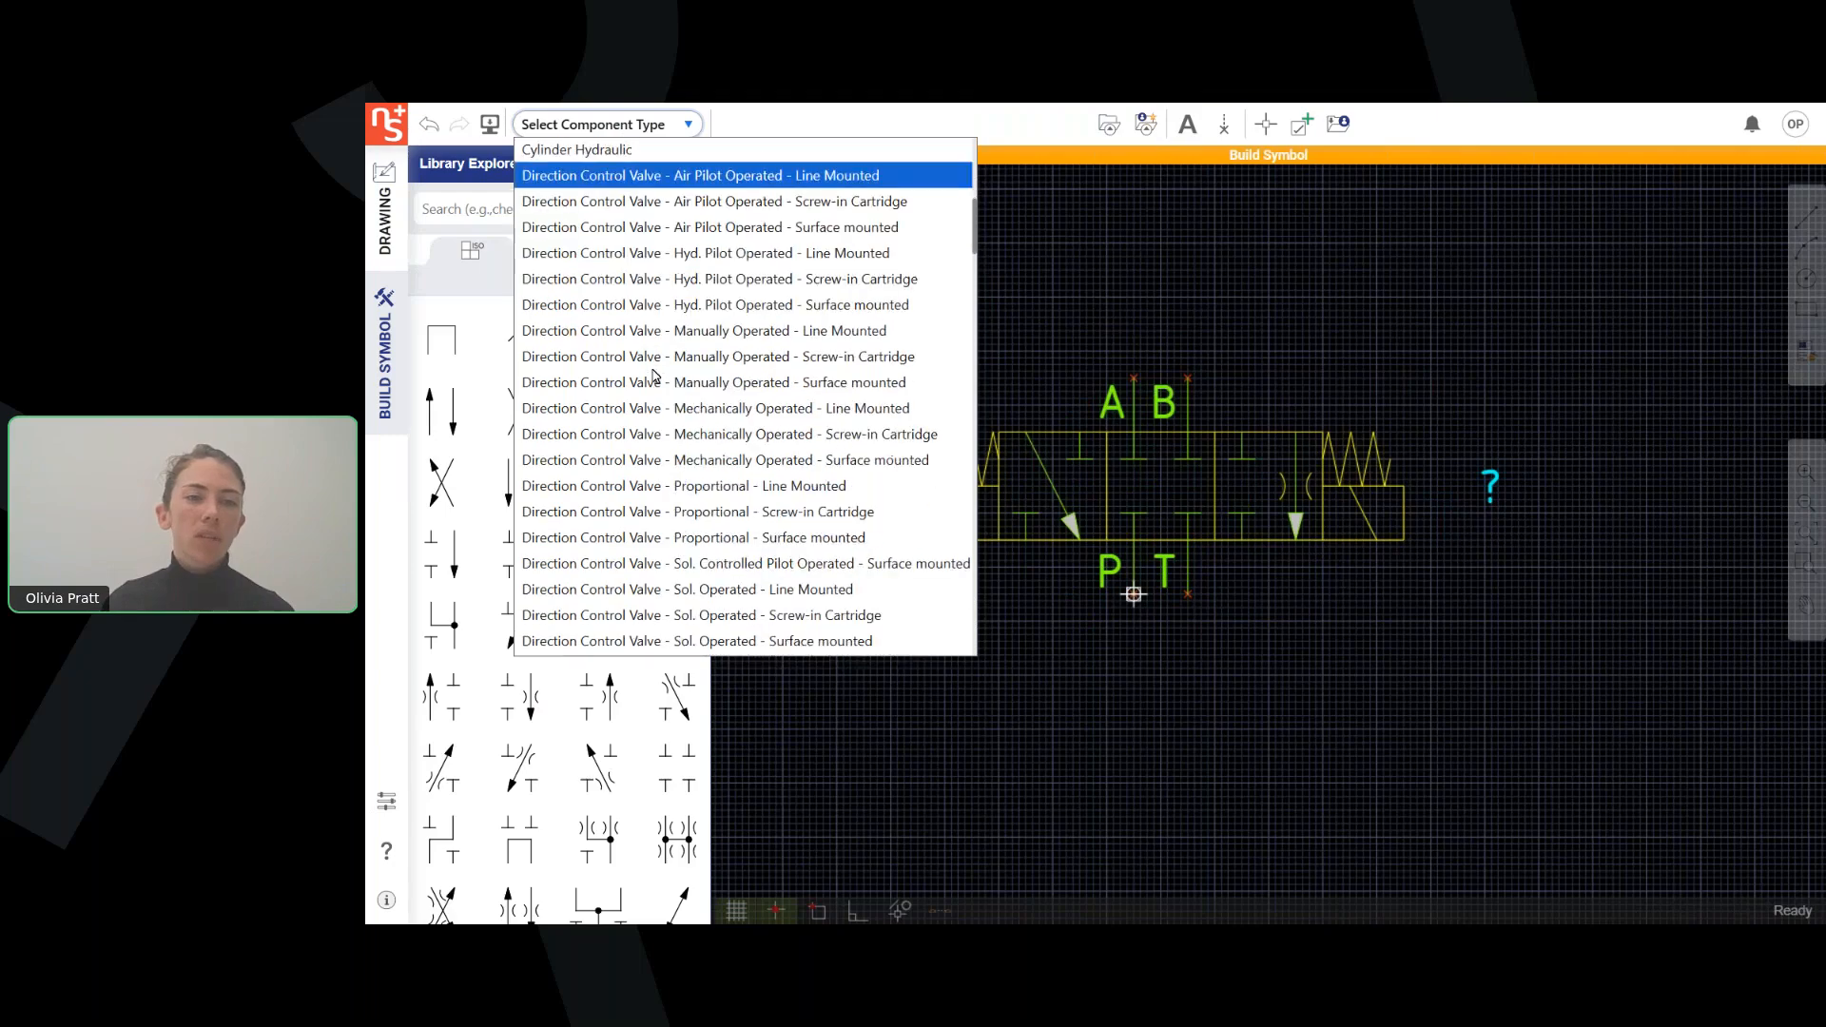
{"action": "scroll", "coordinate": [658, 385], "scroll_direction": "up", "scroll_amount": 3}
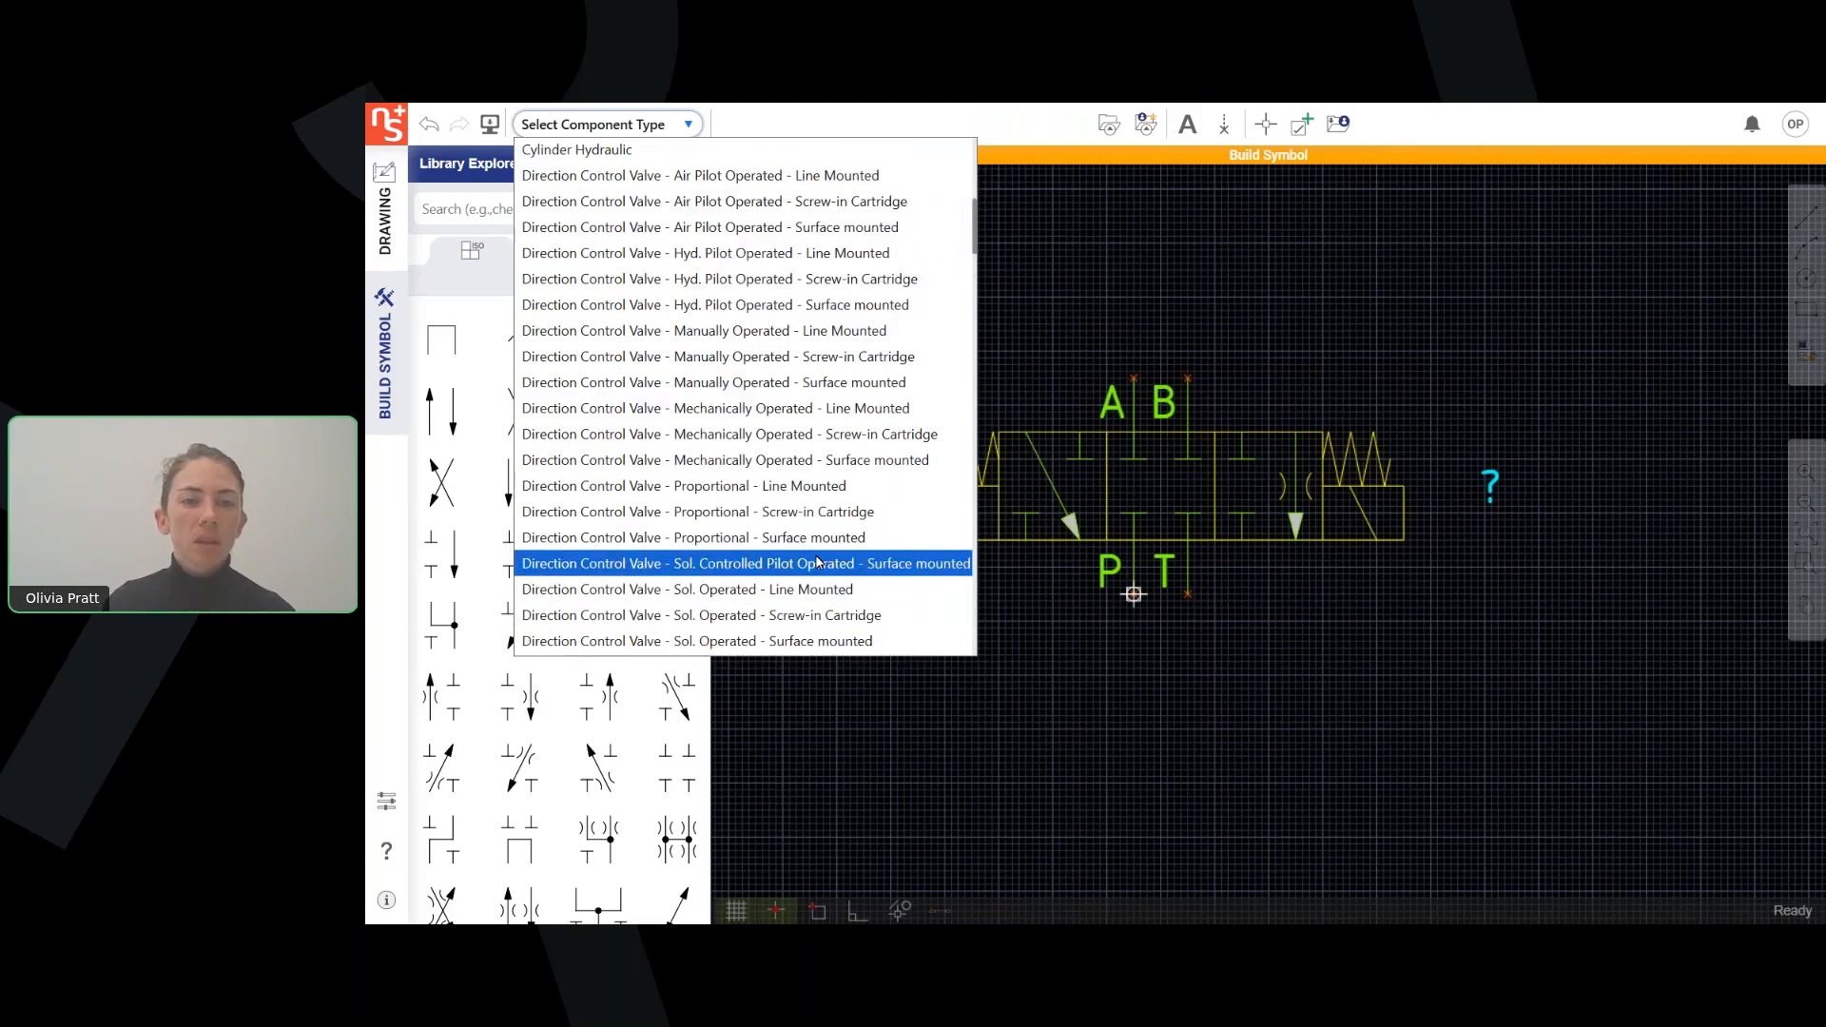
{"action": "left_click", "coordinate": [798, 567]}
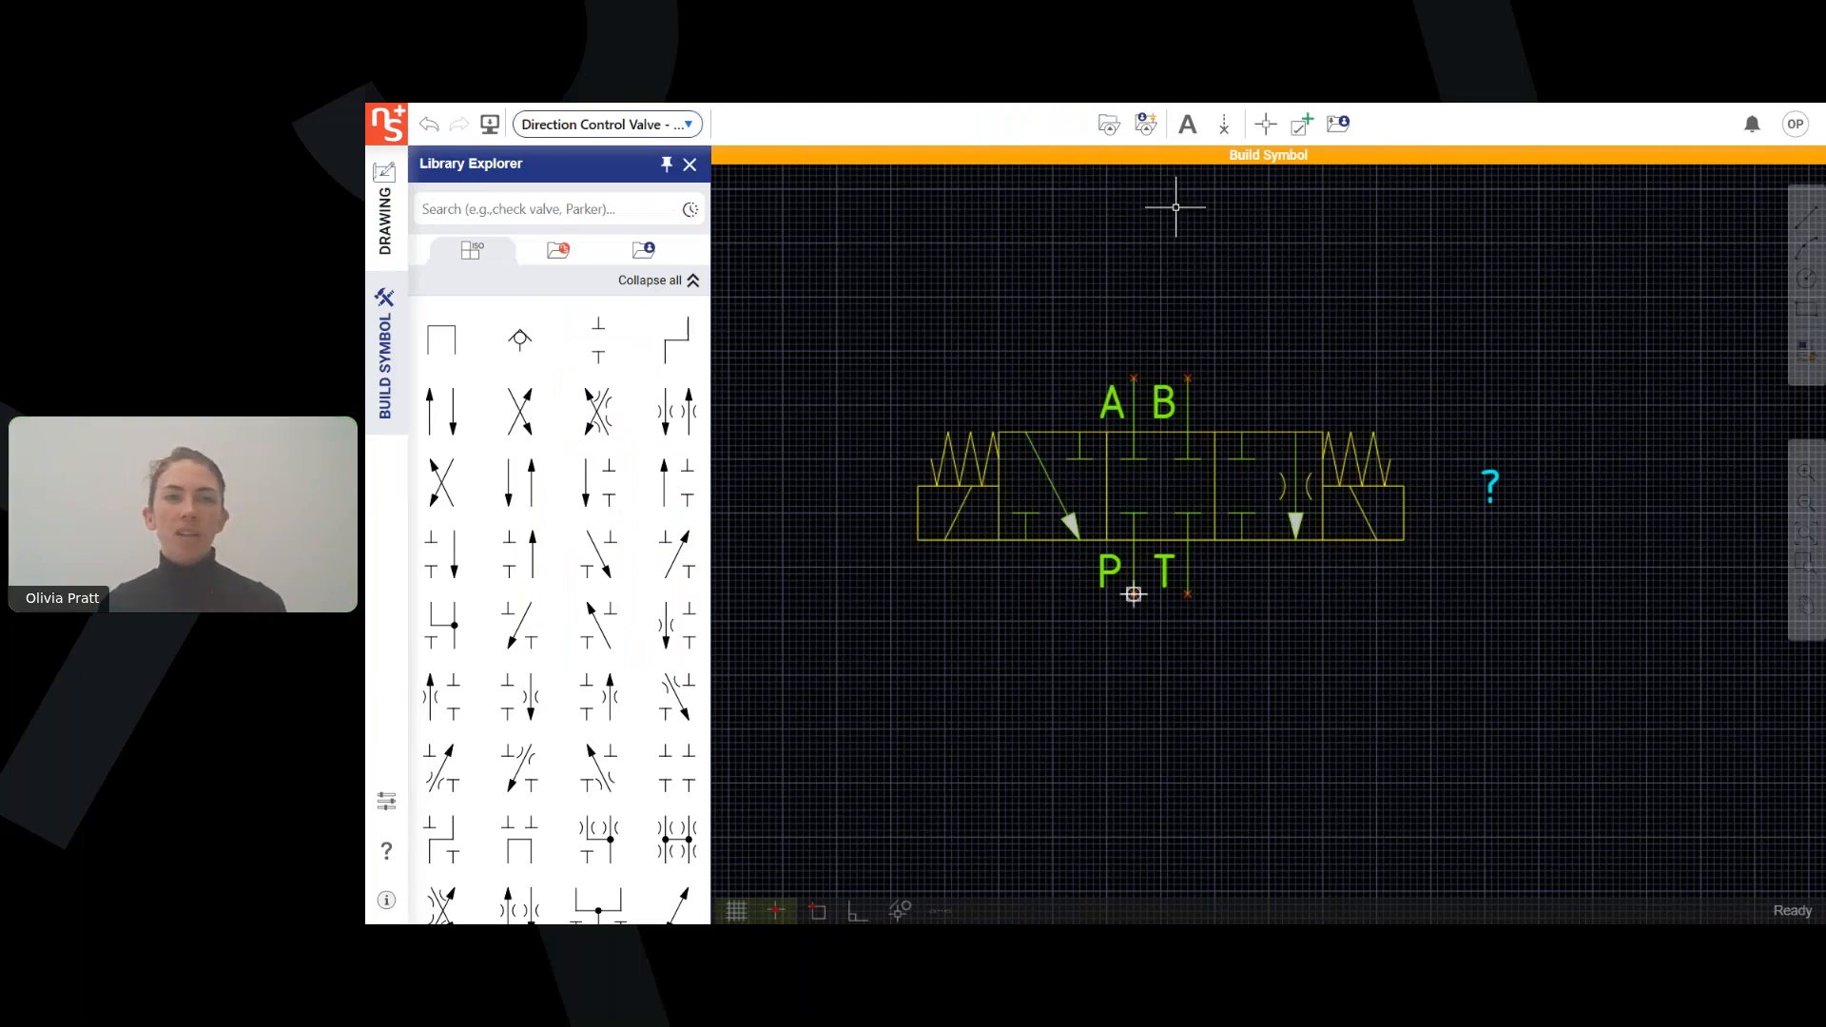
Add a Rated Pressure display format to the symbol and place it just above the valve, beside port B.
{"action": "left_click", "coordinate": [1302, 123]}
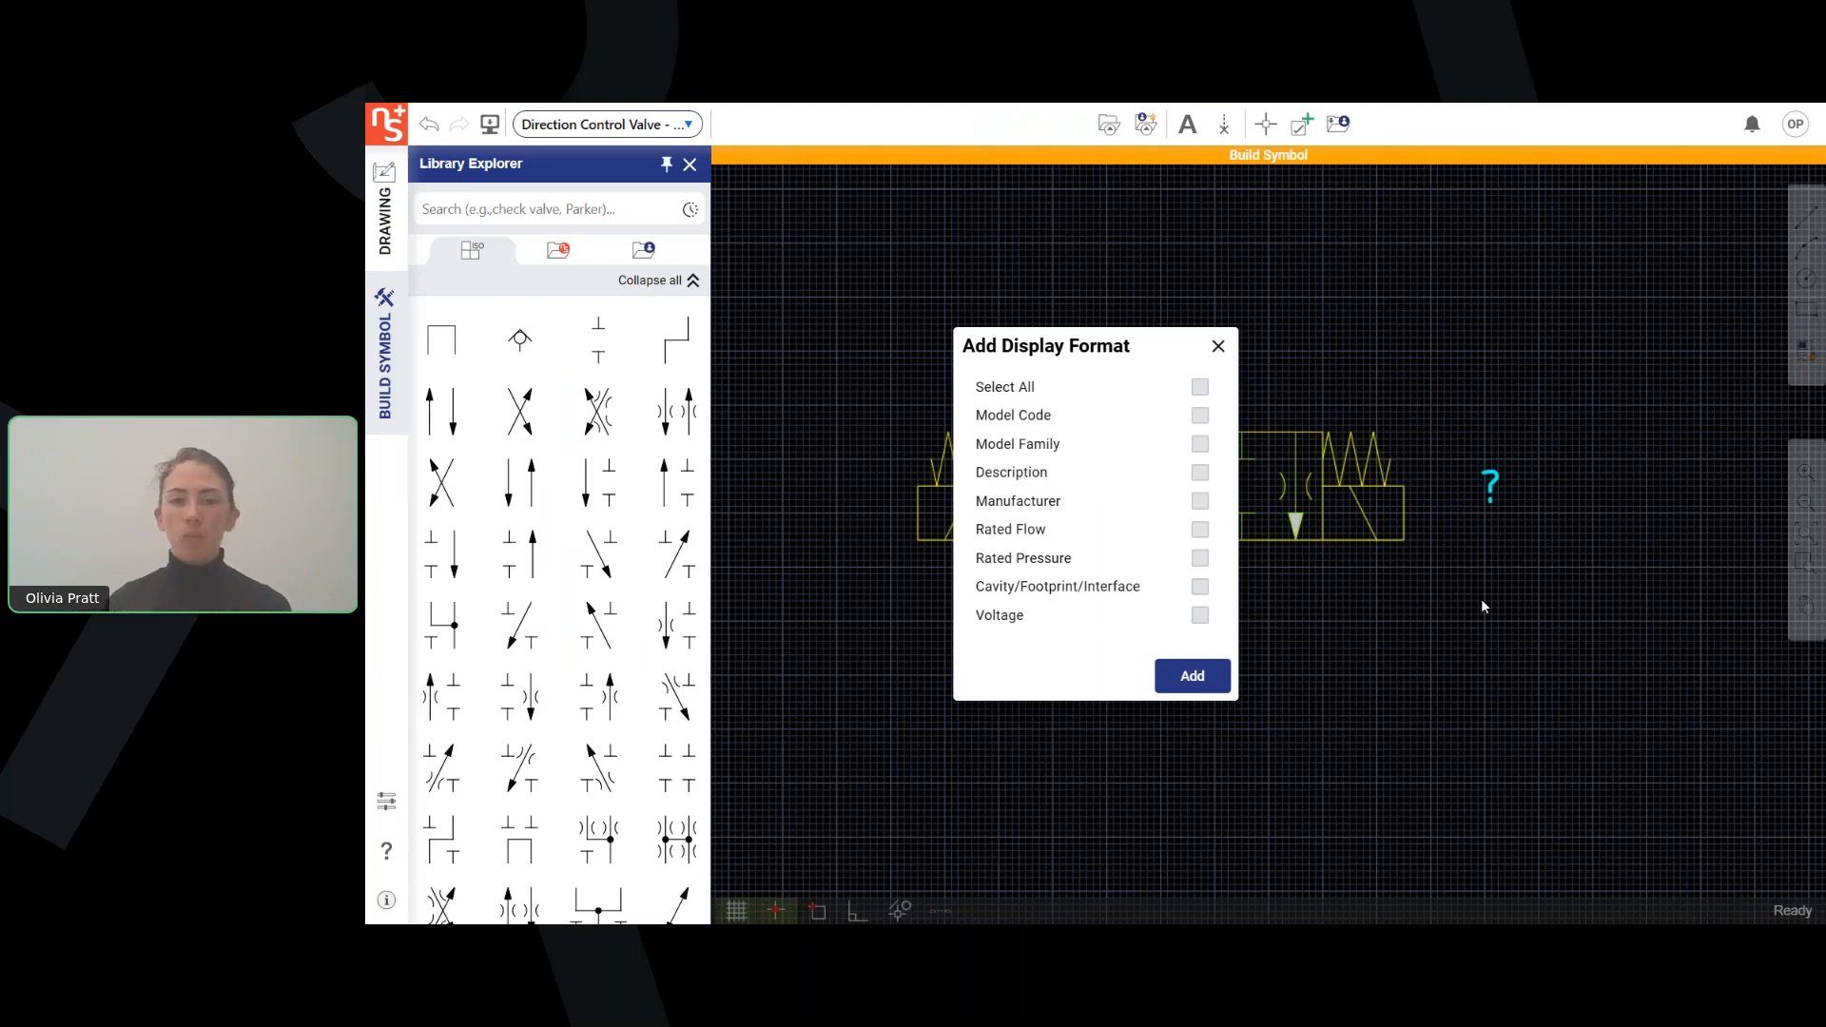
{"action": "left_click", "coordinate": [1070, 559]}
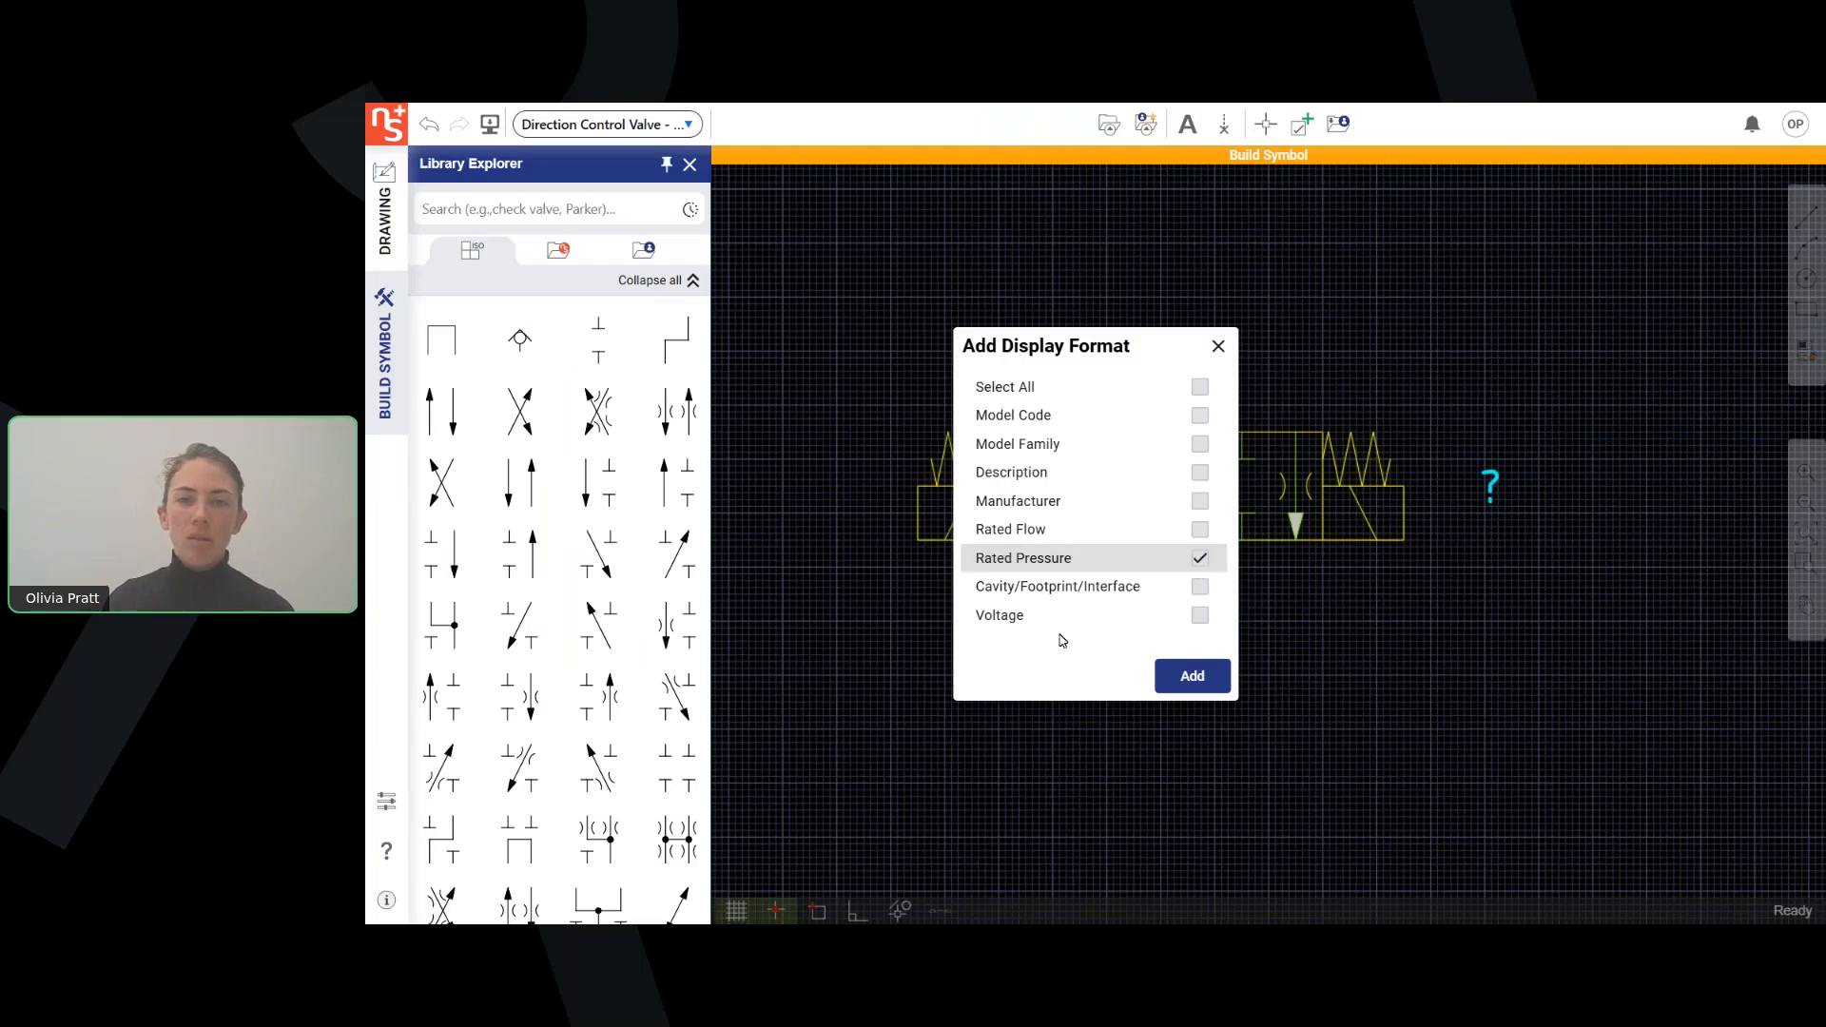
{"action": "left_click", "coordinate": [1187, 672]}
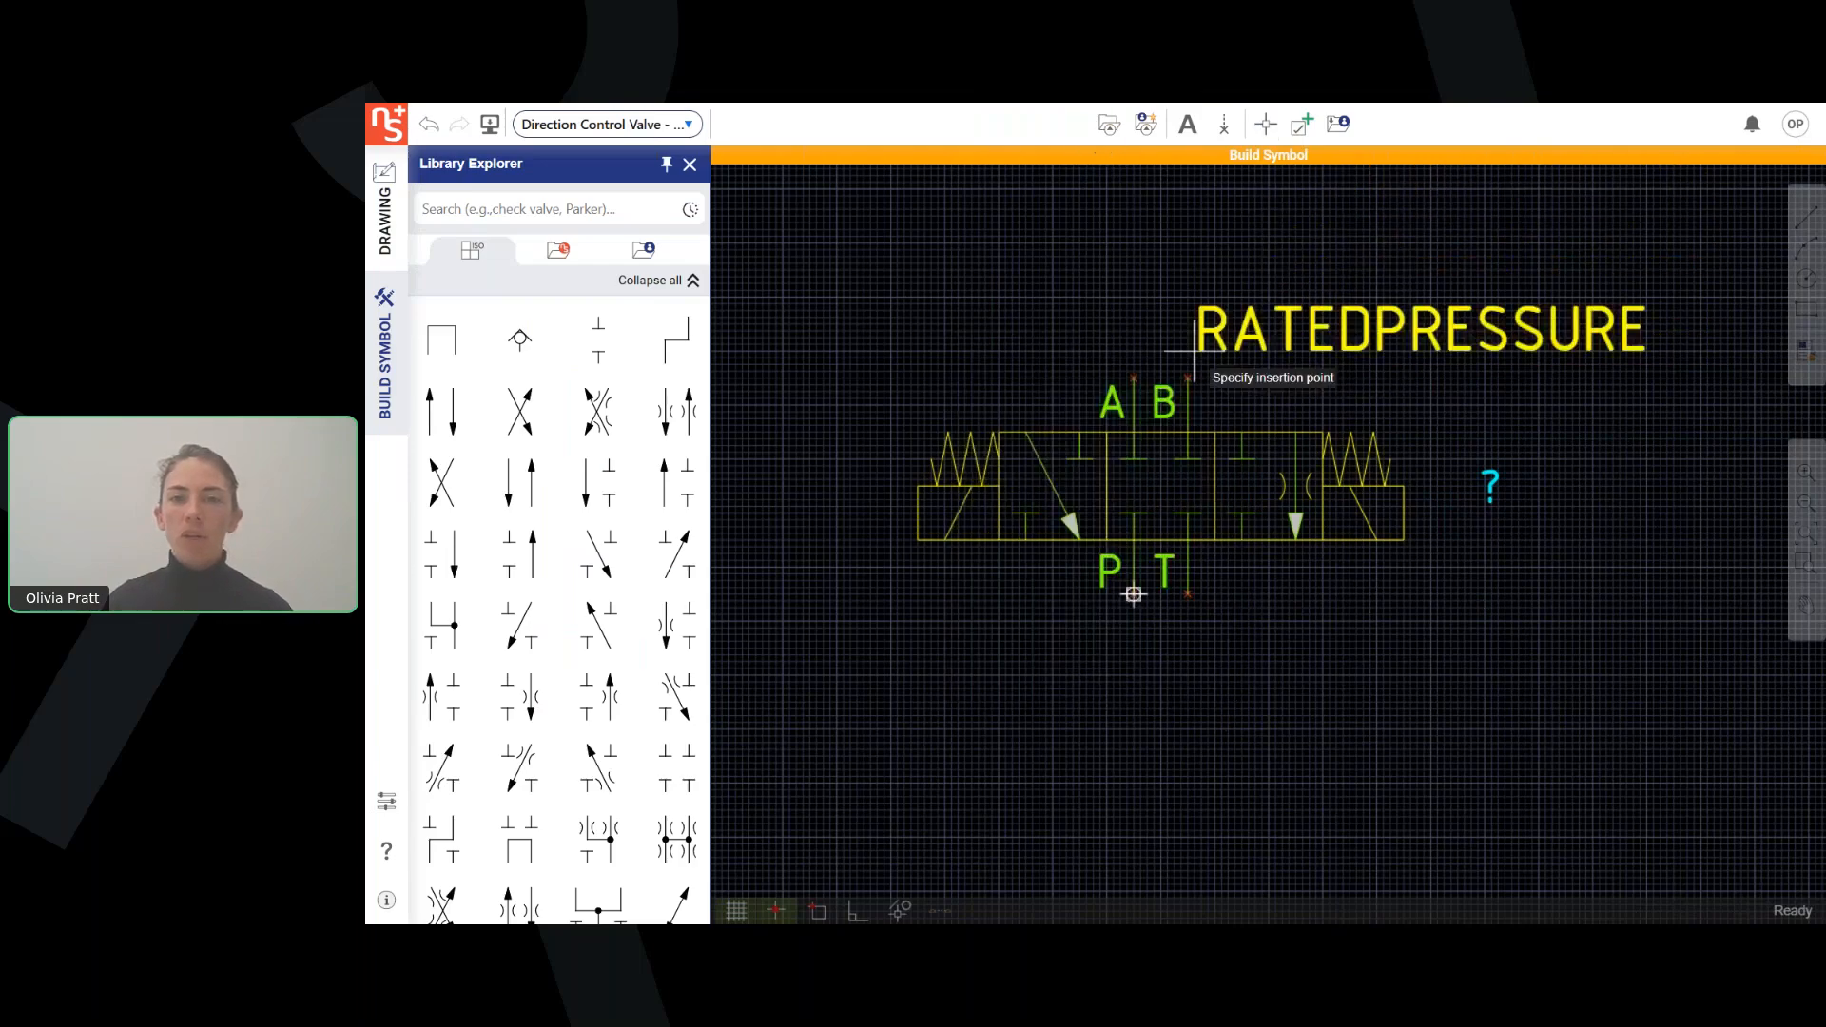
{"action": "left_click", "coordinate": [1225, 386]}
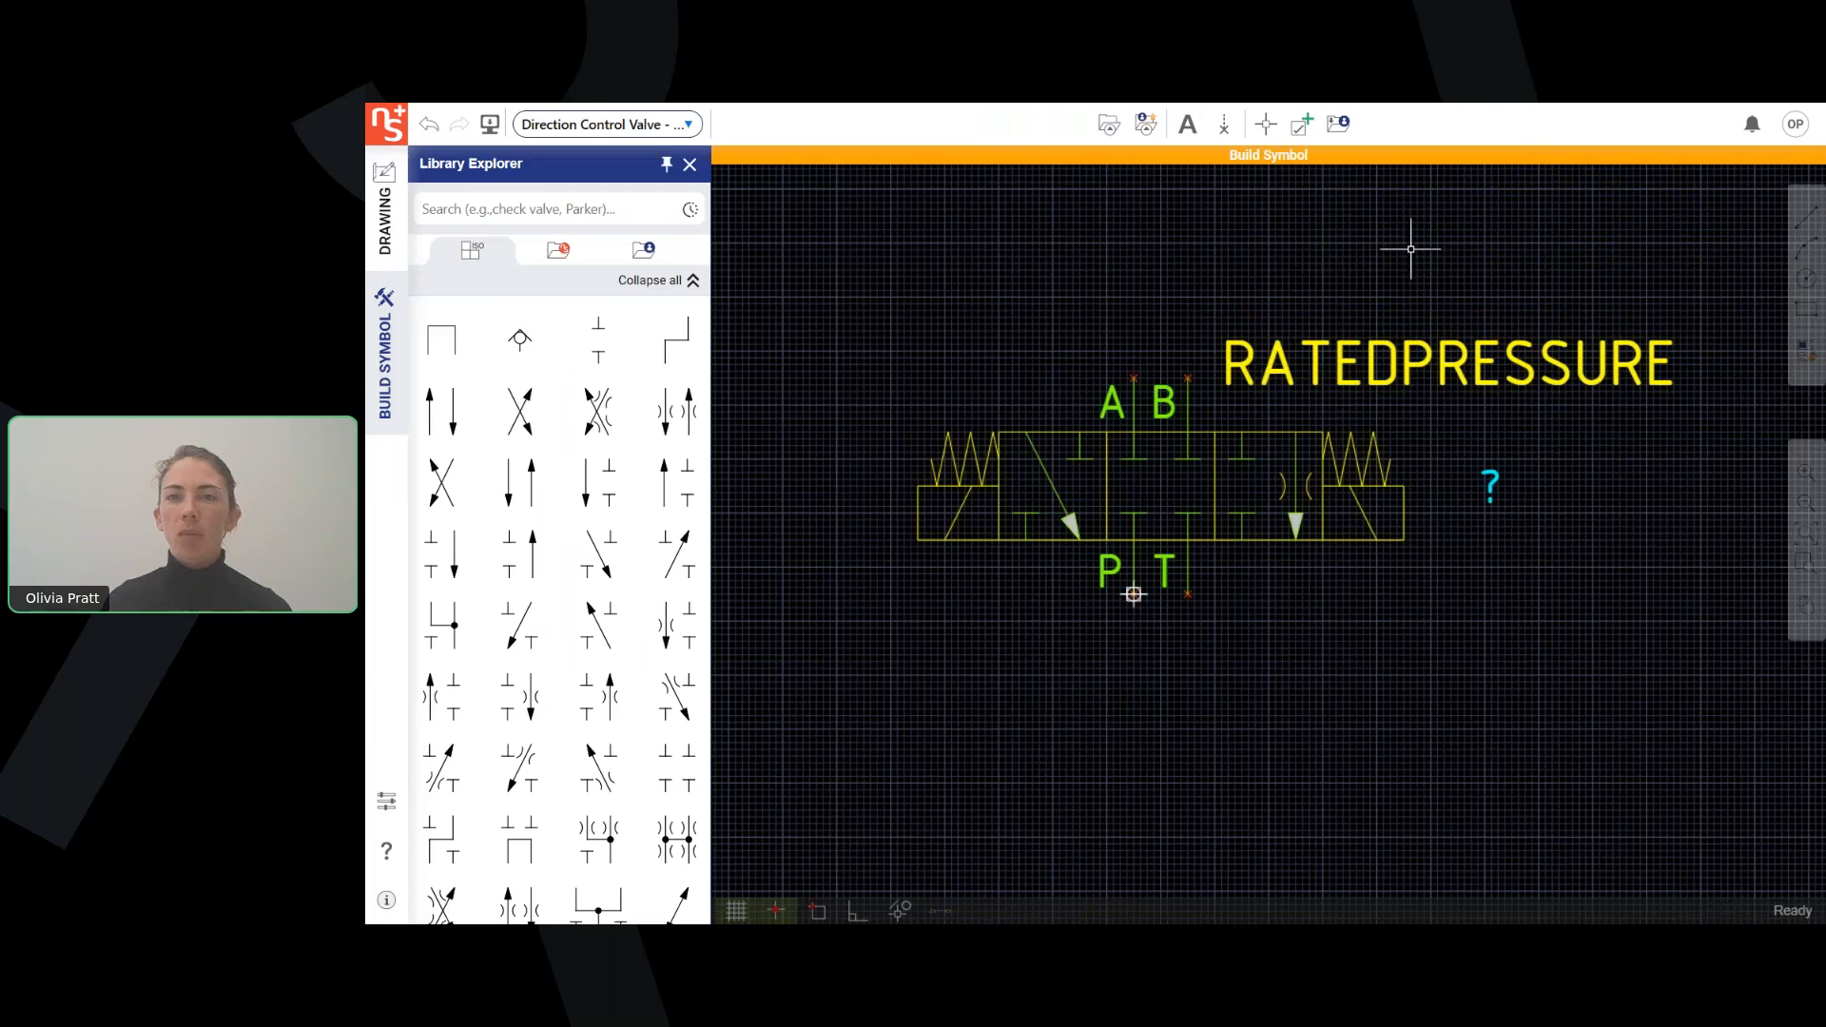
Save the finished valve symbol to the Webinar Folder in My Library.
{"action": "left_click", "coordinate": [1341, 136]}
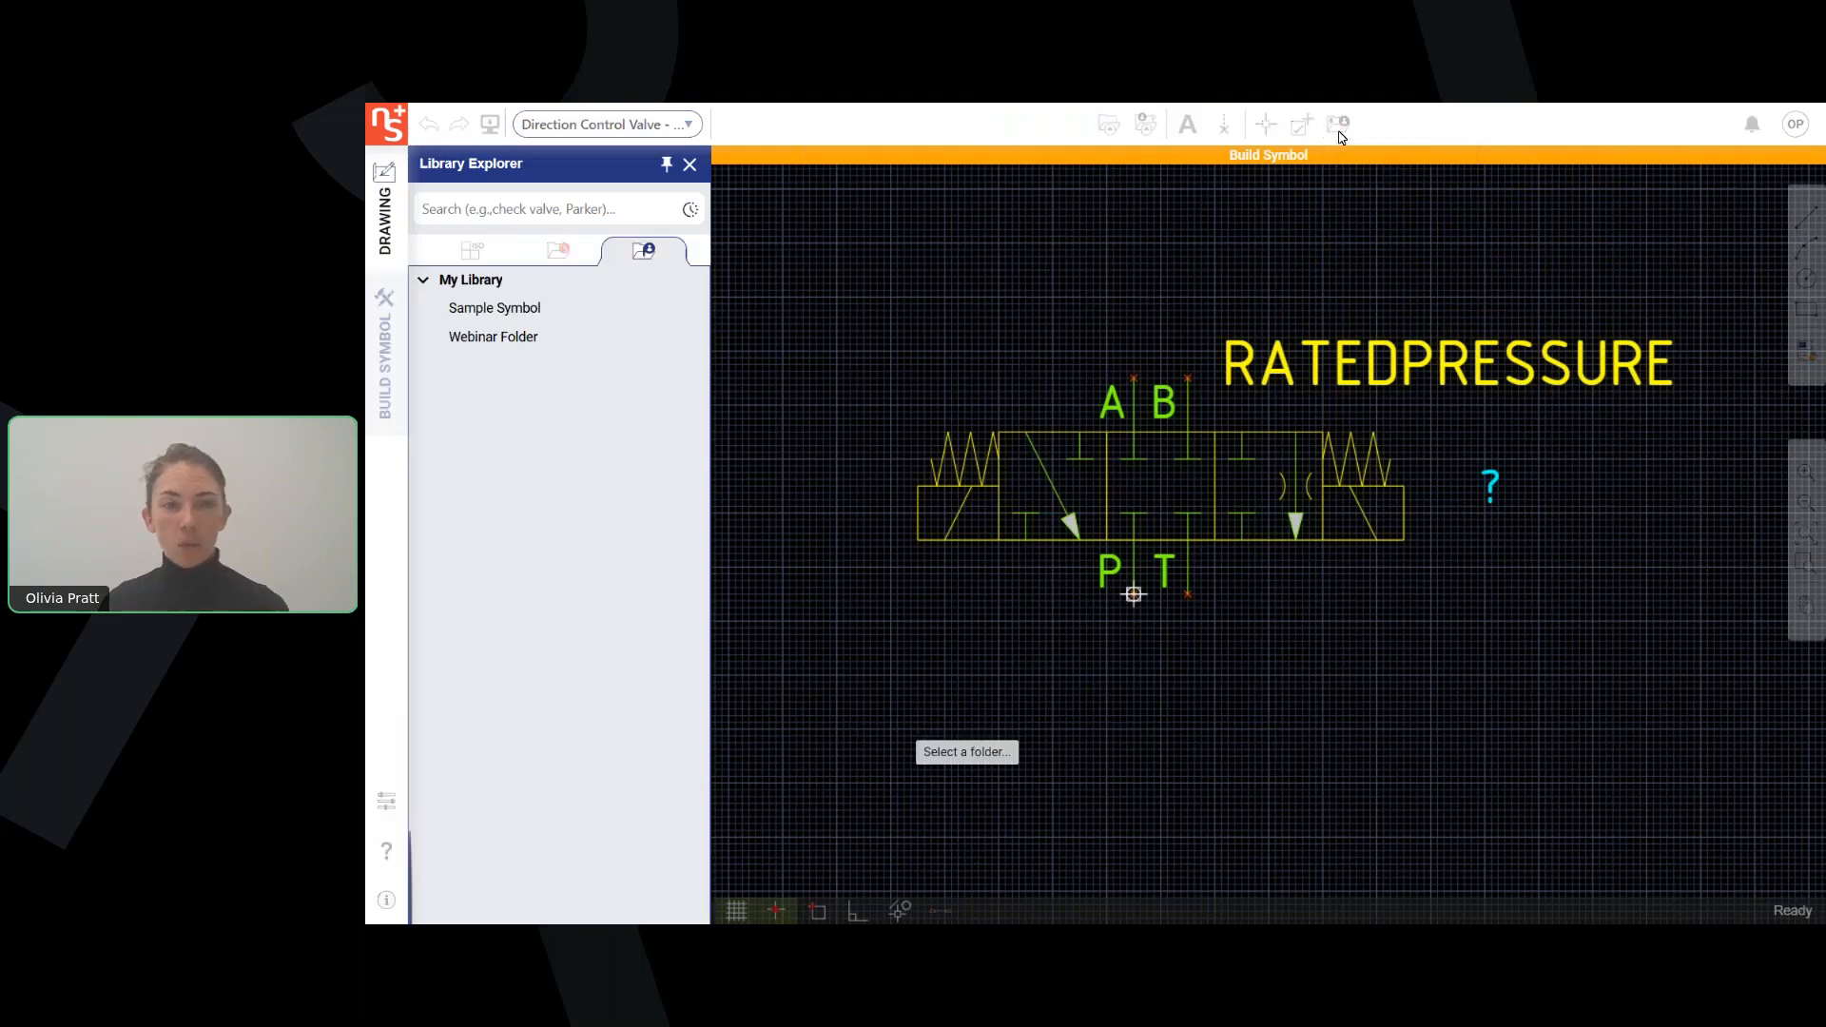
{"action": "left_click", "coordinate": [505, 342]}
{"action": "left_click", "coordinate": [1037, 575]}
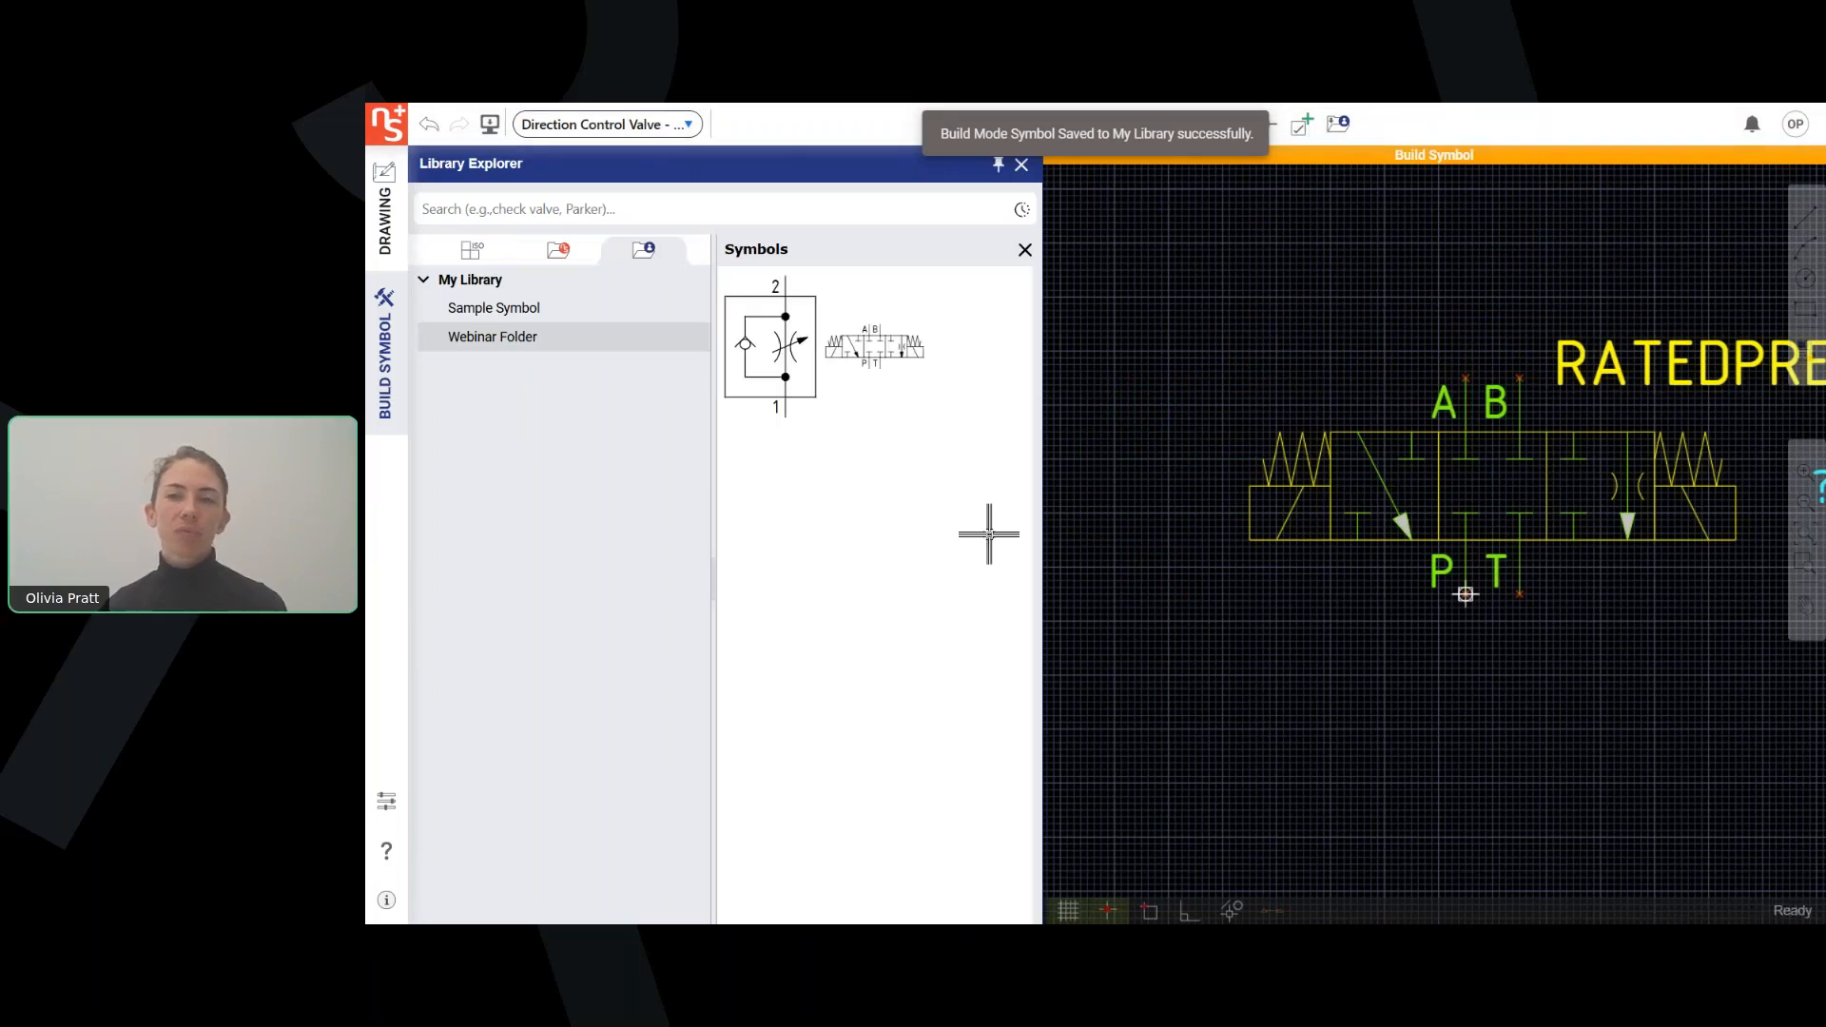
{"action": "scroll", "coordinate": [1272, 603], "scroll_direction": "down", "scroll_amount": 2}
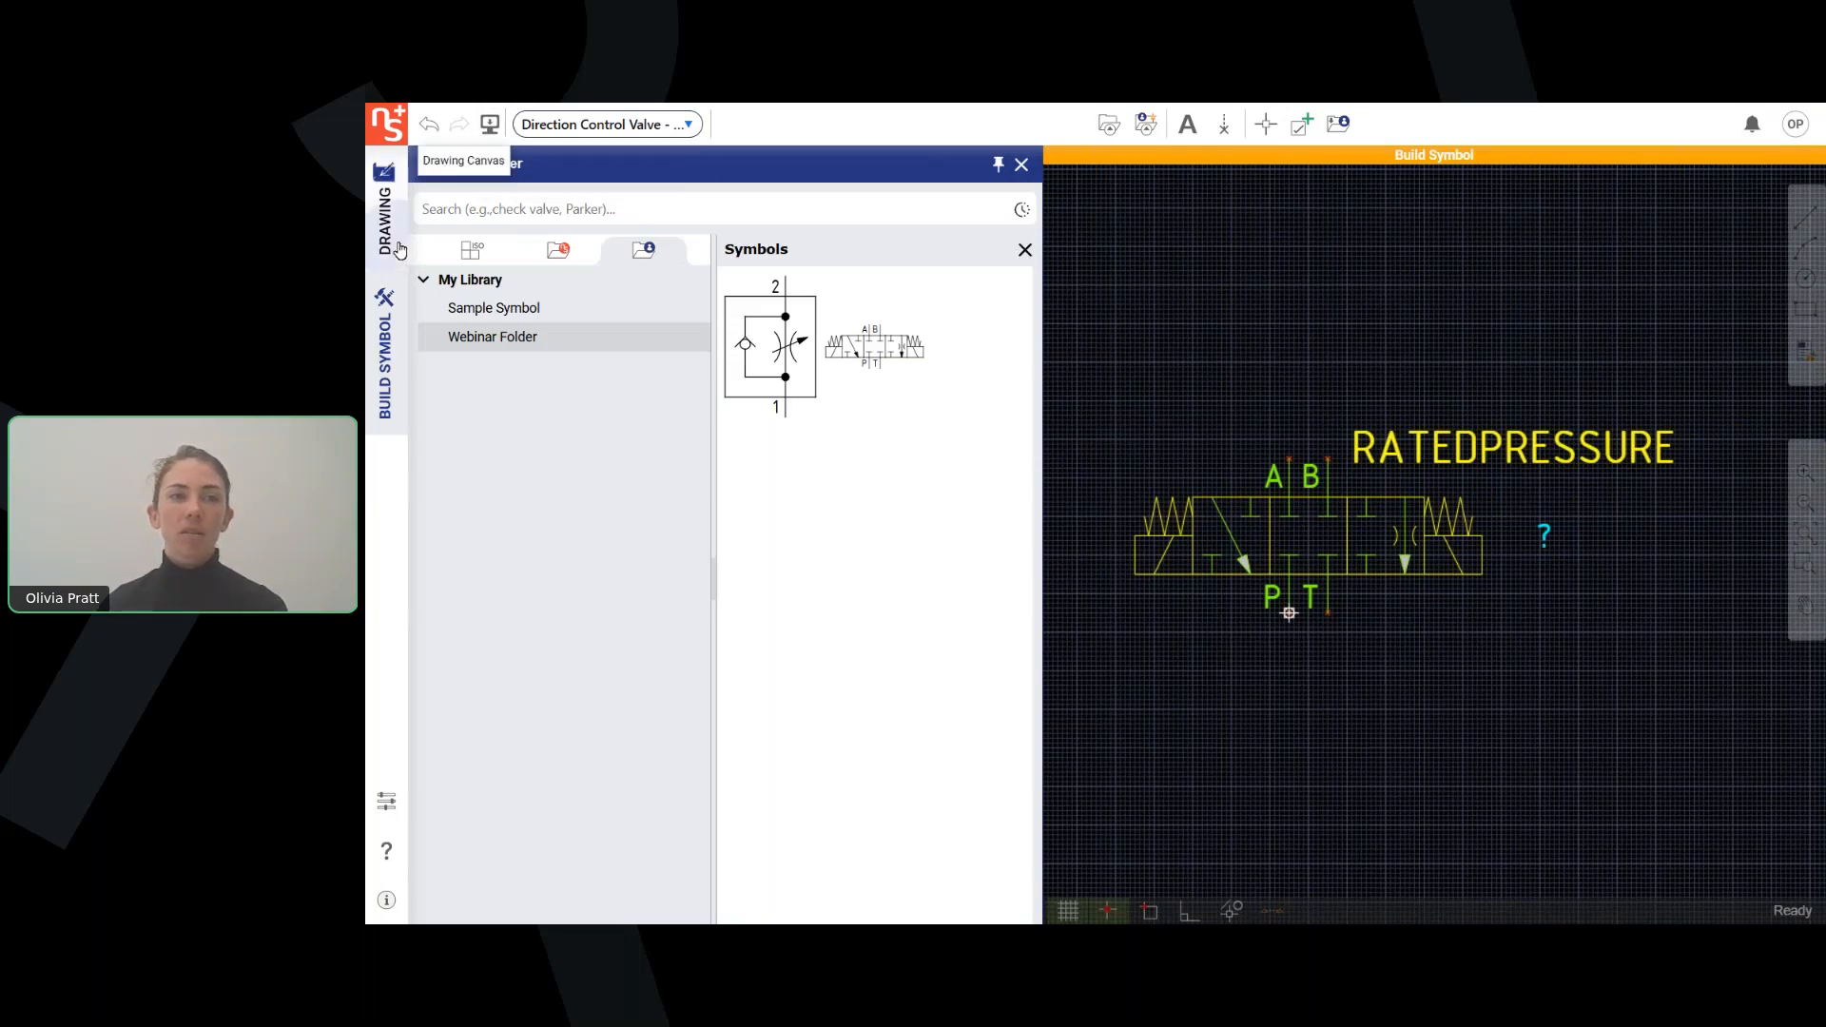
Return to the drawing canvas and insert the custom valve from My Library's Webinar Folder between the manifold boundary and the net list table.
{"action": "left_click", "coordinate": [386, 214]}
{"action": "left_click", "coordinate": [559, 250]}
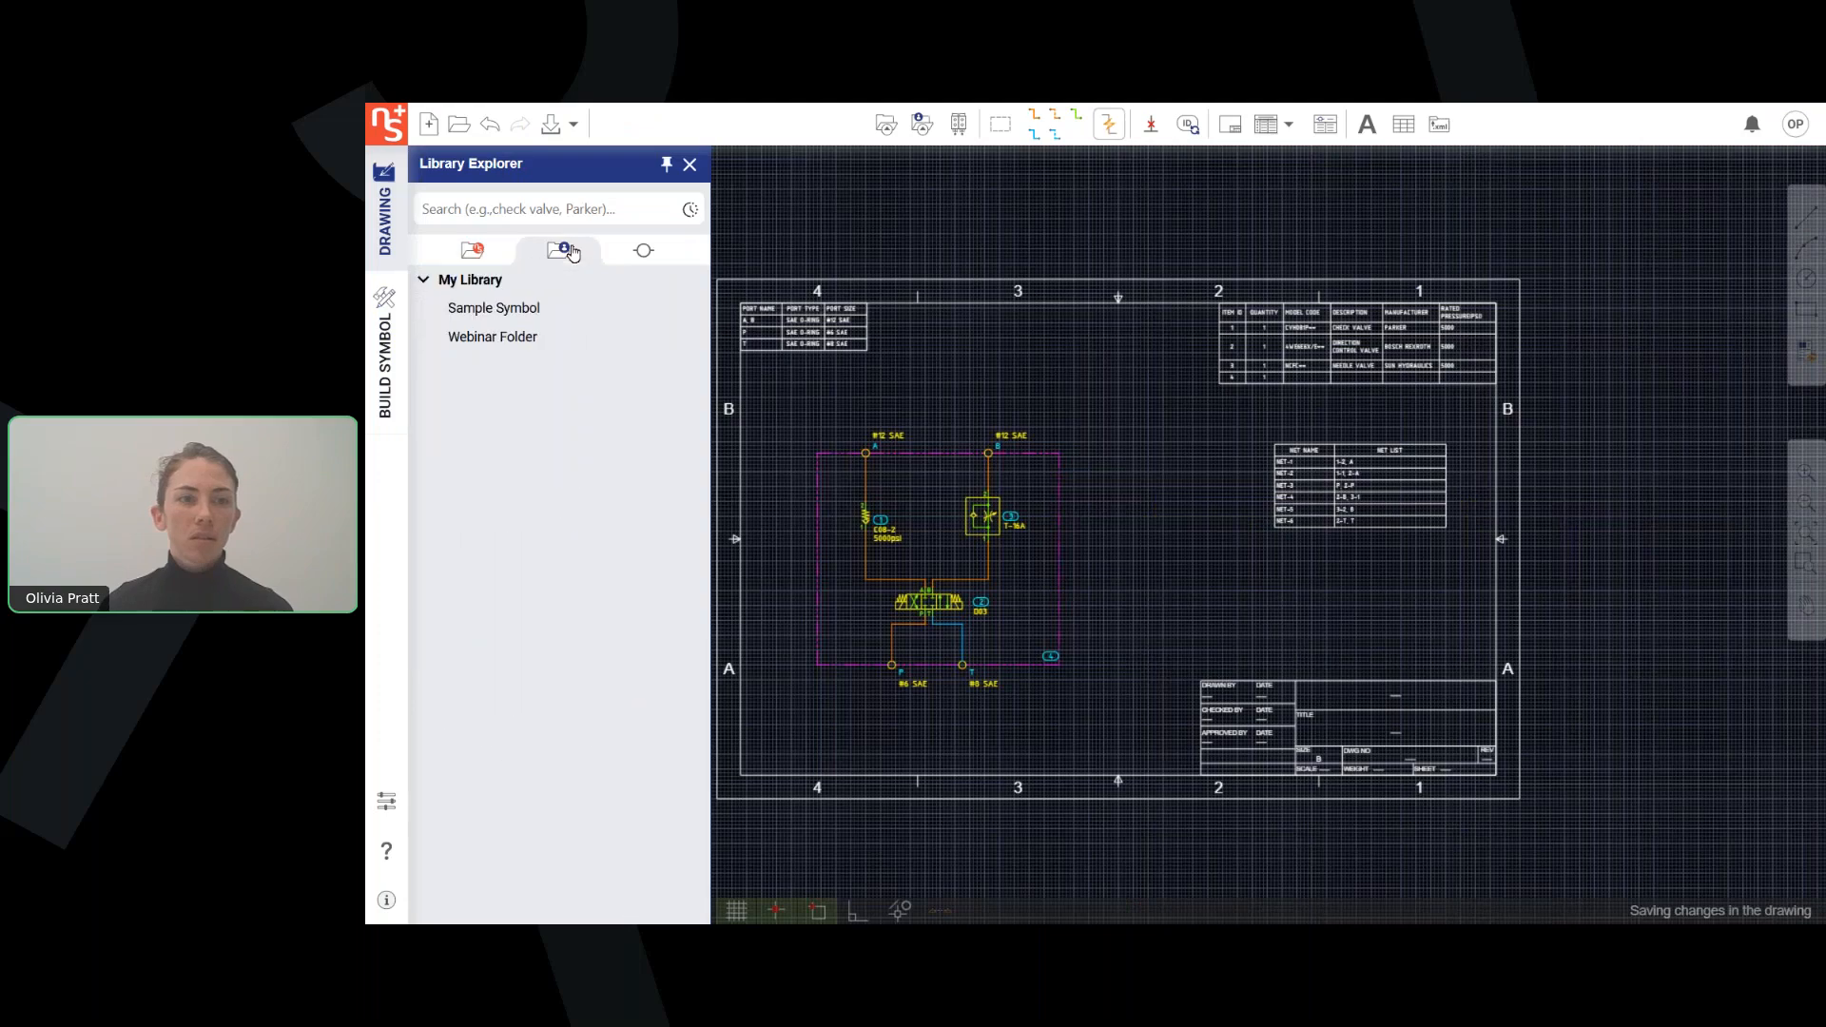
{"action": "left_click", "coordinate": [506, 342]}
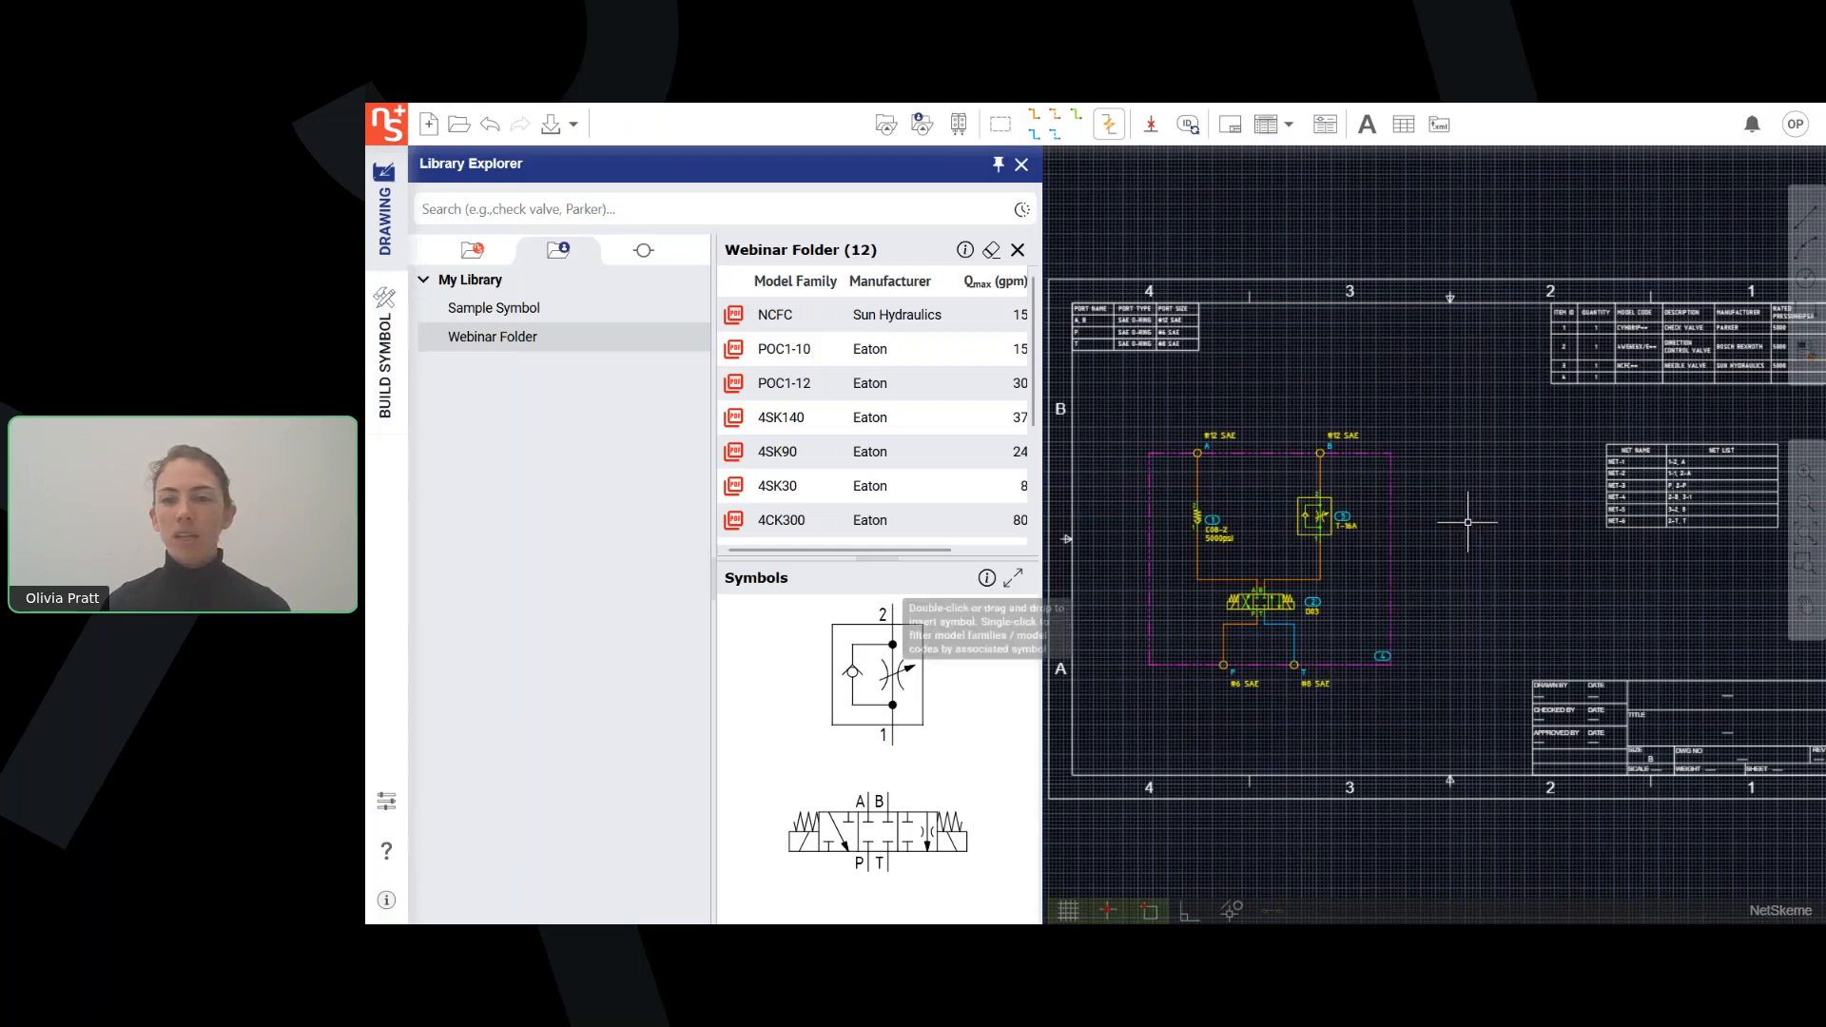
{"action": "left_click", "coordinate": [1470, 590]}
{"action": "scroll", "coordinate": [1477, 586], "scroll_direction": "up", "scroll_amount": 2}
{"action": "scroll", "coordinate": [1477, 586], "scroll_direction": "up", "scroll_amount": 5}
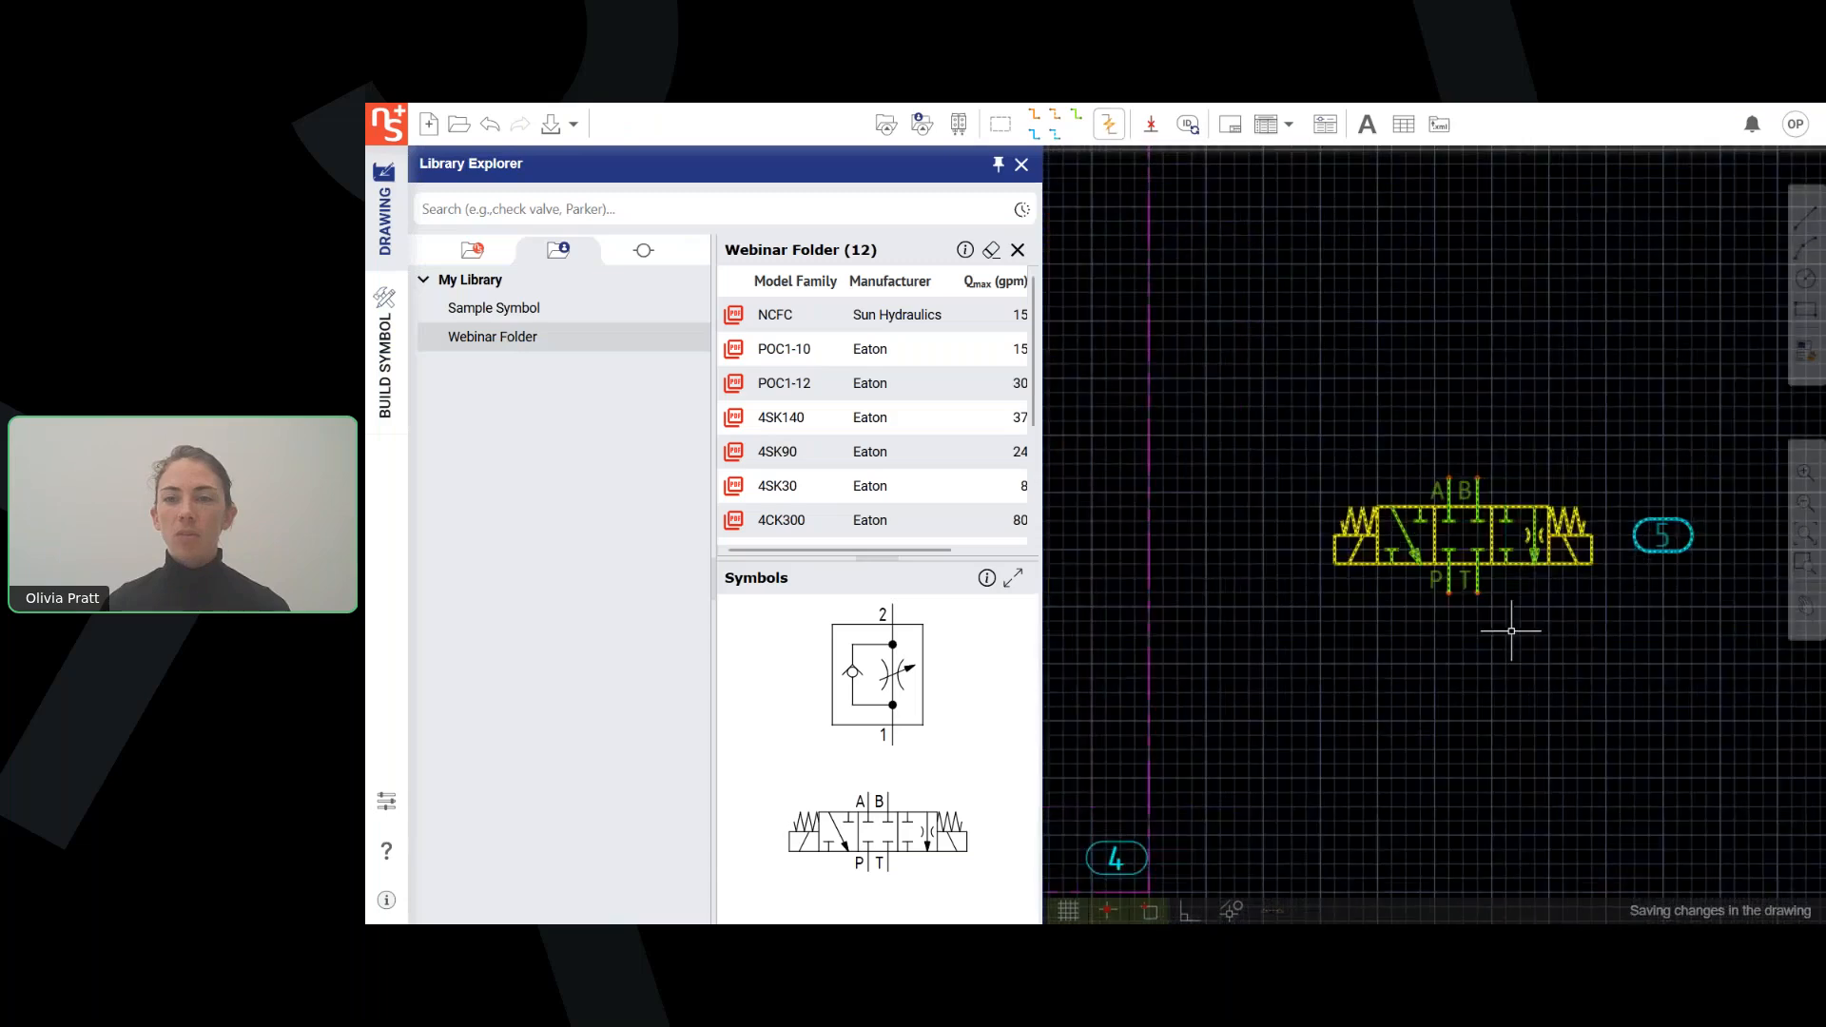
Edit the inserted valve's model data, setting Pmax to 3000 psi and making it visible on the drawing, and save the properties.
{"action": "right_click", "coordinate": [1293, 567]}
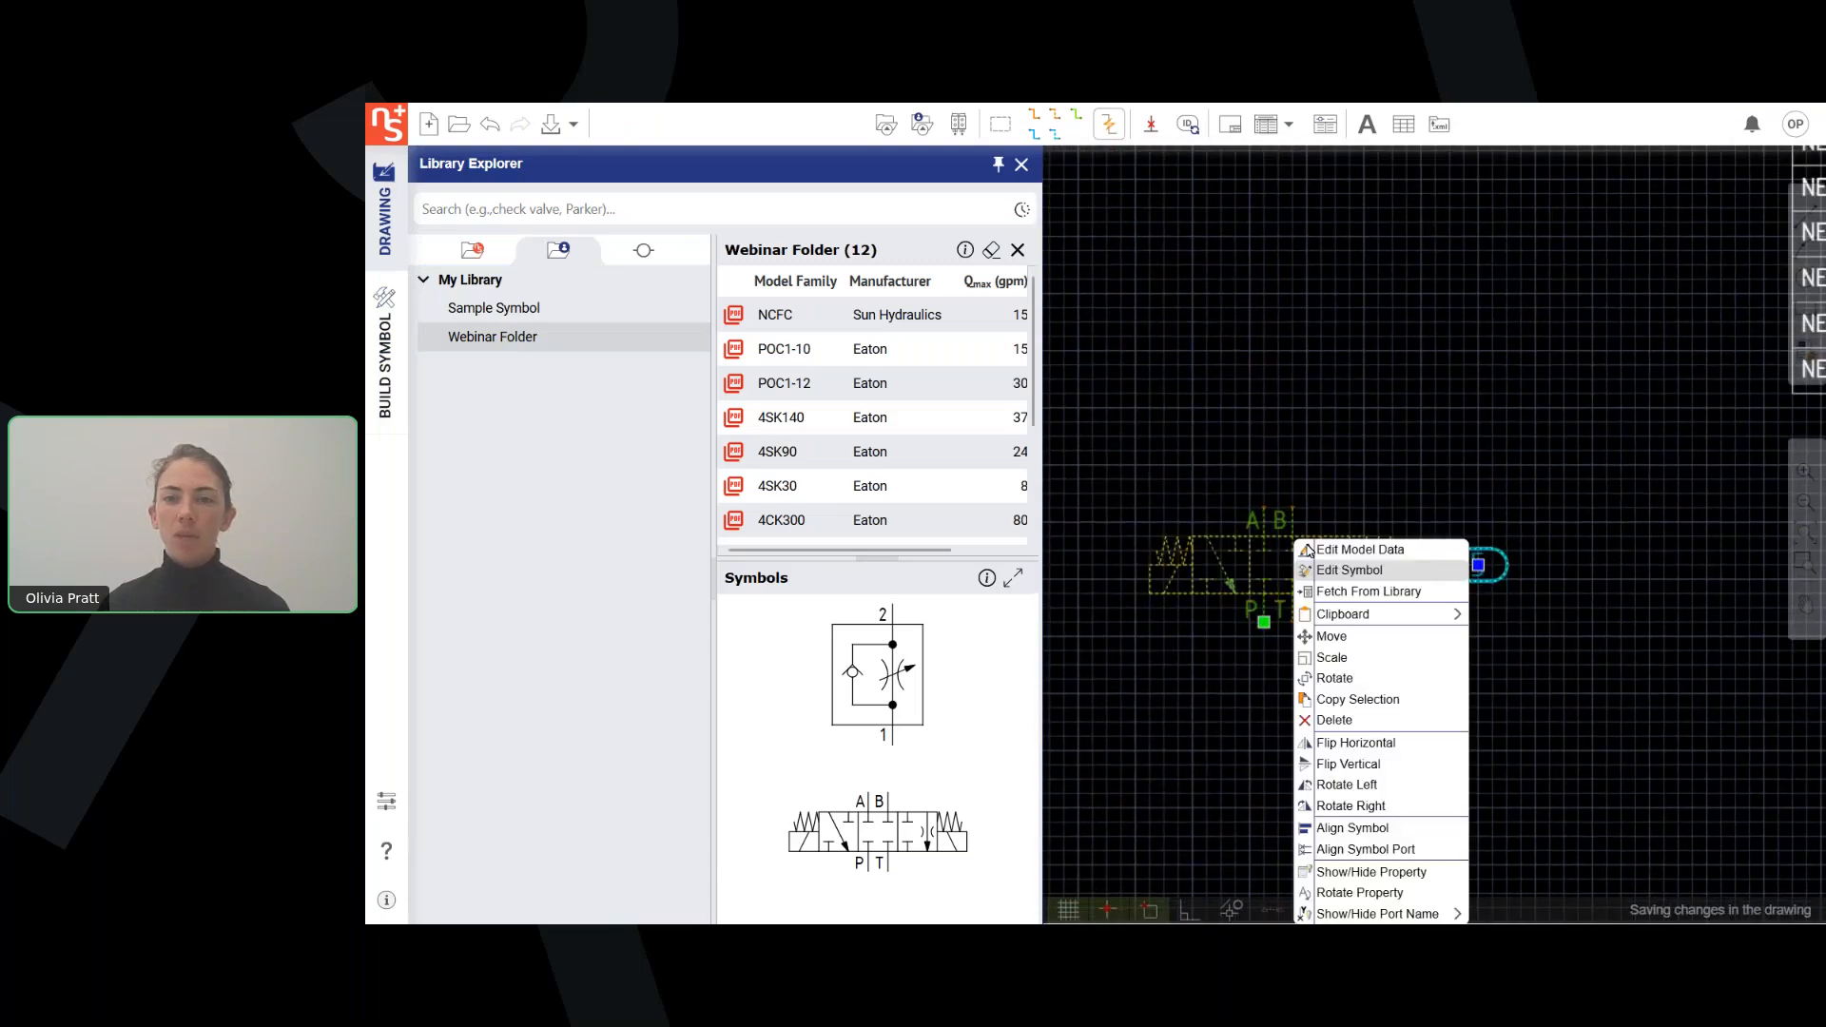
{"action": "left_click", "coordinate": [1380, 566]}
{"action": "left_click", "coordinate": [850, 671]}
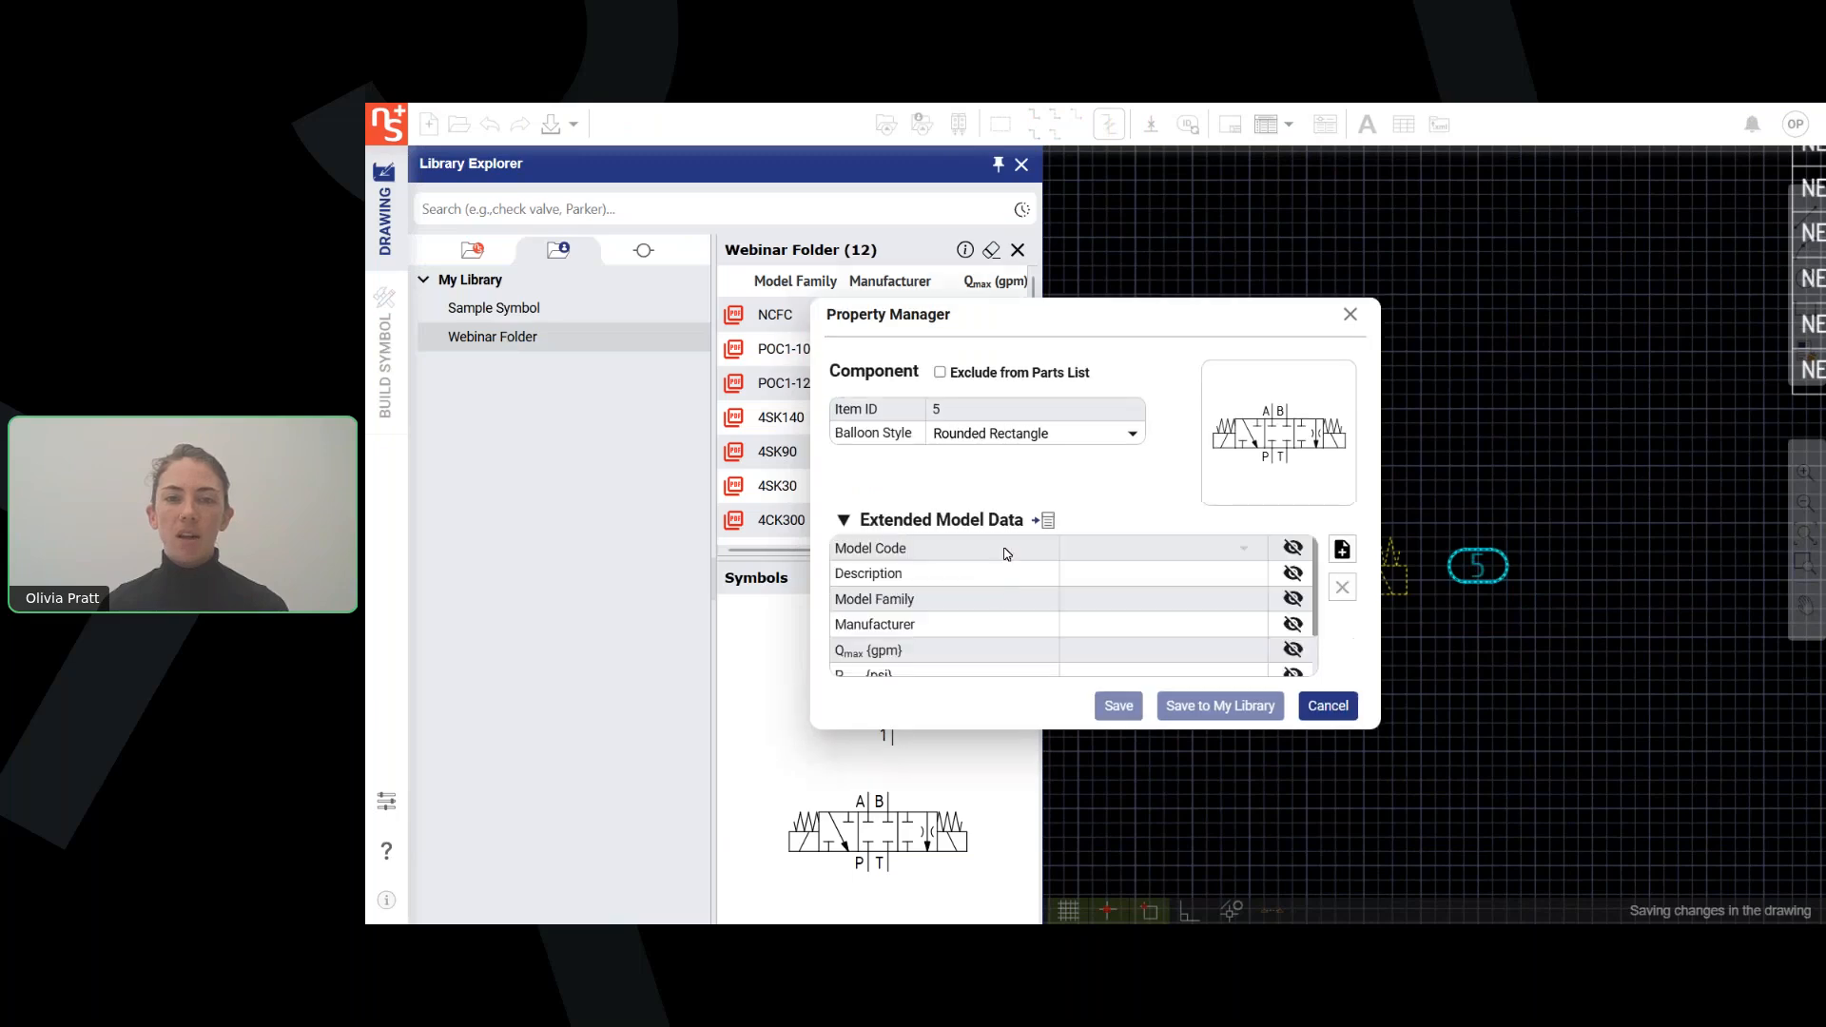
{"action": "scroll", "coordinate": [1085, 571], "scroll_direction": "down", "scroll_amount": 2}
{"action": "scroll", "coordinate": [1089, 577], "scroll_direction": "up", "scroll_amount": 2}
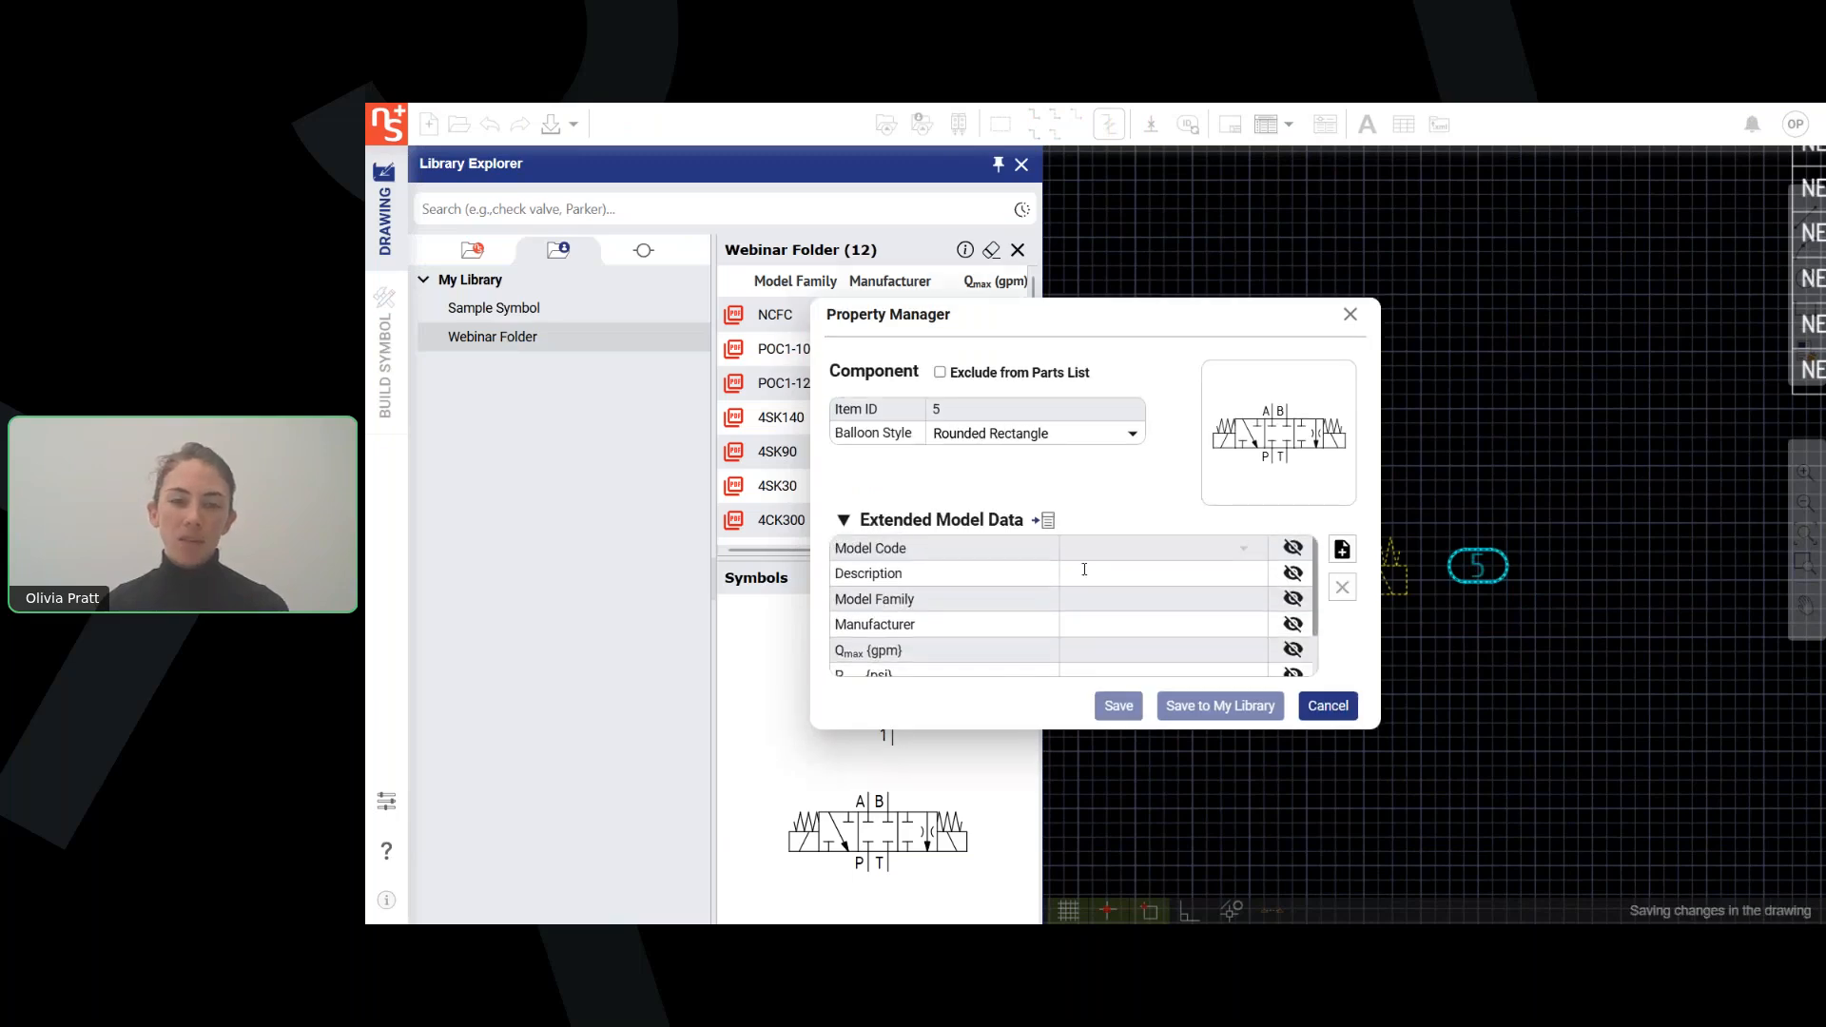
{"action": "scroll", "coordinate": [1085, 566], "scroll_direction": "down", "scroll_amount": 2}
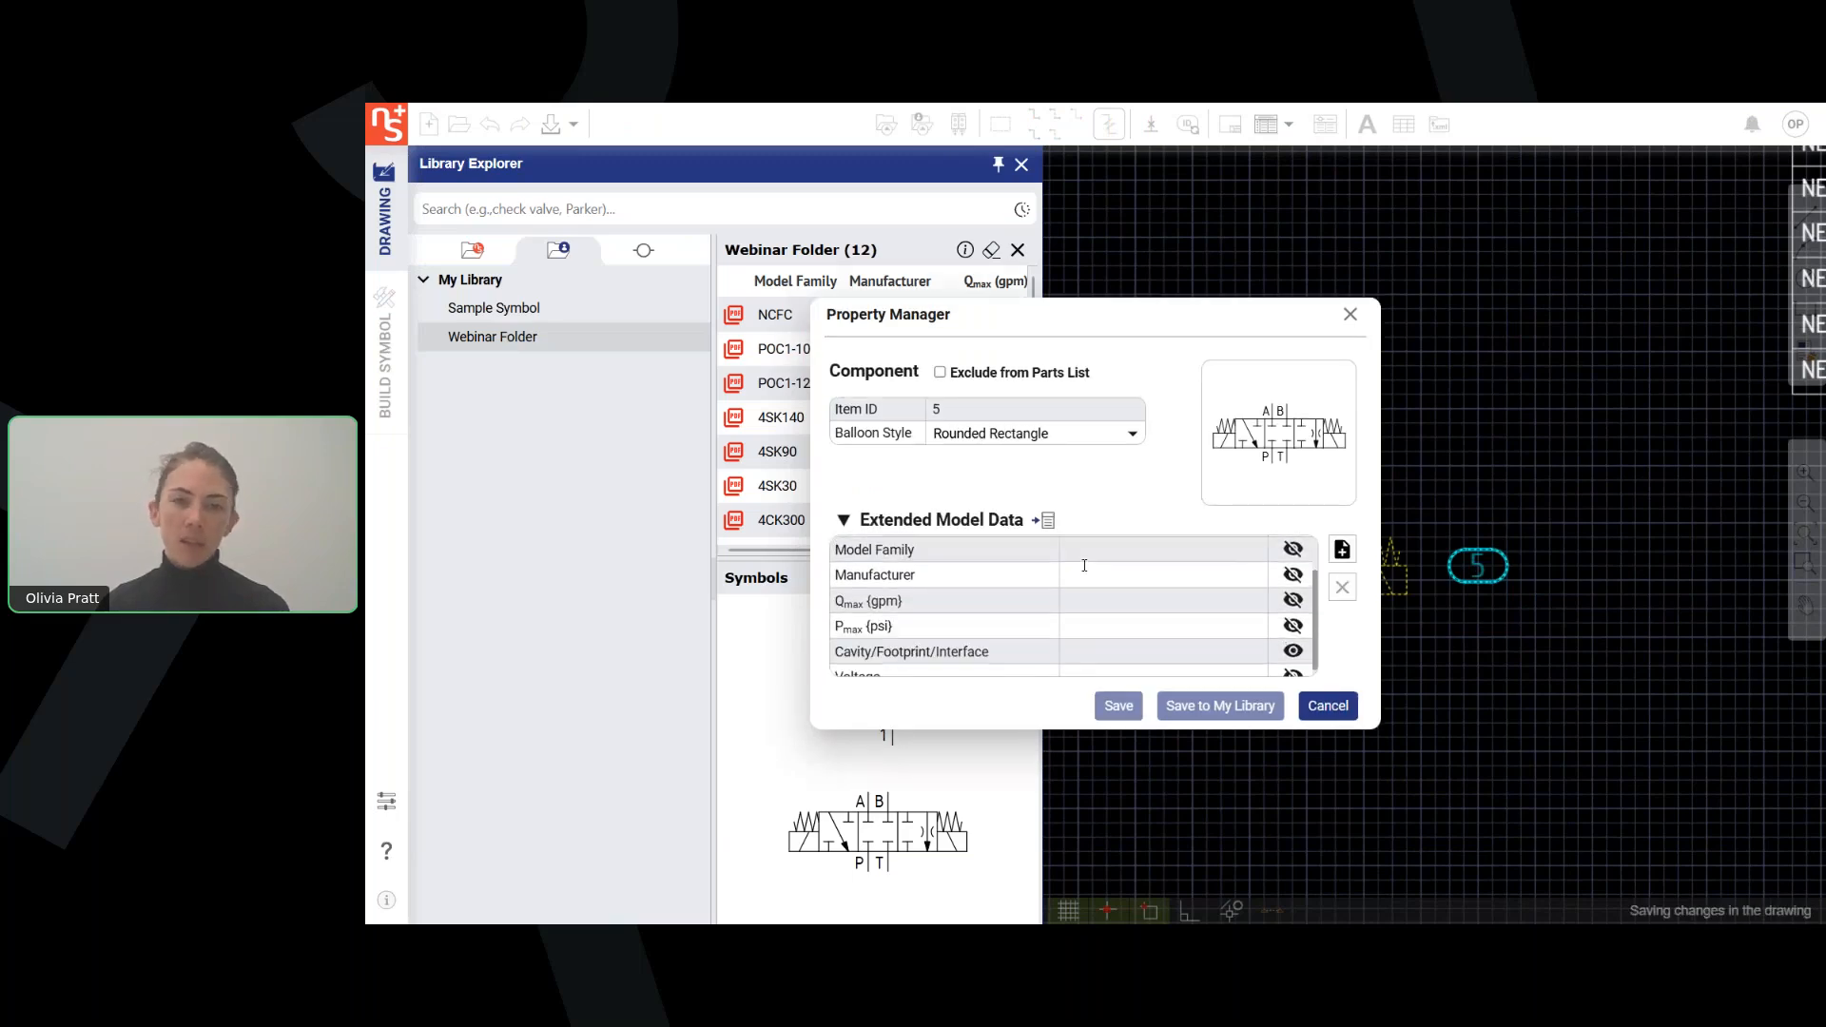
{"action": "left_click", "coordinate": [1084, 615]}
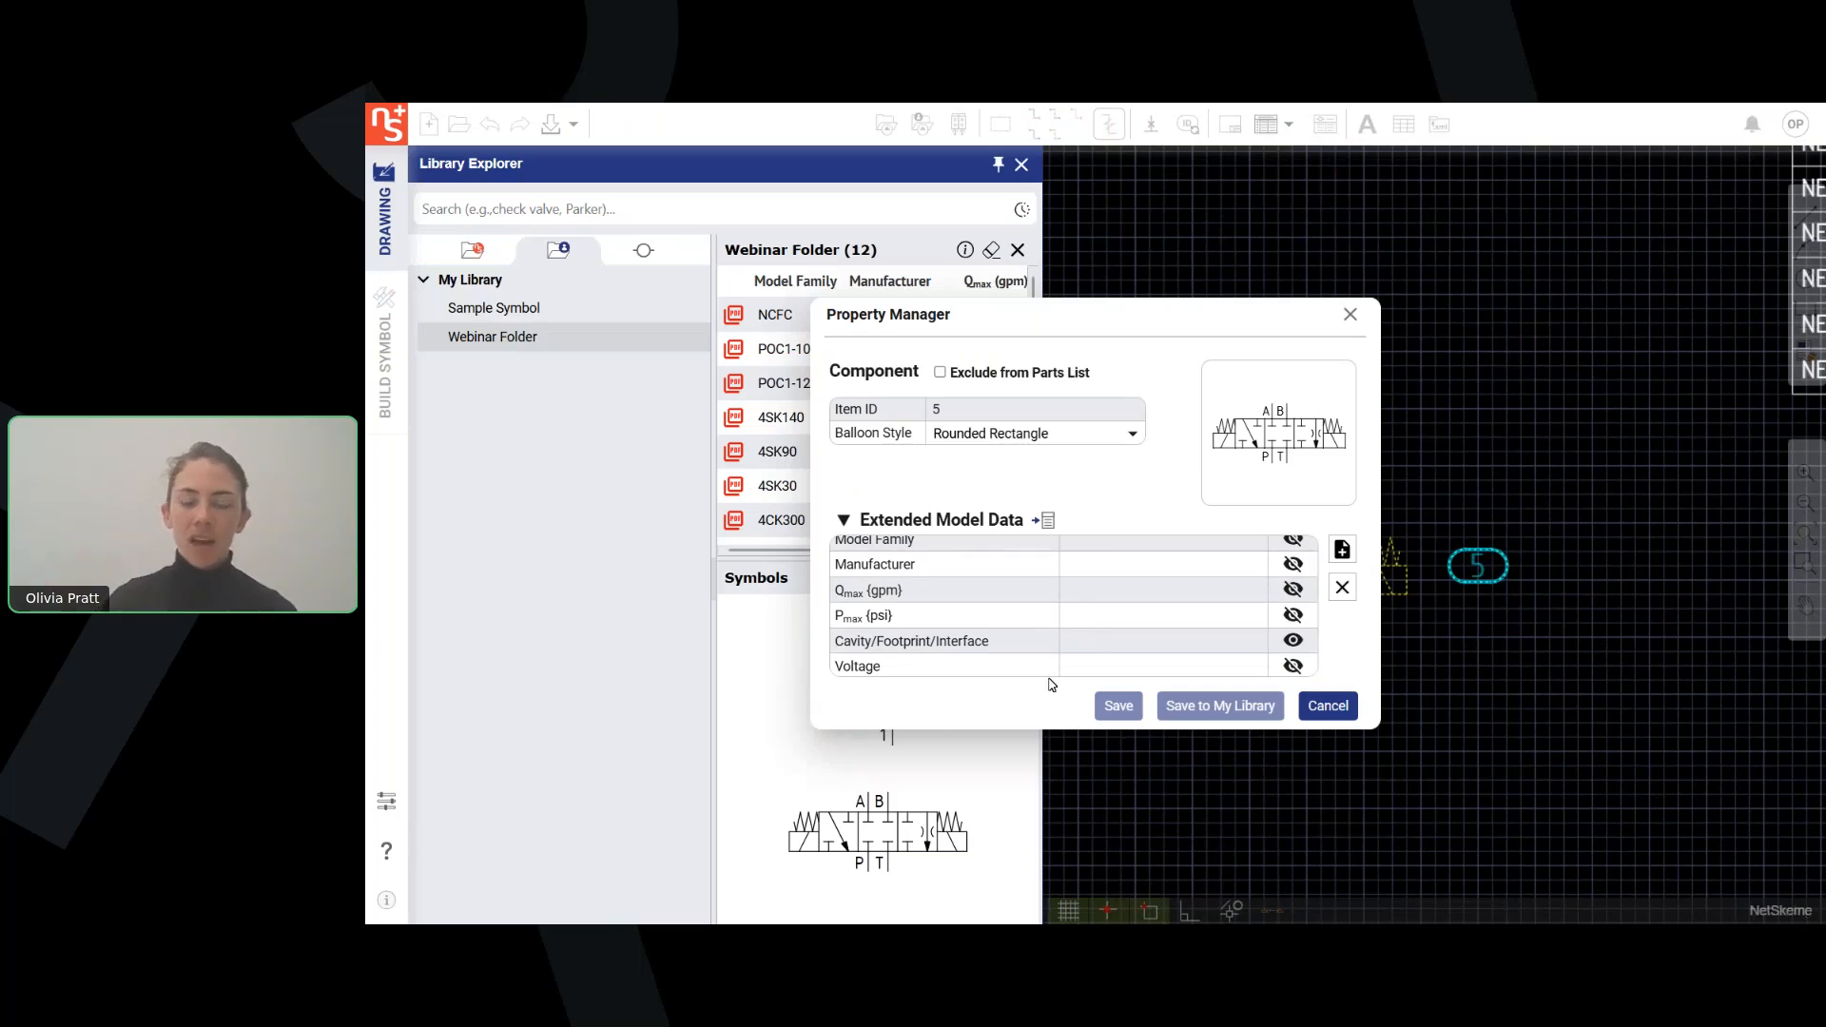
{"action": "type", "text": "3000"}
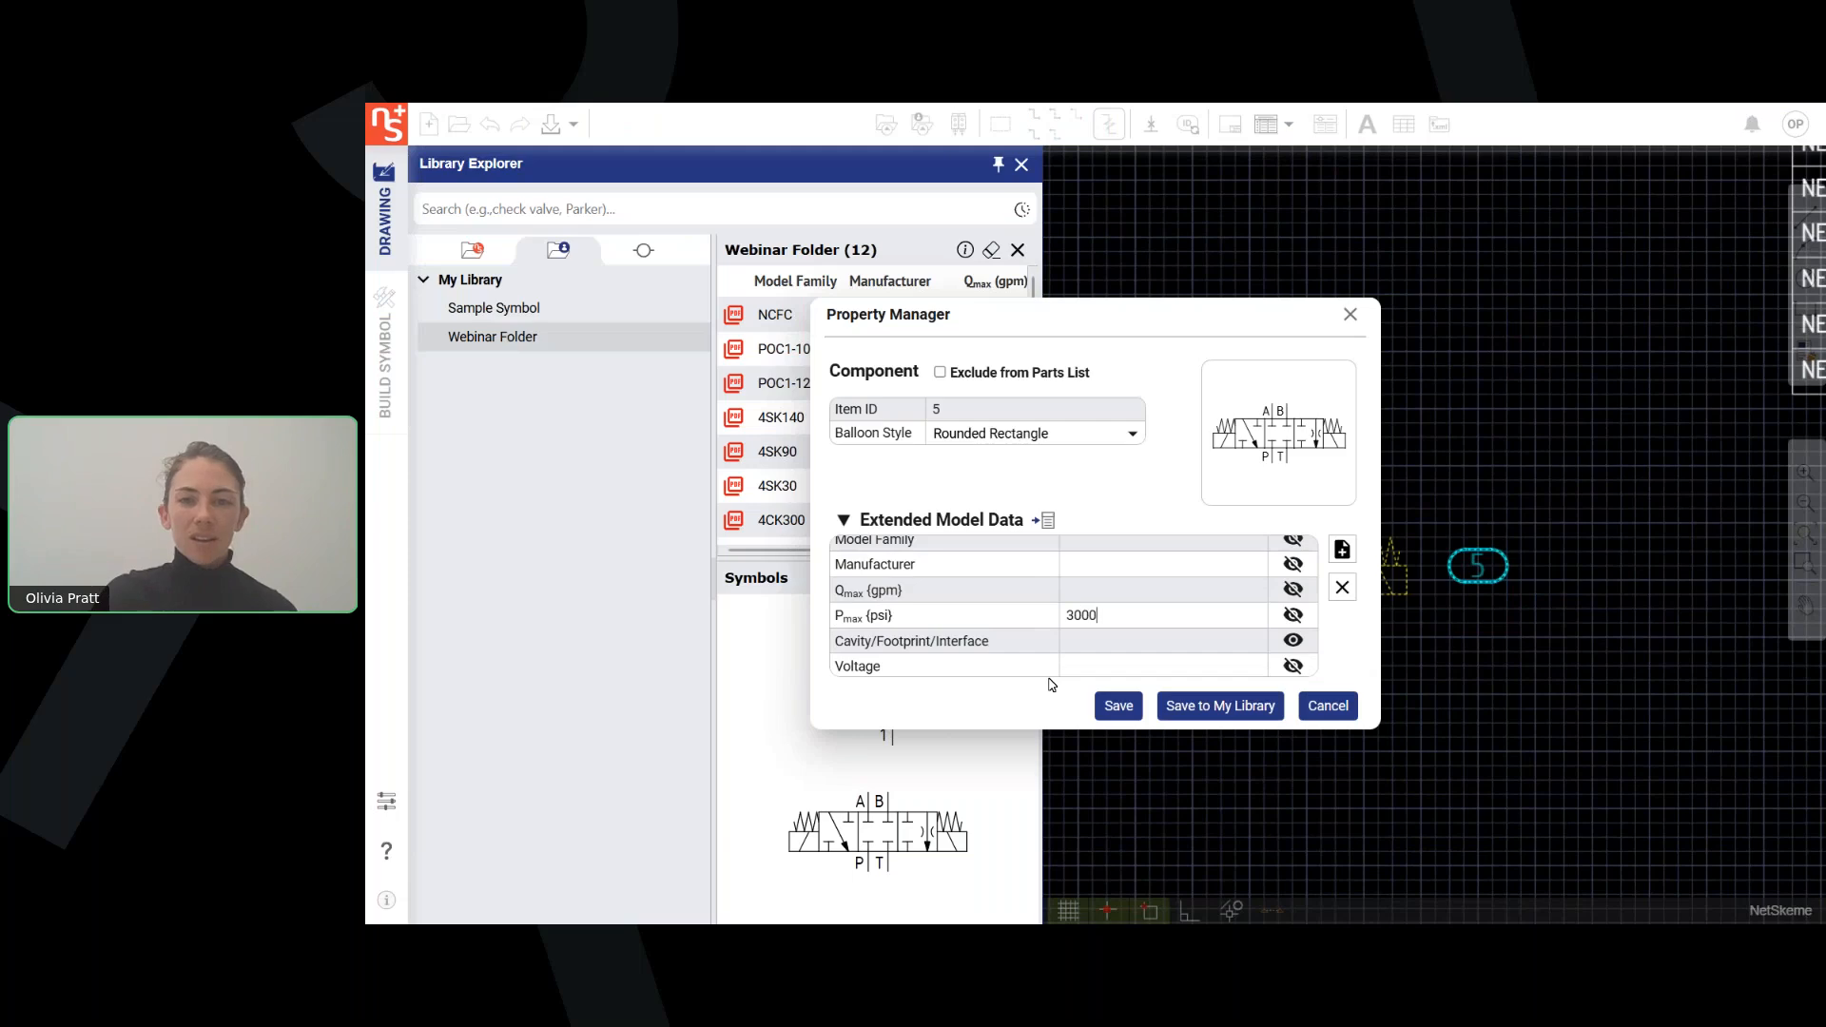
{"action": "left_click", "coordinate": [1293, 615]}
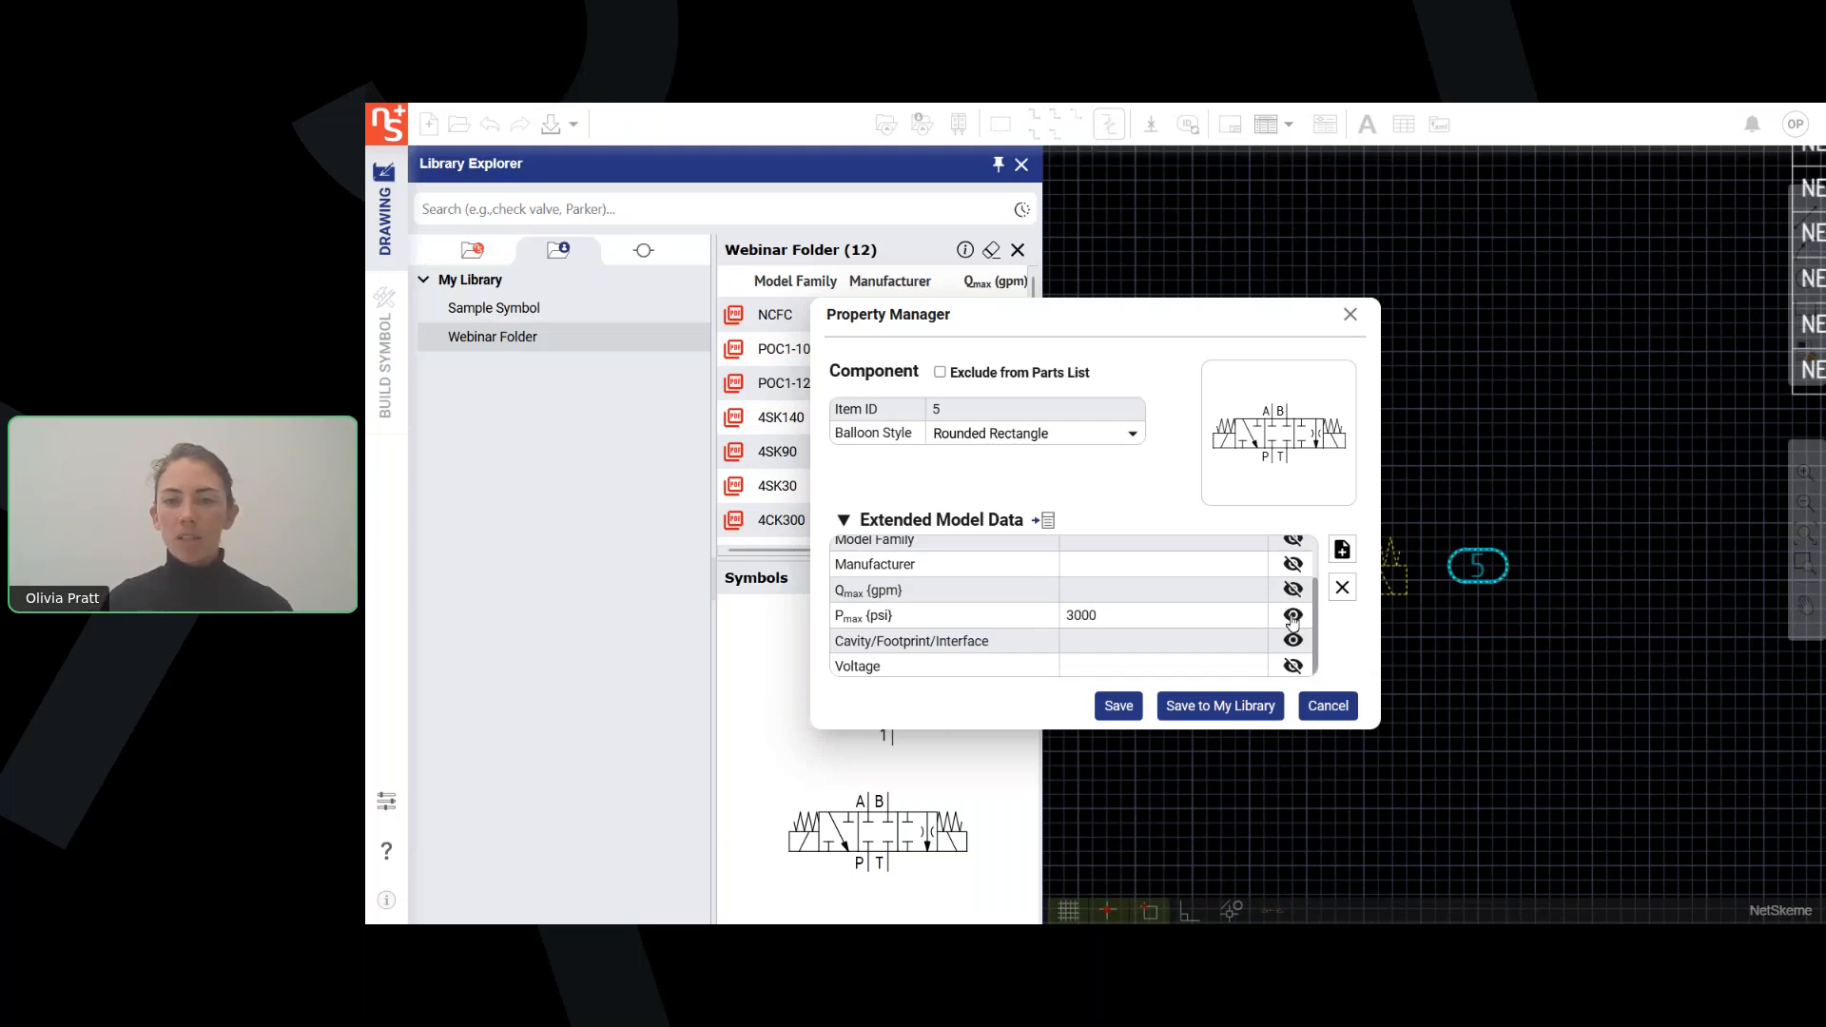
{"action": "left_click", "coordinate": [1118, 706]}
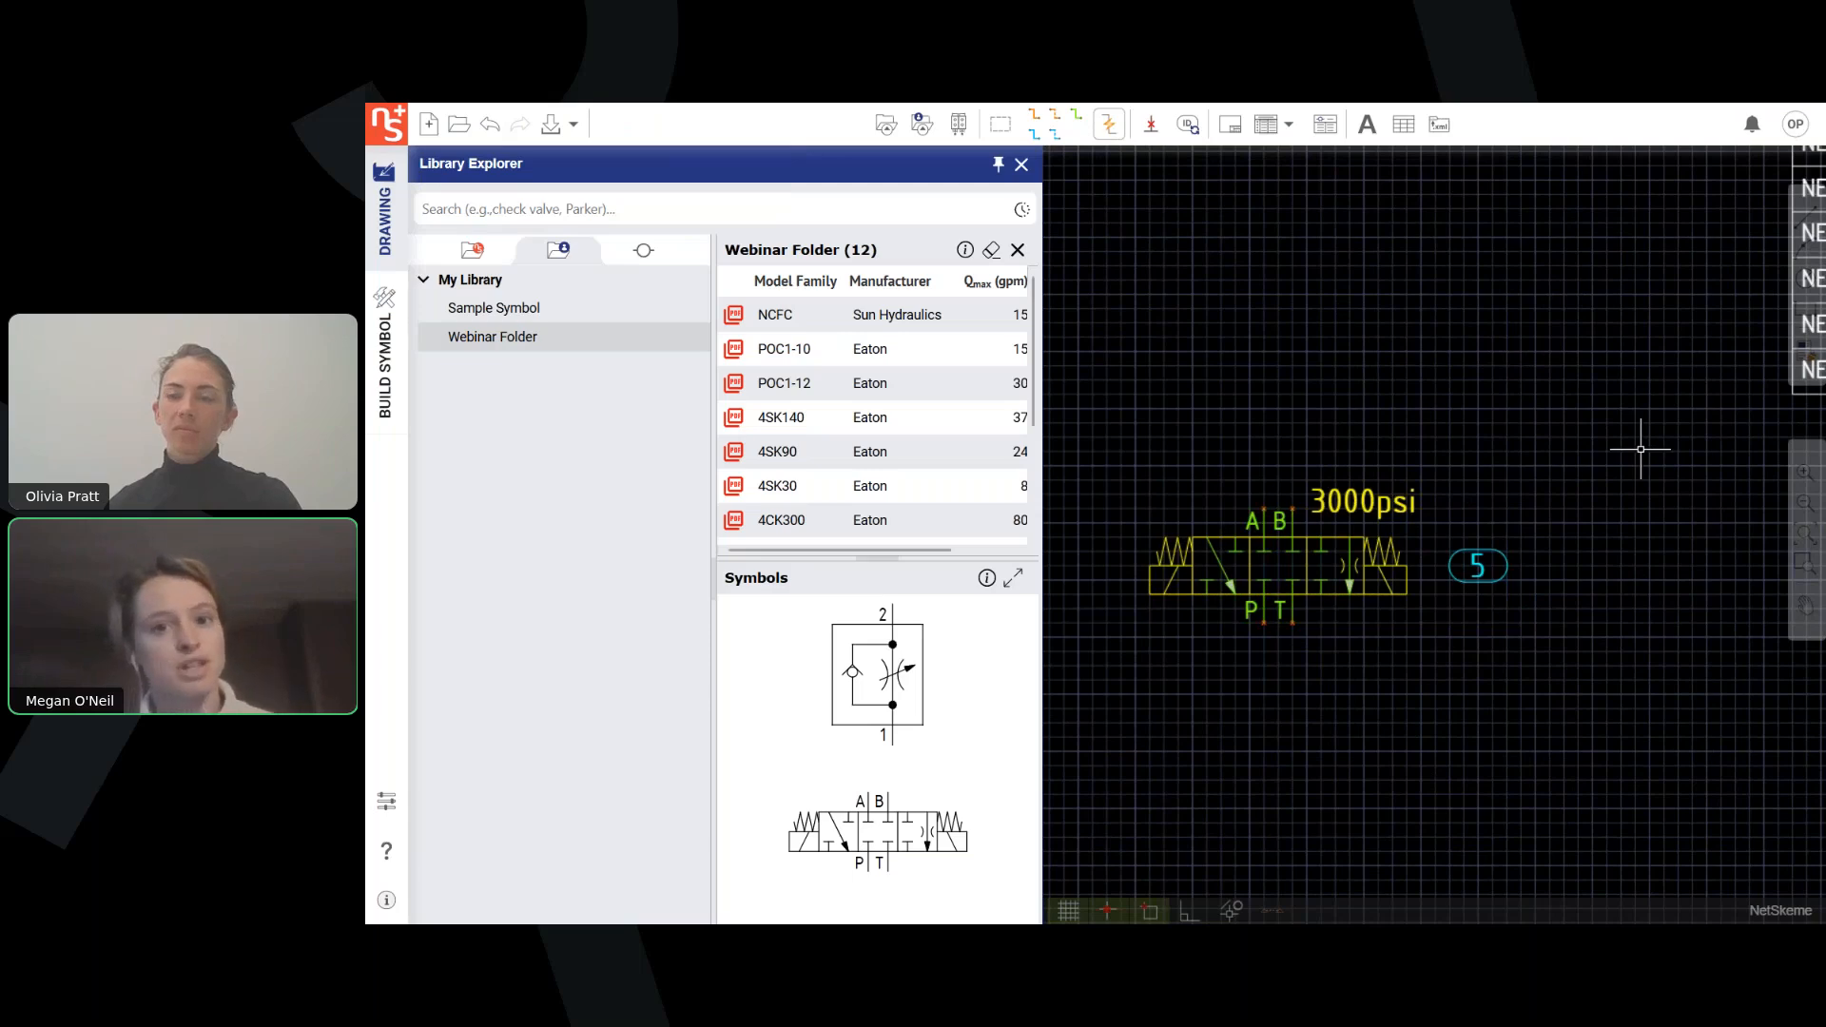
Close the Library Explorer and show the whole drawing sheet.
{"action": "scroll", "coordinate": [1635, 448], "scroll_direction": "down", "scroll_amount": 3}
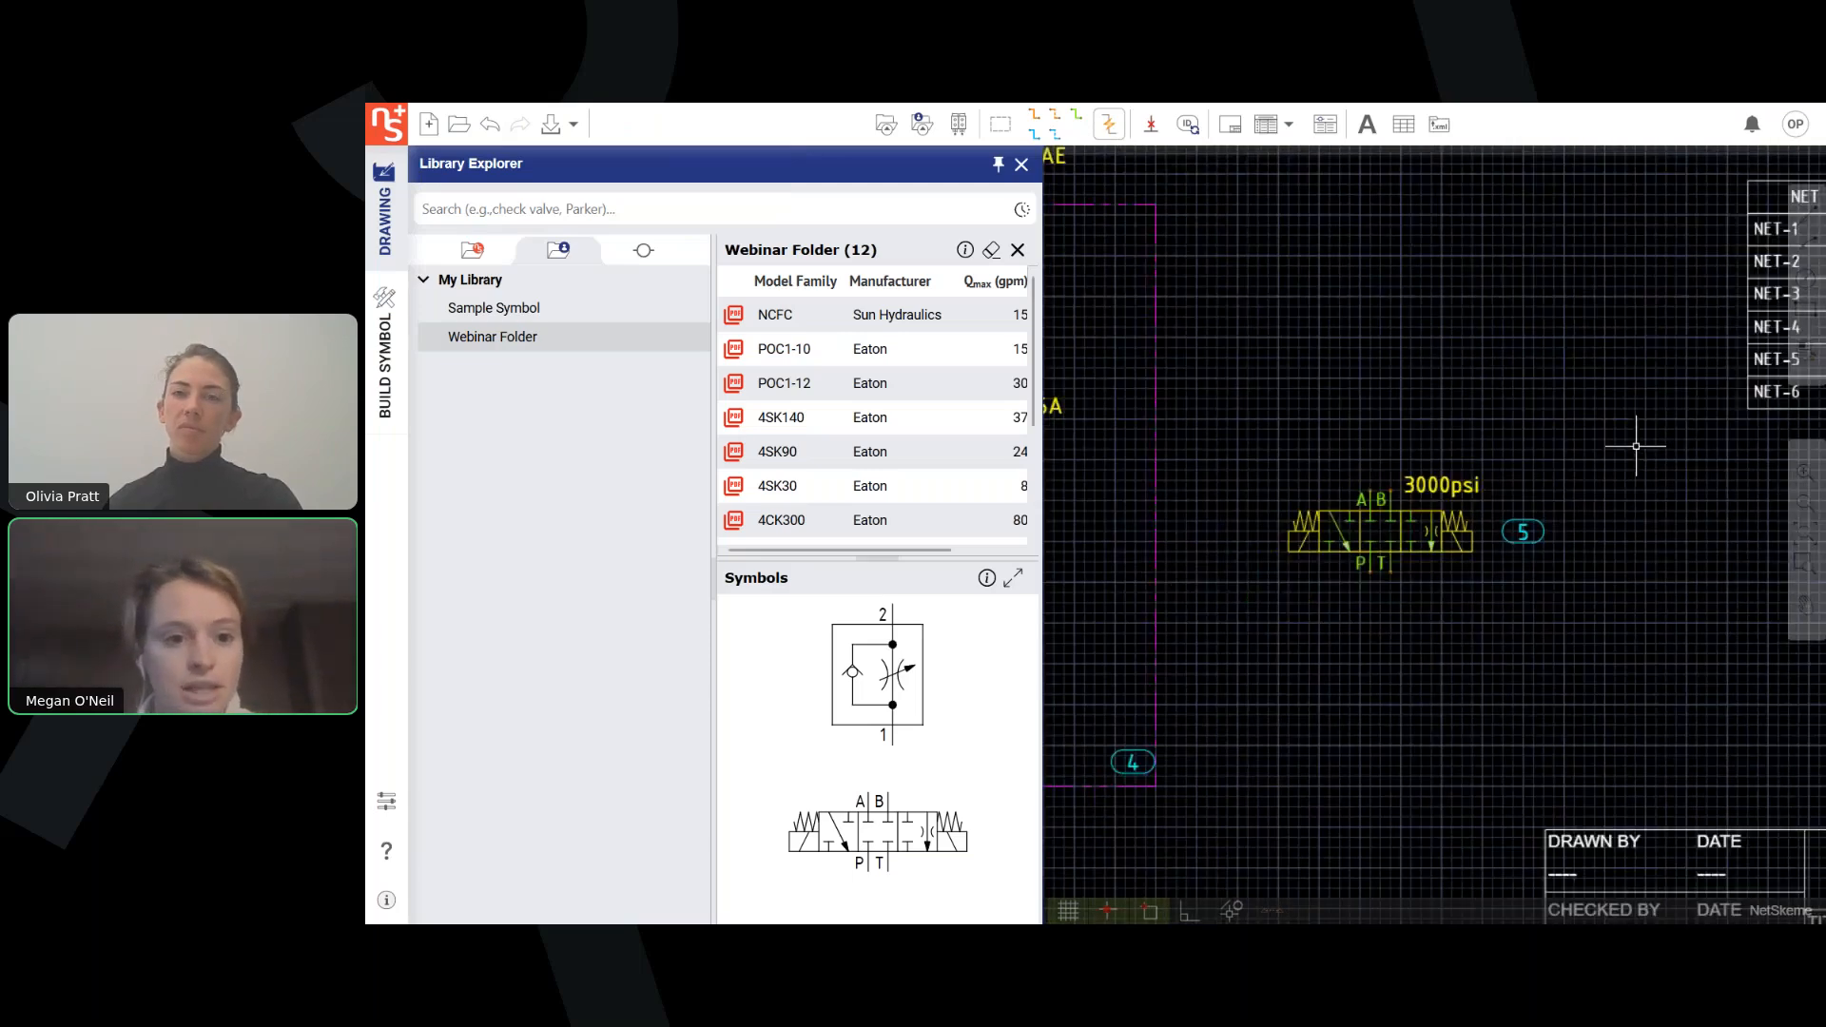
{"action": "scroll", "coordinate": [1419, 599], "scroll_direction": "down", "scroll_amount": 5}
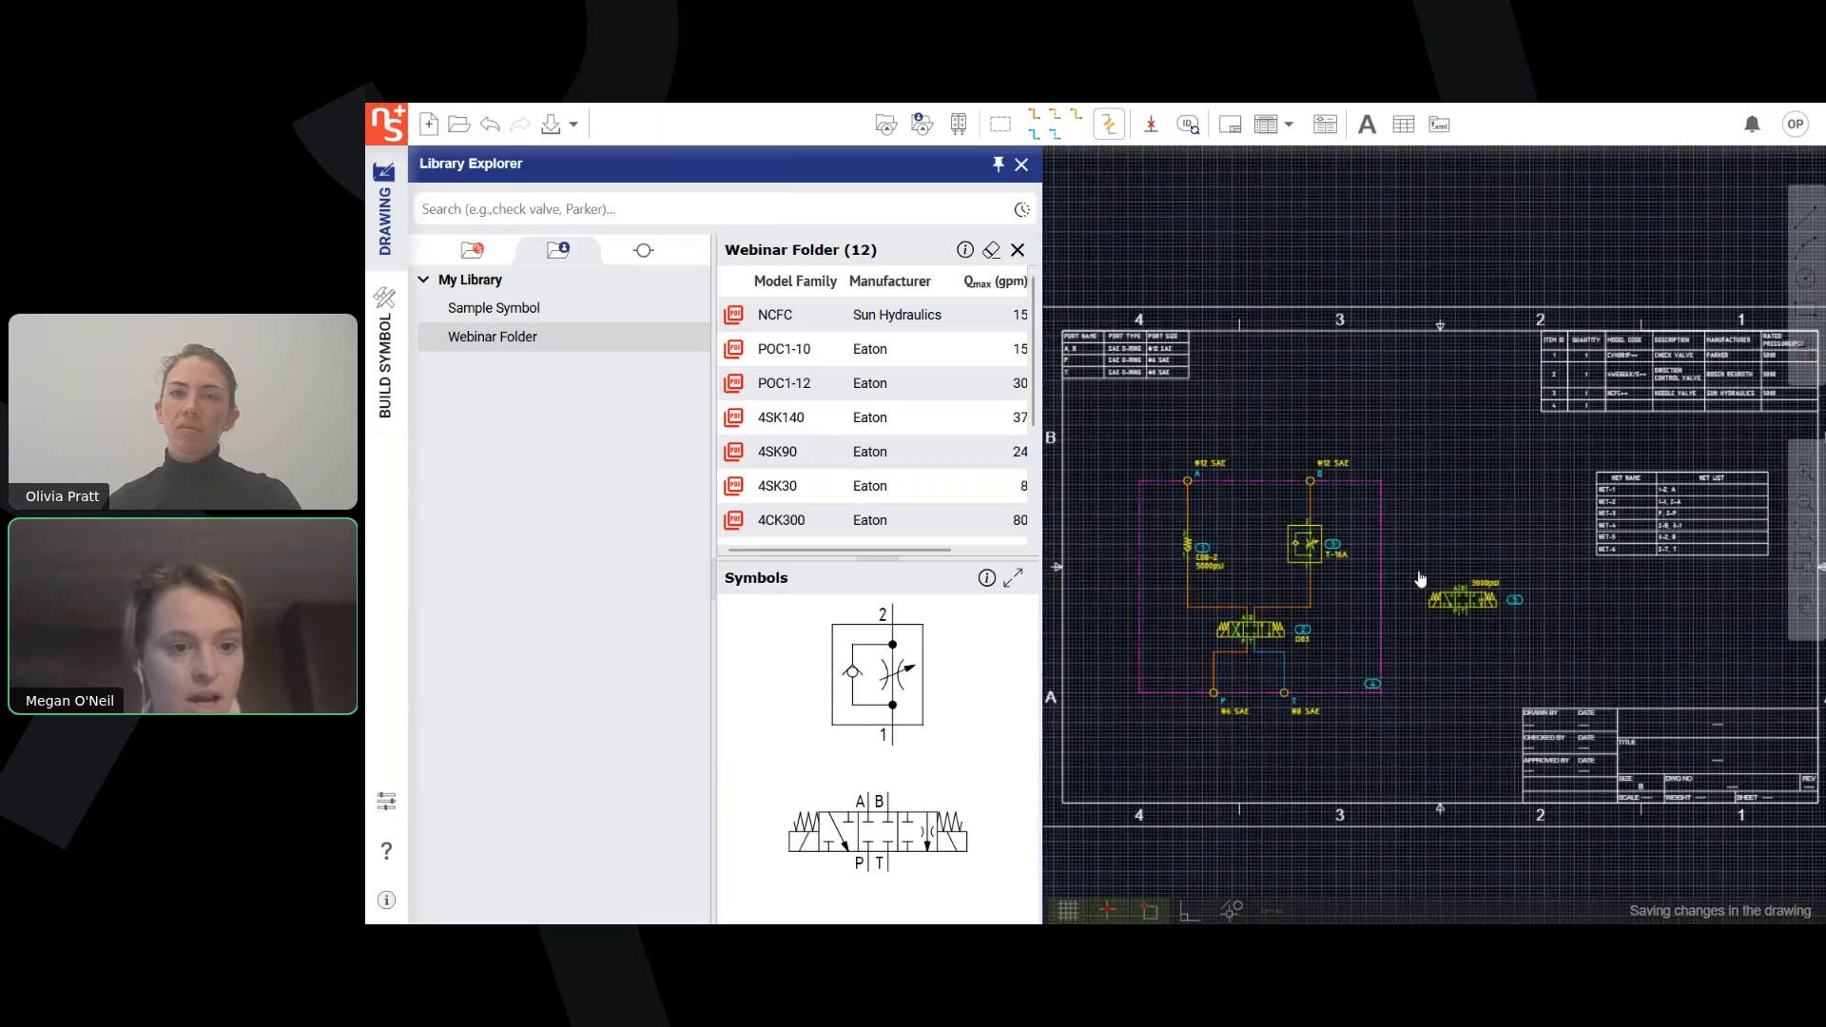
{"action": "left_click", "coordinate": [1022, 165]}
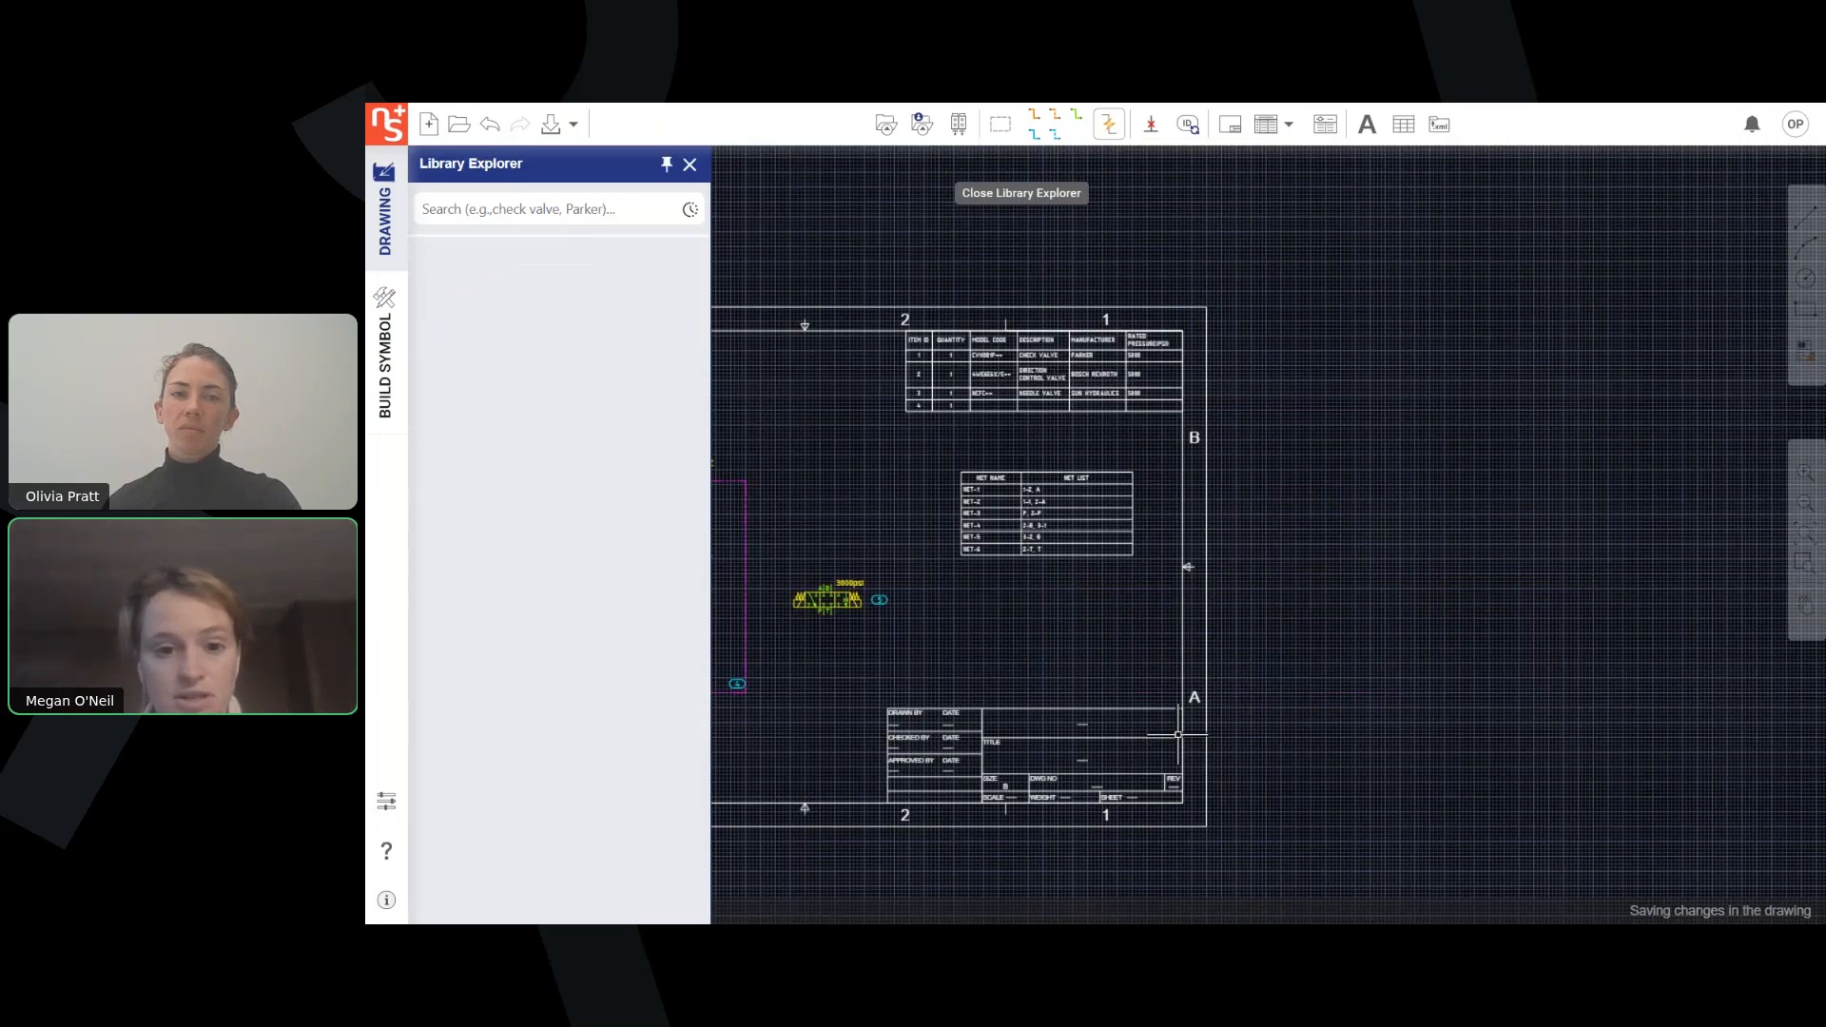
{"action": "middle_click_drag", "start_coordinate": [1052, 644], "coordinate": [1295, 617]}
{"action": "scroll", "coordinate": [1215, 623], "scroll_direction": "up", "scroll_amount": 3}
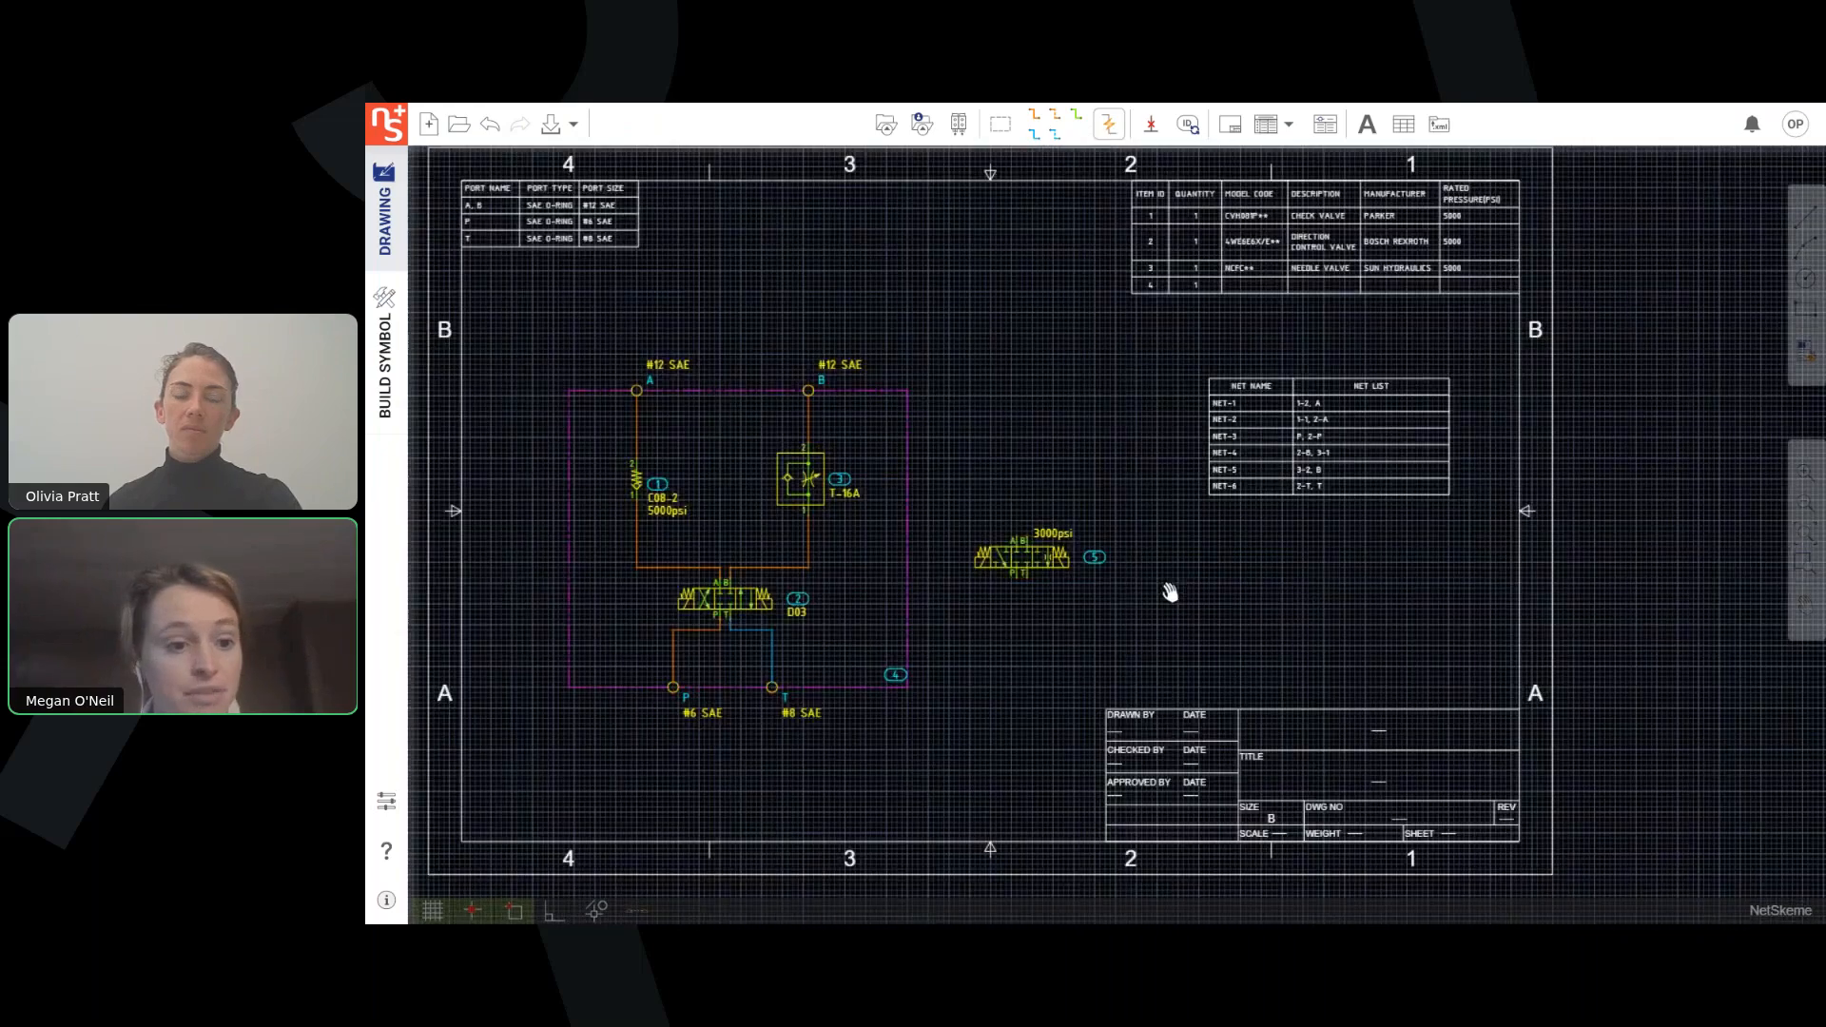
{"action": "middle_click_drag", "start_coordinate": [1170, 596], "coordinate": [1293, 637]}
Switch to the PowerPoint slide show and advance to the Fall Webinar Series slide.
{"action": "key", "text": "alt+Tab"}
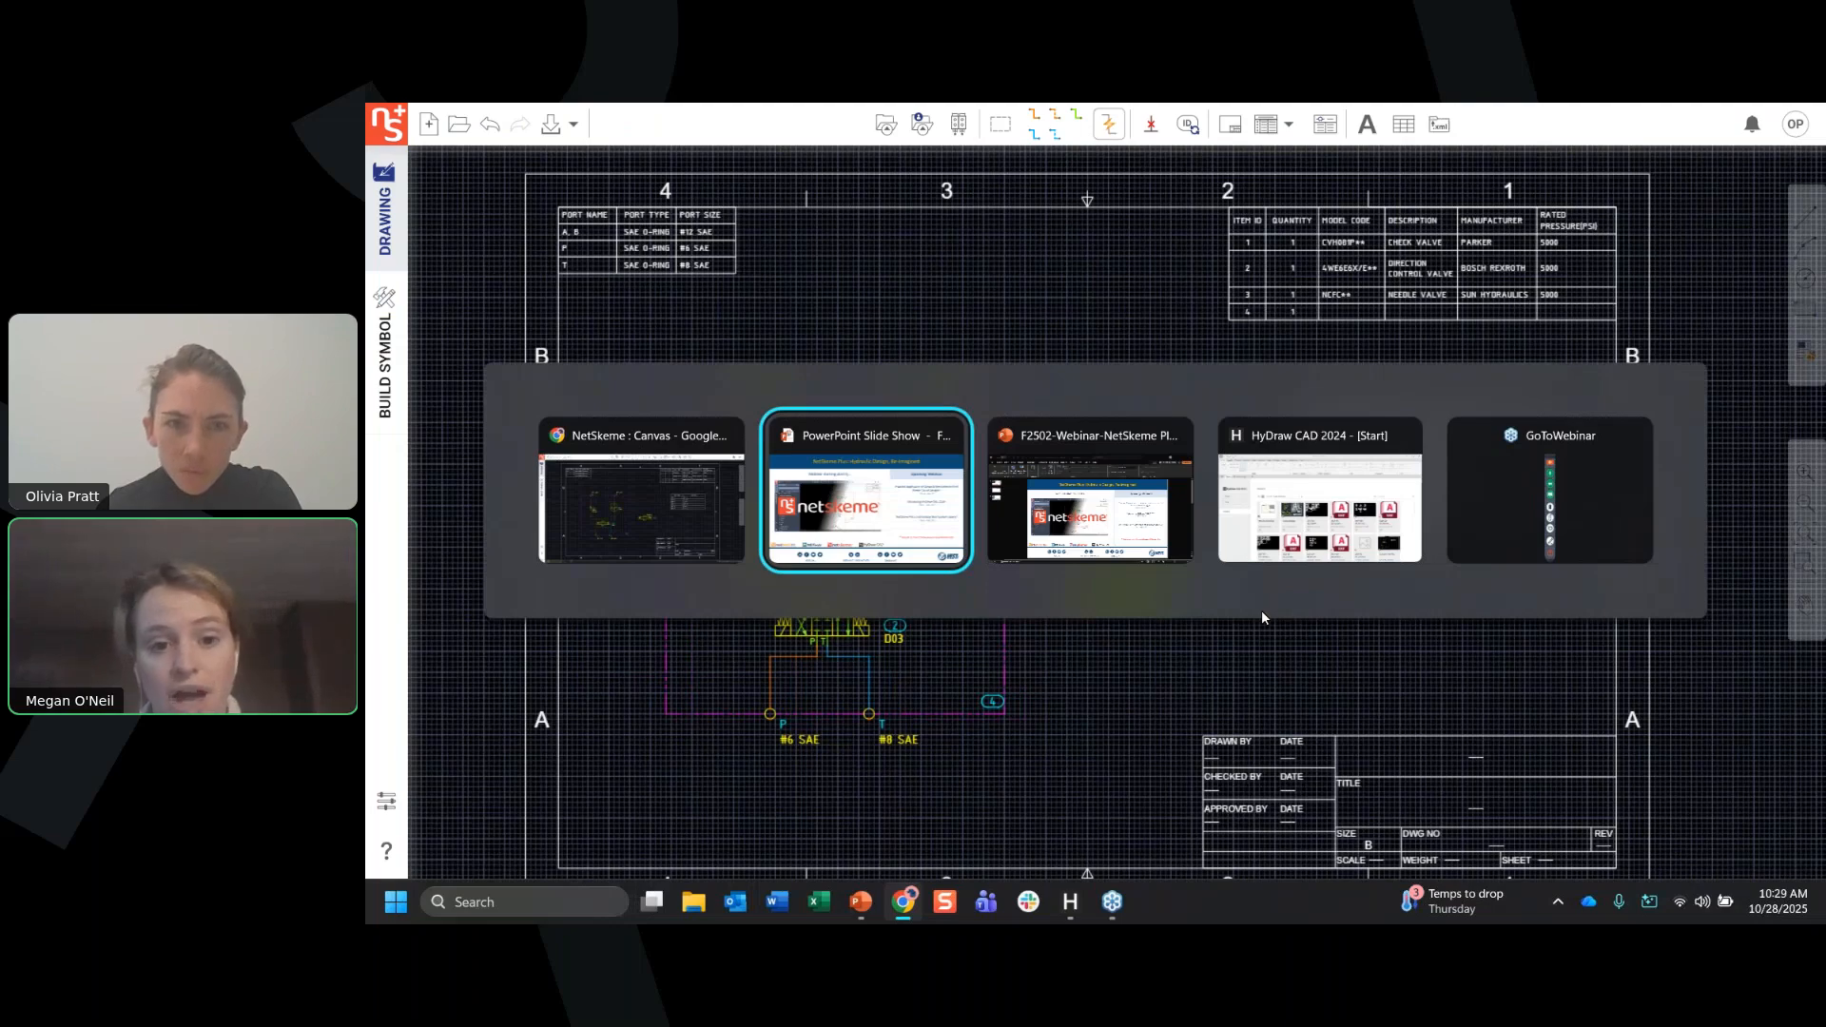
{"action": "key", "text": "Right"}
{"action": "key", "text": "Right"}
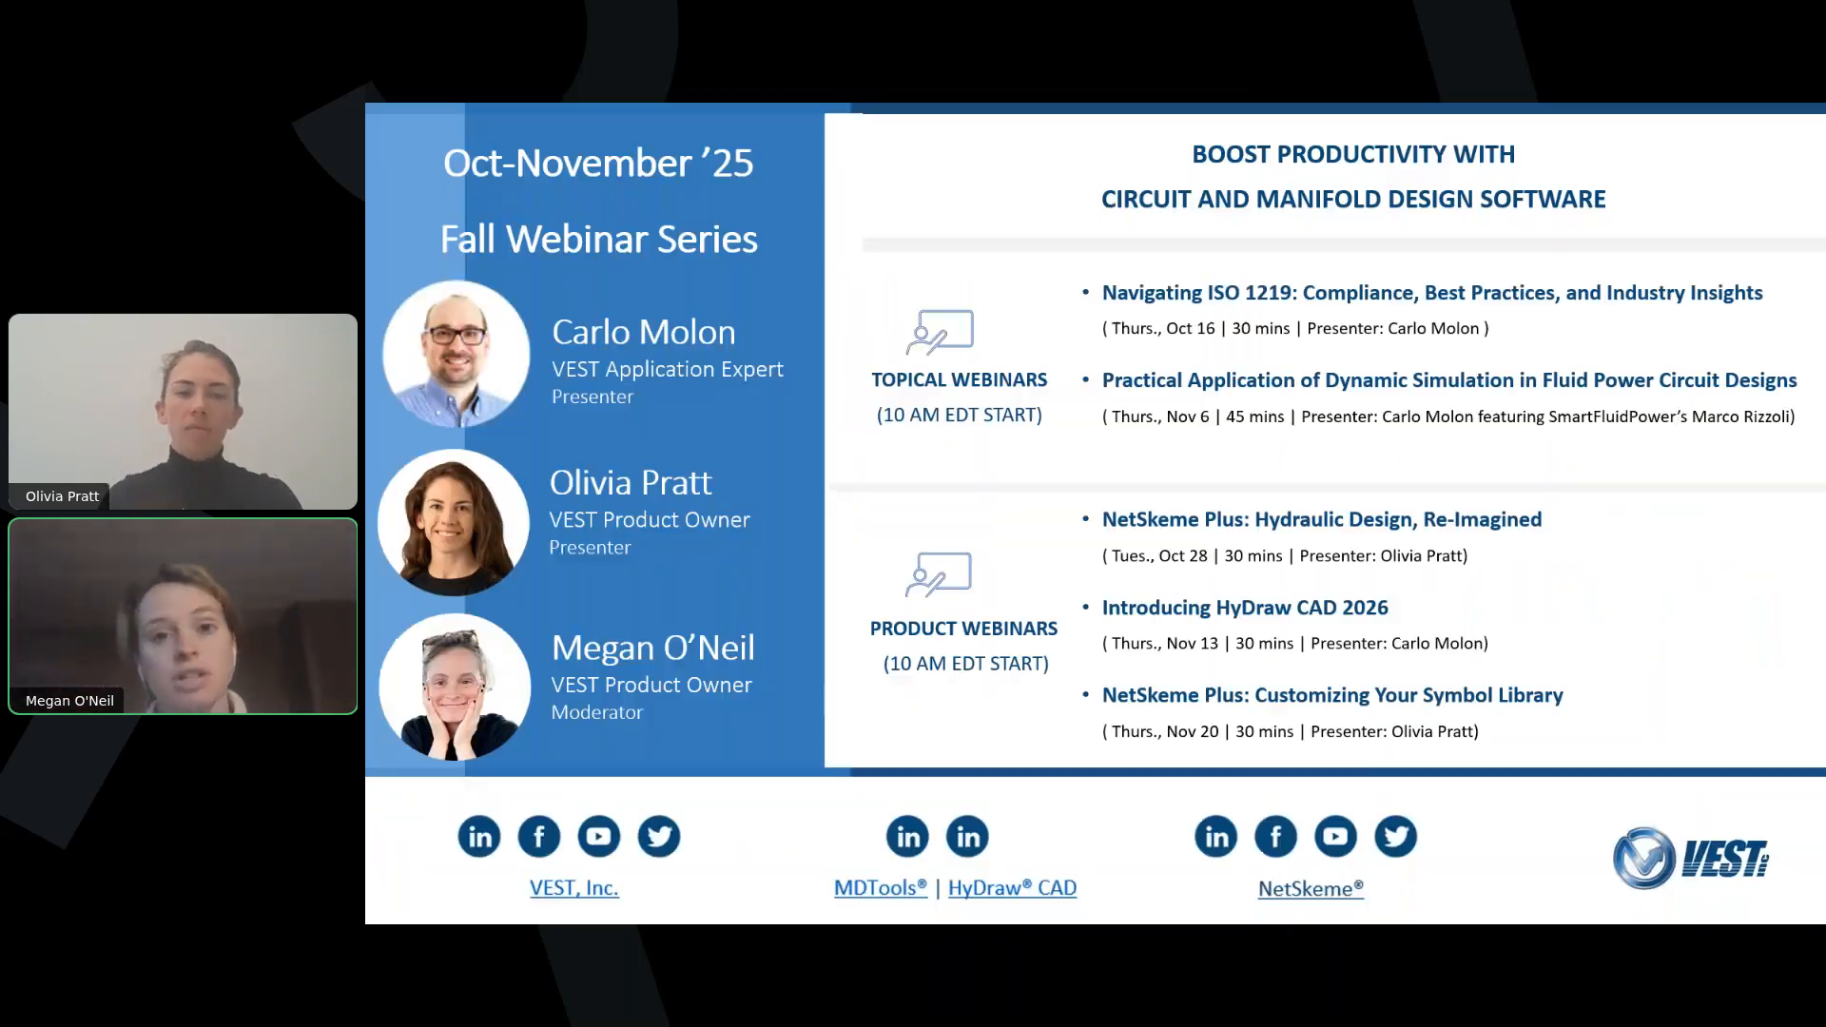